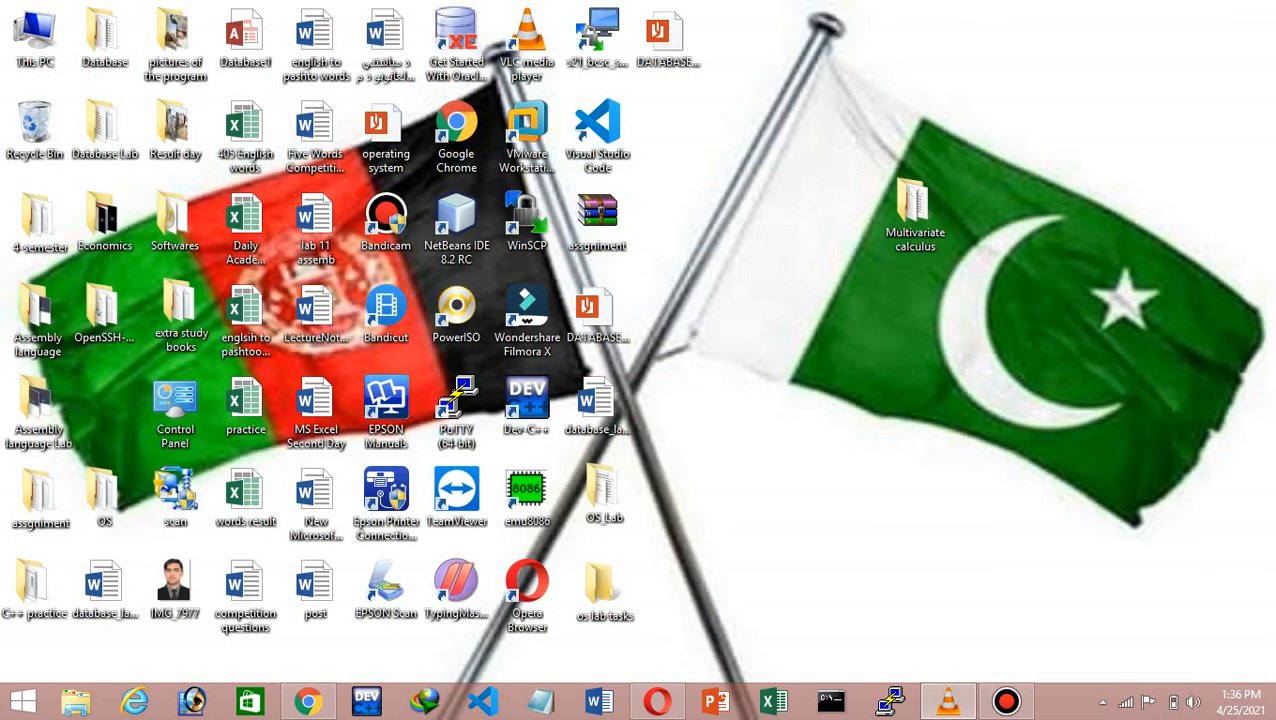
{"action": "right_click", "coordinate": [731, 305]}
{"action": "left_click", "coordinate": [775, 359]}
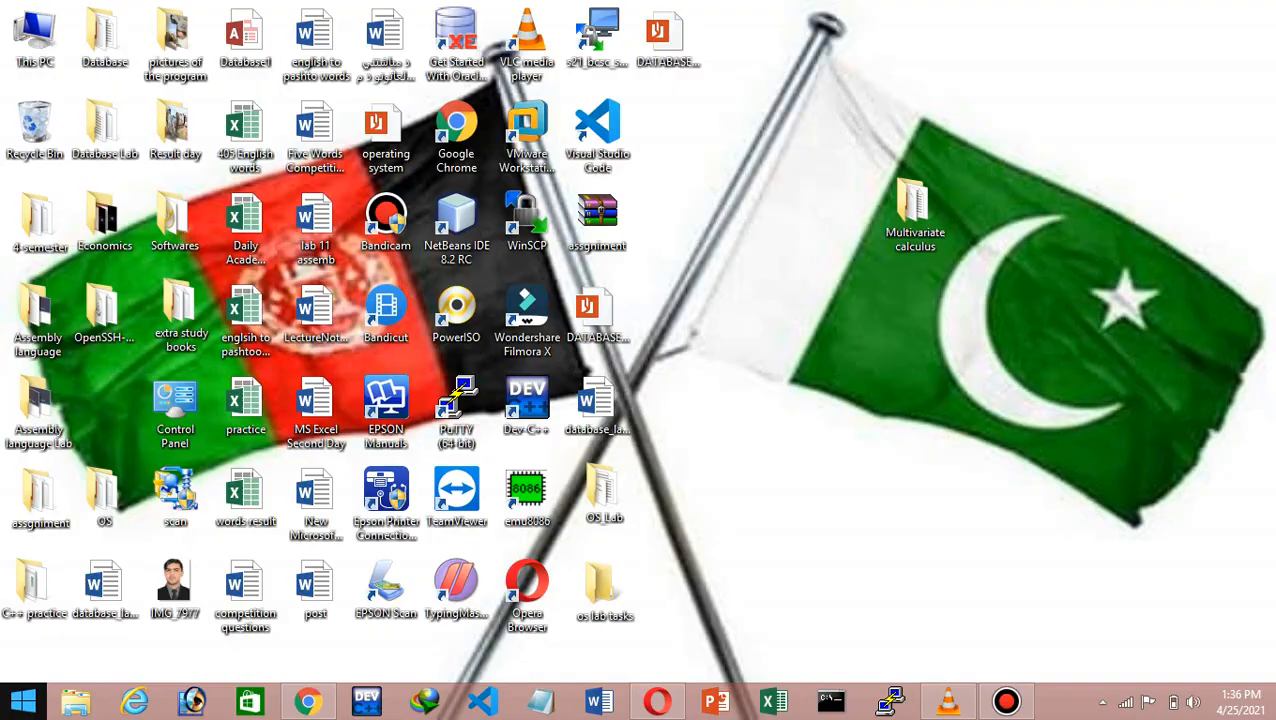
Find WordPad by searching for "worpad" from the Start screen, open it, and close its blank document
{"action": "key", "text": "super"}
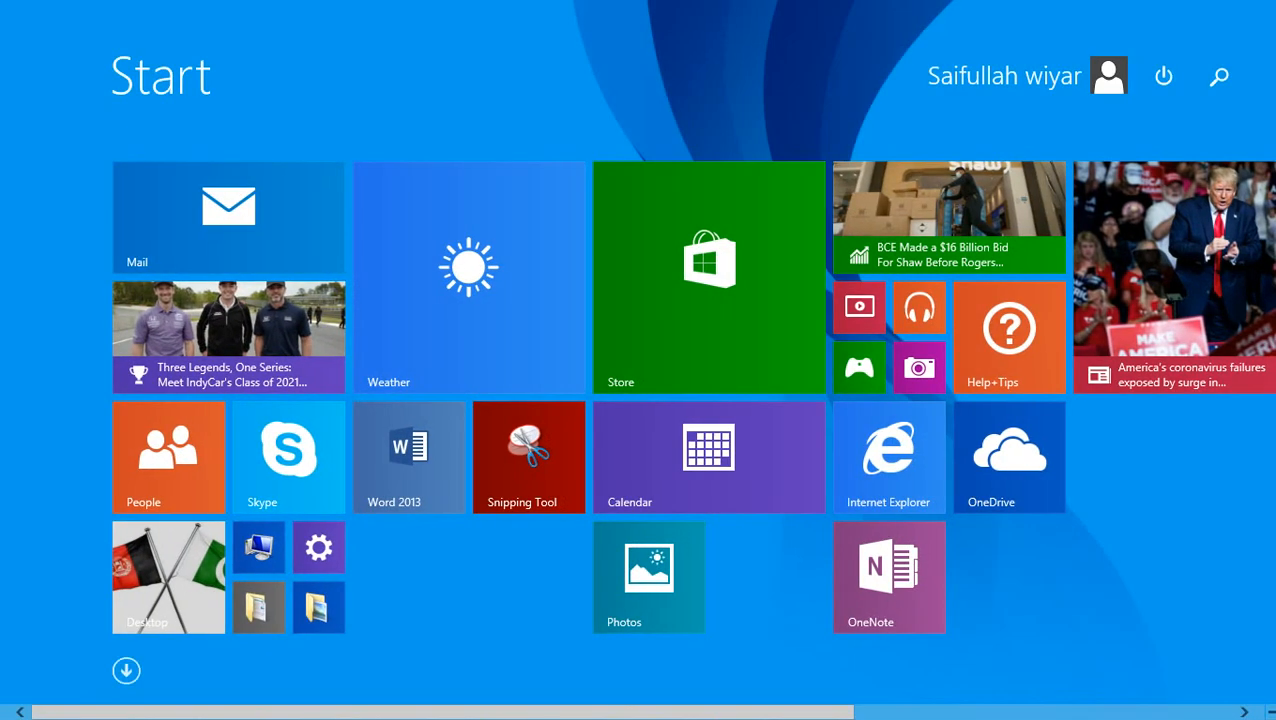
{"action": "left_click", "coordinate": [1219, 78]}
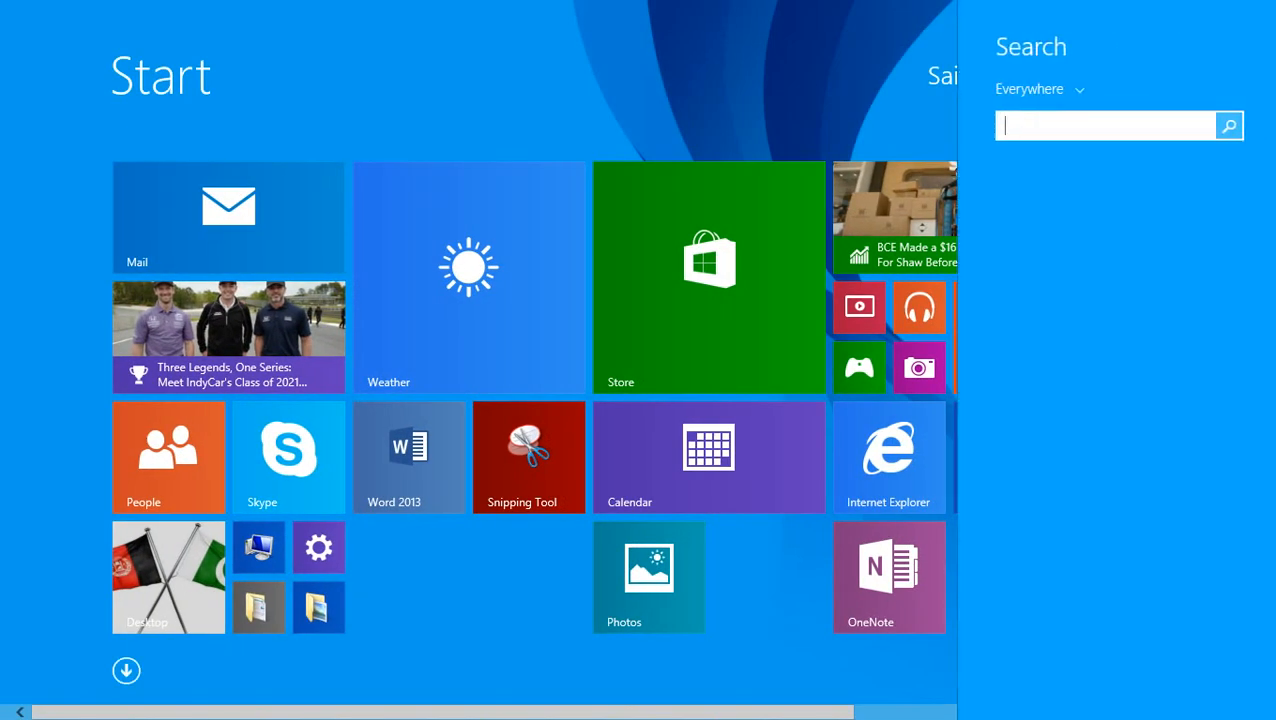
{"action": "type", "text": "worpad"}
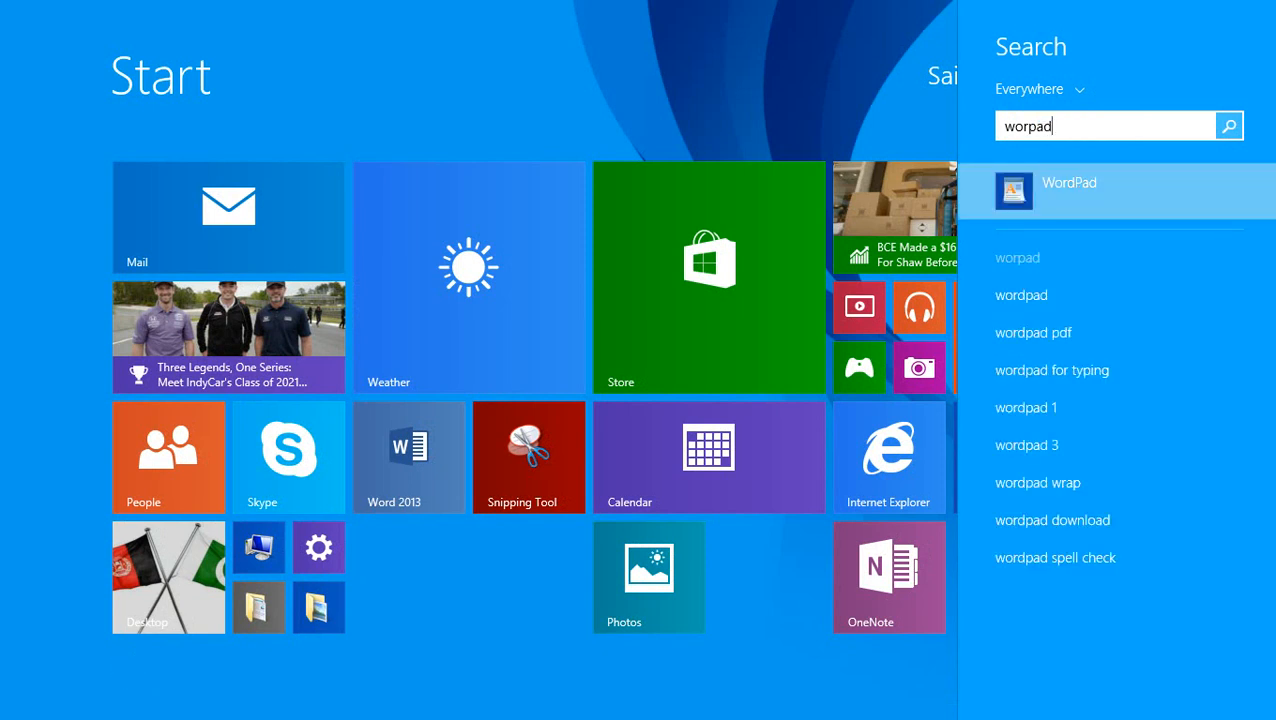
{"action": "right_click", "coordinate": [1014, 192]}
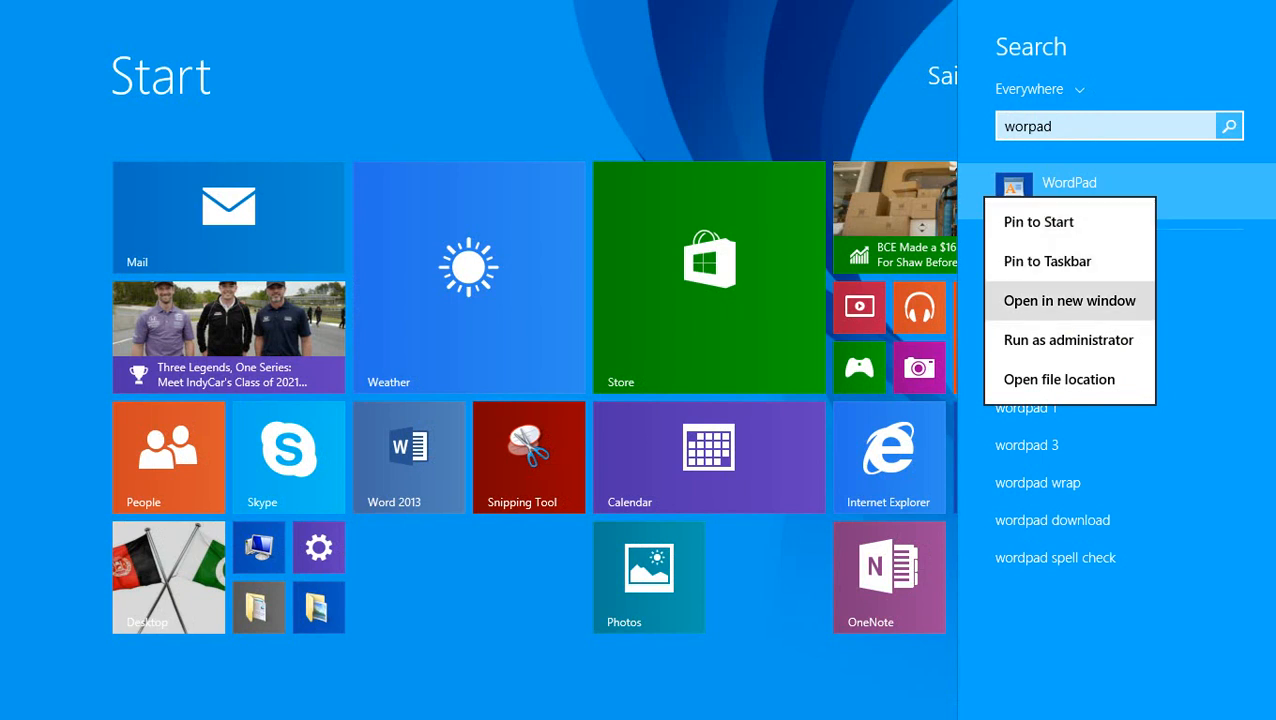
{"action": "left_click", "coordinate": [1039, 222]}
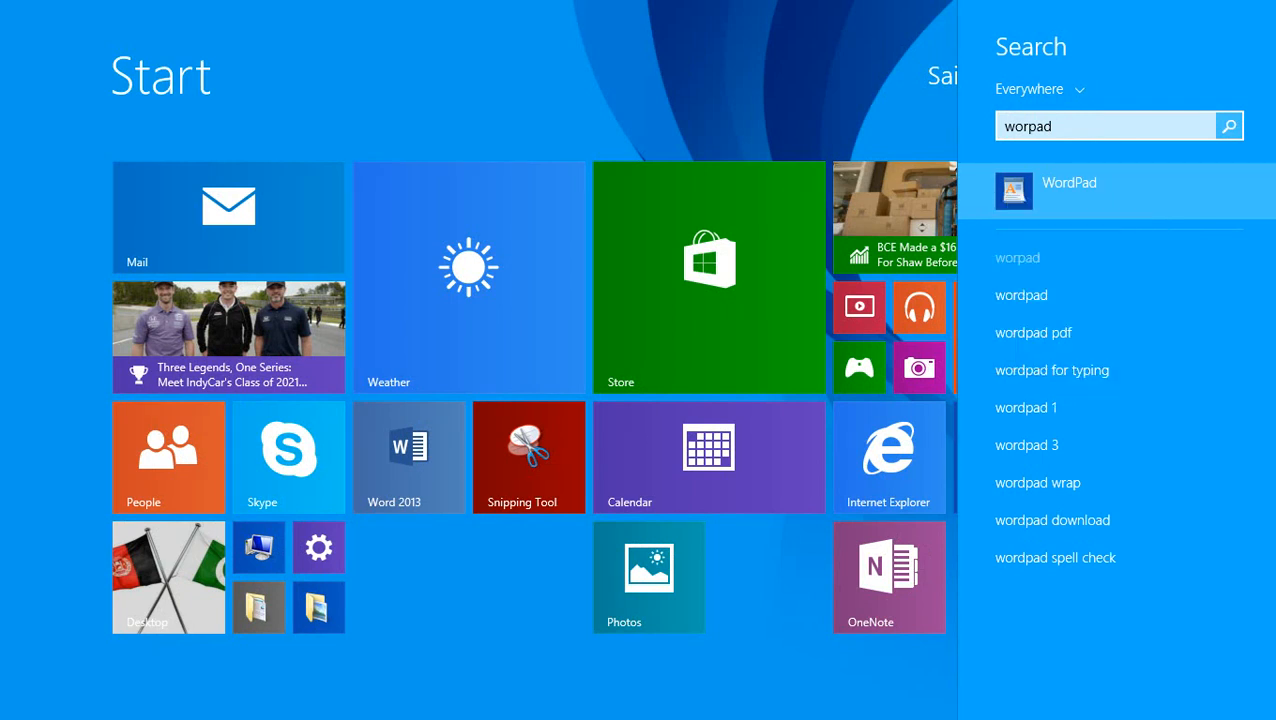
{"action": "key", "text": "Return"}
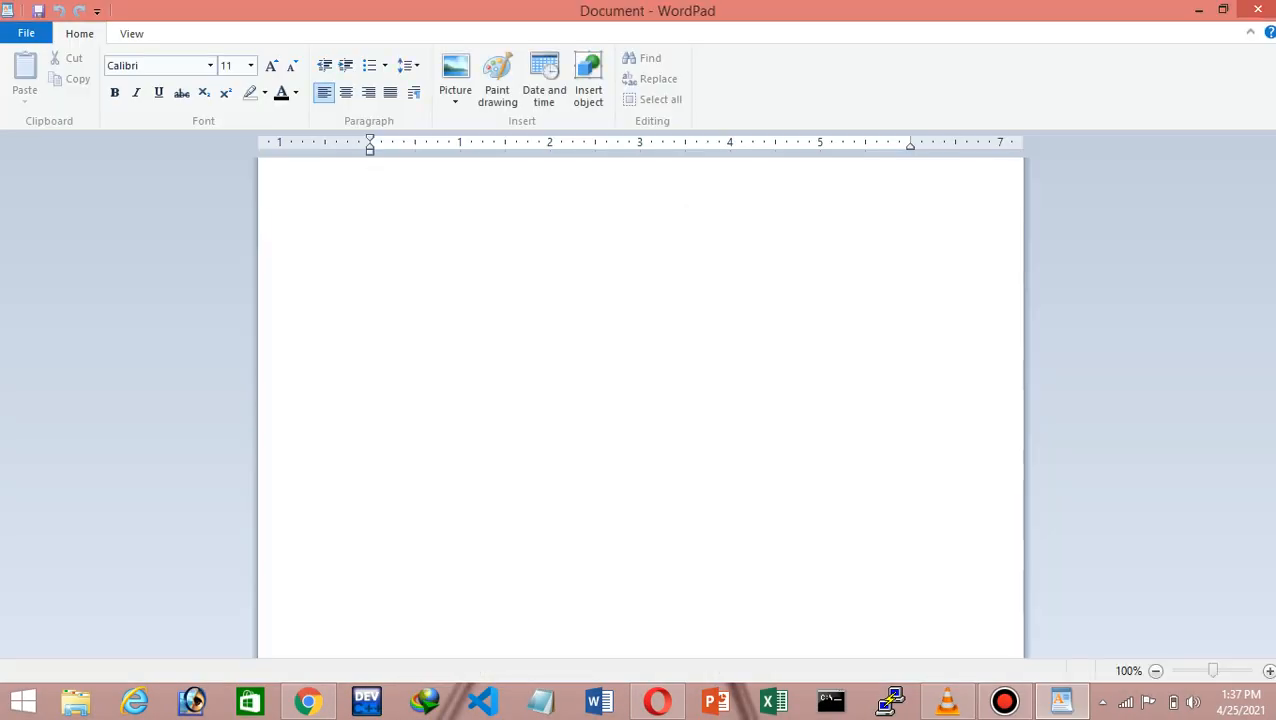
{"action": "key", "text": "alt+F4"}
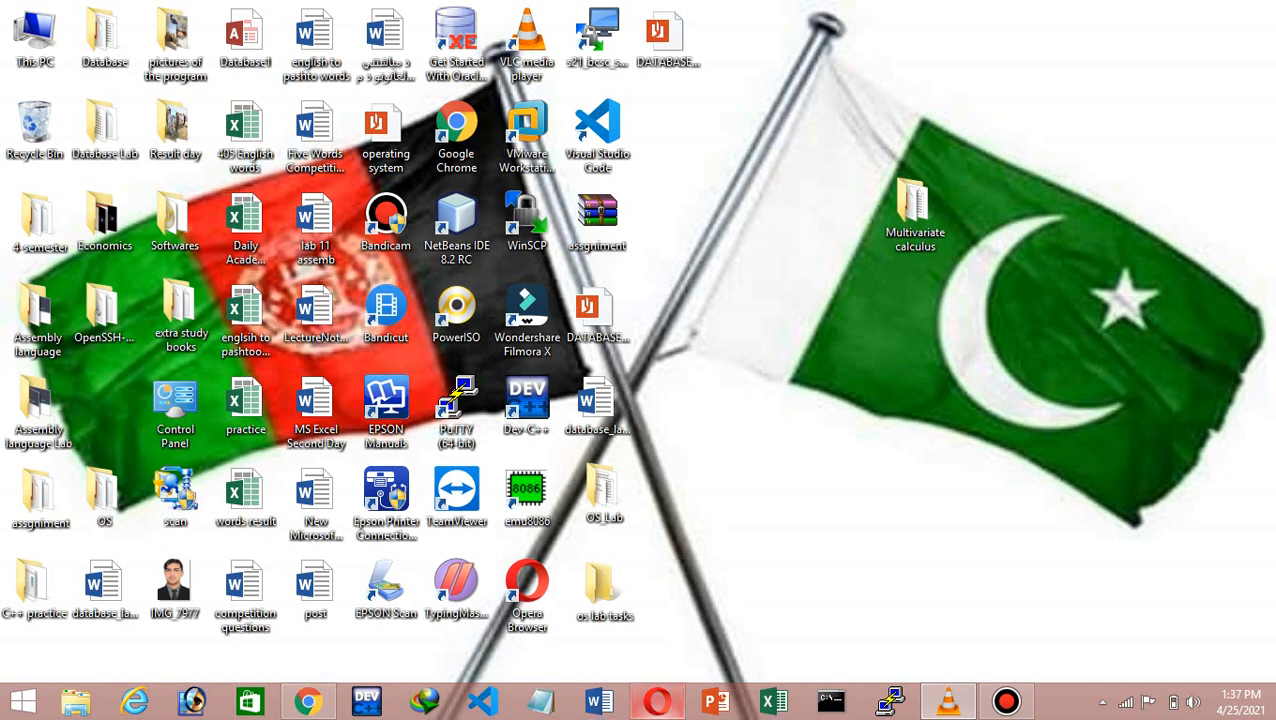
Search for "wordpad" from the Start screen, pin WordPad to the taskbar, and return to the desktop
{"action": "mouse_move", "coordinate": [307, 700]}
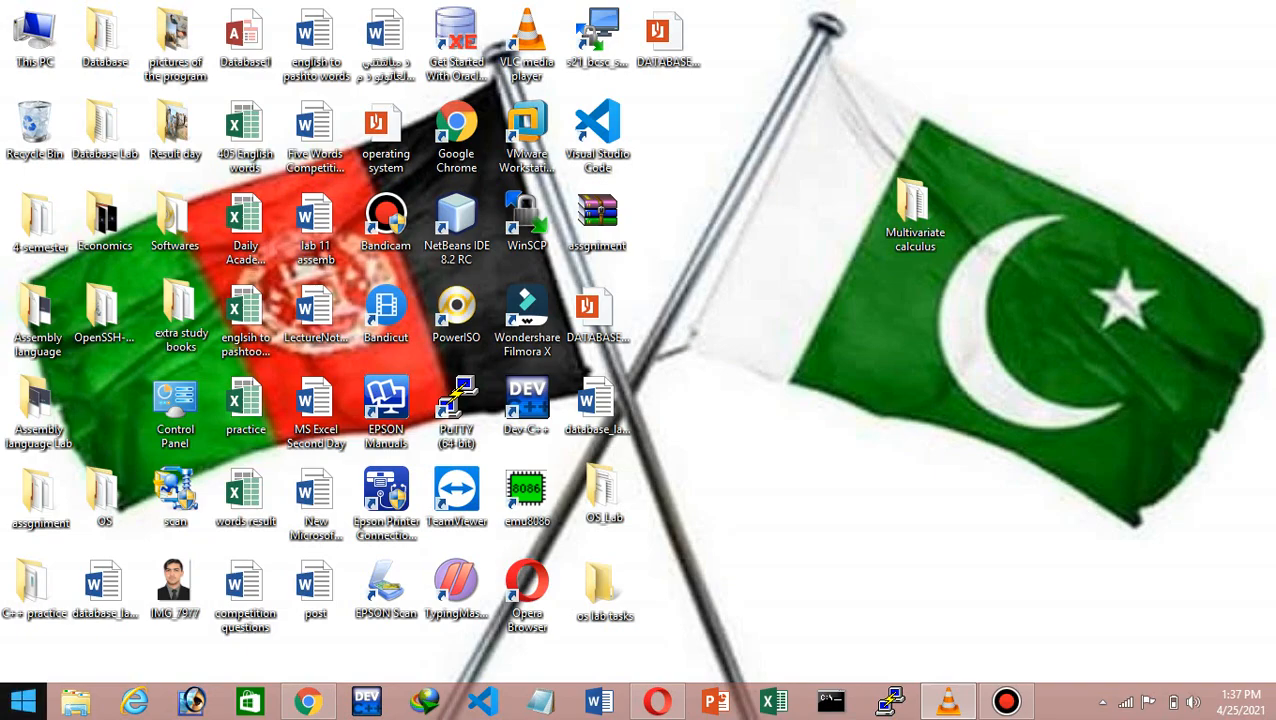
{"action": "left_click", "coordinate": [22, 700]}
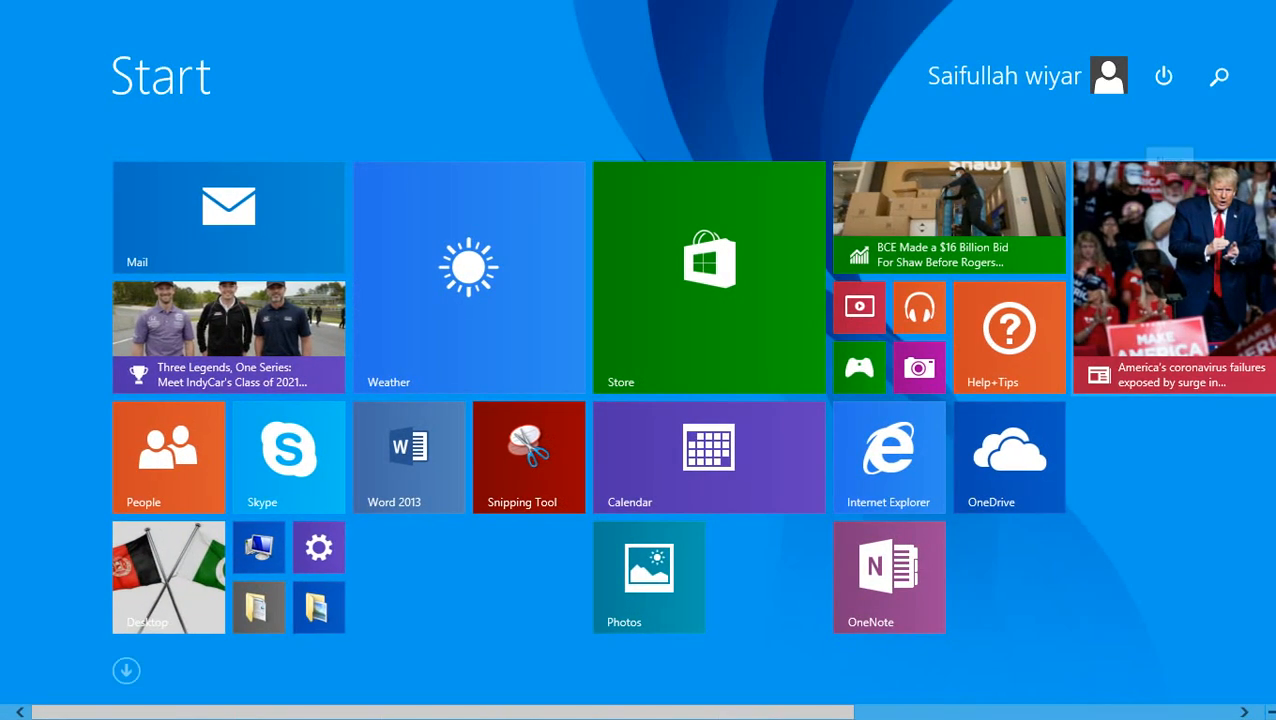
{"action": "left_click", "coordinate": [1218, 76]}
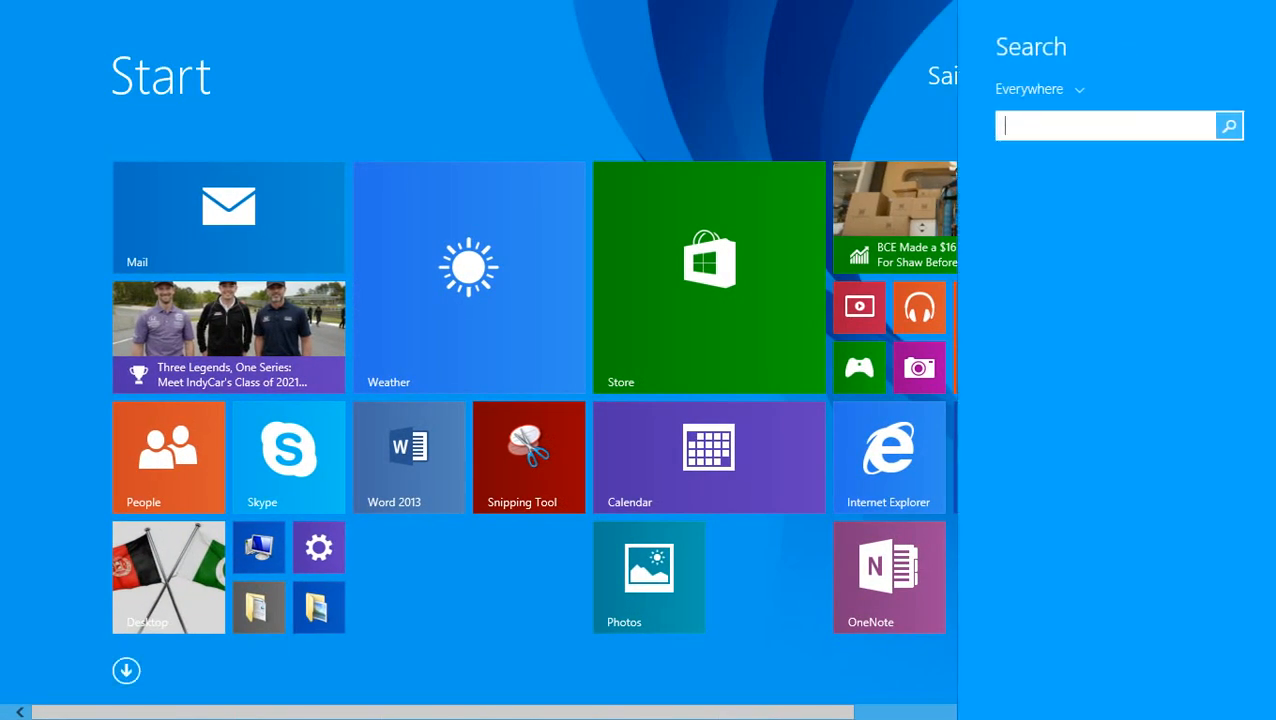
{"action": "type", "text": "wordpad"}
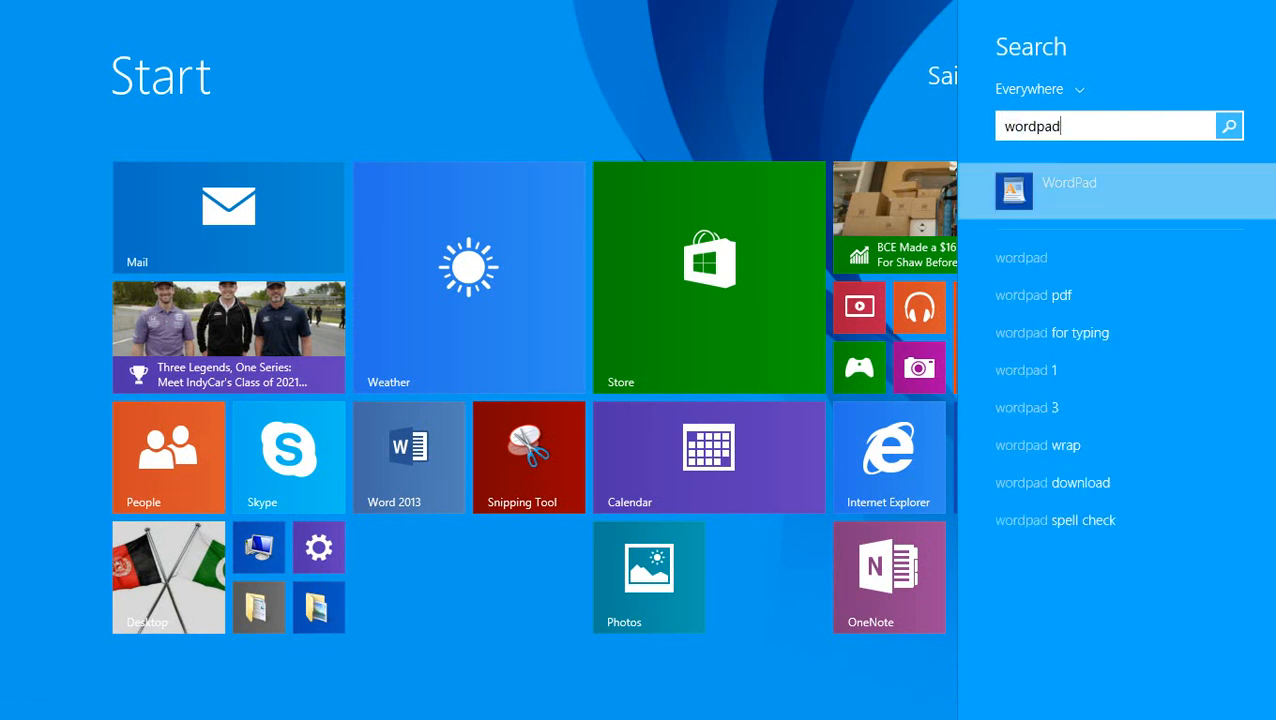
{"action": "right_click", "coordinate": [1070, 190]}
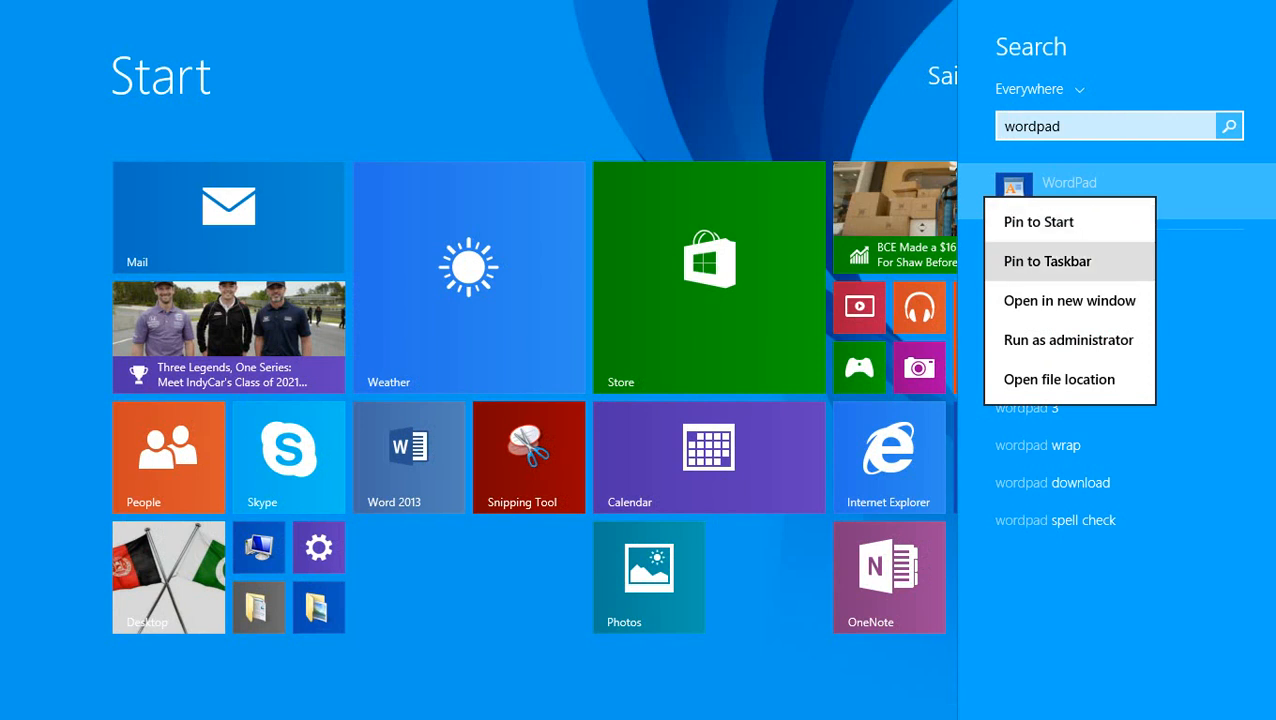
{"action": "left_click", "coordinate": [1048, 261]}
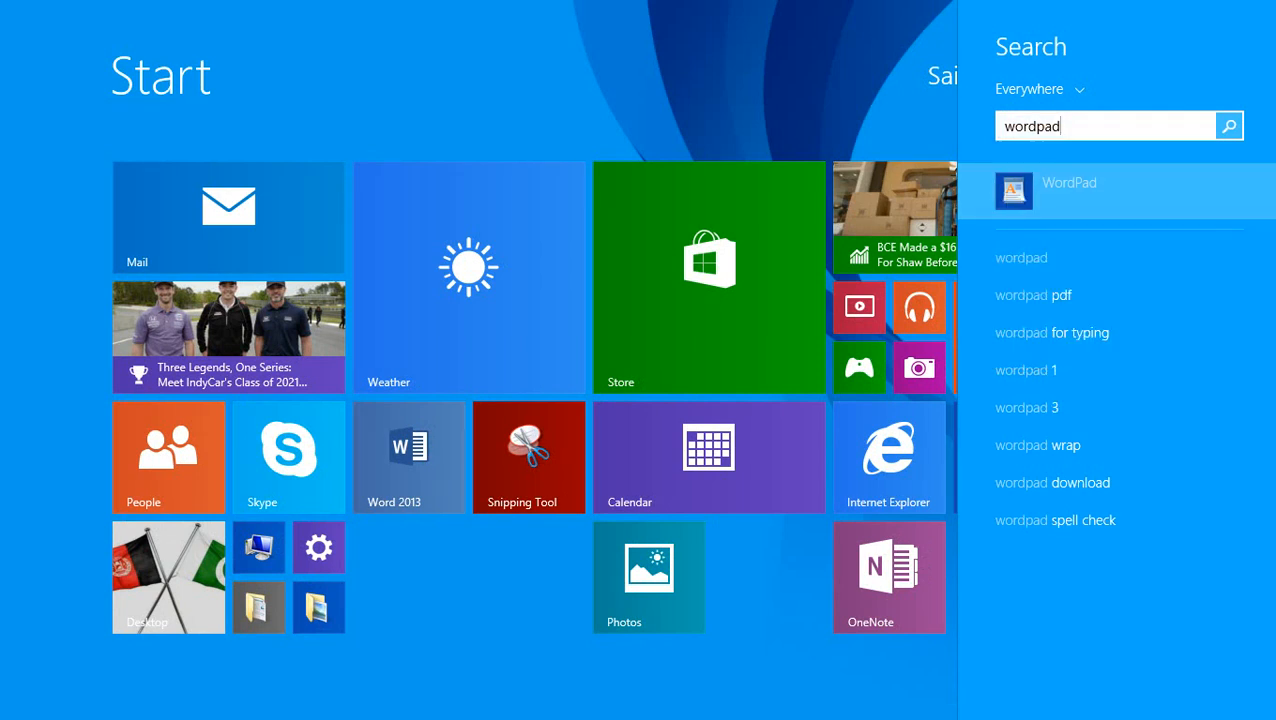
{"action": "key", "text": "Escape"}
{"action": "left_click", "coordinate": [168, 577]}
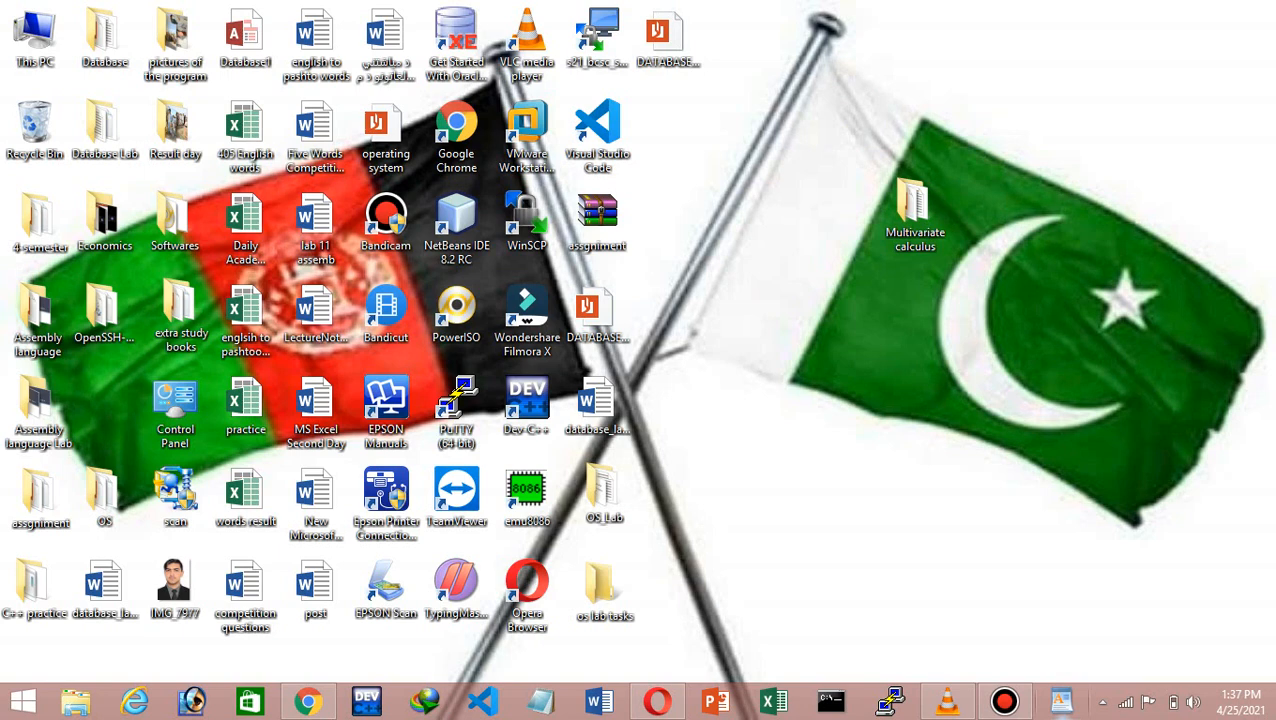
Launch WordPad twice from its pinned taskbar shortcut, closing the blank document each time
{"action": "mouse_move", "coordinate": [1004, 700]}
{"action": "left_click", "coordinate": [1062, 700]}
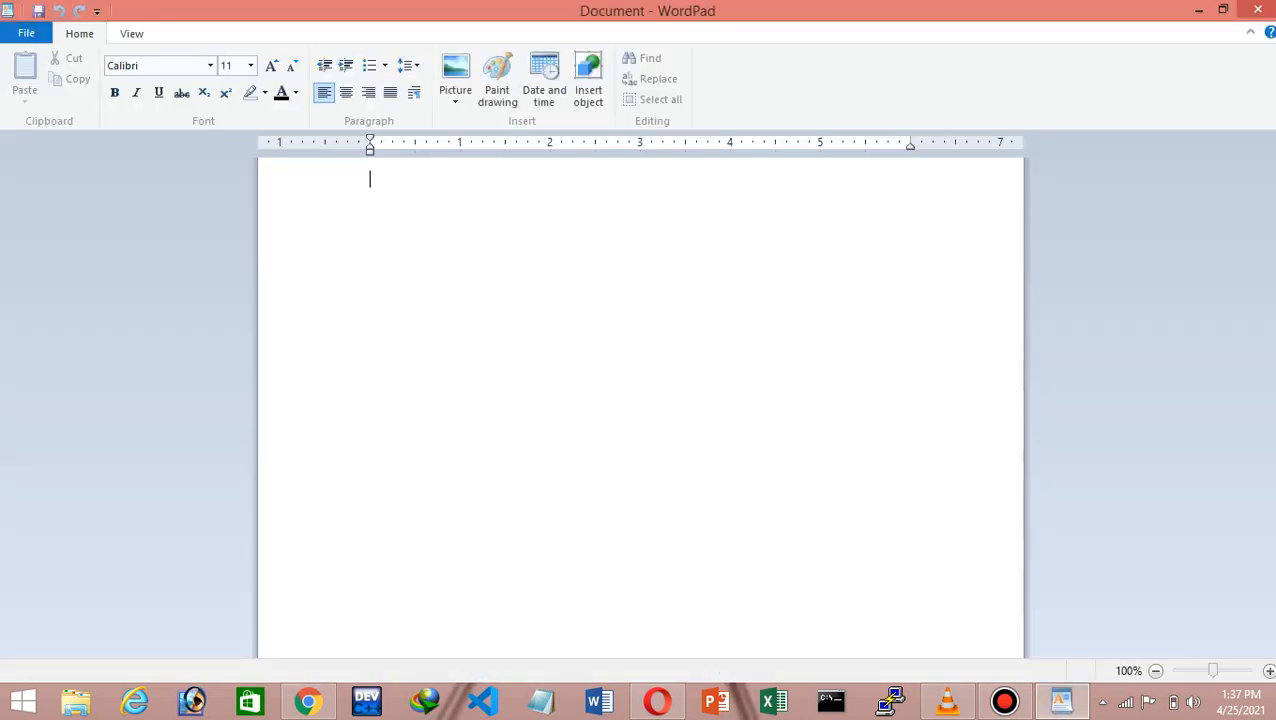
{"action": "left_click", "coordinate": [1257, 9]}
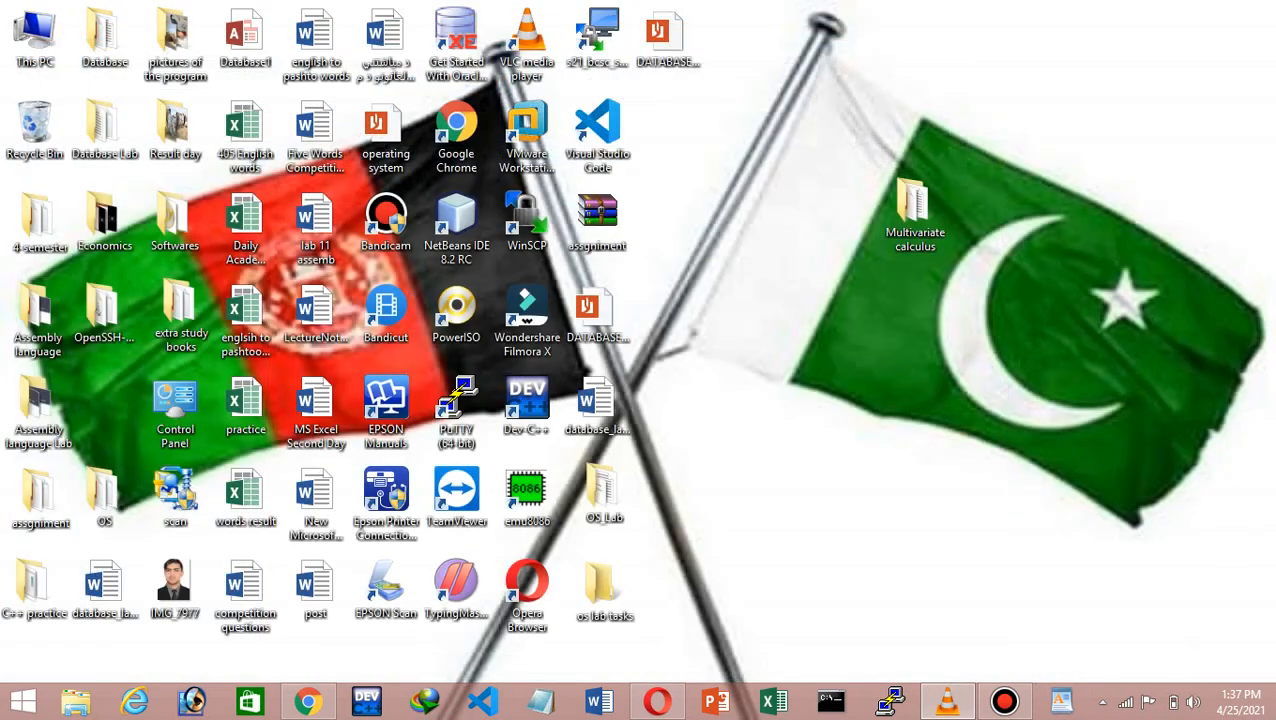
{"action": "left_click", "coordinate": [1062, 700]}
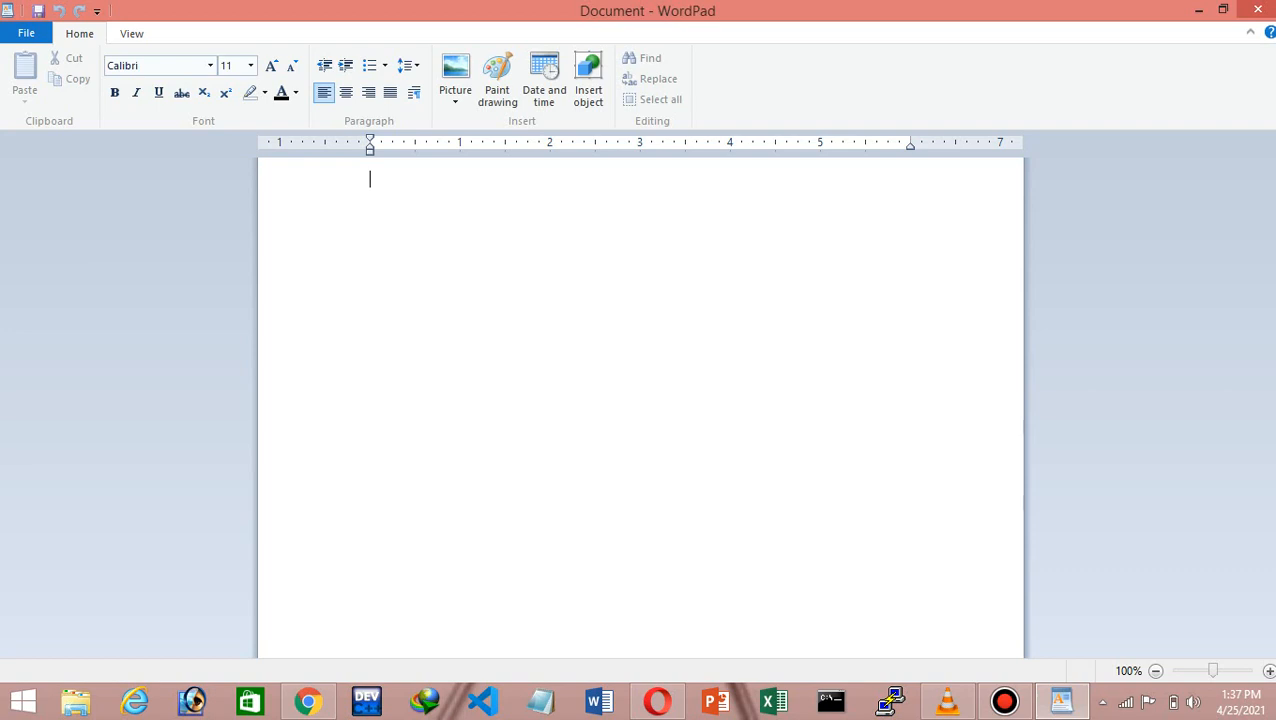
{"action": "left_click", "coordinate": [1257, 9]}
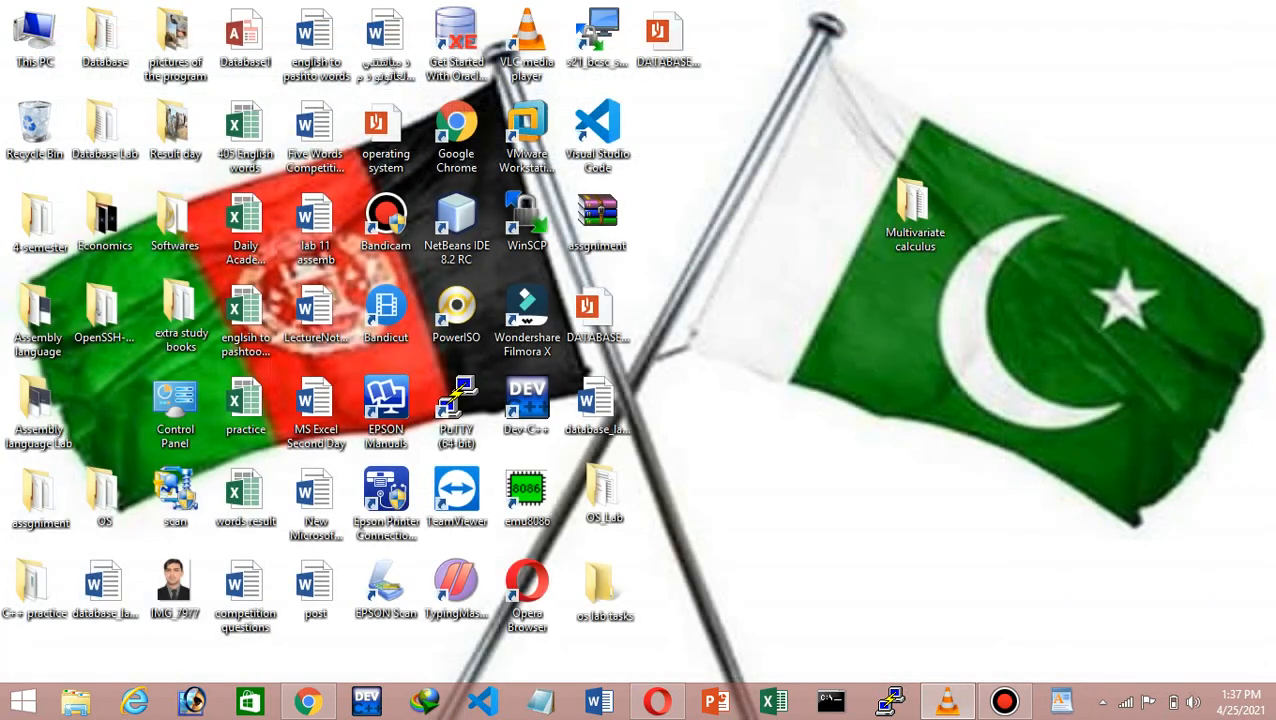
Unpin WordPad from the taskbar
{"action": "mouse_move", "coordinate": [1005, 700]}
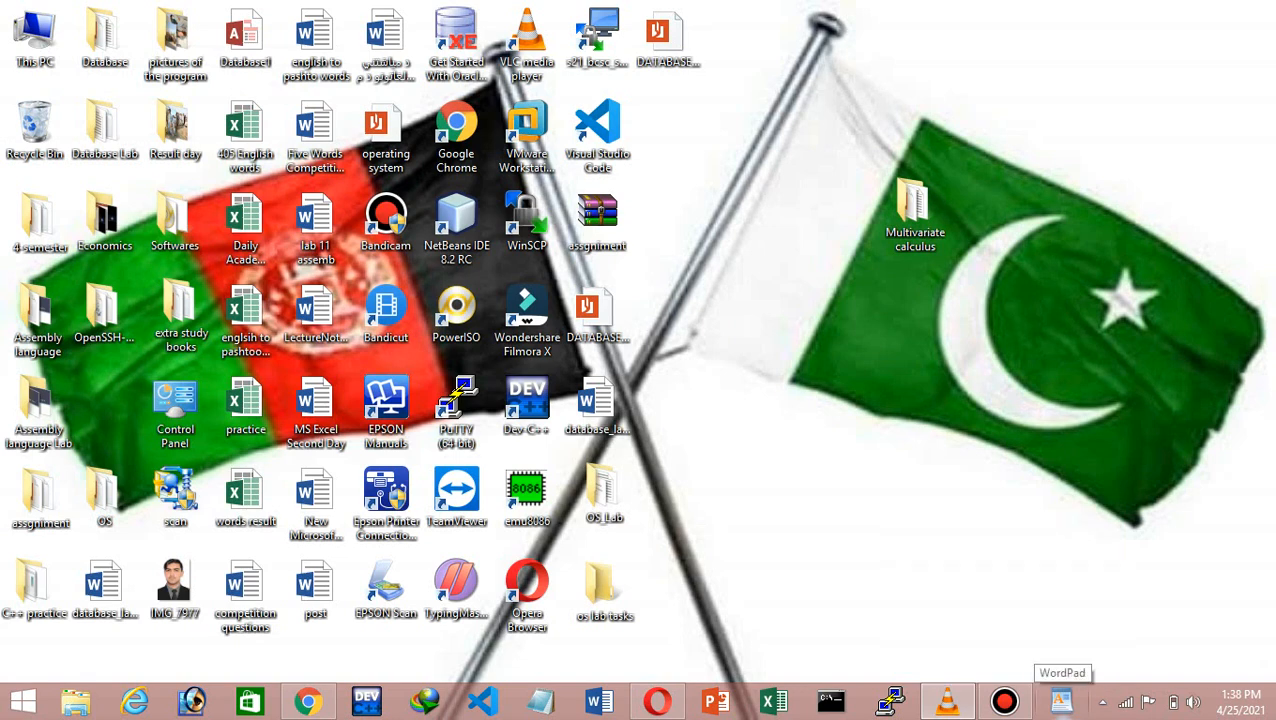
{"action": "right_click", "coordinate": [1061, 700]}
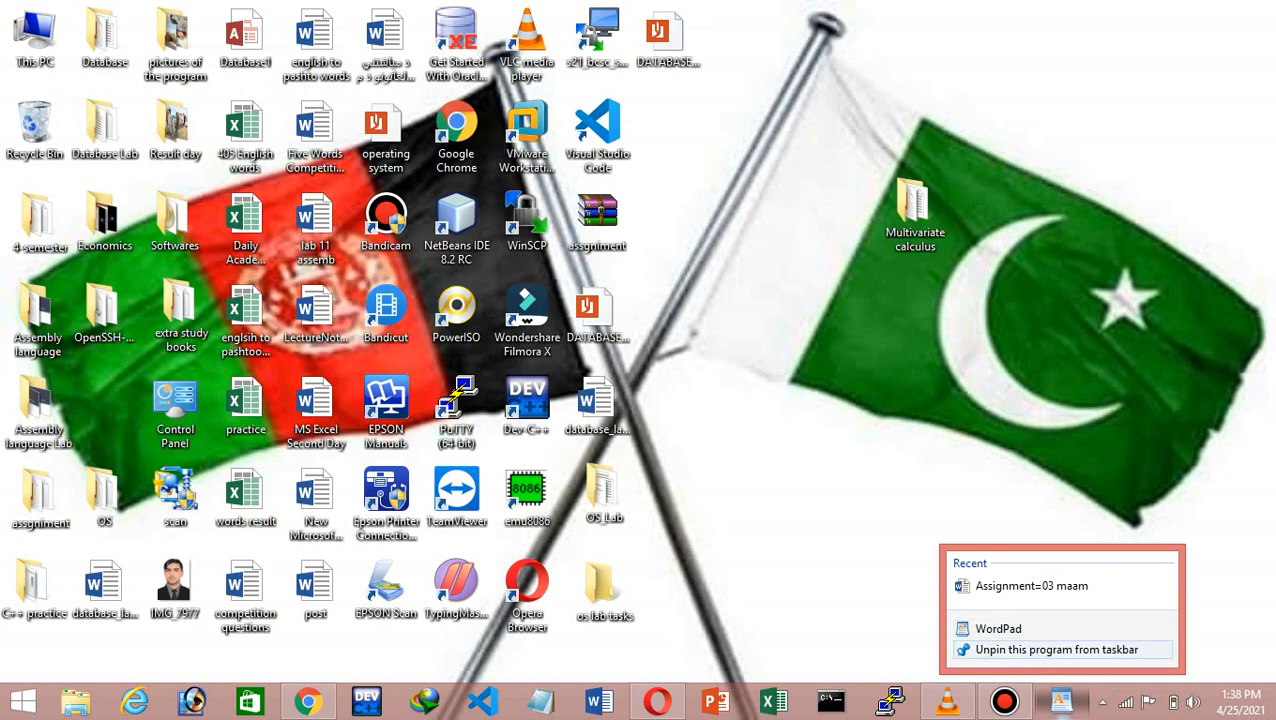
{"action": "left_click", "coordinate": [1057, 650]}
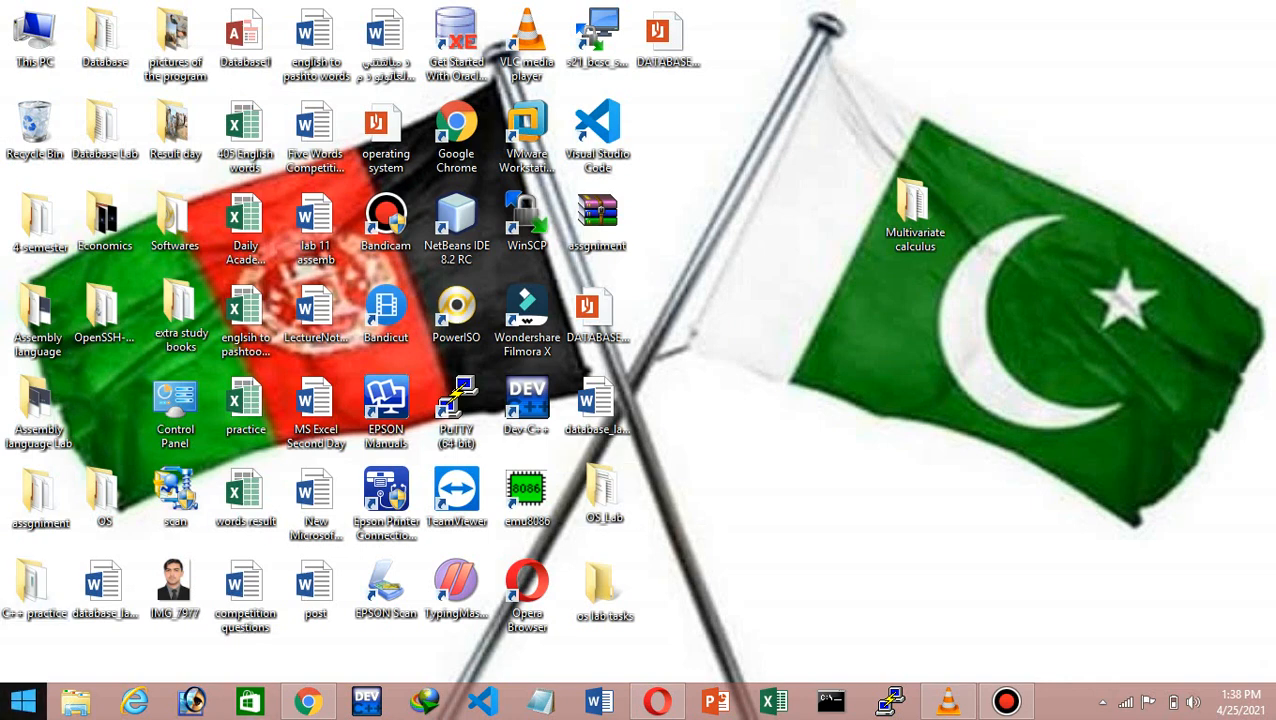
{"action": "right_click", "coordinate": [707, 232]}
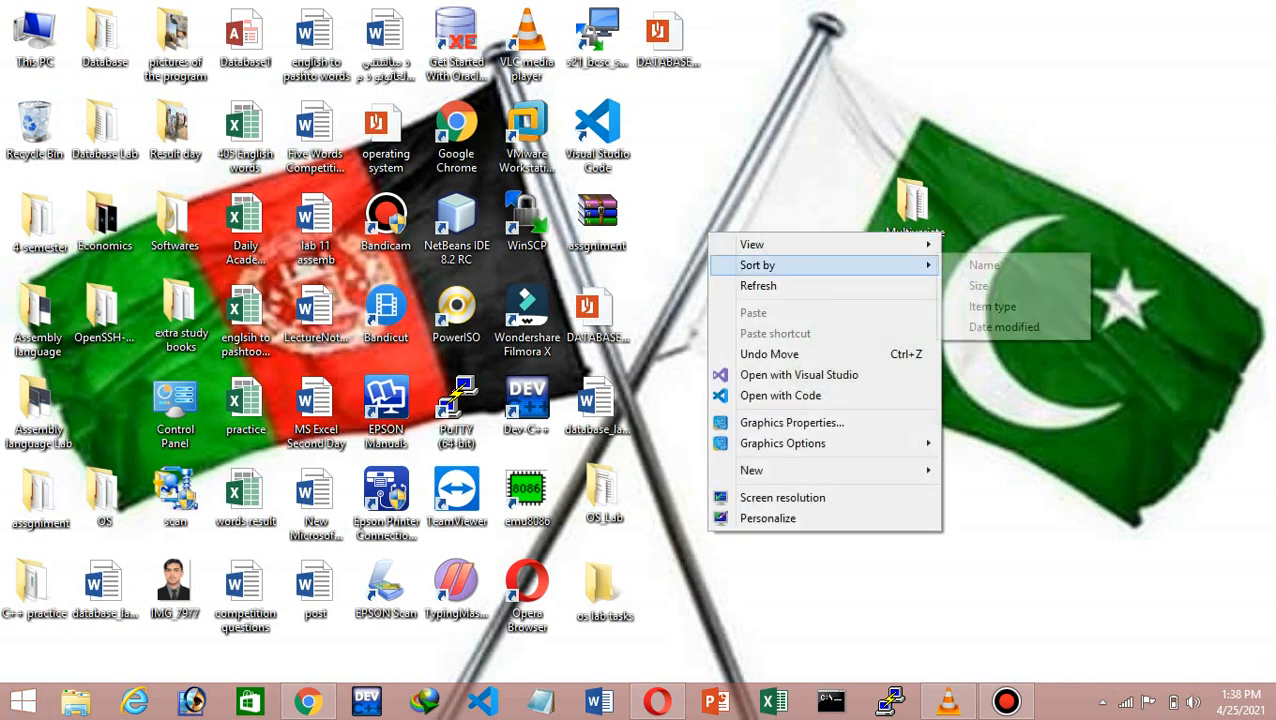
{"action": "left_click", "coordinate": [758, 286]}
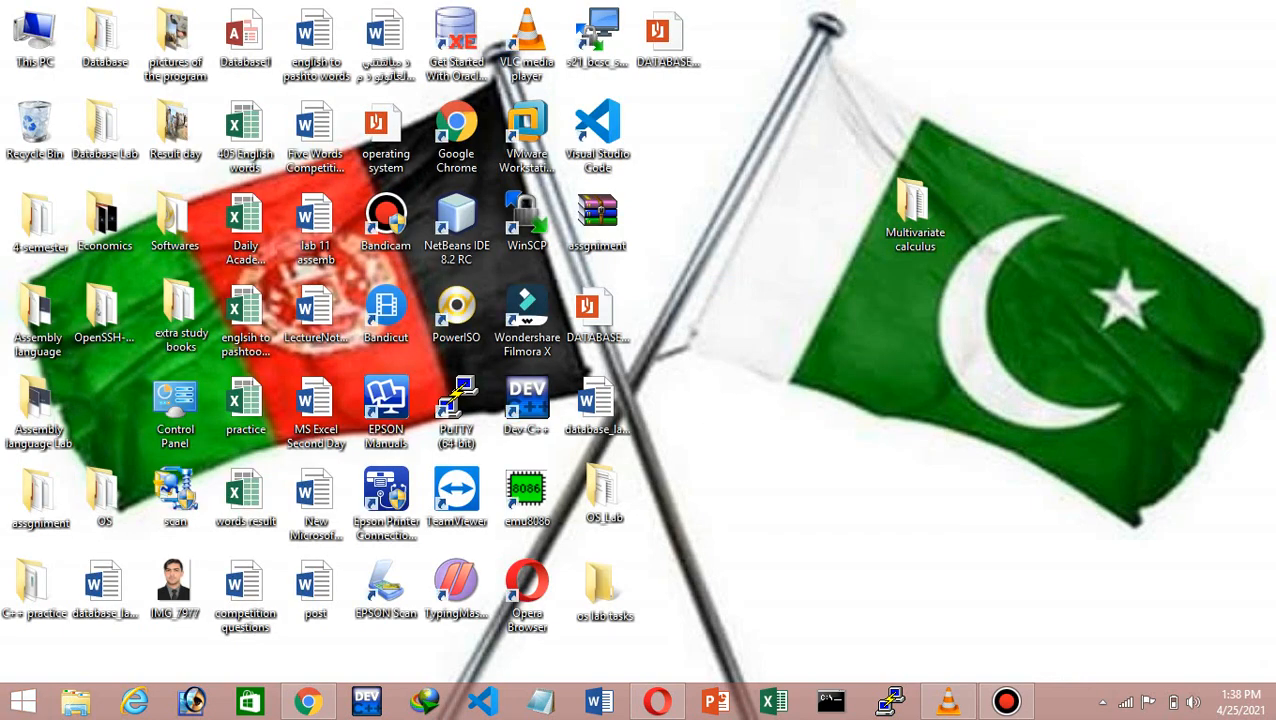
{"action": "right_click", "coordinate": [774, 202]}
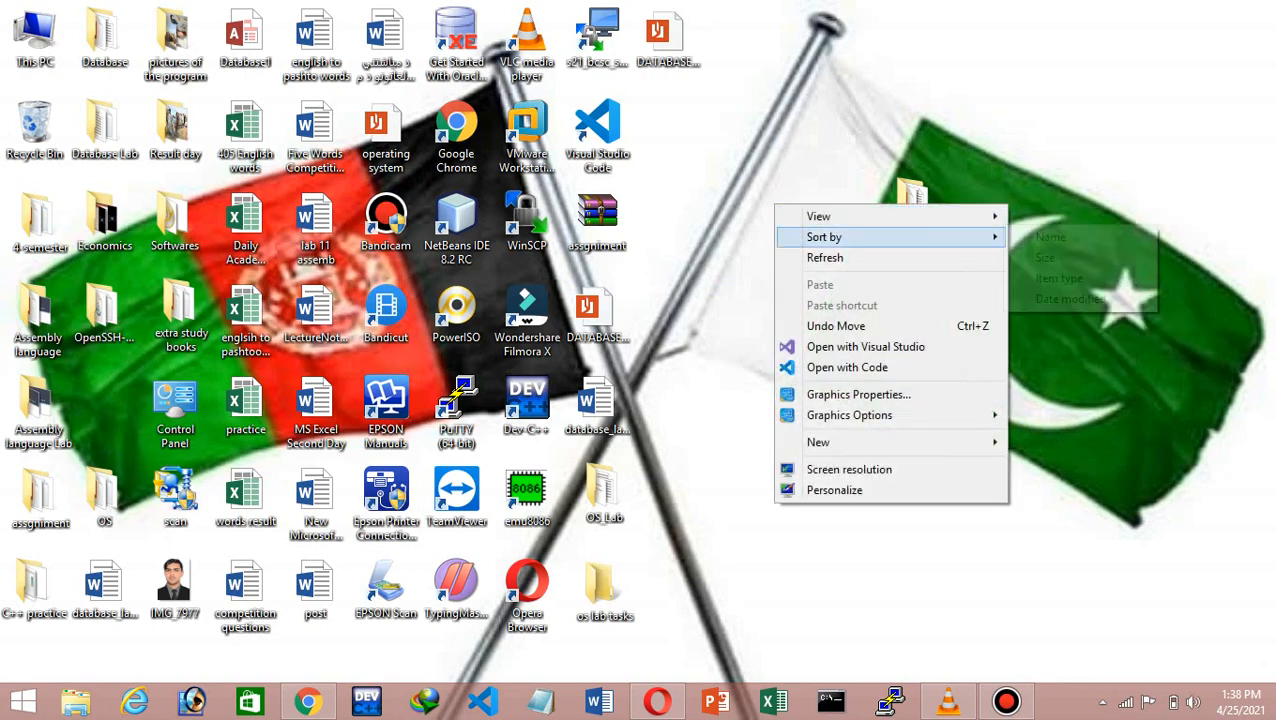
{"action": "left_click", "coordinate": [800, 254]}
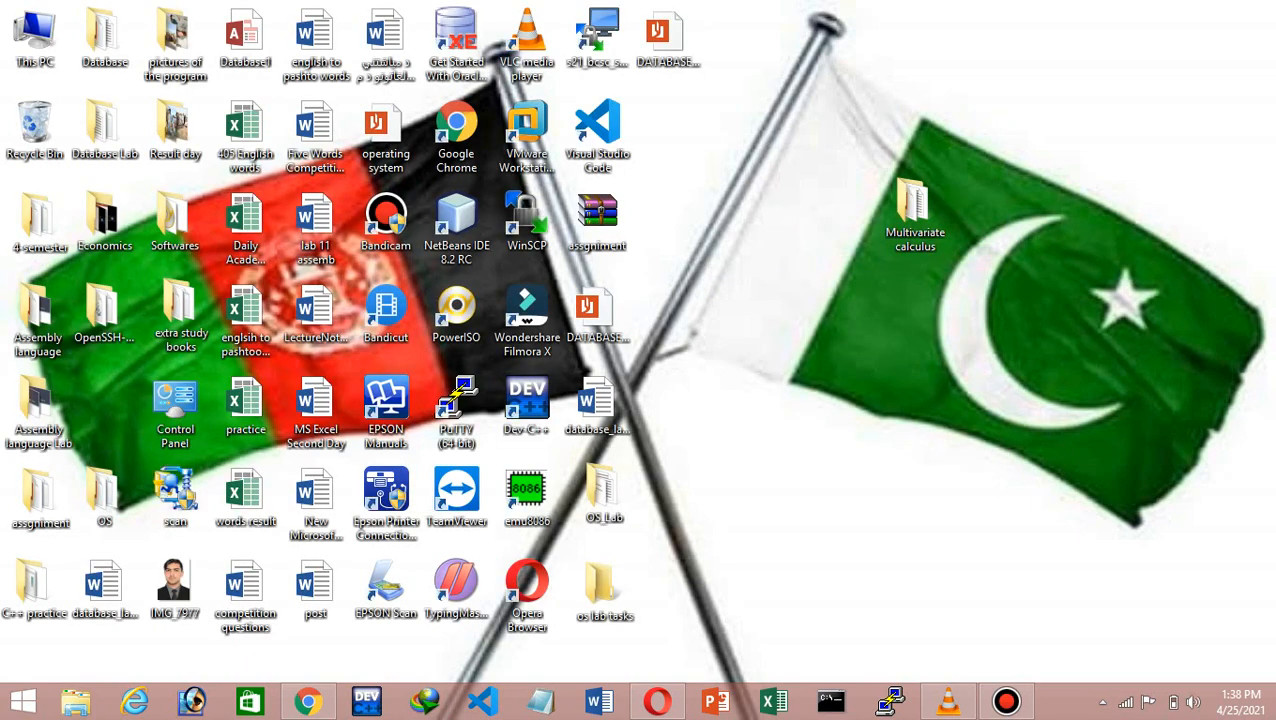
{"action": "key", "text": "super"}
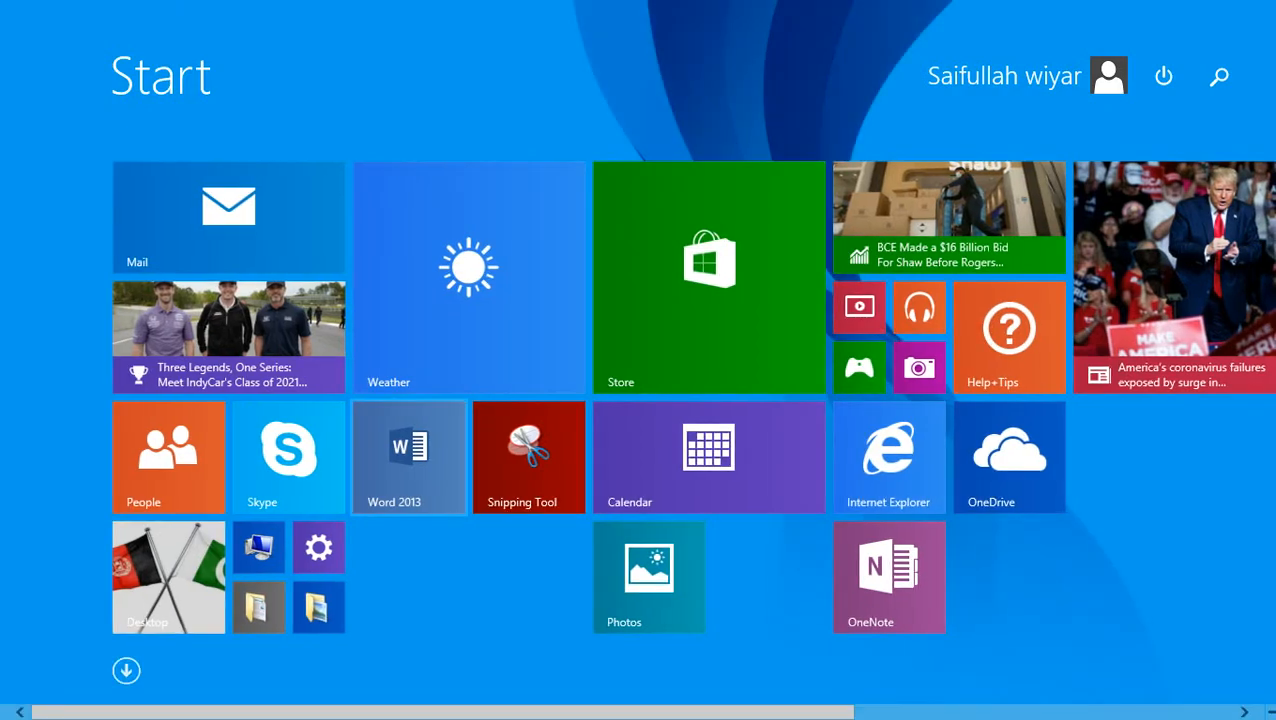
{"action": "key", "text": "super"}
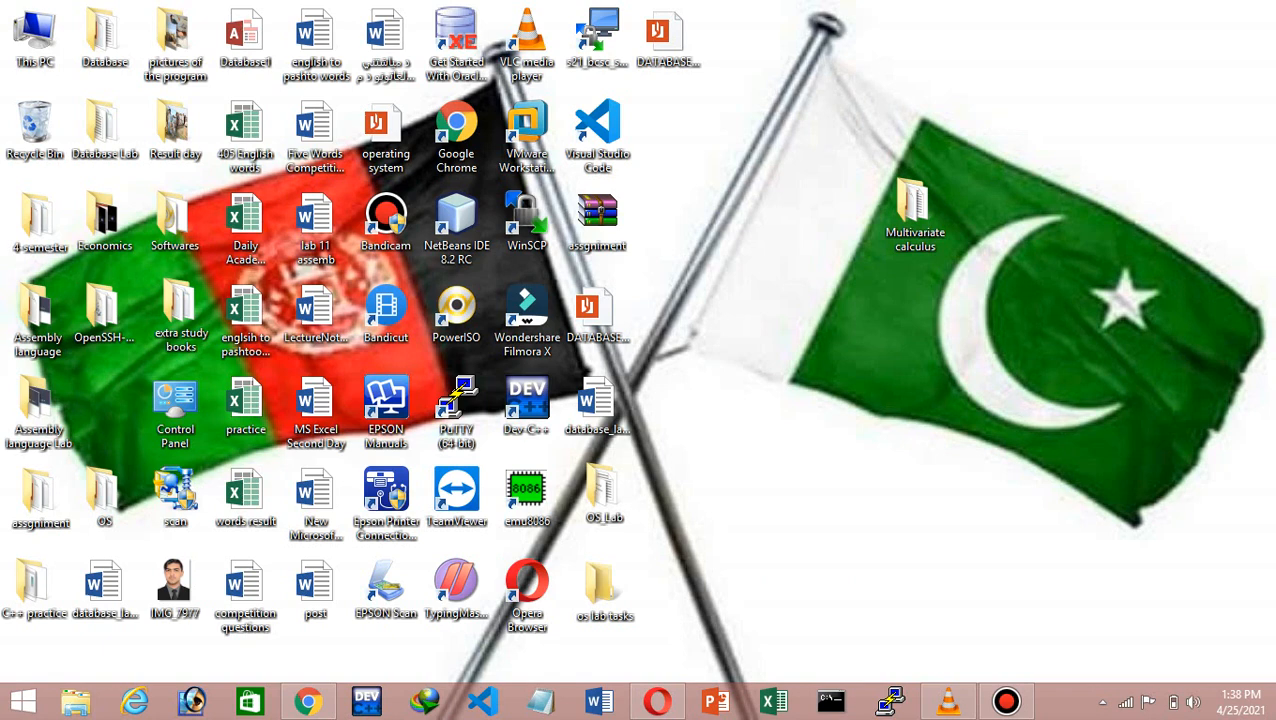
Launch WordPad through the Windows Run dialog with the command "wordpad"
{"action": "key", "text": "super+r"}
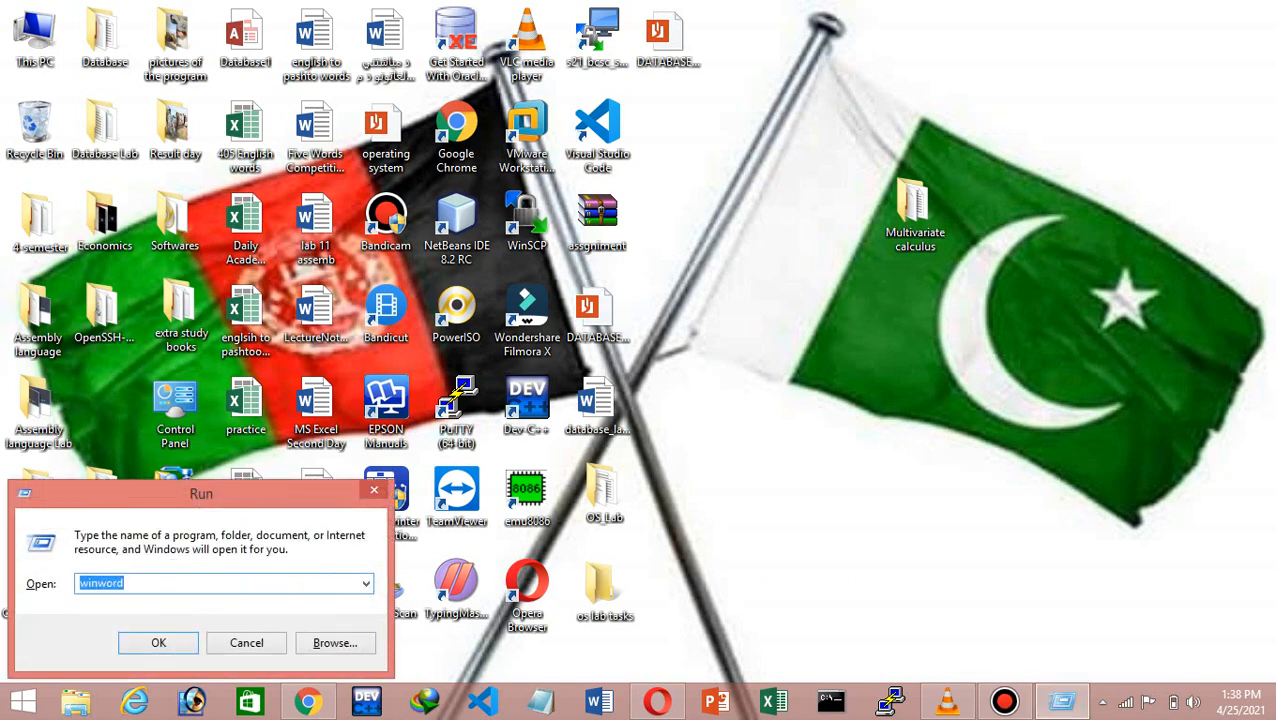
{"action": "key", "text": "BackSpace"}
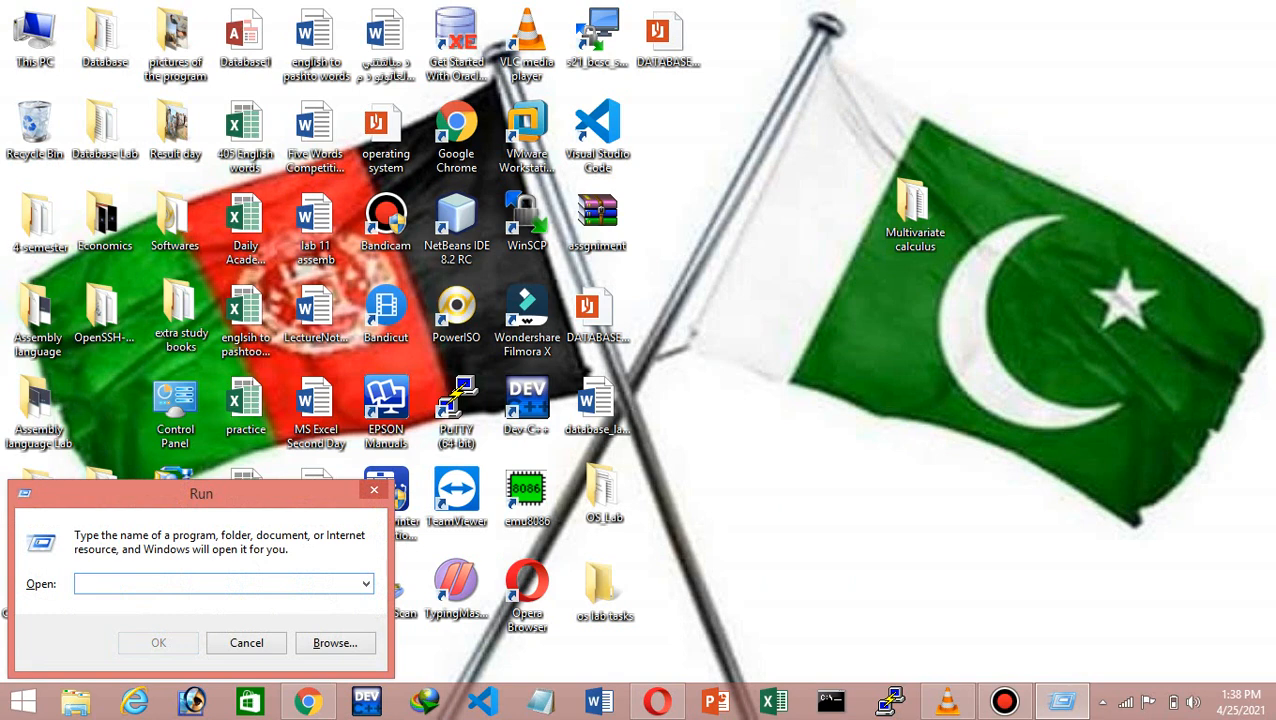
{"action": "type", "text": "wo"}
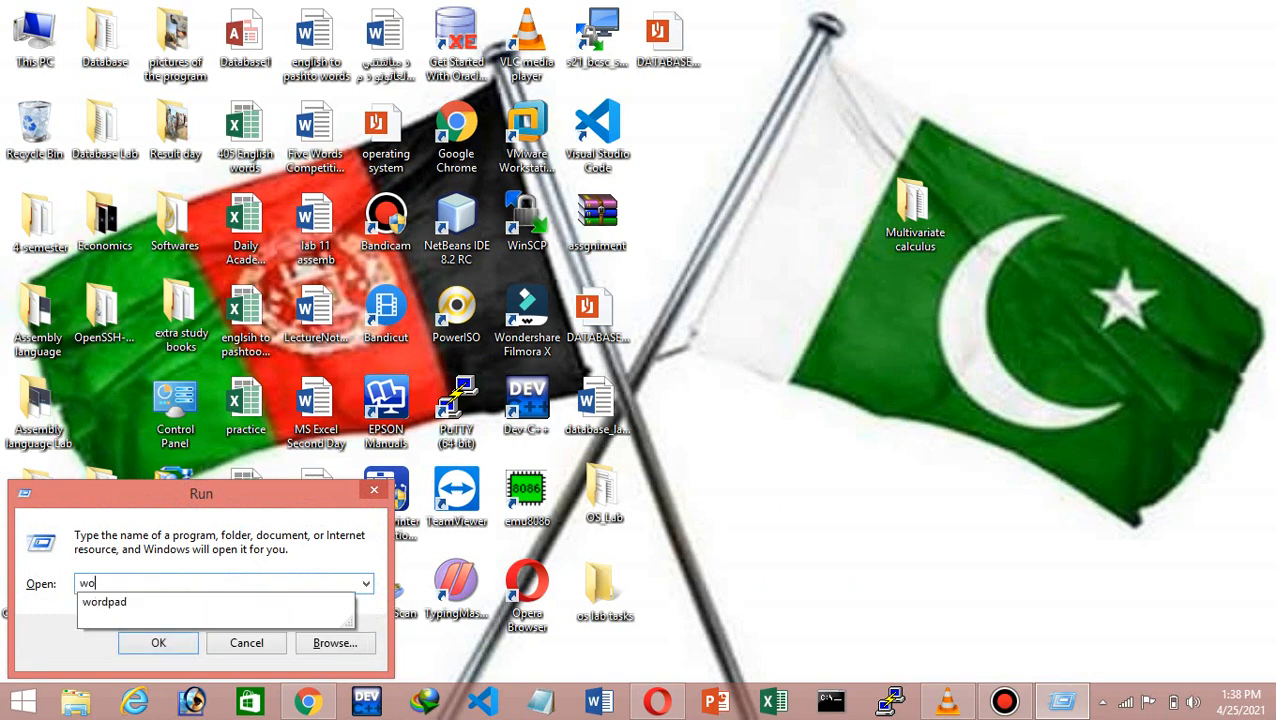
{"action": "type", "text": "rpad=="}
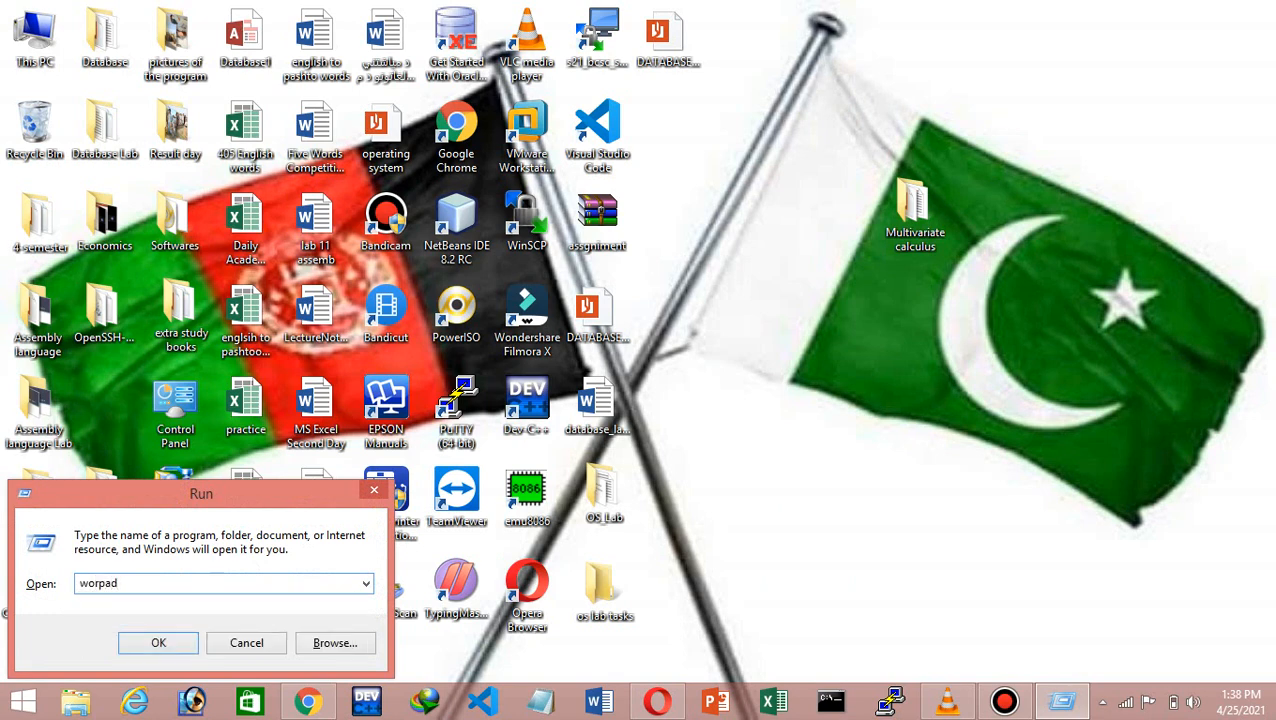
{"action": "key", "text": "BackSpace"}
{"action": "key", "text": "BackSpace"}
{"action": "key", "text": "BackSpace"}
{"action": "key", "text": "BackSpace"}
{"action": "key", "text": "BackSpace"}
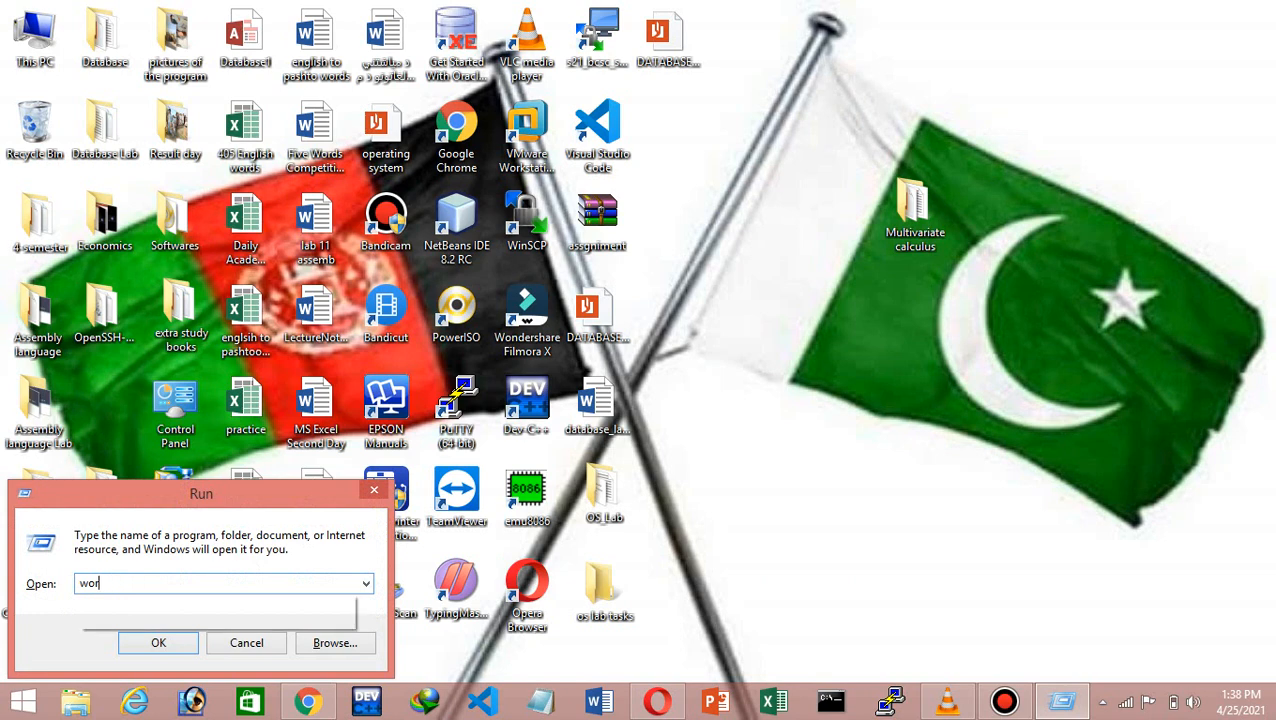
{"action": "type", "text": "dpad"}
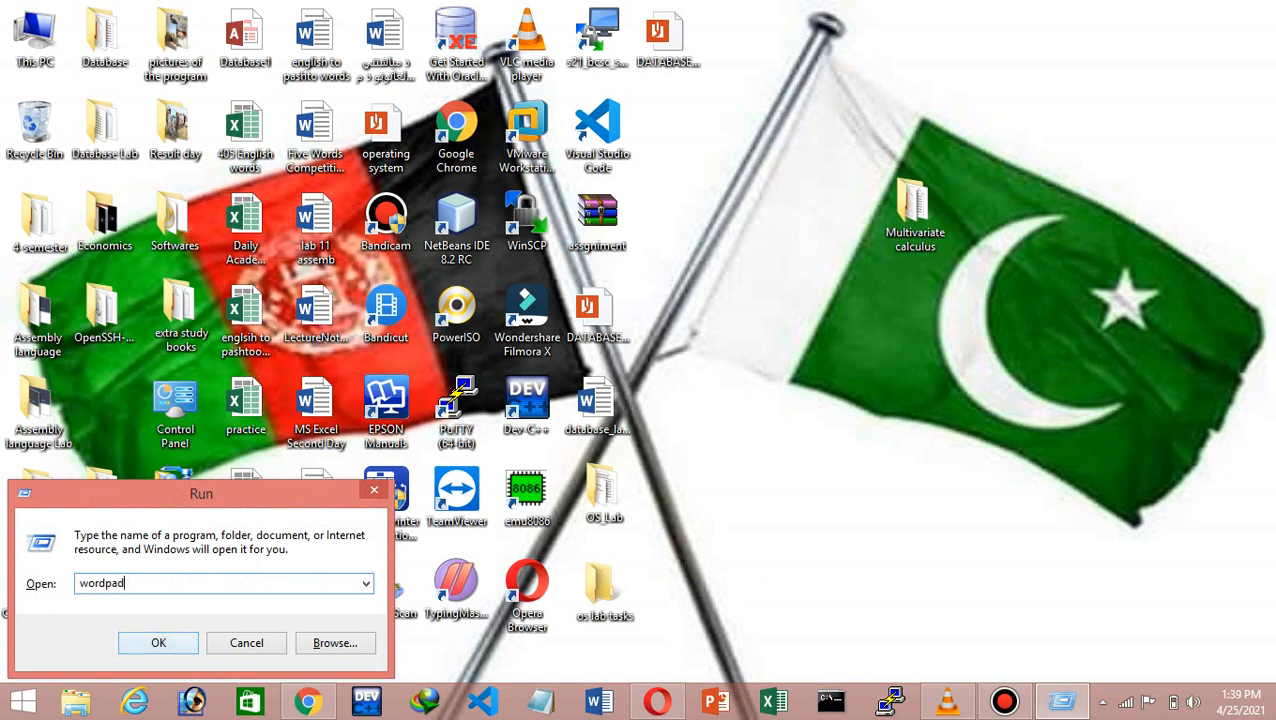
{"action": "key", "text": "Return"}
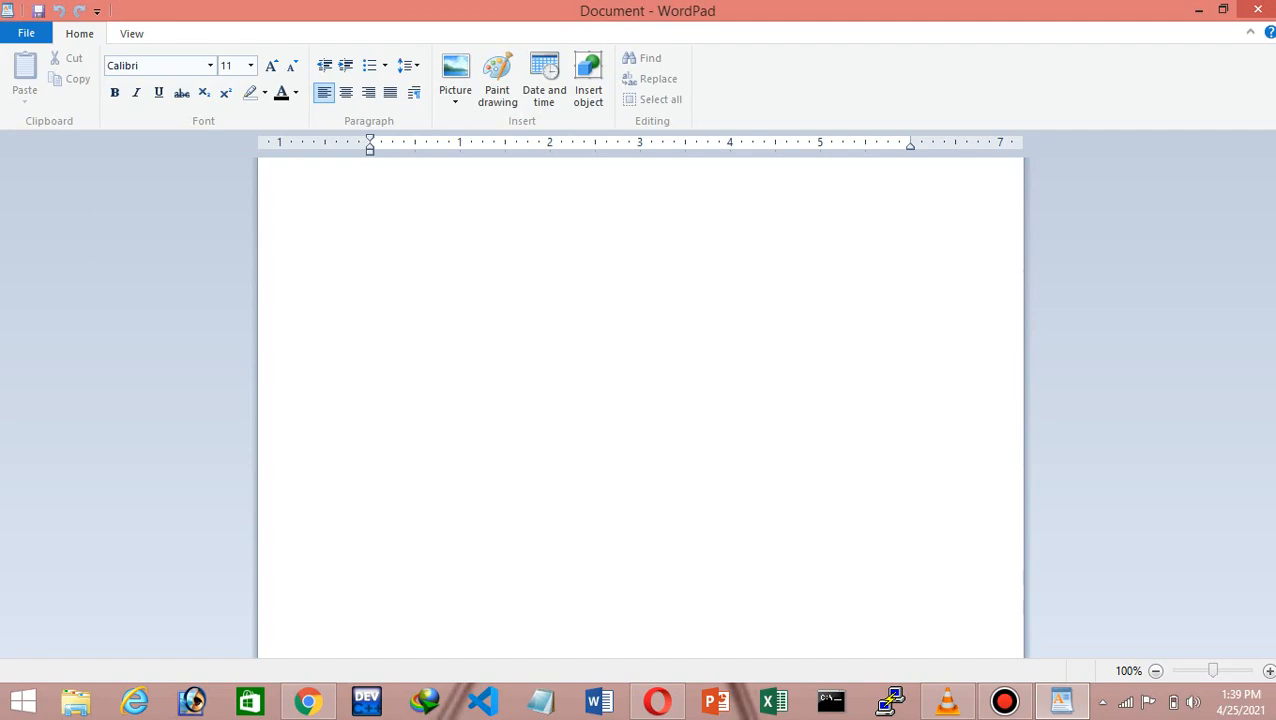
Close the blank WordPad window and launch WordPad again through the Windows Run dialog with the command "WORDPAD"
{"action": "key", "text": "alt+F4"}
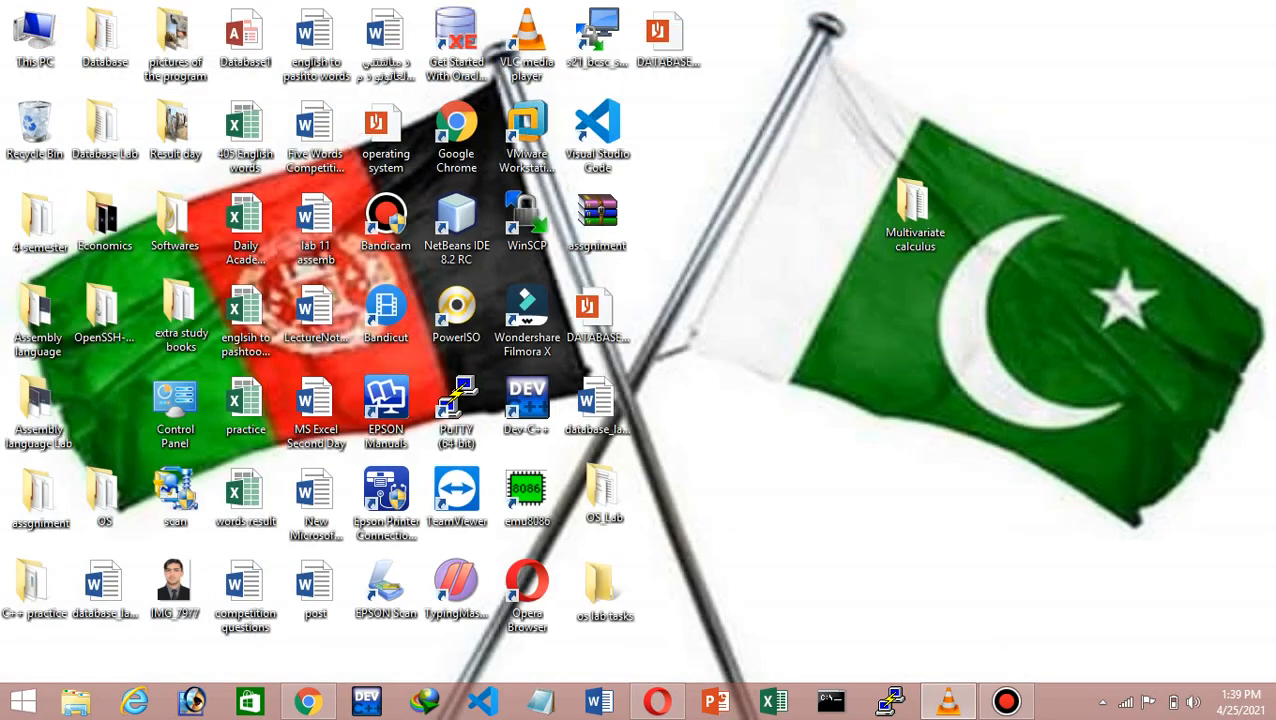
{"action": "key", "text": "super+r"}
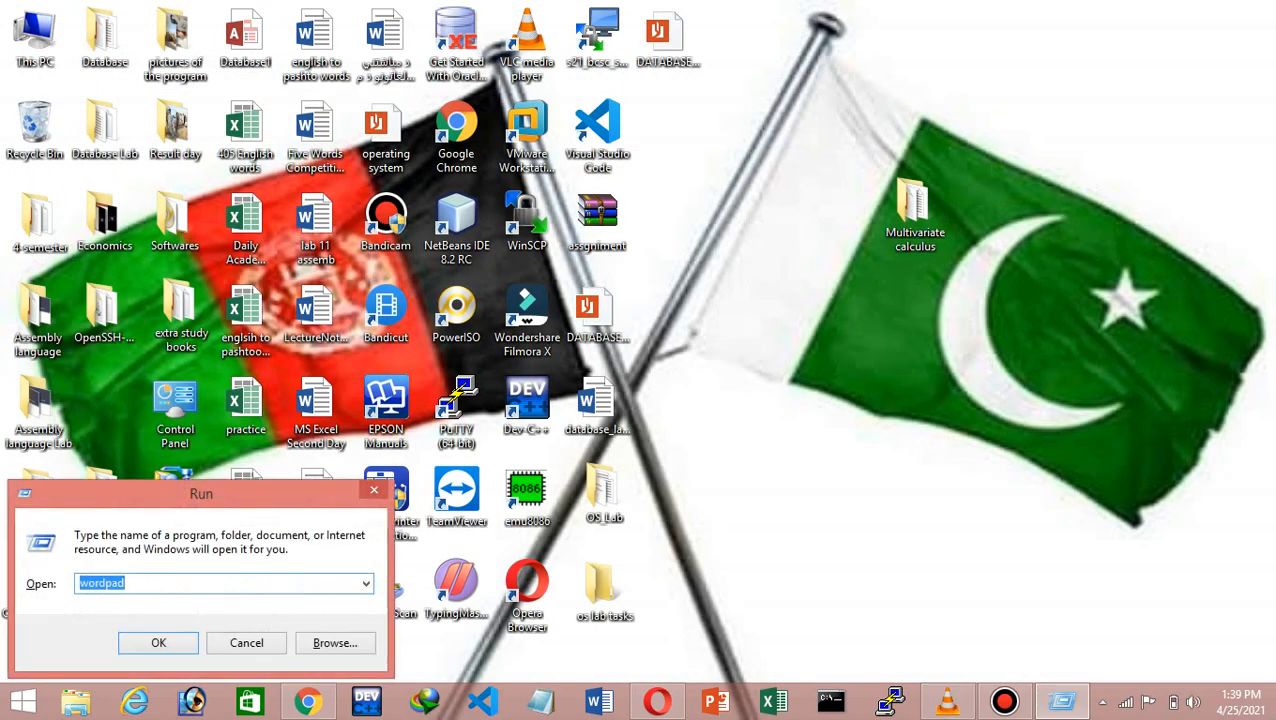
{"action": "key", "text": "BackSpace"}
{"action": "type", "text": "WOR"}
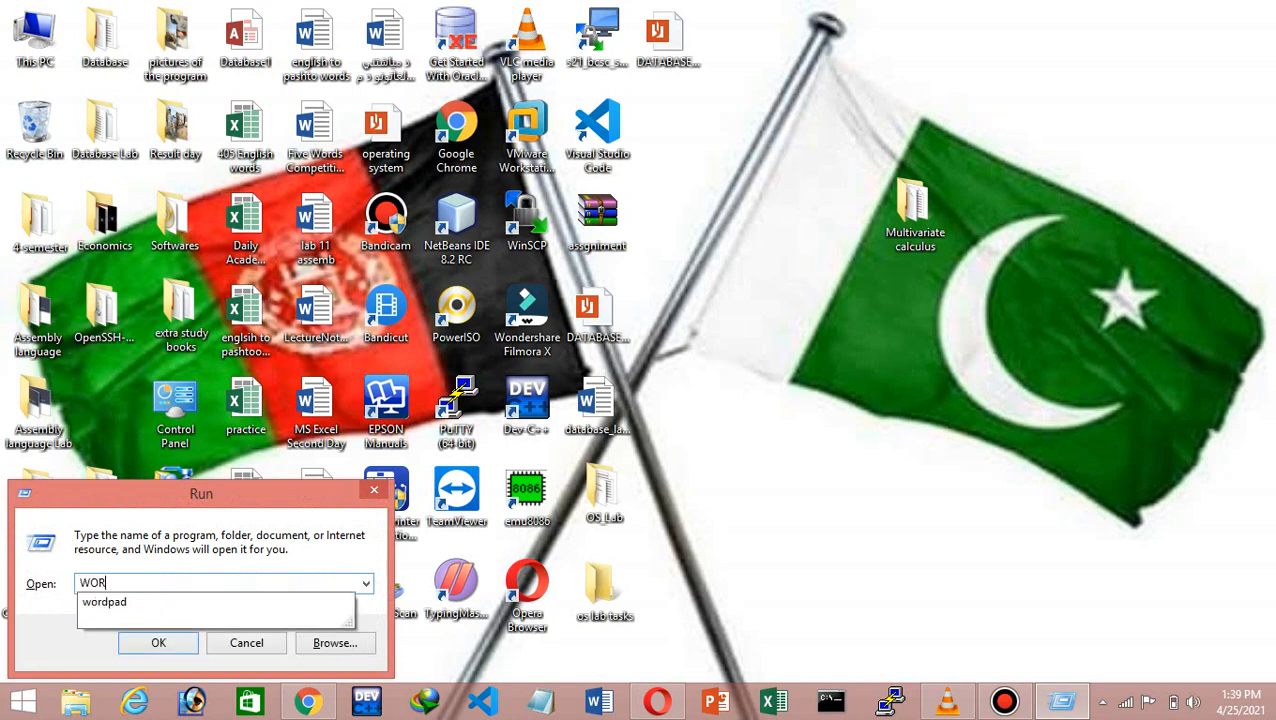
{"action": "type", "text": "DPAD"}
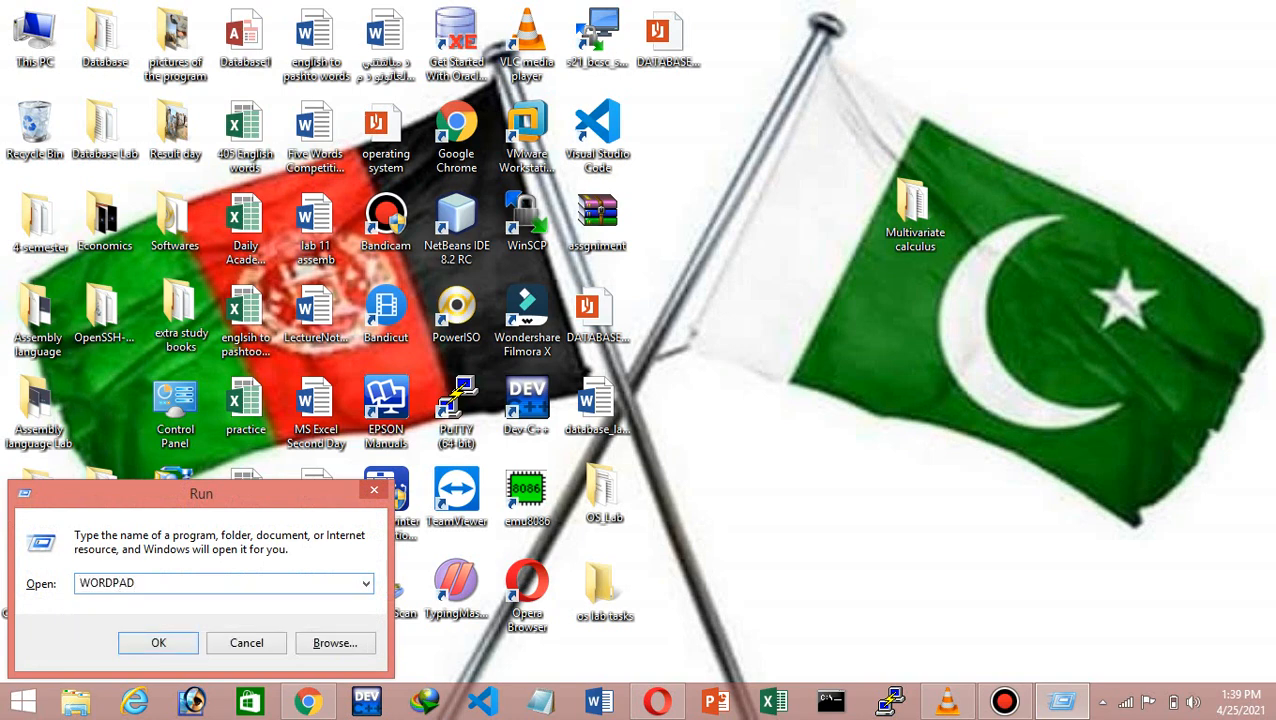
{"action": "key", "text": "Return"}
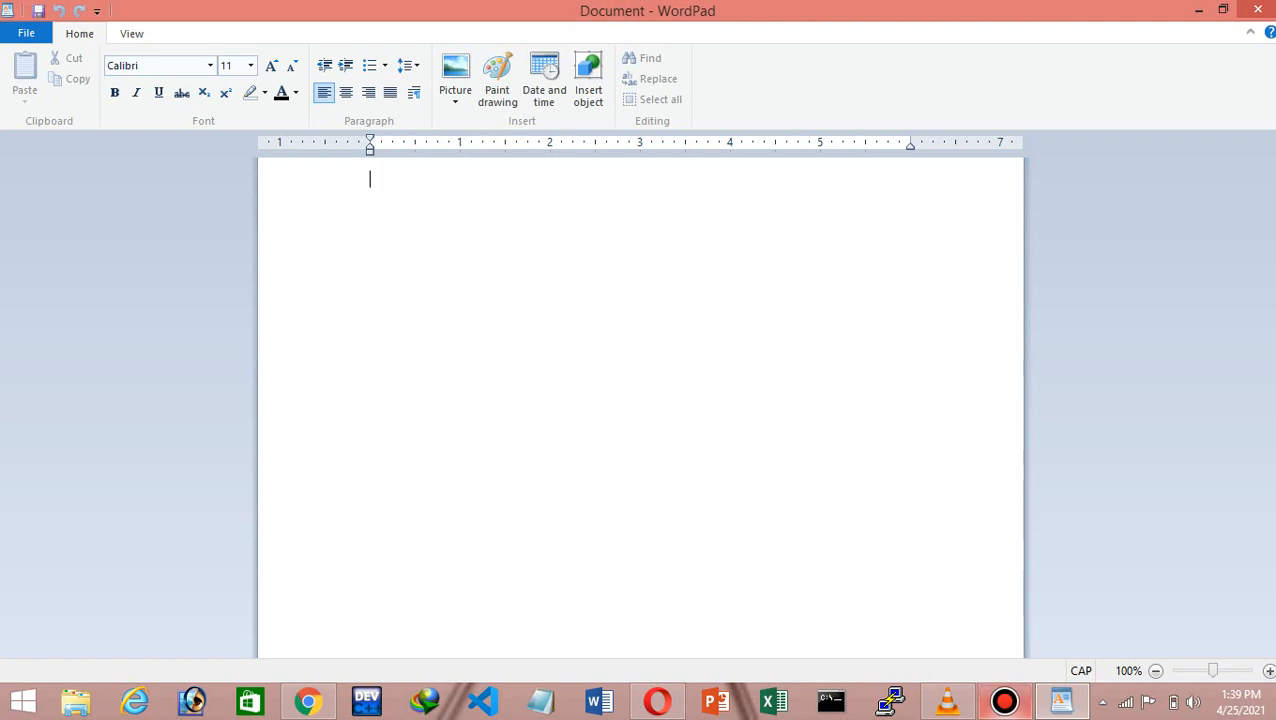
{"action": "left_click", "coordinate": [1004, 700]}
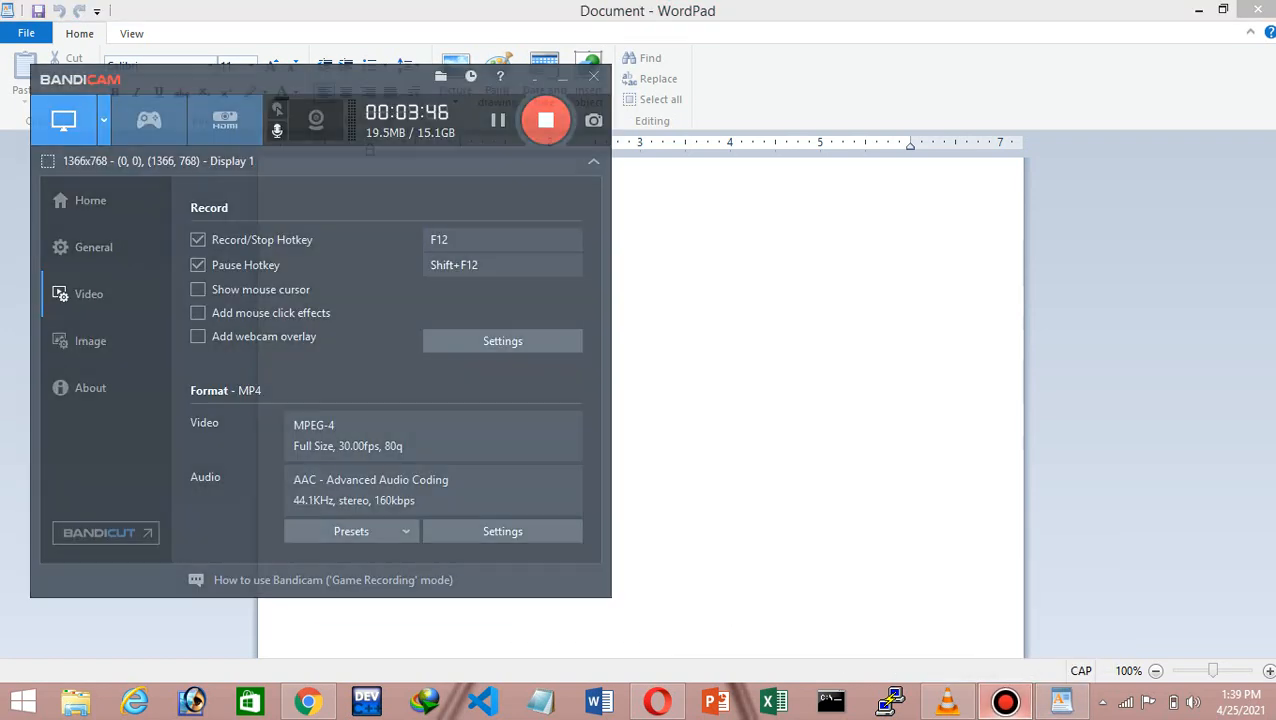
{"action": "left_click", "coordinate": [1004, 700]}
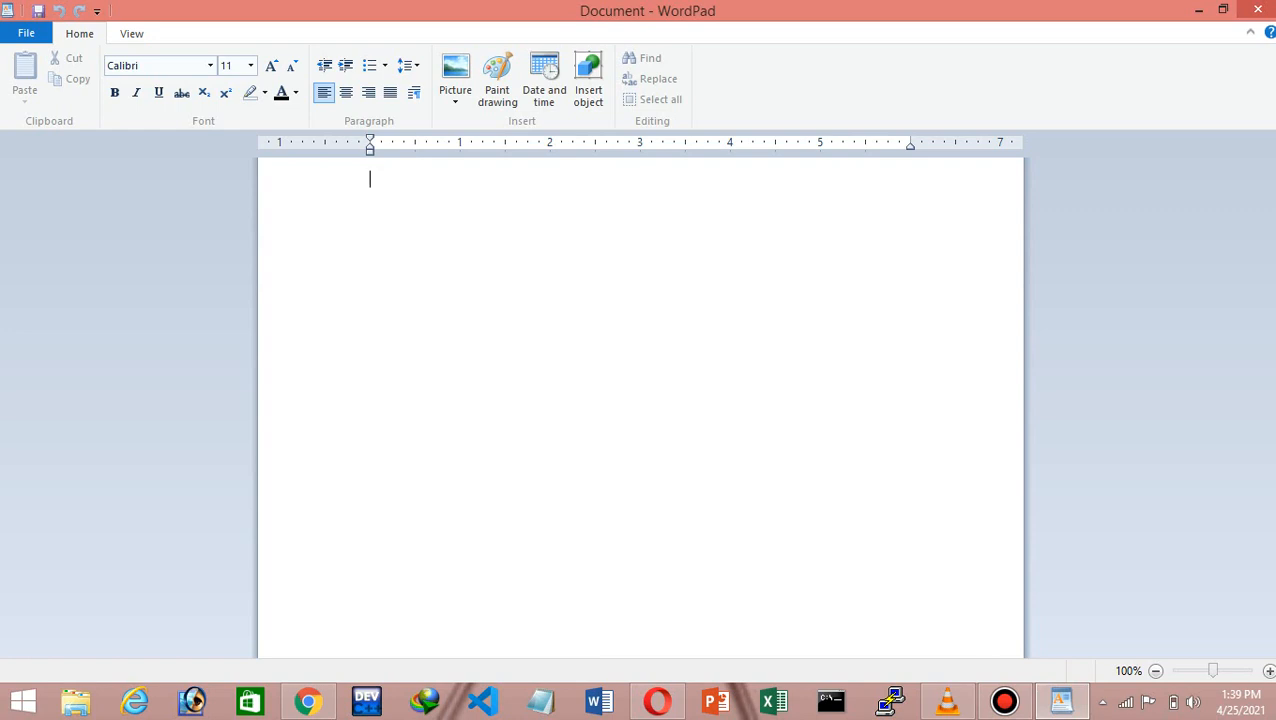
Enter "wordpad" as the first line of the blank document
{"action": "type", "text": "worp"}
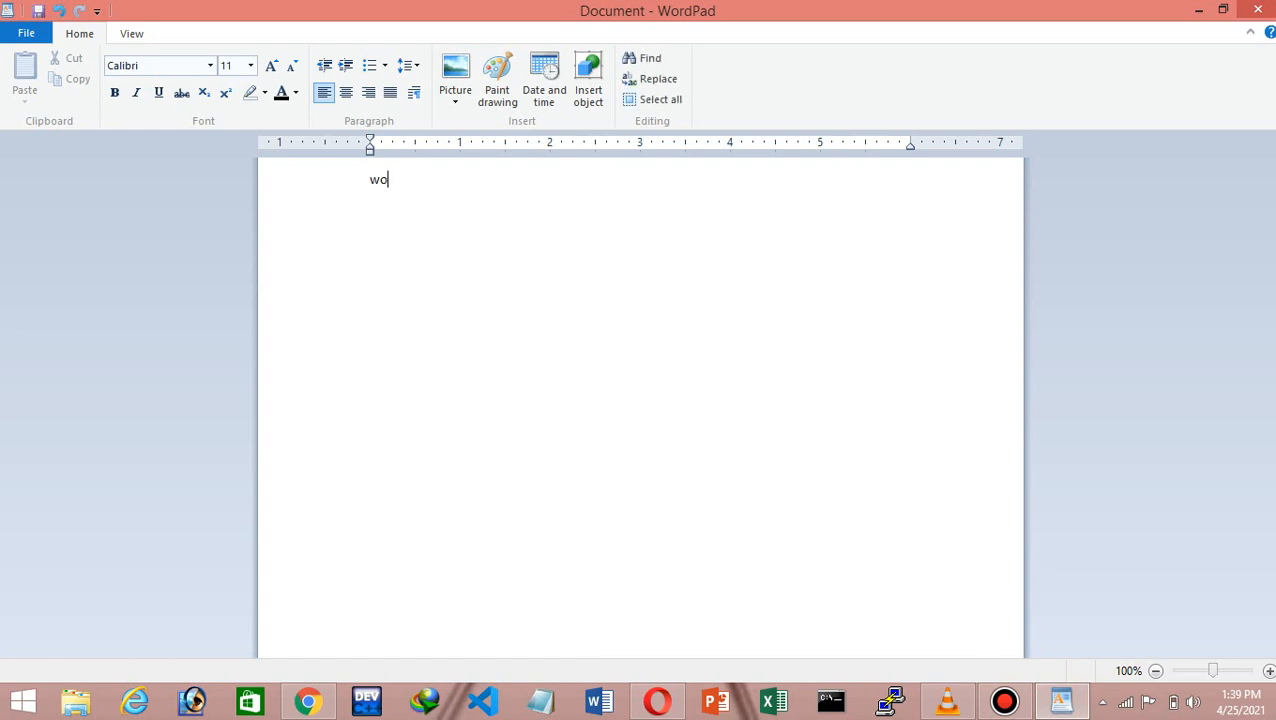
{"action": "key", "text": "BackSpace"}
{"action": "type", "text": "dpad"}
Format the "wordpad" line as a bold, centred heading with font size 24
{"action": "key", "text": "ctrl+a"}
{"action": "key", "text": "ctrl+b"}
{"action": "left_click", "coordinate": [272, 66]}
{"action": "left_click", "coordinate": [272, 66]}
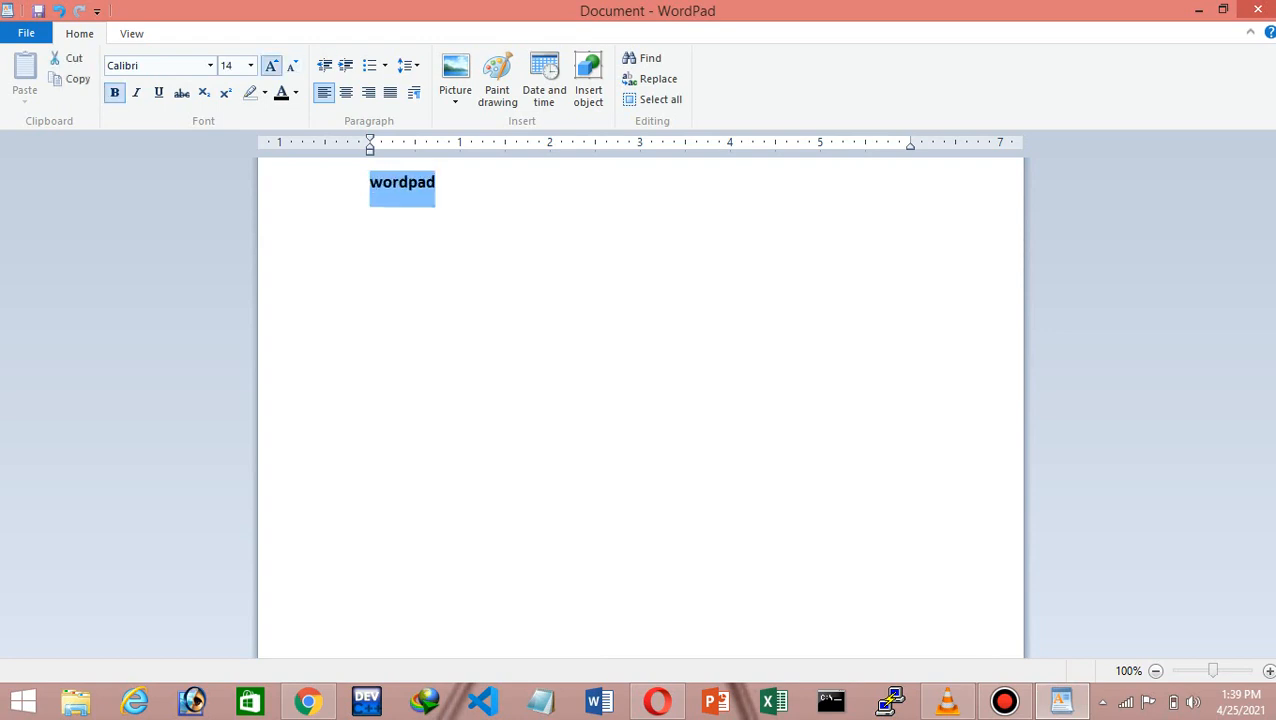
{"action": "left_click", "coordinate": [272, 66]}
{"action": "left_click", "coordinate": [272, 66]}
{"action": "left_click", "coordinate": [272, 66]}
{"action": "left_click", "coordinate": [272, 66]}
{"action": "left_click", "coordinate": [272, 66]}
{"action": "left_click", "coordinate": [346, 93]}
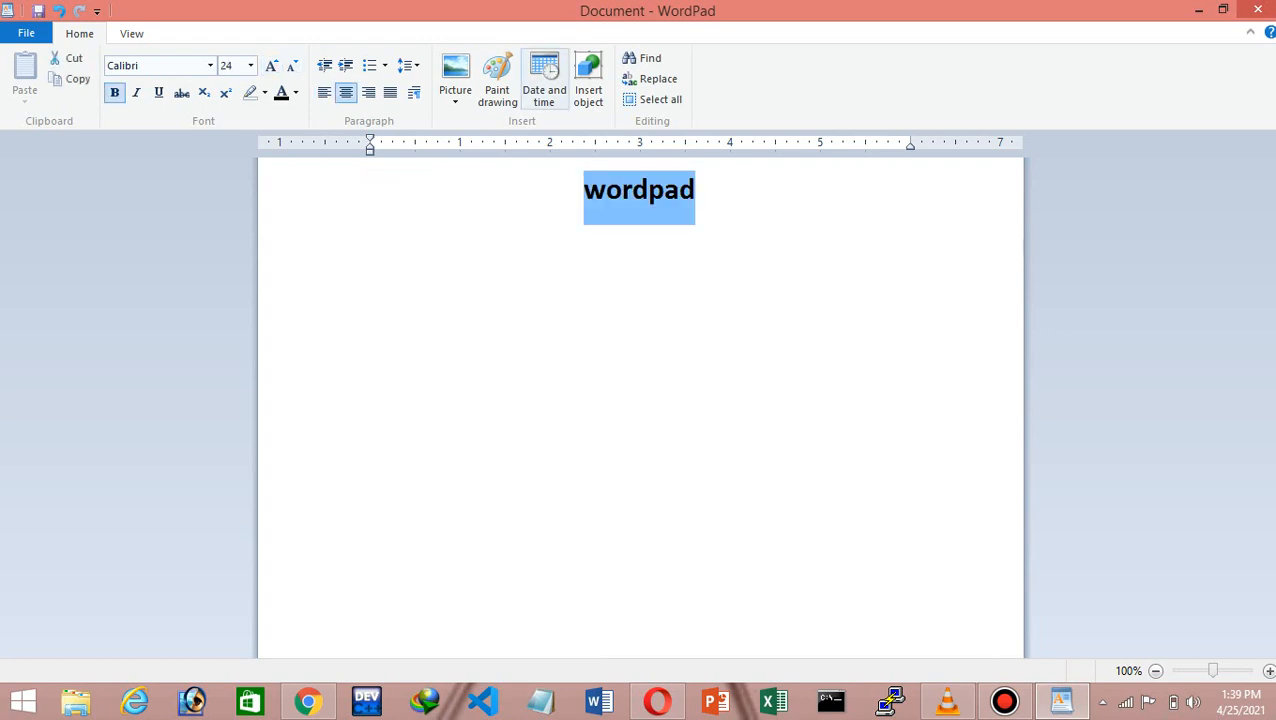
Add a left-aligned line reading "simple writing" below the "wordpad" heading
{"action": "left_click", "coordinate": [696, 192]}
{"action": "key", "text": "Return"}
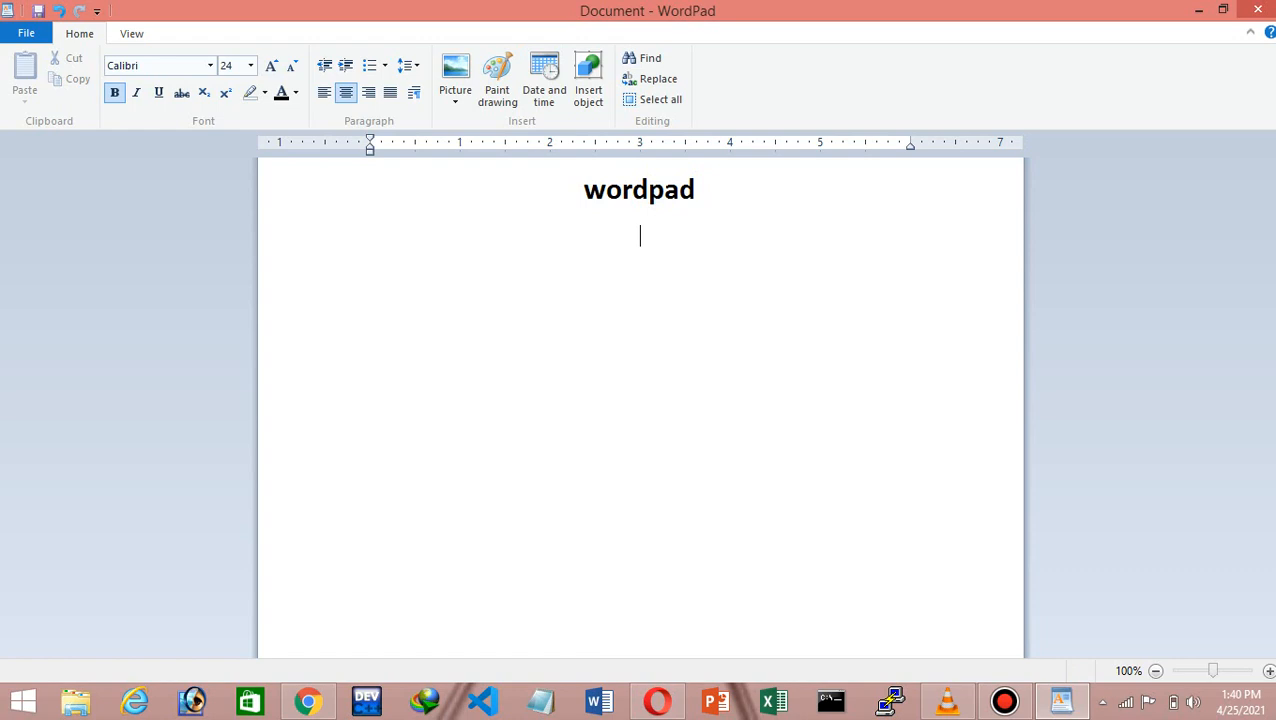
{"action": "key", "text": "ctrl+l"}
{"action": "type", "text": "s"}
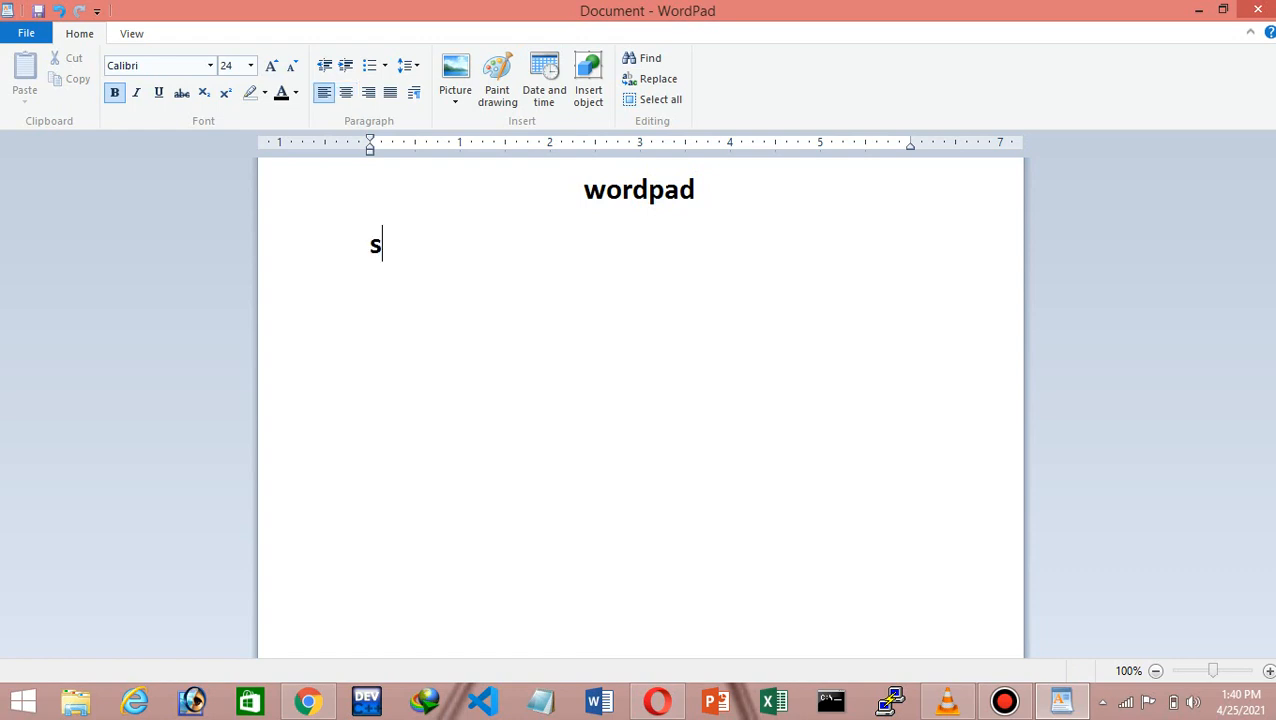
{"action": "type", "text": "imple"}
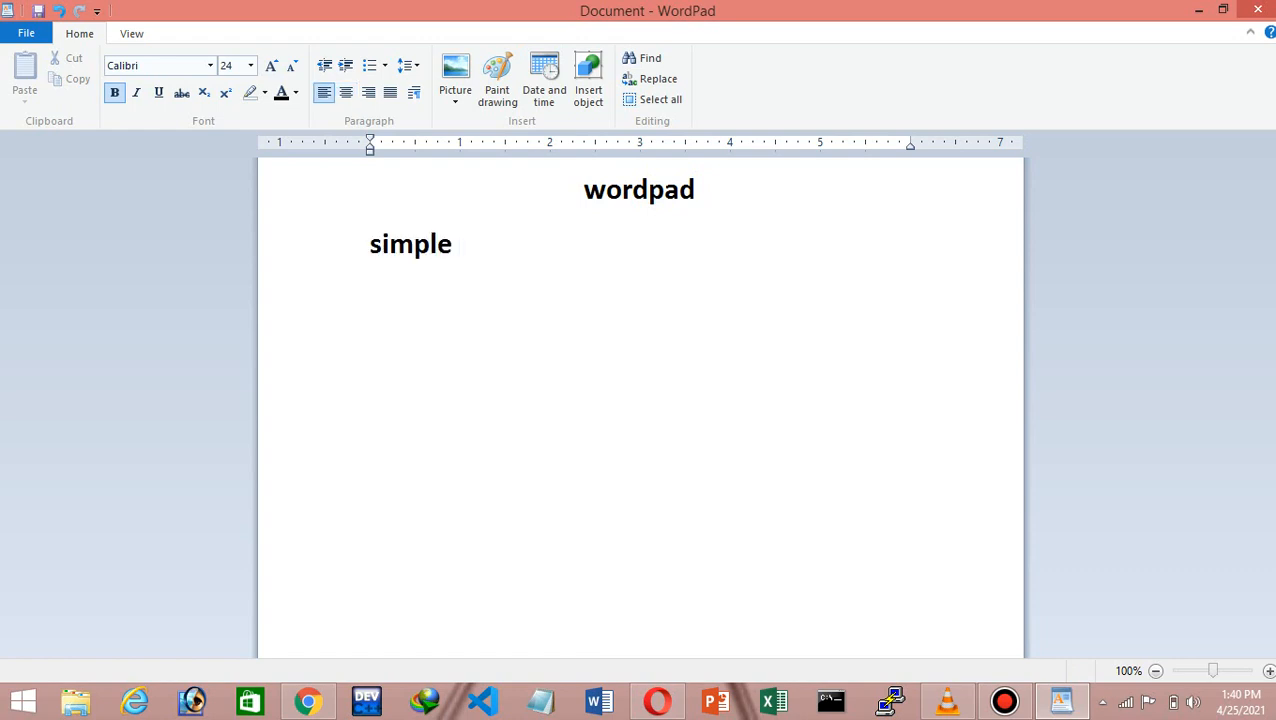
{"action": "type", "text": " writibn"}
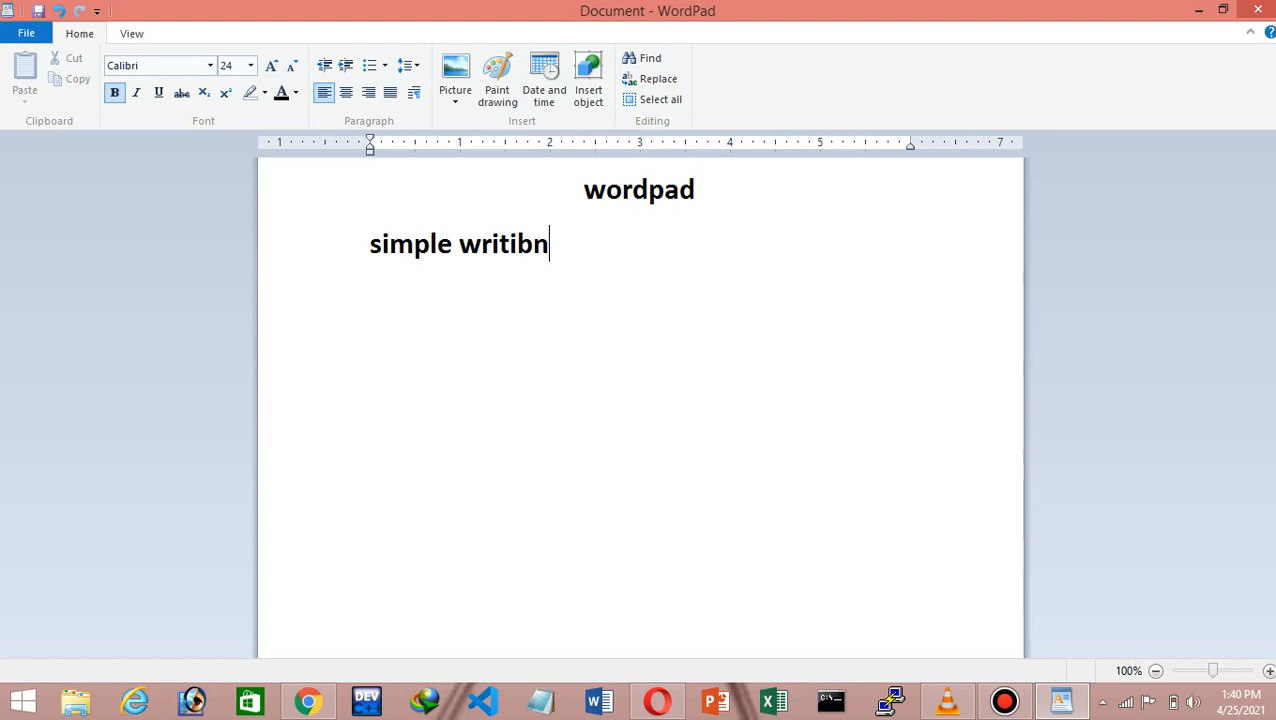
{"action": "key", "text": "BackSpace"}
{"action": "key", "text": "BackSpace"}
{"action": "type", "text": "ng"}
Insert "Notepad :" at the start of the "simple writing" line
{"action": "key", "text": "Home"}
{"action": "type", "text": "Not"}
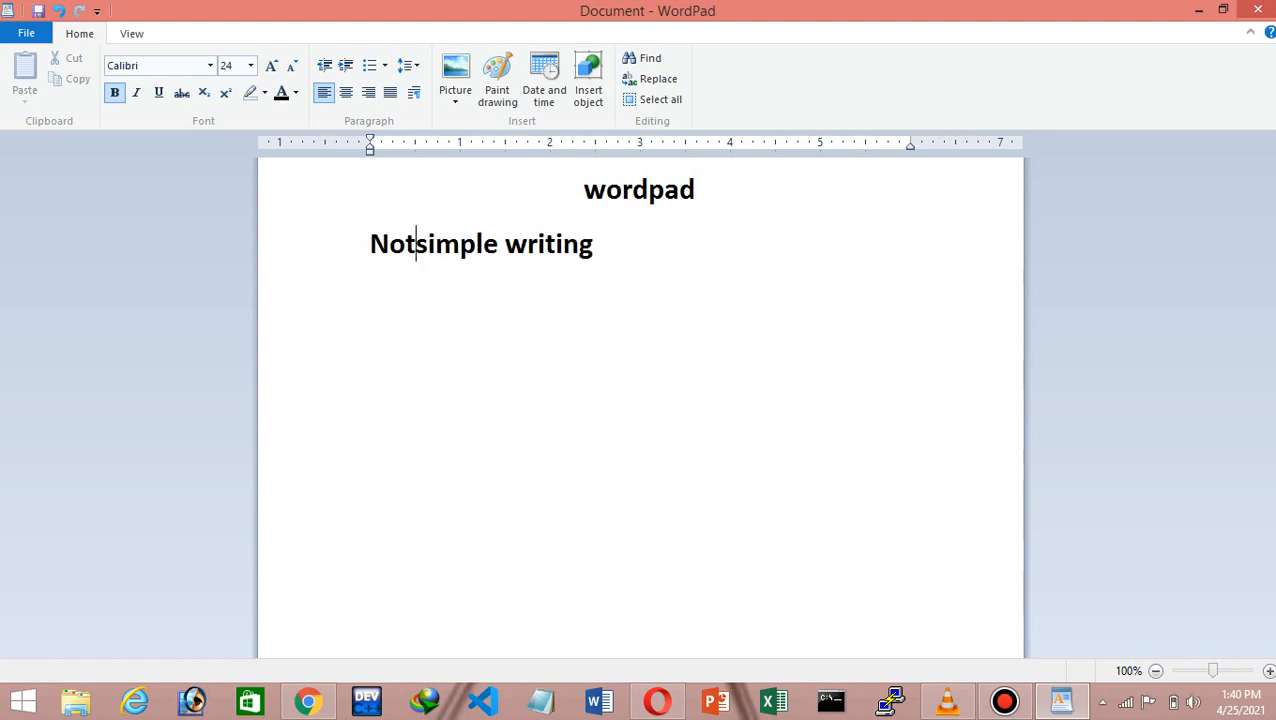
{"action": "type", "text": "epad "}
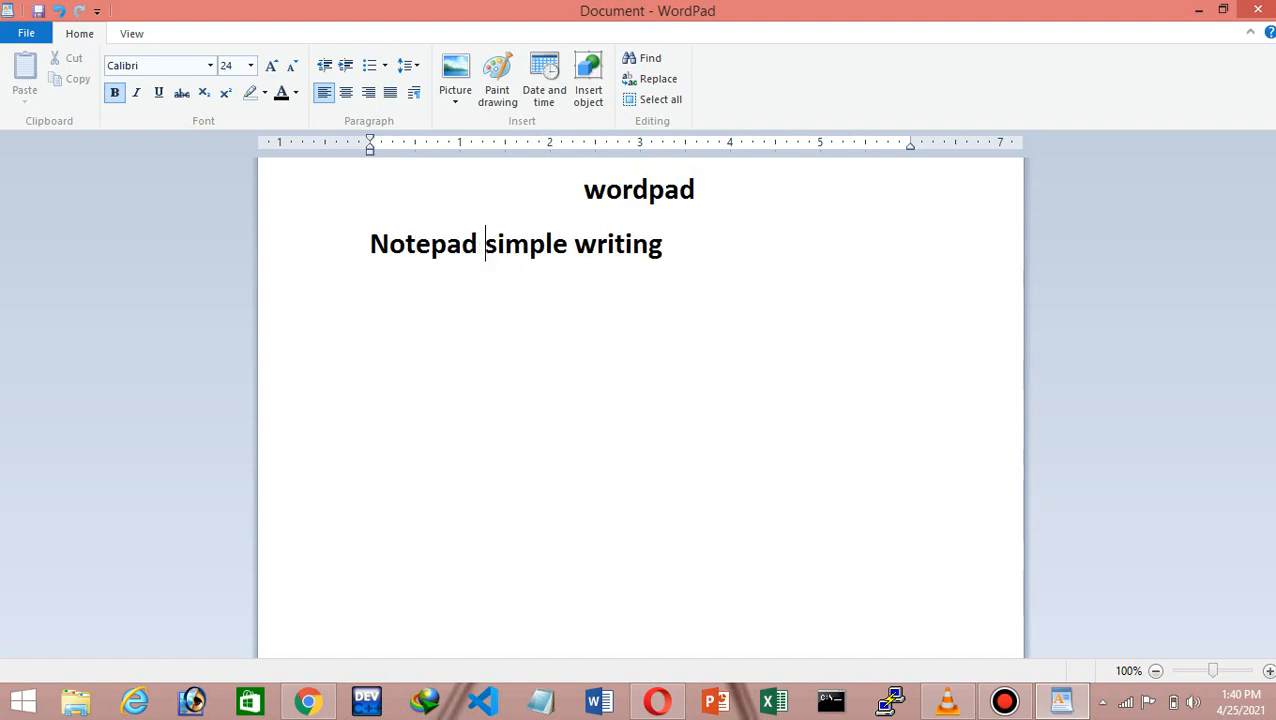
{"action": "type", "text": ":"}
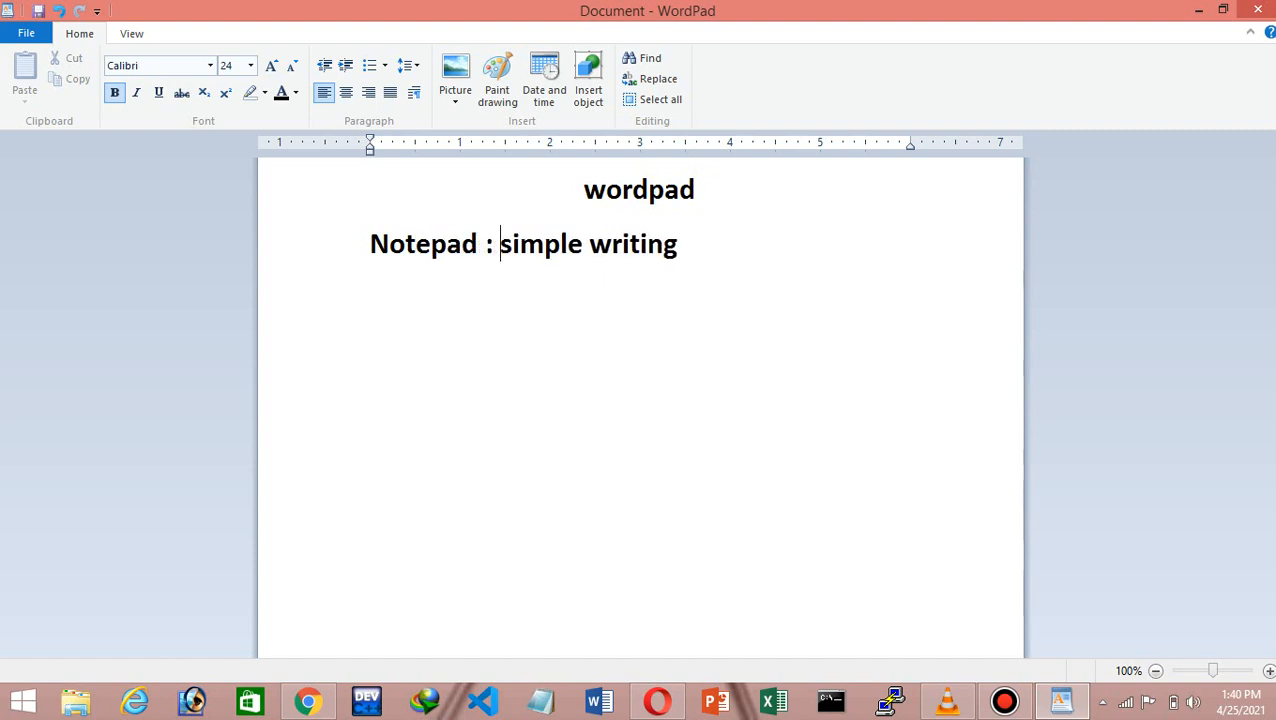
Add a new line reading "wordpad : color full ,design , Application" below the Notepad line
{"action": "key", "text": "End"}
{"action": "key", "text": "Return"}
{"action": "type", "text": "worp"}
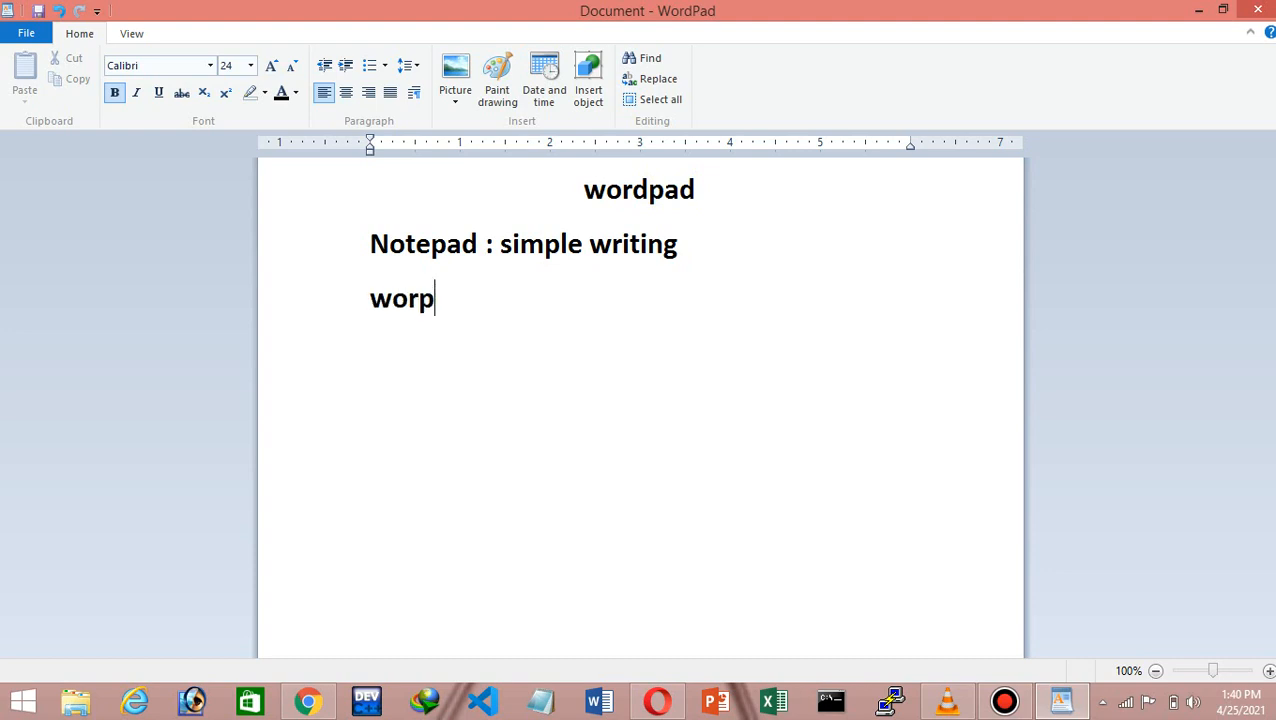
{"action": "key", "text": "BackSpace"}
{"action": "type", "text": "dpad:"}
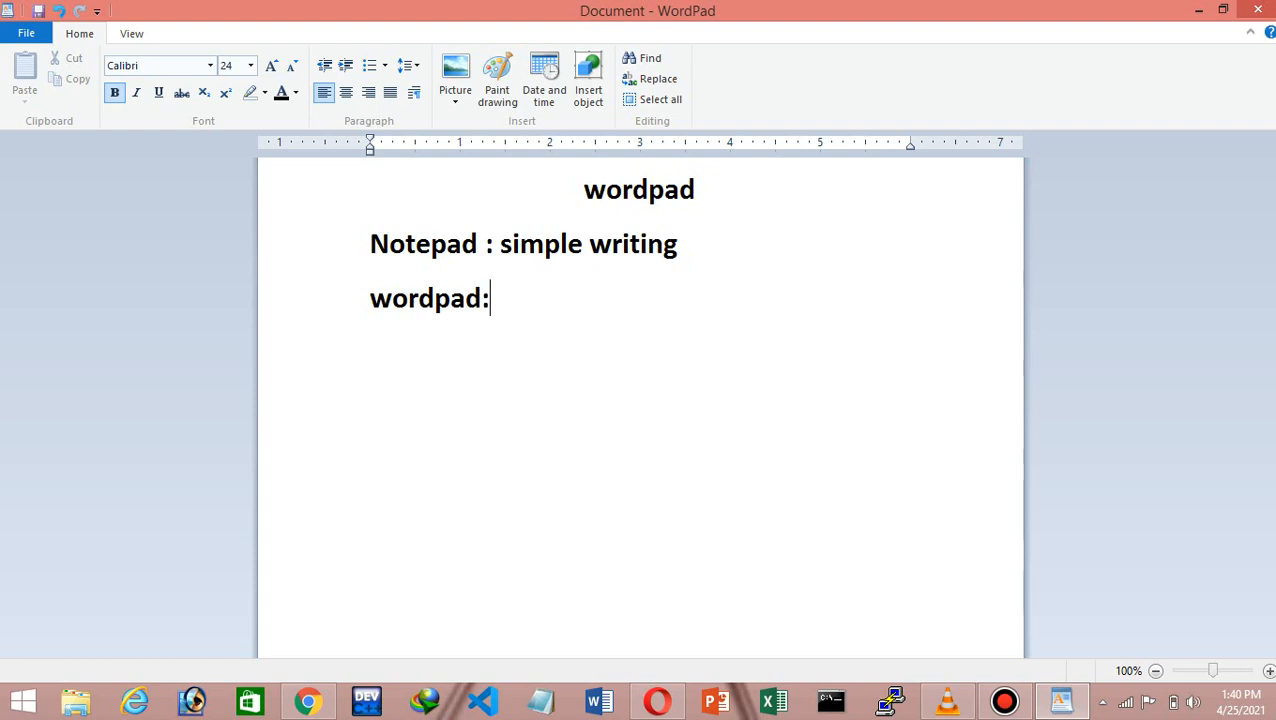
{"action": "key", "text": "Left"}
{"action": "type", "text": "co"}
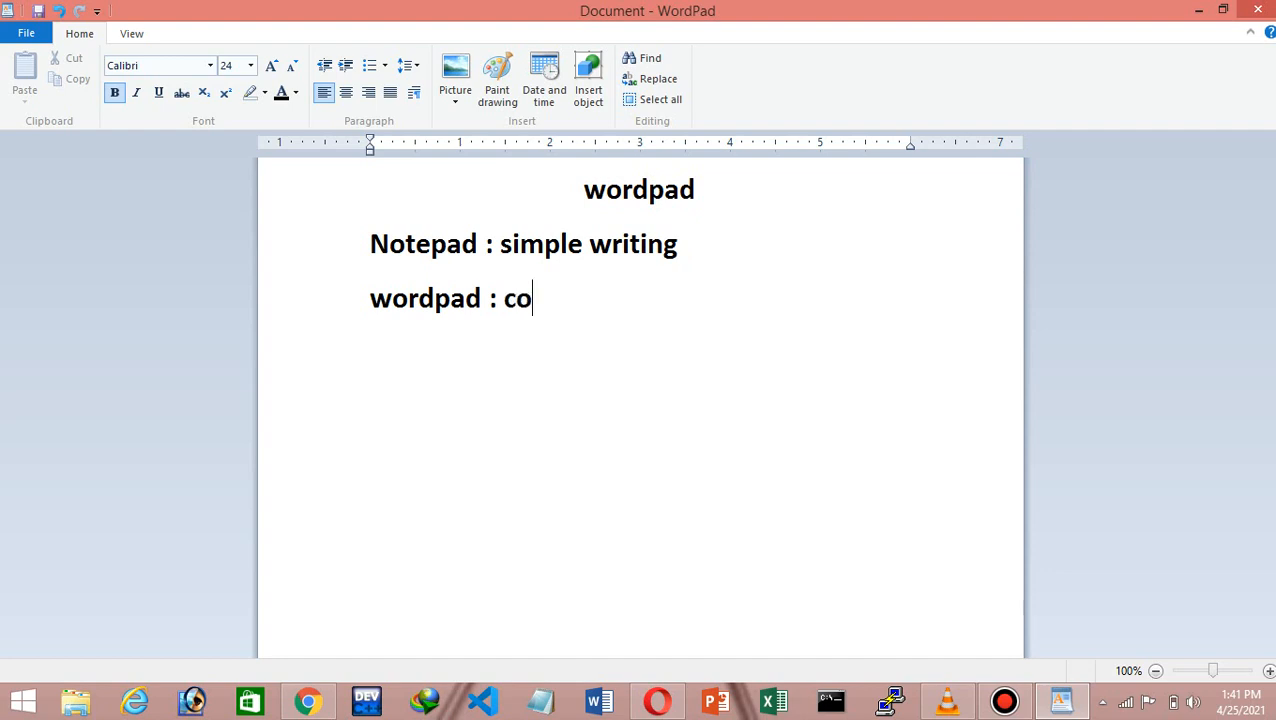
{"action": "type", "text": "lor full ,d"}
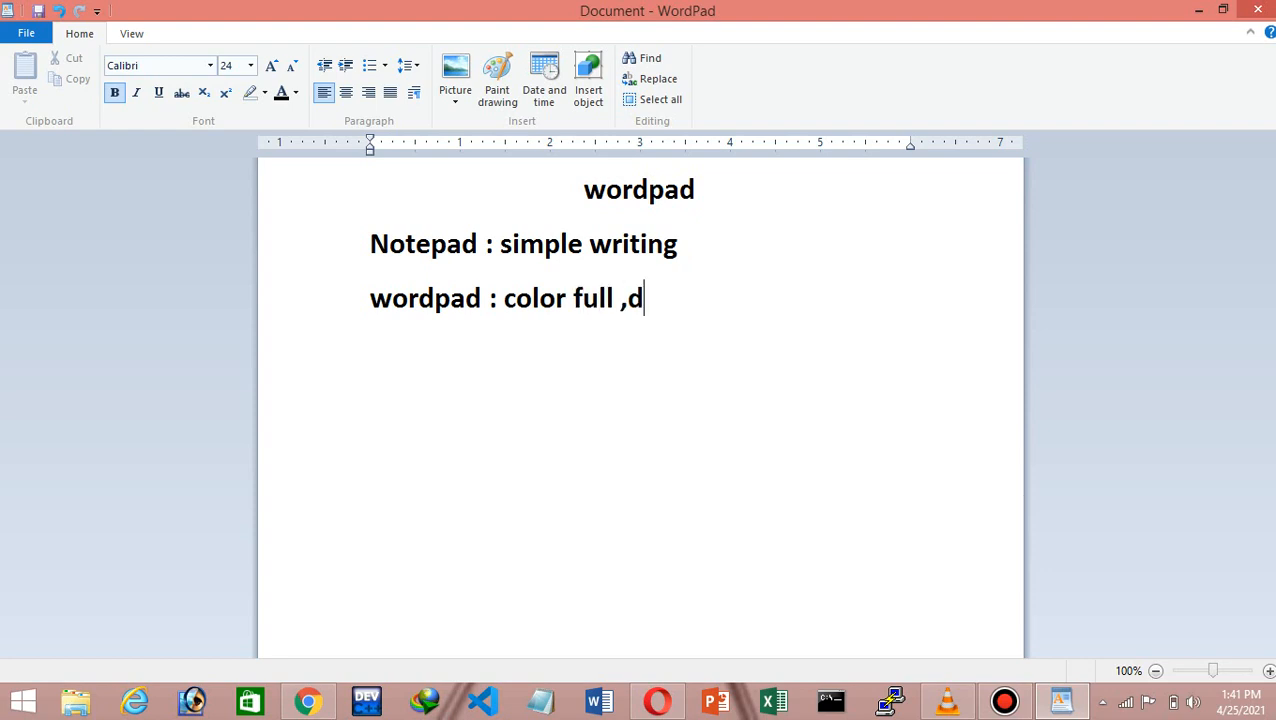
{"action": "type", "text": "esign , "}
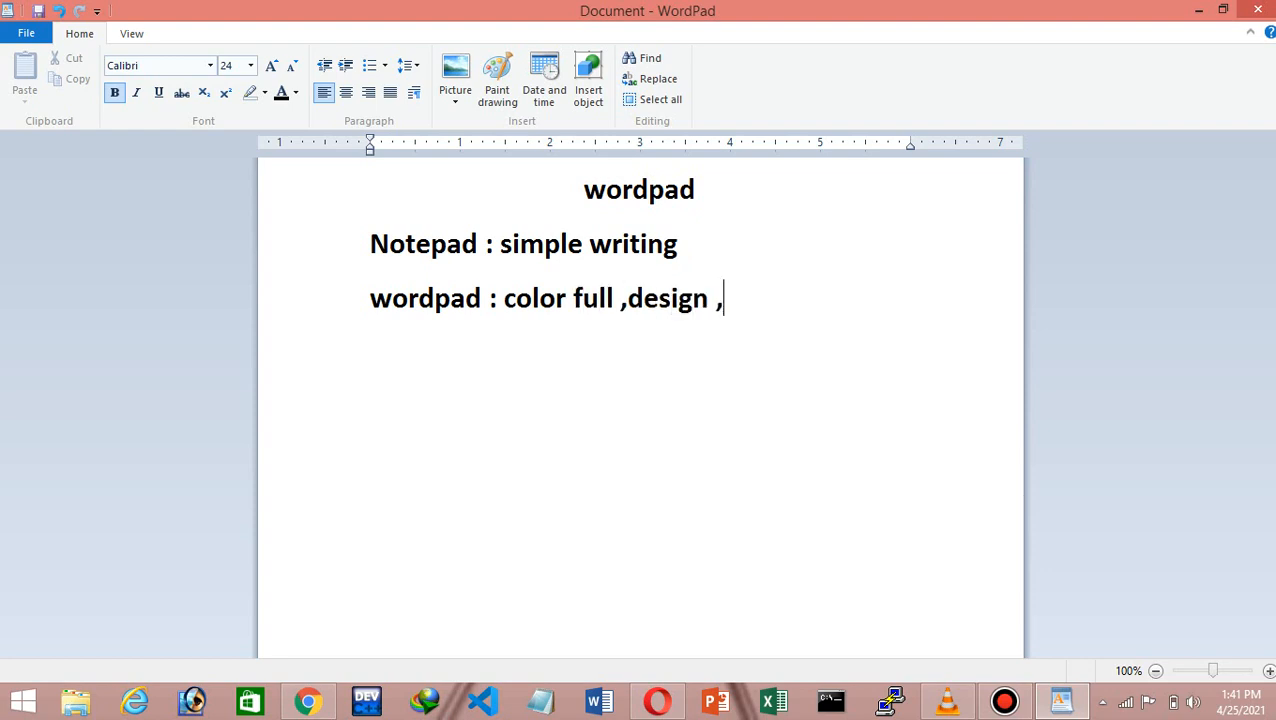
{"action": "type", "text": "a"}
{"action": "key", "text": "BackSpace"}
{"action": "type", "text": "Application"}
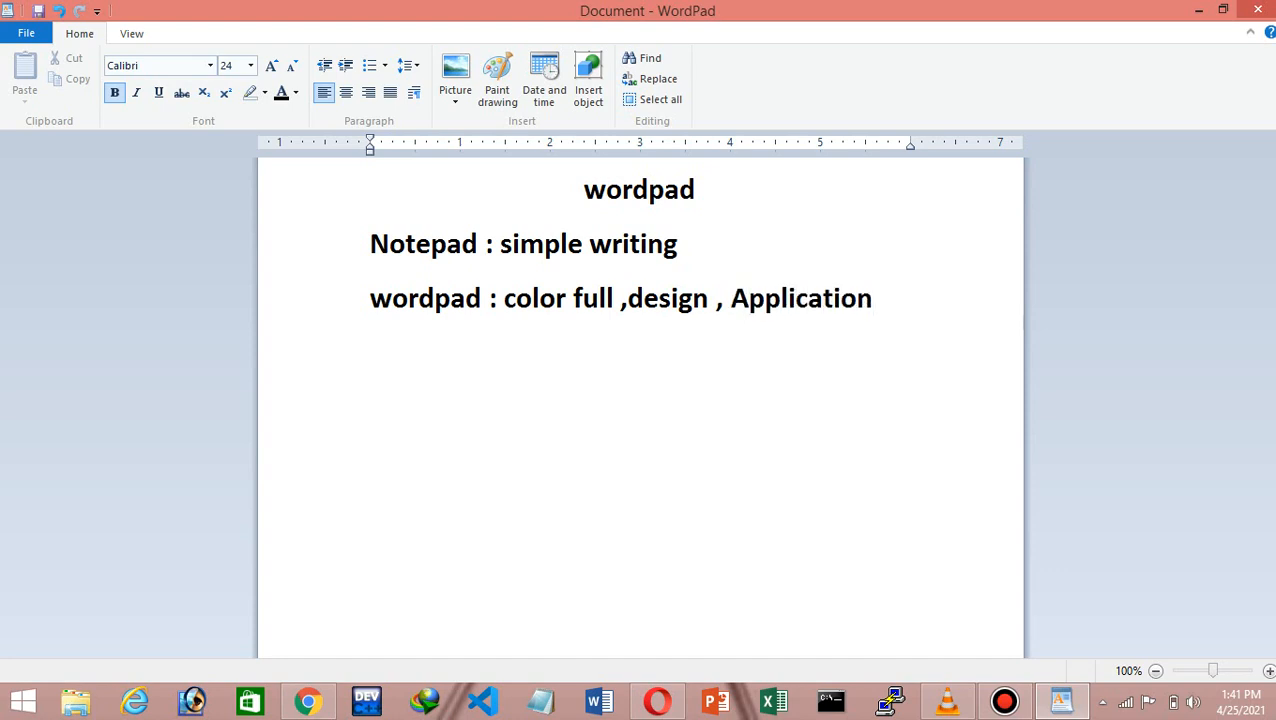
Add a last line reading "exam paper" and close the document without saving it
{"action": "key", "text": "Return"}
{"action": "type", "text": "exam pa"}
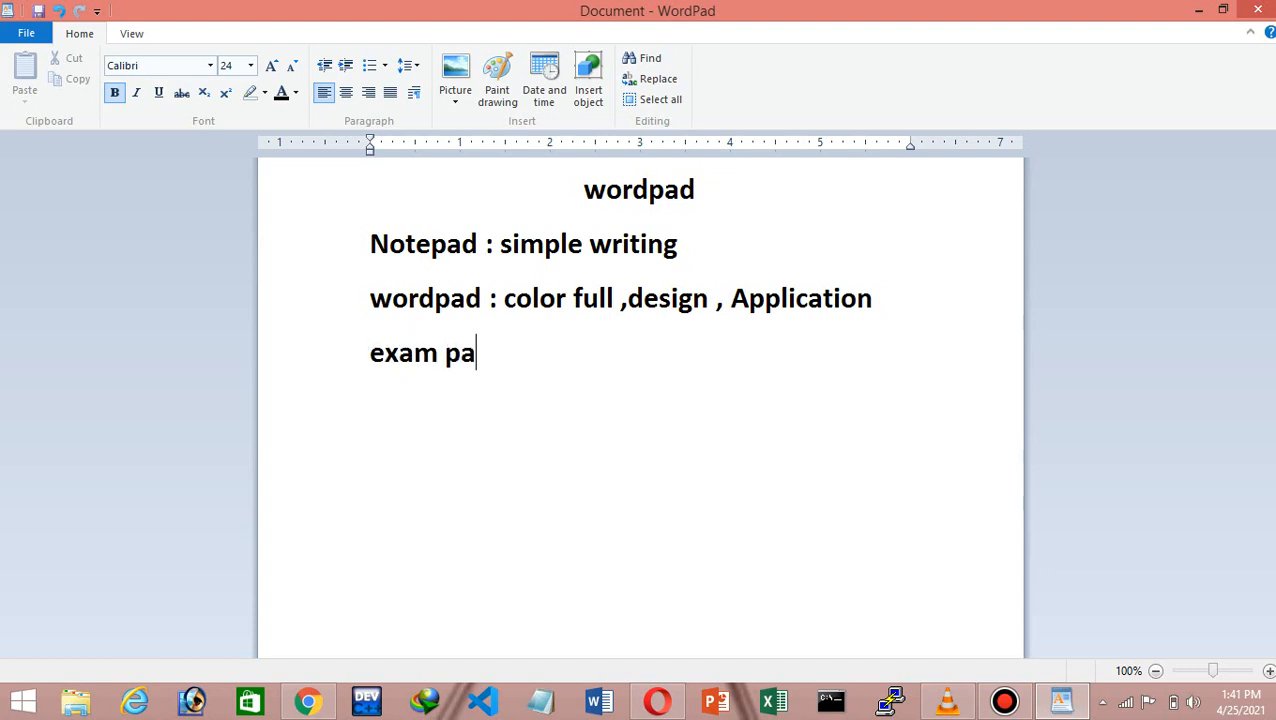
{"action": "type", "text": "per"}
{"action": "key", "text": "alt+F4"}
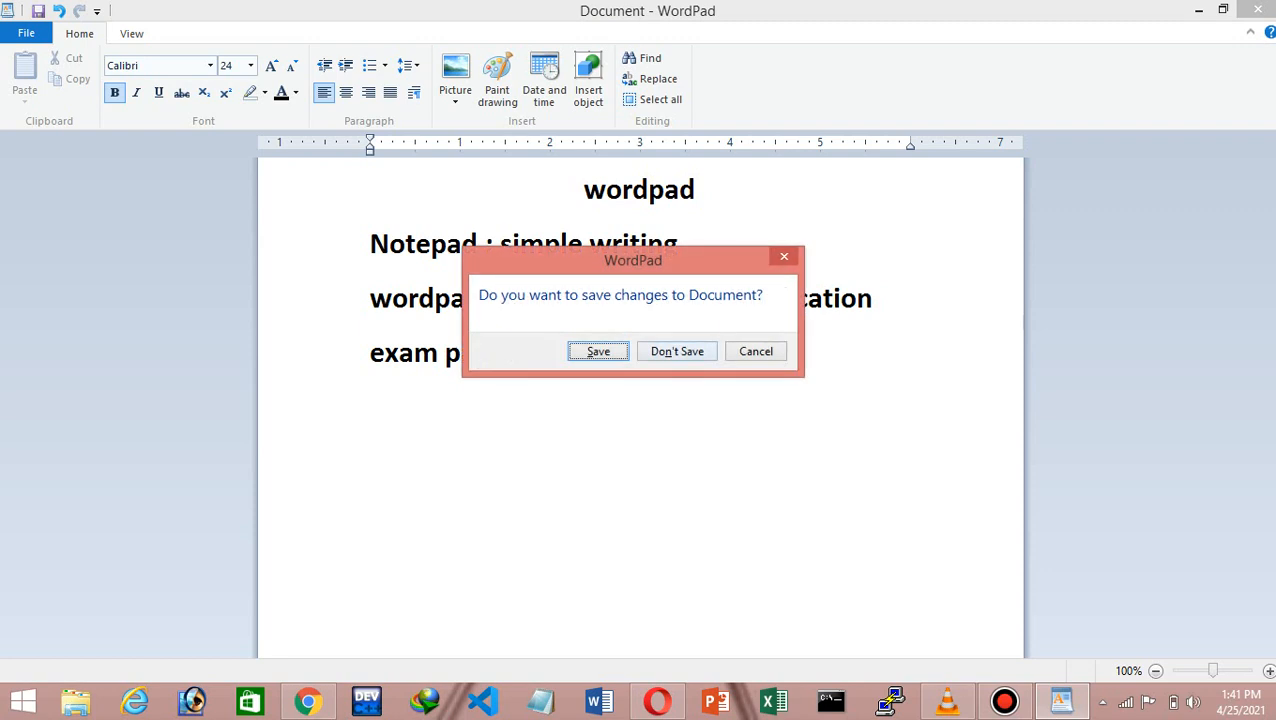
{"action": "key", "text": "n"}
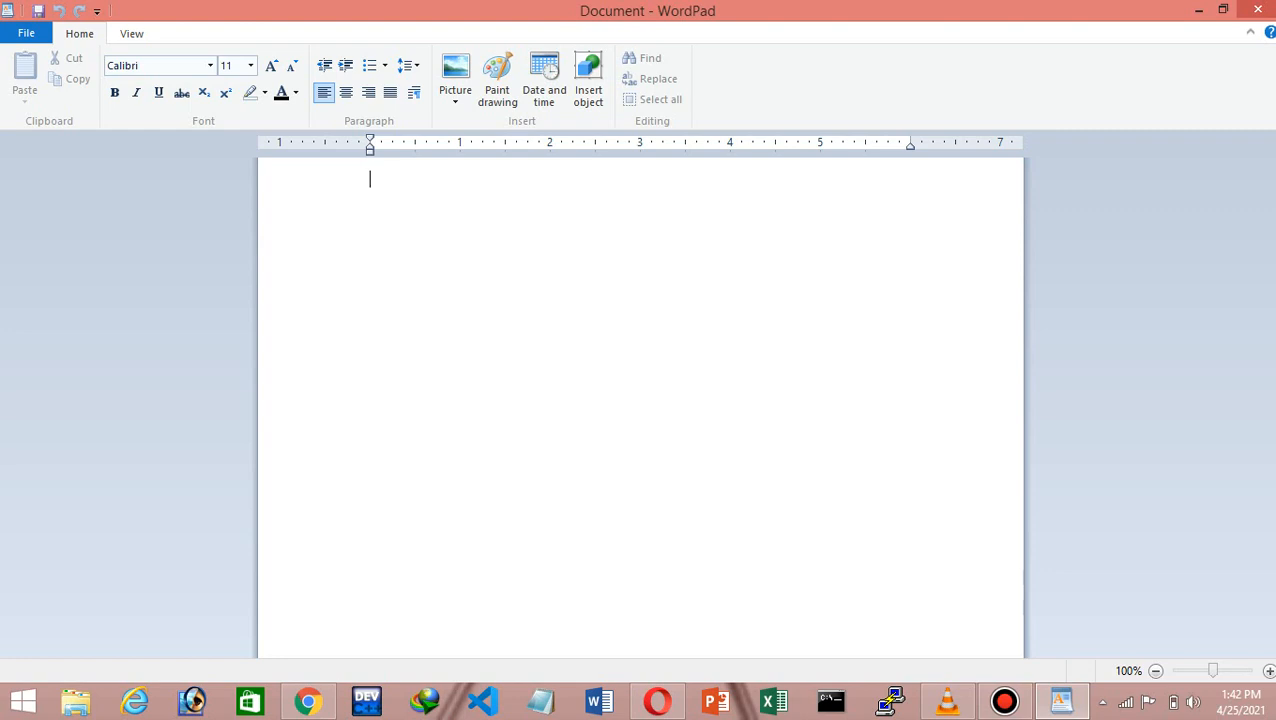
{"action": "type", "text": "s"}
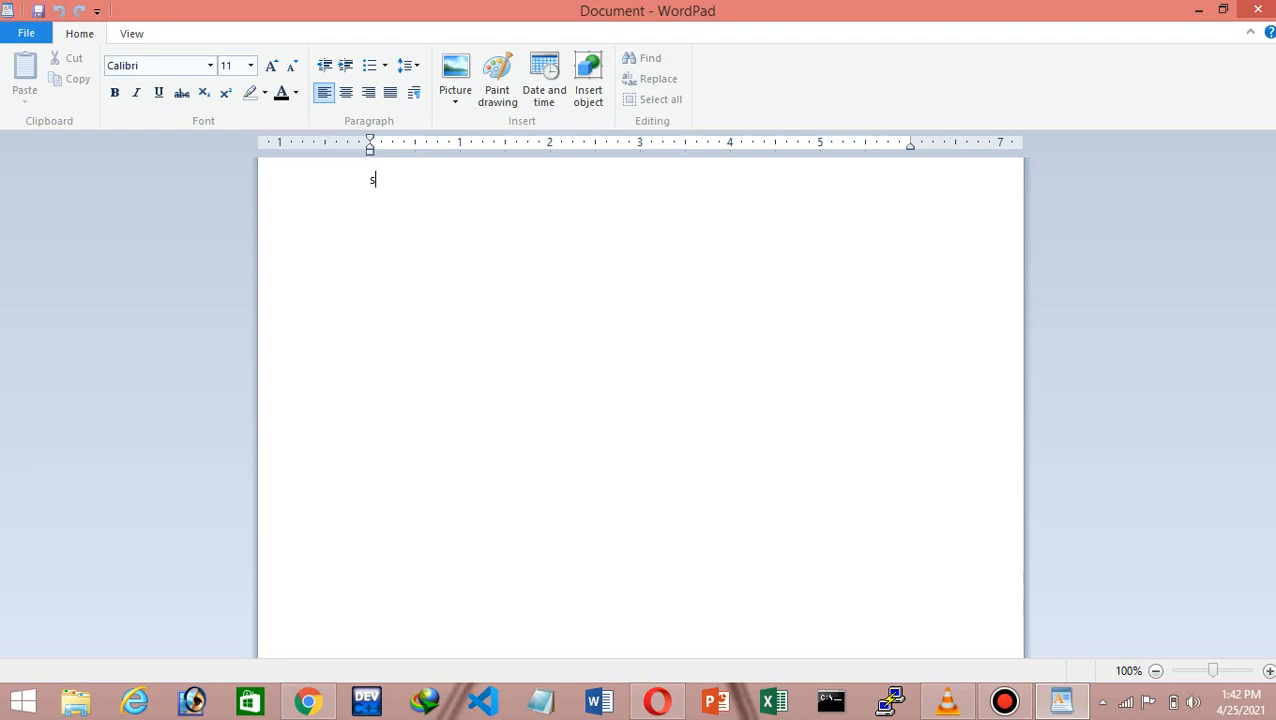
{"action": "key", "text": "BackSpace"}
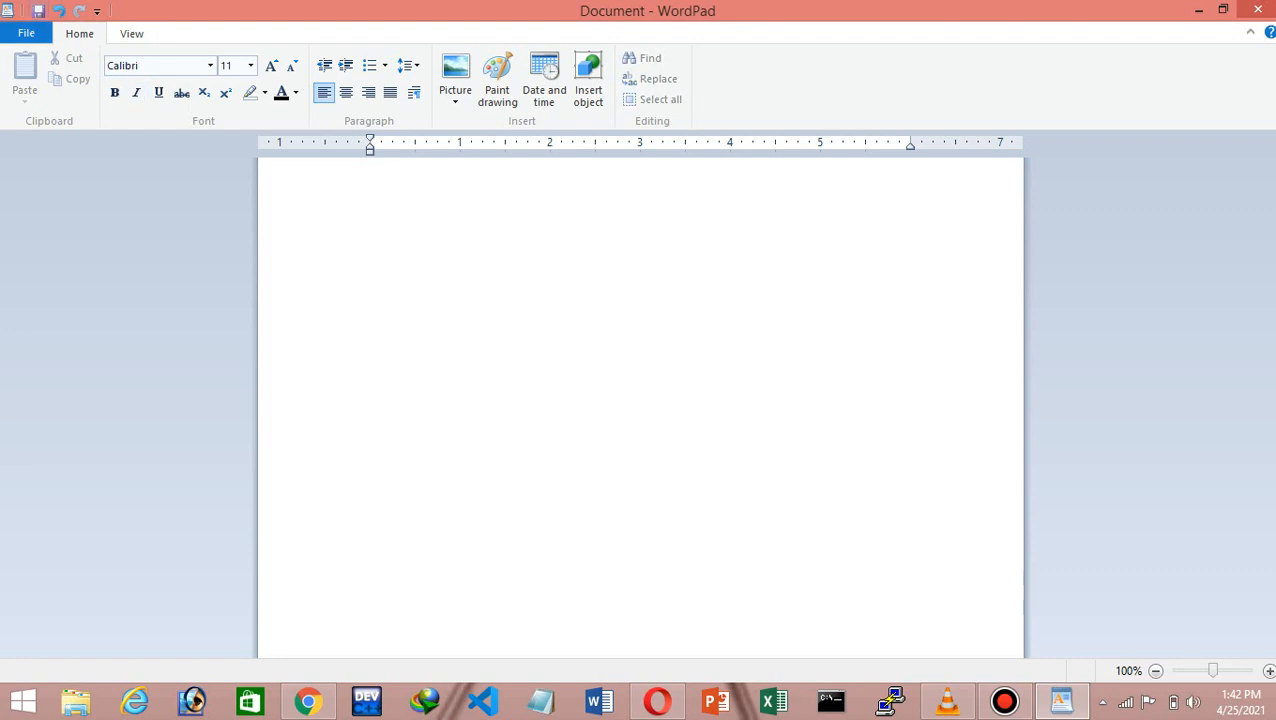
Save the blank document to the Desktop with the file name "my firstdocument"
{"action": "left_click", "coordinate": [26, 33]}
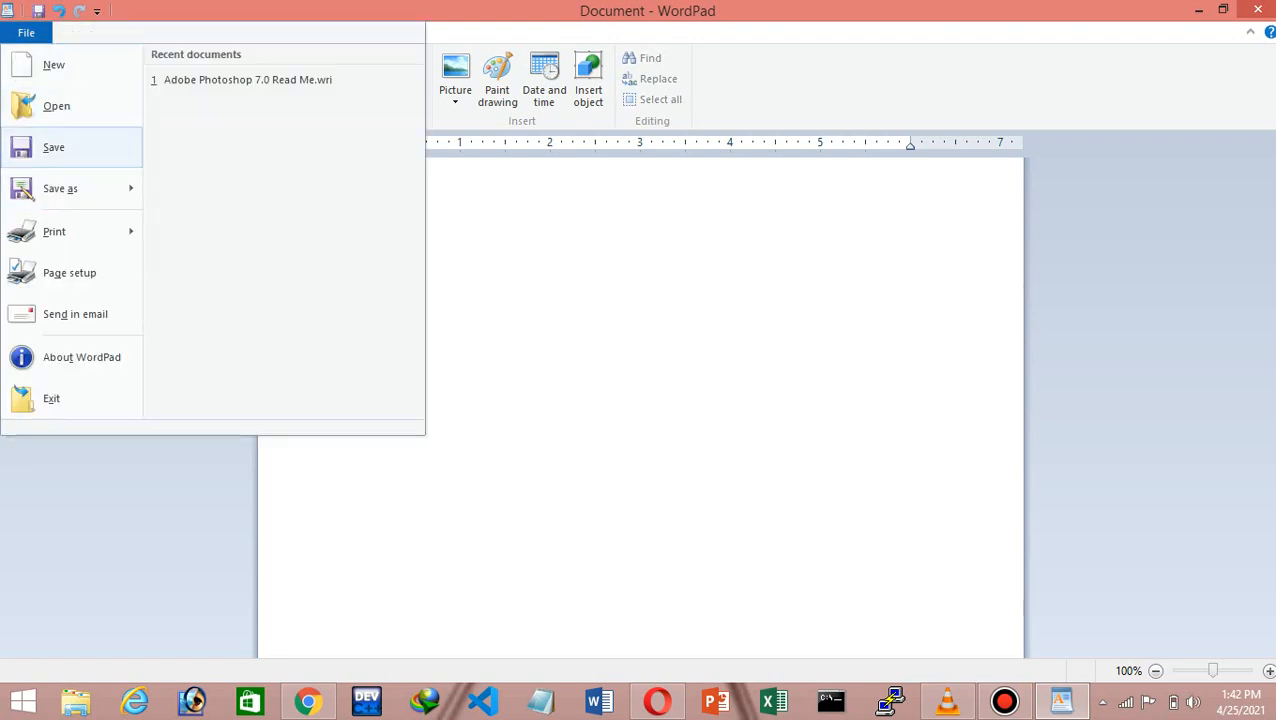
{"action": "left_click", "coordinate": [53, 147]}
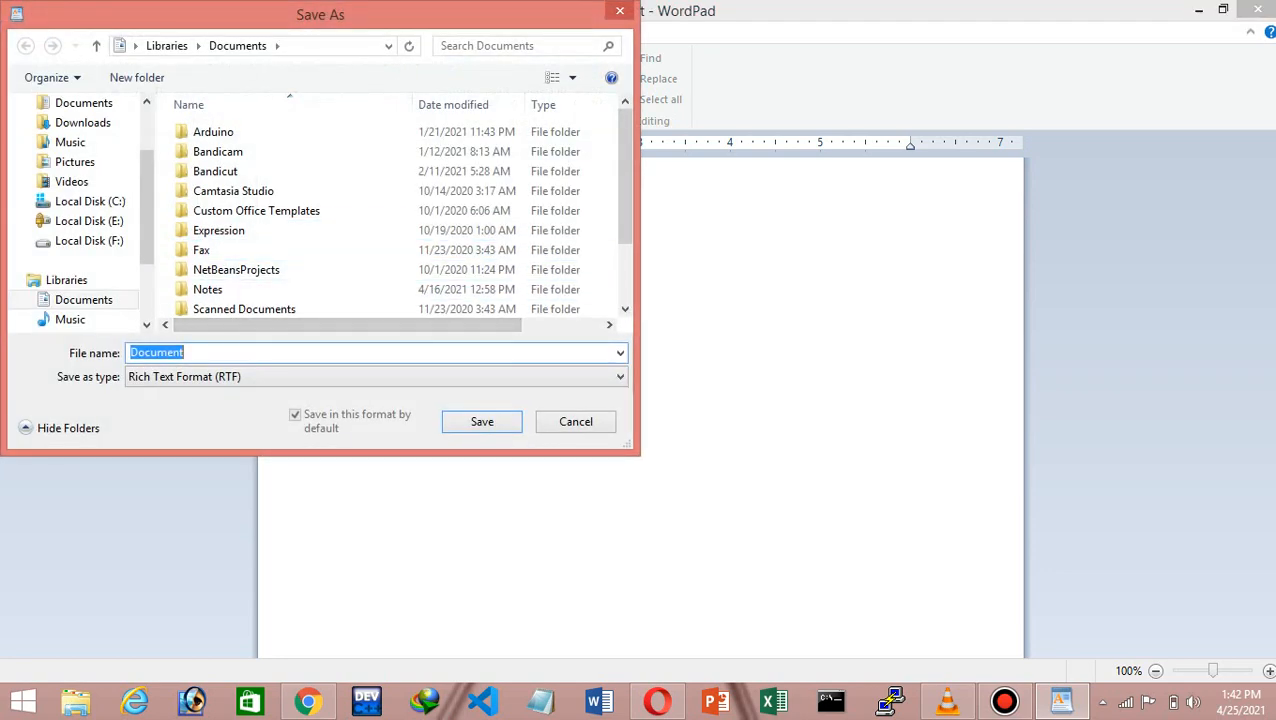
{"action": "key", "text": "BackSpace"}
{"action": "type", "text": "my d"}
{"action": "key", "text": "BackSpace"}
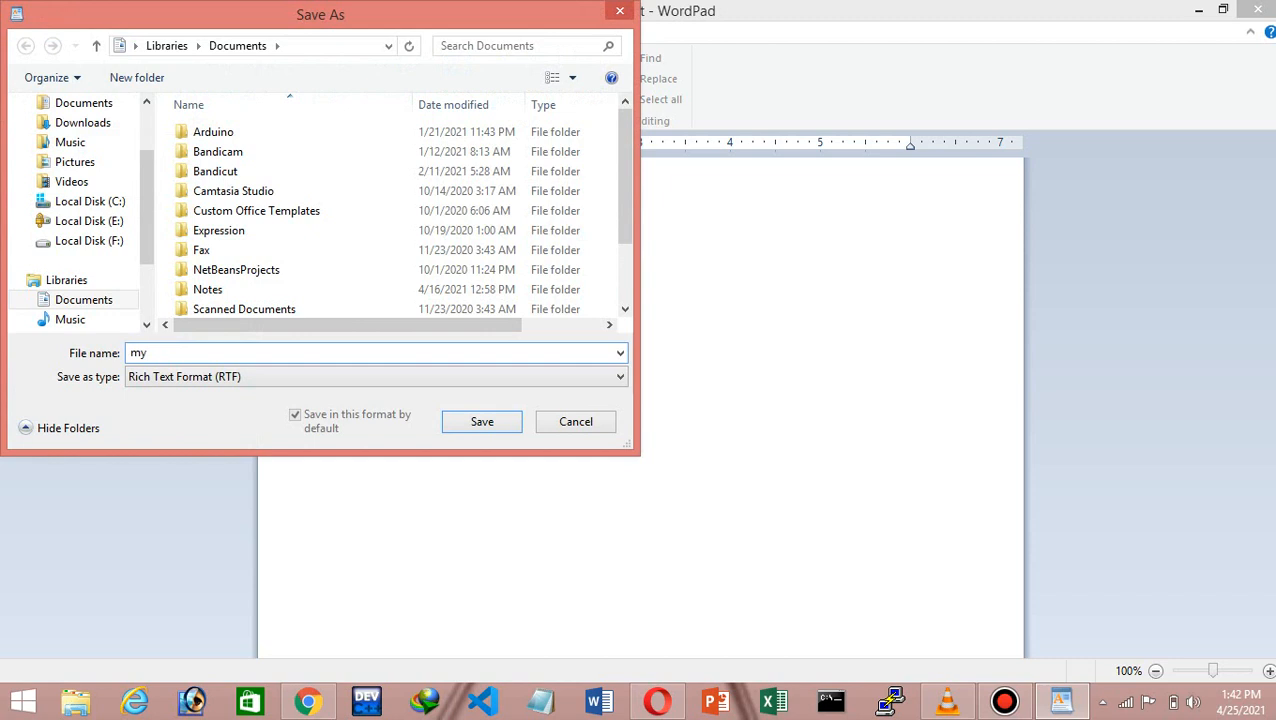
{"action": "type", "text": "firstdocumne"}
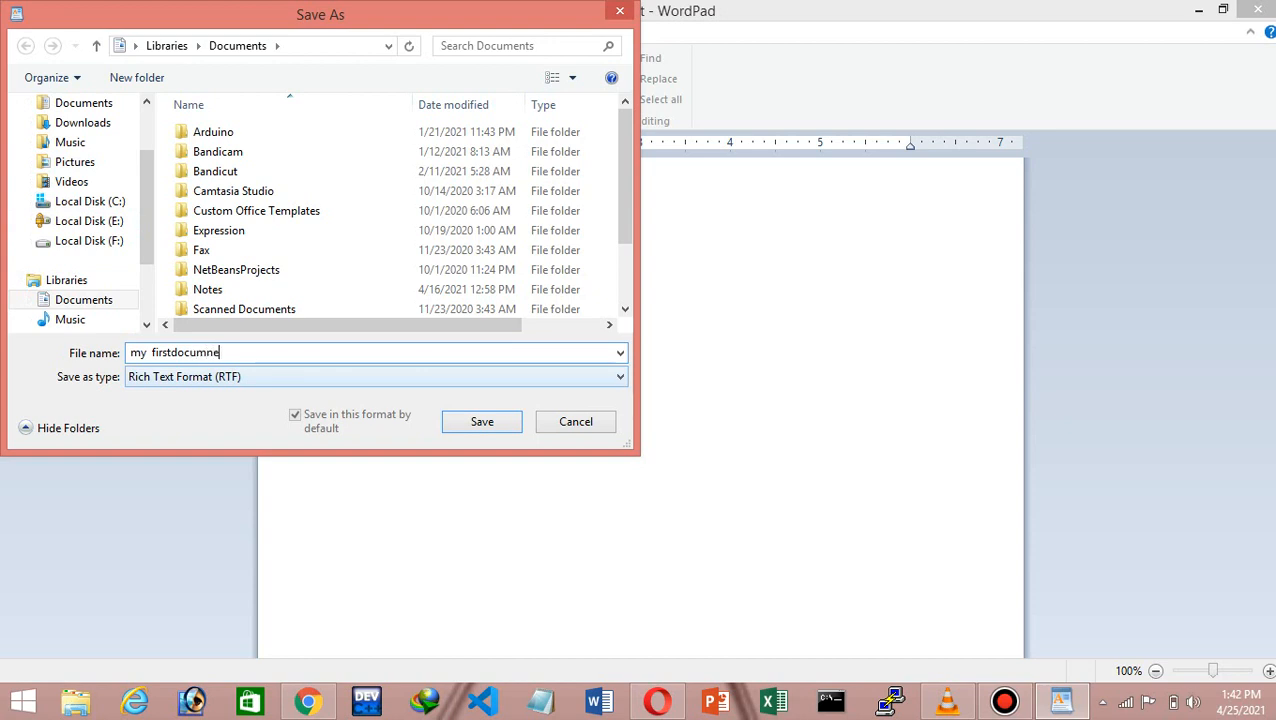
{"action": "key", "text": "BackSpace"}
{"action": "key", "text": "BackSpace"}
{"action": "type", "text": "ent"}
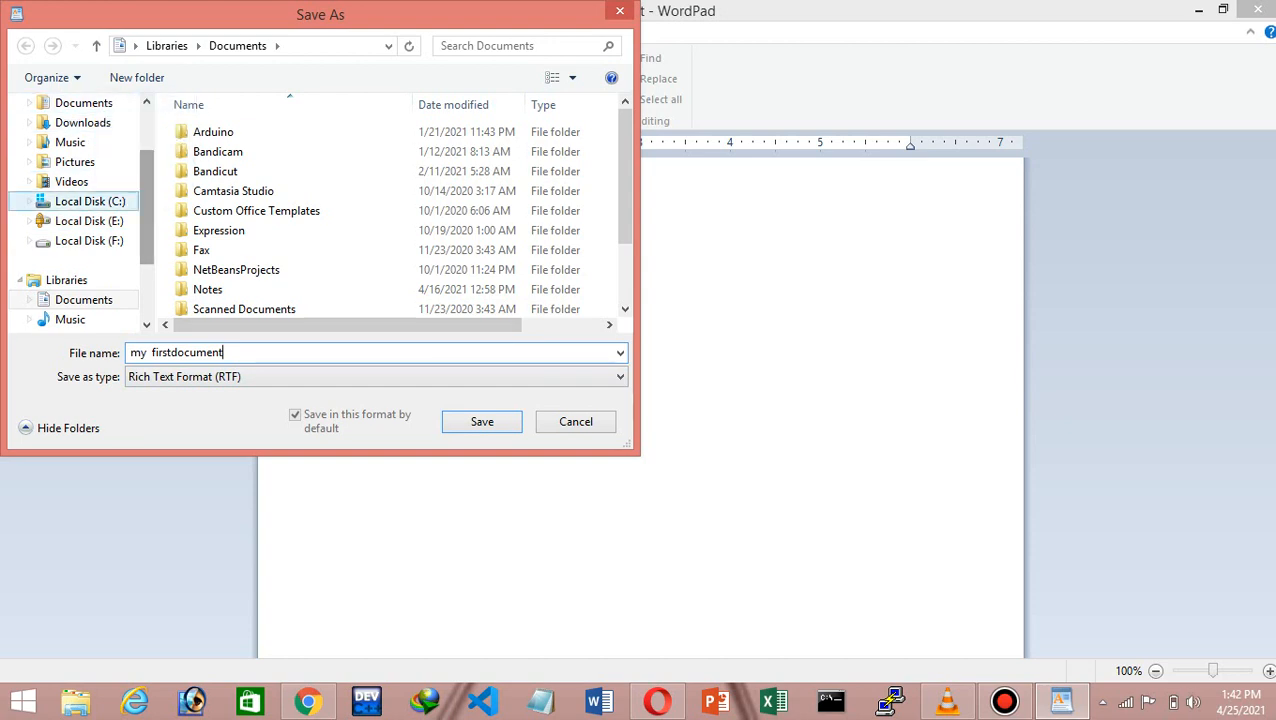
{"action": "scroll", "coordinate": [85, 200], "scroll_direction": "up", "scroll_amount": 2}
{"action": "left_click", "coordinate": [75, 170]}
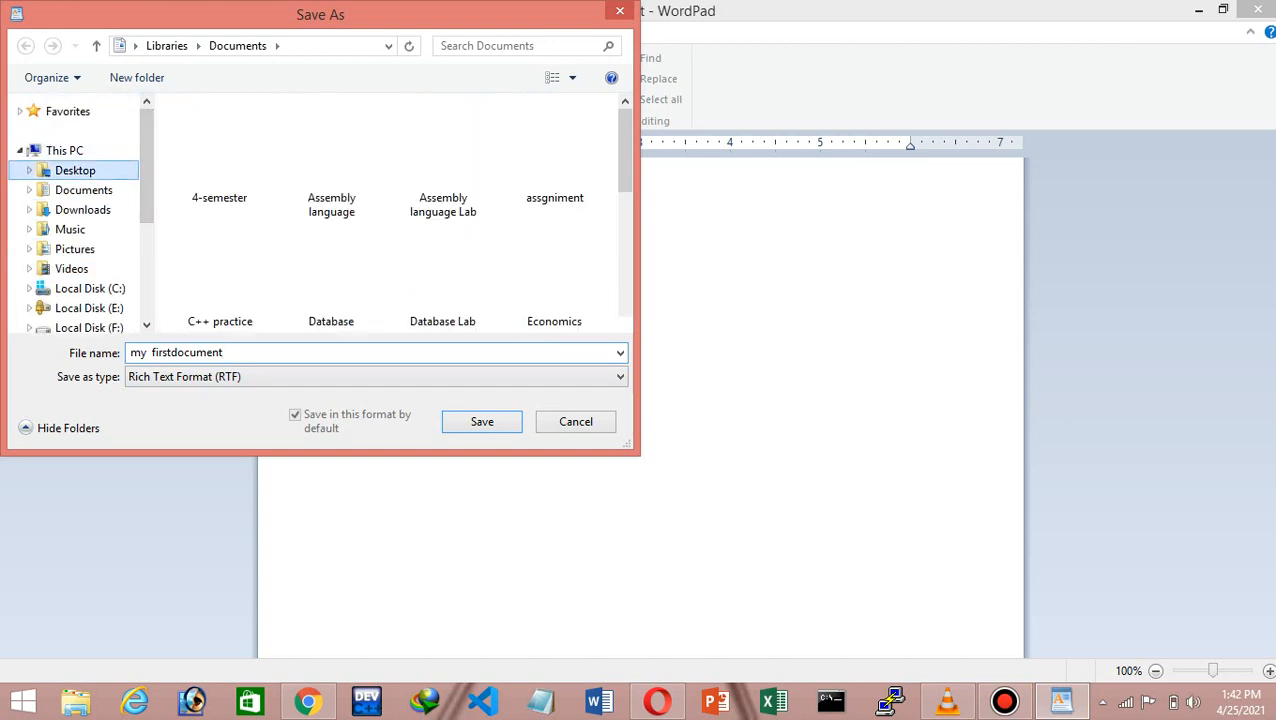
{"action": "key", "text": "Return"}
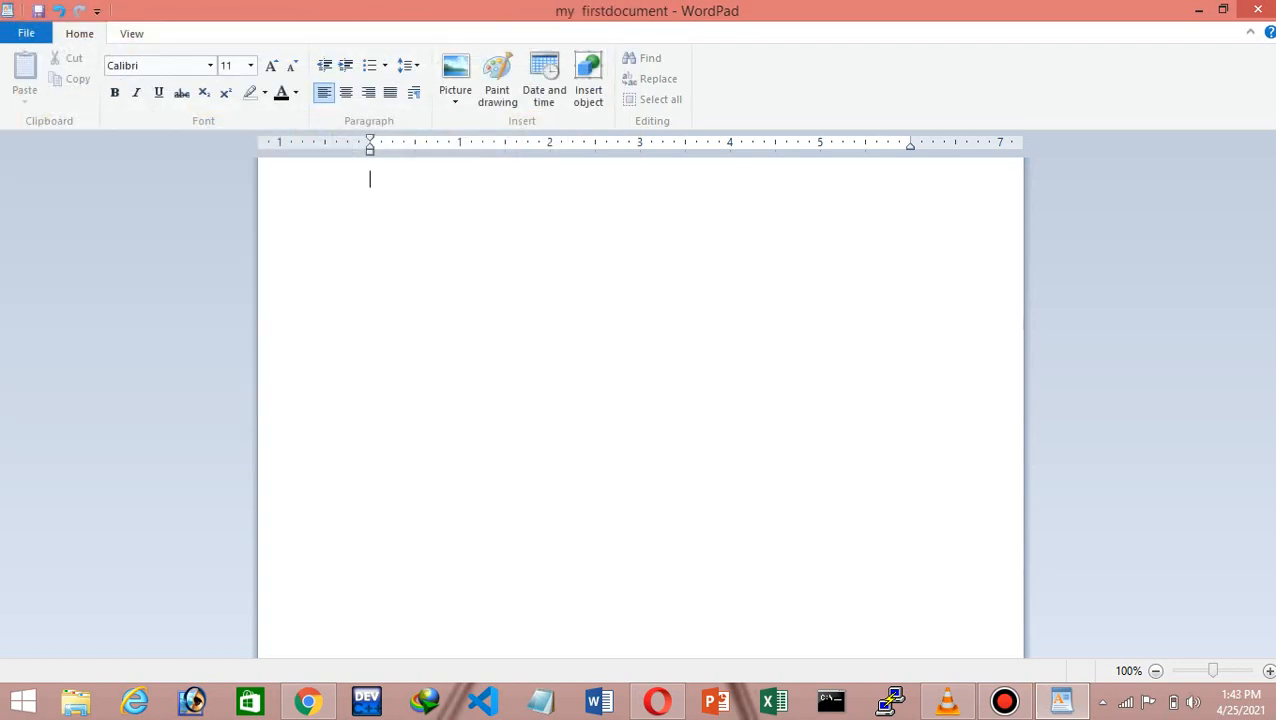
Close the document, then open "my firstdocument" from the Desktop in its default program and close it again
{"action": "left_click", "coordinate": [1257, 10]}
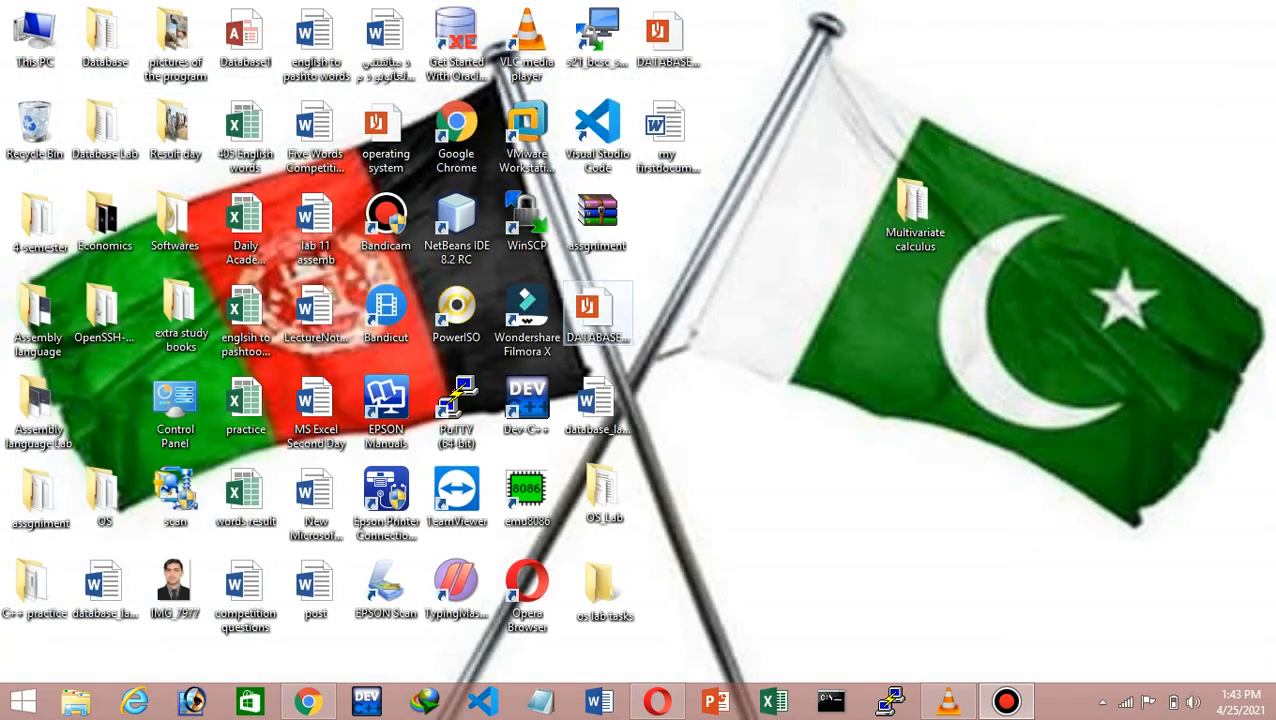
{"action": "double_click", "coordinate": [665, 130]}
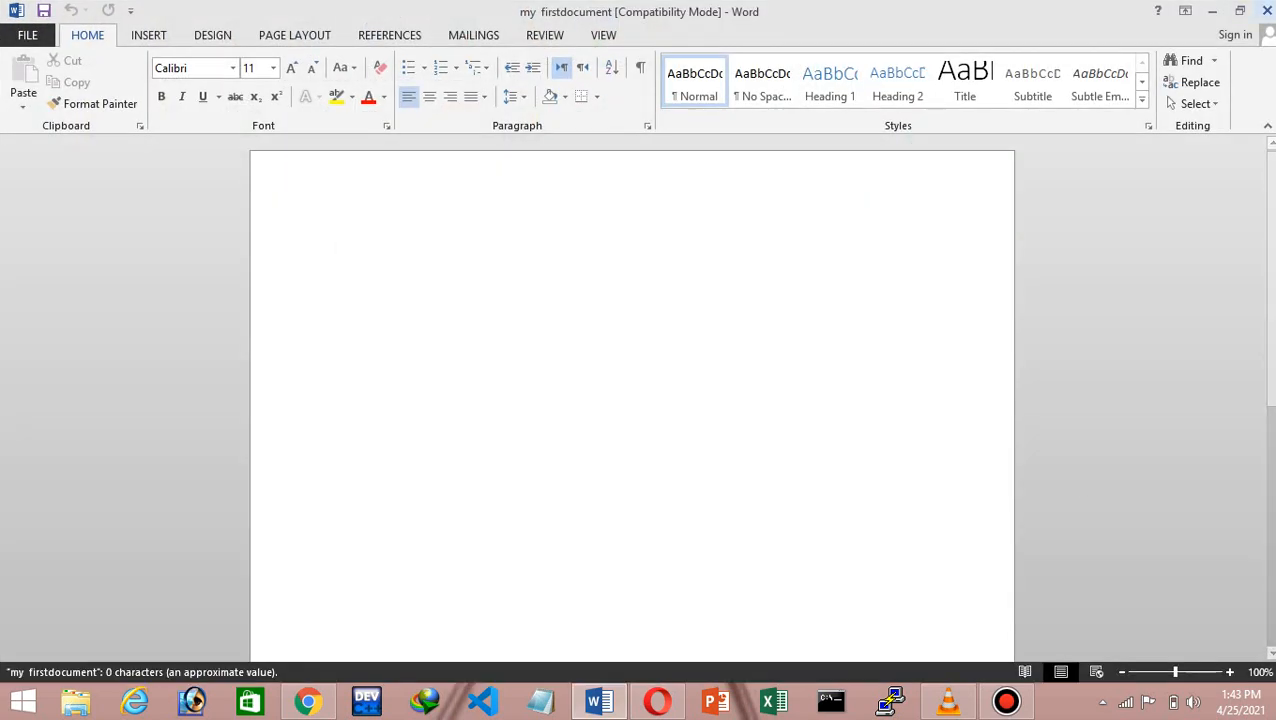
{"action": "left_click", "coordinate": [1239, 9]}
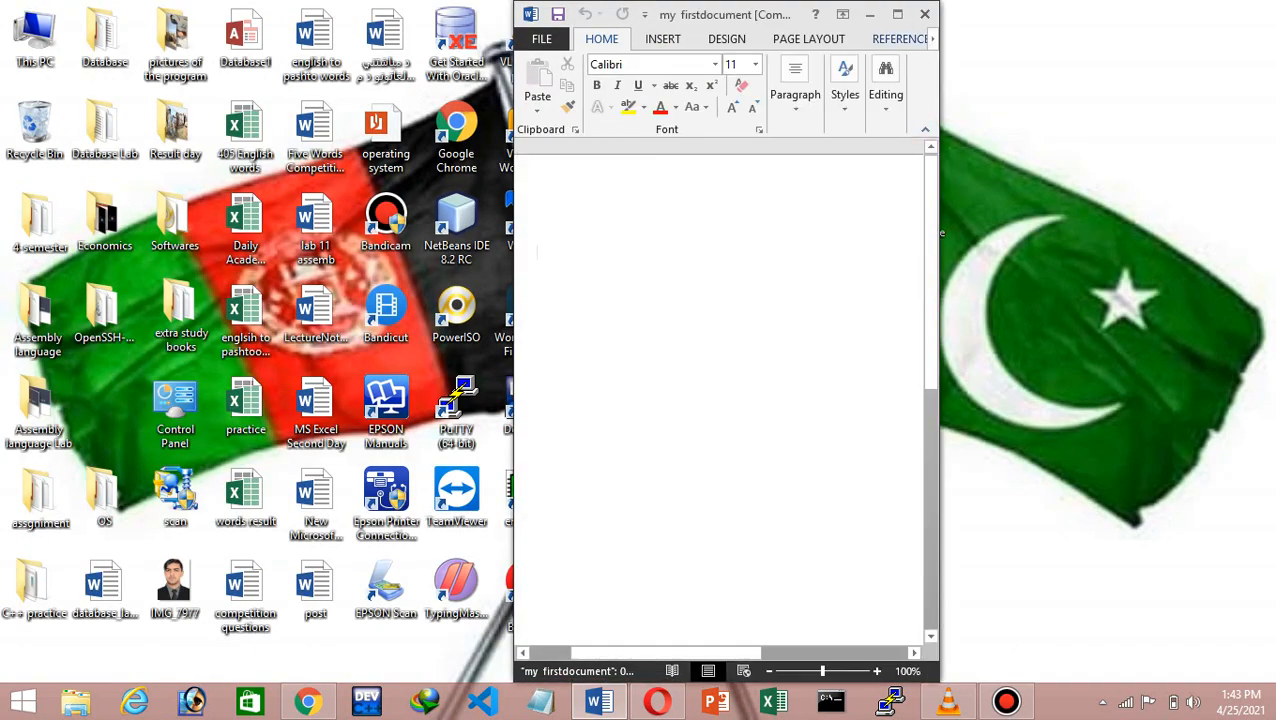
{"action": "left_click", "coordinate": [924, 14]}
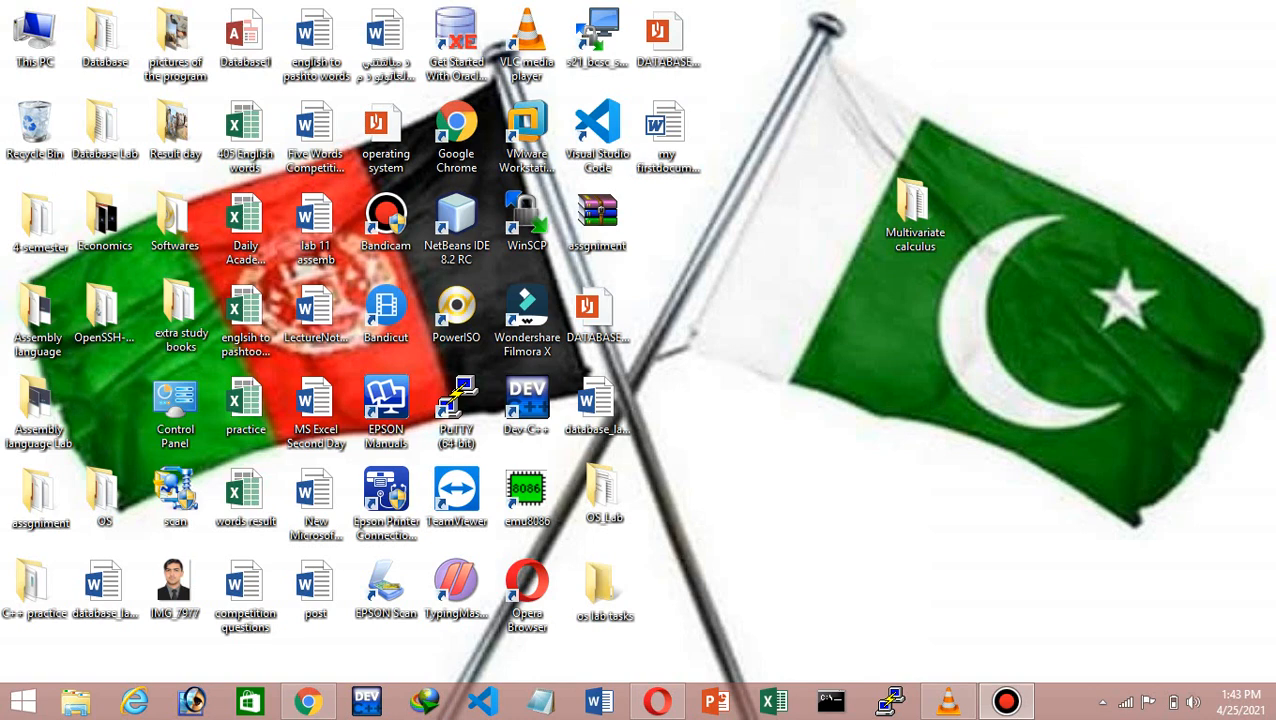
Open "my firstdocument" from the Desktop with WordPad, keeping it as the app for all .rtf files
{"action": "right_click", "coordinate": [665, 136]}
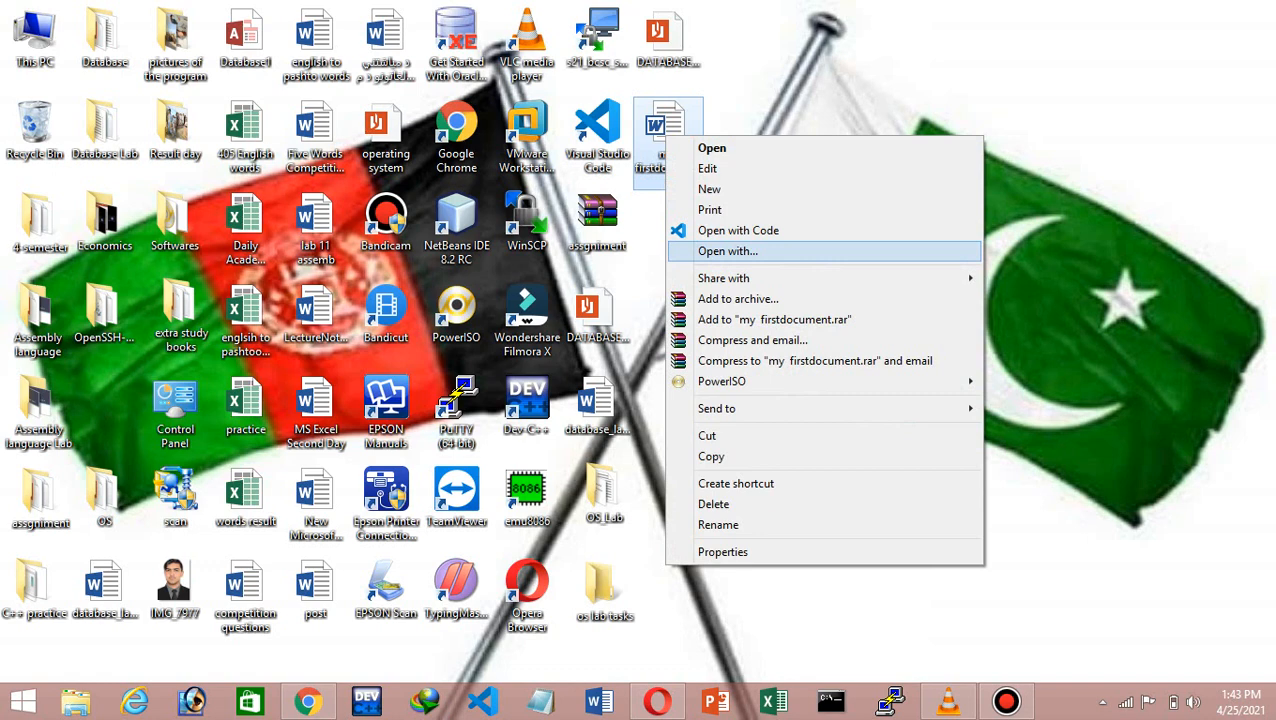
{"action": "left_click", "coordinate": [727, 251]}
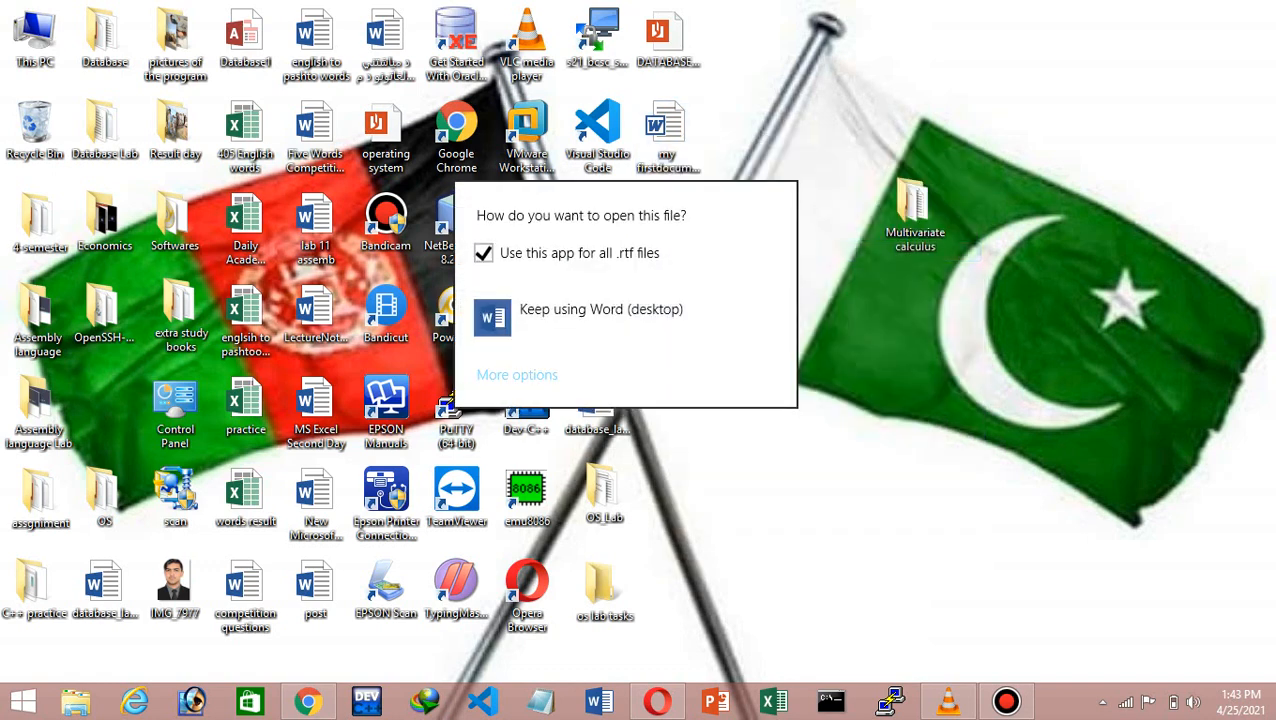
{"action": "left_click", "coordinate": [517, 374]}
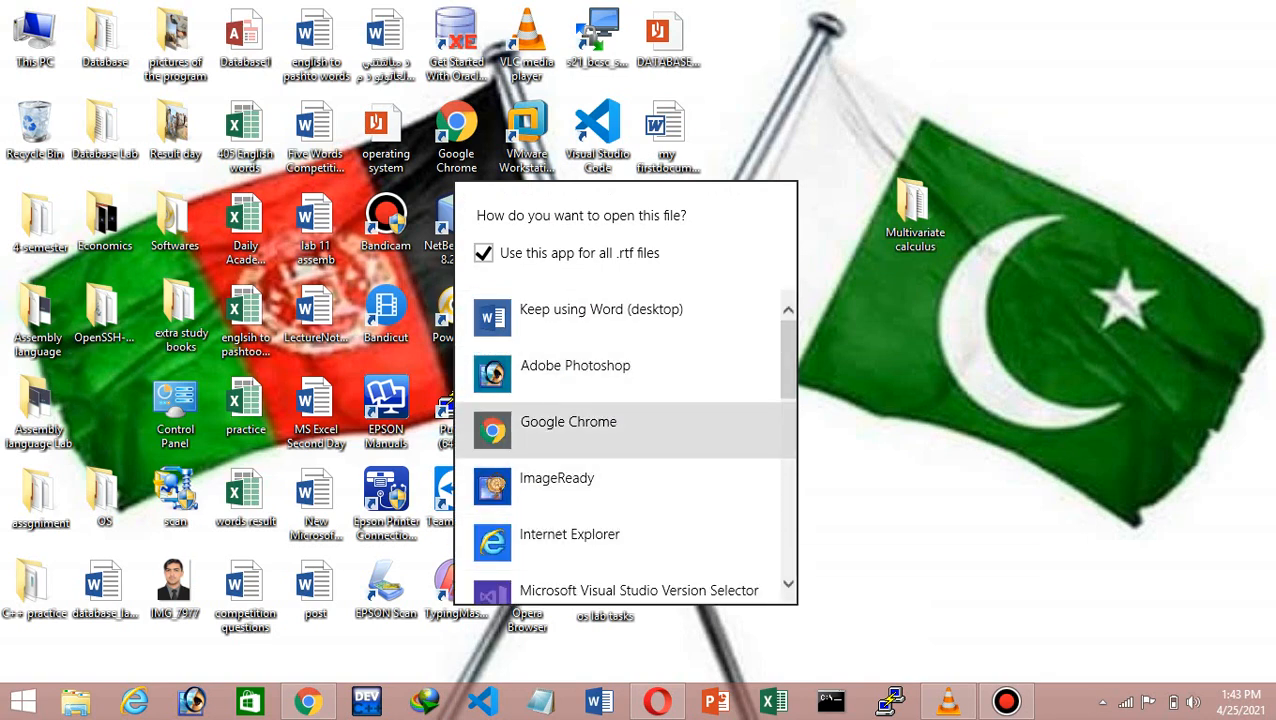
{"action": "scroll", "coordinate": [625, 445], "scroll_direction": "down", "scroll_amount": 3}
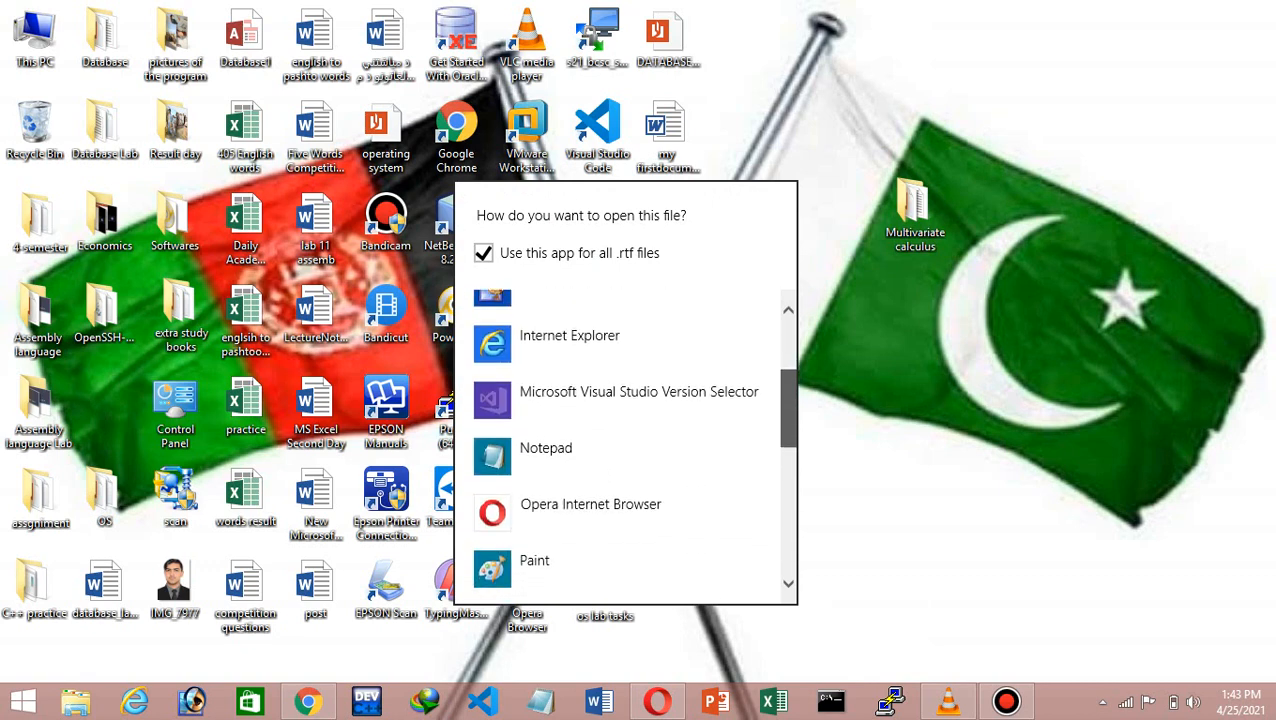
{"action": "scroll", "coordinate": [625, 445], "scroll_direction": "down", "scroll_amount": 5}
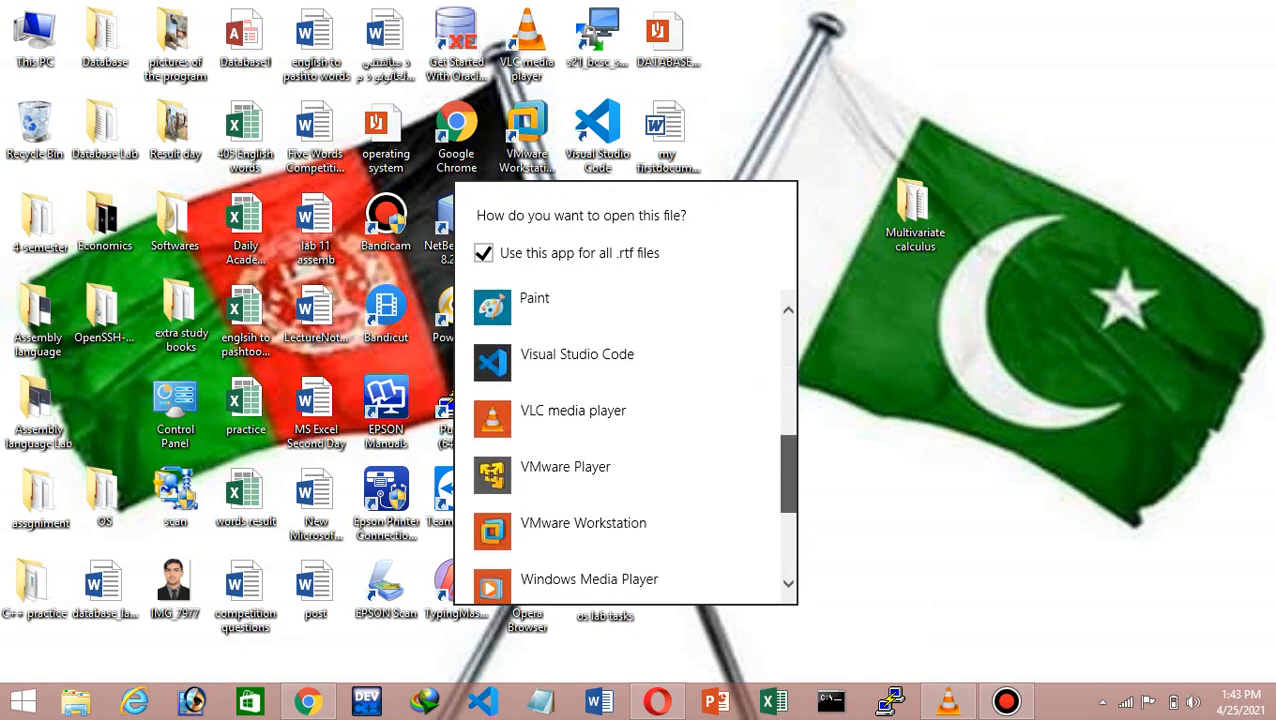
{"action": "left_click", "coordinate": [560, 525]}
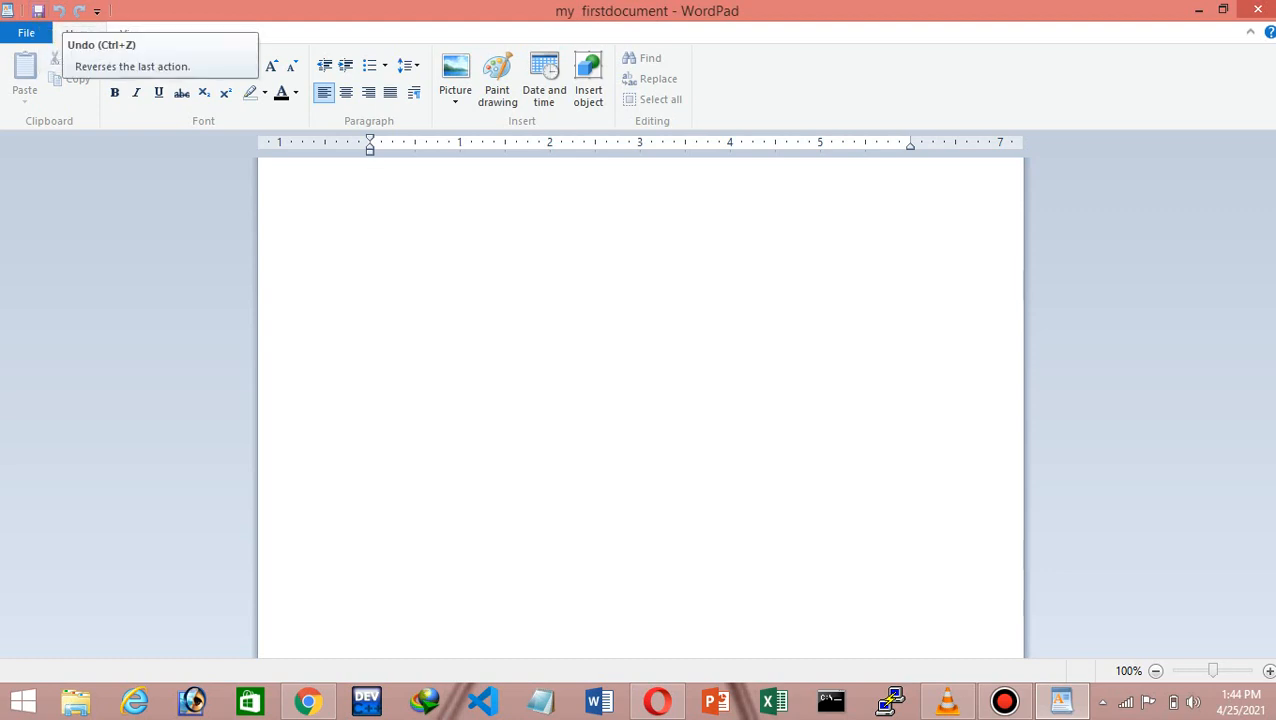
Add the New command to the Quick Access Toolbar
{"action": "left_click", "coordinate": [97, 11]}
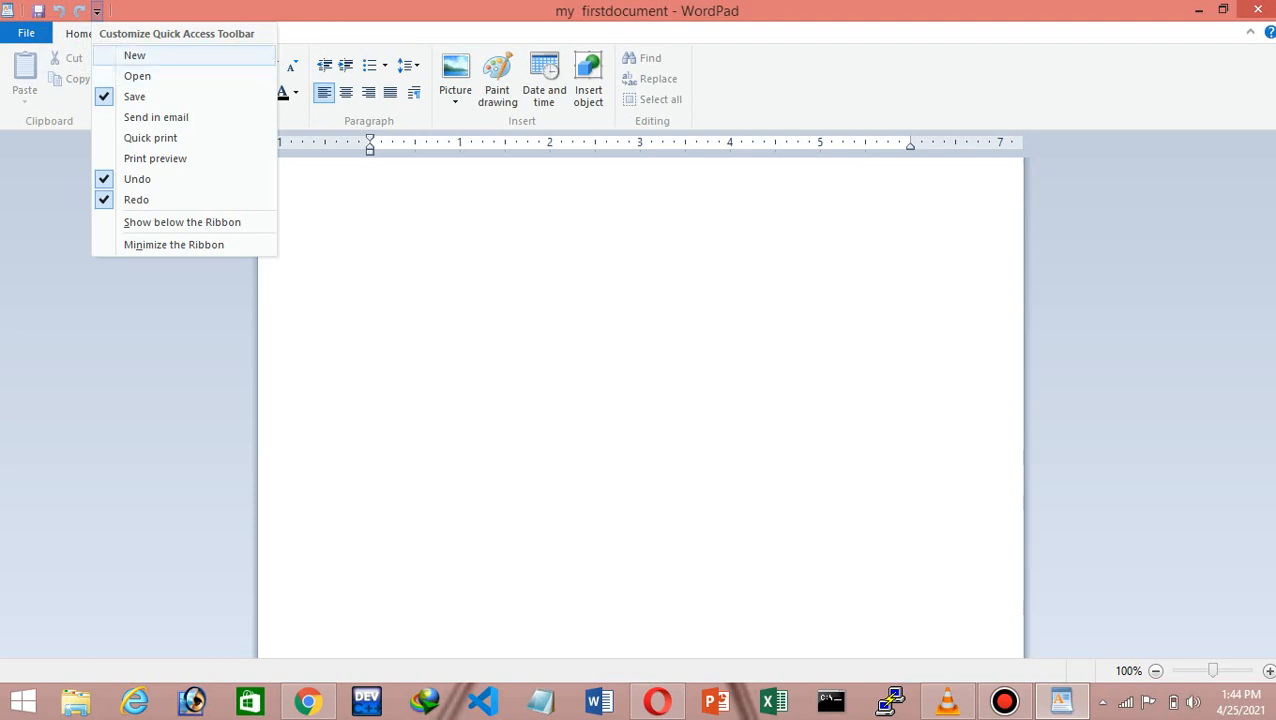
{"action": "left_click", "coordinate": [134, 55]}
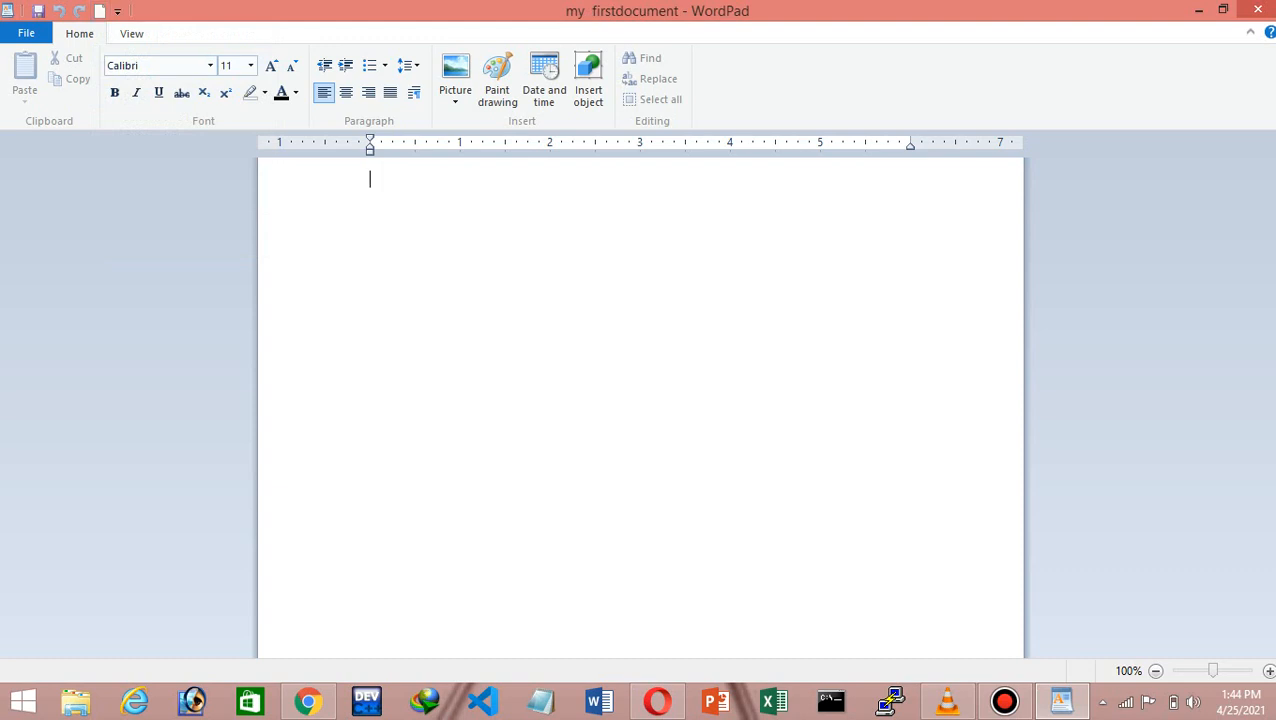
Write the line "welcome to saif online academy" and enlarge it to font size 22
{"action": "type", "text": "welcome "}
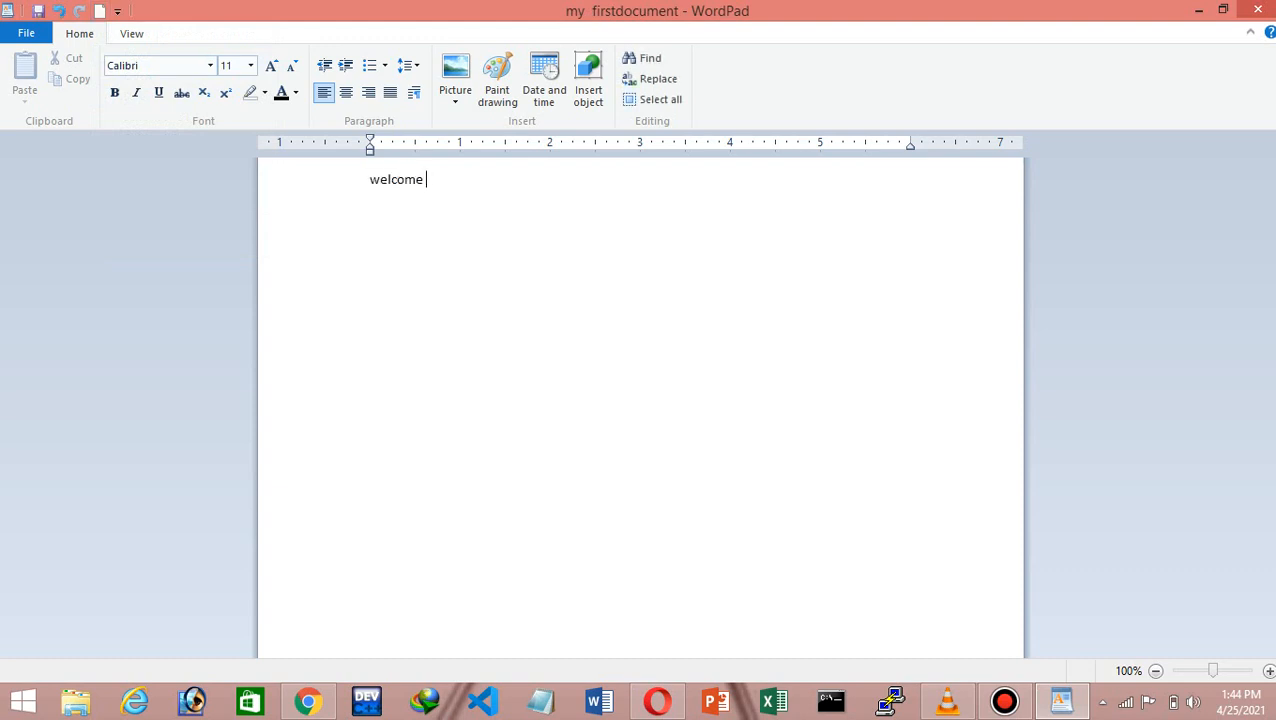
{"action": "type", "text": "to saif online academy"}
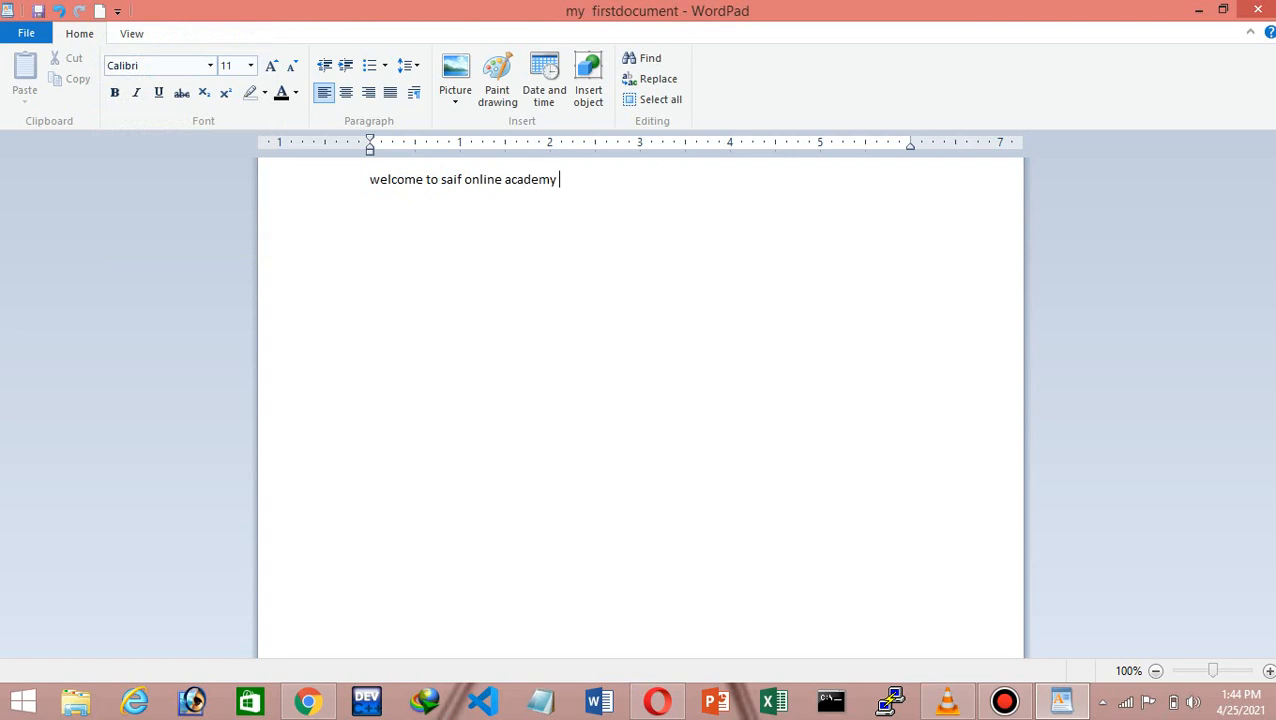
{"action": "left_click_drag", "start_coordinate": [502, 180], "coordinate": [464, 180]}
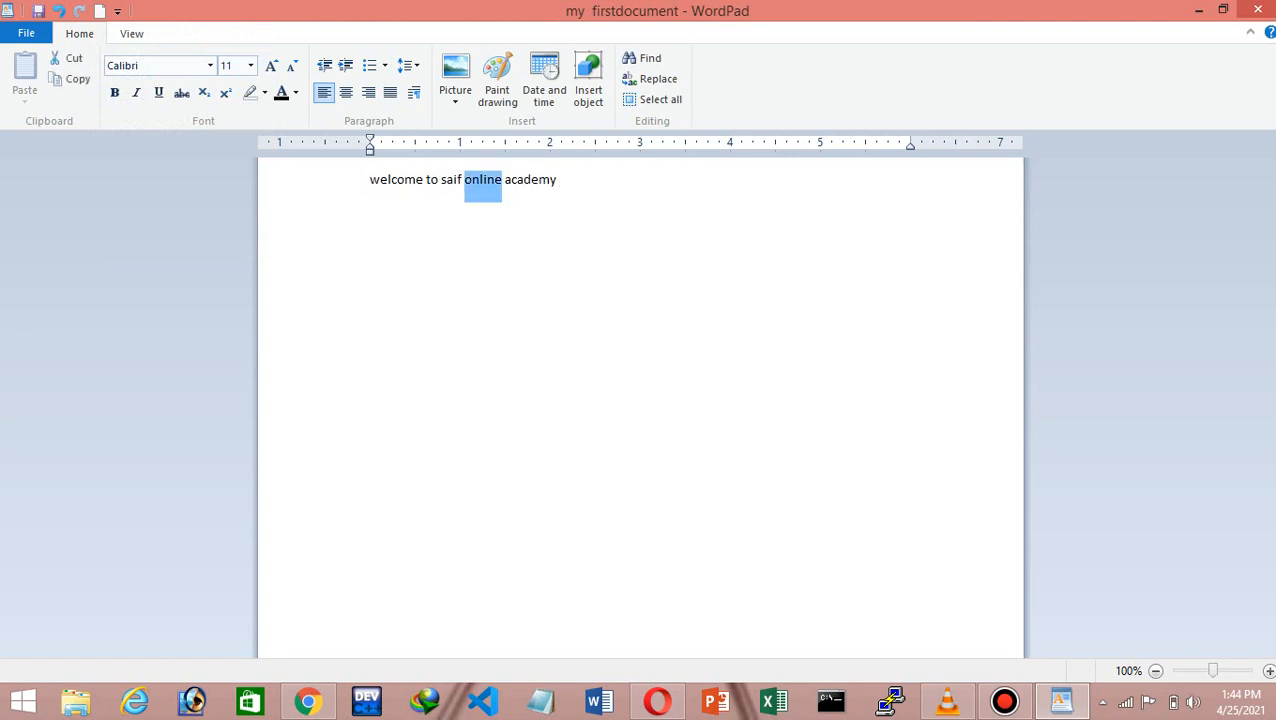
{"action": "left_click_drag", "start_coordinate": [561, 180], "coordinate": [370, 180]}
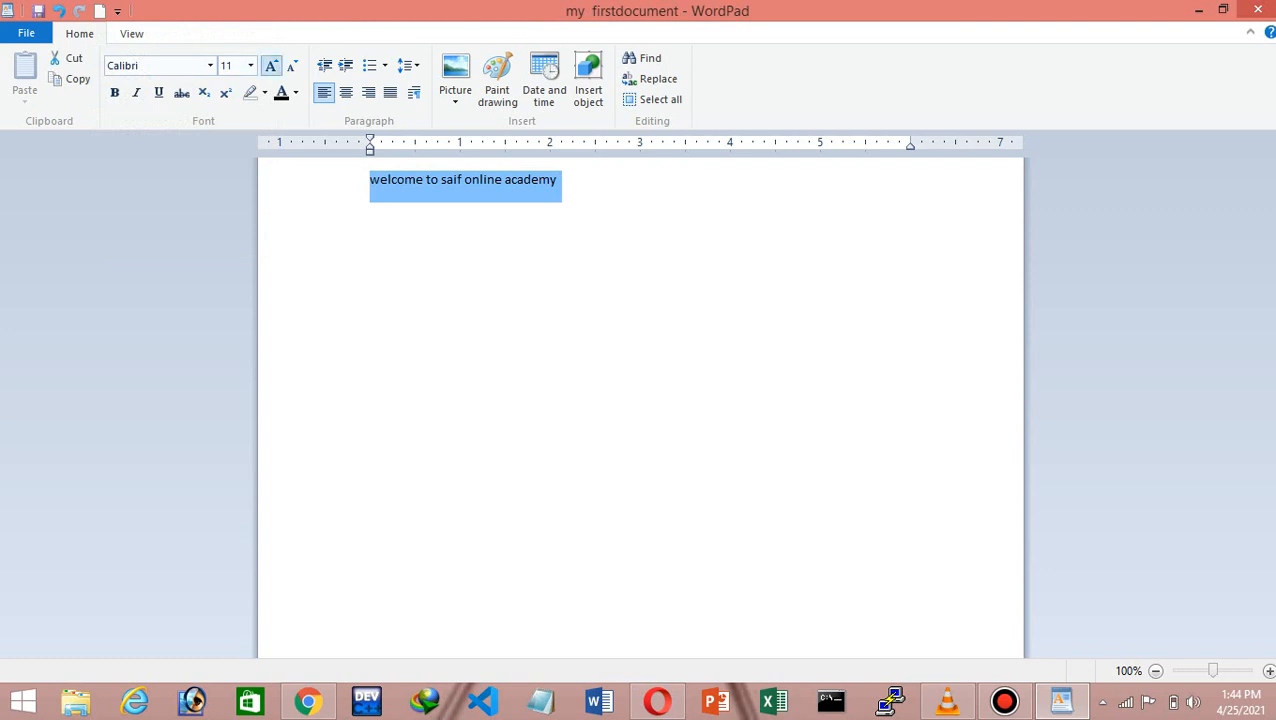
{"action": "left_click", "coordinate": [271, 66]}
{"action": "left_click", "coordinate": [271, 66]}
{"action": "left_click", "coordinate": [271, 66]}
{"action": "left_click", "coordinate": [271, 66]}
{"action": "left_click", "coordinate": [271, 66]}
{"action": "left_click", "coordinate": [271, 66]}
{"action": "left_click", "coordinate": [715, 189]}
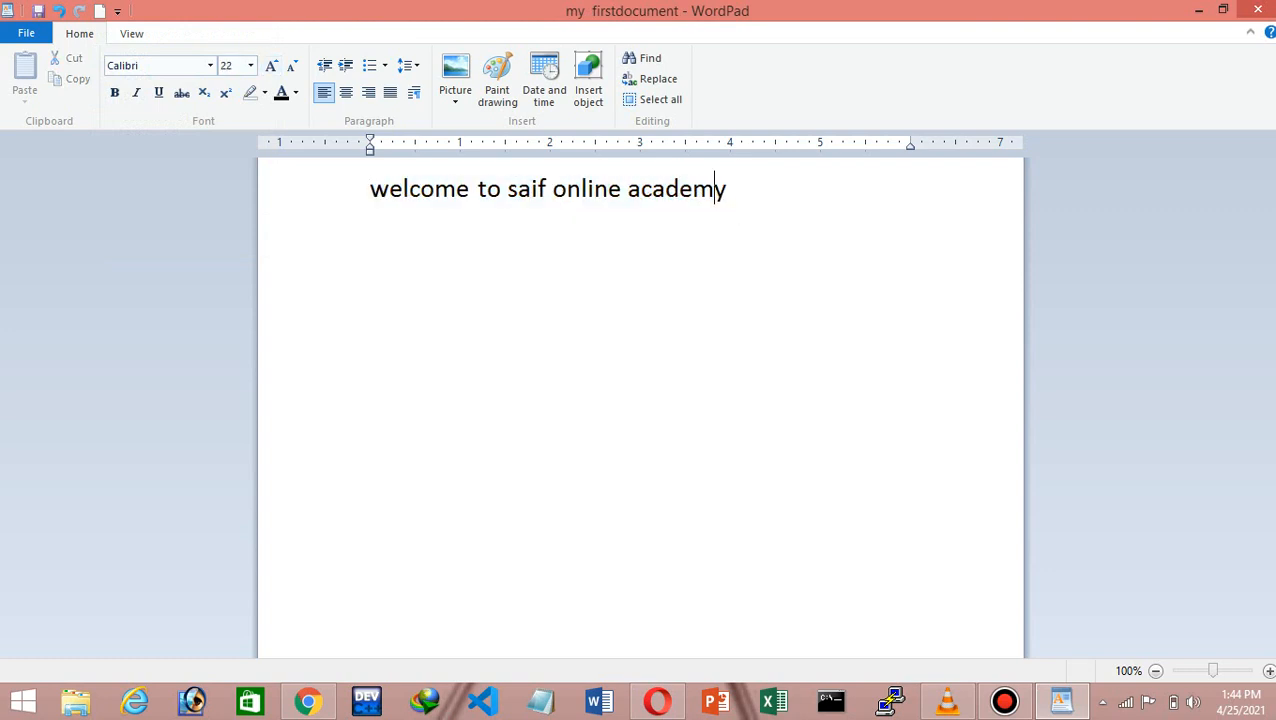
{"action": "left_click", "coordinate": [735, 189]}
Try starting a new document with both available New commands, cancelling each attempt
{"action": "left_click", "coordinate": [26, 33]}
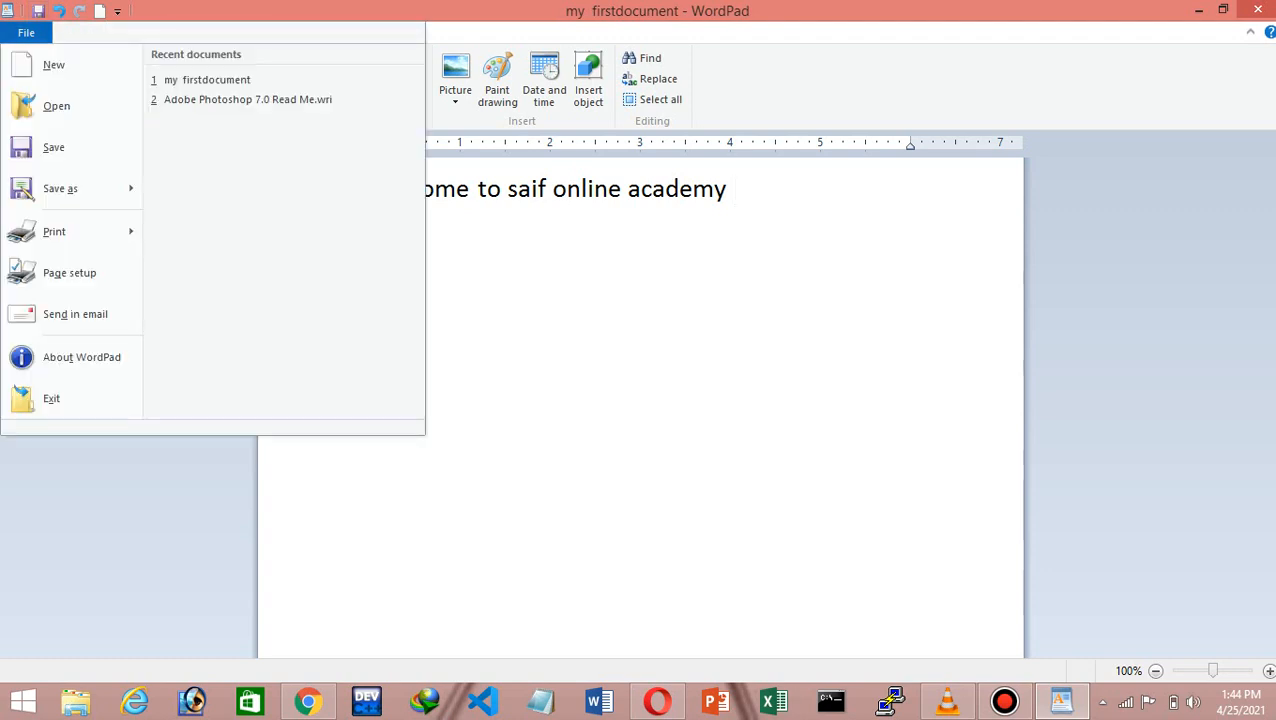
{"action": "left_click", "coordinate": [54, 65]}
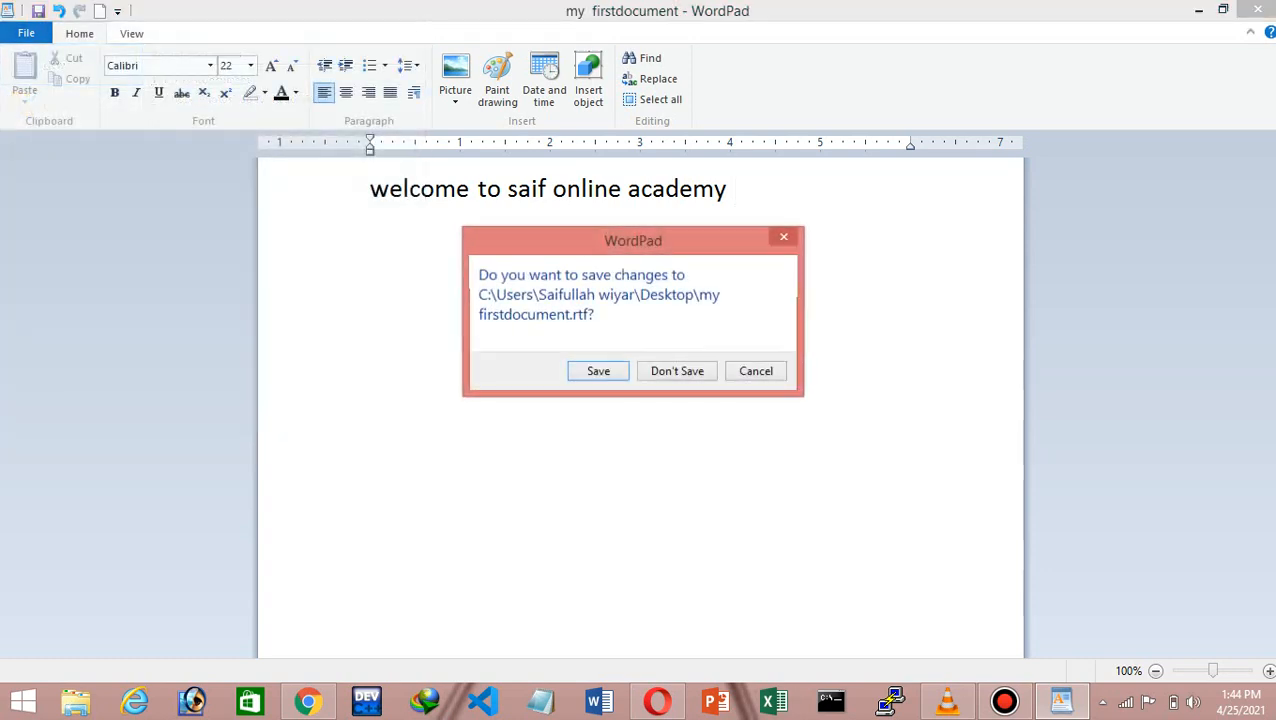
{"action": "key", "text": "Escape"}
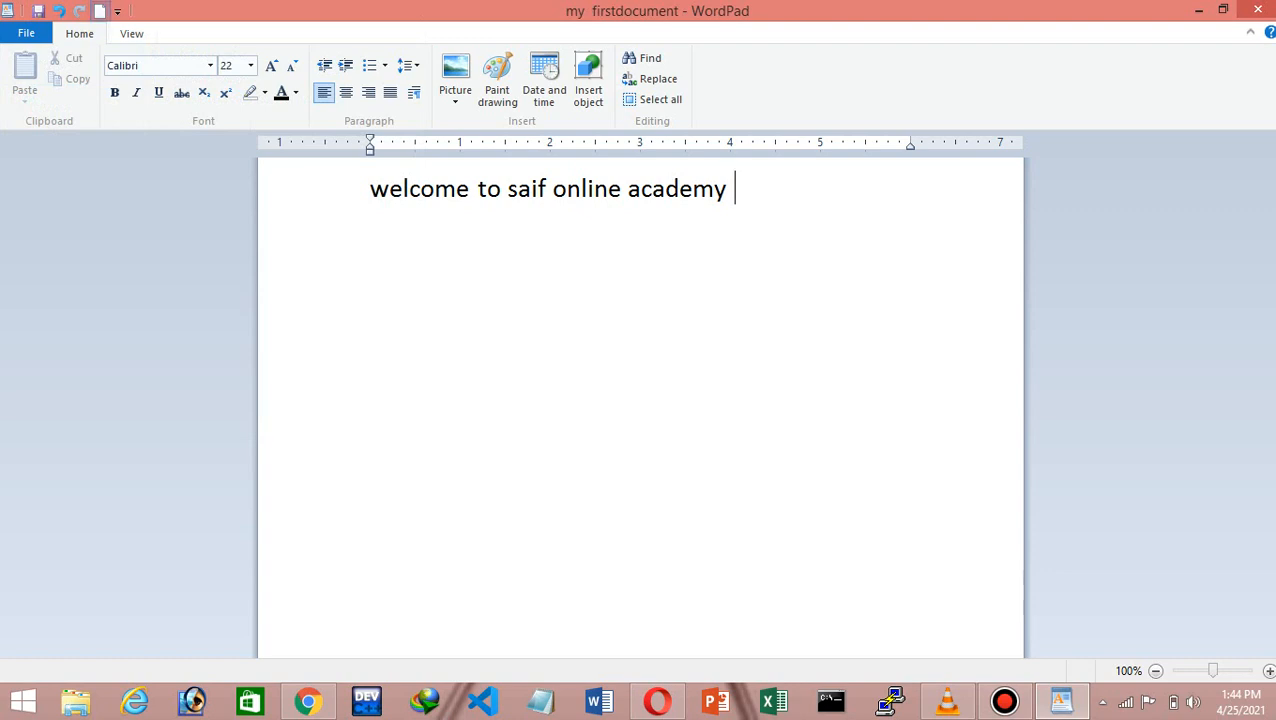
{"action": "left_click", "coordinate": [100, 12]}
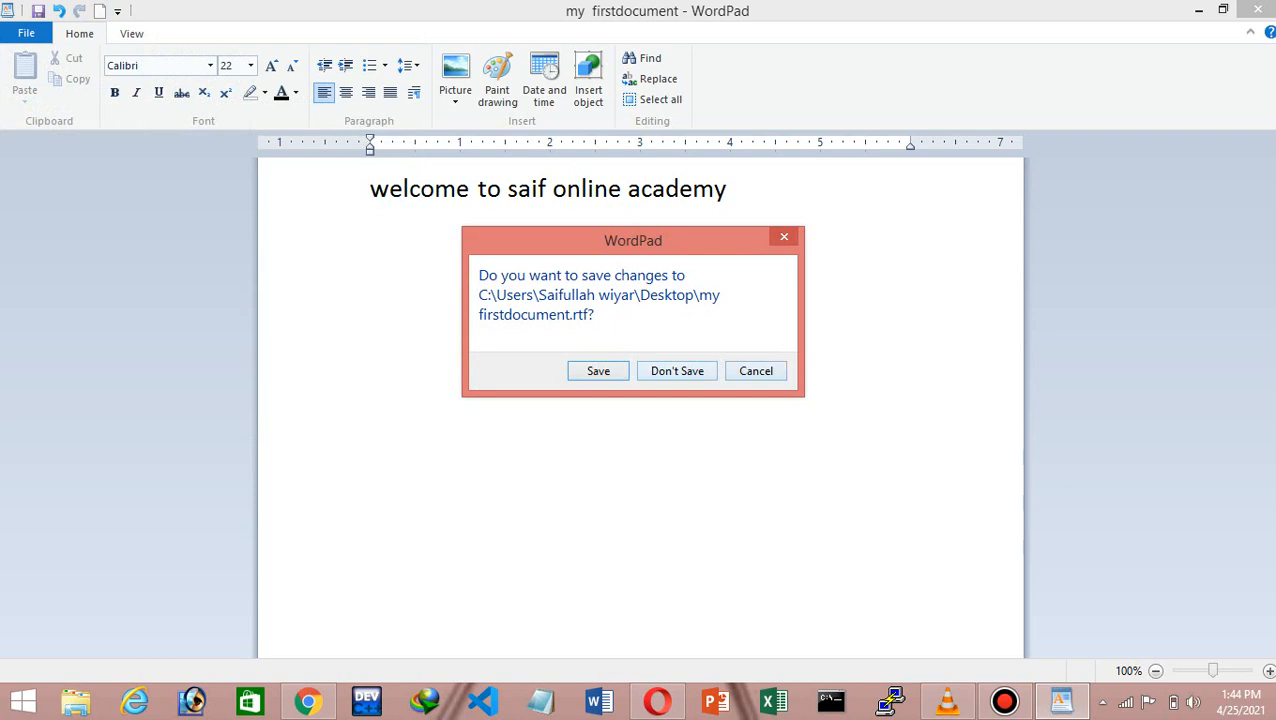
{"action": "key", "text": "Escape"}
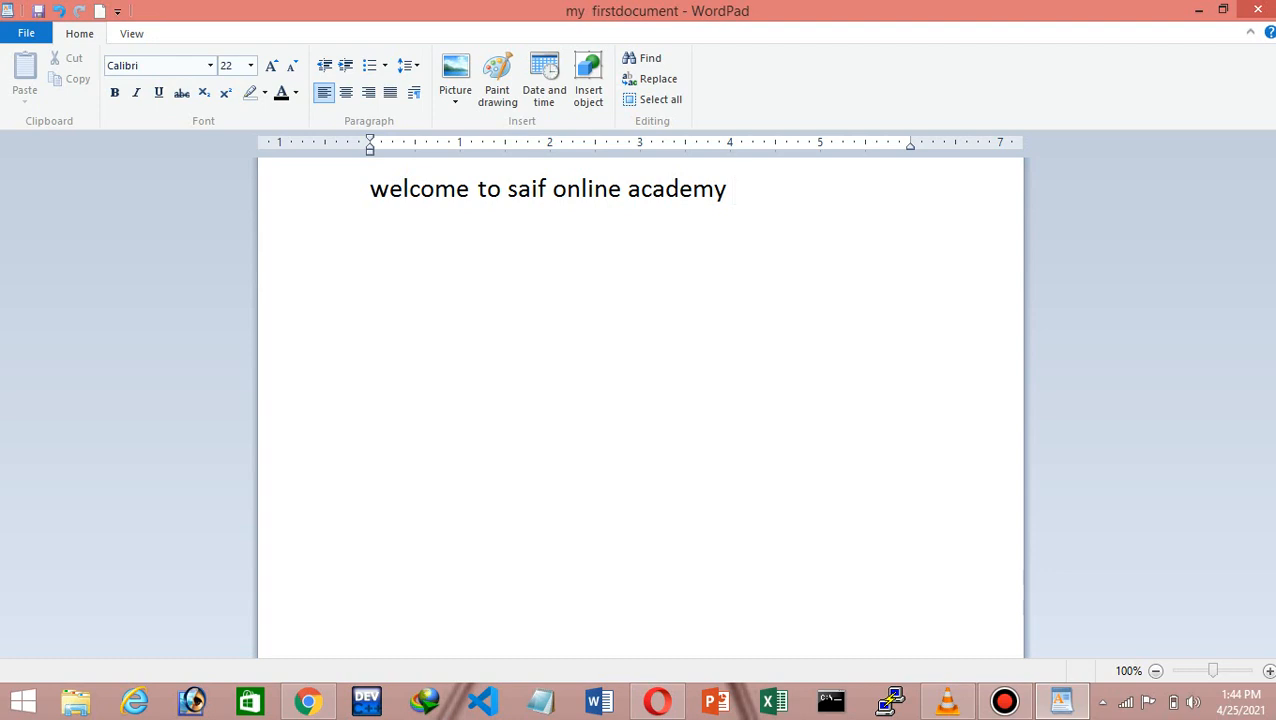
Delete the whole line "welcome to saif online academy"
{"action": "key", "text": "ctrl+shift+Left"}
{"action": "key", "text": "ctrl+shift+Left"}
{"action": "key", "text": "ctrl+shift+Left"}
{"action": "key", "text": "ctrl+shift+Left"}
{"action": "key", "text": "ctrl+shift+Left"}
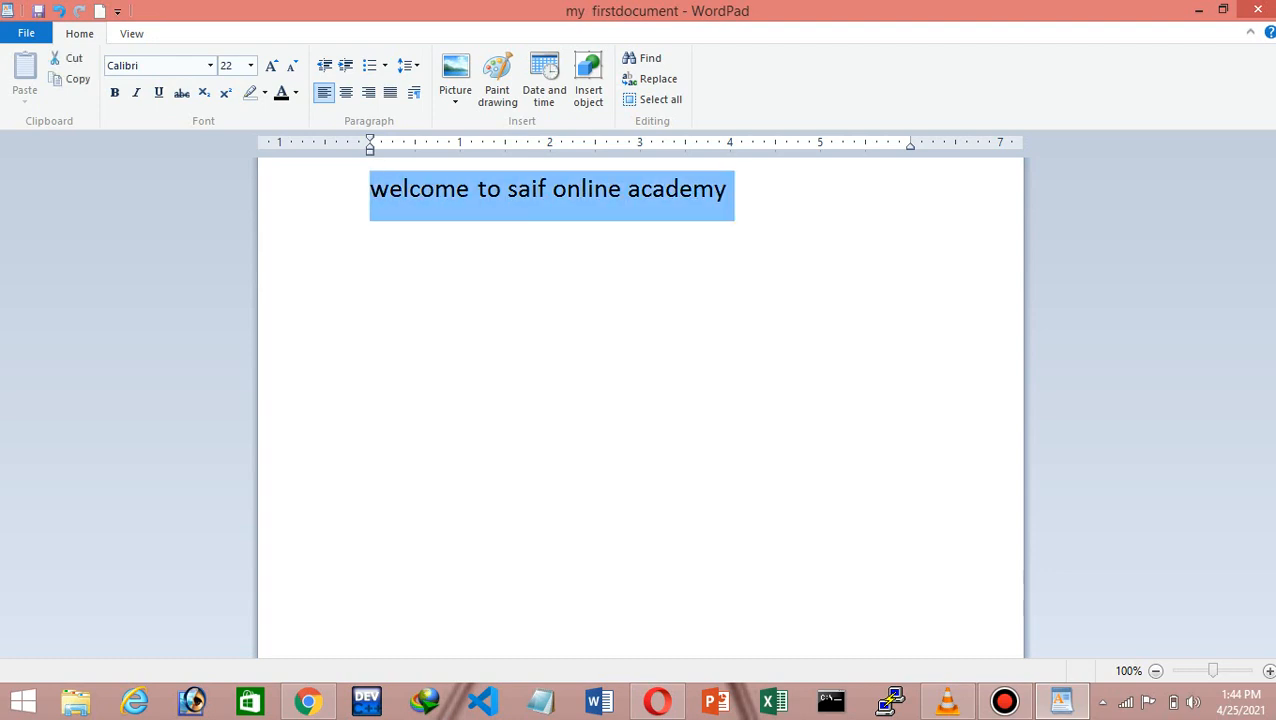
{"action": "key", "text": "BackSpace"}
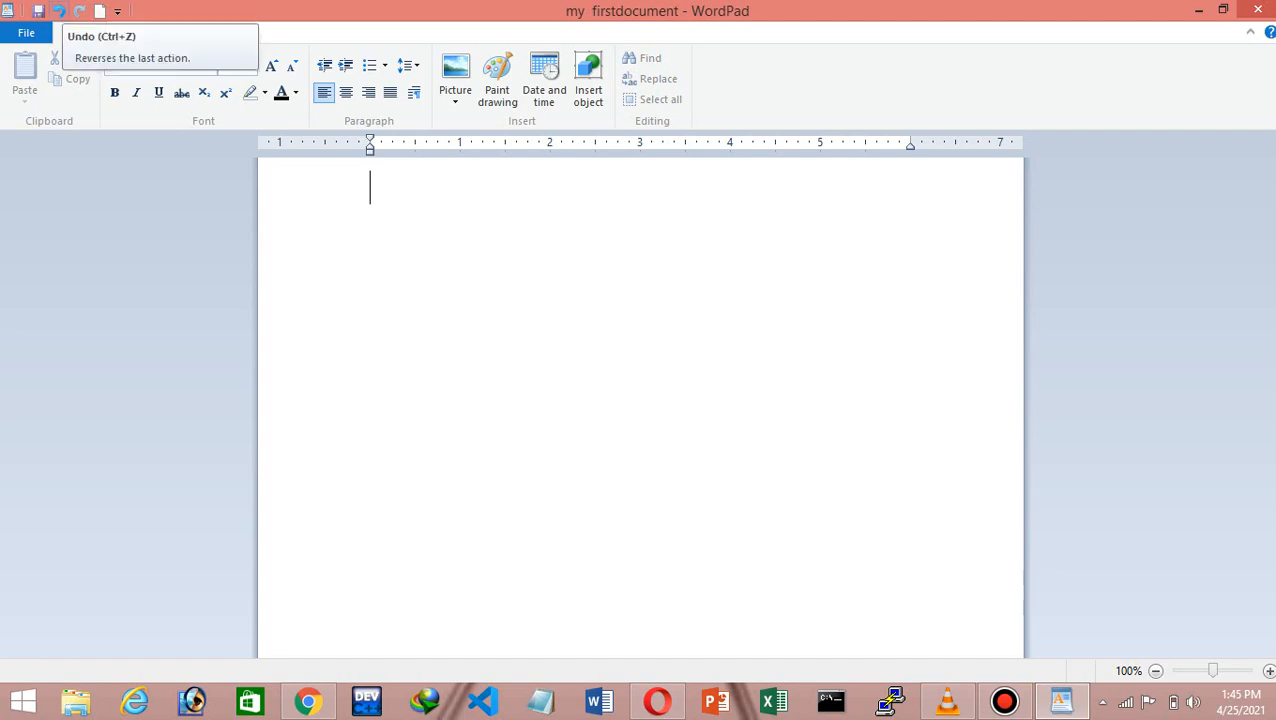
Undo and redo the deletion of the line several times, ending with the text restored at size 22
{"action": "left_click", "coordinate": [59, 11]}
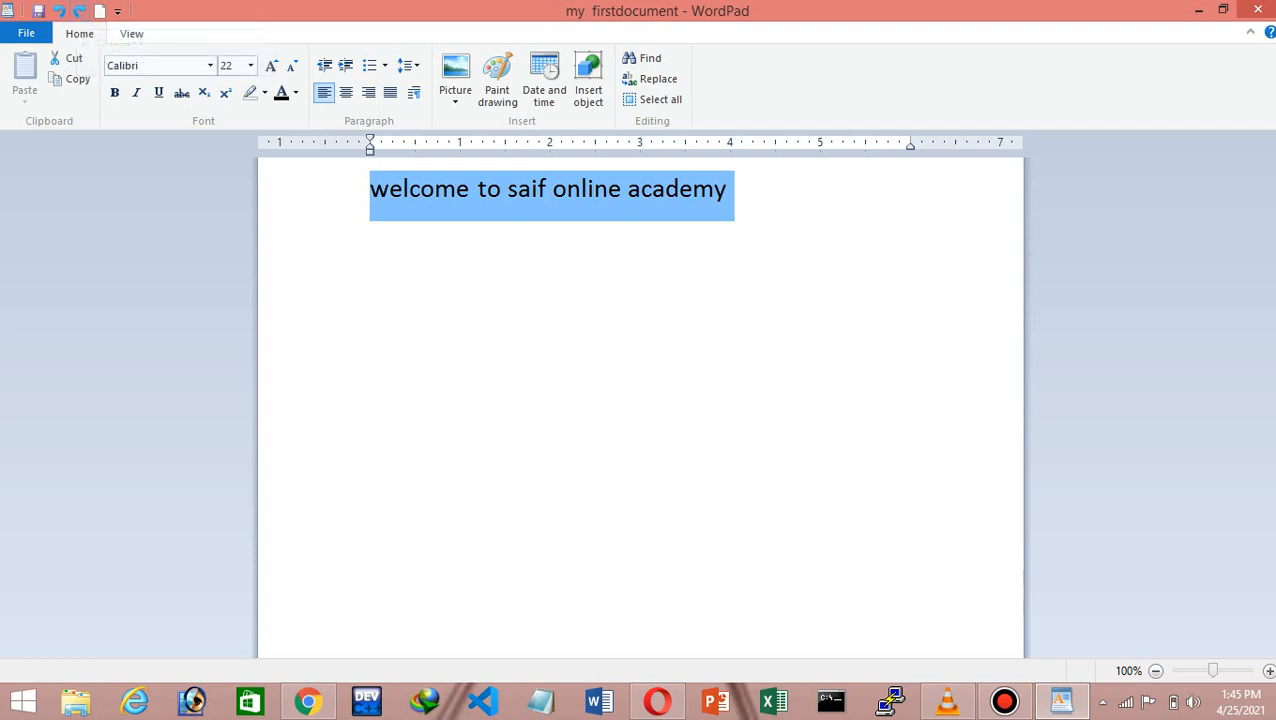
{"action": "left_click", "coordinate": [79, 11]}
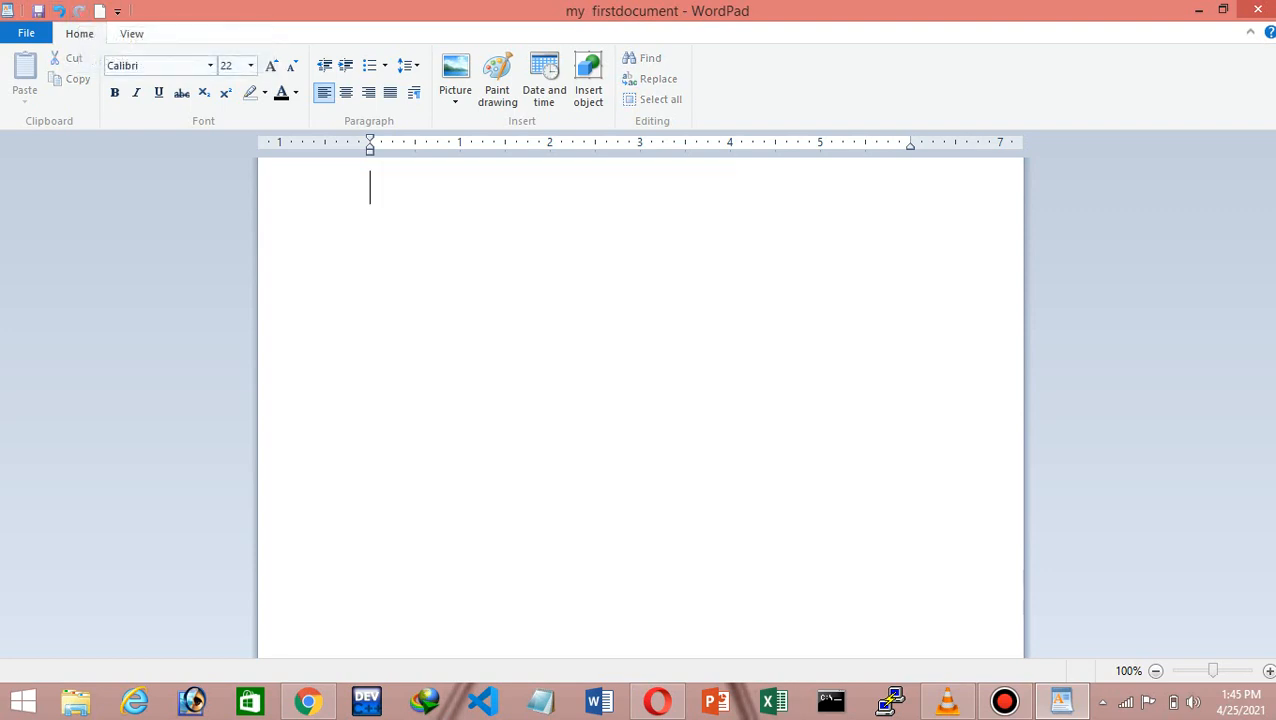
{"action": "key", "text": "ctrl+z"}
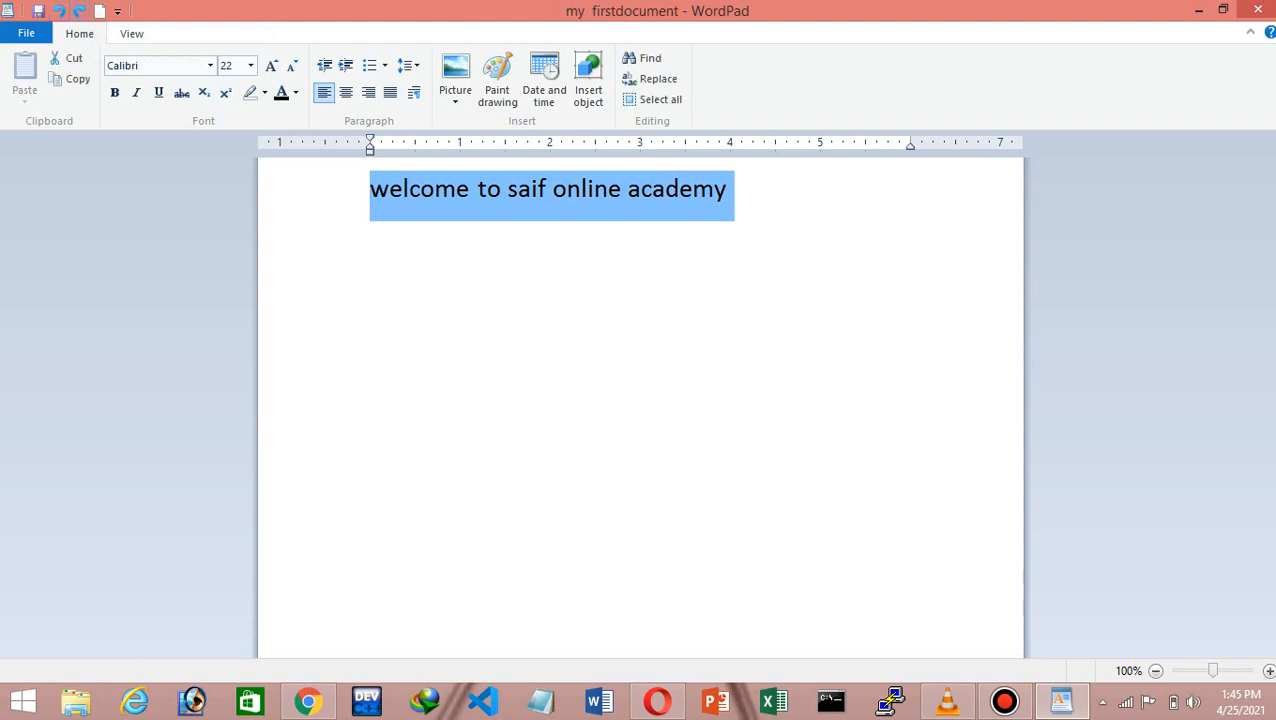
{"action": "key", "text": "ctrl+y"}
{"action": "key", "text": "ctrl+z"}
{"action": "key", "text": "ctrl+y"}
{"action": "key", "text": "ctrl+z"}
{"action": "key", "text": "ctrl+y"}
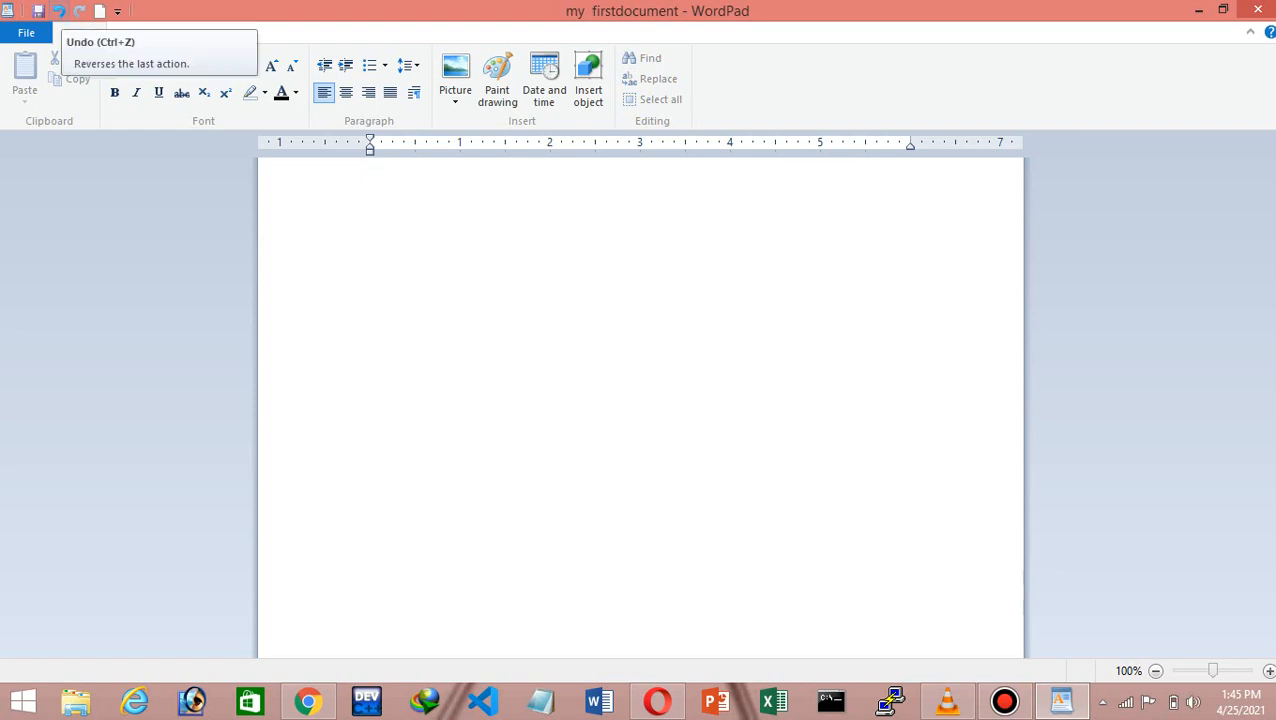
{"action": "key", "text": "ctrl+z"}
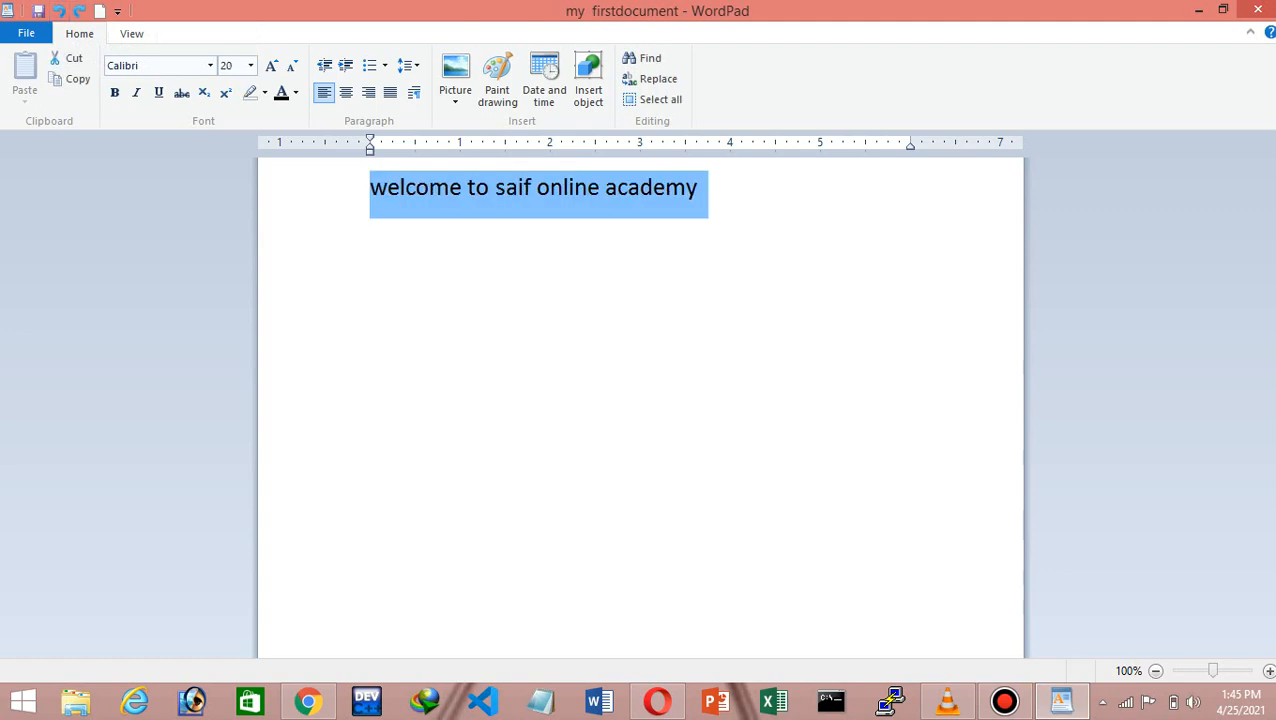
{"action": "key", "text": "ctrl+z"}
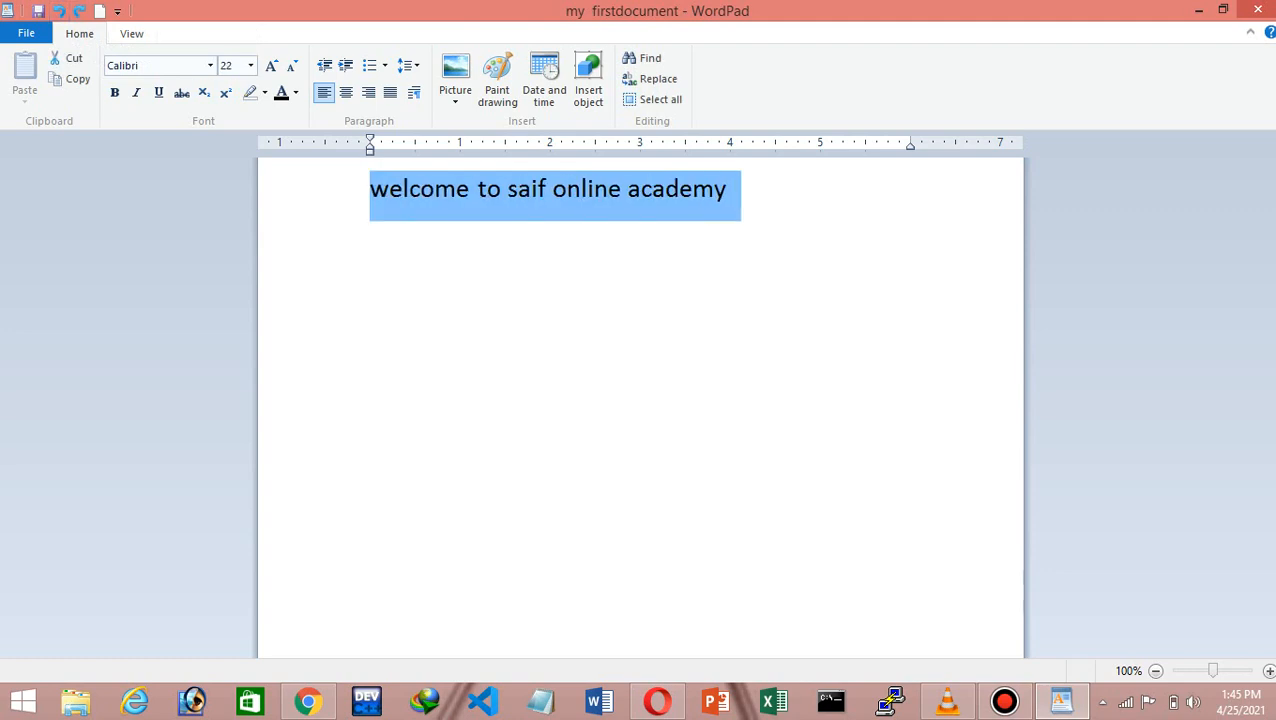
Shift the "welcome to saif online academy" line about 0.9 inches to the right by adding blank space before it
{"action": "left_click", "coordinate": [550, 190]}
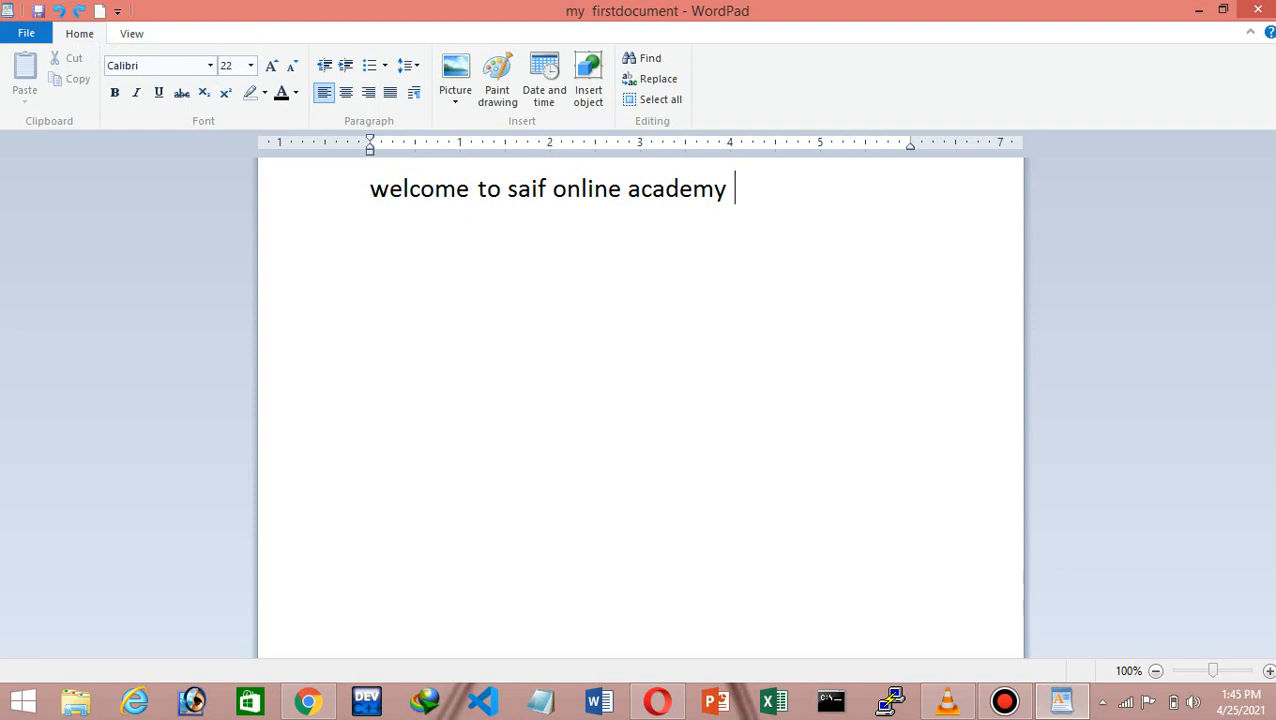
{"action": "key", "text": "Home"}
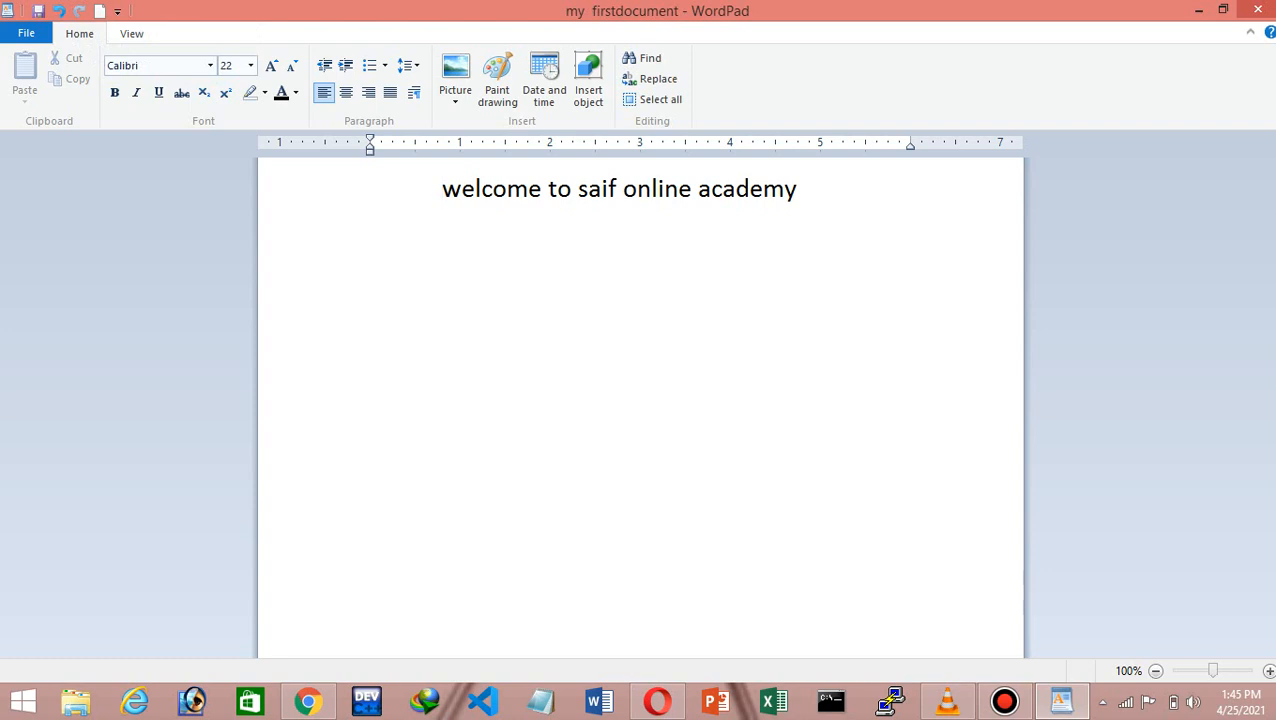
{"action": "key", "text": "End"}
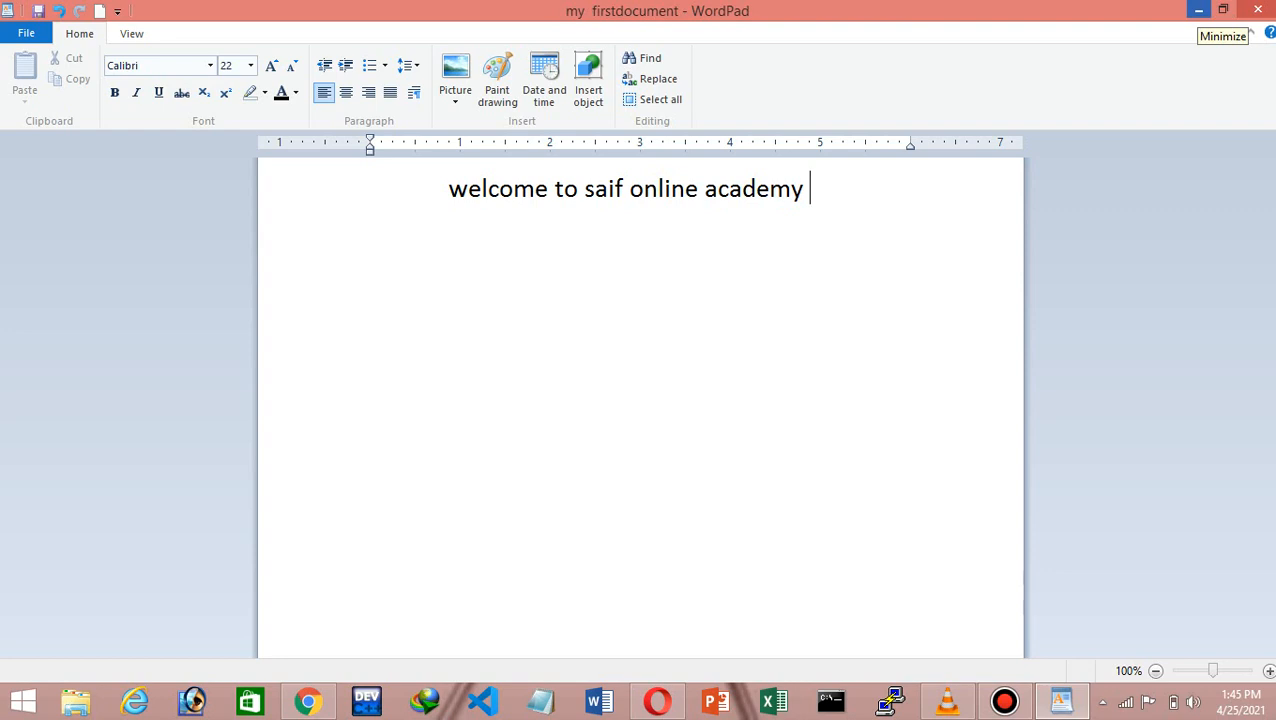
Minimize the document window and bring it back on screen
{"action": "left_click", "coordinate": [1198, 10]}
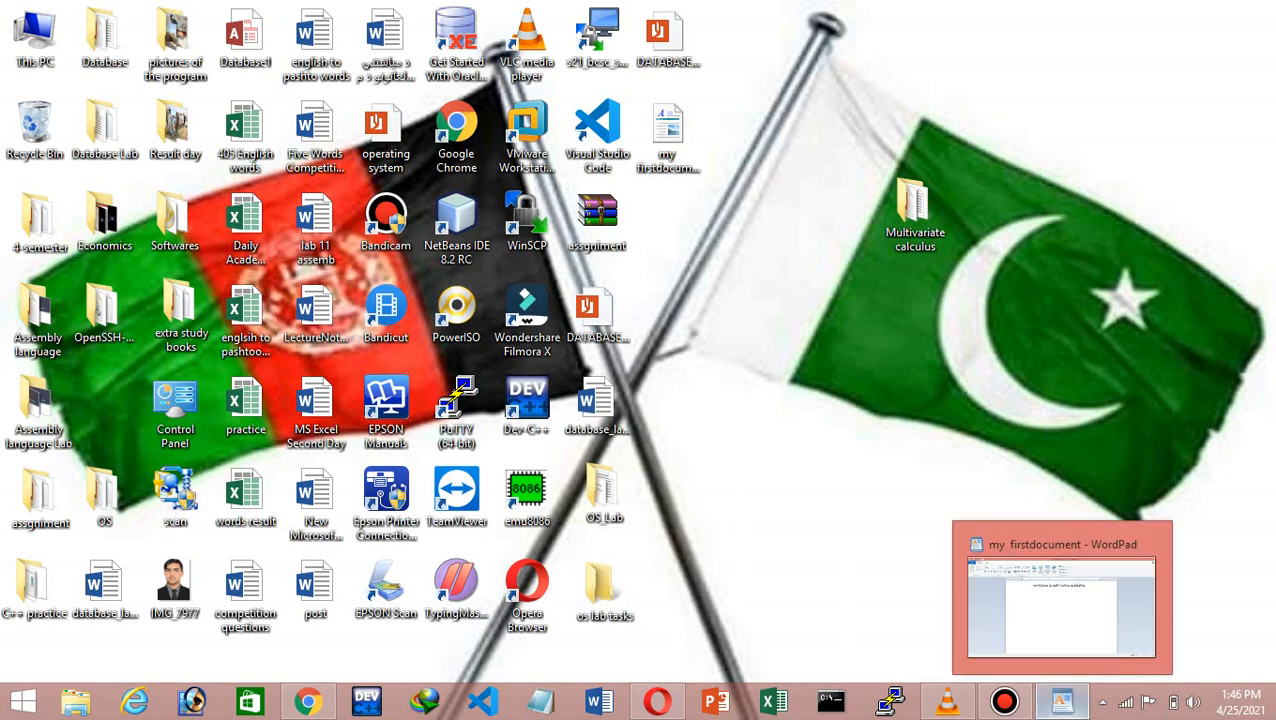
{"action": "left_click", "coordinate": [1061, 700]}
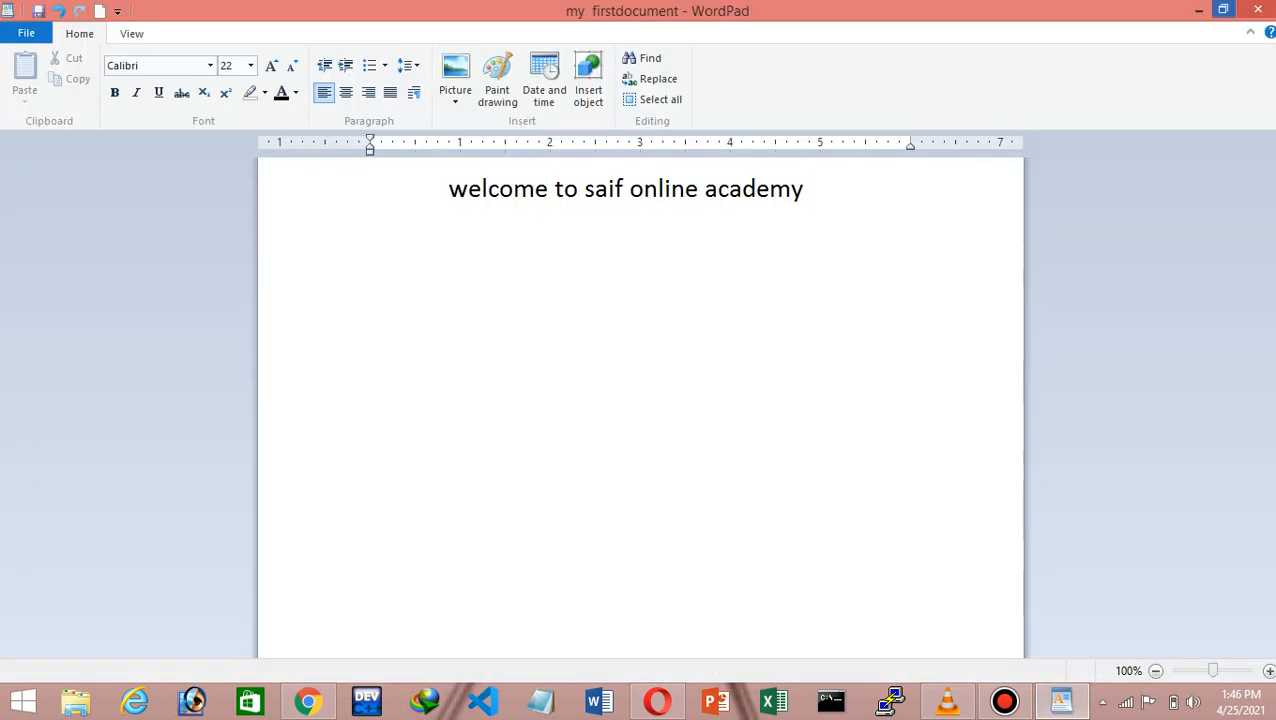
Restore the document window to its smaller size and maximize it again, twice in a row
{"action": "left_click", "coordinate": [1222, 9]}
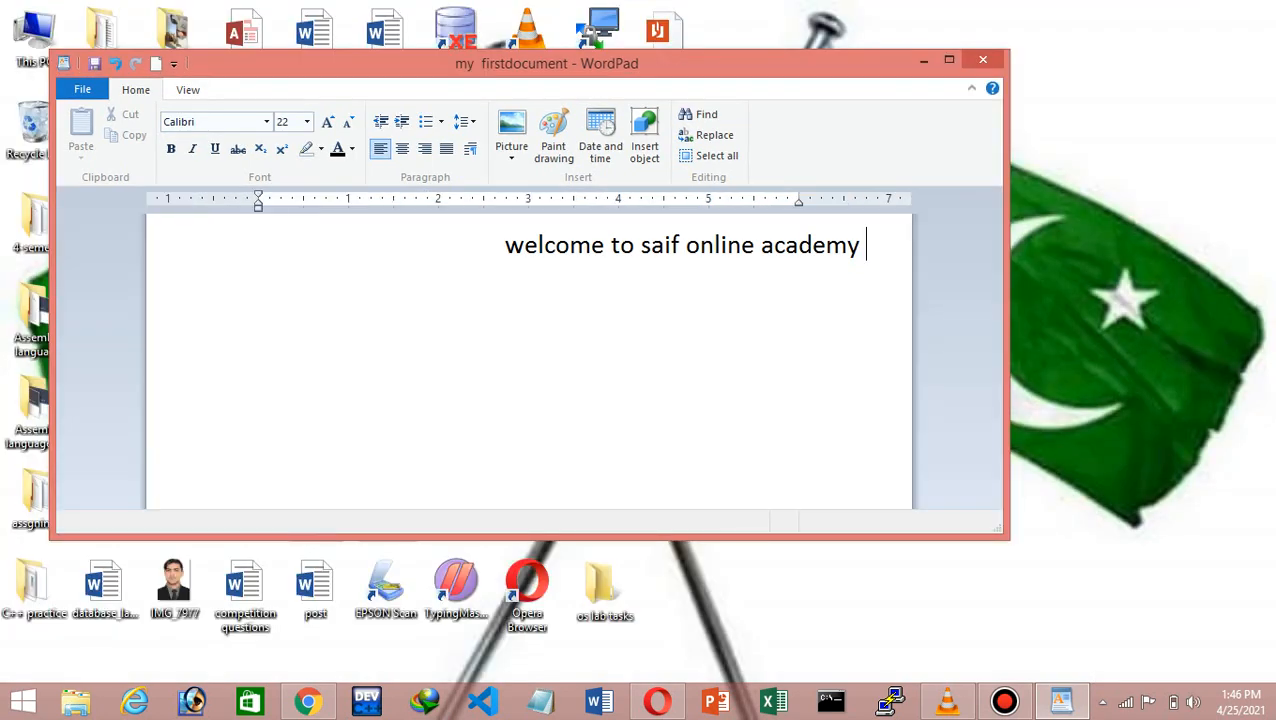
{"action": "left_click", "coordinate": [949, 59]}
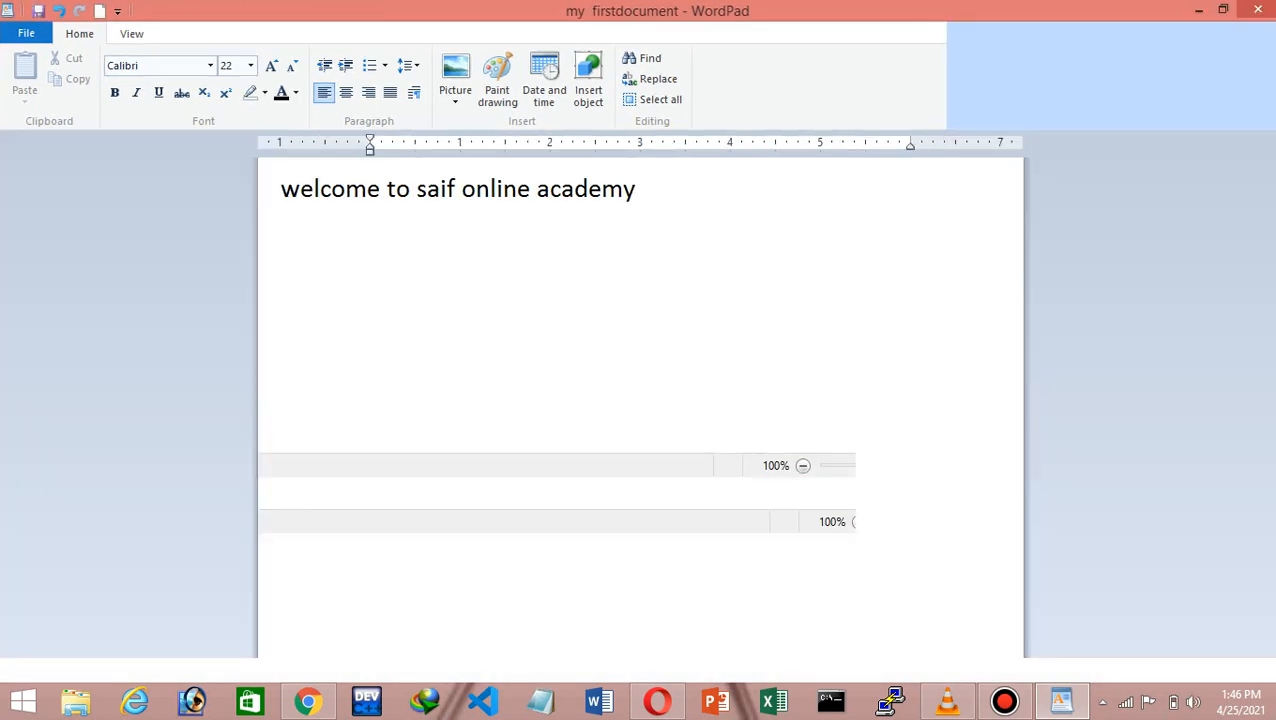
{"action": "left_click", "coordinate": [1222, 9]}
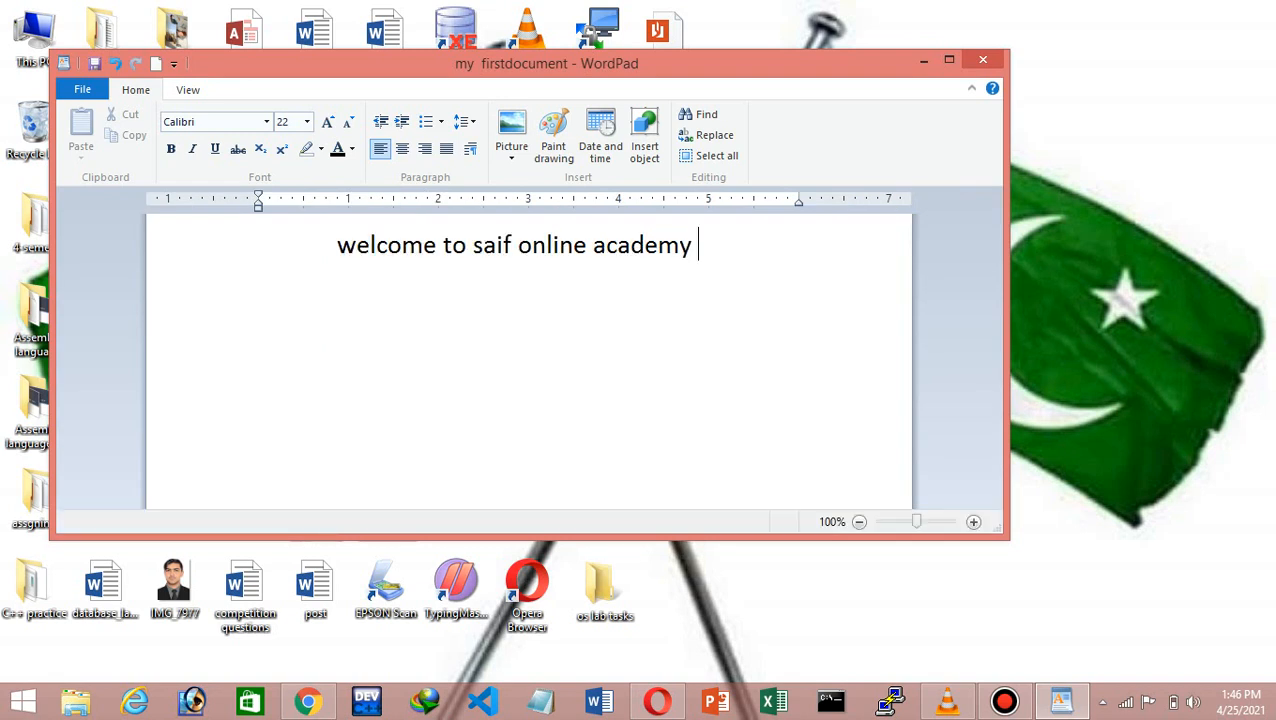
{"action": "left_click", "coordinate": [949, 59]}
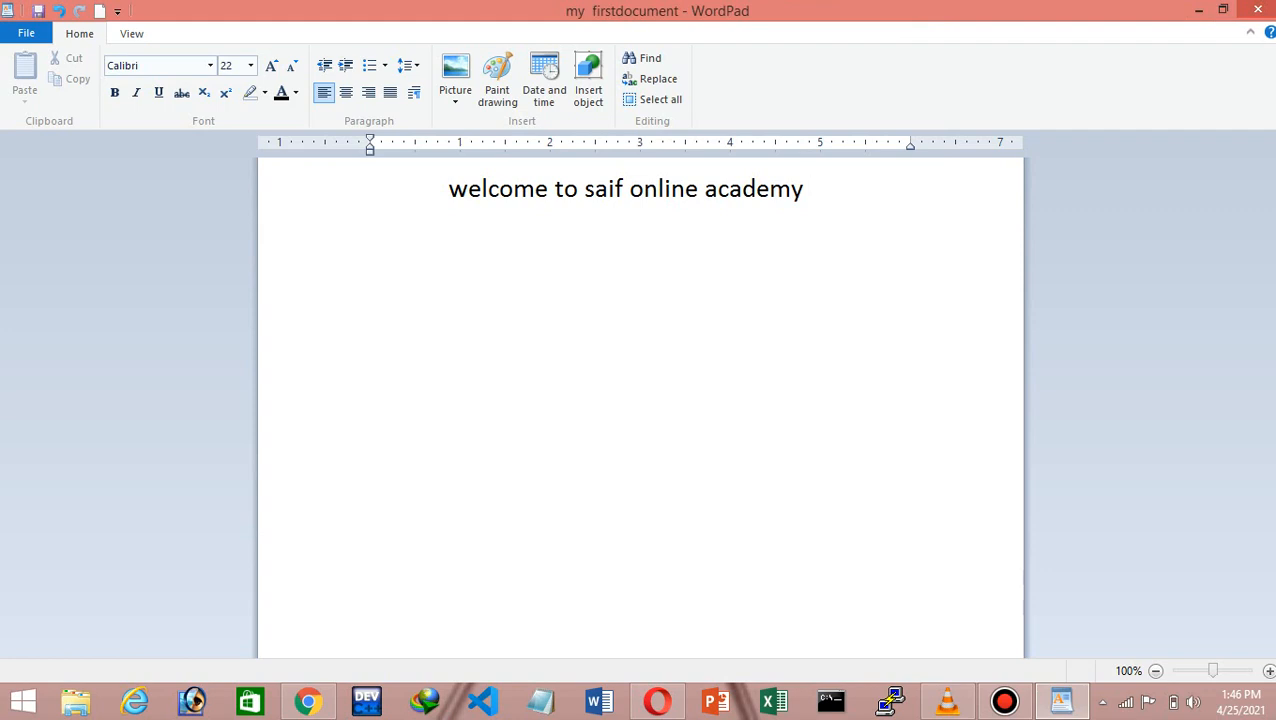
Add the line "alt + f4 = program" below the "welcome to saif online academy" line
{"action": "key", "text": "Return"}
{"action": "type", "text": "alt + f4 "}
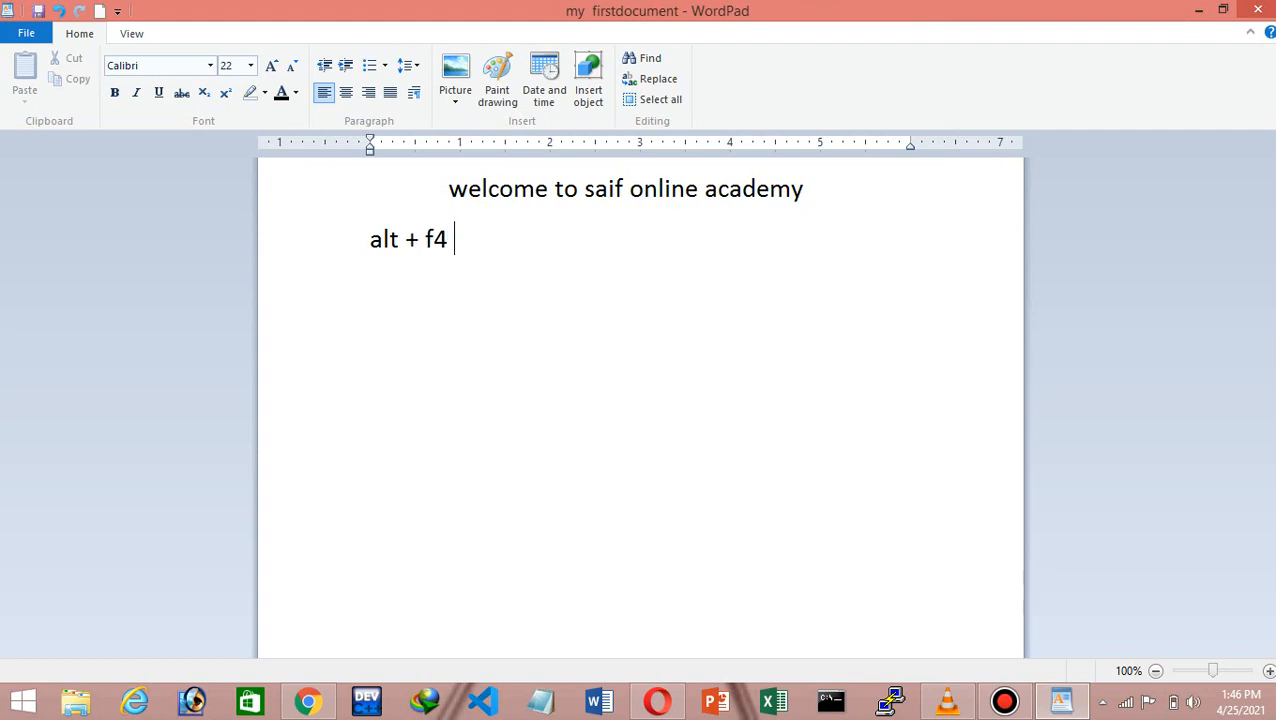
{"action": "type", "text": "= program"}
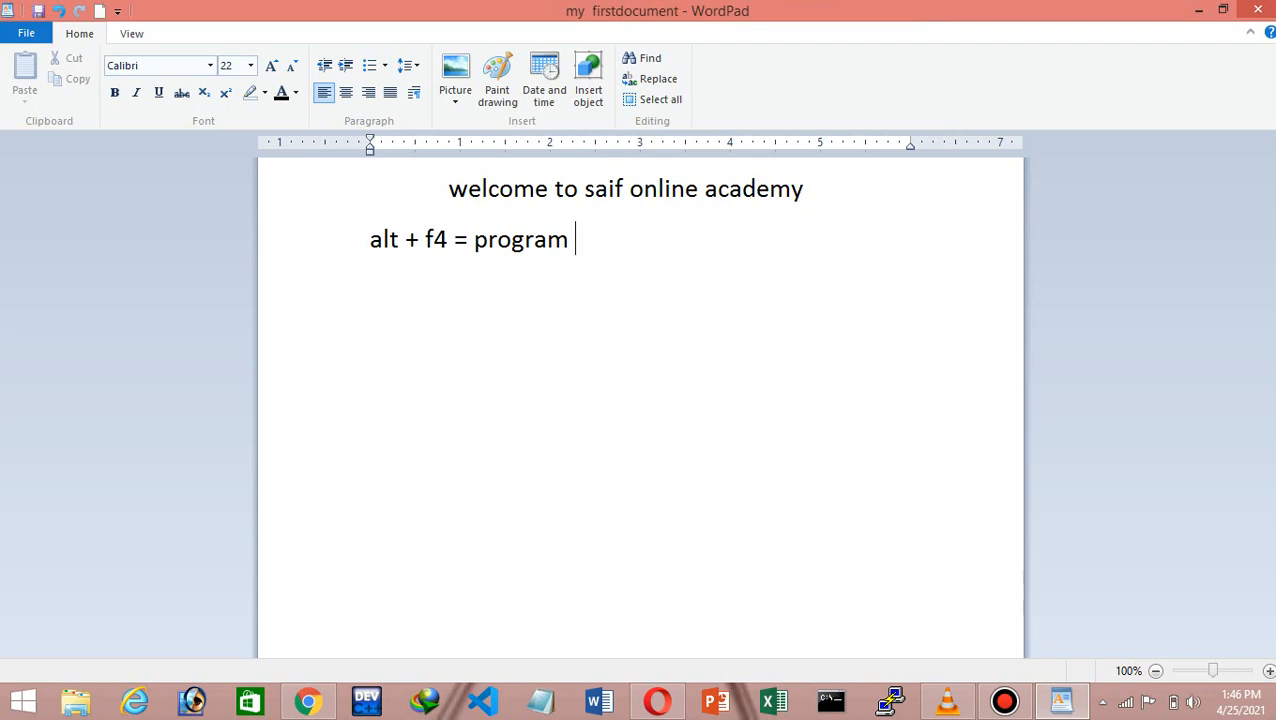
Add the line "windows key + m = minimize" below the "alt + f4 = program" line
{"action": "key", "text": "Return"}
{"action": "type", "text": "windows"}
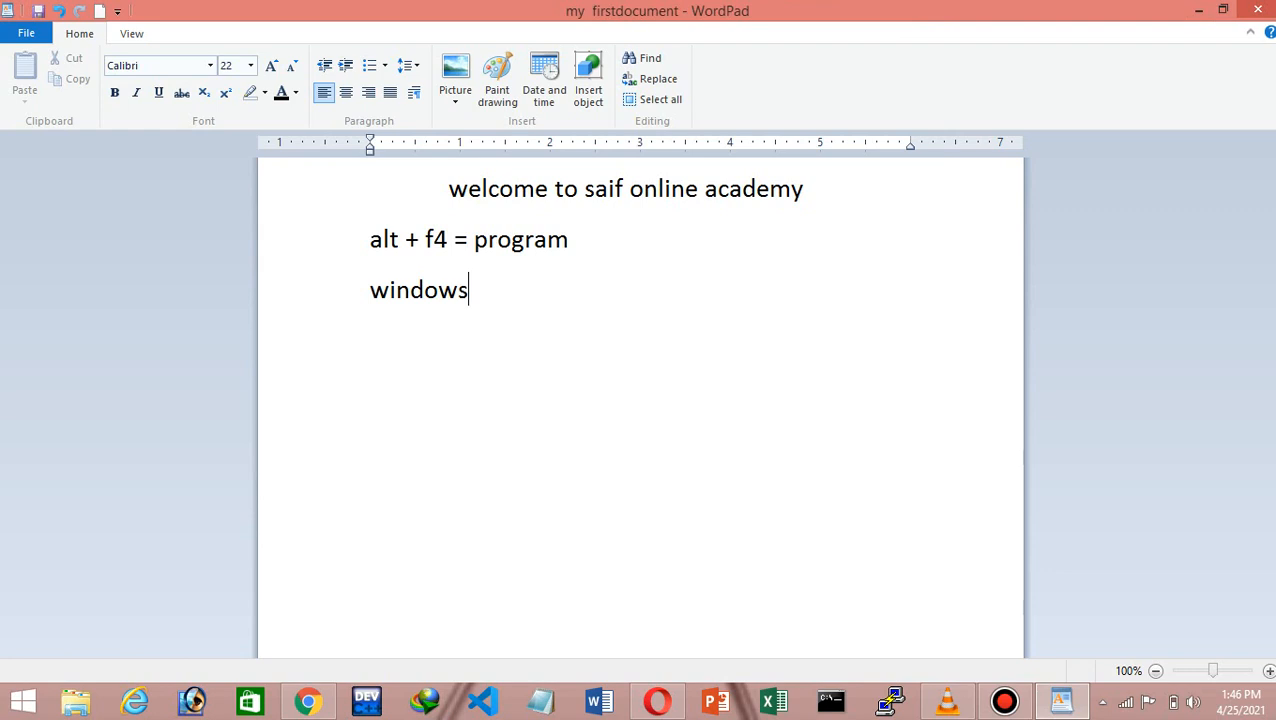
{"action": "type", "text": " key ="}
{"action": "key", "text": "BackSpace"}
{"action": "type", "text": "+ m "}
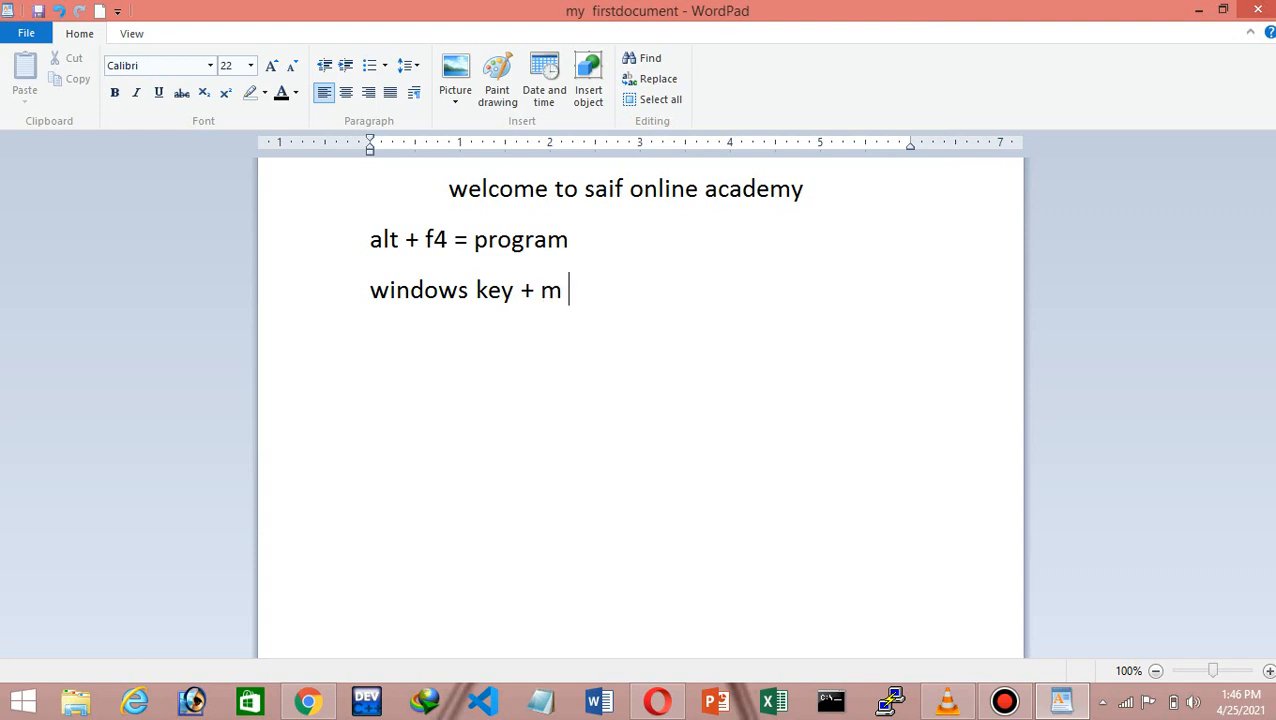
{"action": "type", "text": "= minimizeer"}
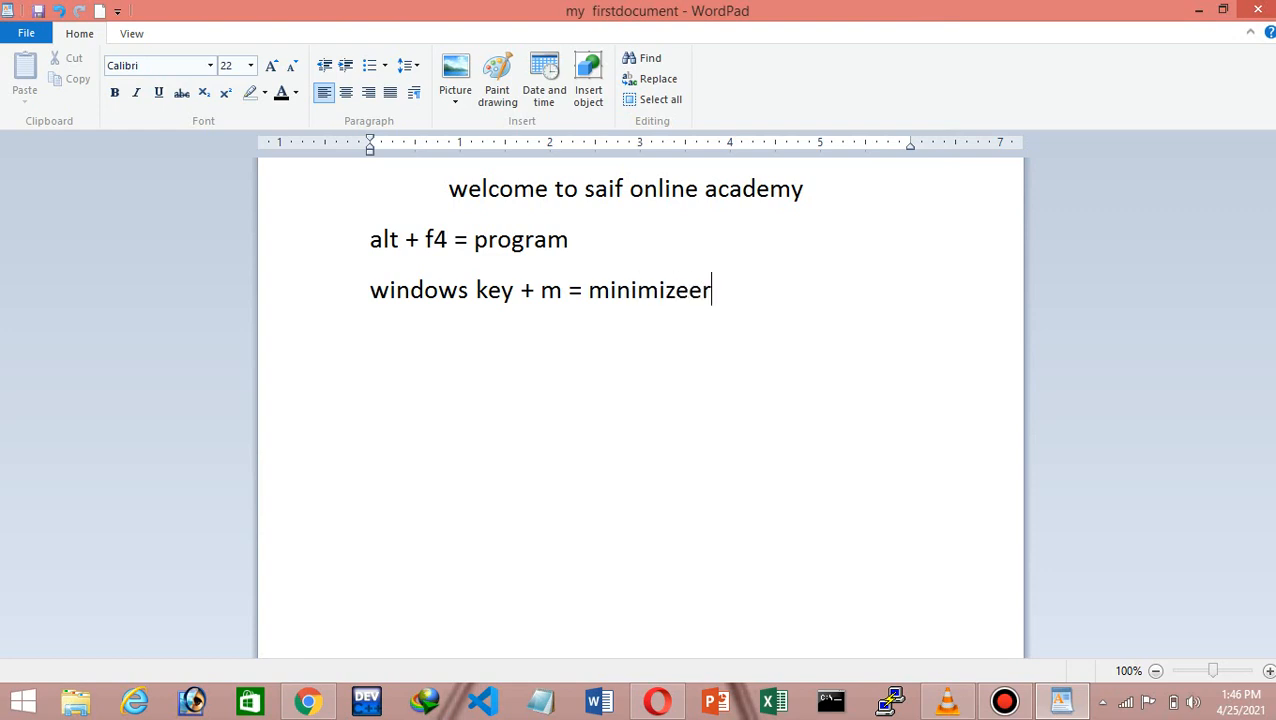
{"action": "key", "text": "BackSpace"}
{"action": "key", "text": "BackSpace"}
Minimize all open windows to show the desktop and bring the document back on screen
{"action": "key", "text": "super+m"}
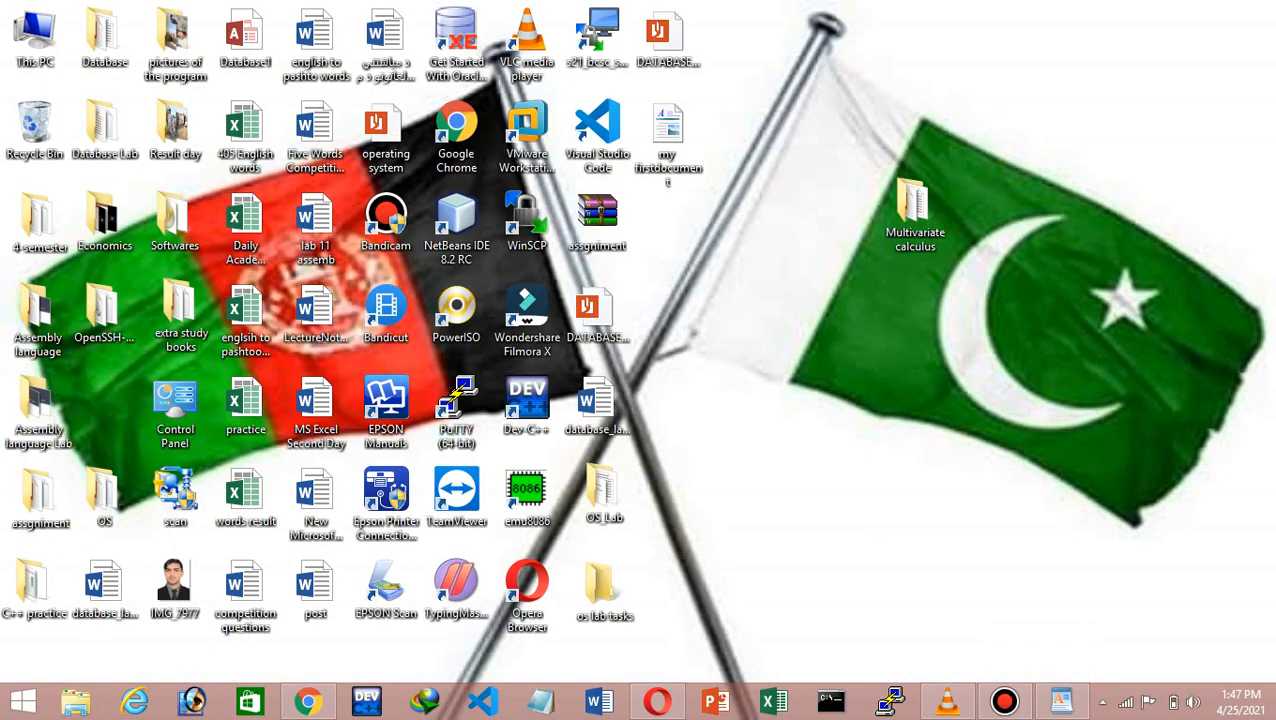
{"action": "left_click", "coordinate": [457, 228]}
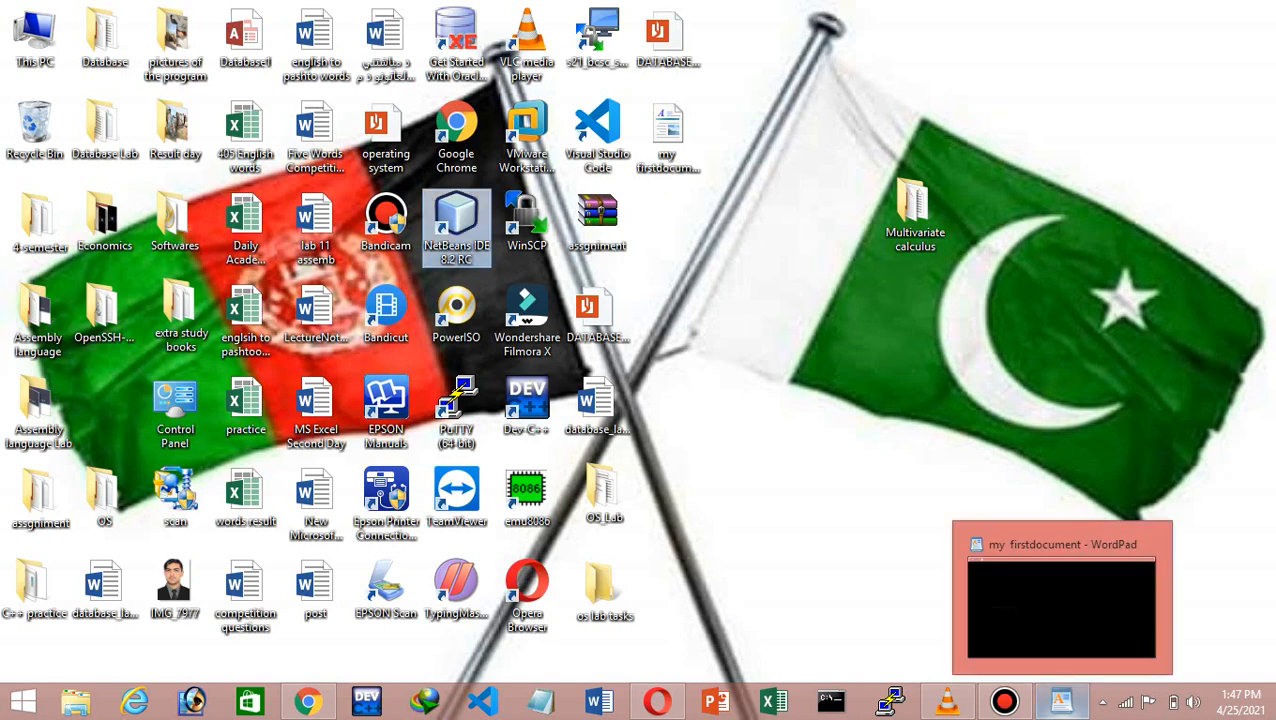
{"action": "left_click", "coordinate": [1061, 700]}
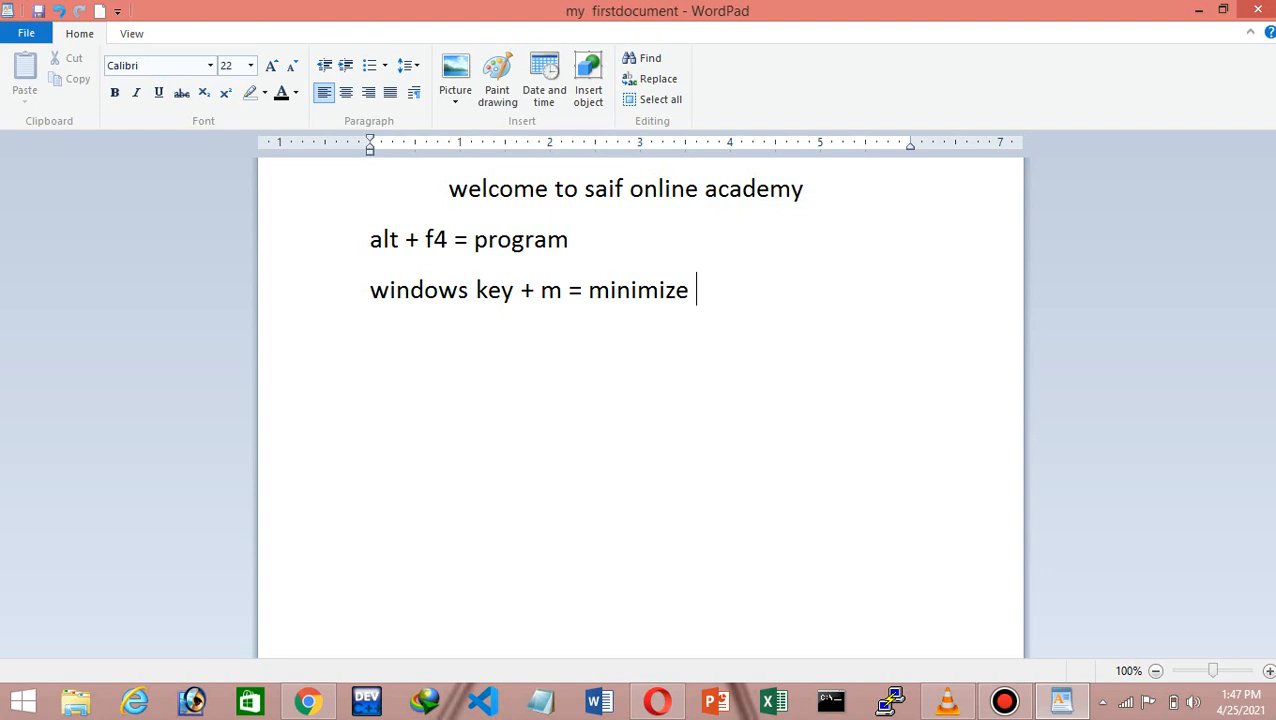
Add a blank line below the "windows key + m = minimize" line
{"action": "key", "text": "Return"}
{"action": "key", "text": "Return"}
{"action": "key", "text": "Return"}
{"action": "key", "text": "BackSpace"}
{"action": "key", "text": "BackSpace"}
{"action": "key", "text": "BackSpace"}
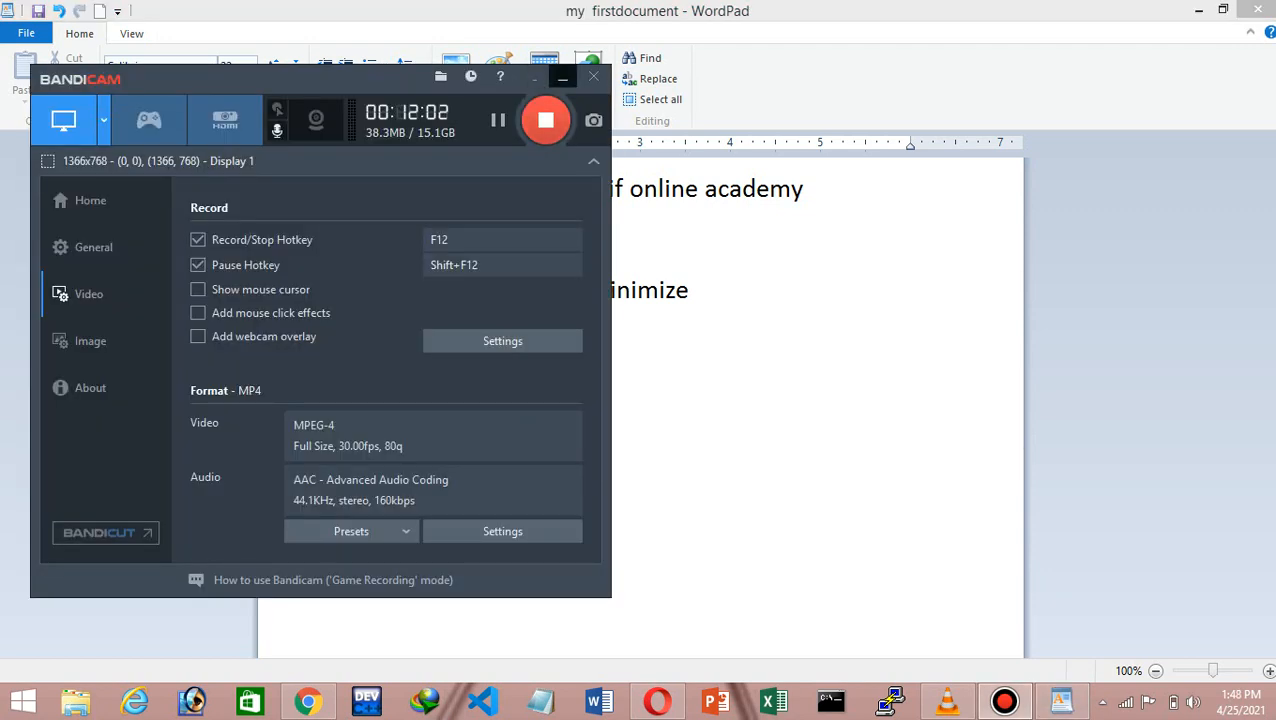
{"action": "left_click", "coordinate": [563, 77]}
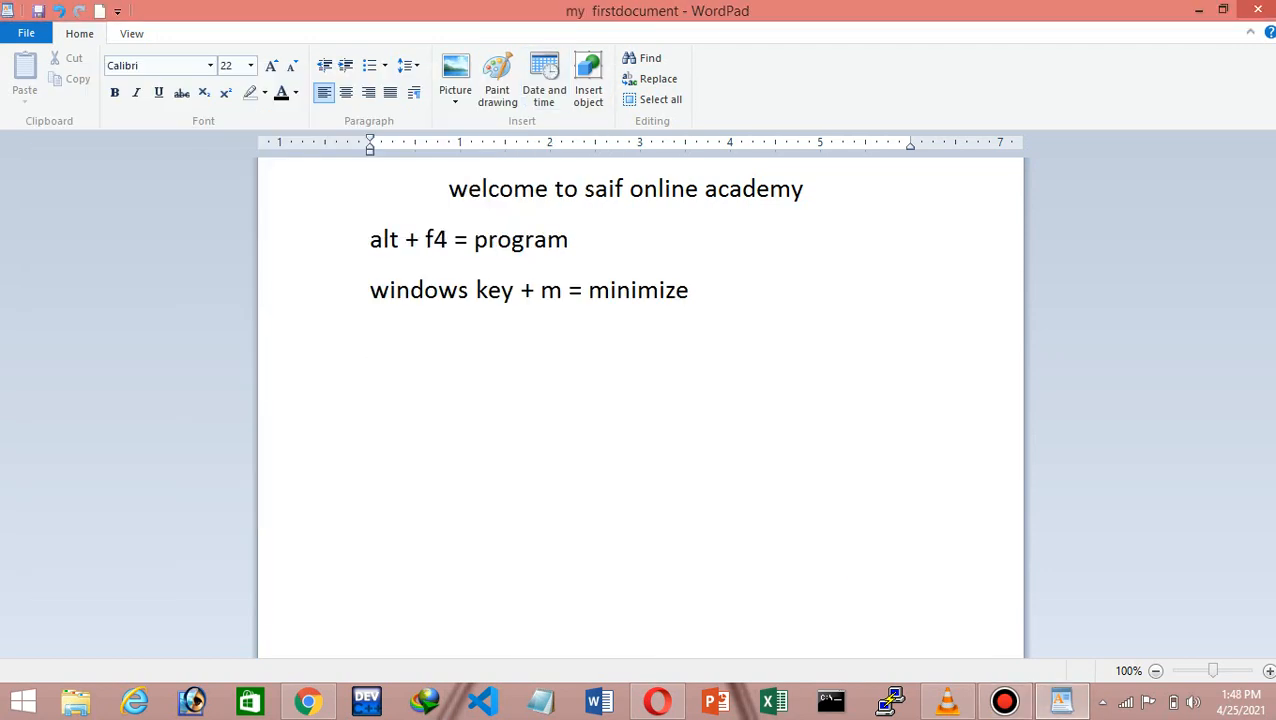
{"action": "left_click", "coordinate": [26, 33]}
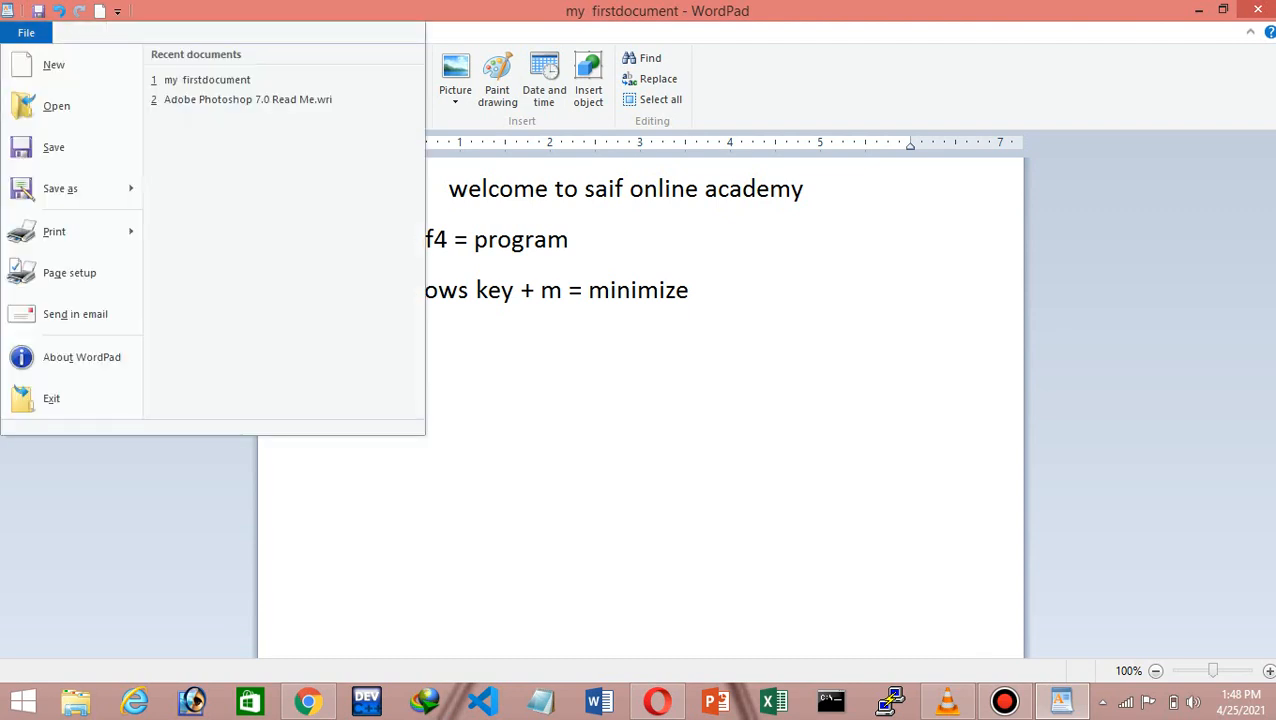
{"action": "key", "text": "Escape"}
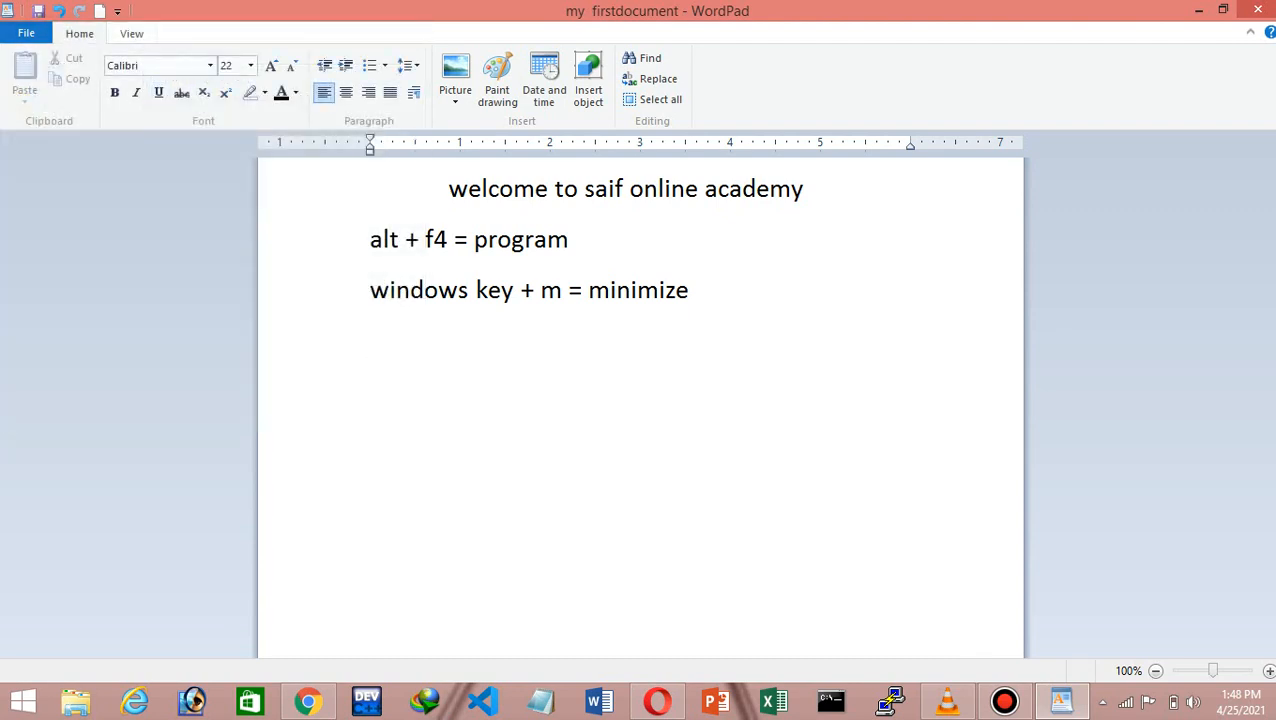
{"action": "key", "text": "alt+v"}
{"action": "key", "text": "alt+h"}
Try to change the font to Berlin Sans FB and enlarge it without any text selected
{"action": "left_click", "coordinate": [210, 66]}
{"action": "left_click", "coordinate": [140, 124]}
{"action": "left_click", "coordinate": [271, 65]}
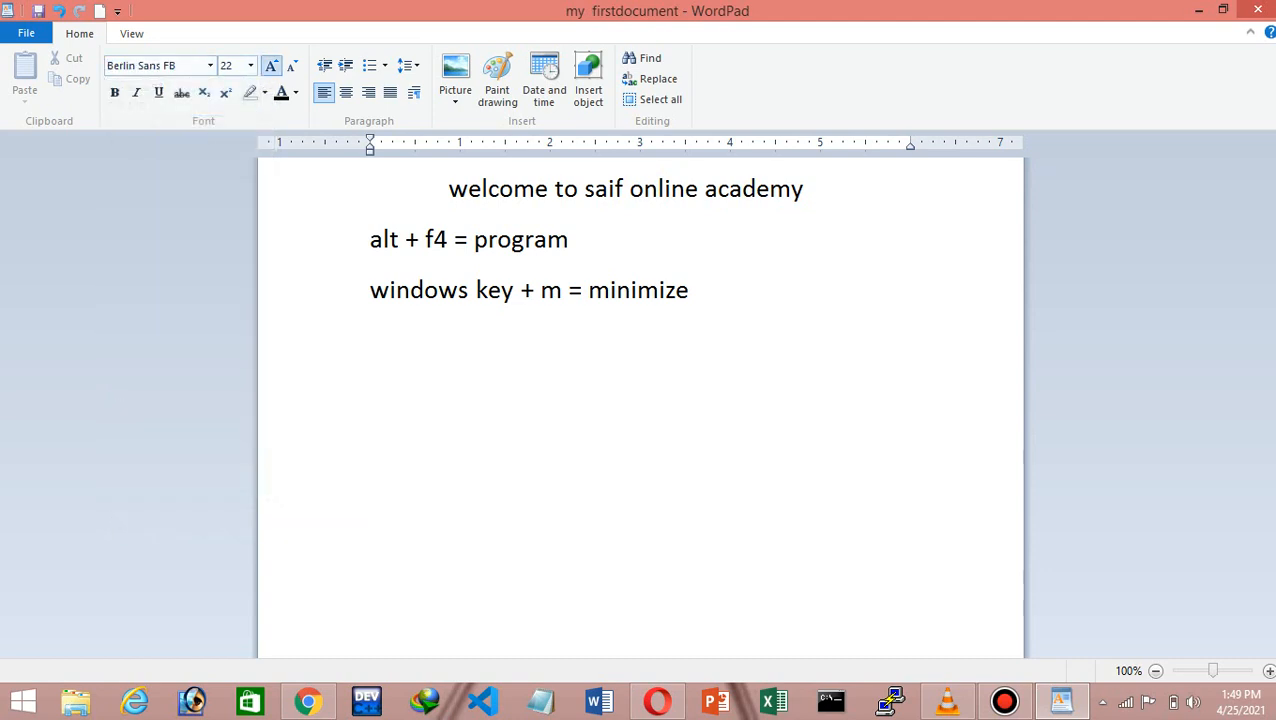
{"action": "left_click", "coordinate": [271, 65]}
Set the font of the "welcome to saif online academy" line to Franklin Gothic Demi
{"action": "left_click_drag", "start_coordinate": [809, 190], "coordinate": [448, 190]}
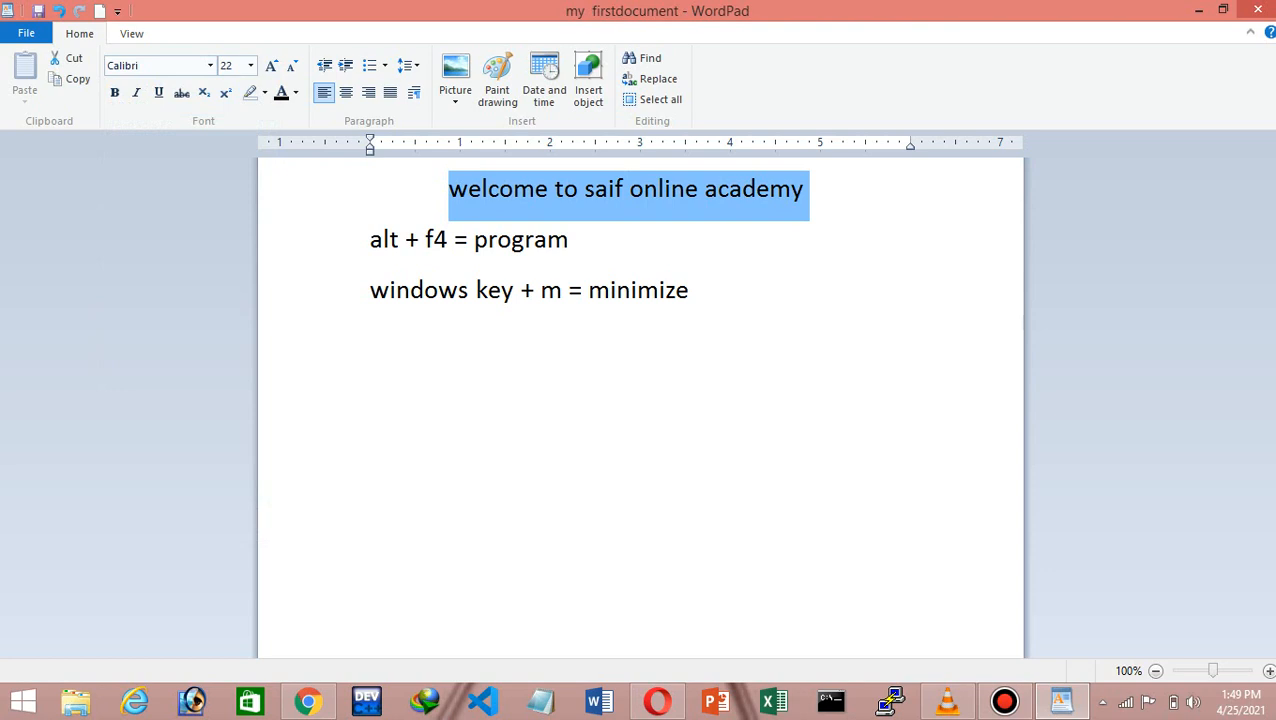
{"action": "left_click", "coordinate": [210, 66]}
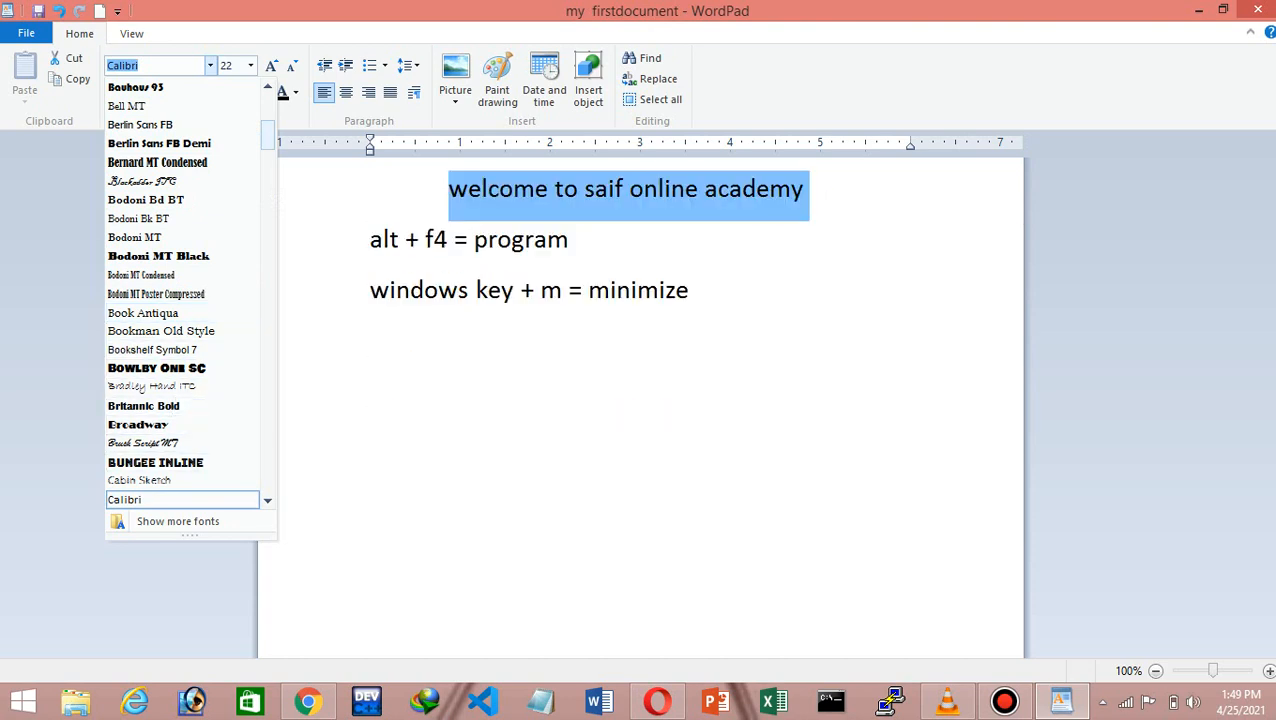
{"action": "left_click", "coordinate": [267, 460]}
{"action": "left_click", "coordinate": [267, 460]}
{"action": "left_click", "coordinate": [267, 460]}
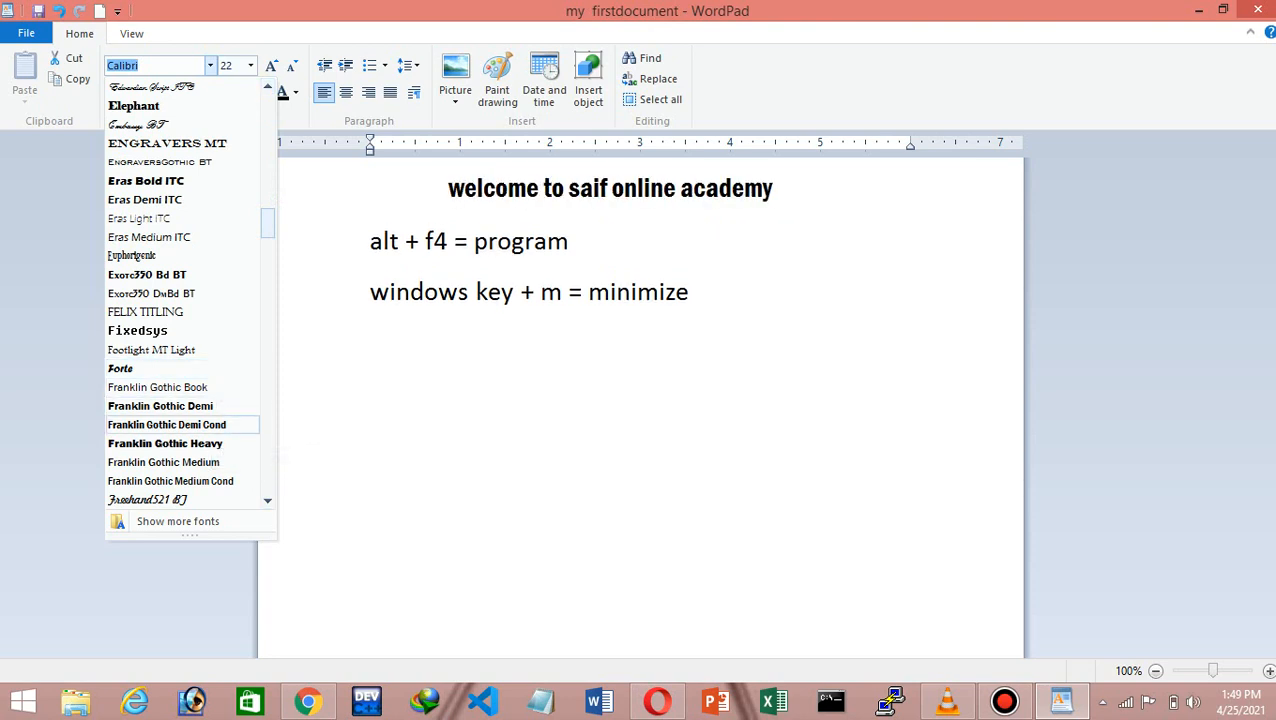
{"action": "left_click", "coordinate": [160, 405]}
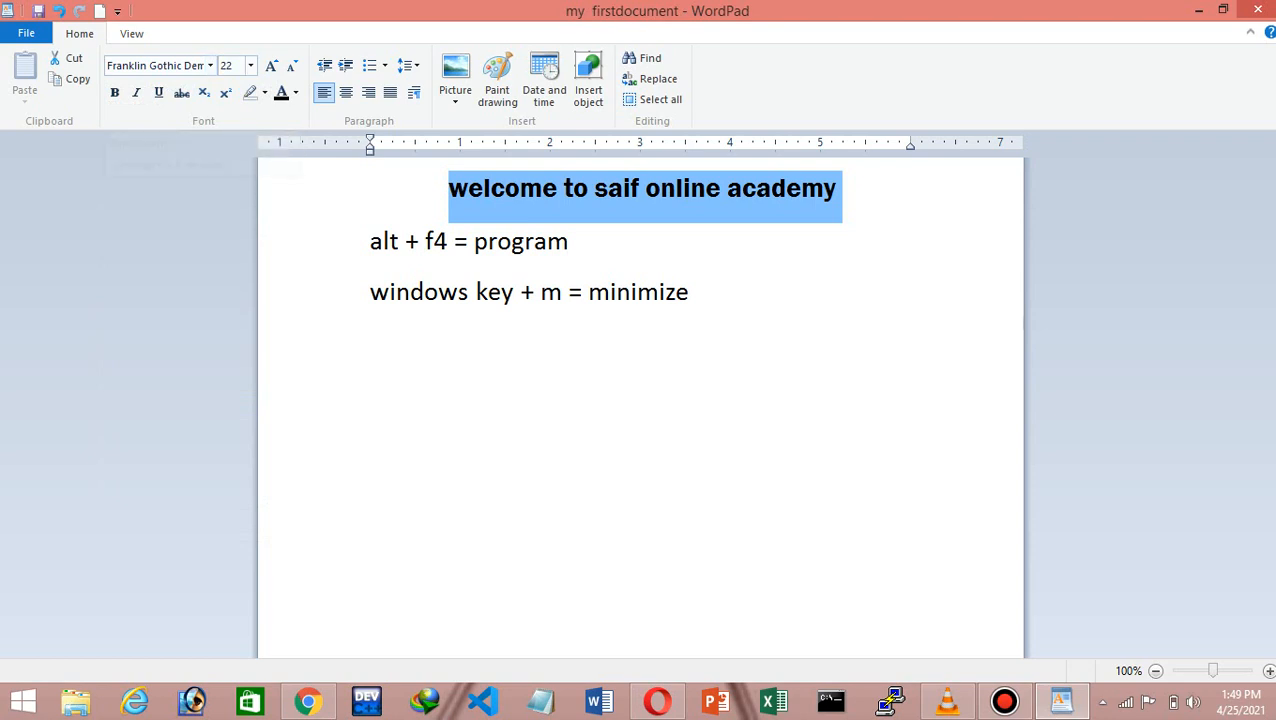
Set the font size of the selected "welcome to saif online academy" line to 24
{"action": "left_click", "coordinate": [250, 65]}
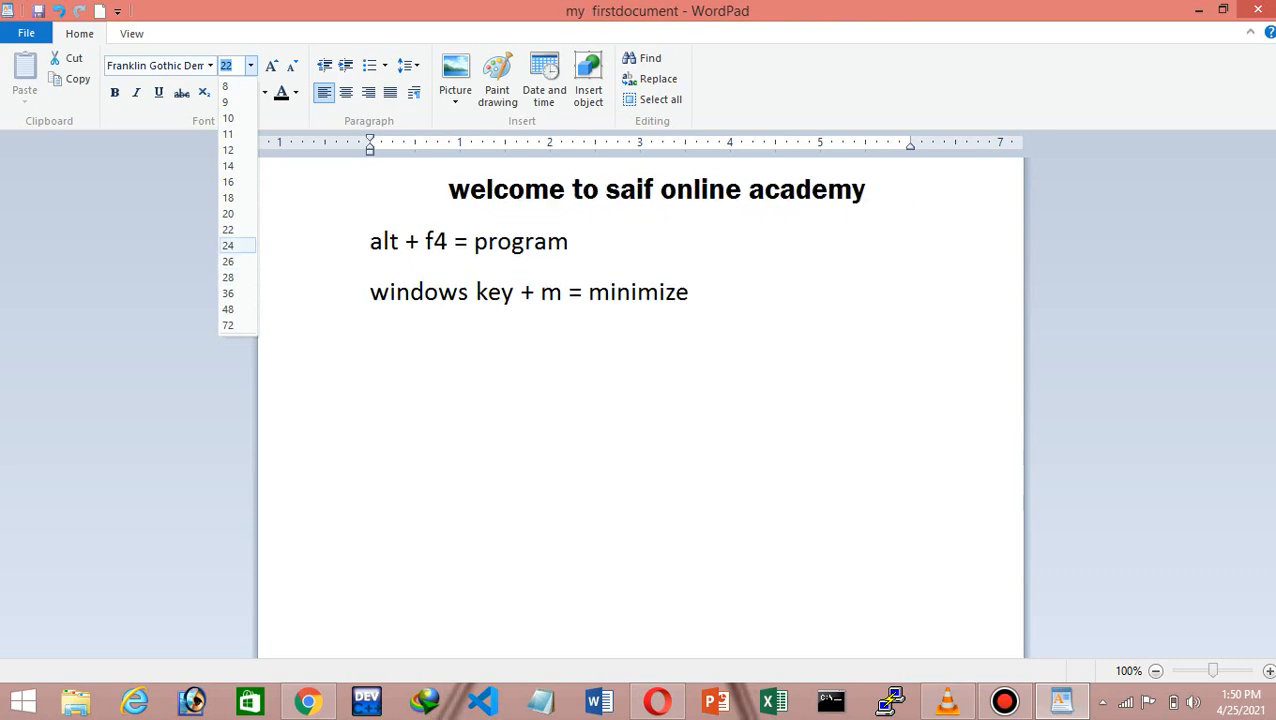
{"action": "left_click", "coordinate": [228, 245]}
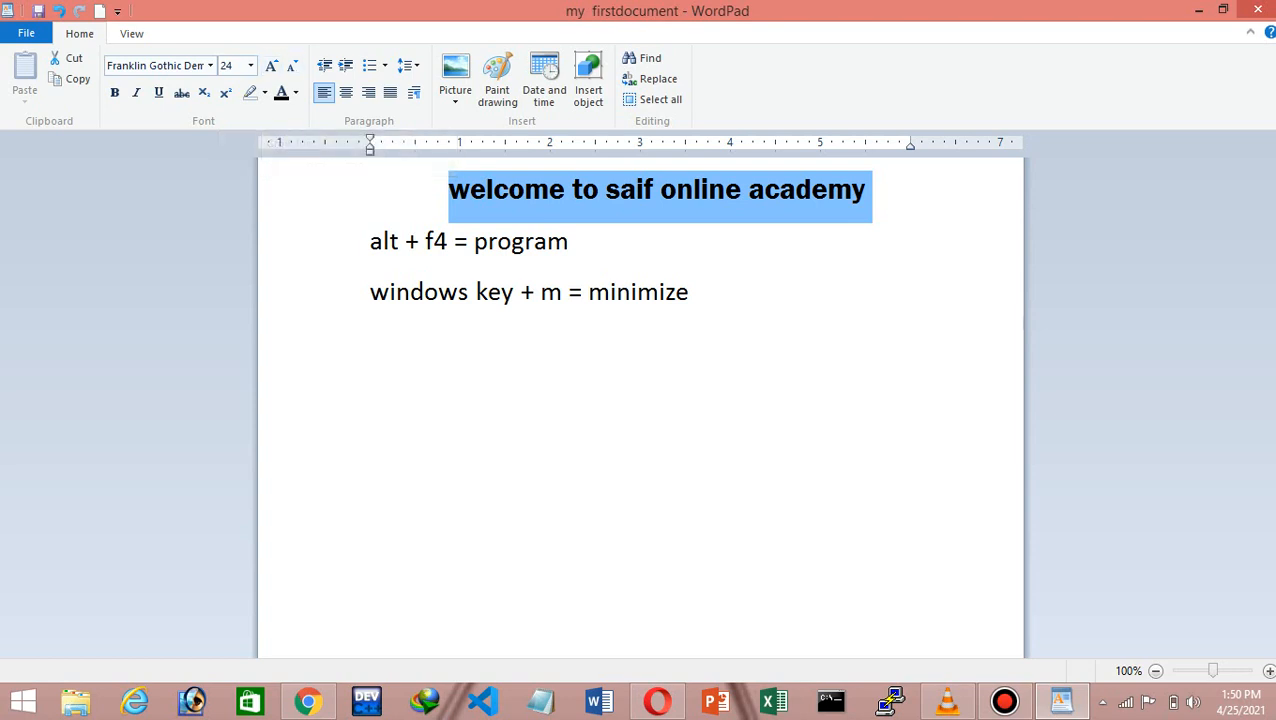
{"action": "left_click", "coordinate": [250, 65]}
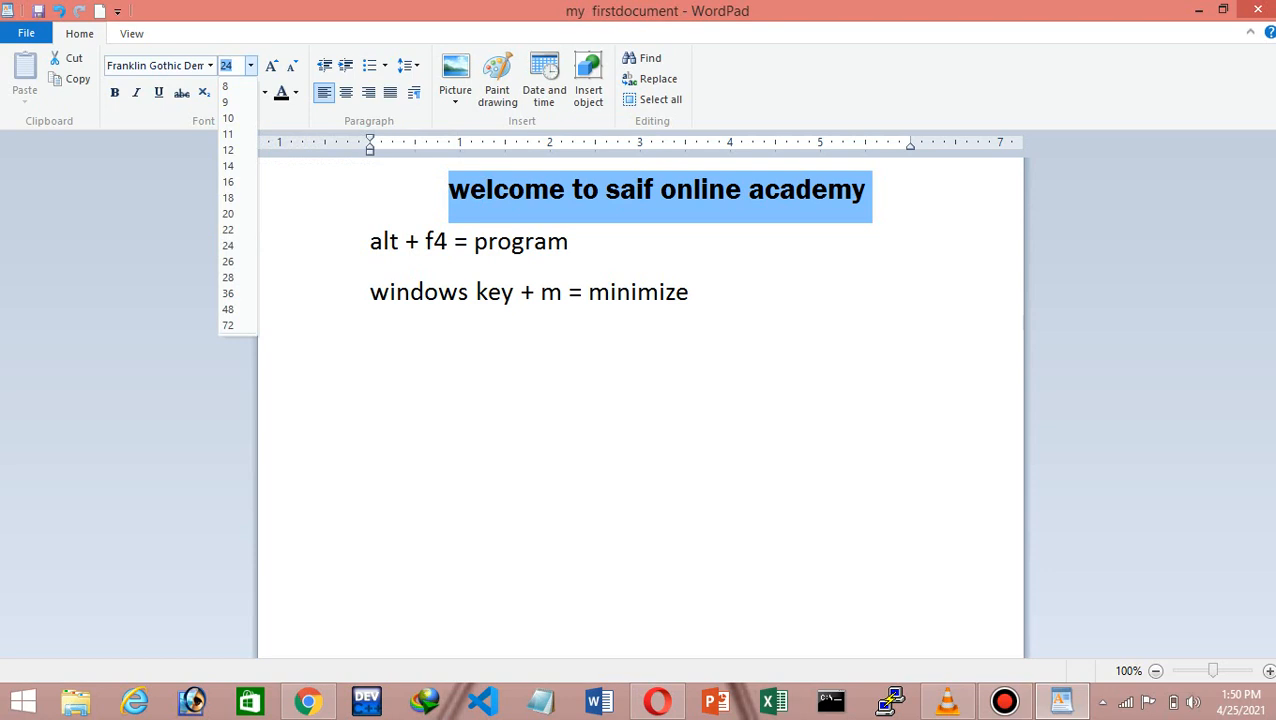
{"action": "key", "text": "Escape"}
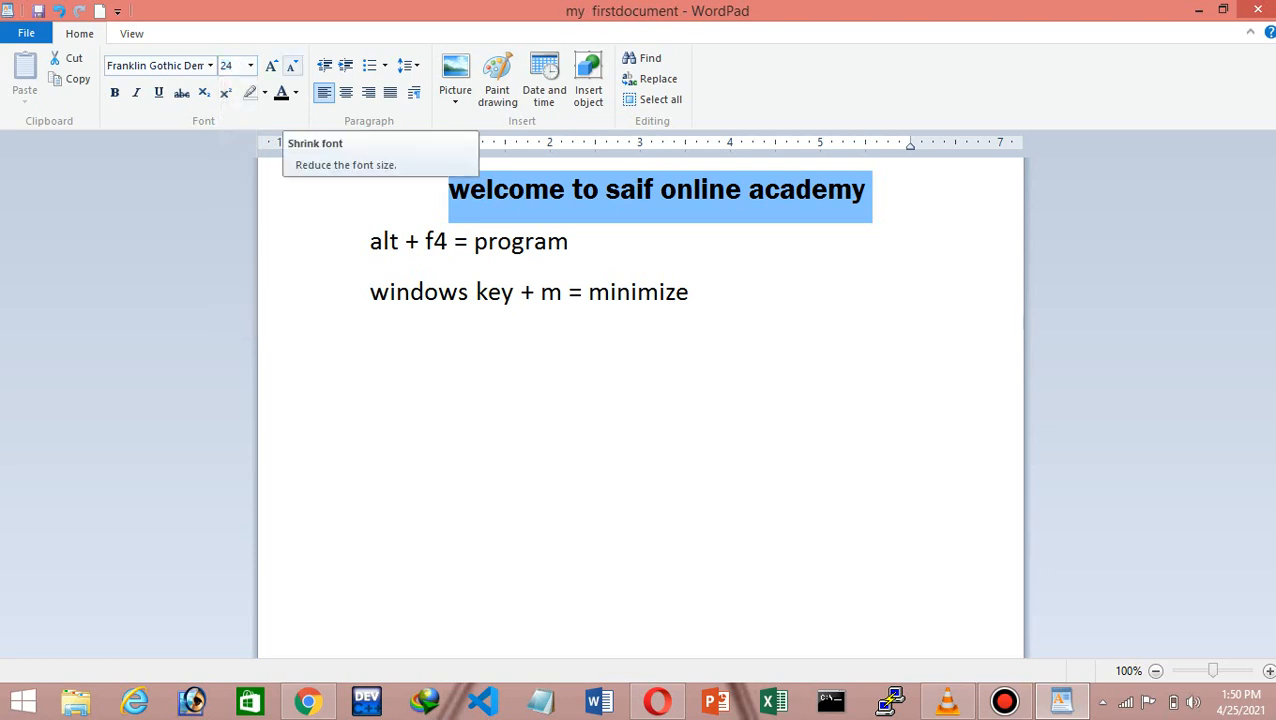
Shrink the selected welcome line's font step by step down to size 9
{"action": "left_click", "coordinate": [291, 65]}
{"action": "left_click", "coordinate": [291, 65]}
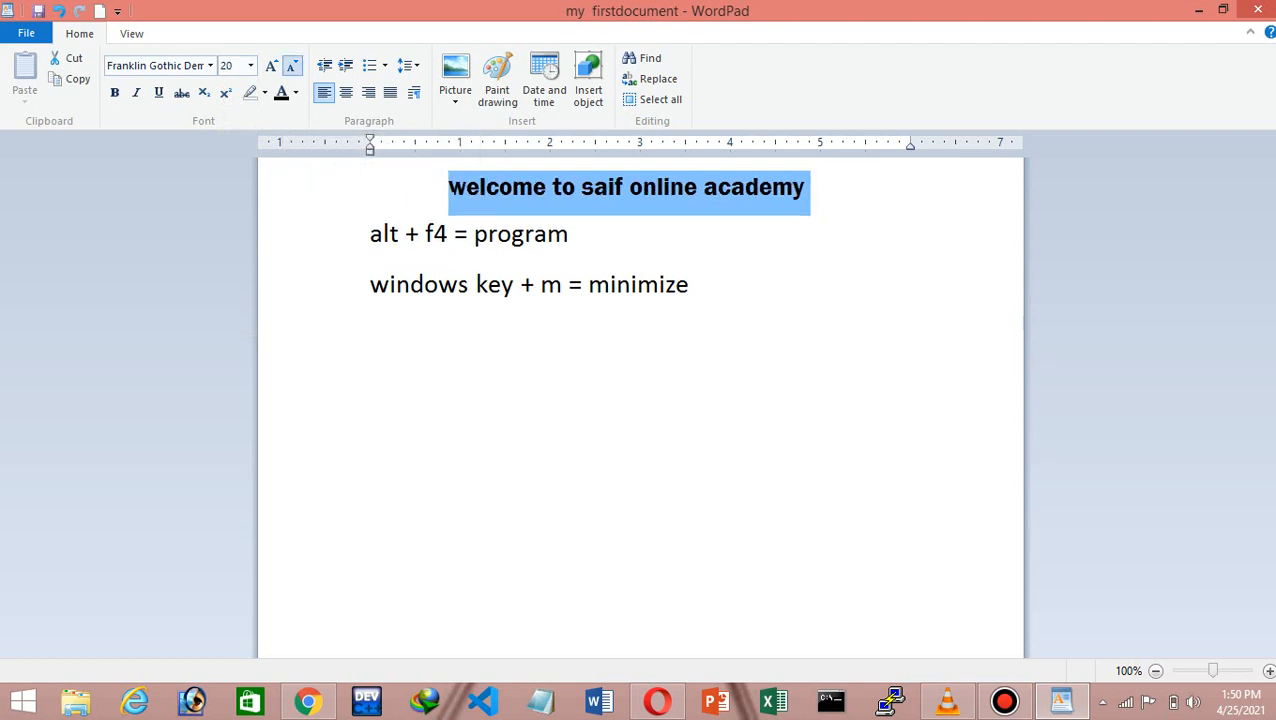
{"action": "left_click", "coordinate": [291, 65]}
{"action": "left_click", "coordinate": [291, 65]}
{"action": "left_click", "coordinate": [291, 65]}
{"action": "left_click", "coordinate": [291, 65]}
{"action": "left_click", "coordinate": [291, 65]}
{"action": "left_click", "coordinate": [291, 65]}
{"action": "left_click", "coordinate": [291, 65]}
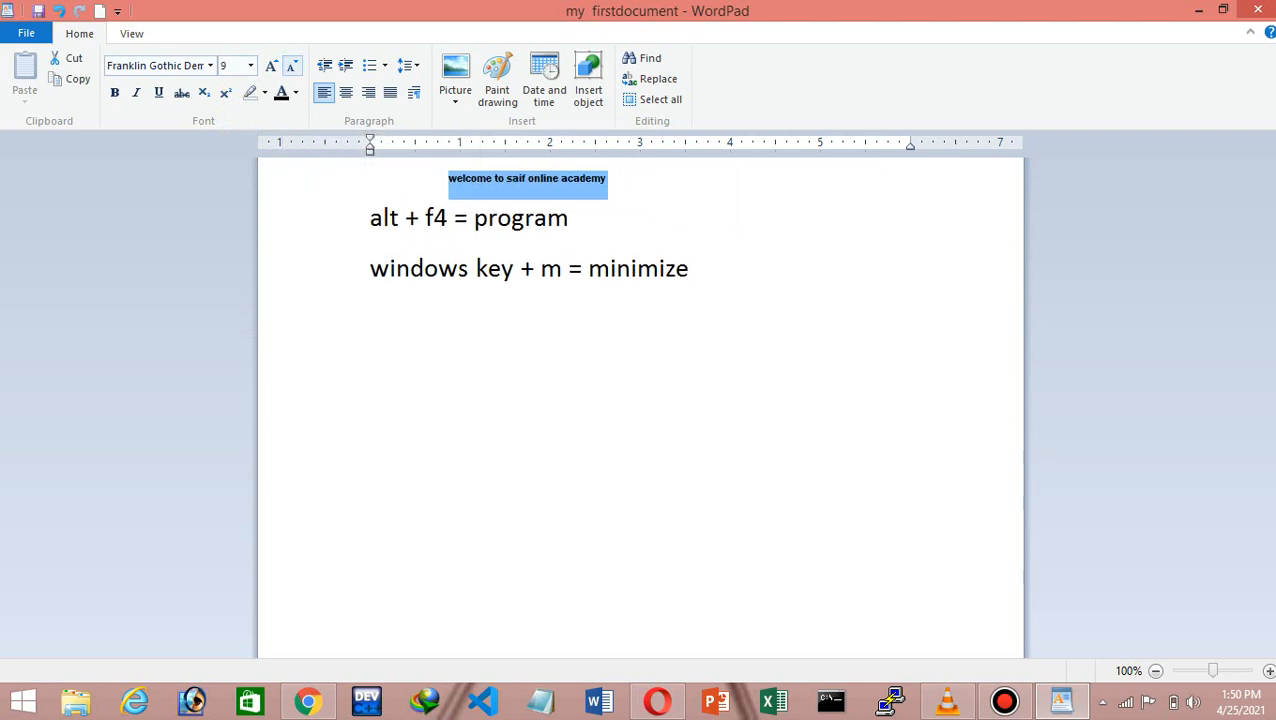
Grow the selected welcome line's font step by step up to size 28
{"action": "left_click", "coordinate": [271, 65]}
{"action": "left_click", "coordinate": [271, 65]}
{"action": "left_click", "coordinate": [271, 65]}
{"action": "left_click", "coordinate": [271, 65]}
{"action": "left_click", "coordinate": [271, 65]}
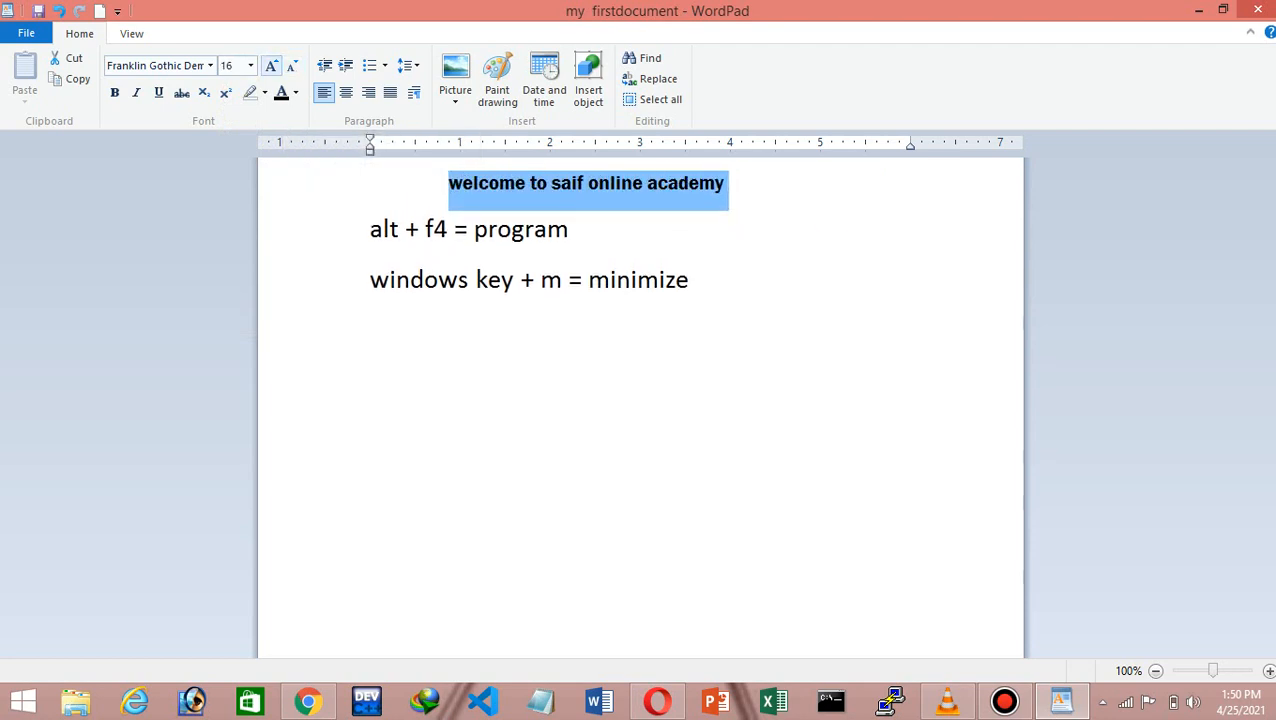
{"action": "left_click", "coordinate": [271, 65]}
{"action": "left_click", "coordinate": [271, 65]}
{"action": "left_click", "coordinate": [271, 65]}
{"action": "left_click", "coordinate": [271, 65]}
{"action": "left_click", "coordinate": [271, 65]}
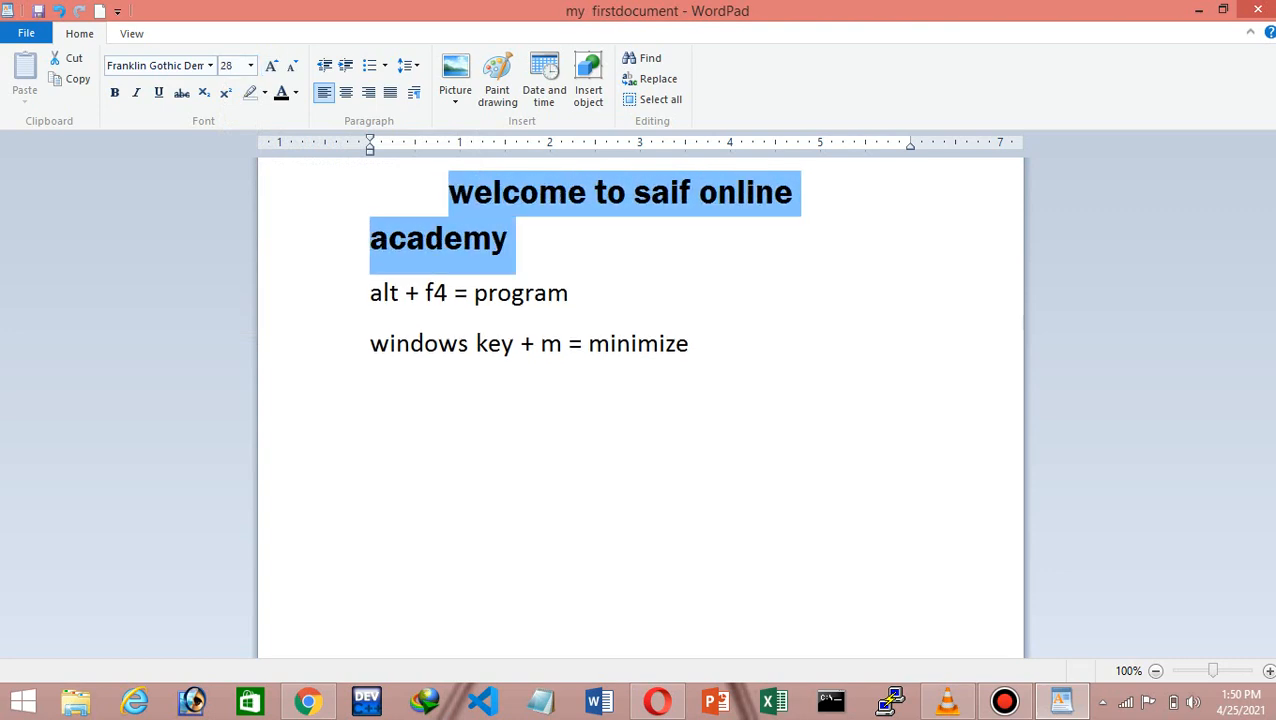
Shrink the selected welcome line's font step by step down to size 11
{"action": "left_click", "coordinate": [291, 65]}
{"action": "left_click", "coordinate": [291, 65]}
{"action": "left_click", "coordinate": [291, 65]}
{"action": "left_click", "coordinate": [291, 65]}
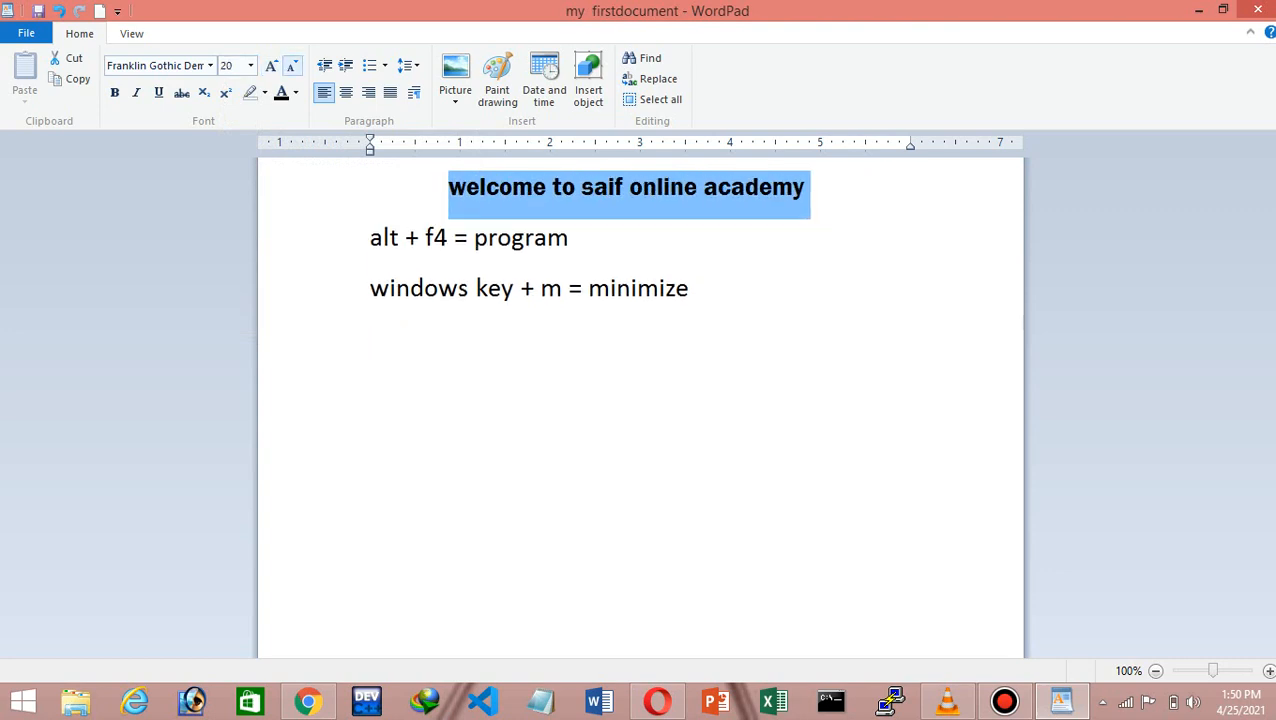
{"action": "left_click", "coordinate": [291, 65]}
{"action": "left_click", "coordinate": [291, 65]}
{"action": "left_click", "coordinate": [291, 65]}
{"action": "left_click", "coordinate": [291, 65]}
{"action": "left_click", "coordinate": [291, 65]}
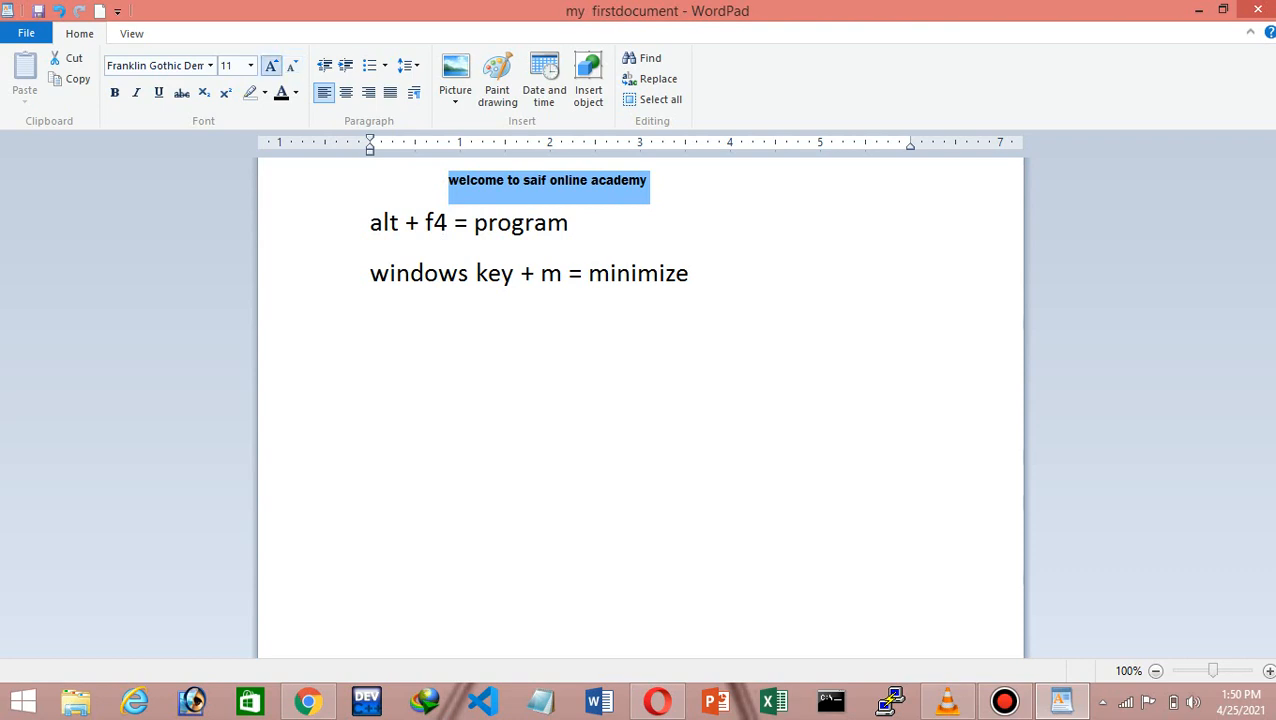
Grow the selected welcome line's font step by step and leave it at size 26
{"action": "left_click", "coordinate": [271, 65]}
{"action": "left_click", "coordinate": [271, 65]}
{"action": "left_click", "coordinate": [271, 65]}
{"action": "left_click", "coordinate": [271, 65]}
{"action": "left_click", "coordinate": [271, 65]}
{"action": "left_click", "coordinate": [271, 65]}
{"action": "left_click", "coordinate": [271, 65]}
{"action": "left_click", "coordinate": [271, 65]}
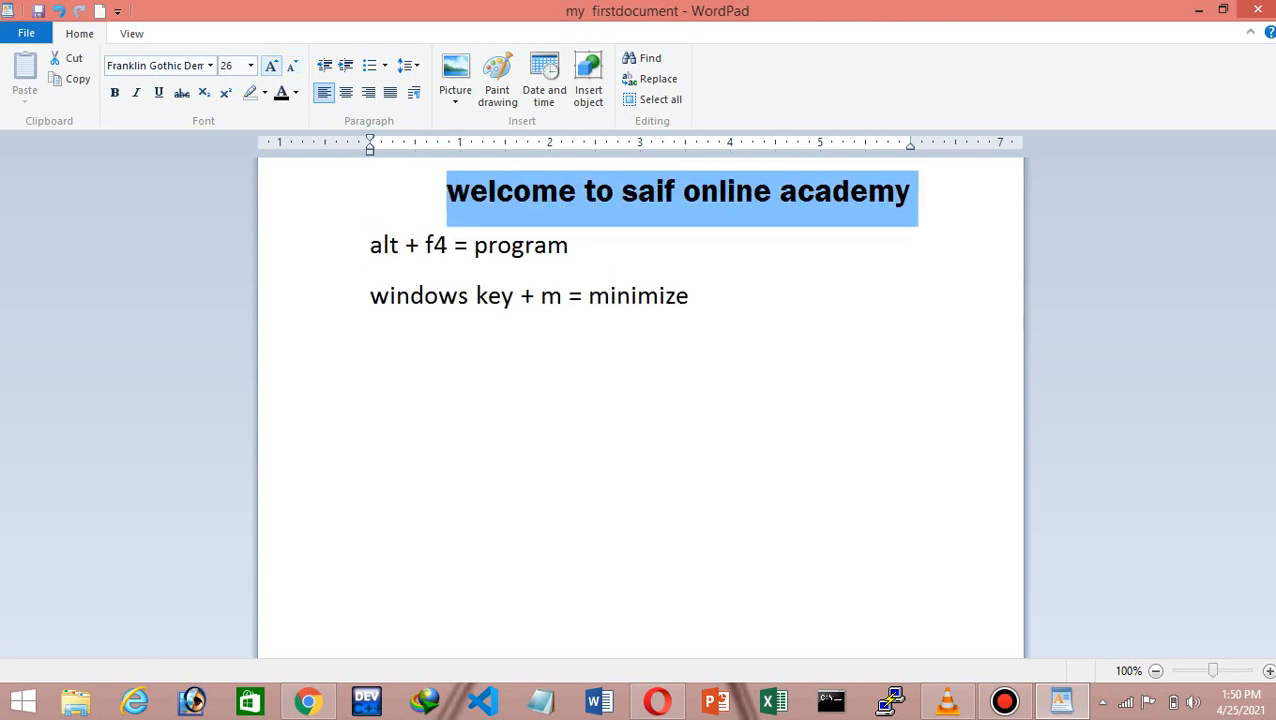
{"action": "left_click", "coordinate": [271, 65]}
{"action": "left_click", "coordinate": [291, 65]}
{"action": "left_click", "coordinate": [291, 65]}
{"action": "left_click", "coordinate": [271, 65]}
Select the entire document text and clear the selection again
{"action": "left_click", "coordinate": [370, 345]}
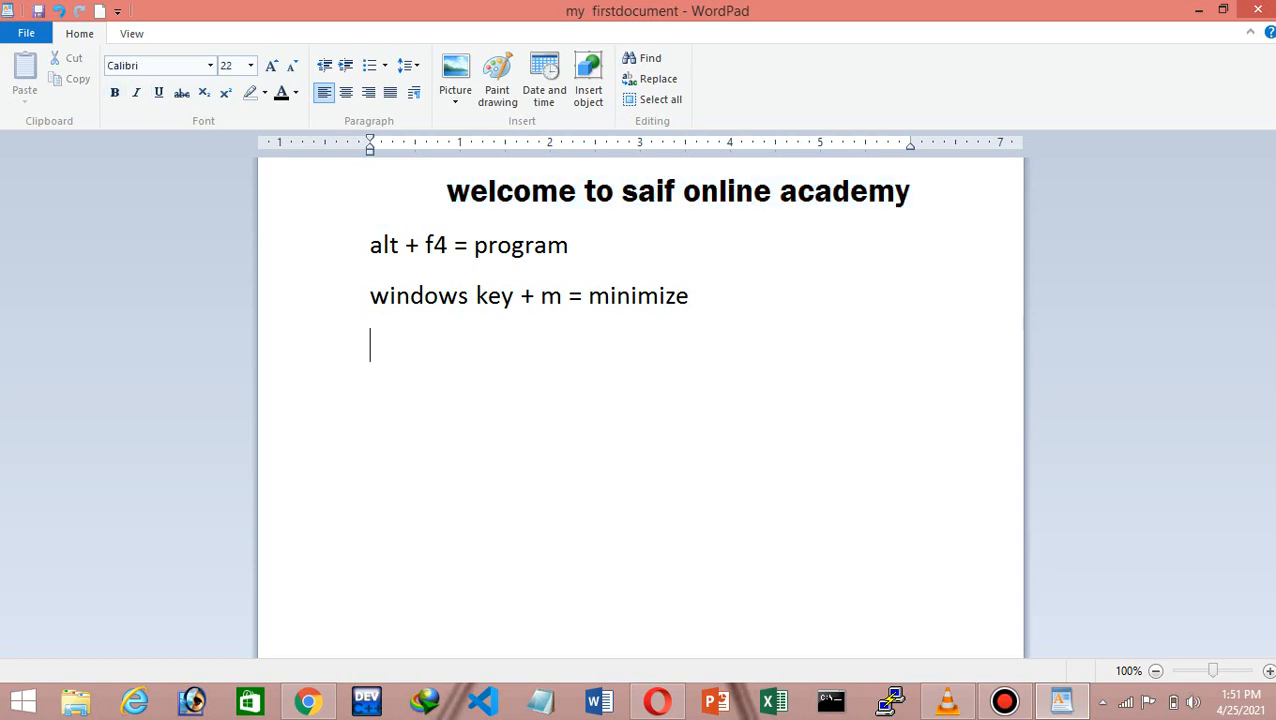
{"action": "key", "text": "ctrl+a"}
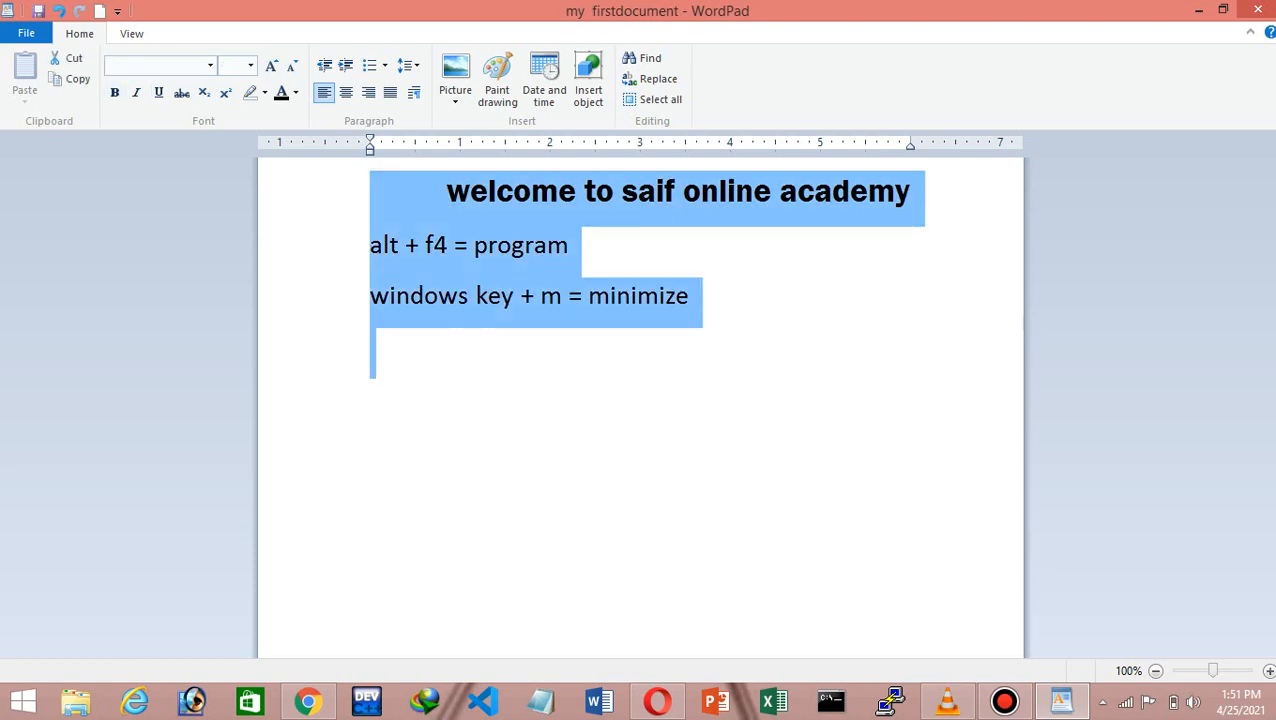
{"action": "left_click", "coordinate": [577, 245]}
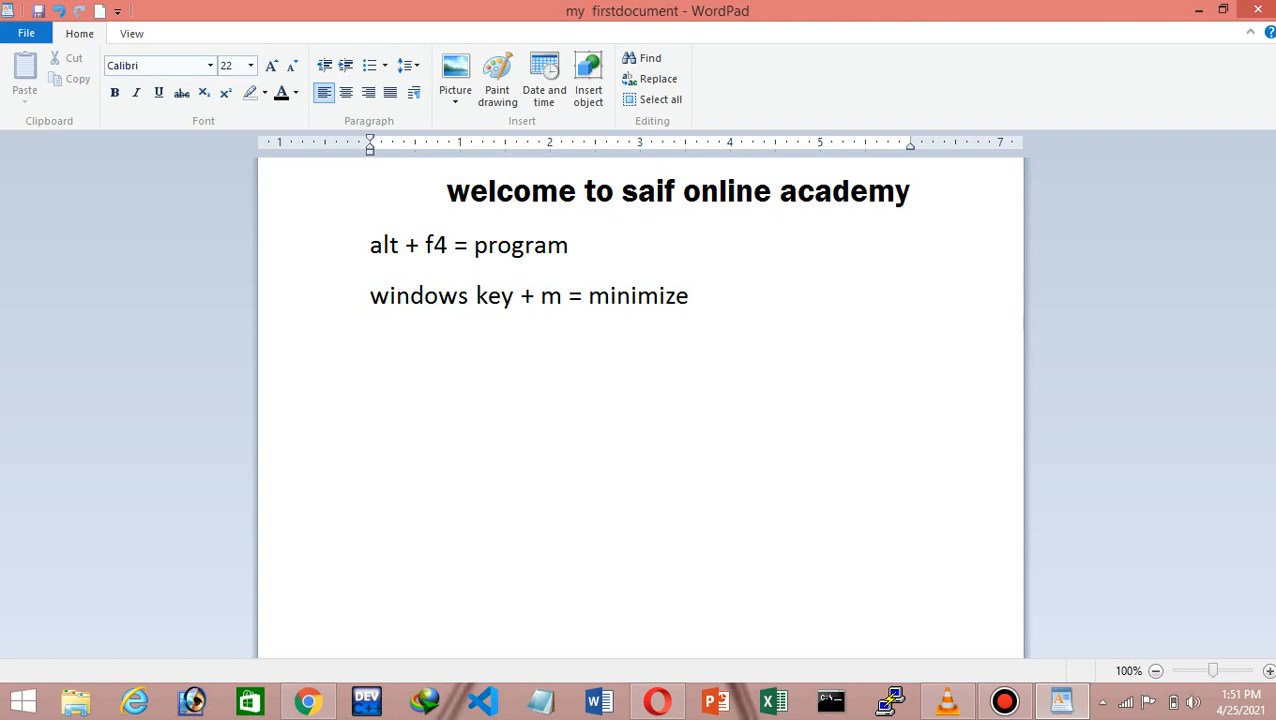
Apply bold to the entire document text and clear the selection
{"action": "key", "text": "ctrl+a"}
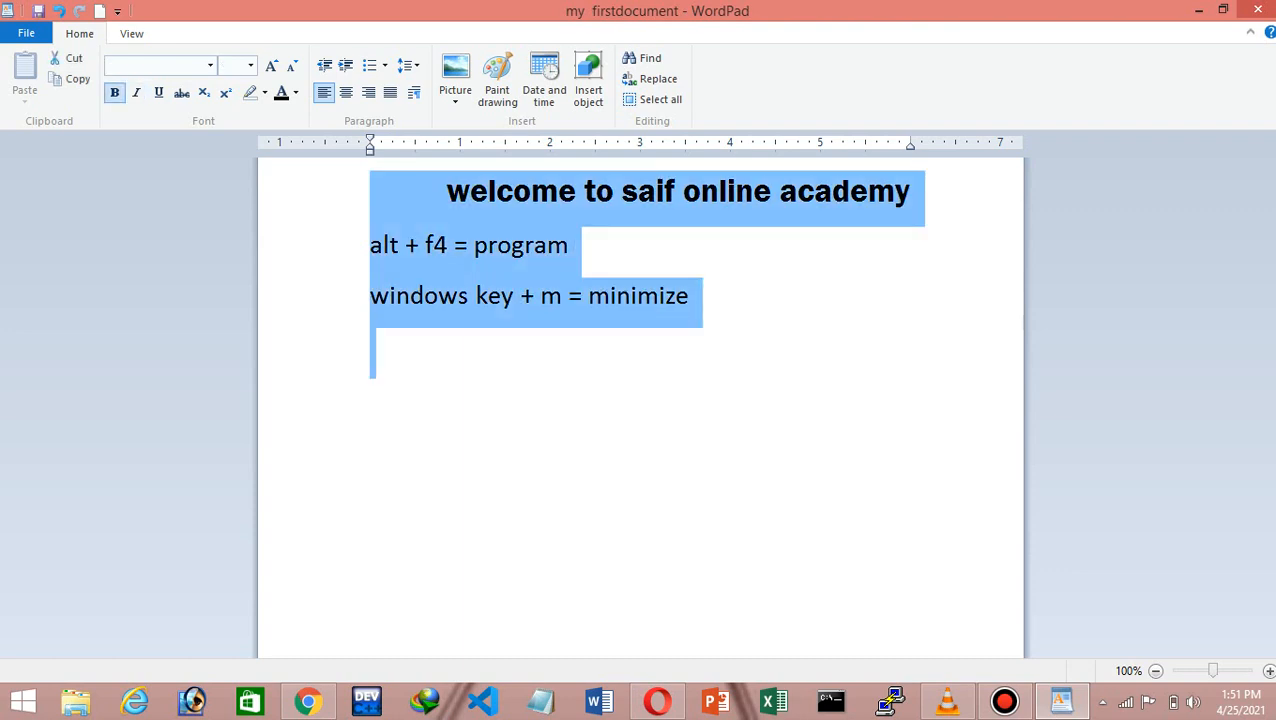
{"action": "key", "text": "ctrl+b"}
{"action": "left_click", "coordinate": [578, 245]}
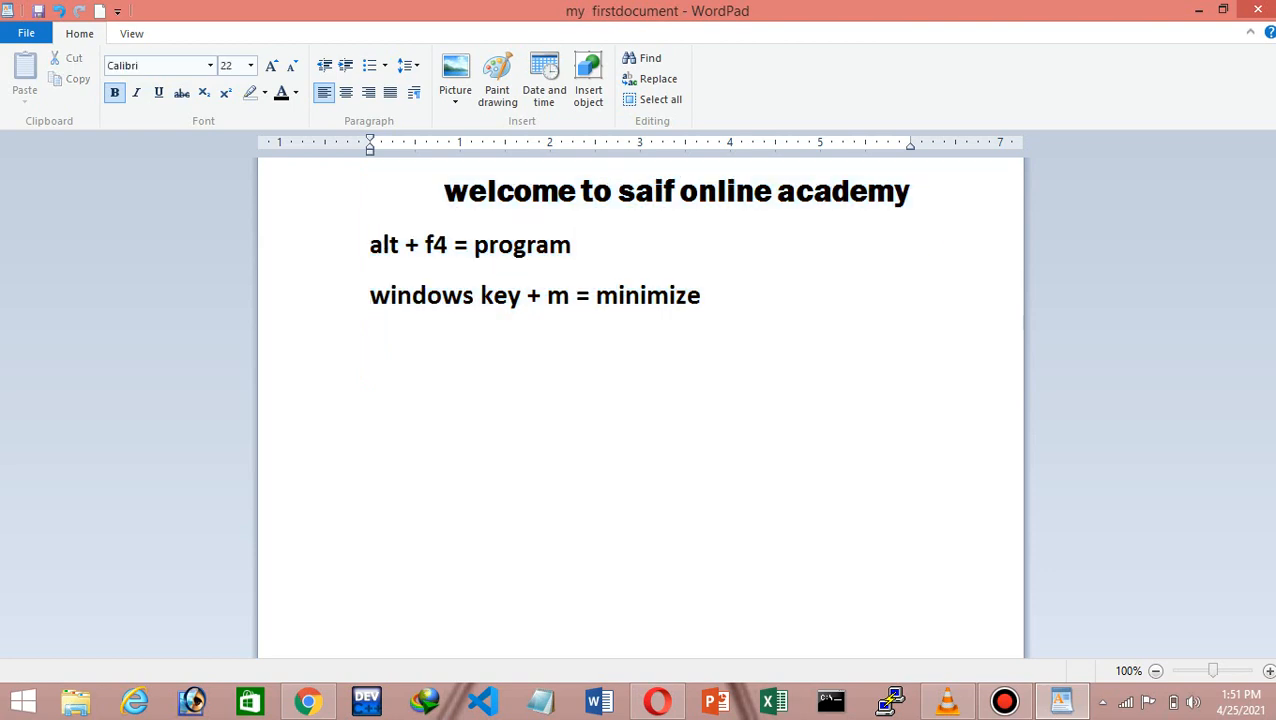
Reselect the welcome line and both shortcut lines, toggle bold off and on for them, and leave them bold
{"action": "key", "text": "ctrl+a"}
{"action": "key", "text": "shift+Right"}
{"action": "key", "text": "shift+Right"}
{"action": "key", "text": "shift+Right"}
{"action": "key", "text": "shift+Right"}
{"action": "key", "text": "shift+Right"}
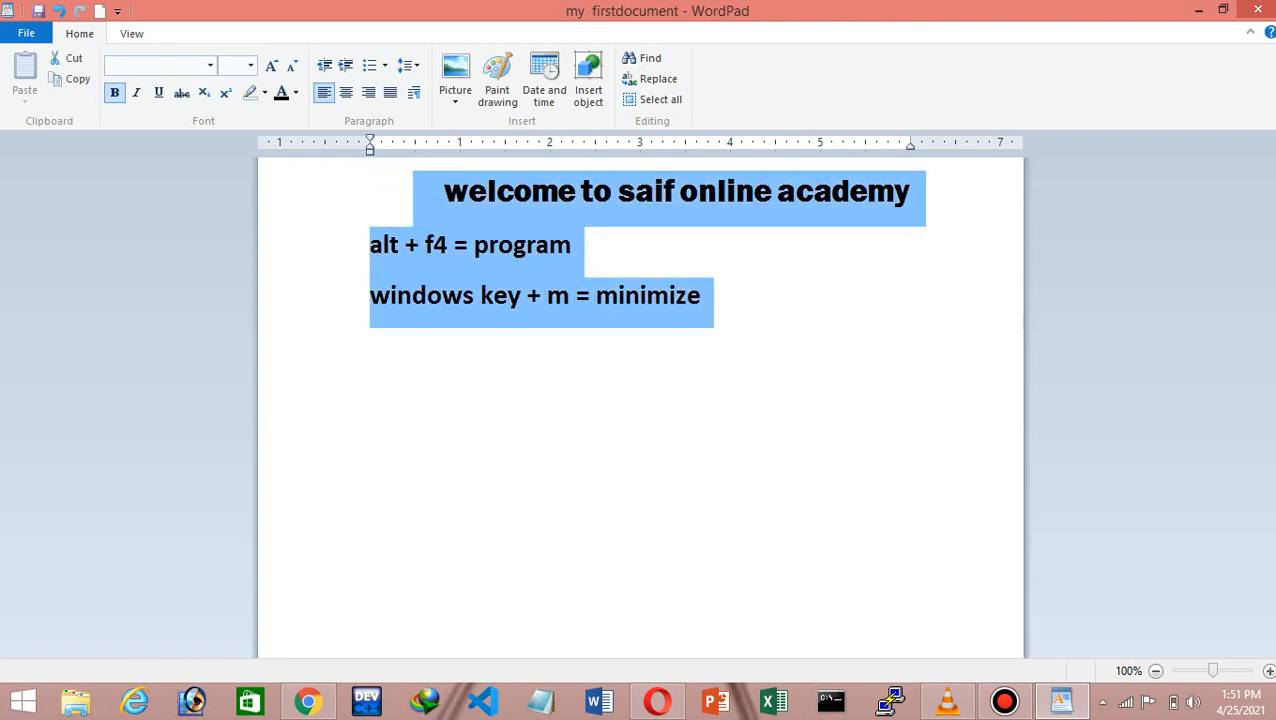
{"action": "left_click", "coordinate": [412, 195]}
{"action": "left_click_drag", "start_coordinate": [716, 300], "coordinate": [370, 194]}
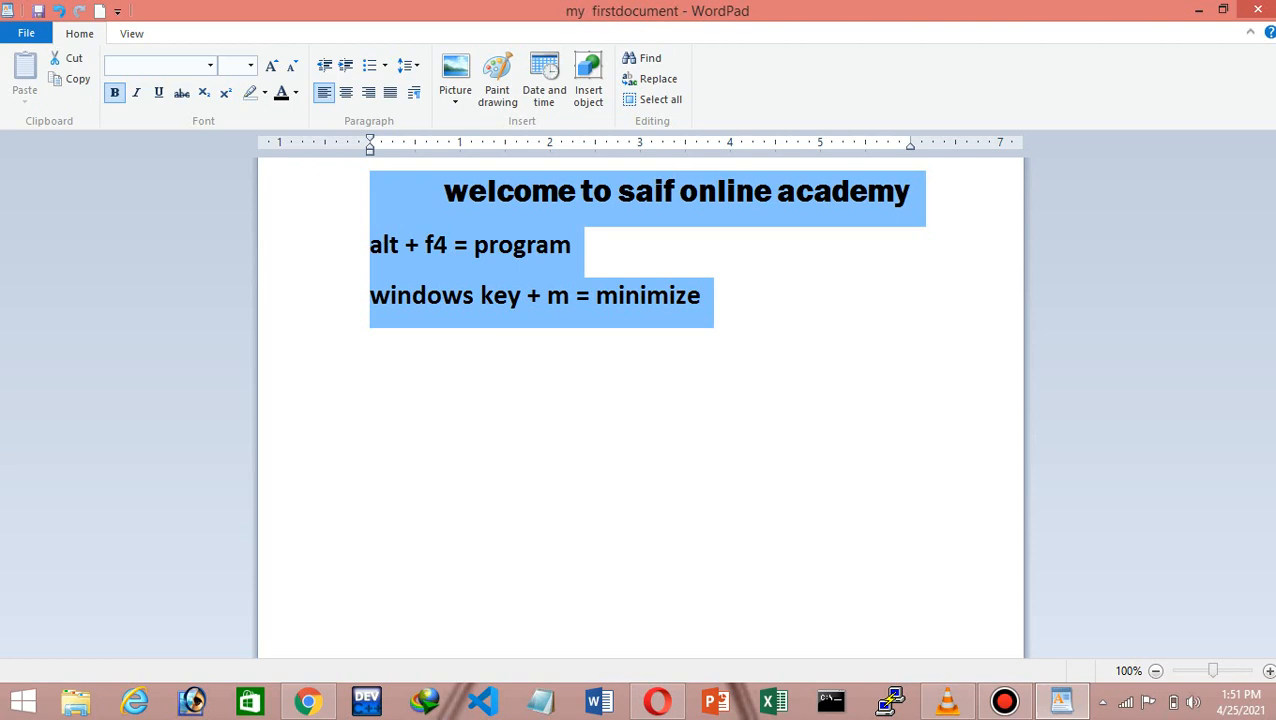
{"action": "left_click_drag", "start_coordinate": [718, 300], "coordinate": [388, 196]}
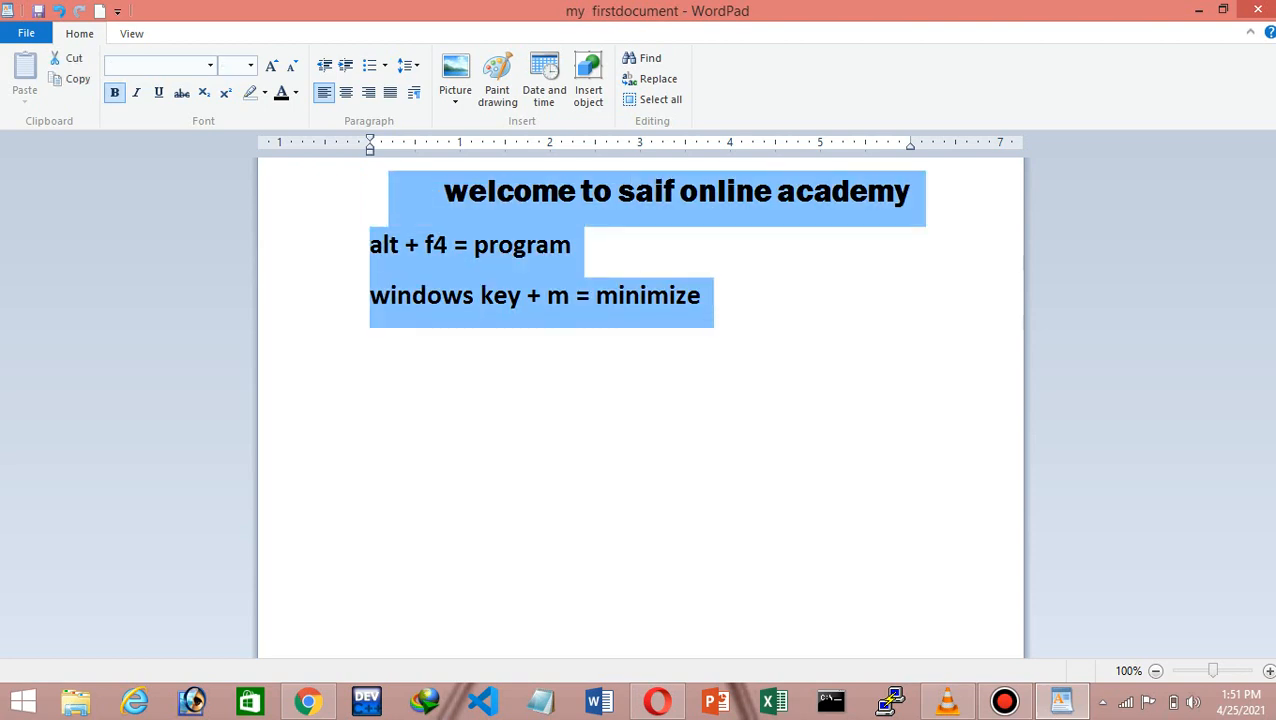
{"action": "key", "text": "ctrl+b"}
{"action": "key", "text": "ctrl+b"}
{"action": "key", "text": "ctrl+b"}
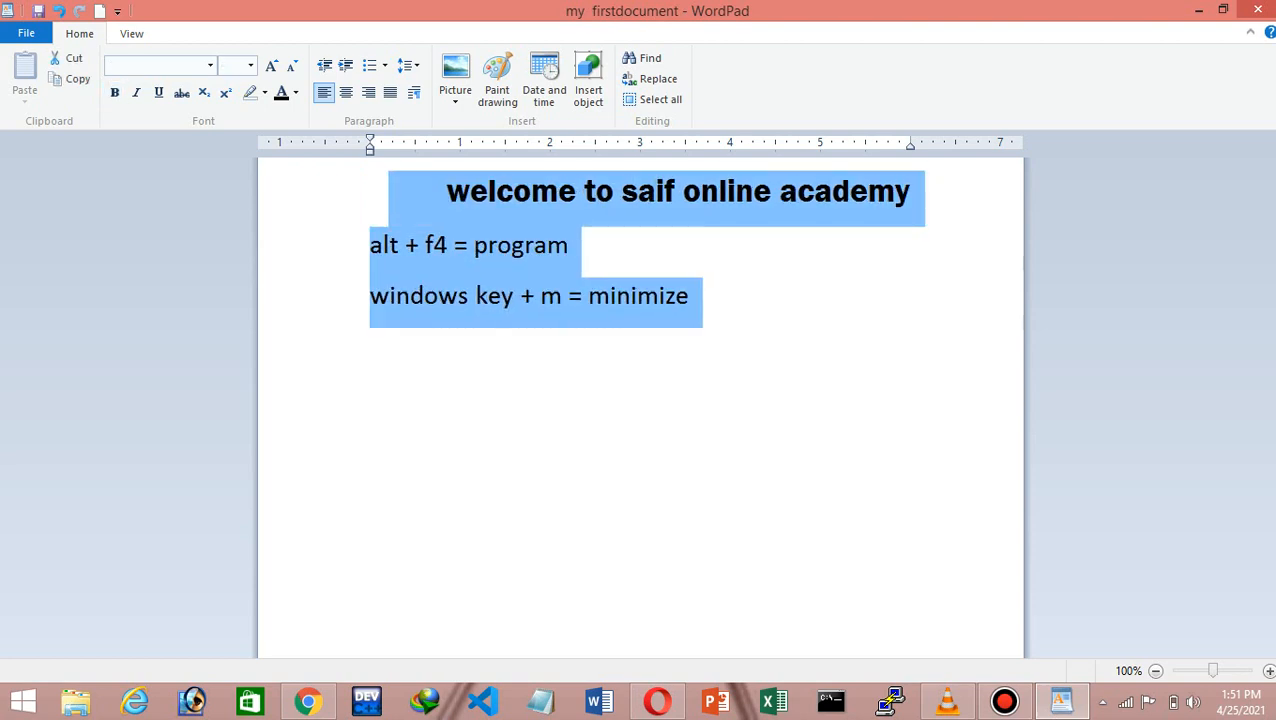
{"action": "key", "text": "ctrl+b"}
{"action": "left_click", "coordinate": [710, 298]}
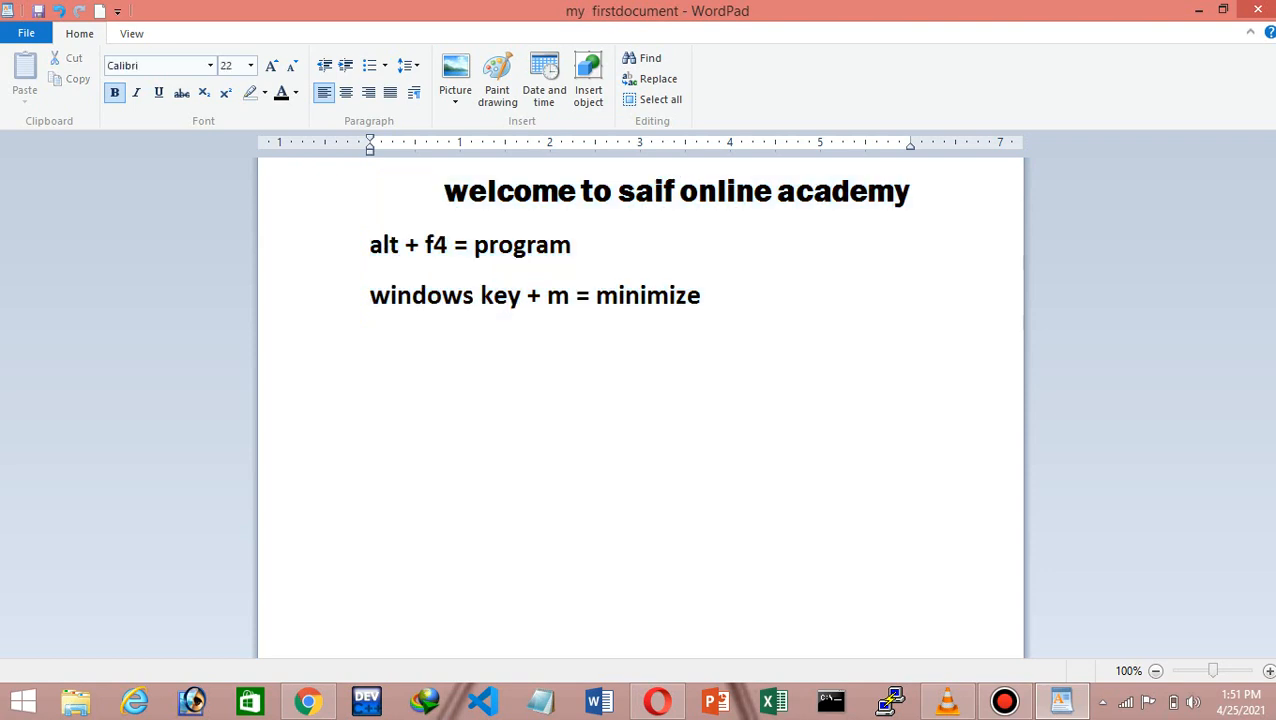
Add a new line reading "ctrl + b = font bold" below the windows key line
{"action": "key", "text": "Return"}
{"action": "type", "text": "ctrl + b = fonmt"}
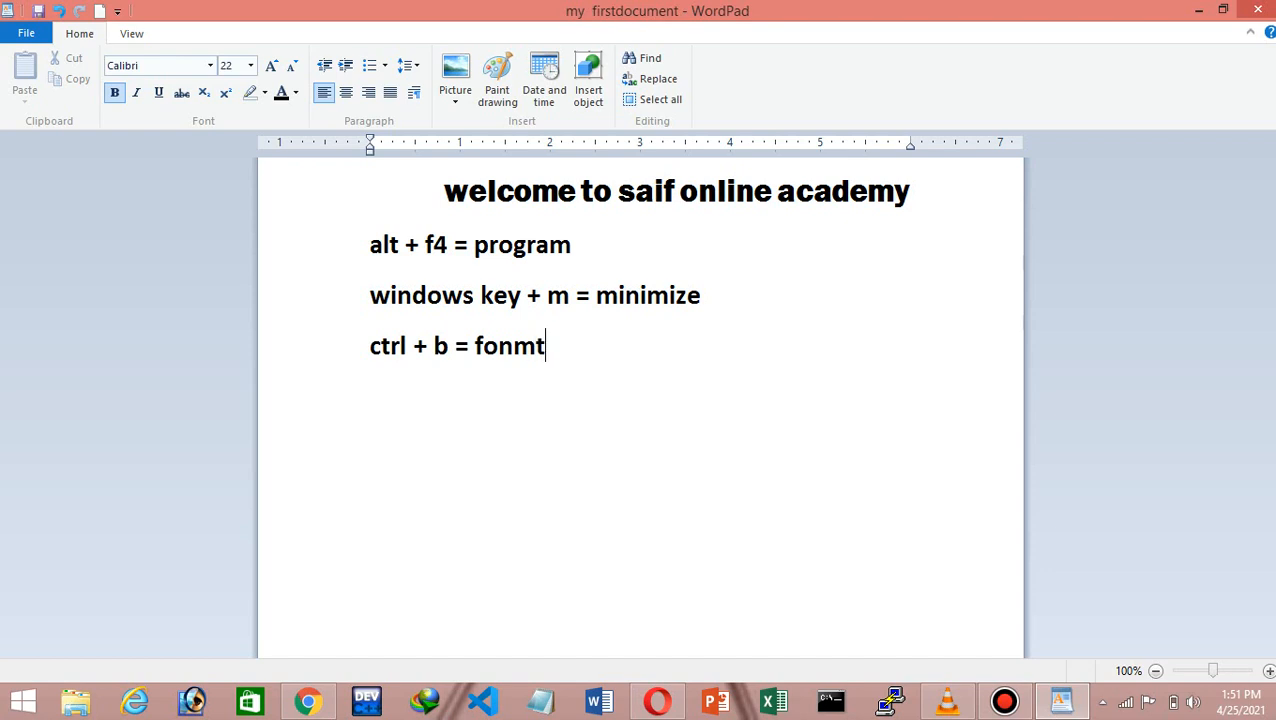
{"action": "key", "text": "BackSpace"}
{"action": "key", "text": "BackSpace"}
{"action": "type", "text": "t bold"}
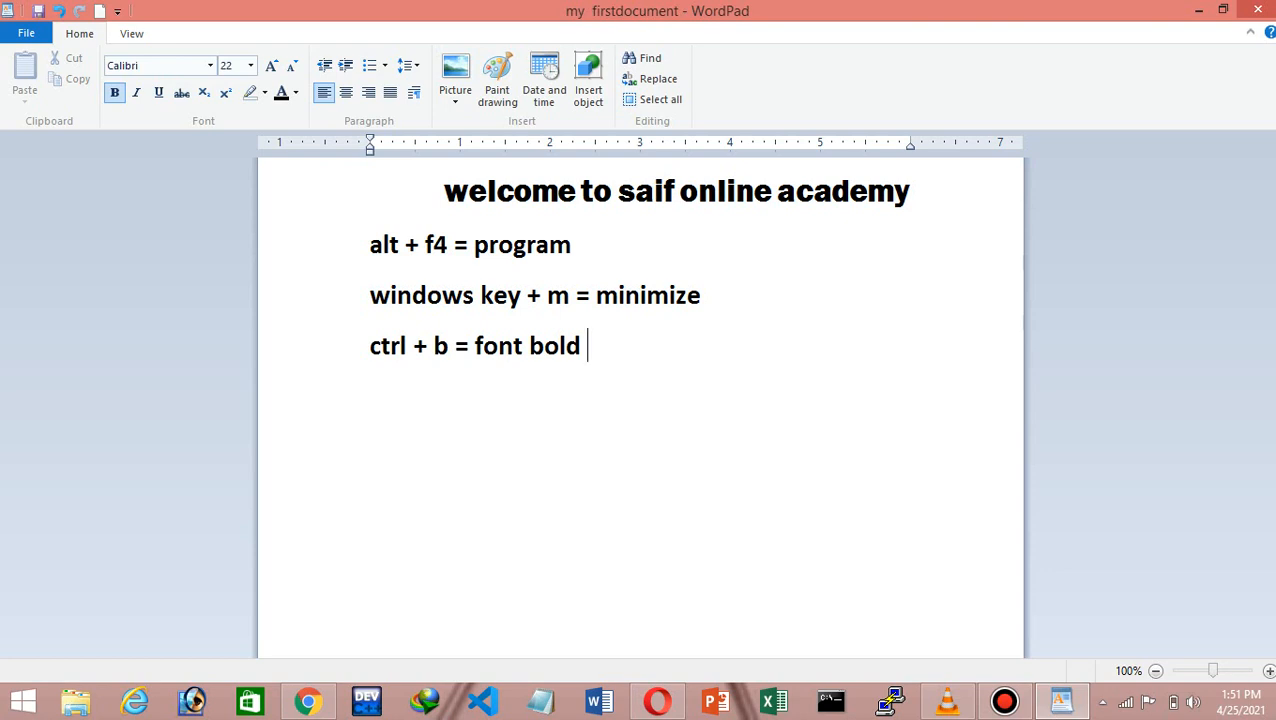
Remove bold from the three shortcut lines and delete three leading spaces before the welcome heading
{"action": "left_click_drag", "start_coordinate": [590, 347], "coordinate": [372, 246]}
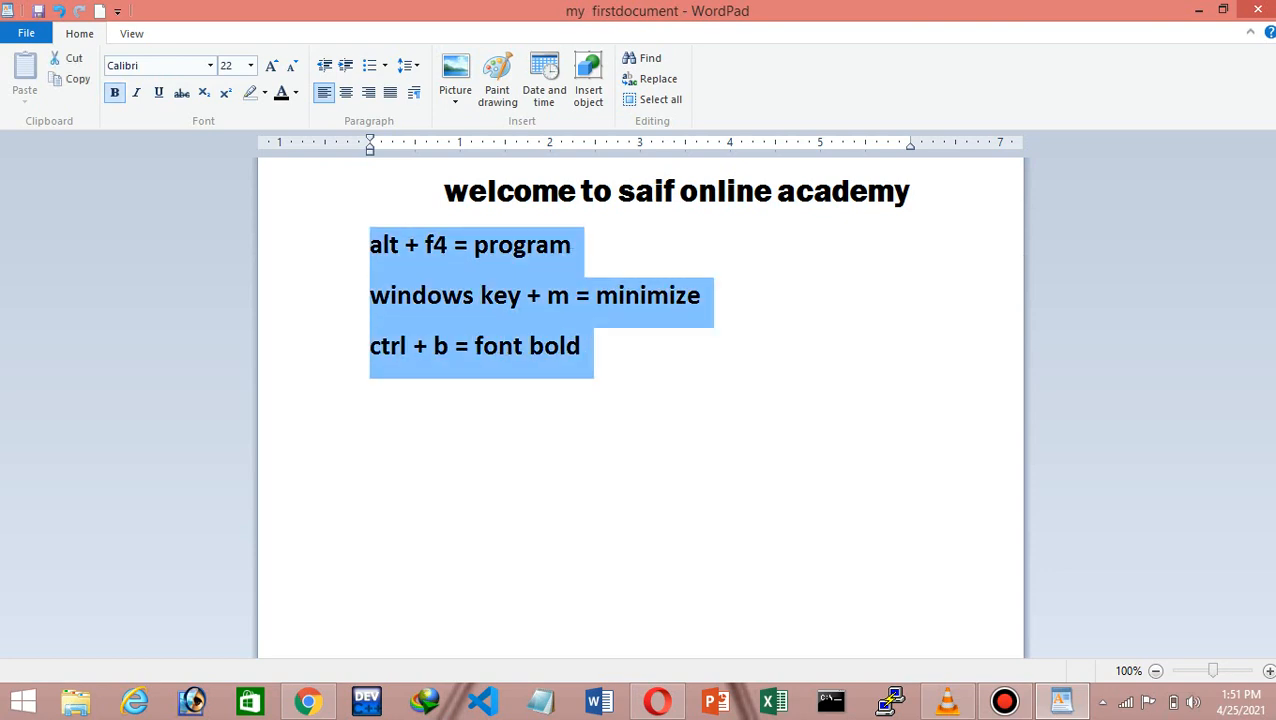
{"action": "key", "text": "ctrl+b"}
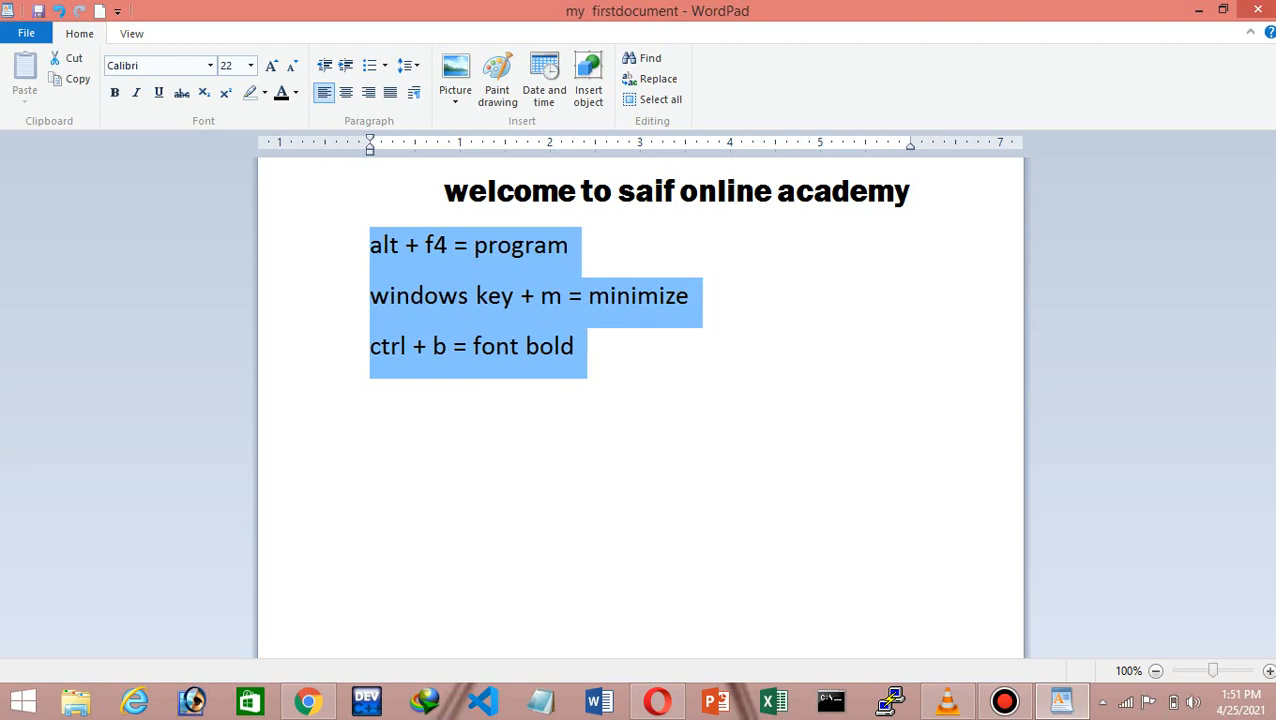
{"action": "left_click", "coordinate": [438, 191]}
{"action": "key", "text": "BackSpace"}
{"action": "key", "text": "BackSpace"}
{"action": "key", "text": "BackSpace"}
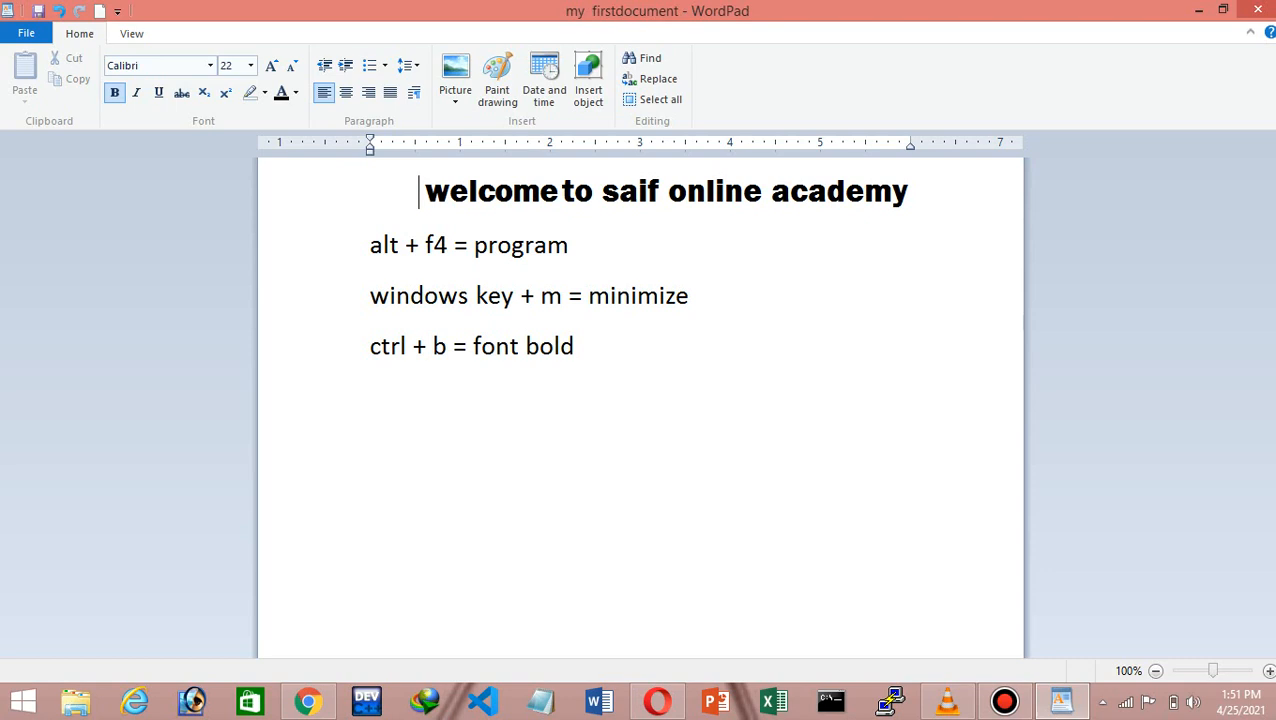
Select the welcome heading and all shortcut lines and toggle italic on and off, leaving them non-italic
{"action": "left_click", "coordinate": [582, 346]}
{"action": "left_click_drag", "start_coordinate": [582, 346], "coordinate": [371, 192]}
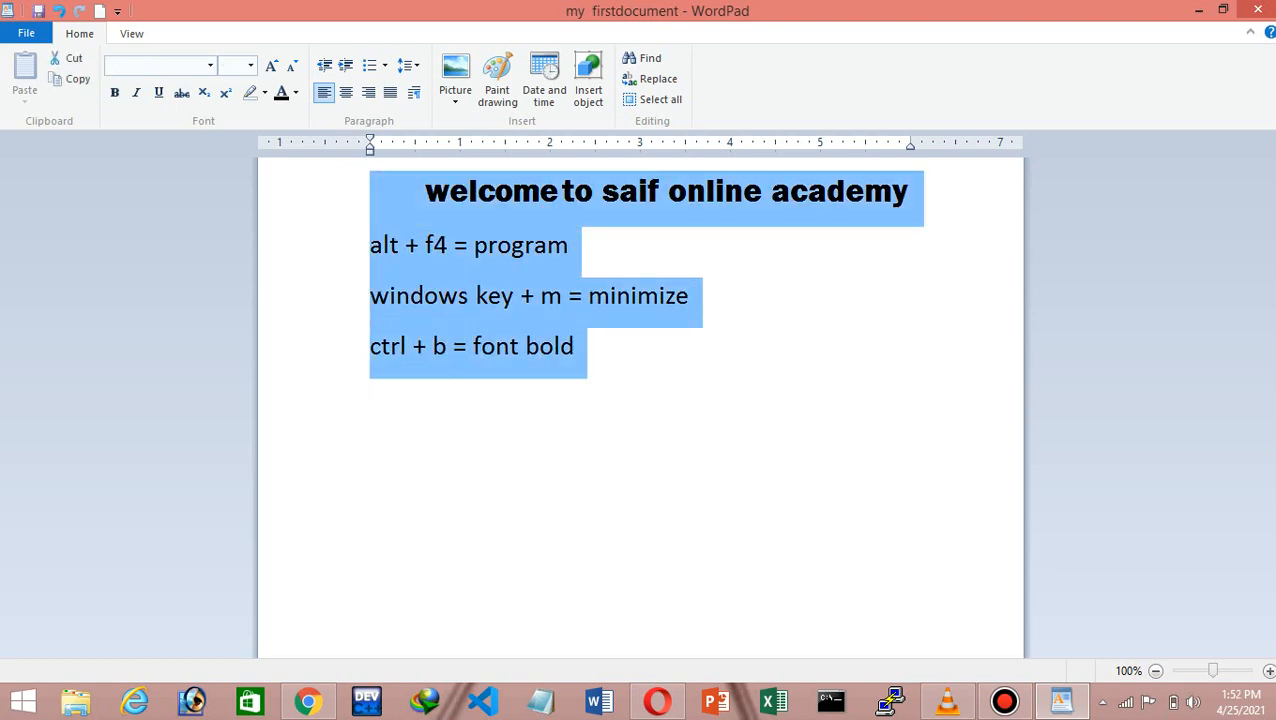
{"action": "left_click", "coordinate": [584, 346]}
{"action": "left_click_drag", "start_coordinate": [584, 346], "coordinate": [371, 192]}
{"action": "left_click", "coordinate": [136, 92]}
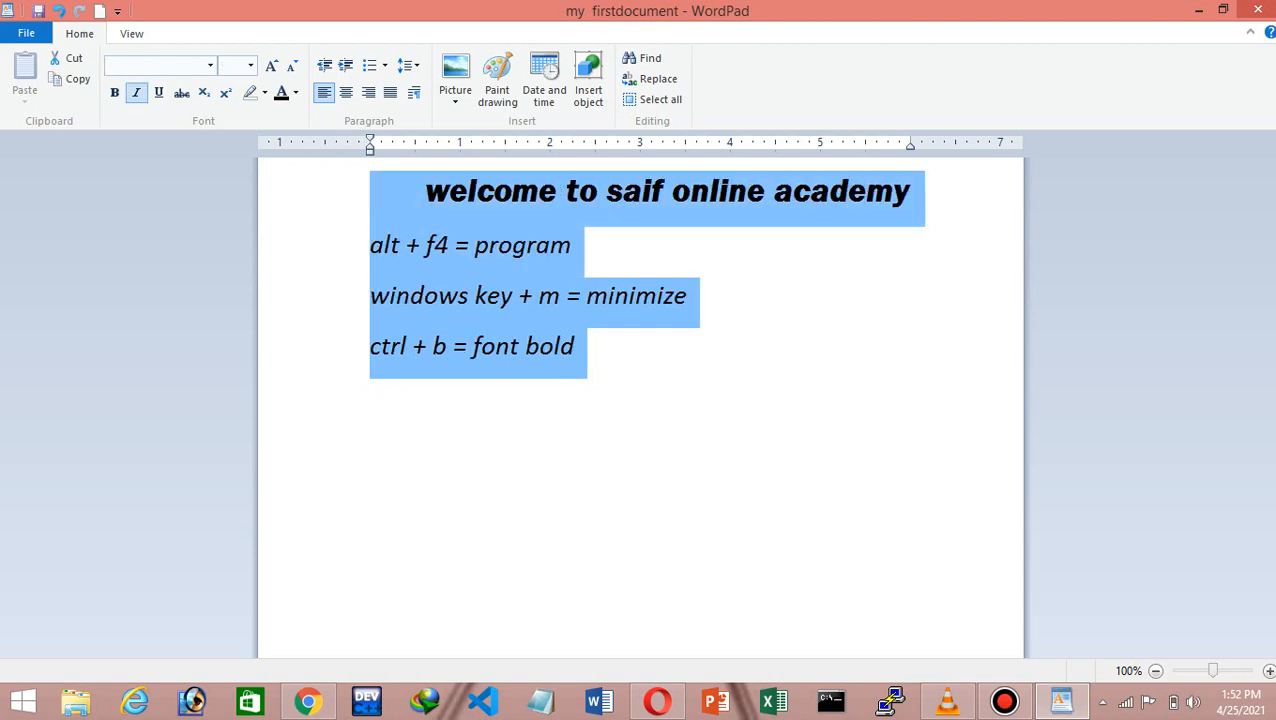
{"action": "left_click", "coordinate": [136, 92]}
{"action": "left_click", "coordinate": [136, 92]}
{"action": "left_click", "coordinate": [136, 92]}
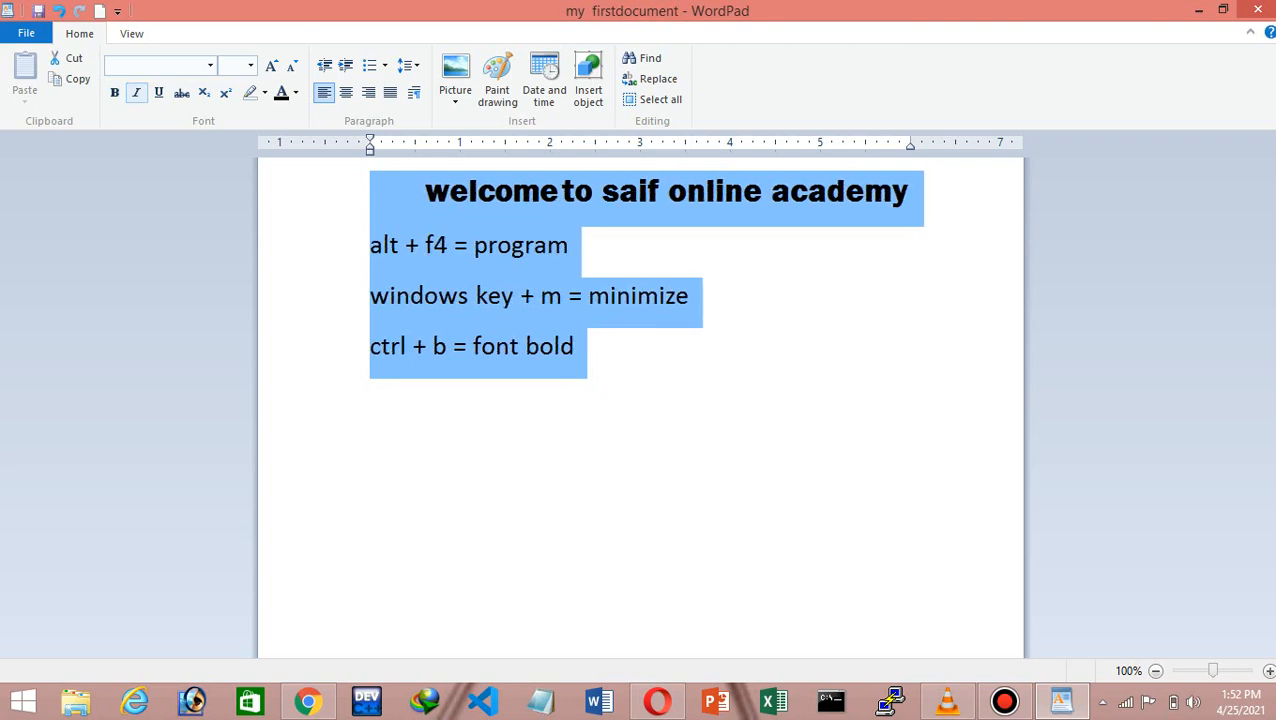
Make the three shortcut lines below the heading italic and bold, and clear the selection
{"action": "left_click_drag", "start_coordinate": [582, 350], "coordinate": [370, 247]}
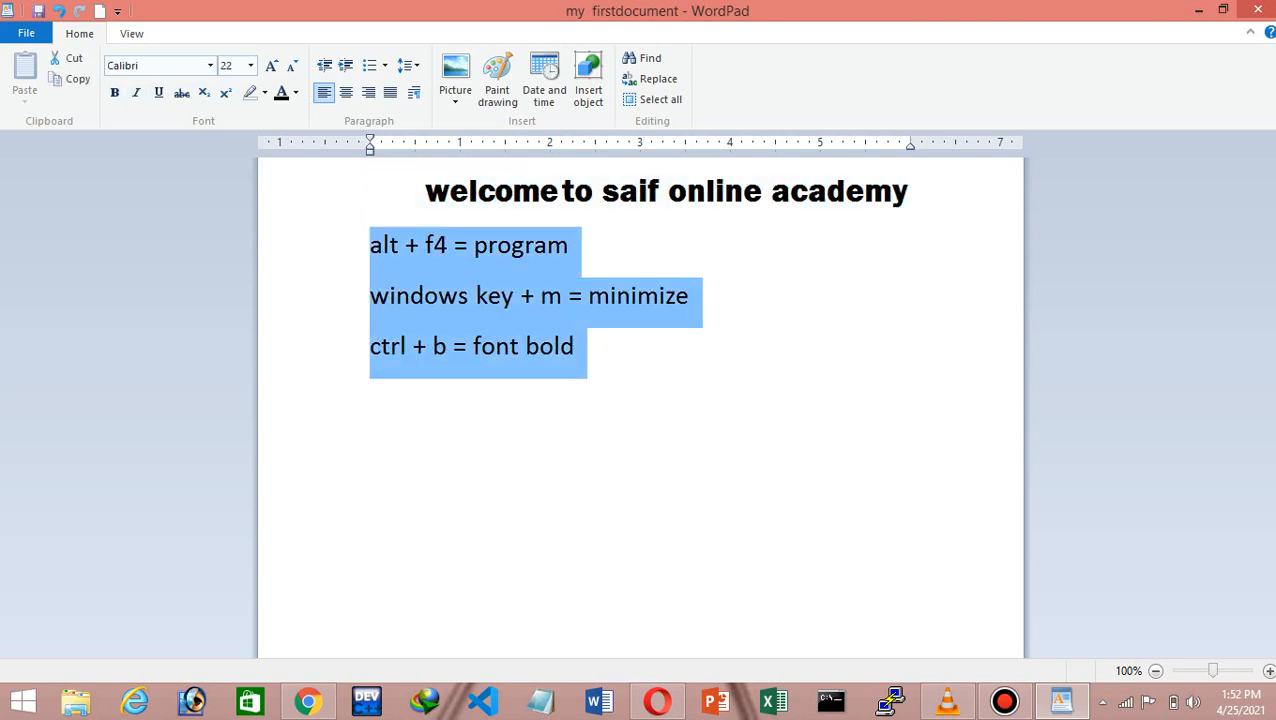
{"action": "left_click", "coordinate": [136, 92]}
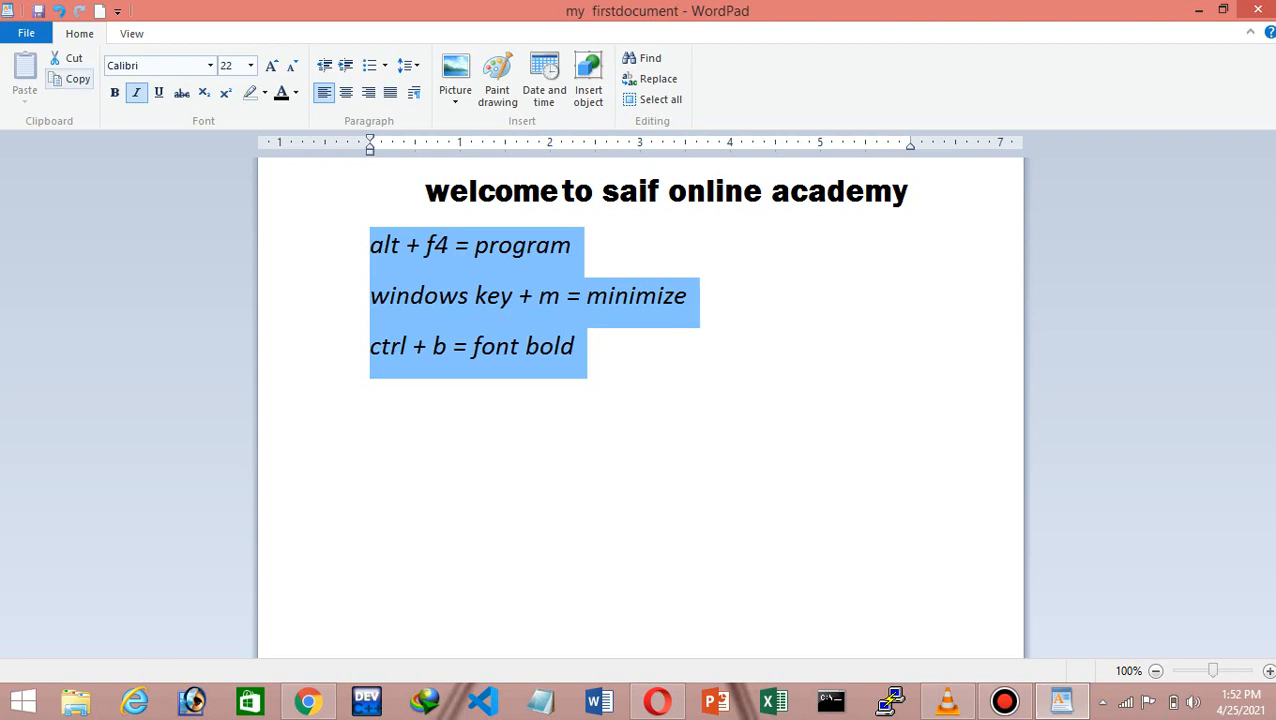
{"action": "left_click", "coordinate": [114, 92]}
{"action": "left_click", "coordinate": [1021, 434]}
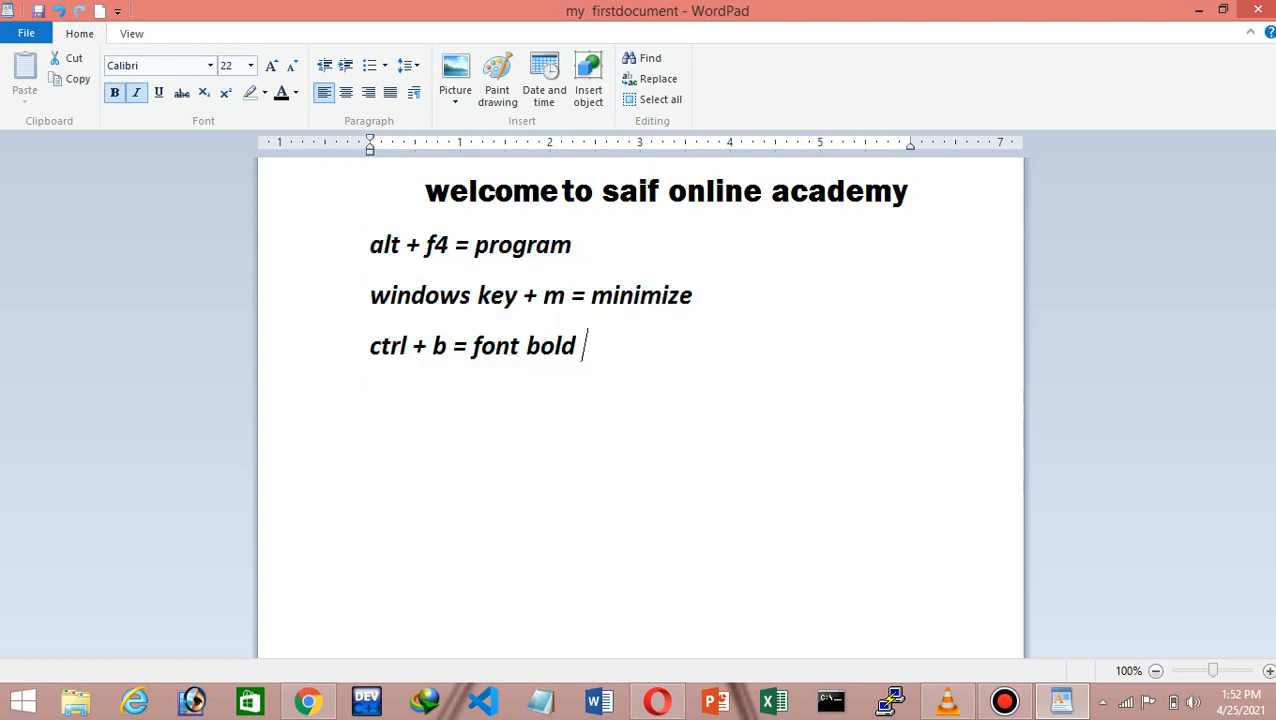
Add a new line reading "ctrl + i = font italic" below the bold shortcut line
{"action": "key", "text": "Return"}
{"action": "type", "text": "ctrl"}
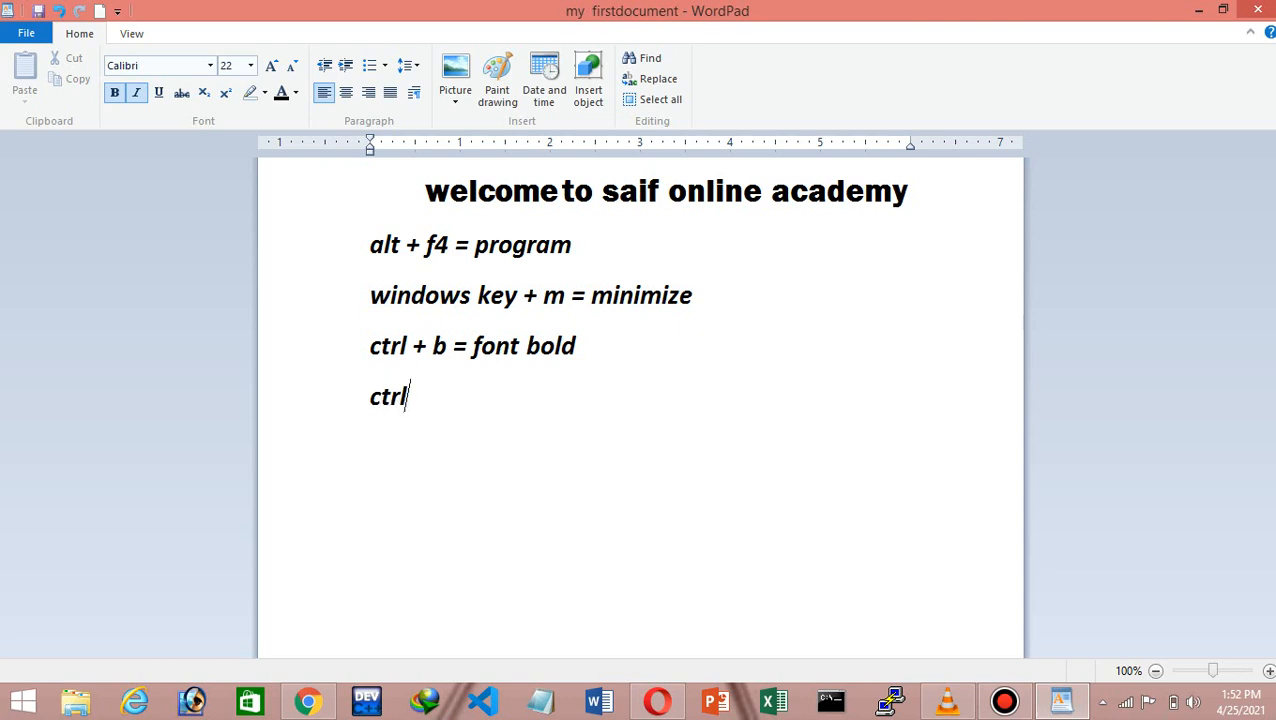
{"action": "type", "text": " + i = font i"}
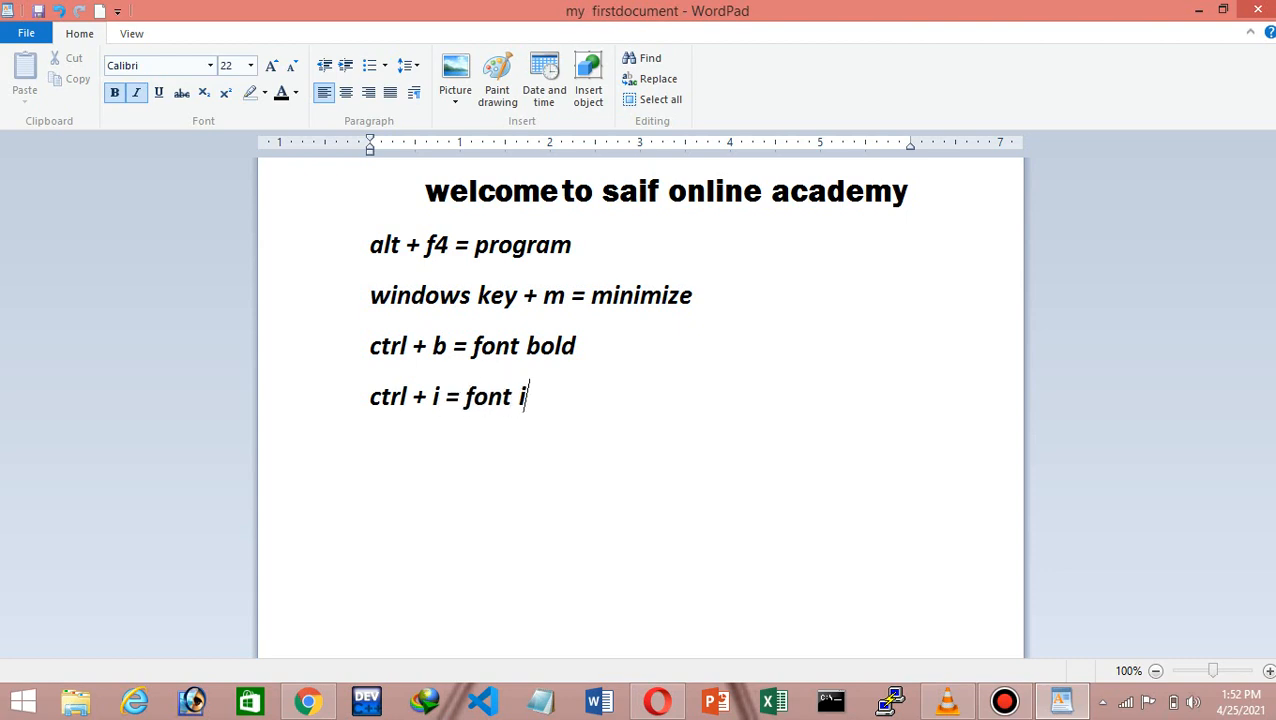
{"action": "type", "text": "talic"}
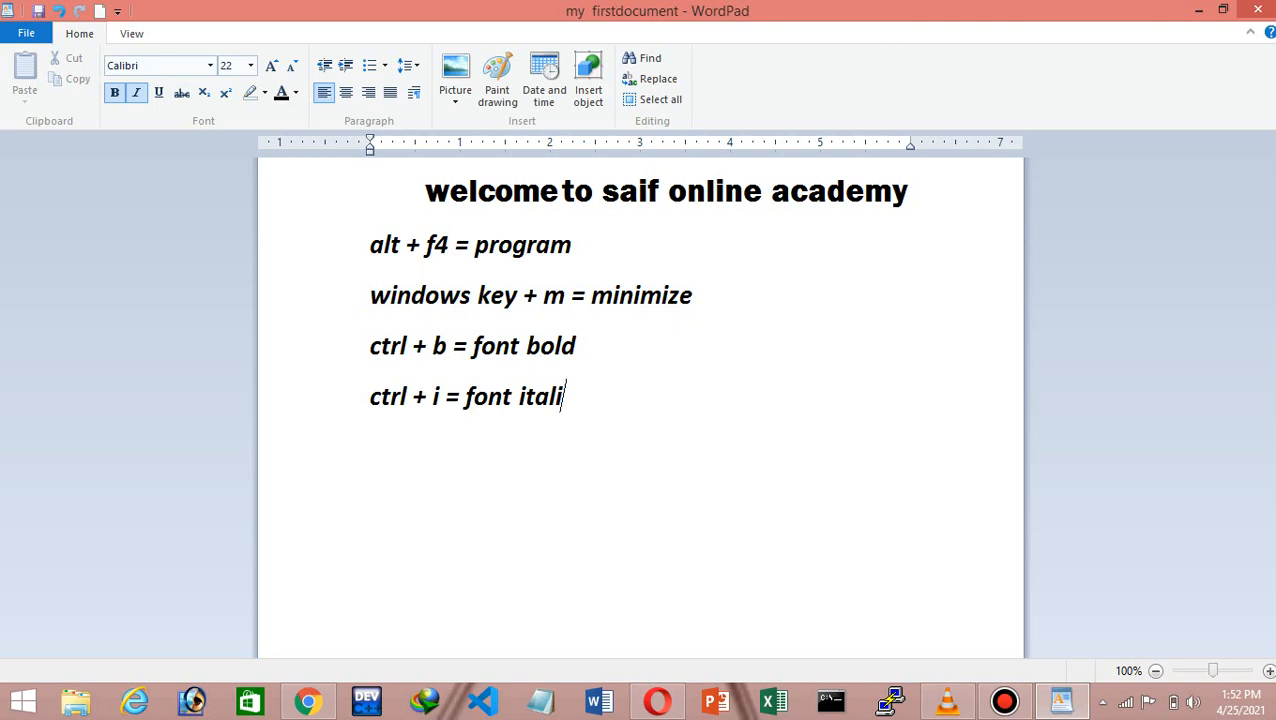
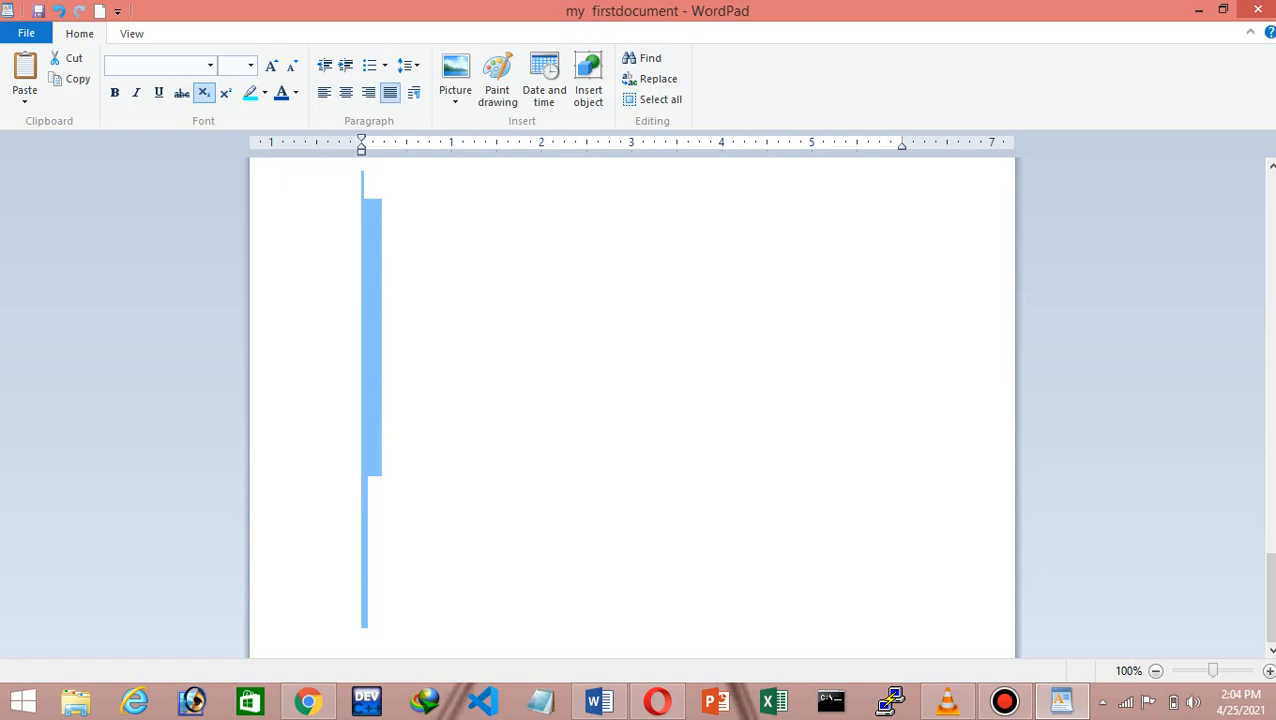
Clear the full-document selection and shorten "keyword to search" to "keyworsearch" in the paragraph beginning "Video provides"
{"action": "scroll", "coordinate": [632, 400], "scroll_direction": "up", "scroll_amount": 10}
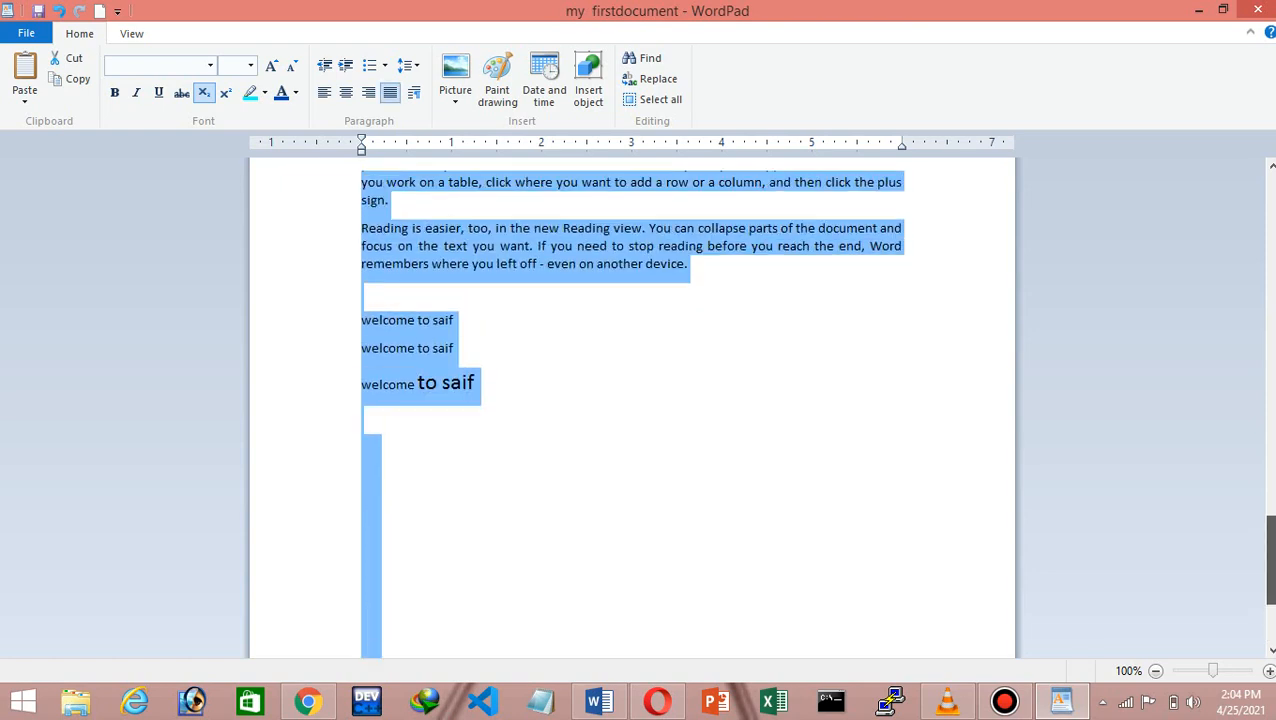
{"action": "left_click", "coordinate": [906, 419]}
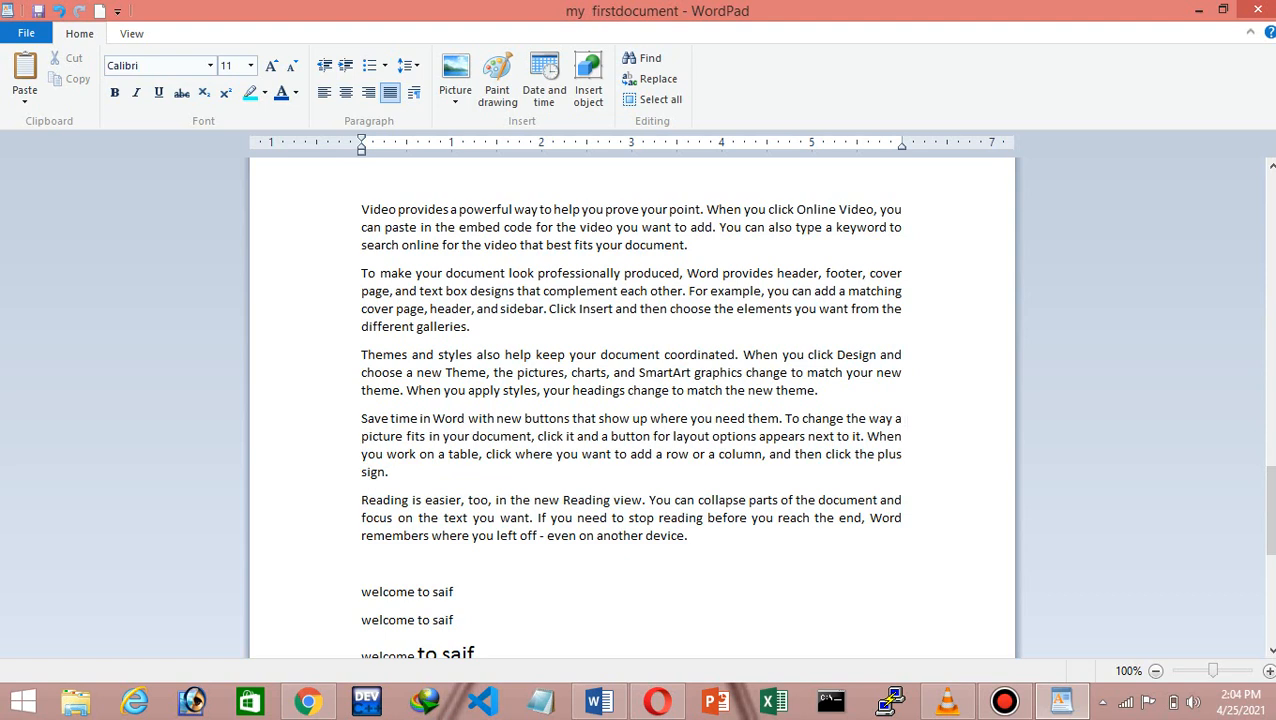
{"action": "left_click", "coordinate": [903, 227]}
{"action": "key", "text": "BackSpace"}
{"action": "key", "text": "BackSpace"}
{"action": "key", "text": "BackSpace"}
{"action": "key", "text": "BackSpace"}
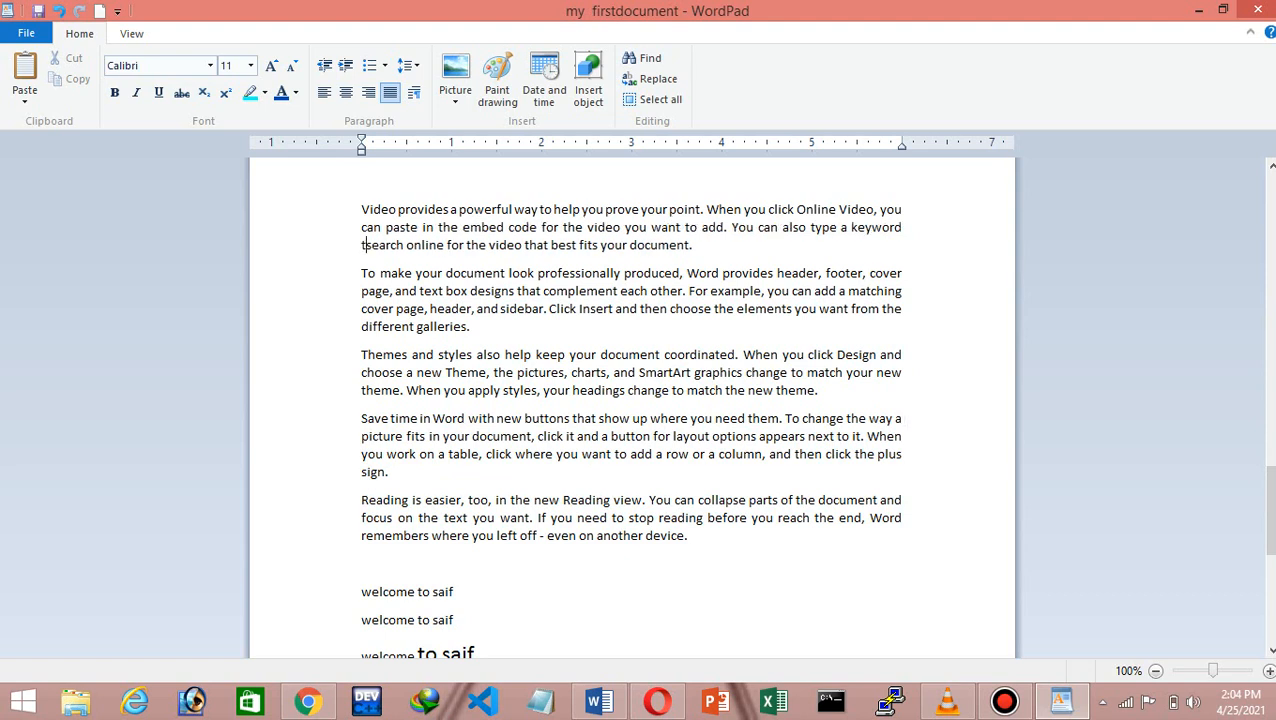
{"action": "key", "text": "BackSpace"}
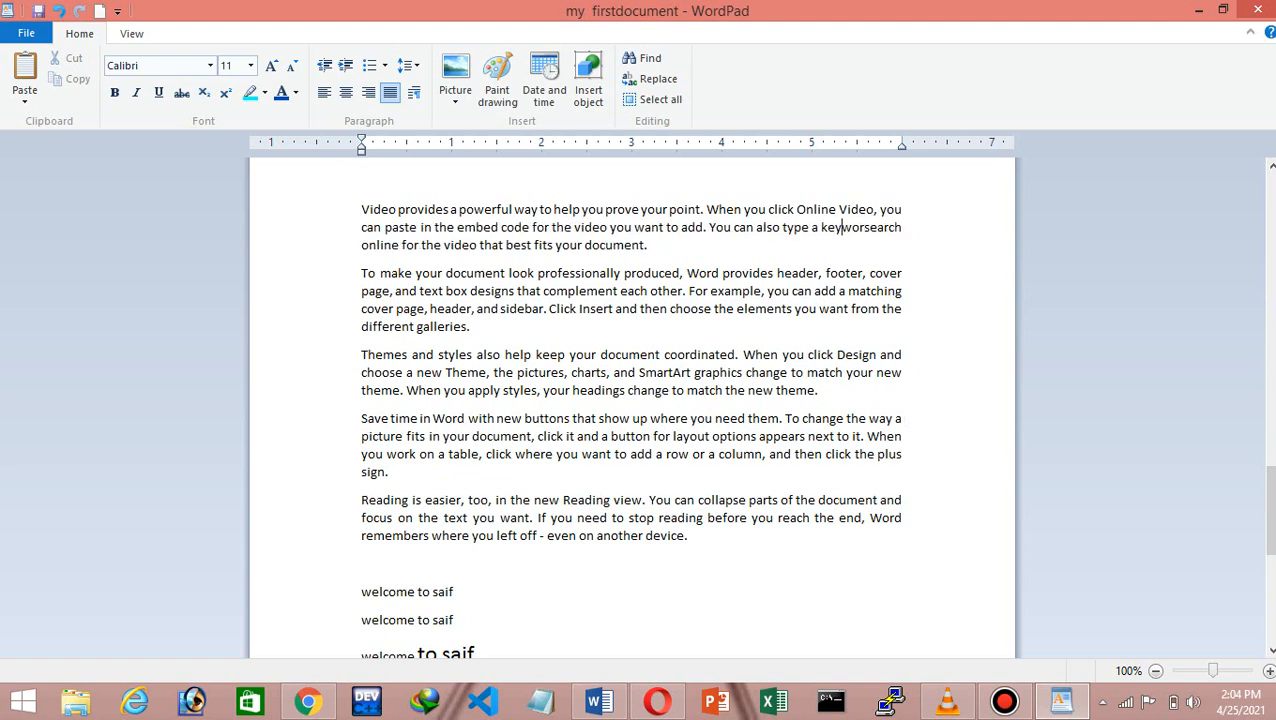
Shorten "Word provides" to "Wides" in the paragraph beginning "To make your document"
{"action": "left_click", "coordinate": [748, 273]}
{"action": "key", "text": "BackSpace"}
{"action": "key", "text": "BackSpace"}
{"action": "key", "text": "BackSpace"}
{"action": "key", "text": "BackSpace"}
{"action": "key", "text": "BackSpace"}
{"action": "key", "text": "BackSpace"}
{"action": "key", "text": "BackSpace"}
{"action": "key", "text": "BackSpace"}
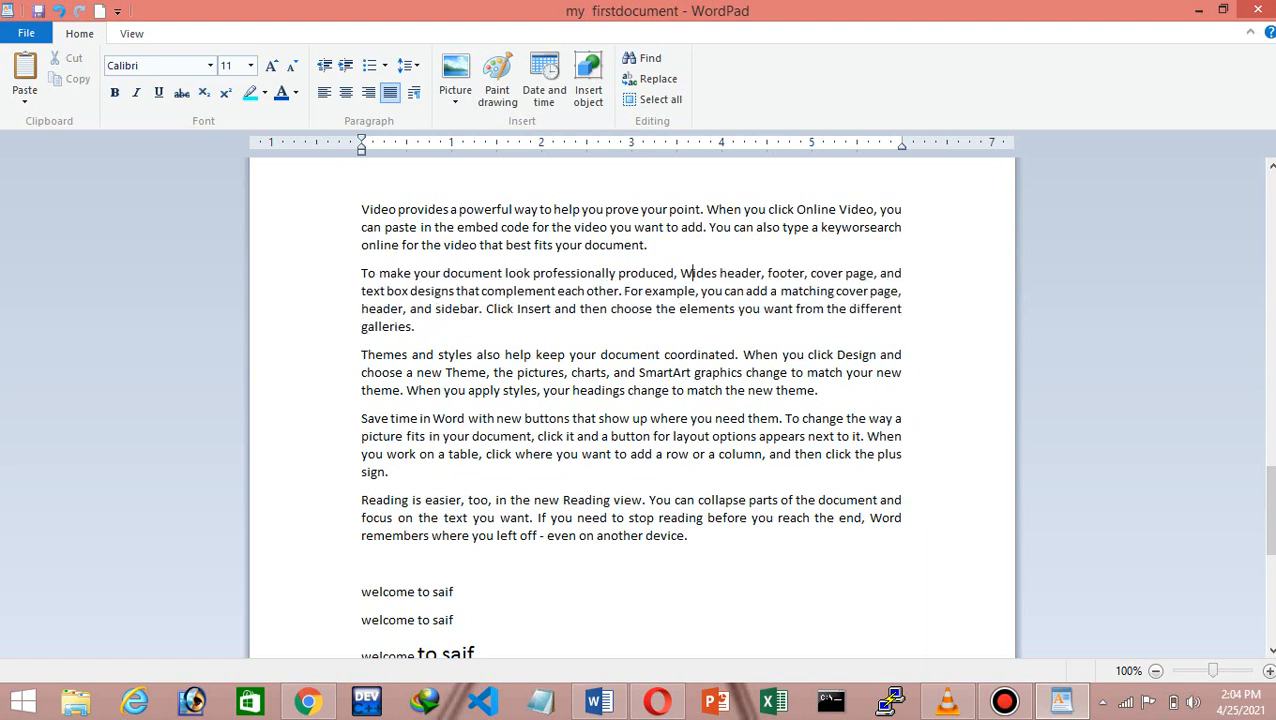
Shorten "document" to "dot" in the paragraph beginning "Themes and styles" and left-align that paragraph
{"action": "key", "text": "BackSpace"}
{"action": "key", "text": "BackSpace"}
{"action": "key", "text": "BackSpace"}
{"action": "key", "text": "BackSpace"}
{"action": "key", "text": "BackSpace"}
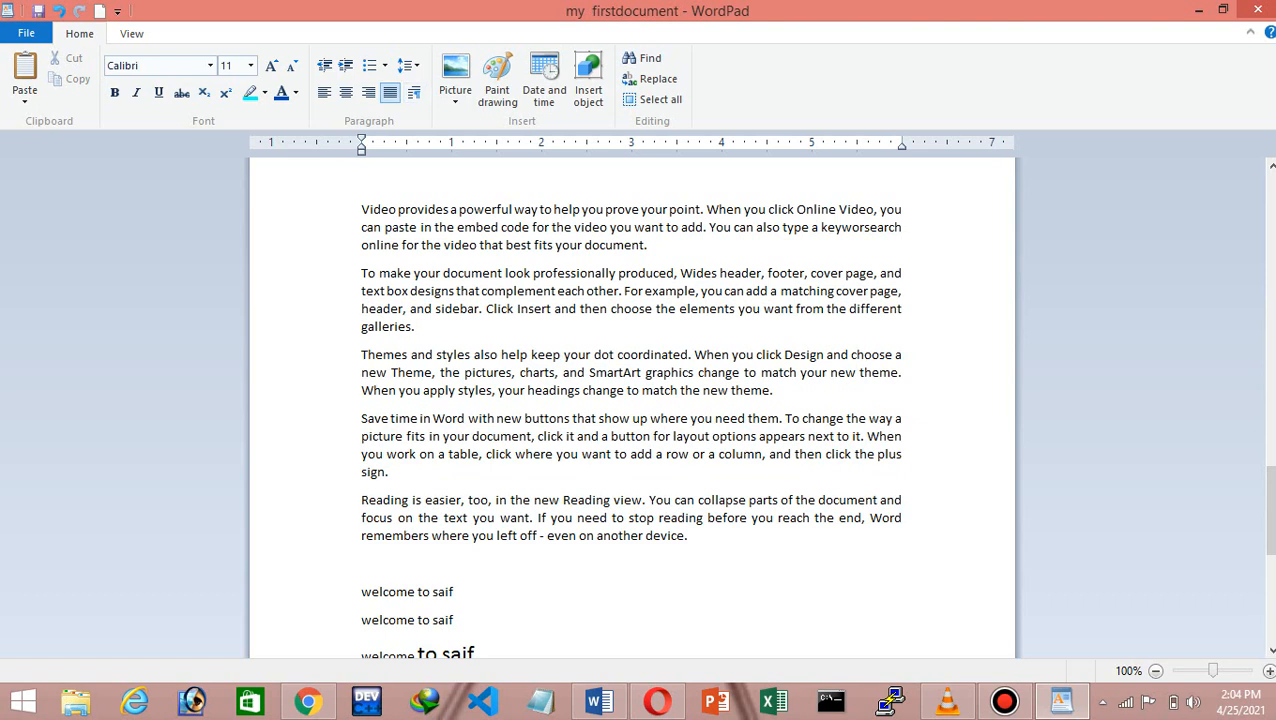
{"action": "key", "text": "ctrl+l"}
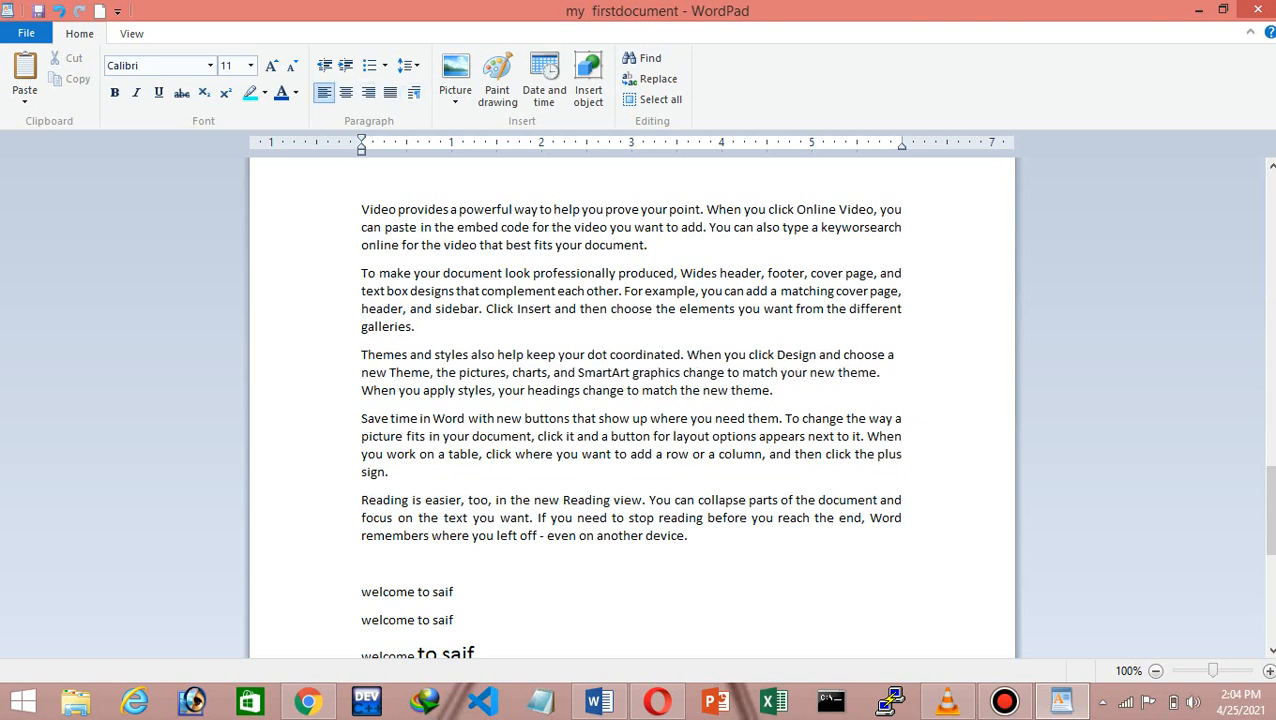
Shorten "matching" to "matc" in the paragraph beginning "To make your document"
{"action": "left_click", "coordinate": [834, 291]}
{"action": "key", "text": "BackSpace"}
{"action": "key", "text": "BackSpace"}
{"action": "key", "text": "BackSpace"}
{"action": "key", "text": "BackSpace"}
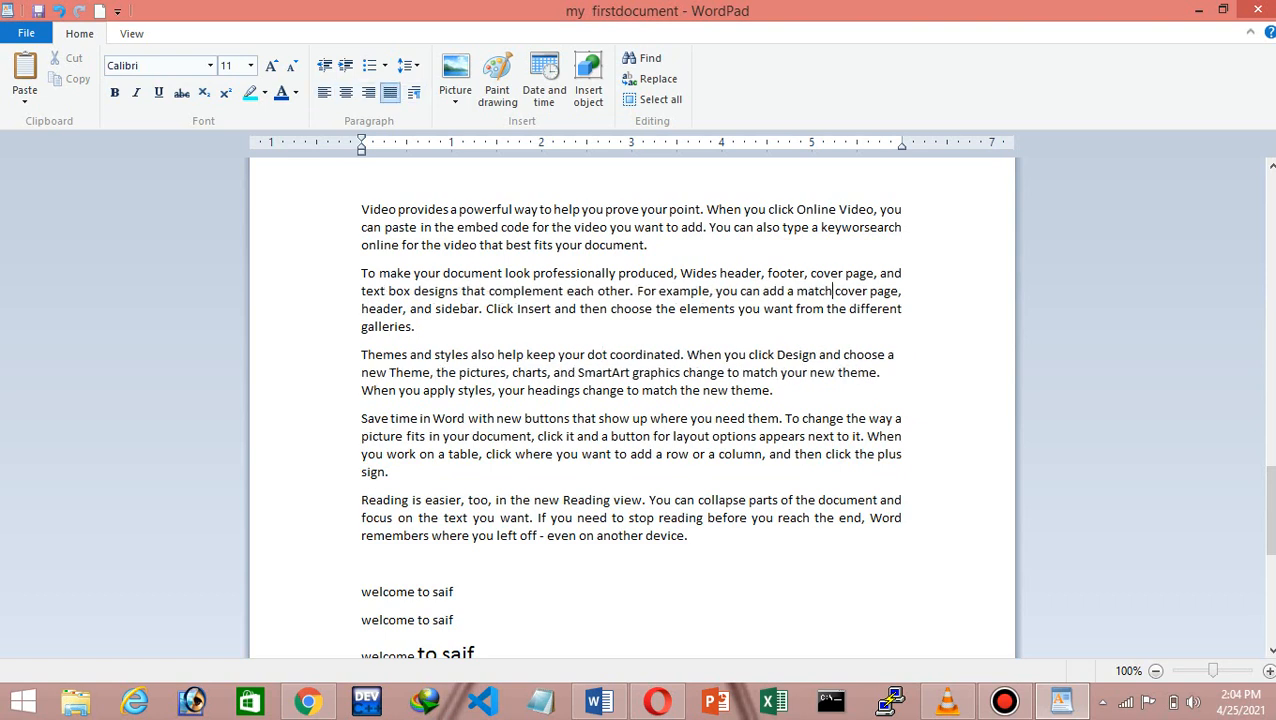
Shorten "different galleries" to "diffegalleries" at the end of the "To make your document" paragraph and left-align that paragraph
{"action": "left_click", "coordinate": [414, 326]}
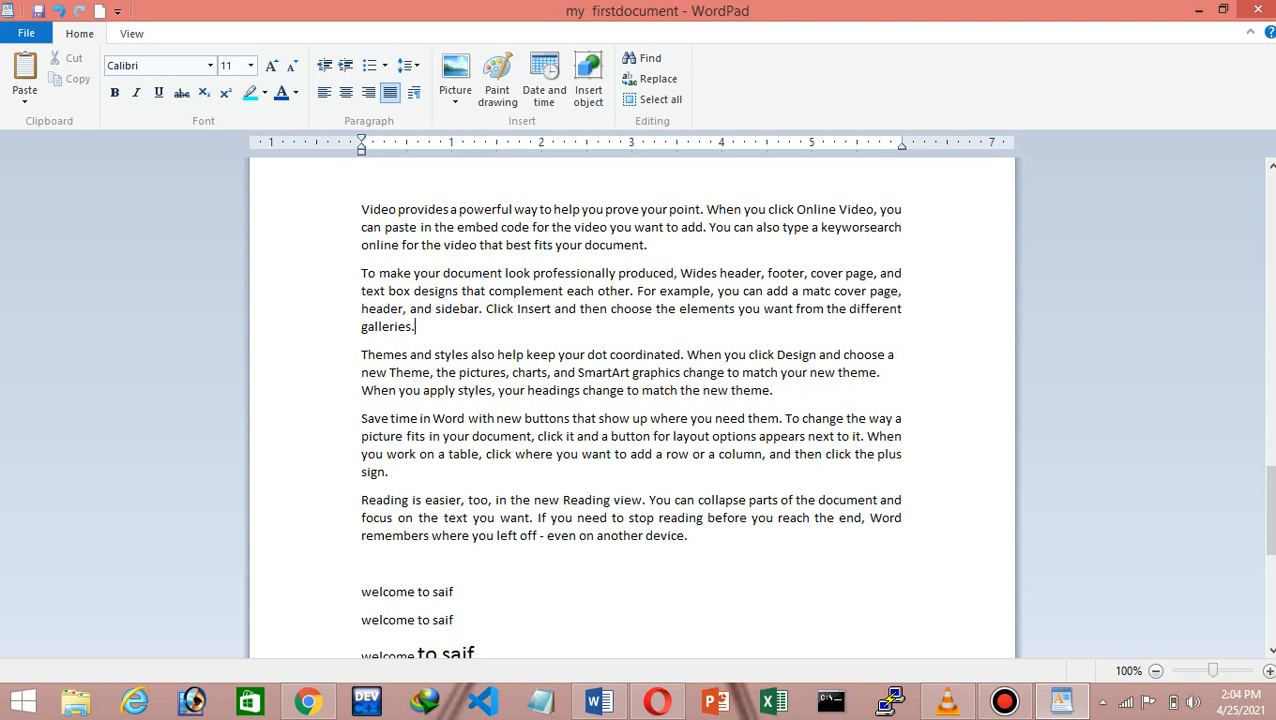
{"action": "left_click", "coordinate": [902, 309]}
{"action": "key", "text": "BackSpace"}
{"action": "key", "text": "BackSpace"}
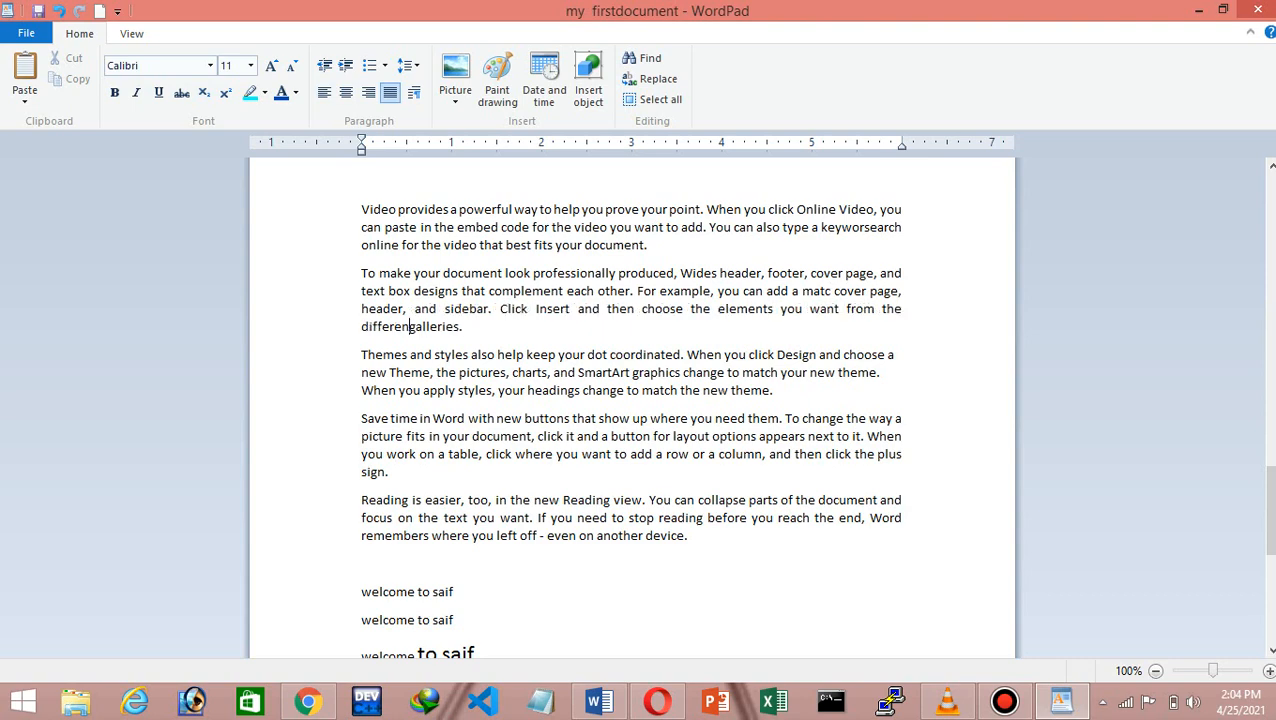
{"action": "key", "text": "BackSpace"}
{"action": "key", "text": "BackSpace"}
{"action": "key", "text": "BackSpace"}
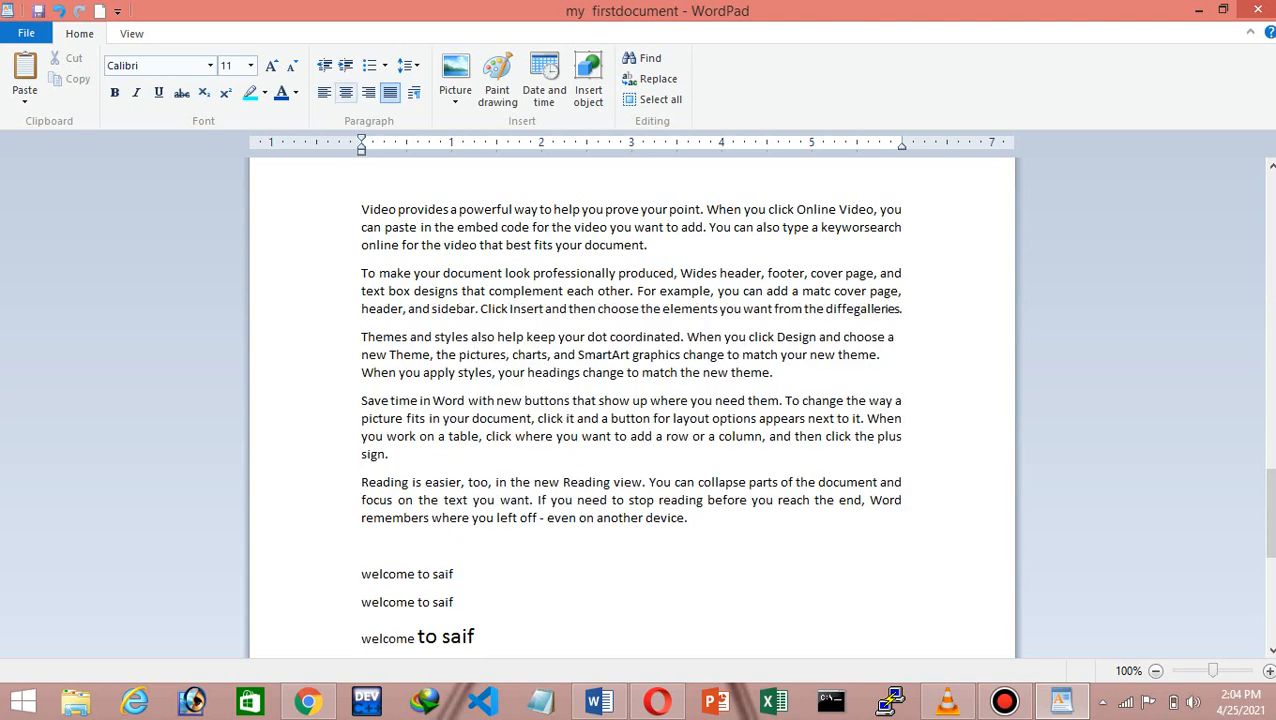
{"action": "left_click", "coordinate": [324, 92]}
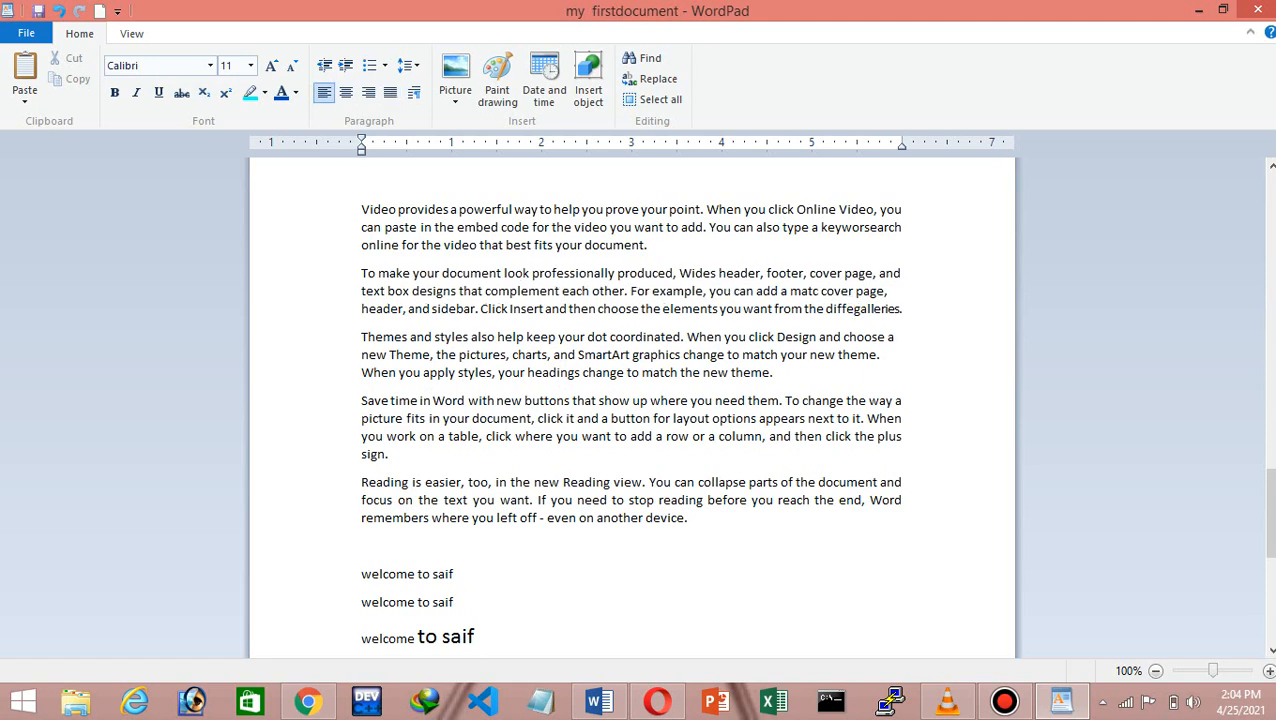
{"action": "mouse_move", "coordinate": [858, 520]}
{"action": "left_mouse_down"}
{"action": "mouse_move", "coordinate": [861, 502]}
{"action": "mouse_move", "coordinate": [858, 543]}
{"action": "left_mouse_up"}
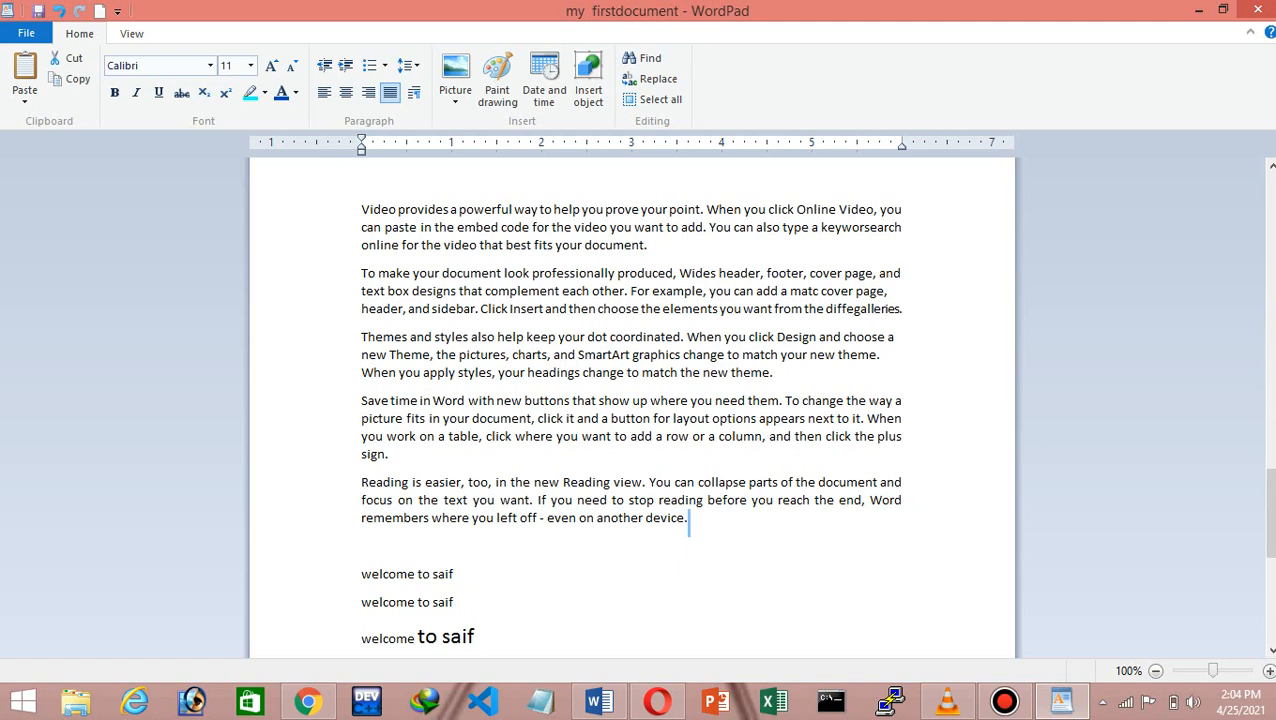
Break the last long paragraph inside "reading" after "re" and justify the text from "Video provides" through the first "welcome to saif" line
{"action": "left_click_drag", "start_coordinate": [689, 524], "coordinate": [671, 499]}
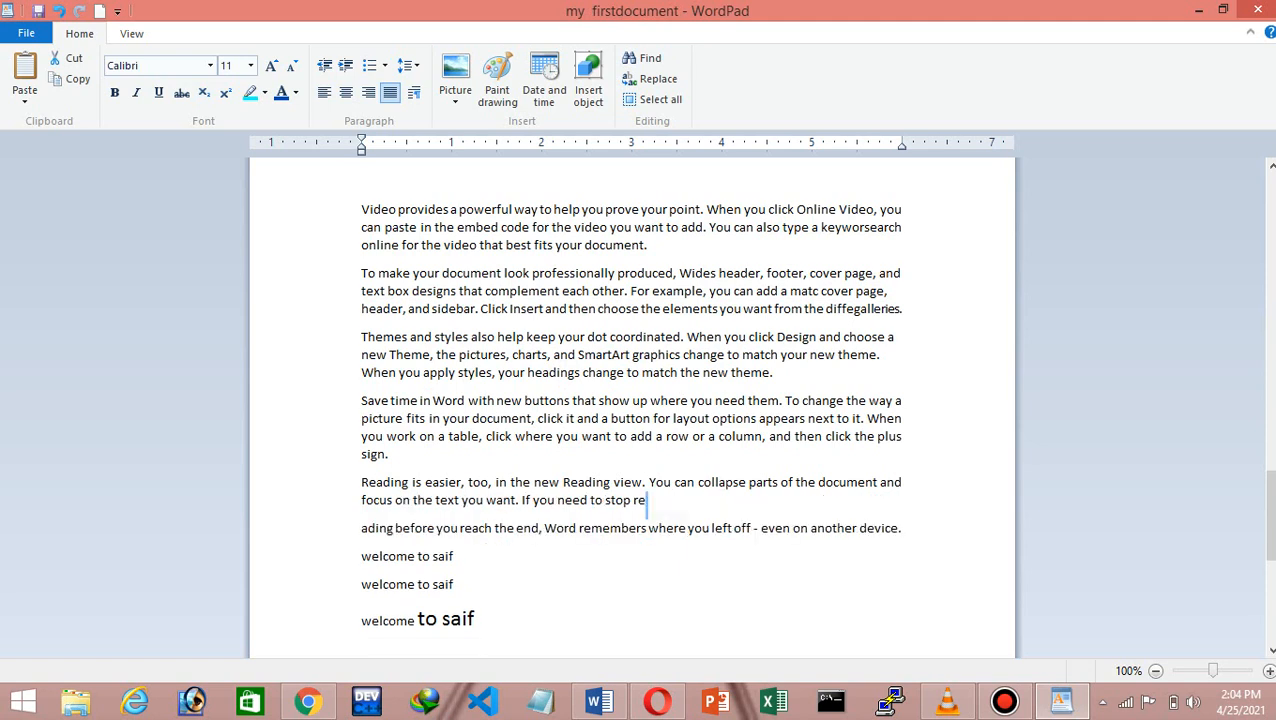
{"action": "left_click", "coordinate": [776, 373]}
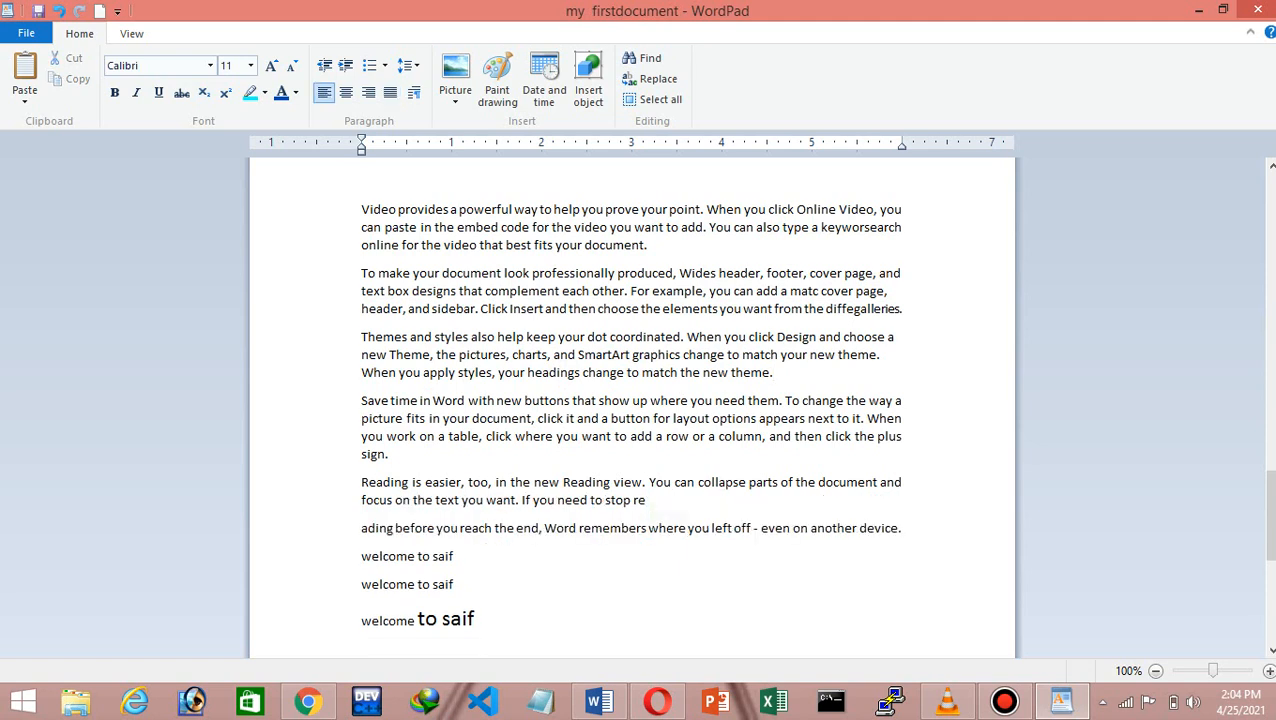
{"action": "left_click_drag", "start_coordinate": [348, 209], "coordinate": [348, 560]}
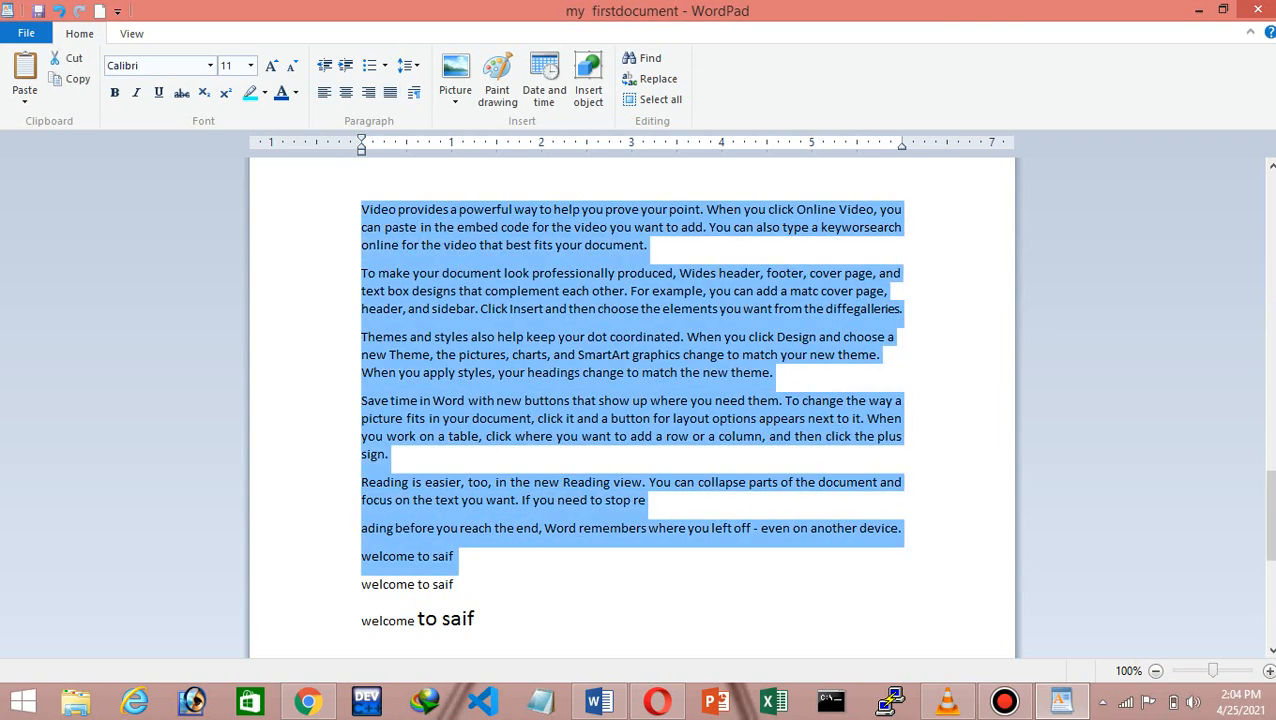
{"action": "left_click", "coordinate": [390, 92]}
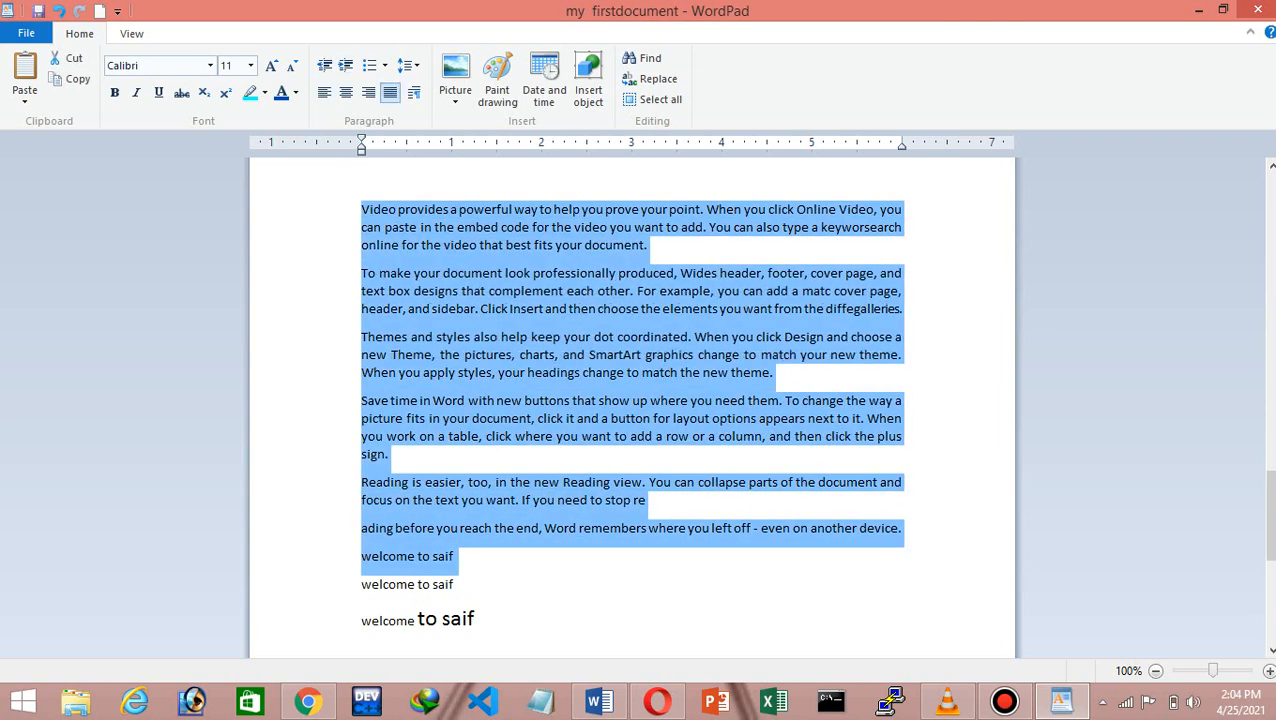
{"action": "left_click", "coordinate": [661, 309]}
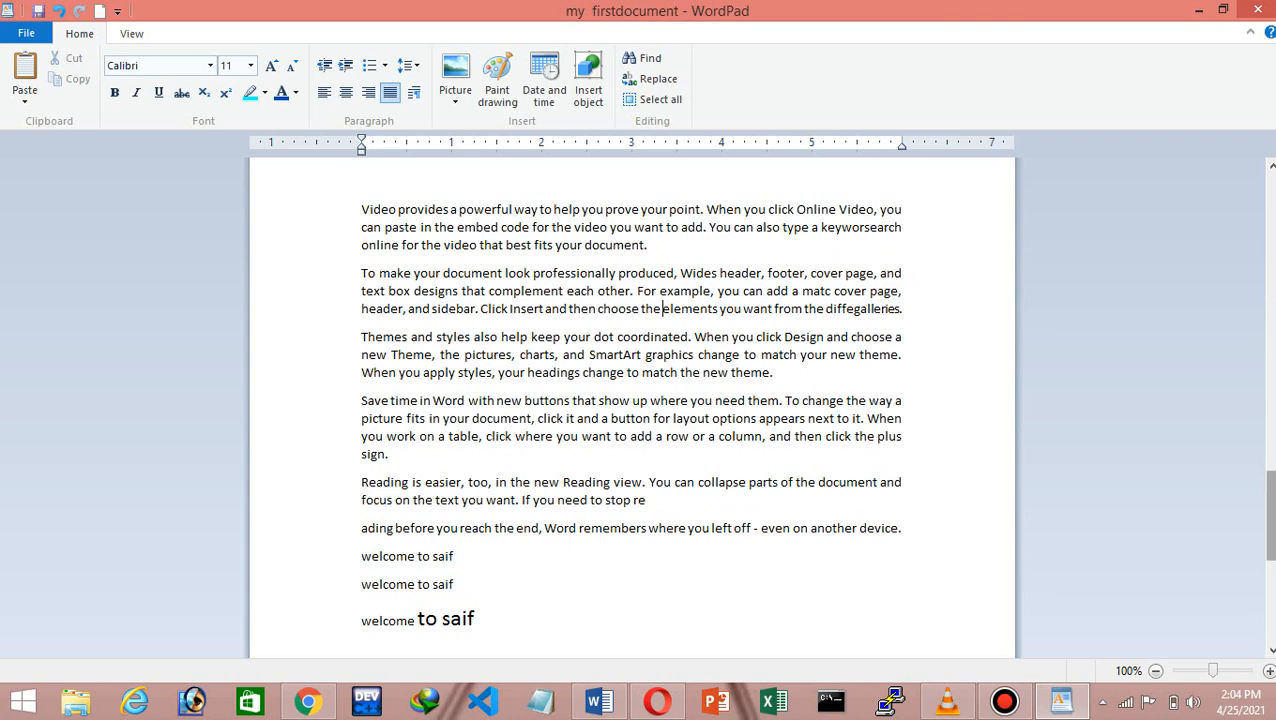
Change the last line of the blue shortcut list to read "ctrl + j = justifiy"
{"action": "scroll", "coordinate": [632, 400], "scroll_direction": "up", "scroll_amount": 15}
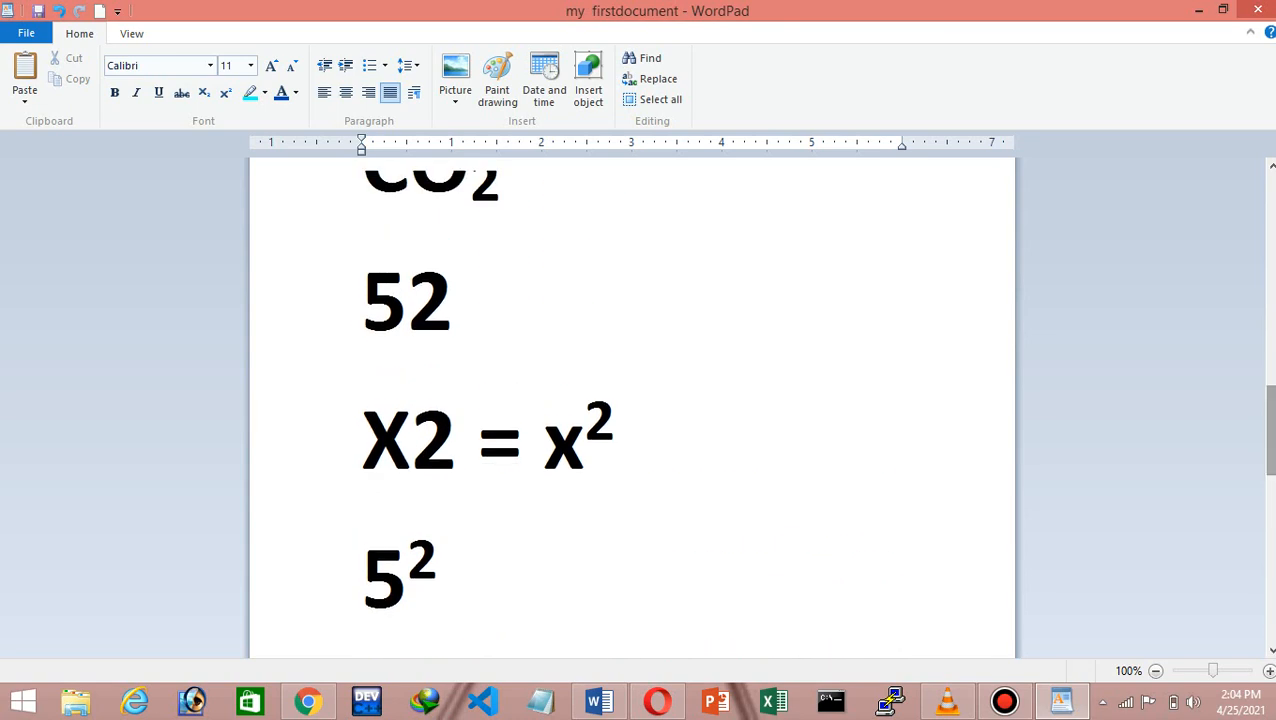
{"action": "left_click_drag", "start_coordinate": [1270, 345], "coordinate": [1270, 273]}
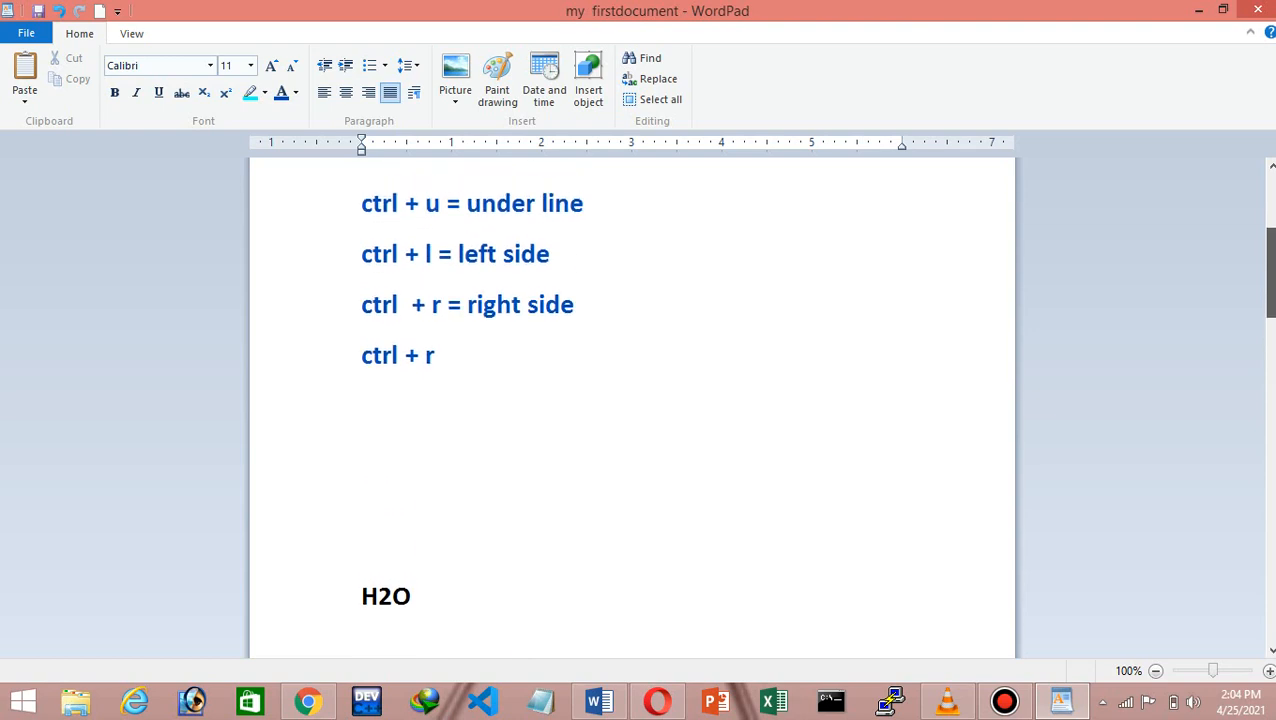
{"action": "left_click", "coordinate": [436, 355]}
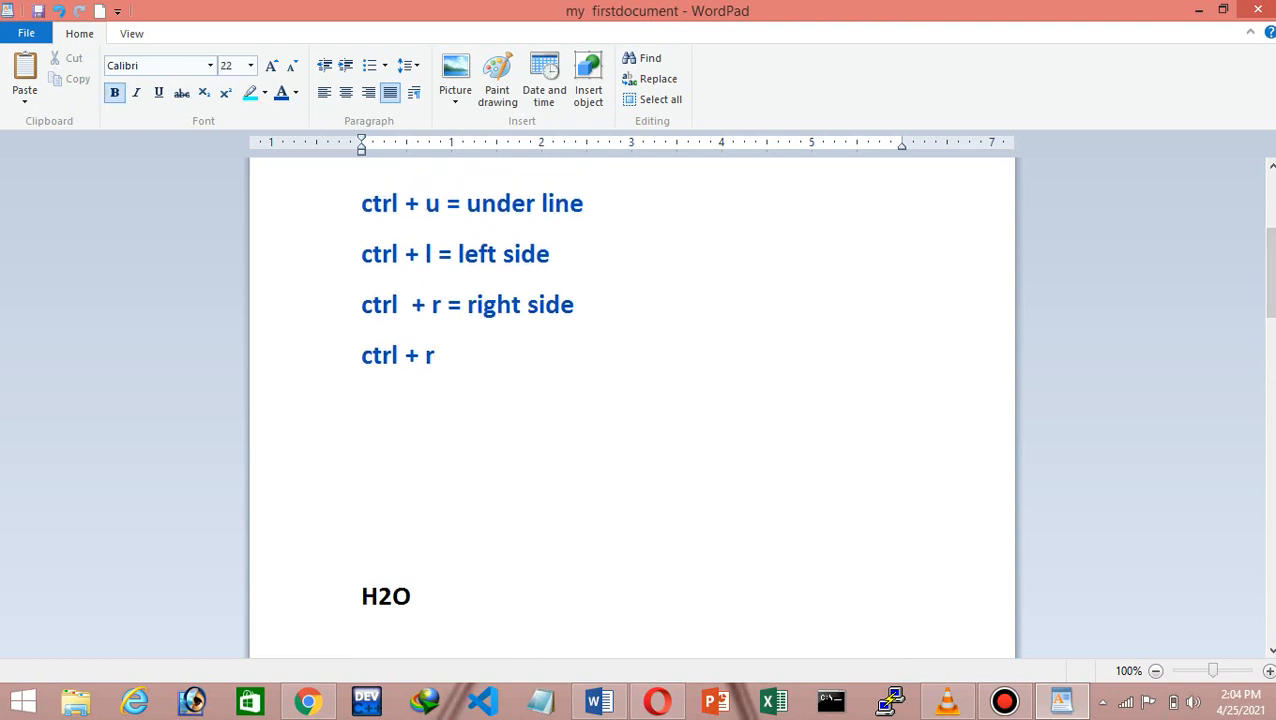
{"action": "key", "text": "BackSpace"}
{"action": "key", "text": "BackSpace"}
{"action": "type", "text": "j +"}
{"action": "key", "text": "BackSpace"}
{"action": "key", "text": "BackSpace"}
{"action": "type", "text": "= justifiy"}
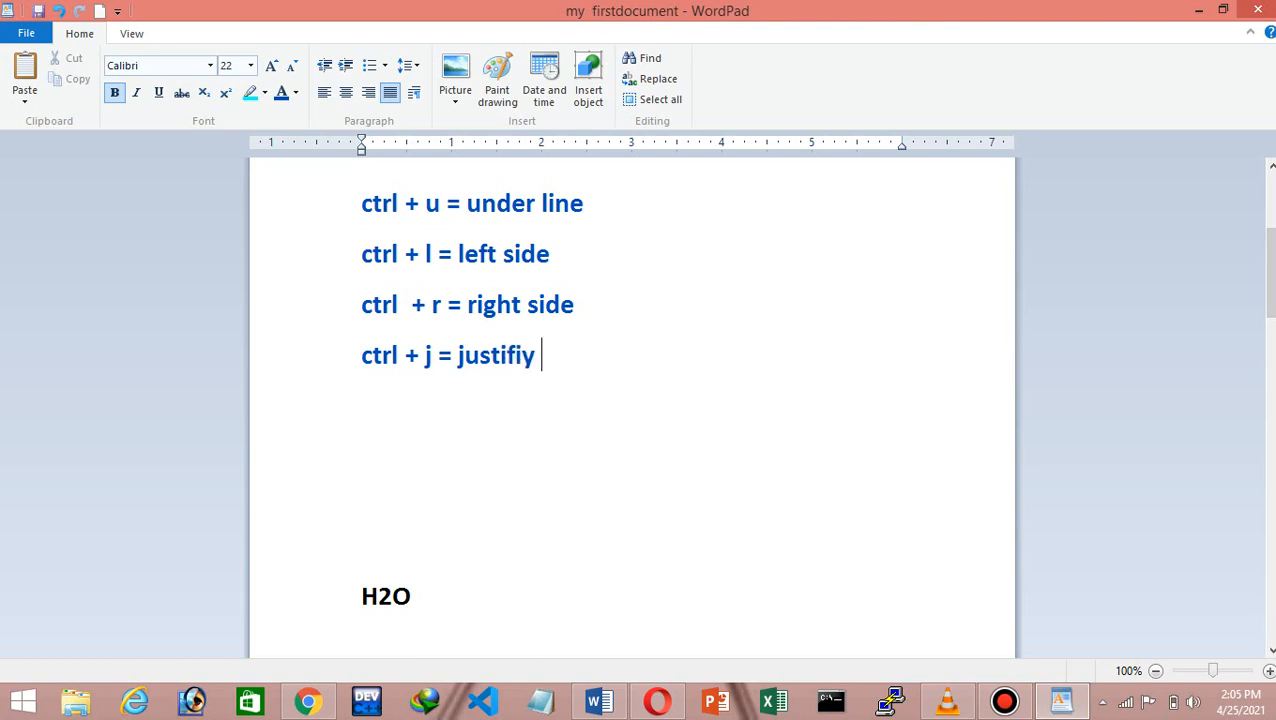
{"action": "scroll", "coordinate": [1267, 270], "scroll_direction": "up", "scroll_amount": 2}
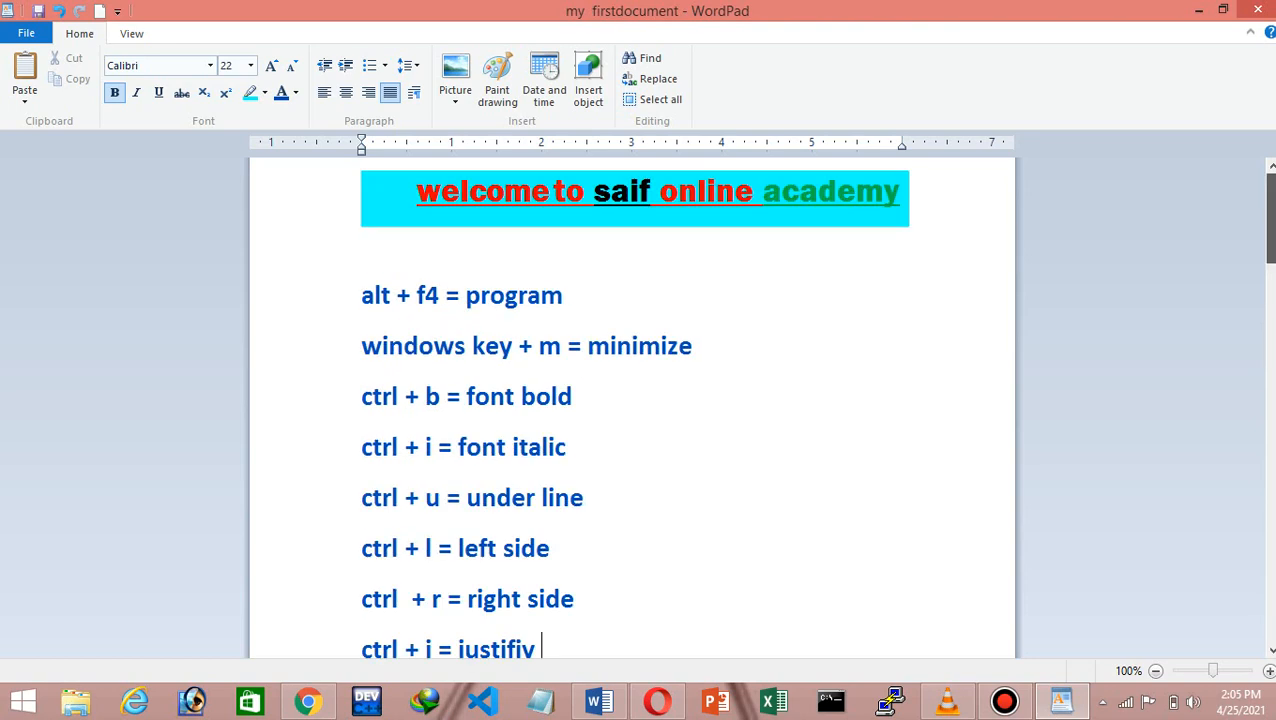
{"action": "mouse_move", "coordinate": [1270, 220]}
{"action": "left_mouse_down"}
{"action": "mouse_move", "coordinate": [1270, 250]}
{"action": "mouse_move", "coordinate": [1270, 233]}
{"action": "left_mouse_up"}
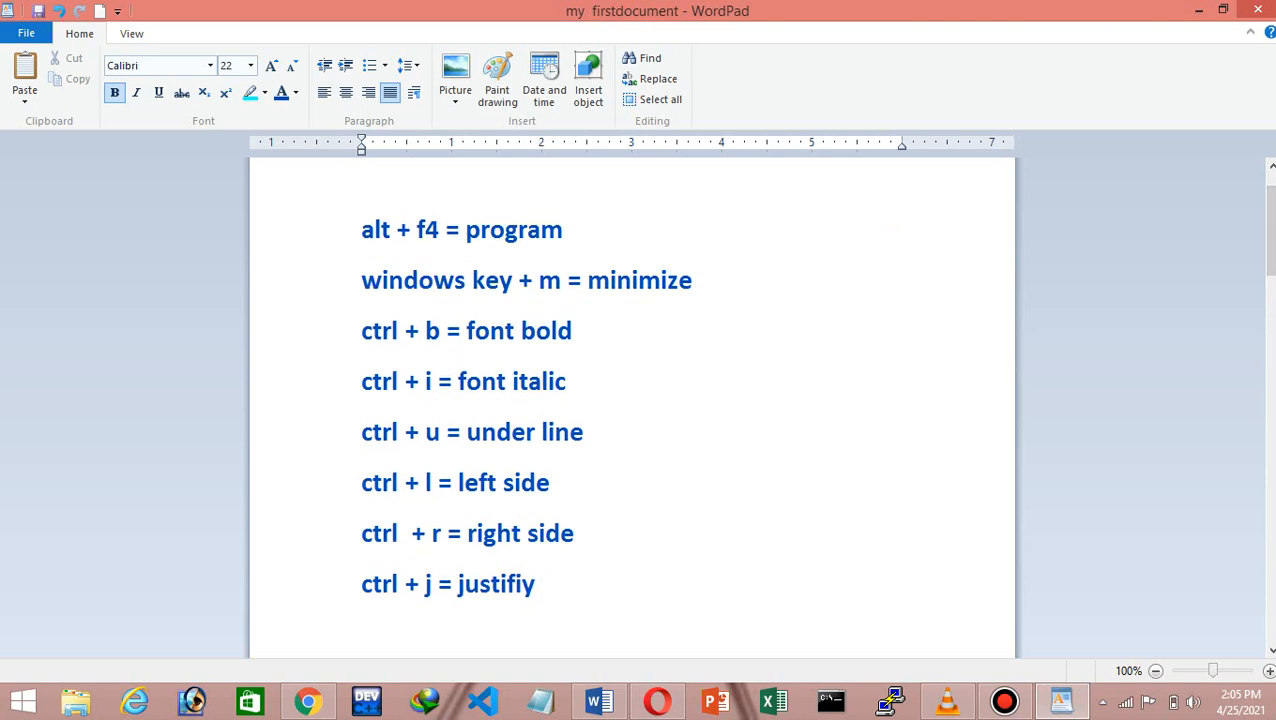
{"action": "scroll", "coordinate": [632, 400], "scroll_direction": "up", "scroll_amount": 1}
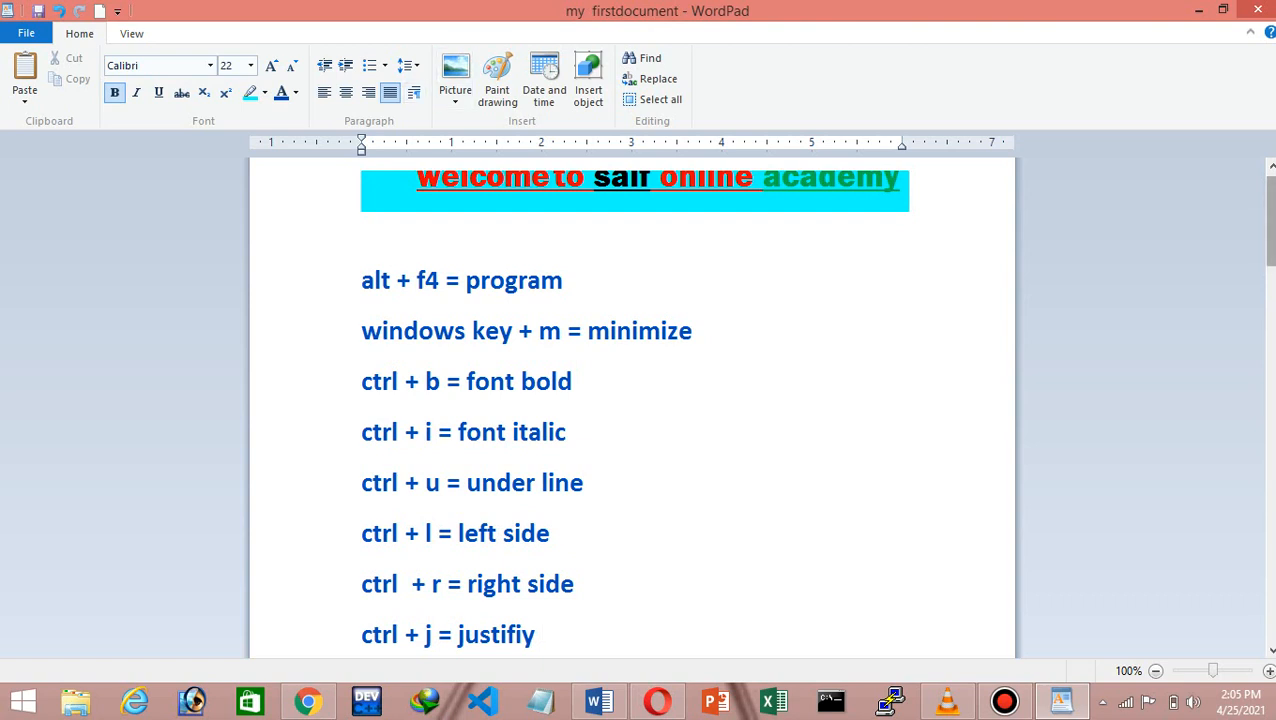
{"action": "scroll", "coordinate": [632, 410], "scroll_direction": "down", "scroll_amount": 1}
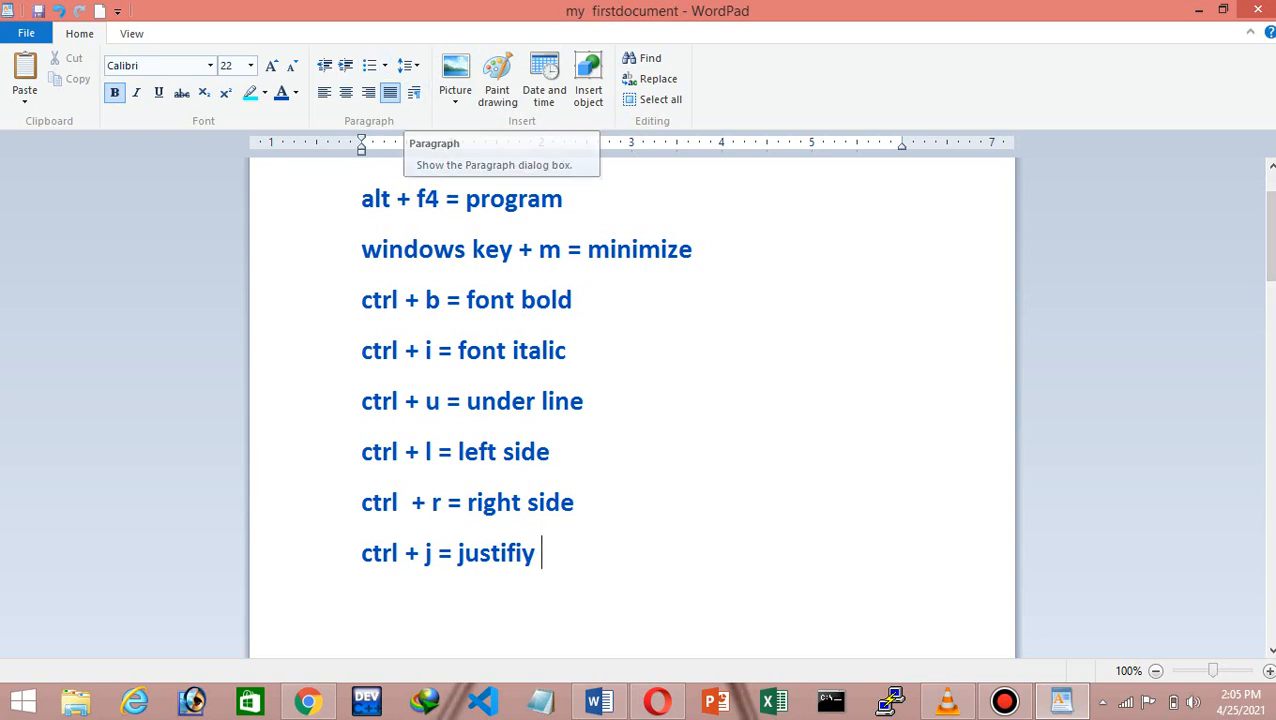
Set the left indentation to 1 inch for all text from "Video provides" to the end of the document
{"action": "scroll", "coordinate": [632, 410], "scroll_direction": "down", "scroll_amount": 7}
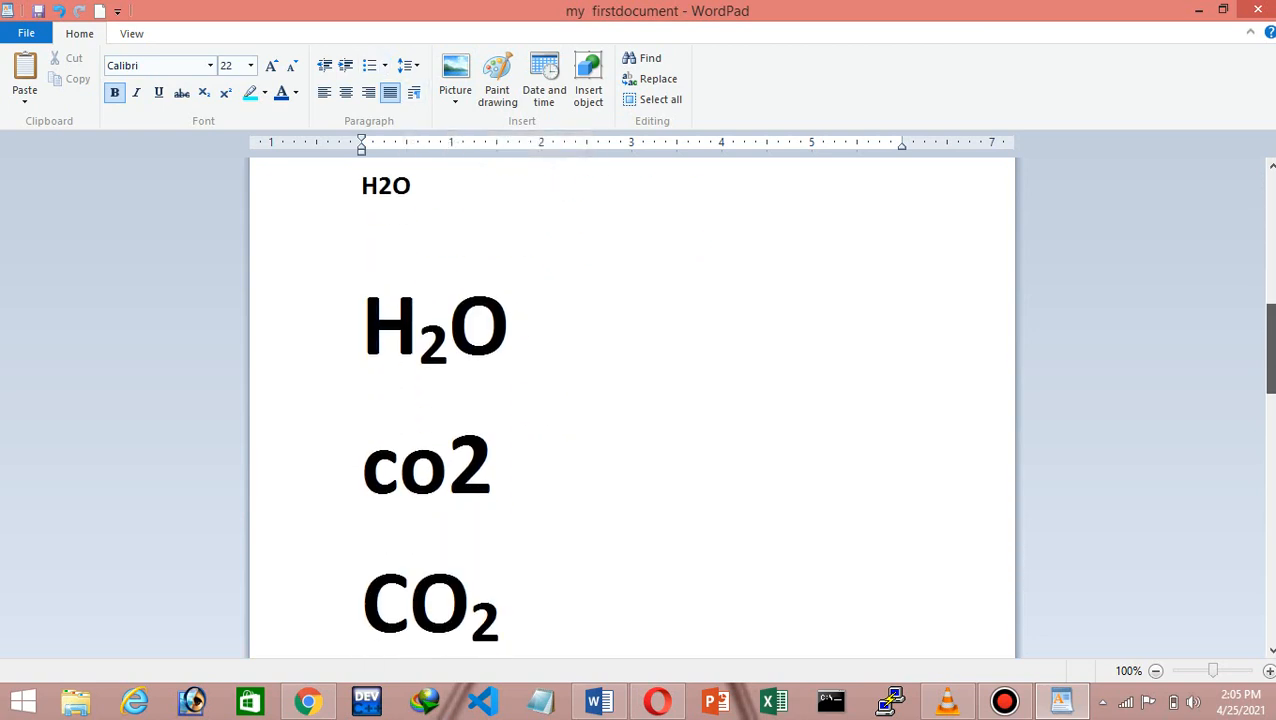
{"action": "scroll", "coordinate": [632, 410], "scroll_direction": "down", "scroll_amount": 10}
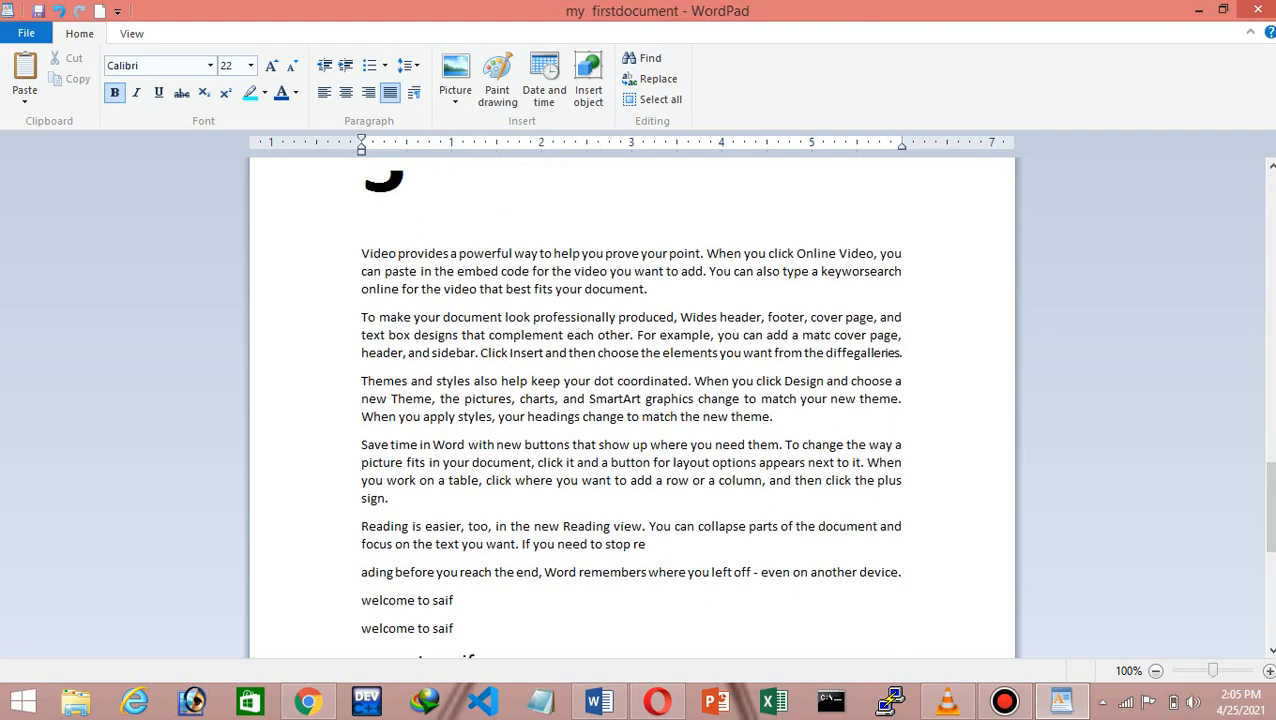
{"action": "left_click_drag", "start_coordinate": [357, 253], "coordinate": [357, 400]}
{"action": "left_click_drag", "start_coordinate": [357, 320], "coordinate": [357, 190]}
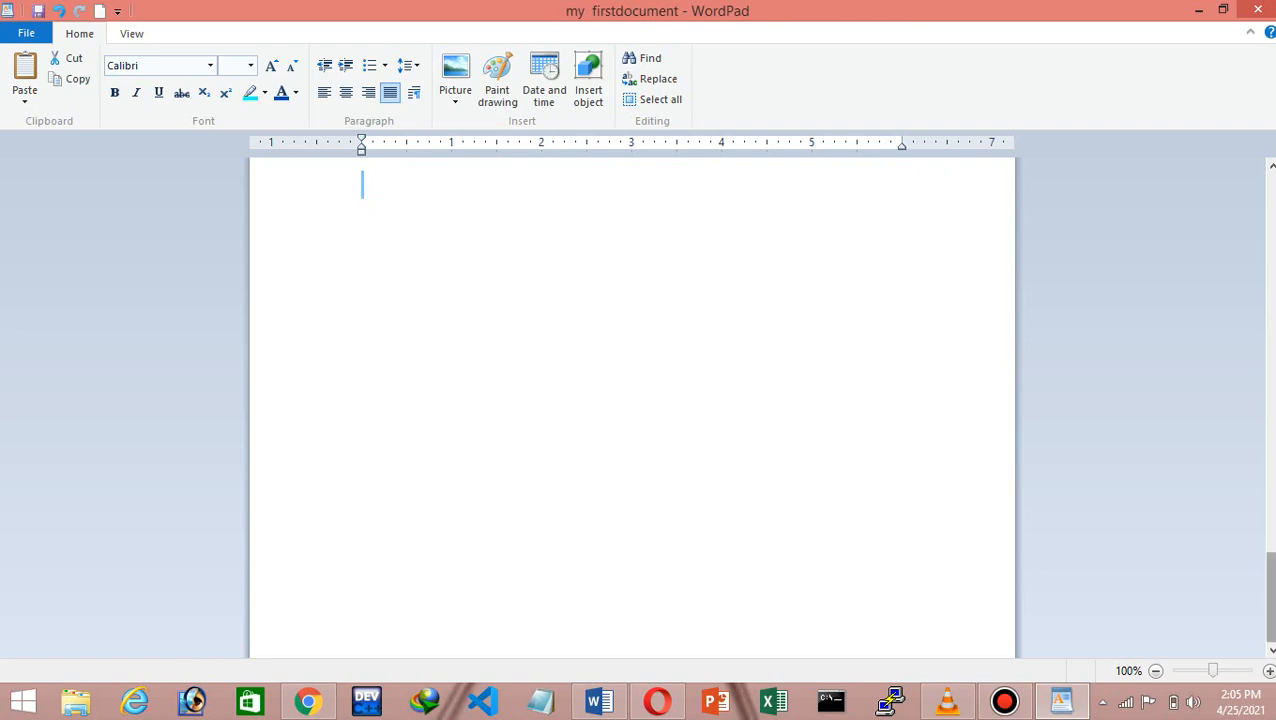
{"action": "left_click_drag", "start_coordinate": [1270, 597], "coordinate": [1270, 527]}
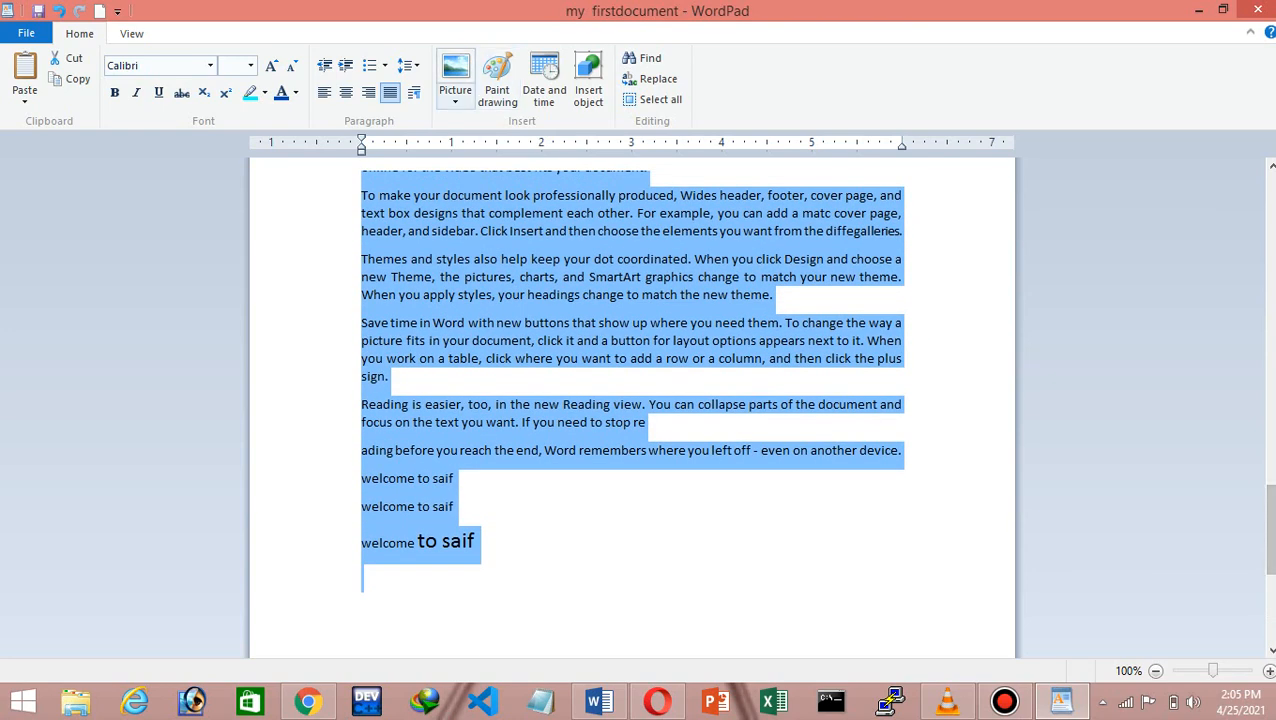
{"action": "left_click", "coordinate": [414, 92]}
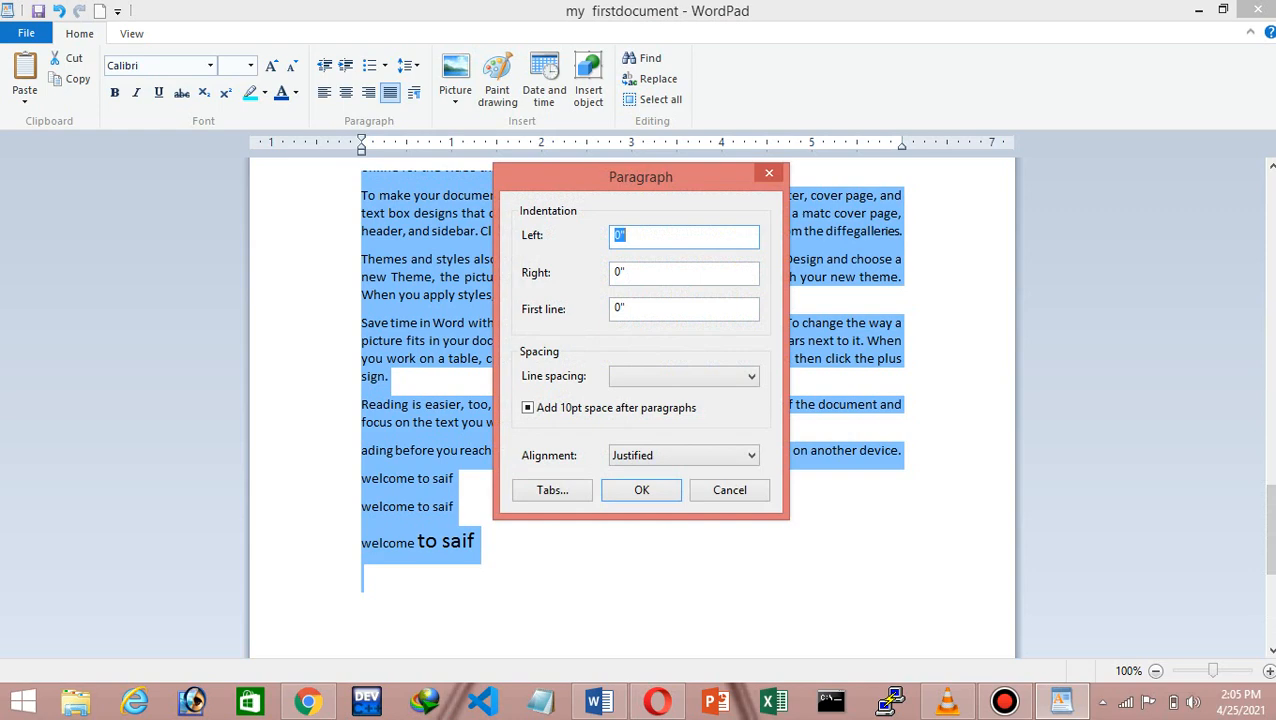
{"action": "left_click_drag", "start_coordinate": [640, 176], "coordinate": [1084, 112]}
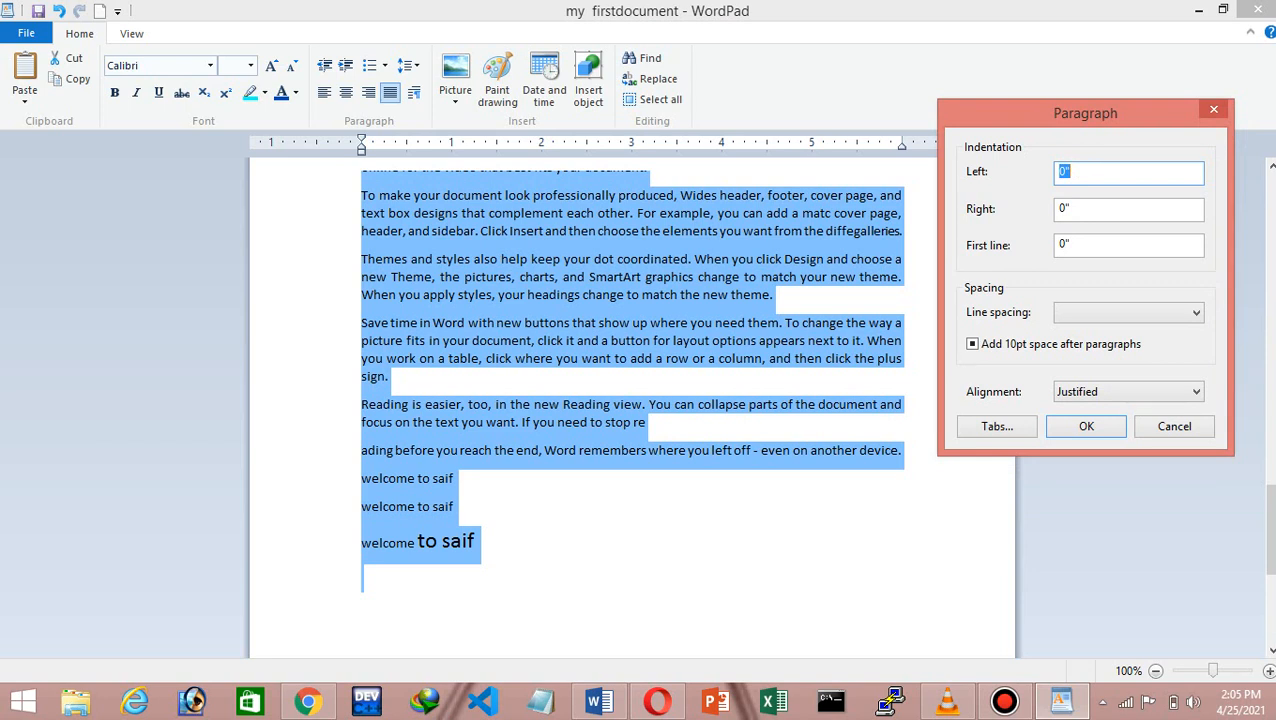
{"action": "key", "text": "BackSpace"}
{"action": "type", "text": "1"}
{"action": "key", "text": "Return"}
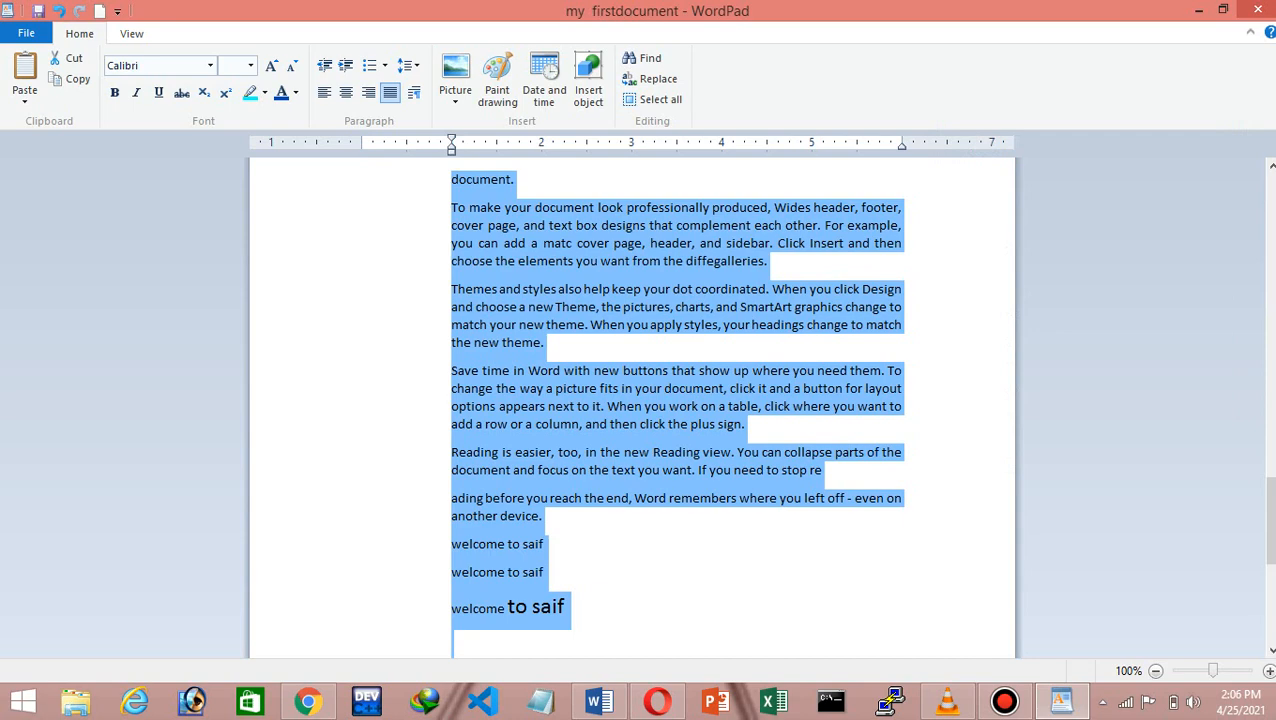
Set the right indentation of the selected paragraphs to 2 inches
{"action": "left_click", "coordinate": [414, 92]}
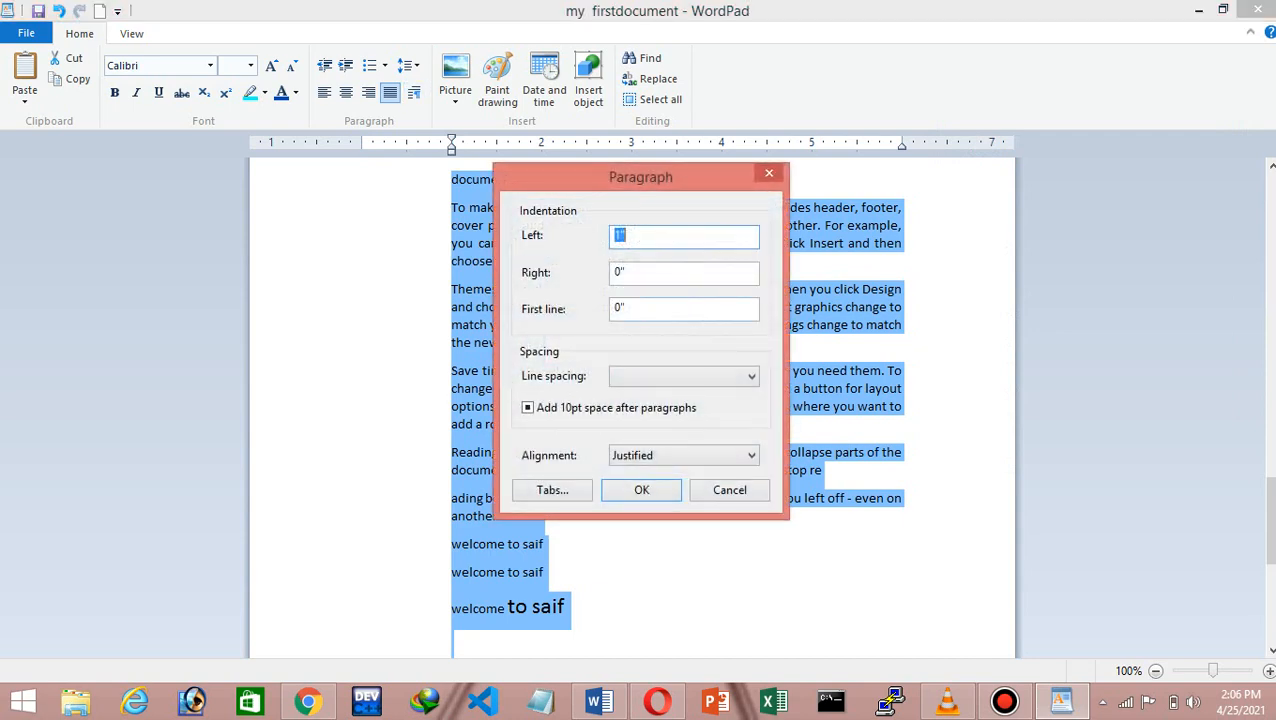
{"action": "key", "text": "Tab"}
{"action": "key", "text": "BackSpace"}
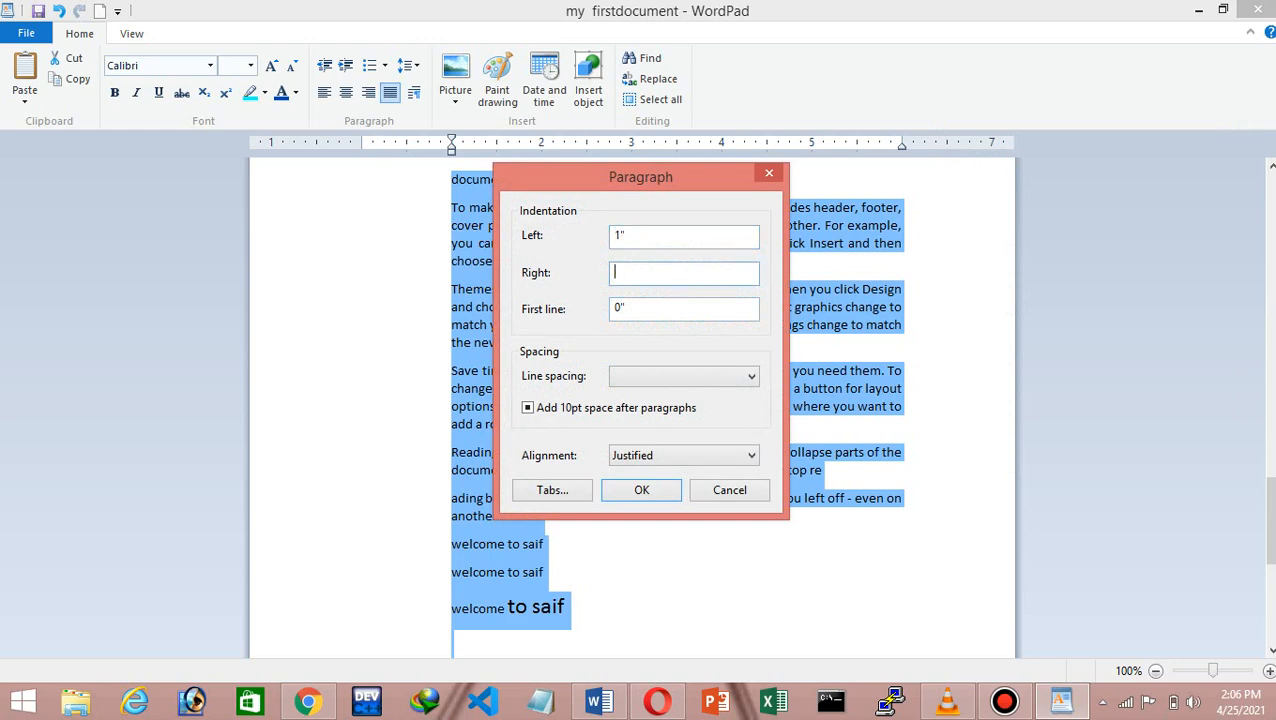
{"action": "type", "text": "2"}
{"action": "key", "text": "Return"}
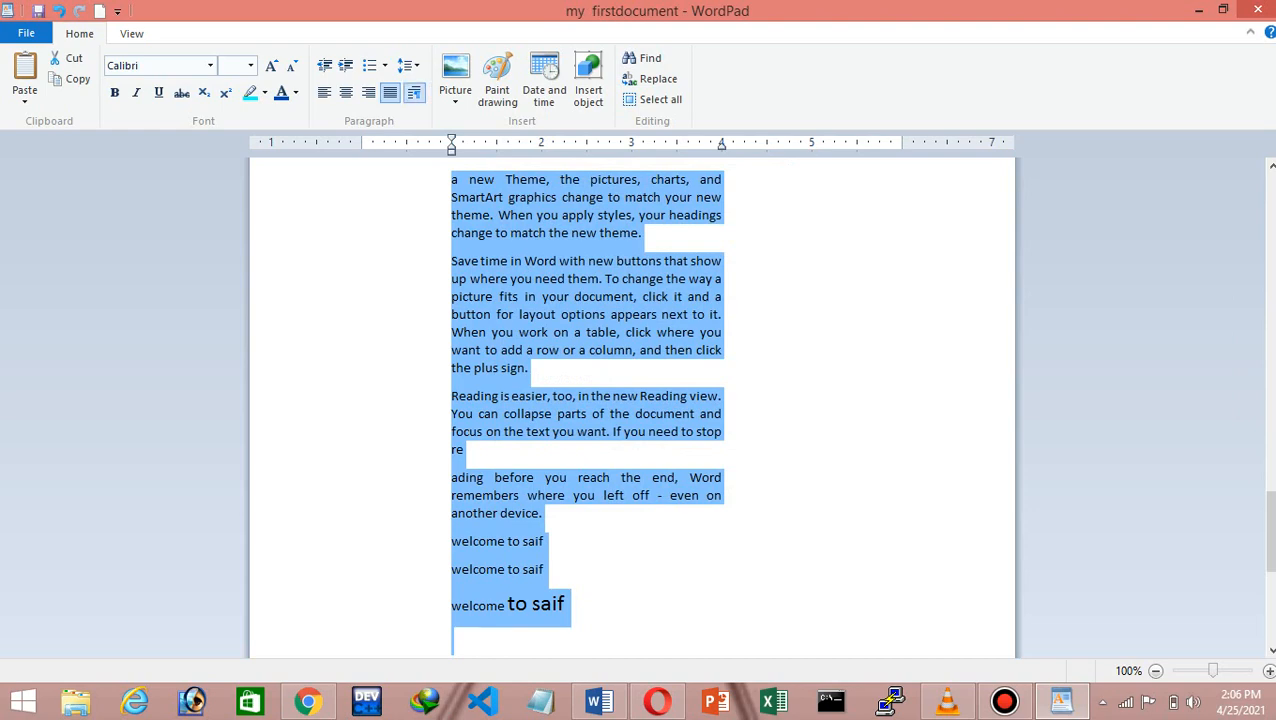
Set both the right and left indentation of the selected paragraphs to 0 in the paragraph settings
{"action": "left_click", "coordinate": [414, 92]}
{"action": "key", "text": "Tab"}
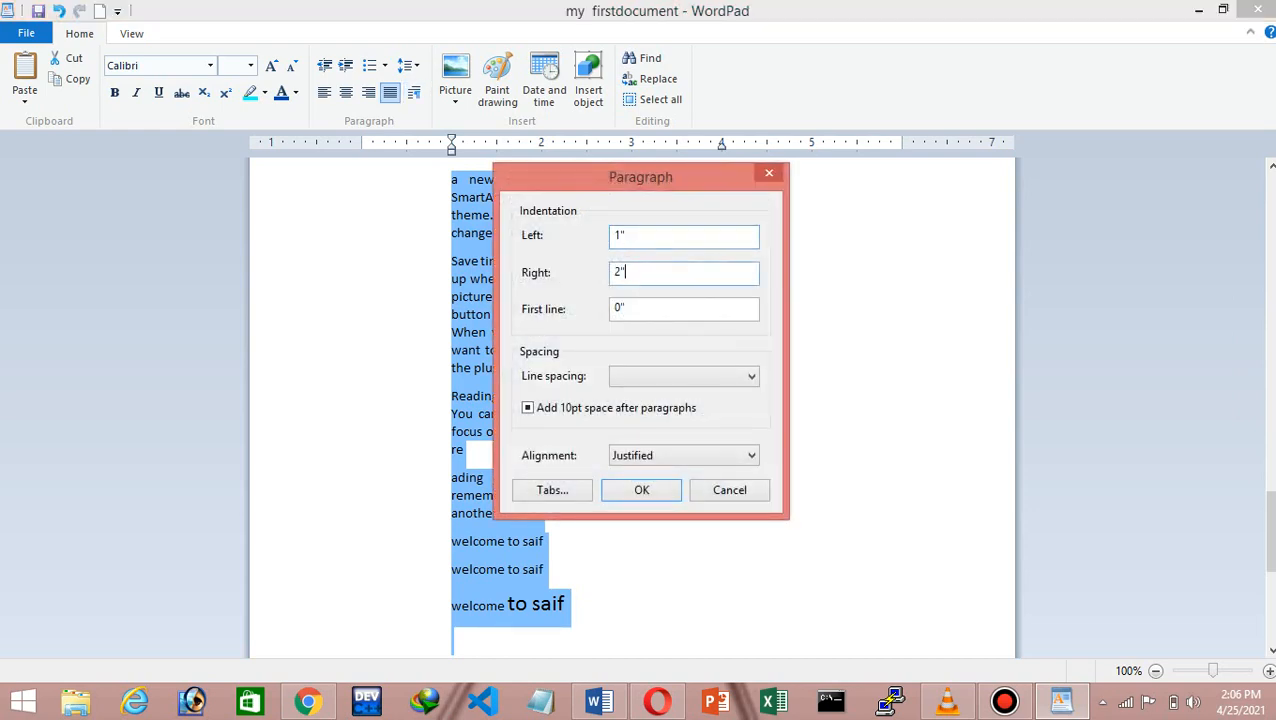
{"action": "key", "text": "BackSpace"}
{"action": "type", "text": "0"}
{"action": "left_click", "coordinate": [627, 236]}
{"action": "key", "text": "BackSpace"}
{"action": "key", "text": "BackSpace"}
{"action": "type", "text": "0"}
Set the first-line indentation of the selected paragraphs to 1 inch and apply the paragraph settings
{"action": "left_click", "coordinate": [660, 309]}
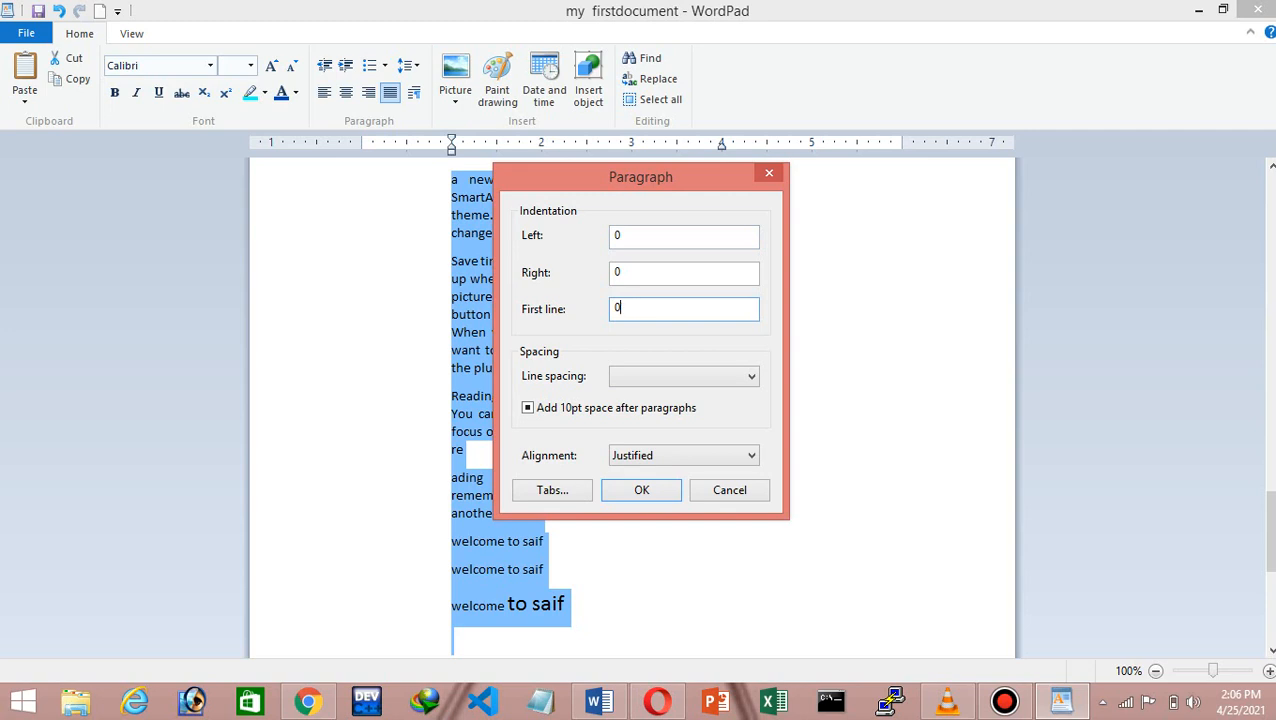
{"action": "type", "text": "1"}
{"action": "key", "text": "BackSpace"}
{"action": "type", "text": "1"}
{"action": "key", "text": "Return"}
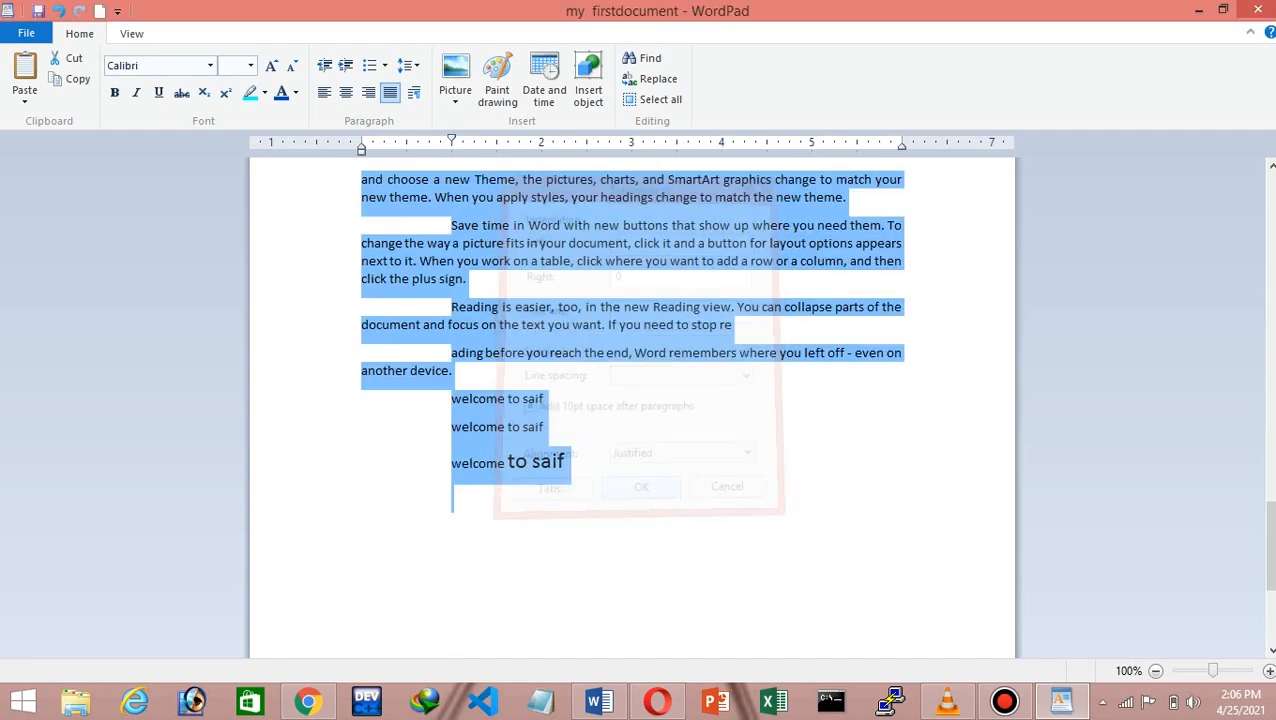
Undo the first-line, right and left indentation changes on the selected paragraphs
{"action": "scroll", "coordinate": [631, 408], "scroll_direction": "up", "scroll_amount": 6}
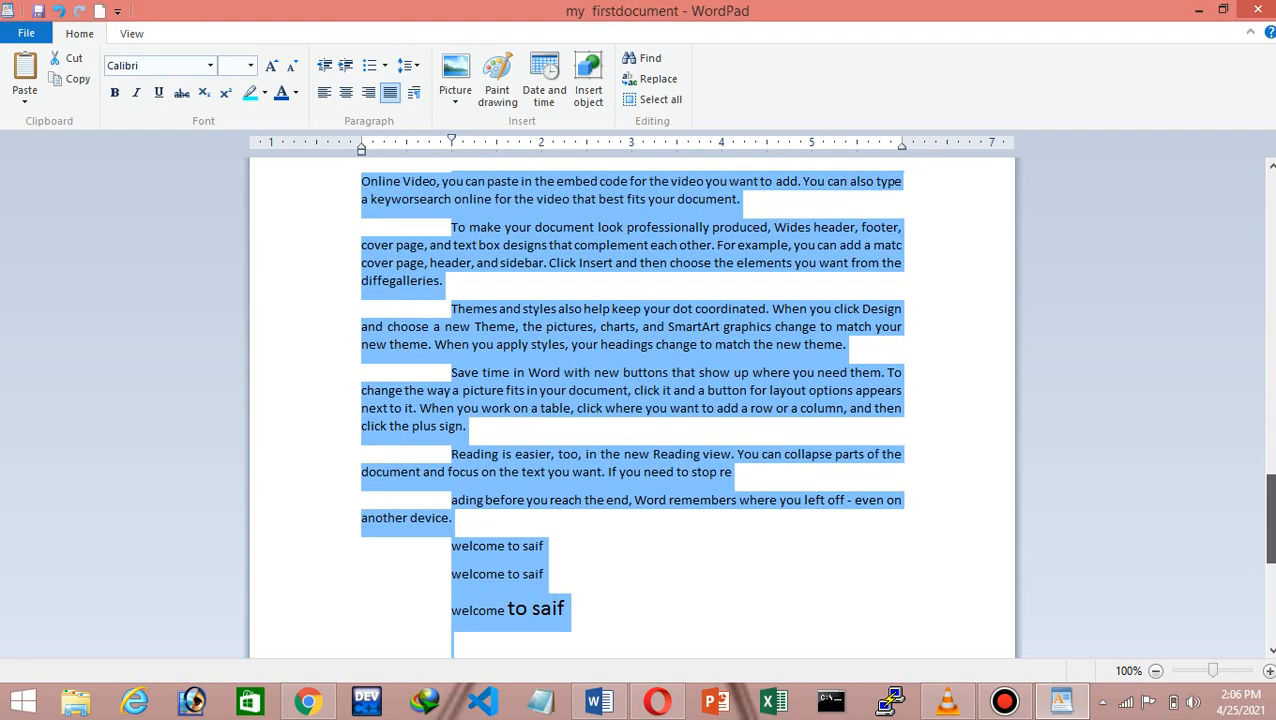
{"action": "scroll", "coordinate": [631, 408], "scroll_direction": "down", "scroll_amount": 1}
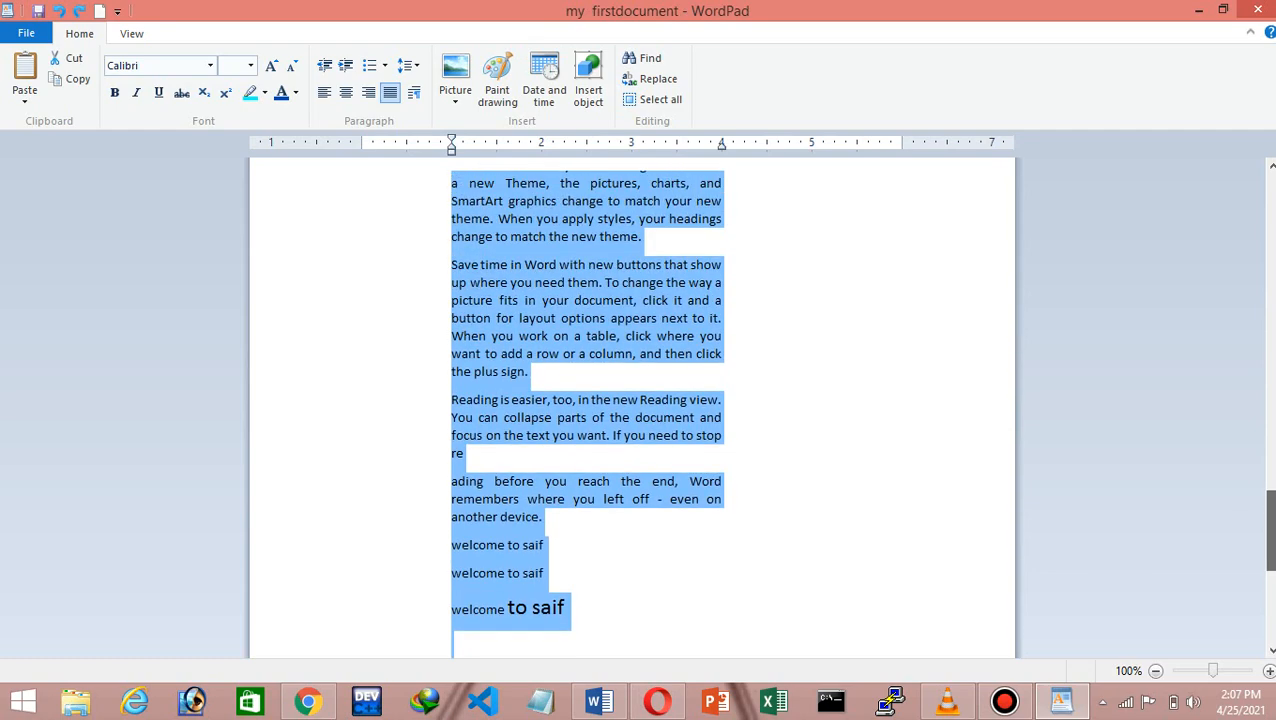
{"action": "key", "text": "ctrl+z"}
{"action": "key", "text": "ctrl+z"}
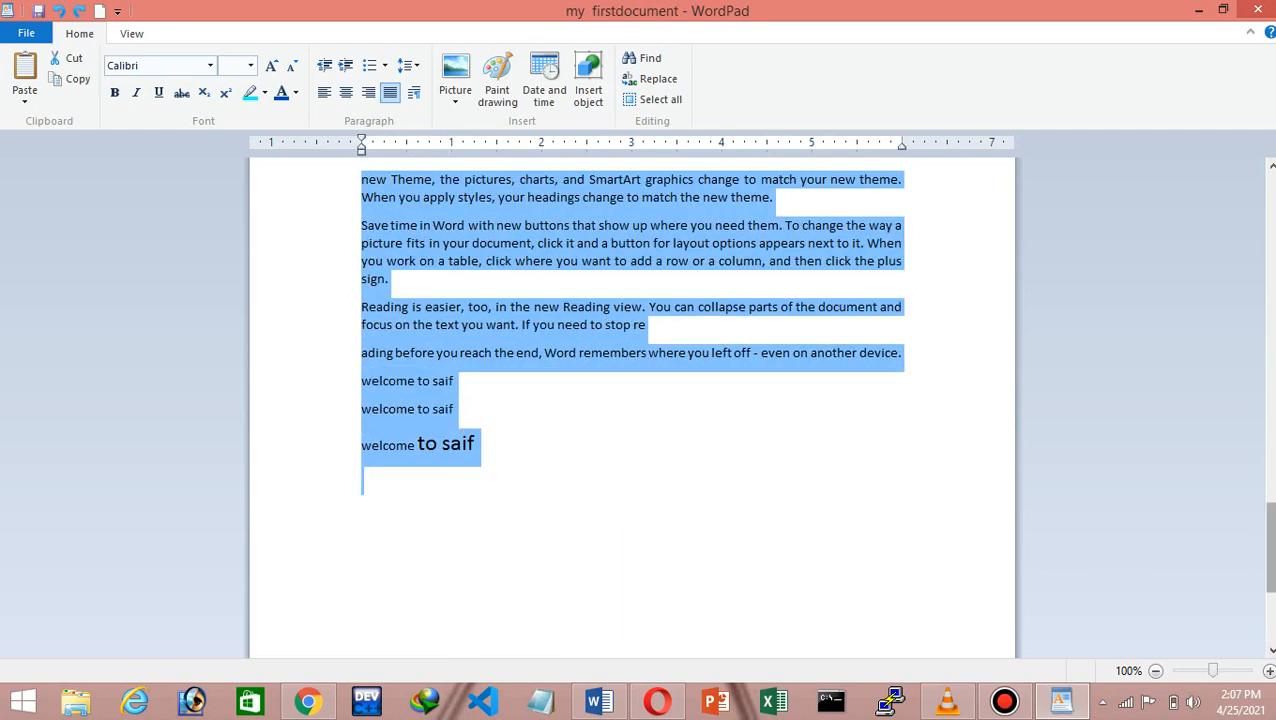
Redo the left indentation change on the selected paragraphs, undo it again and clear the selection
{"action": "left_click_drag", "start_coordinate": [1270, 546], "coordinate": [1270, 502]}
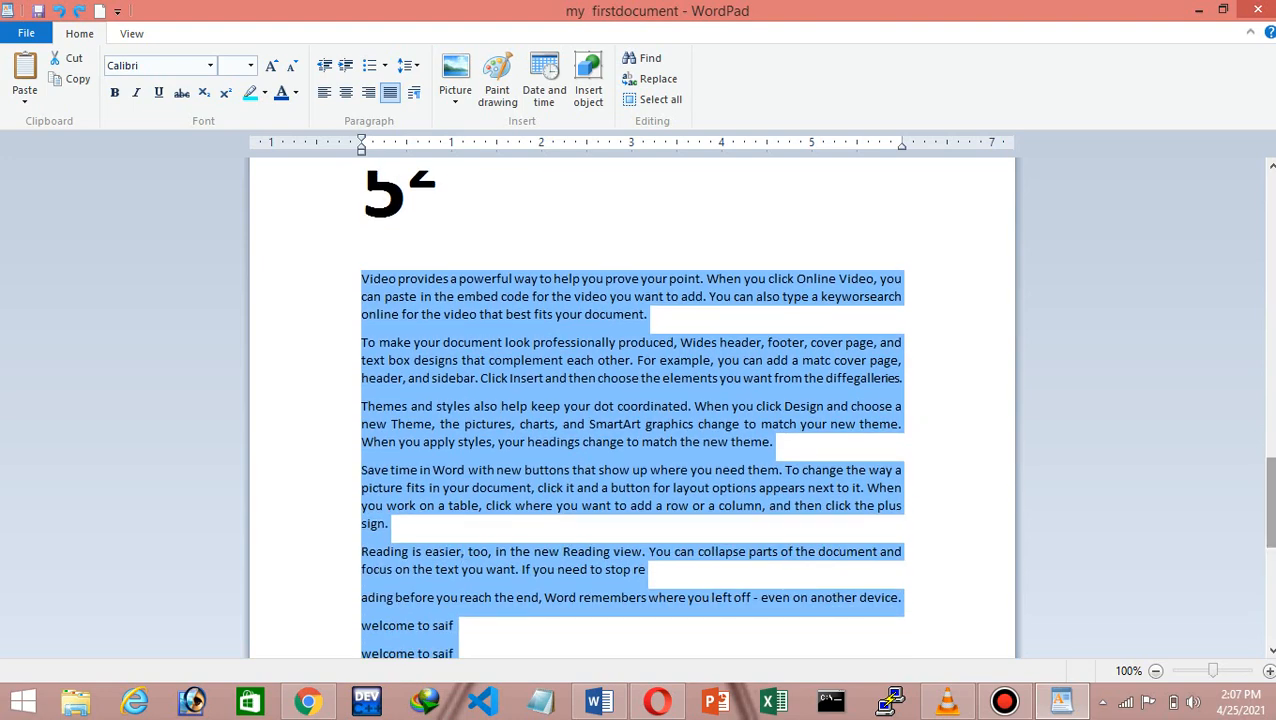
{"action": "key", "text": "ctrl+y"}
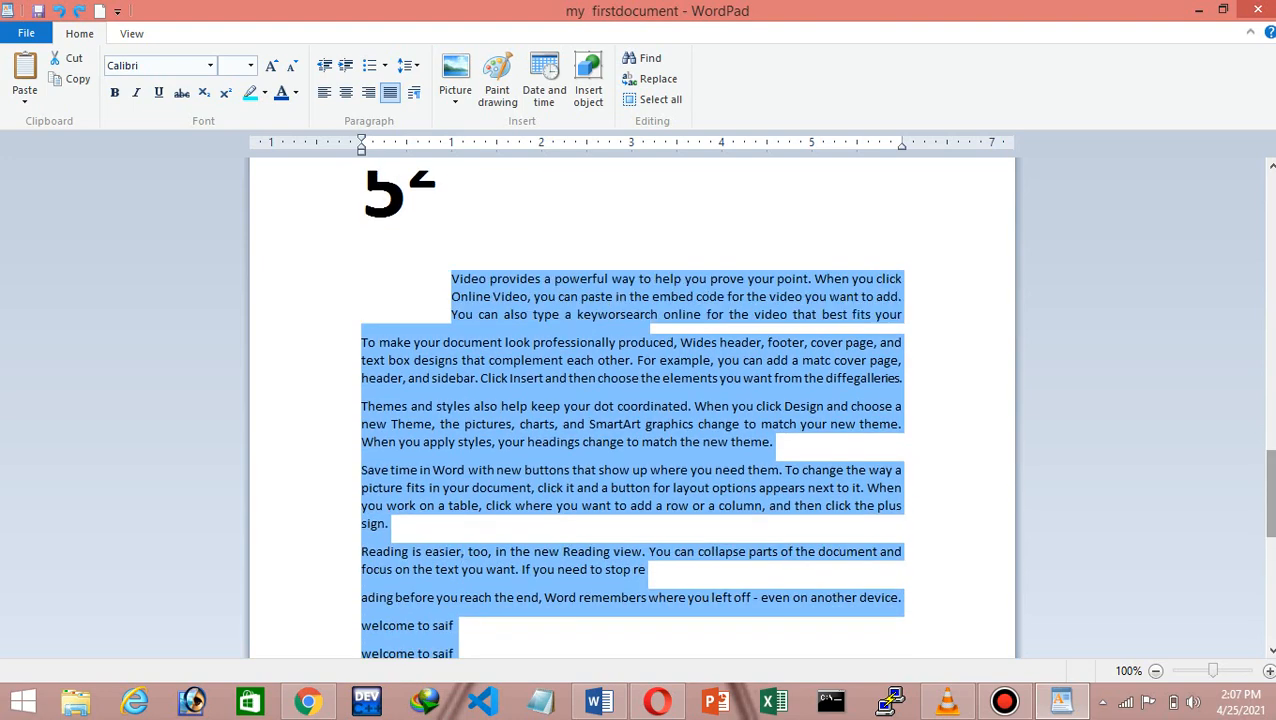
{"action": "key", "text": "ctrl+y"}
{"action": "key", "text": "ctrl+z"}
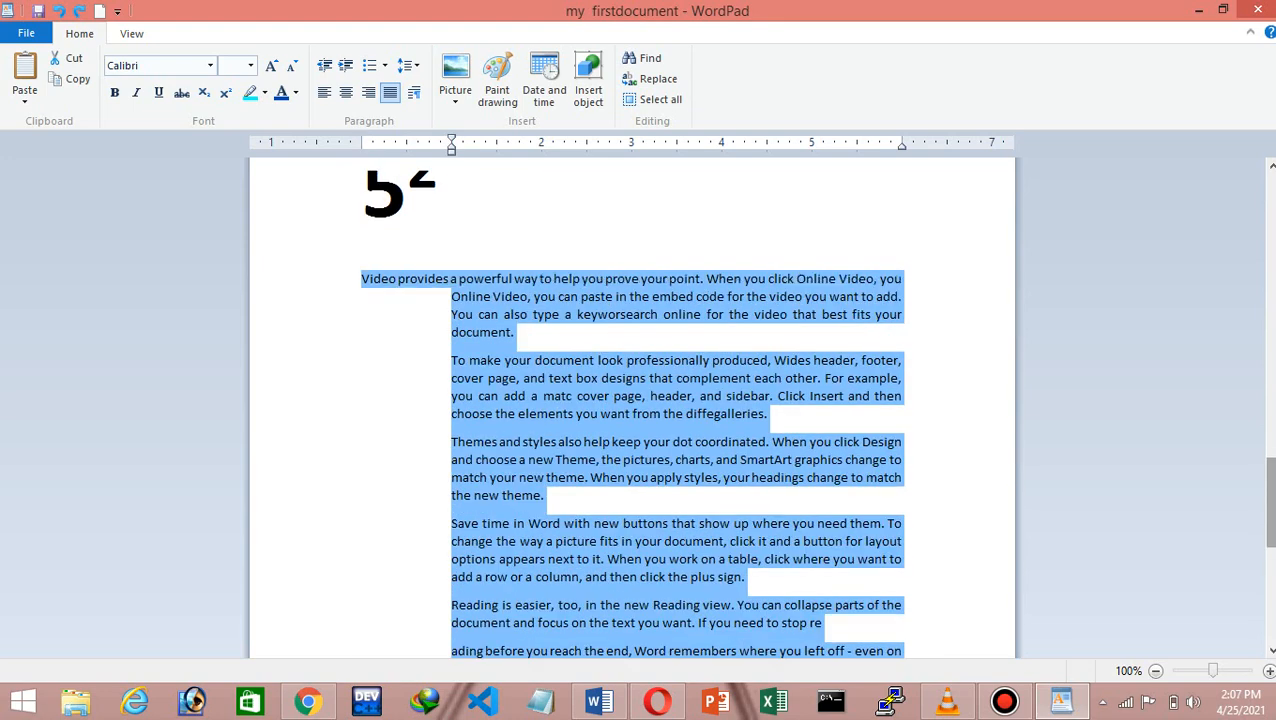
{"action": "left_click", "coordinate": [774, 442]}
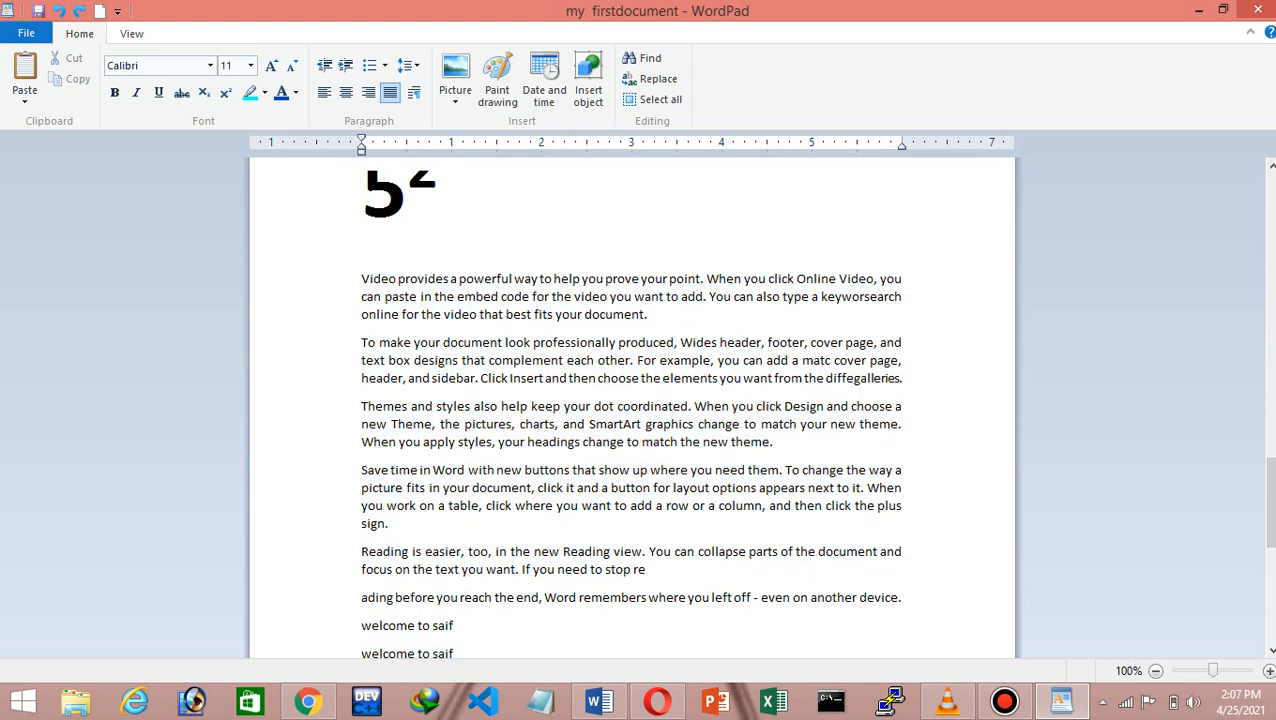
Set the first-line indentation of the paragraph beginning "Video provides a powerful way" to 1 inch
{"action": "left_click_drag", "start_coordinate": [350, 279], "coordinate": [350, 315]}
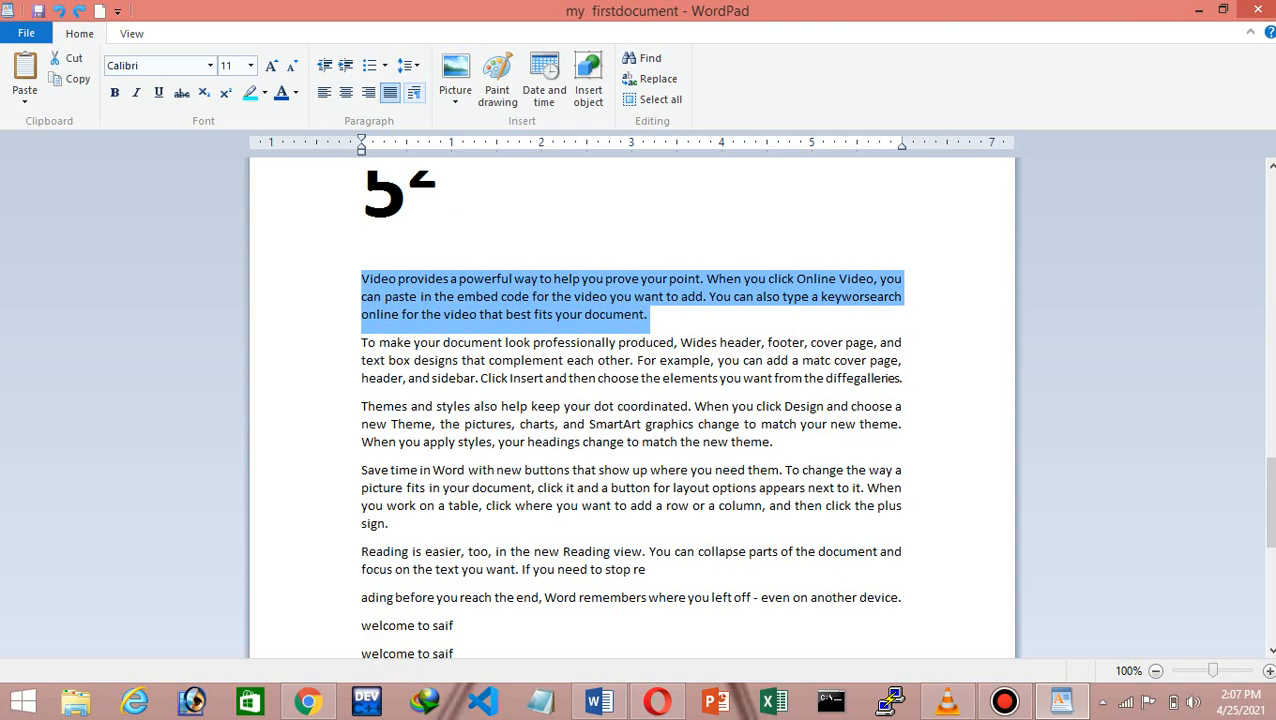
{"action": "left_click", "coordinate": [414, 93]}
{"action": "left_click", "coordinate": [650, 309]}
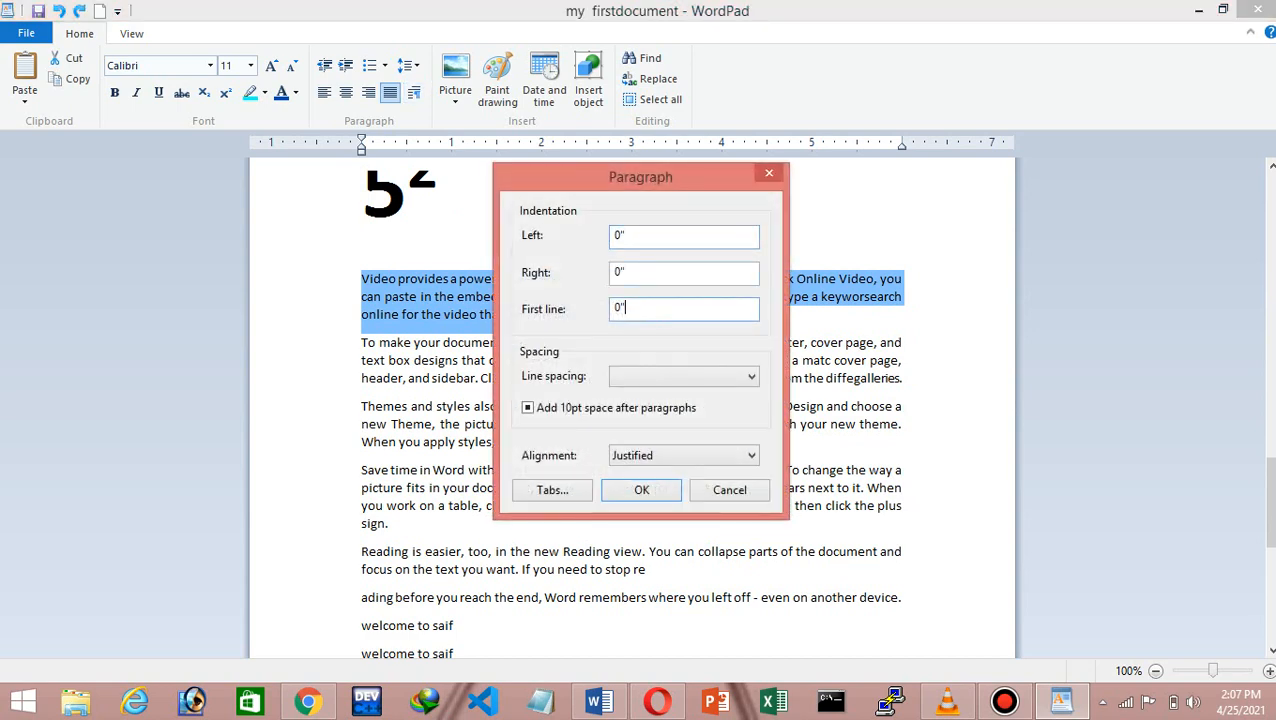
{"action": "key", "text": "BackSpace"}
{"action": "key", "text": "BackSpace"}
{"action": "type", "text": "1"}
{"action": "left_click", "coordinate": [641, 489]}
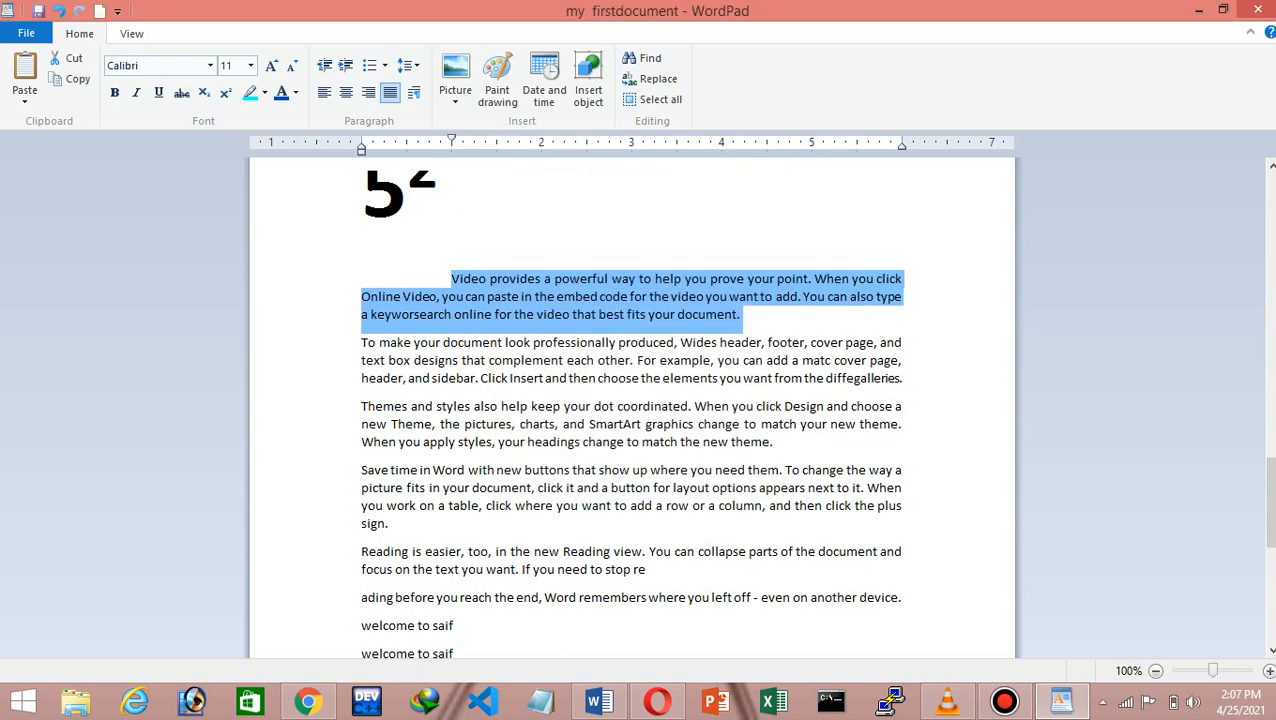
{"action": "left_click", "coordinate": [440, 194]}
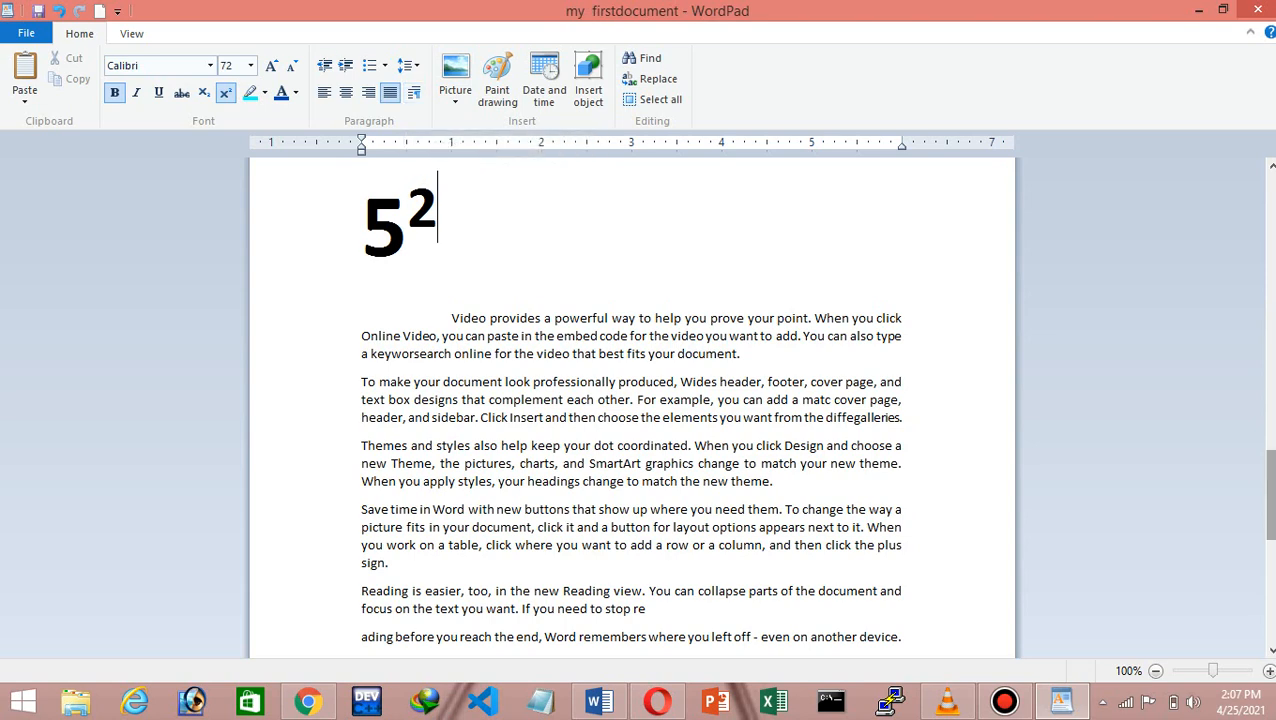
Delete the text of the last line at the end of the document
{"action": "scroll", "coordinate": [632, 400], "scroll_direction": "up", "scroll_amount": 2}
{"action": "key", "text": "ctrl+End"}
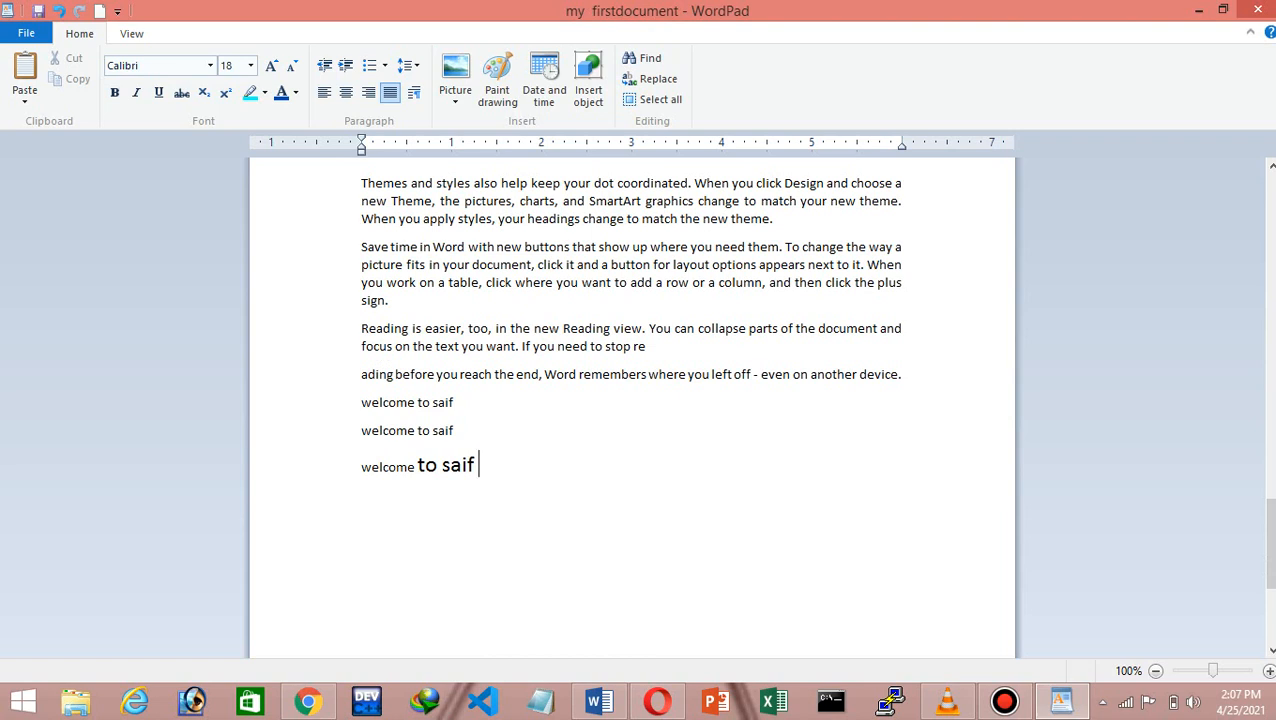
{"action": "key", "text": "BackSpace"}
{"action": "key", "text": "BackSpace"}
{"action": "key", "text": "BackSpace"}
{"action": "key", "text": "BackSpace"}
{"action": "key", "text": "BackSpace"}
{"action": "key", "text": "BackSpace"}
{"action": "key", "text": "BackSpace"}
{"action": "key", "text": "BackSpace"}
{"action": "key", "text": "BackSpace"}
{"action": "key", "text": "BackSpace"}
{"action": "key", "text": "BackSpace"}
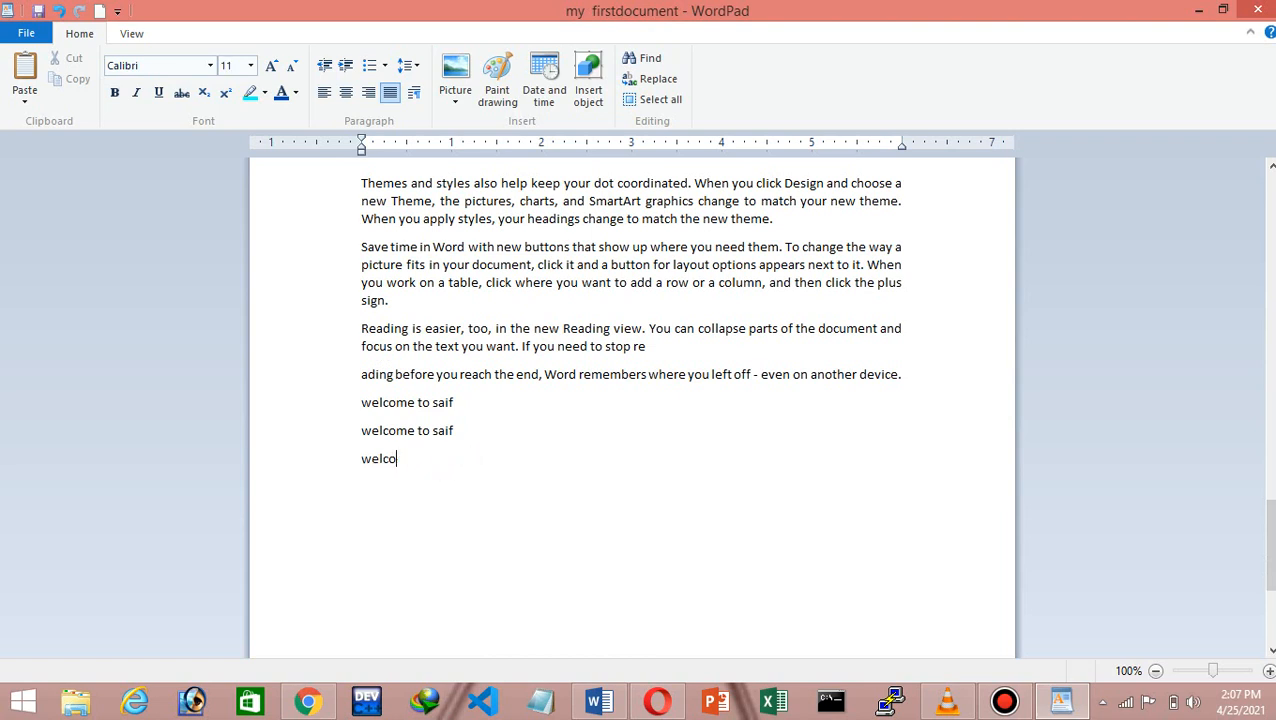
{"action": "key", "text": "BackSpace"}
{"action": "key", "text": "BackSpace"}
{"action": "key", "text": "BackSpace"}
Enter "Welcom tom saif online academy" on a new line a few blank lines below the remaining text
{"action": "type", "text": "welcom eto"}
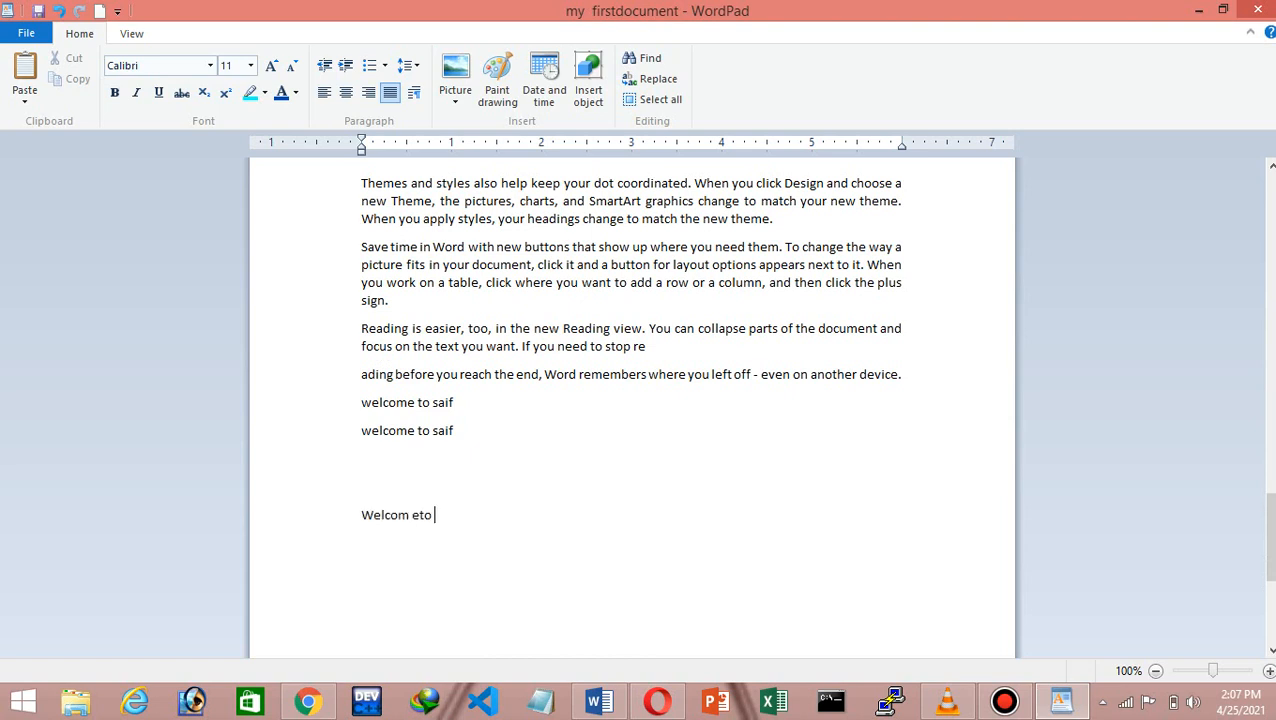
{"action": "key", "text": "BackSpace"}
{"action": "key", "text": "BackSpace"}
{"action": "key", "text": "BackSpace"}
{"action": "key", "text": "BackSpace"}
{"action": "key", "text": "BackSpace"}
{"action": "type", "text": "tom saif online academy"}
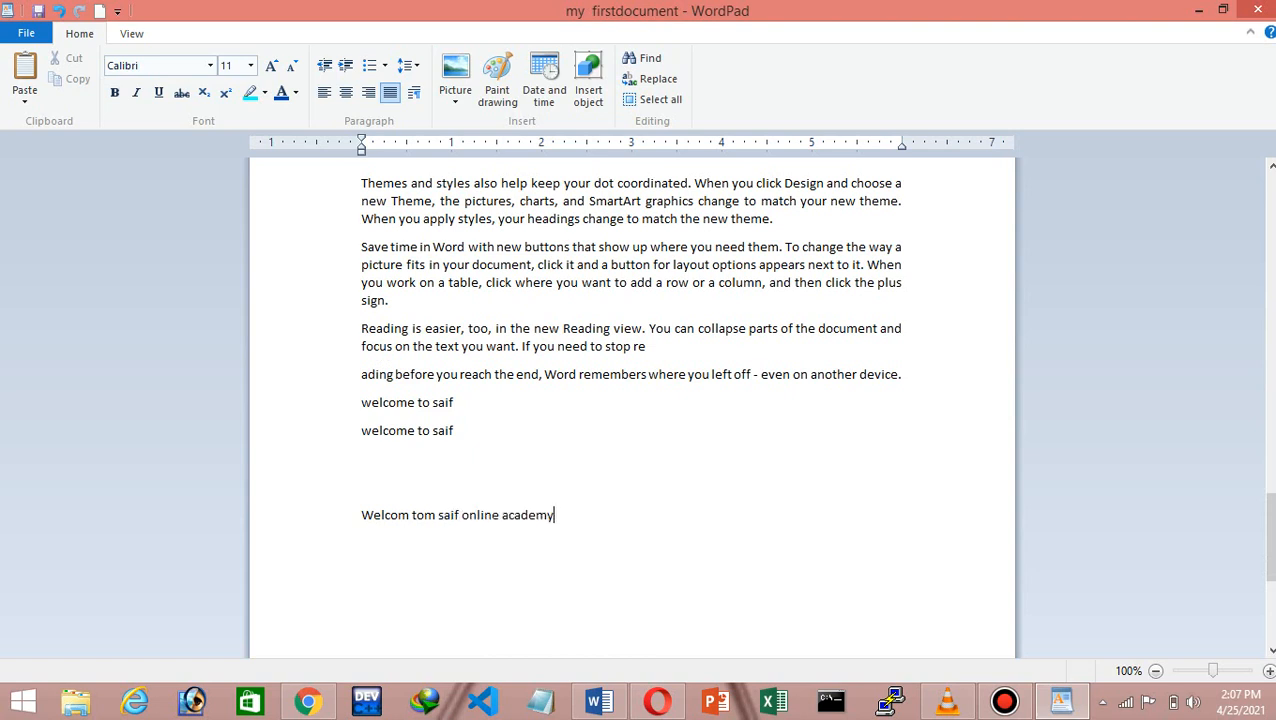
Increase the font size of the new academy line and the blank line above it to 20
{"action": "key", "text": "shift+Home"}
{"action": "key", "text": "shift+Up"}
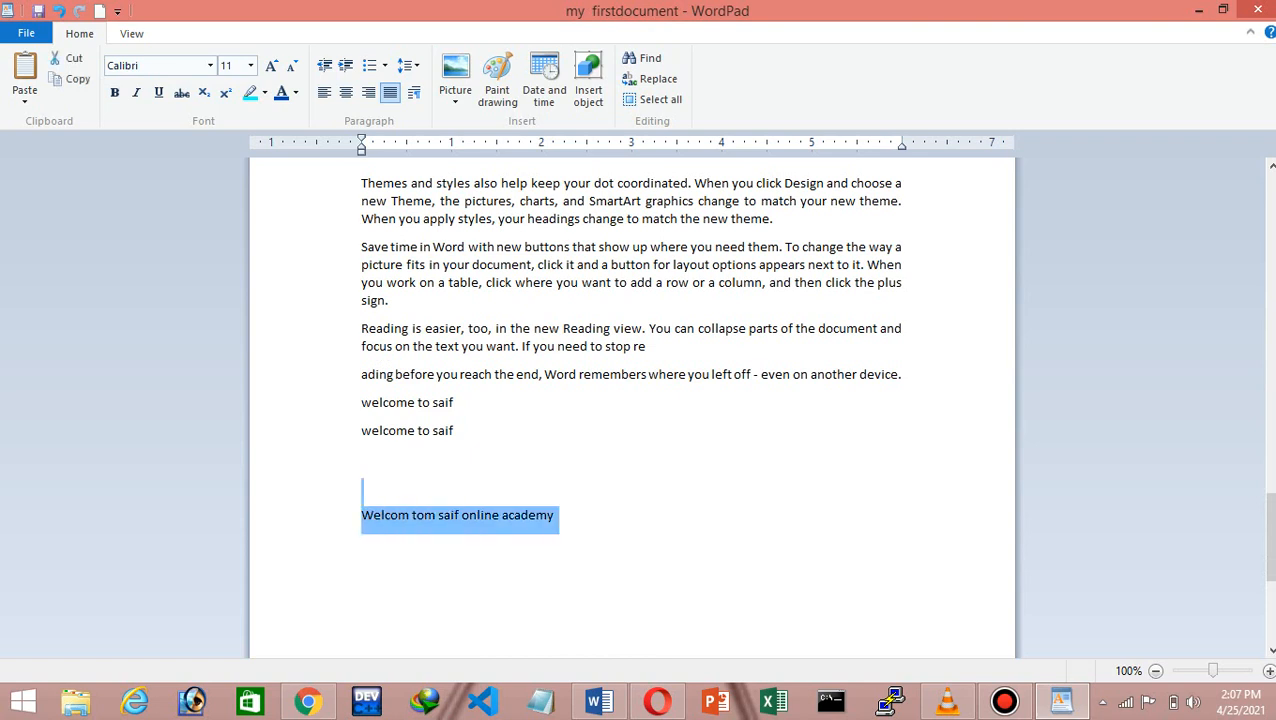
{"action": "key", "text": "ctrl+shift+period"}
{"action": "key", "text": "ctrl+shift+period"}
{"action": "key", "text": "ctrl+shift+period"}
{"action": "key", "text": "ctrl+shift+period"}
{"action": "key", "text": "ctrl+shift+period"}
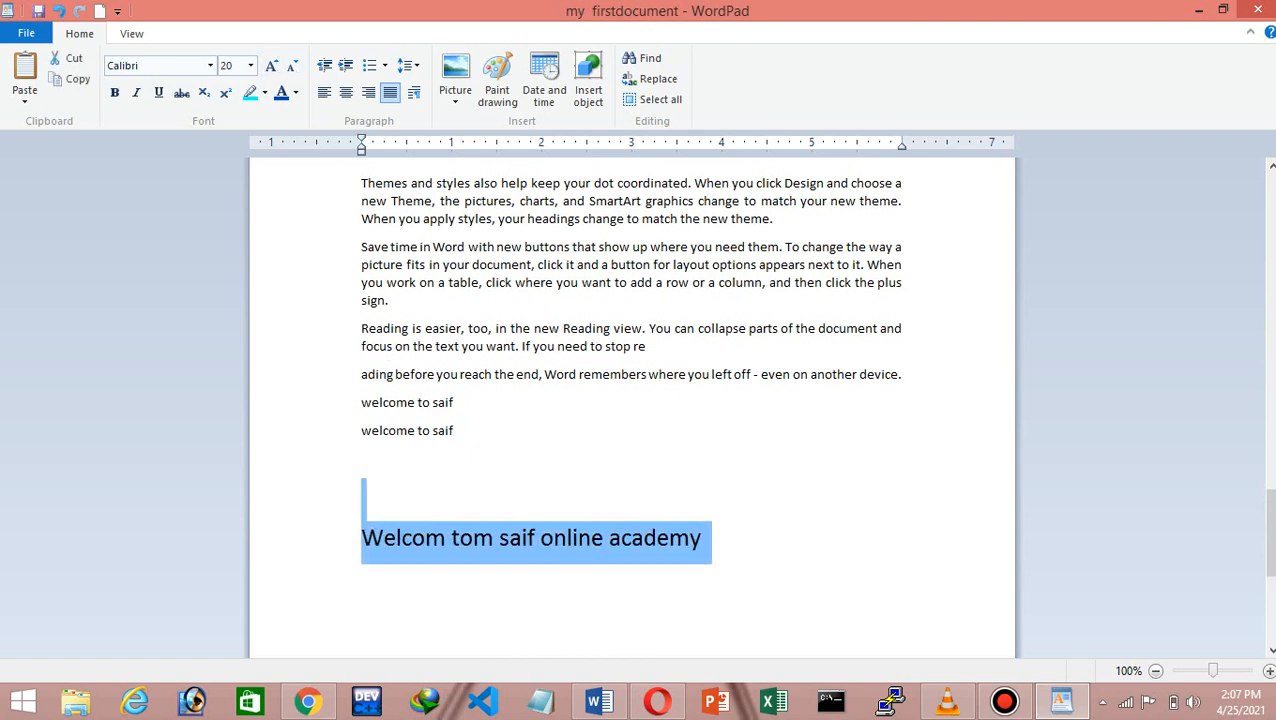
Select only the academy line at the end of the document and make it bold
{"action": "key", "text": "shift+Down"}
{"action": "key", "text": "End"}
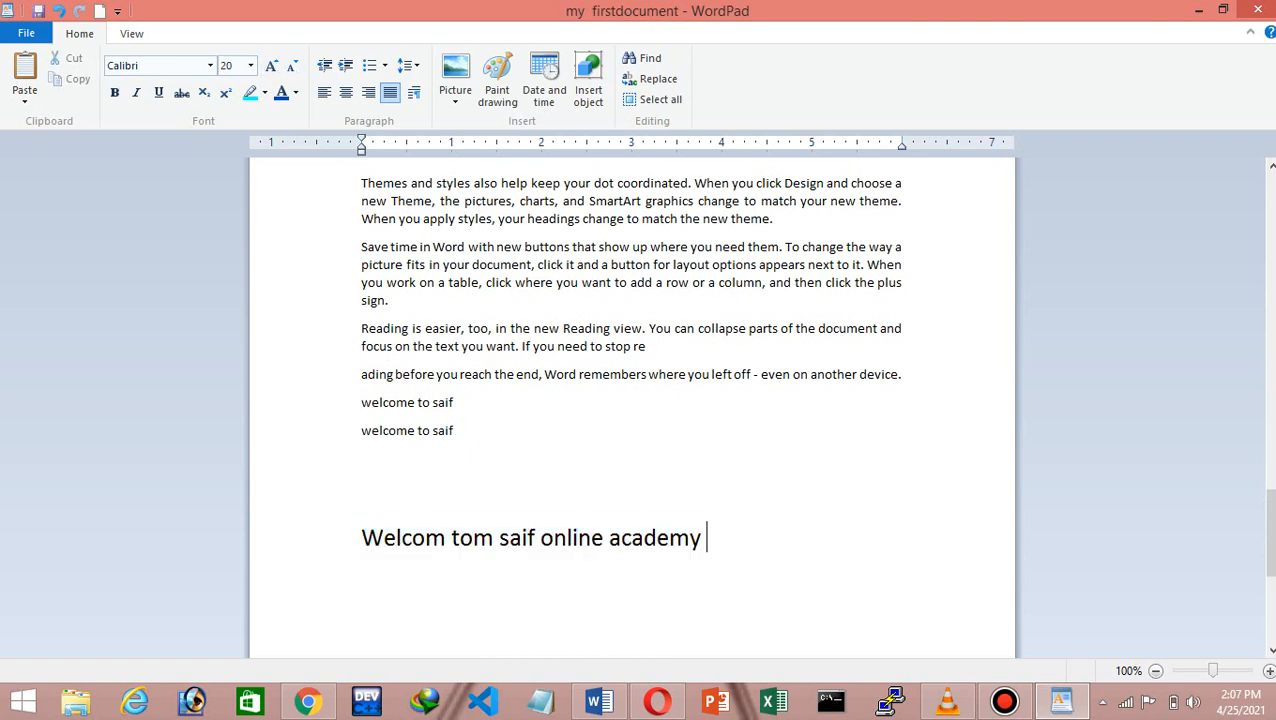
{"action": "key", "text": "shift+Home"}
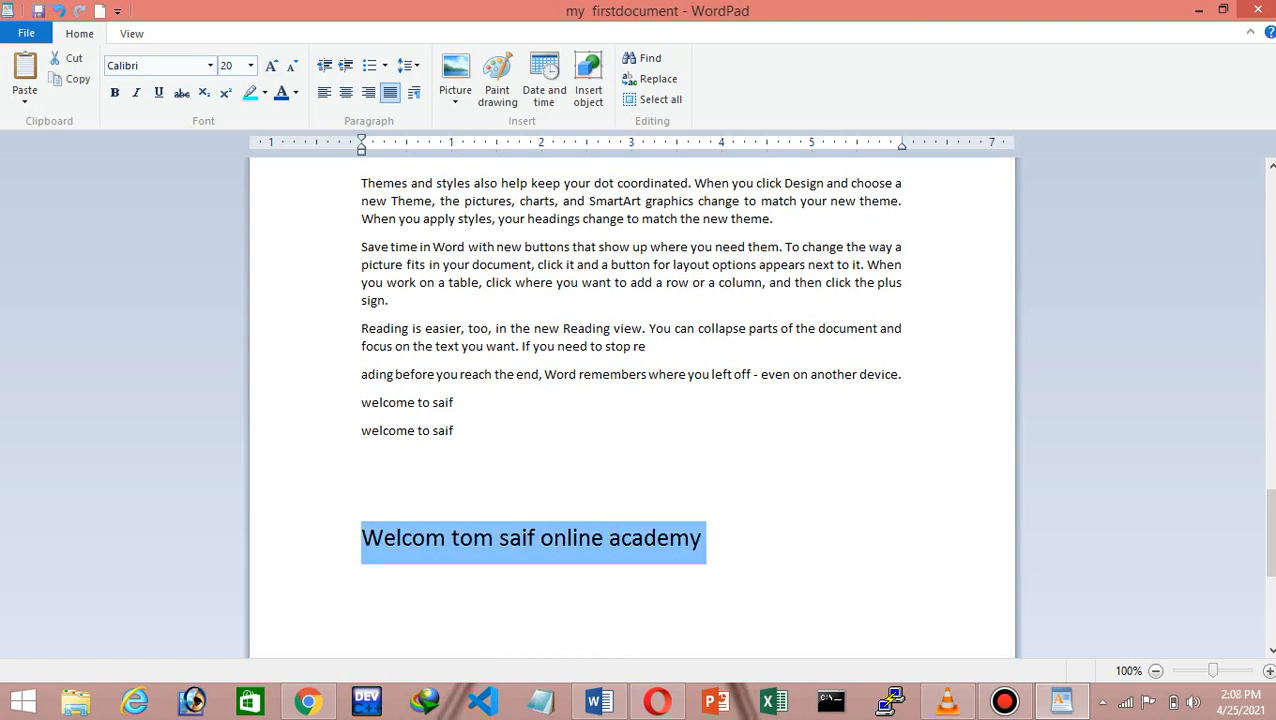
{"action": "key", "text": "ctrl+b"}
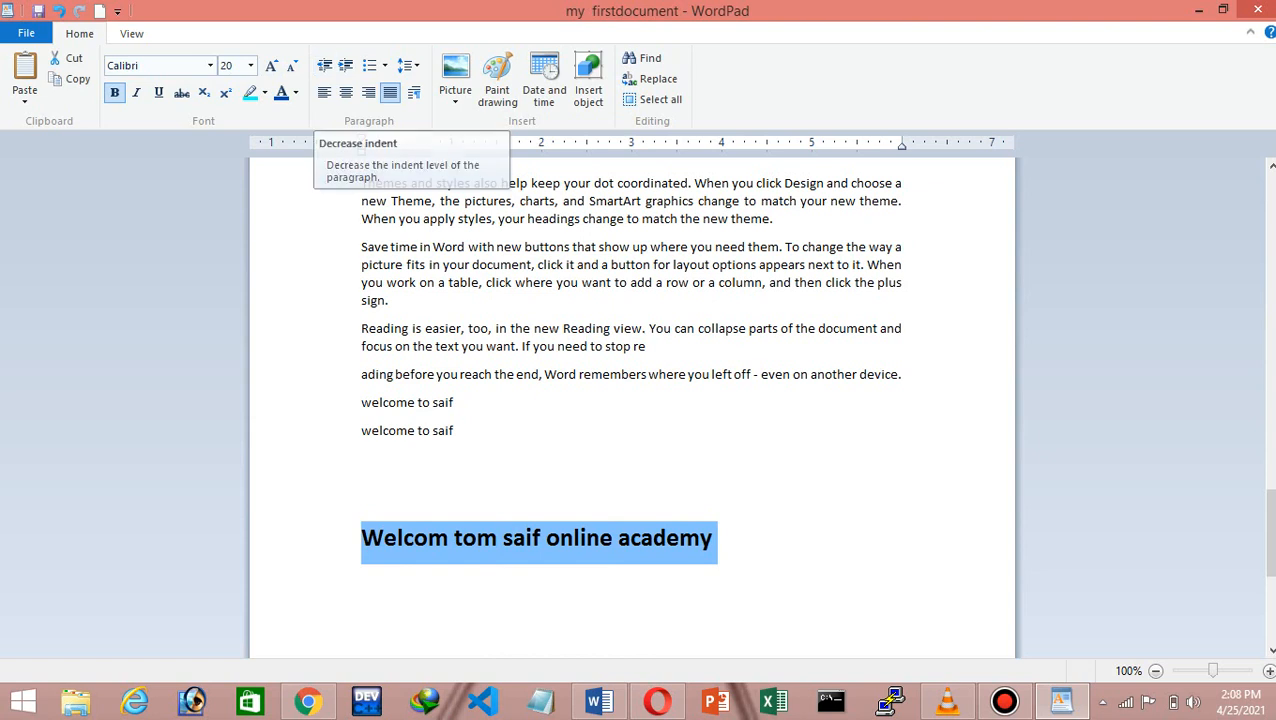
Shift the bold academy line to the right with leading spaces and remove most of those spaces again
{"action": "left_click", "coordinate": [362, 538]}
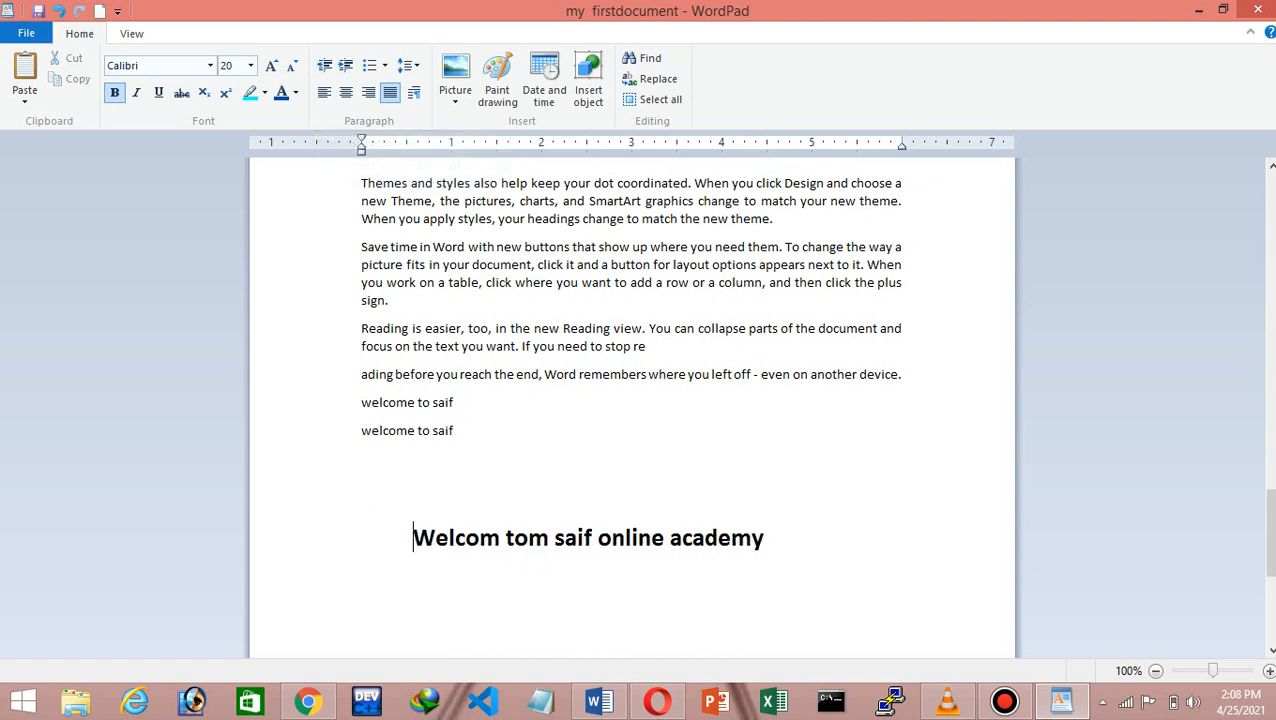
{"action": "key", "text": "BackSpace"}
{"action": "key", "text": "BackSpace"}
{"action": "key", "text": "BackSpace"}
{"action": "key", "text": "BackSpace"}
{"action": "key", "text": "BackSpace"}
{"action": "key", "text": "BackSpace"}
{"action": "key", "text": "BackSpace"}
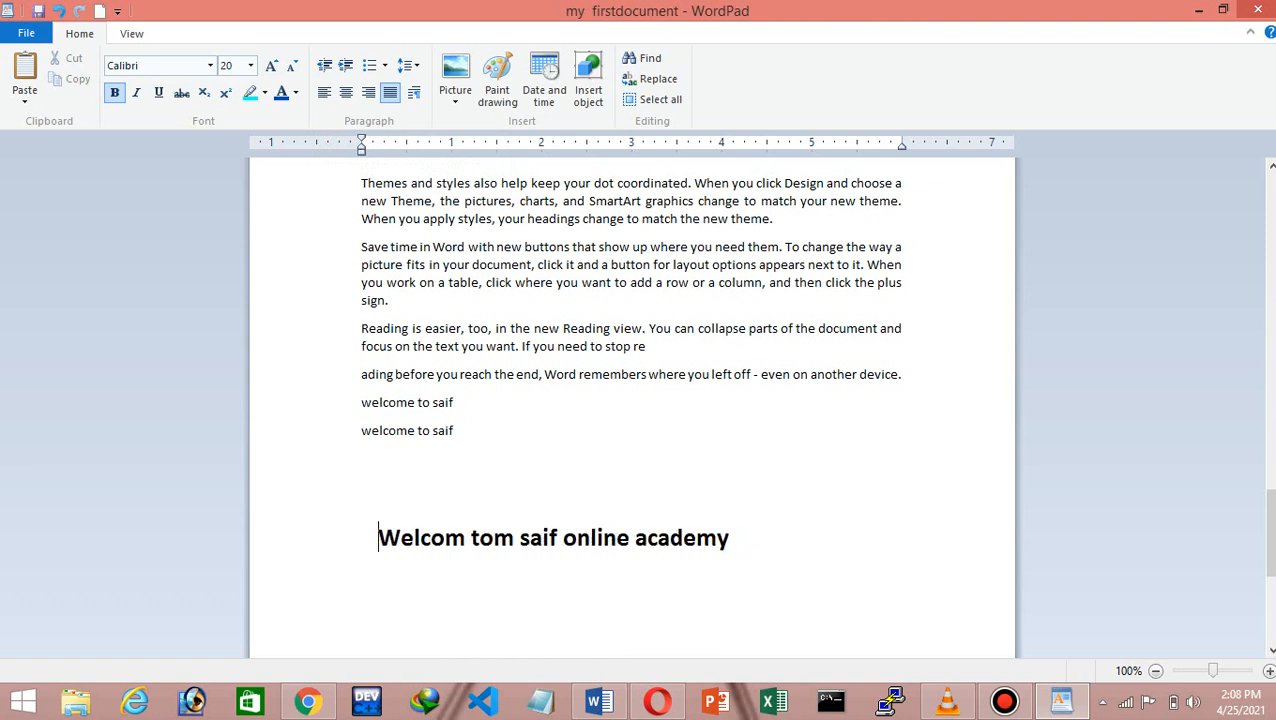
Increase the indent of the bold academy line by three levels and decrease it back to 0
{"action": "left_click", "coordinate": [345, 65]}
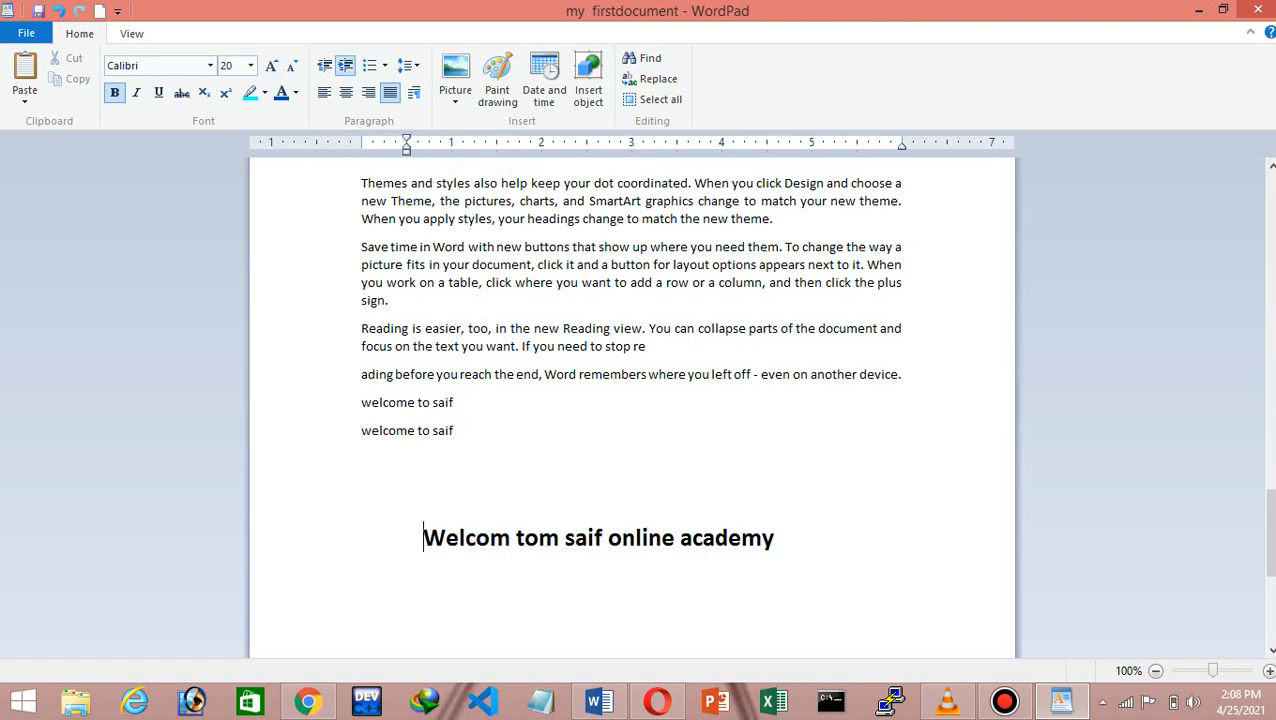
{"action": "left_click", "coordinate": [345, 65]}
{"action": "left_click", "coordinate": [345, 65]}
{"action": "left_click", "coordinate": [324, 65]}
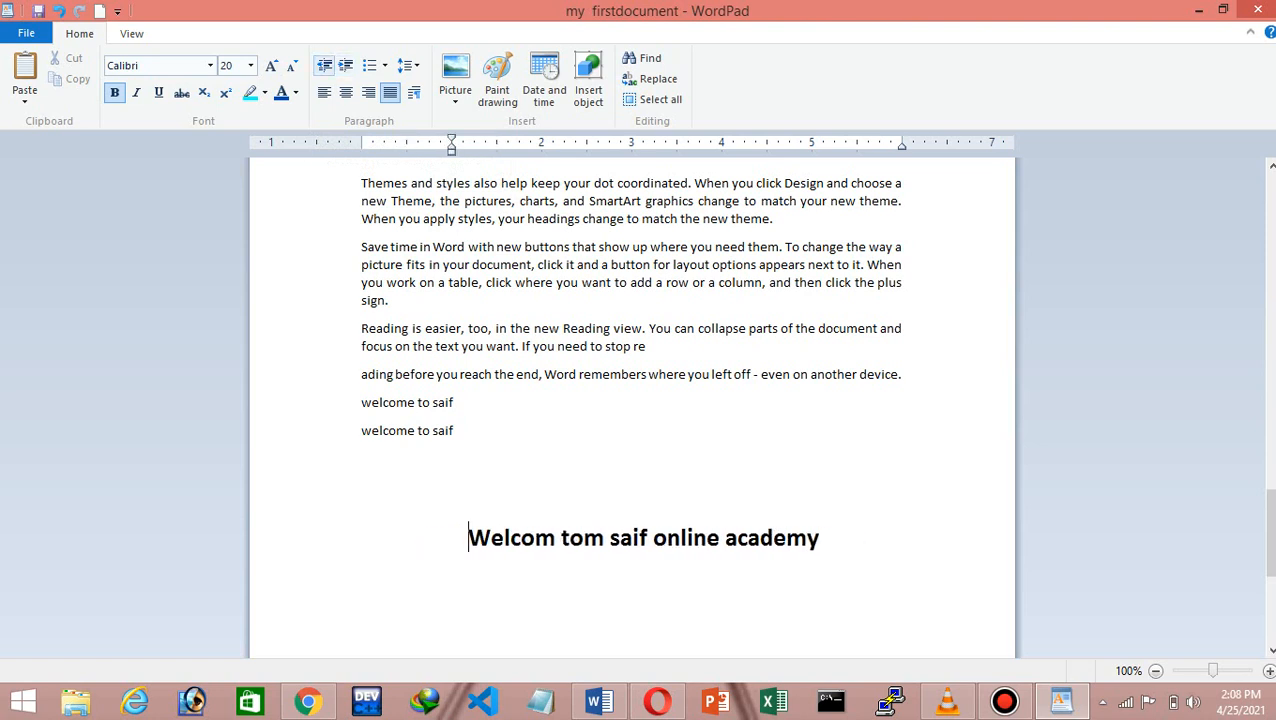
{"action": "left_click", "coordinate": [324, 65]}
{"action": "left_click", "coordinate": [324, 65]}
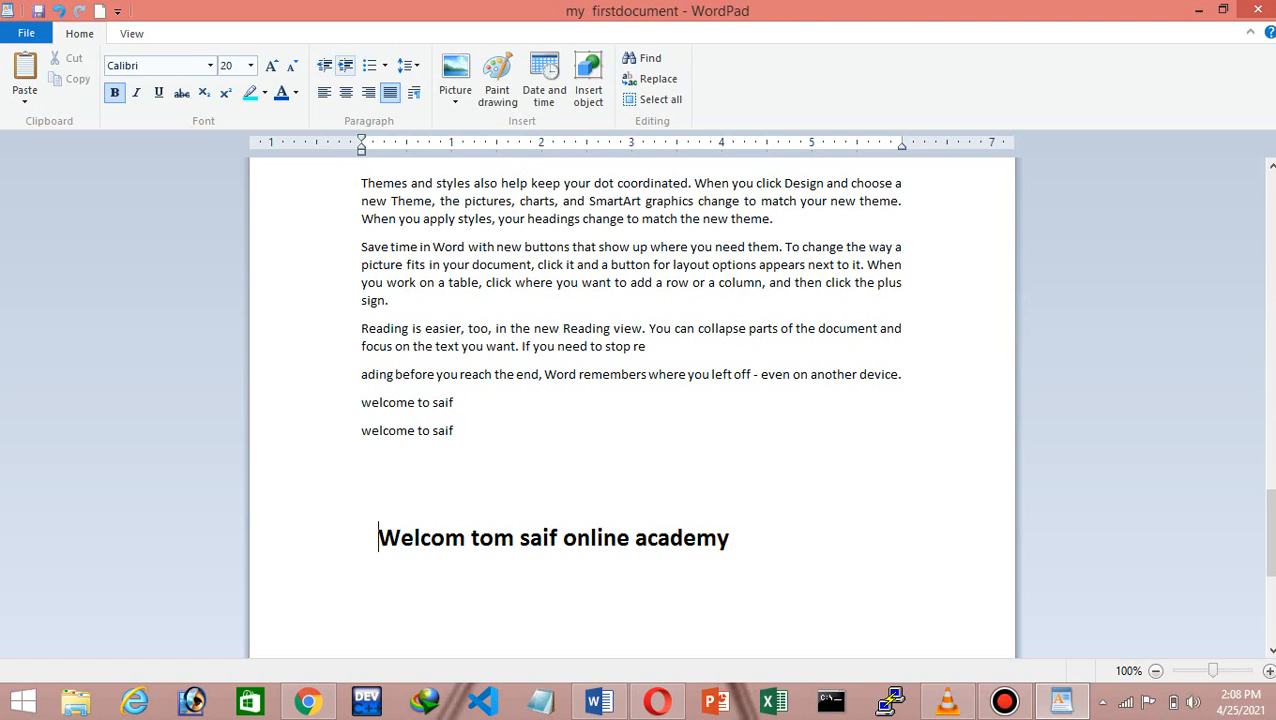
Indent the academy line by one level and back, and again by five levels, returning the indent to 0
{"action": "left_click", "coordinate": [345, 65]}
{"action": "left_click", "coordinate": [324, 65]}
{"action": "left_click", "coordinate": [345, 65]}
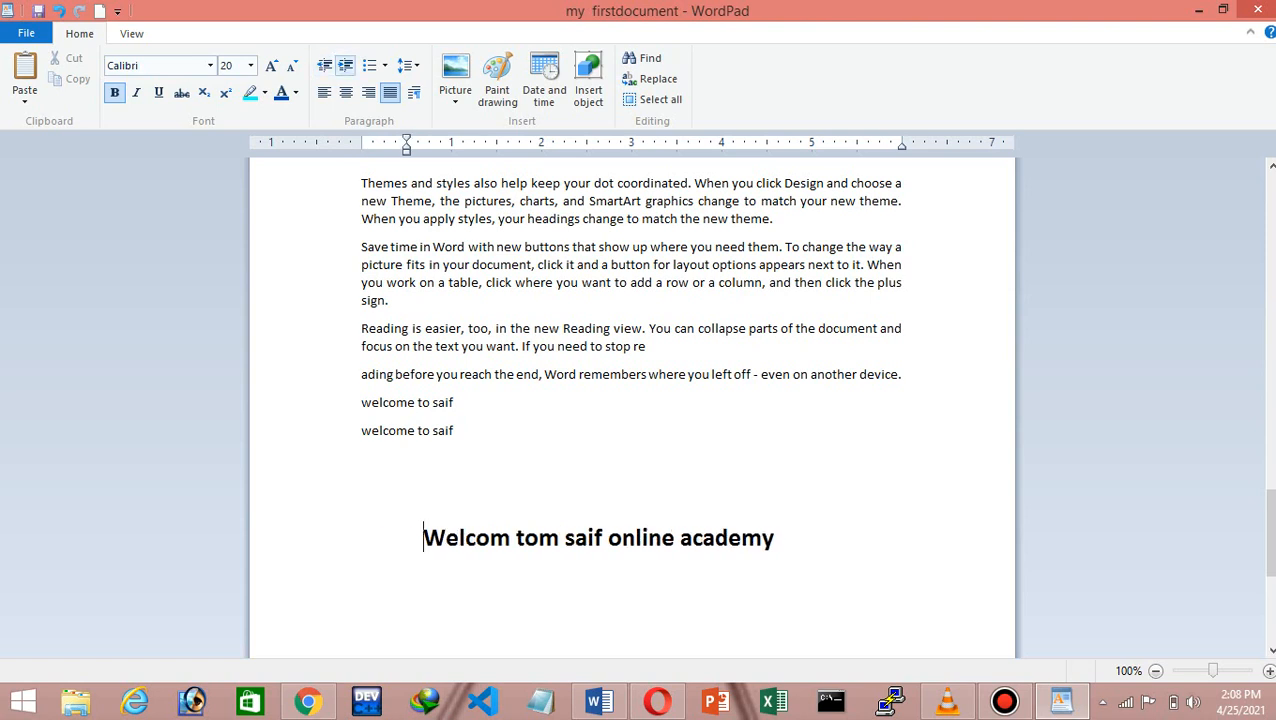
{"action": "left_click", "coordinate": [345, 65]}
{"action": "left_click", "coordinate": [345, 65]}
{"action": "left_click", "coordinate": [345, 65]}
{"action": "left_click", "coordinate": [345, 65]}
{"action": "left_click", "coordinate": [324, 65]}
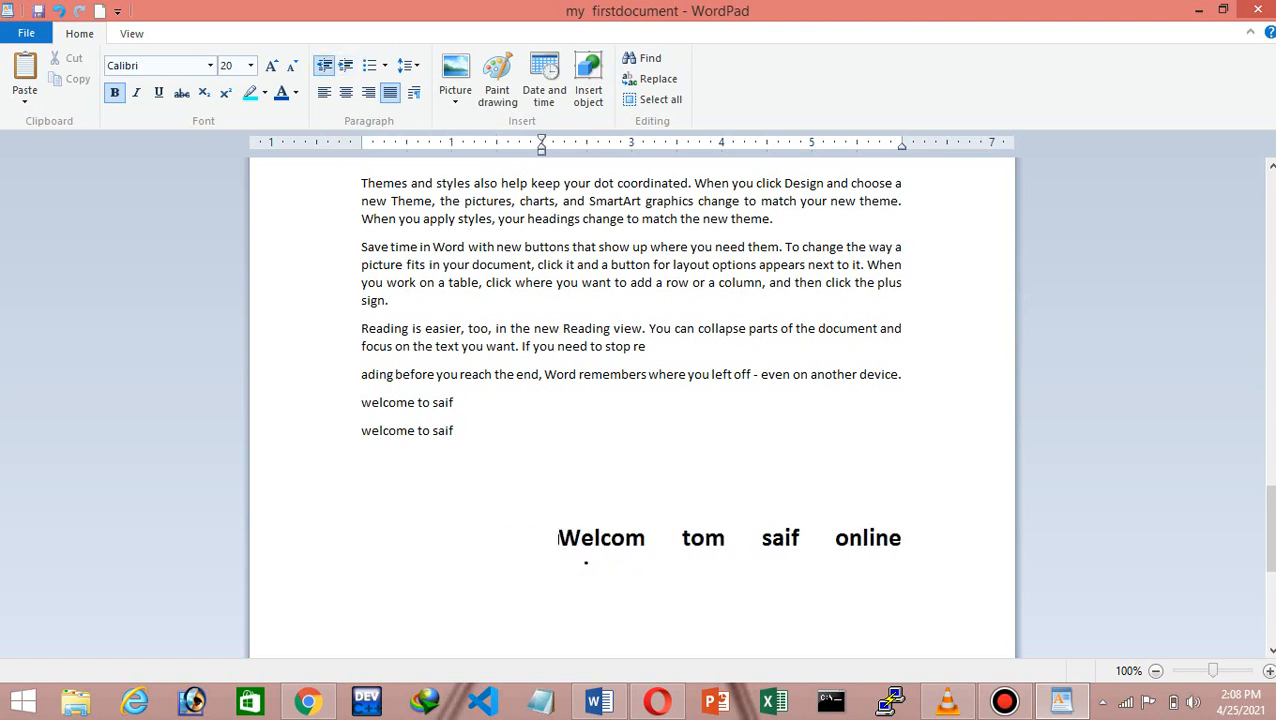
{"action": "left_click", "coordinate": [324, 65]}
{"action": "left_click", "coordinate": [324, 65]}
{"action": "left_click", "coordinate": [324, 65]}
{"action": "left_click", "coordinate": [324, 65]}
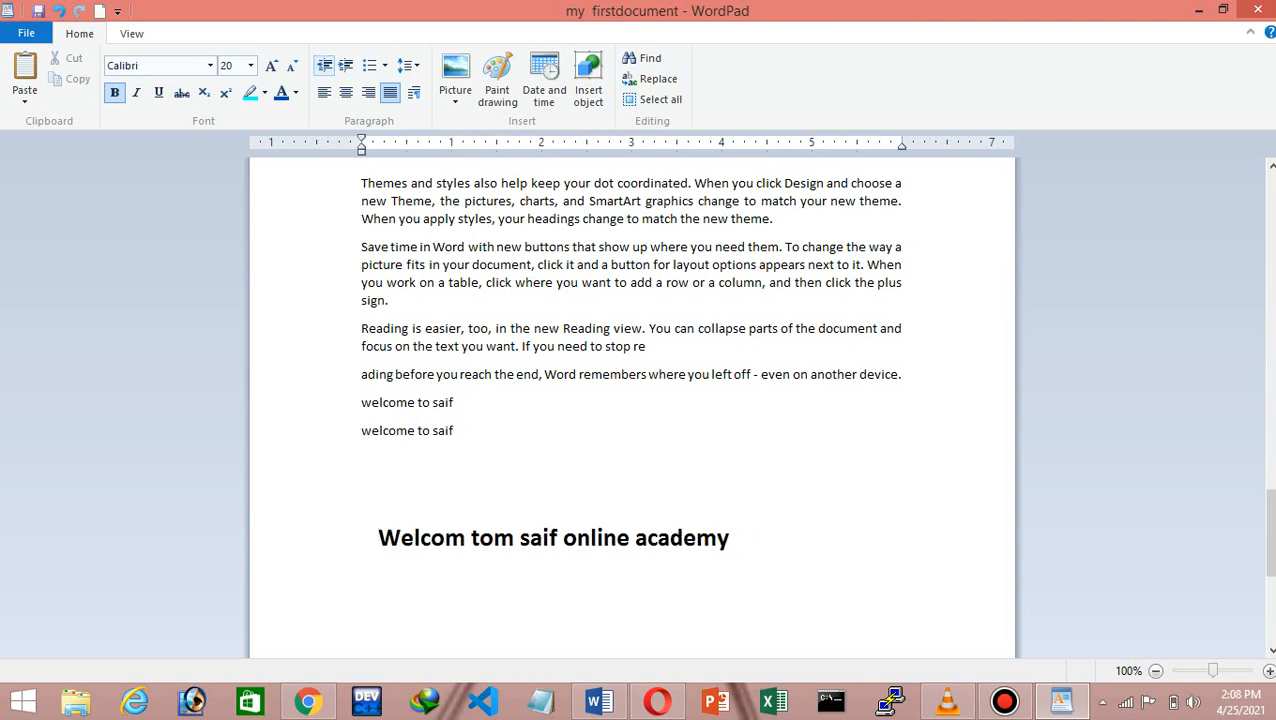
Increase the academy line's indent by three levels and decrease it by two, leaving a 0.5 inch left indent
{"action": "left_click", "coordinate": [345, 65]}
{"action": "left_click", "coordinate": [345, 65]}
{"action": "left_click", "coordinate": [345, 65]}
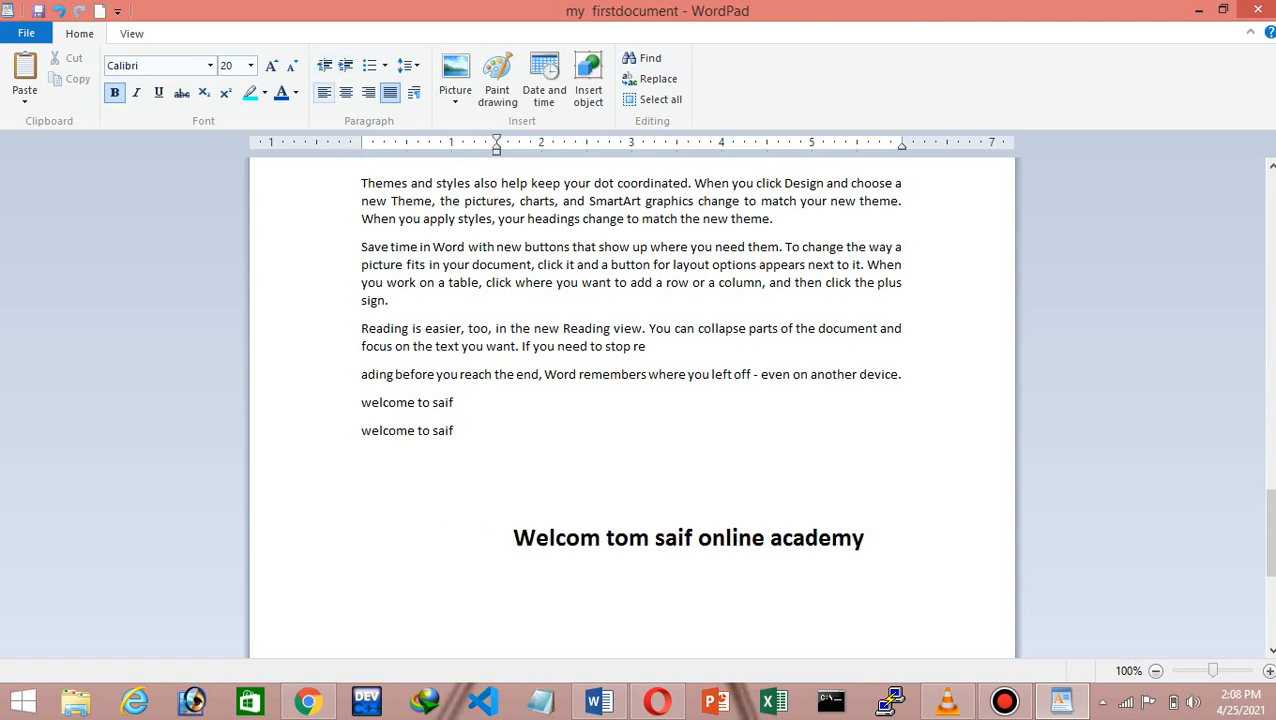
{"action": "left_click", "coordinate": [324, 65]}
{"action": "left_click", "coordinate": [324, 65]}
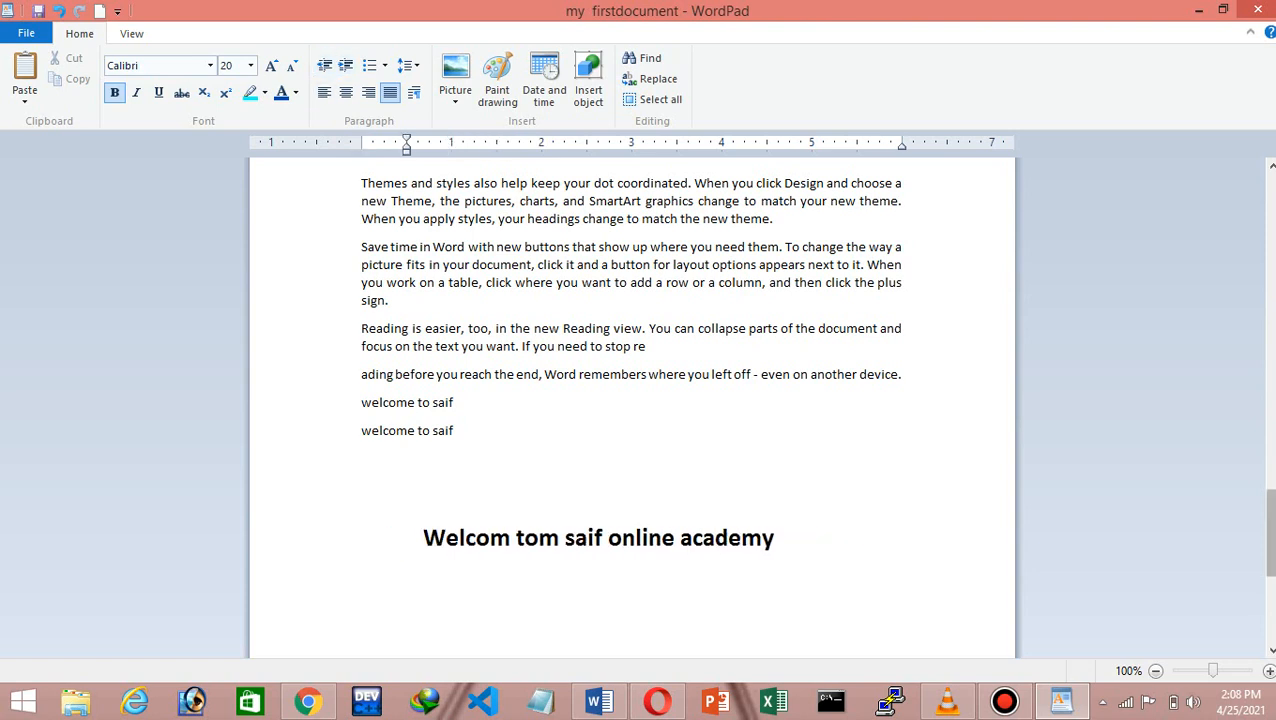
Increase the indent of the shortcut list, from "alt + f4" to "ctrl + j", to 2 inches and decrease it back to 0
{"action": "left_click_drag", "start_coordinate": [1271, 532], "coordinate": [1271, 234]}
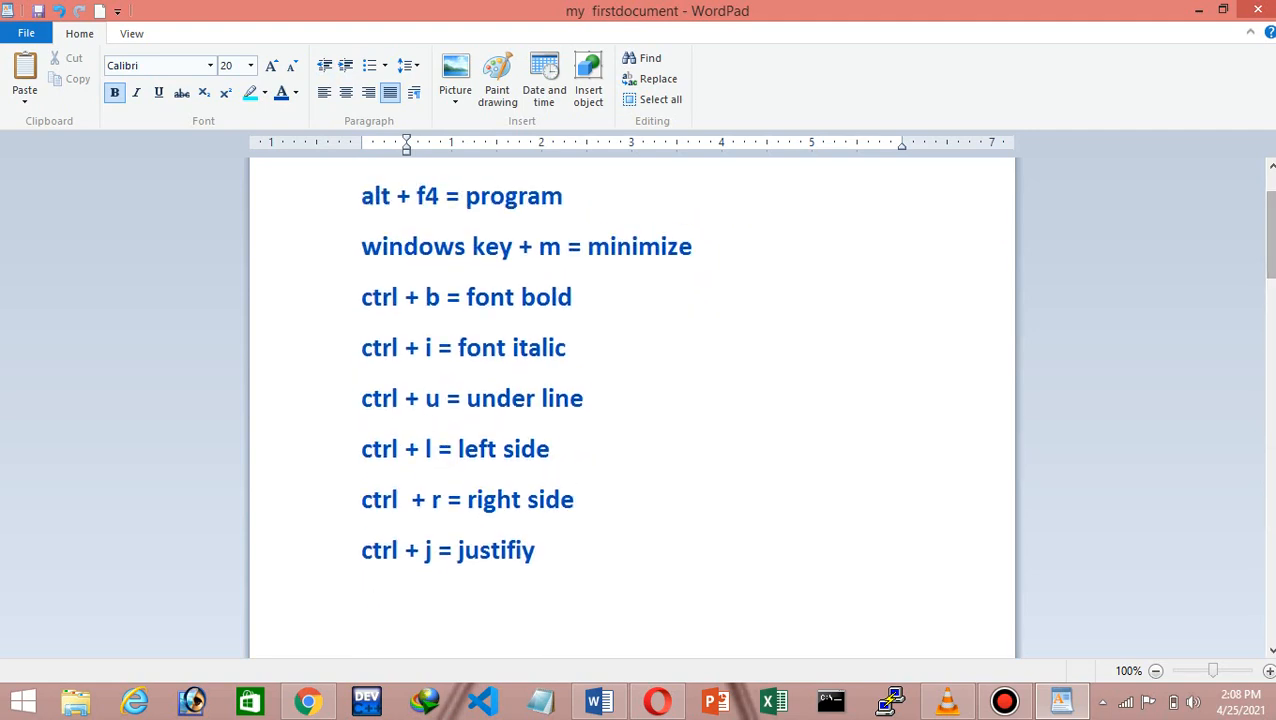
{"action": "left_click_drag", "start_coordinate": [547, 553], "coordinate": [363, 198]}
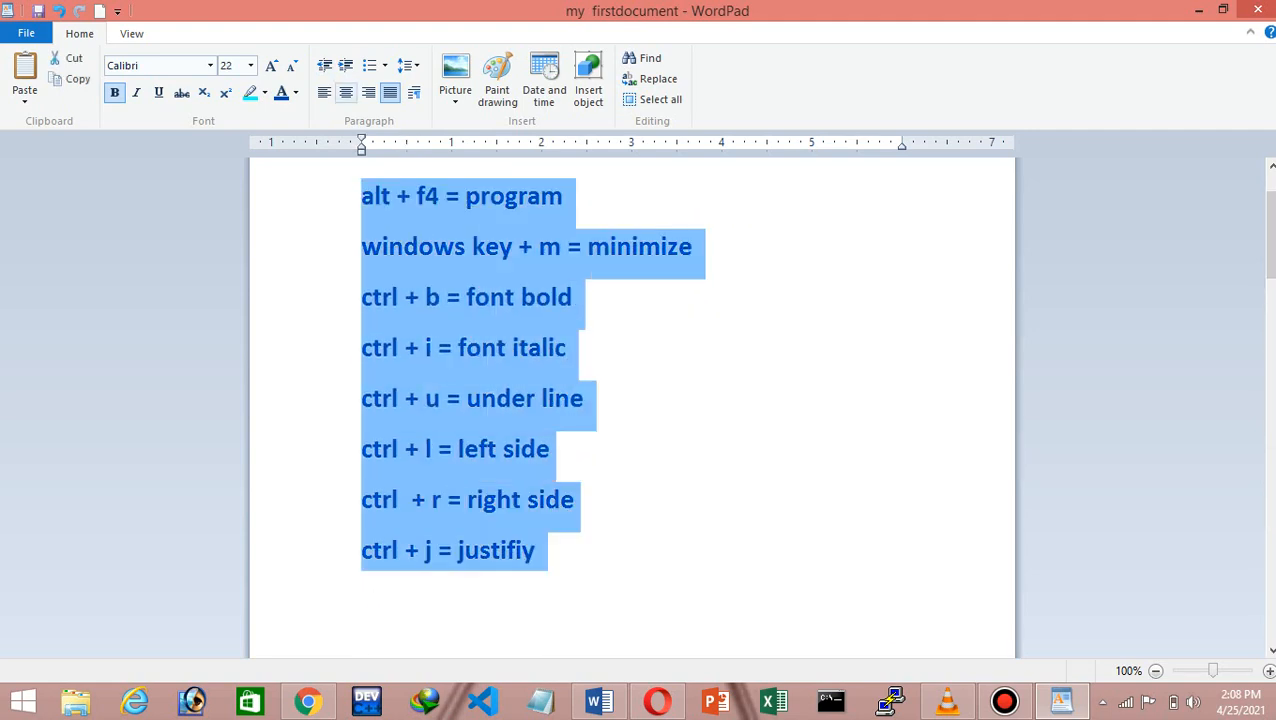
{"action": "left_click", "coordinate": [345, 65]}
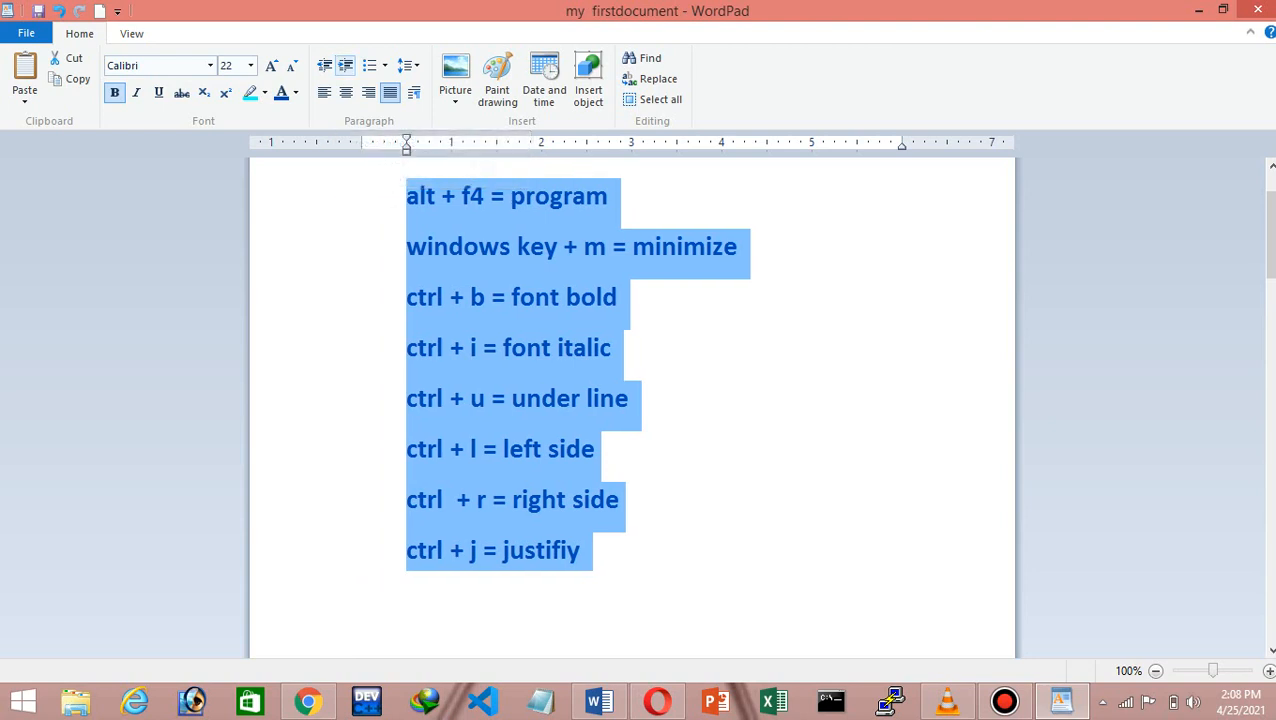
{"action": "left_click", "coordinate": [345, 65]}
{"action": "left_click", "coordinate": [345, 65]}
{"action": "left_click", "coordinate": [345, 65]}
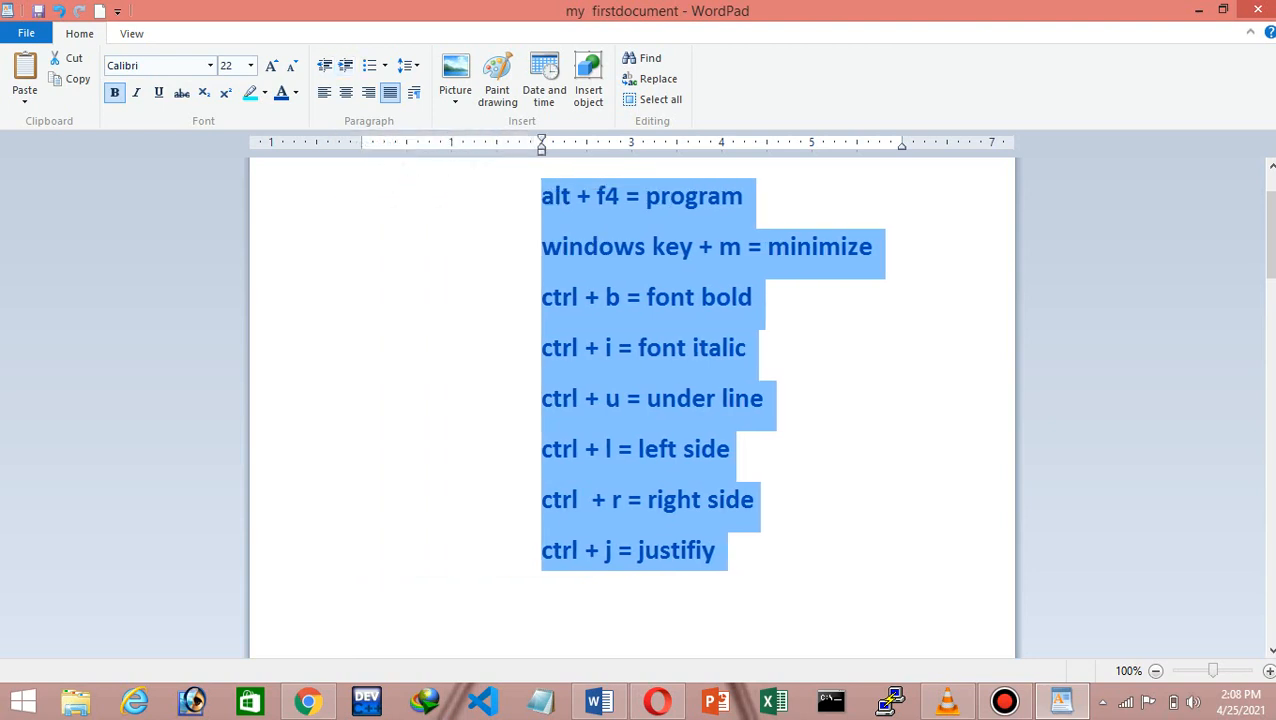
{"action": "left_click", "coordinate": [324, 65]}
{"action": "left_click", "coordinate": [324, 65]}
{"action": "left_click", "coordinate": [324, 65]}
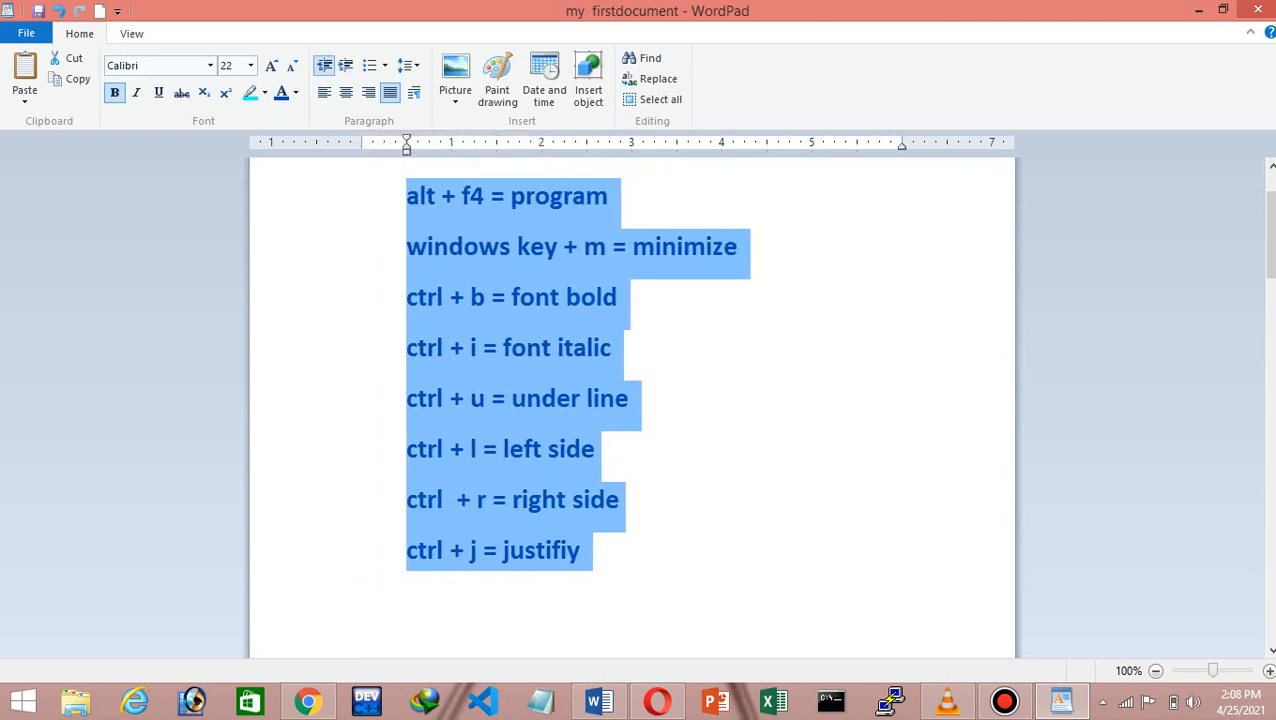
{"action": "left_click", "coordinate": [324, 65]}
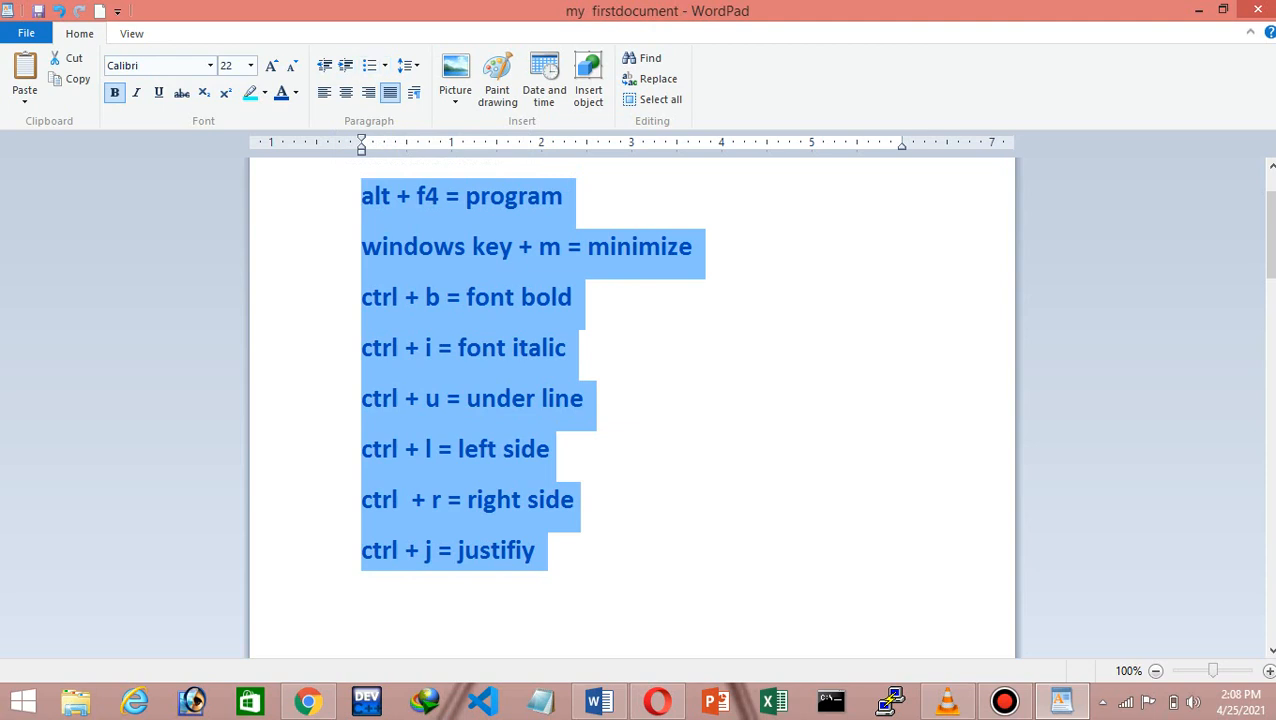
Add the line "ctrl + z = undo" below "ctrl + j = justifiy" in the shortcut list
{"action": "left_click", "coordinate": [550, 449]}
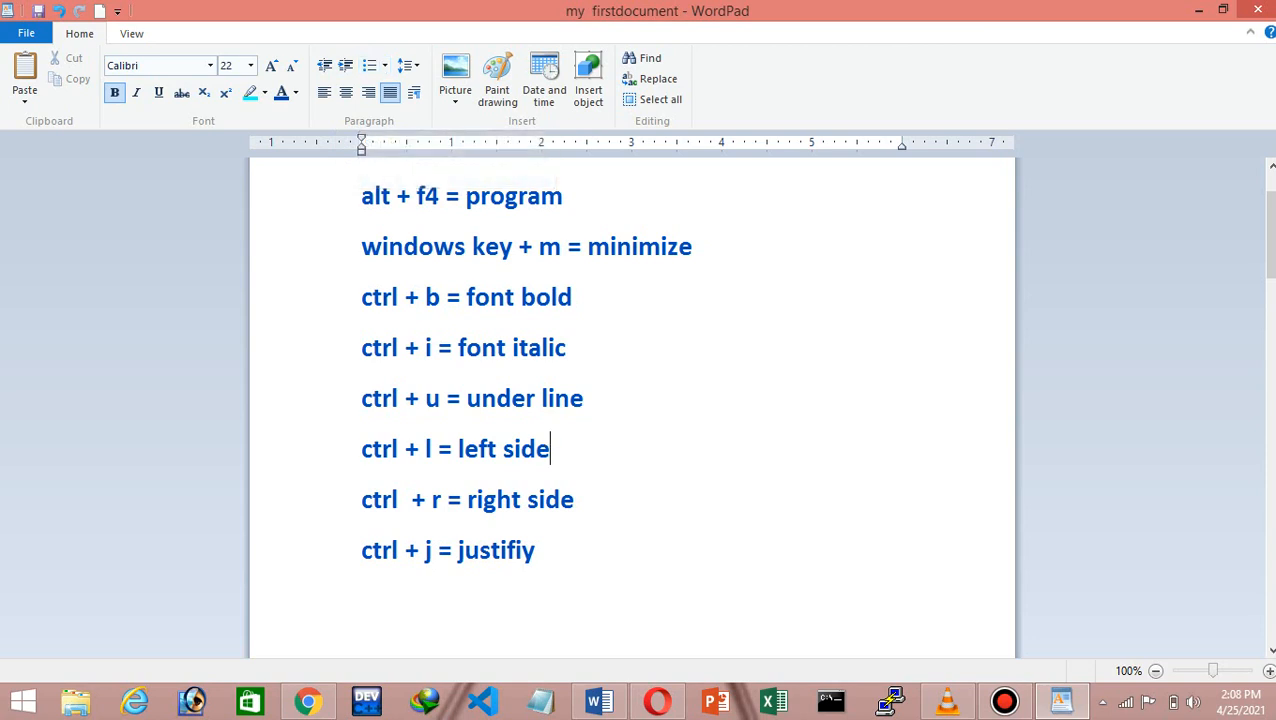
{"action": "type", "text": "ctrl + z = i"}
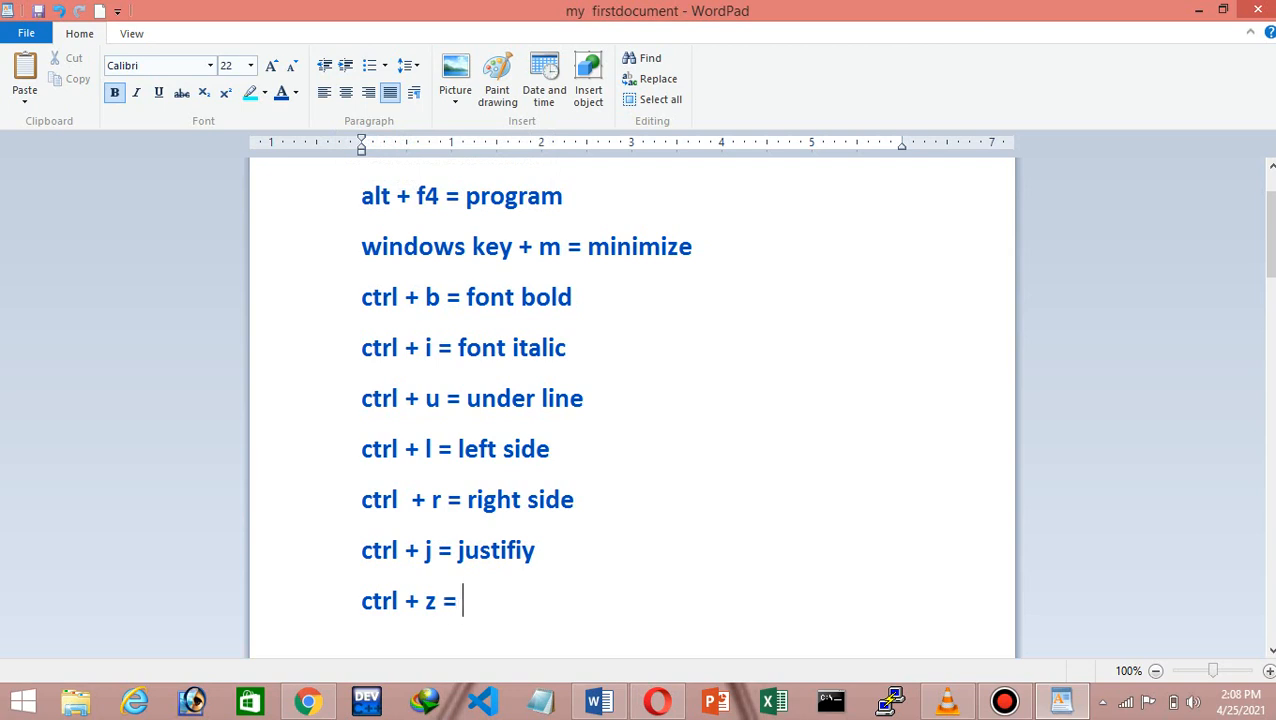
{"action": "key", "text": "BackSpace"}
{"action": "type", "text": "undo"}
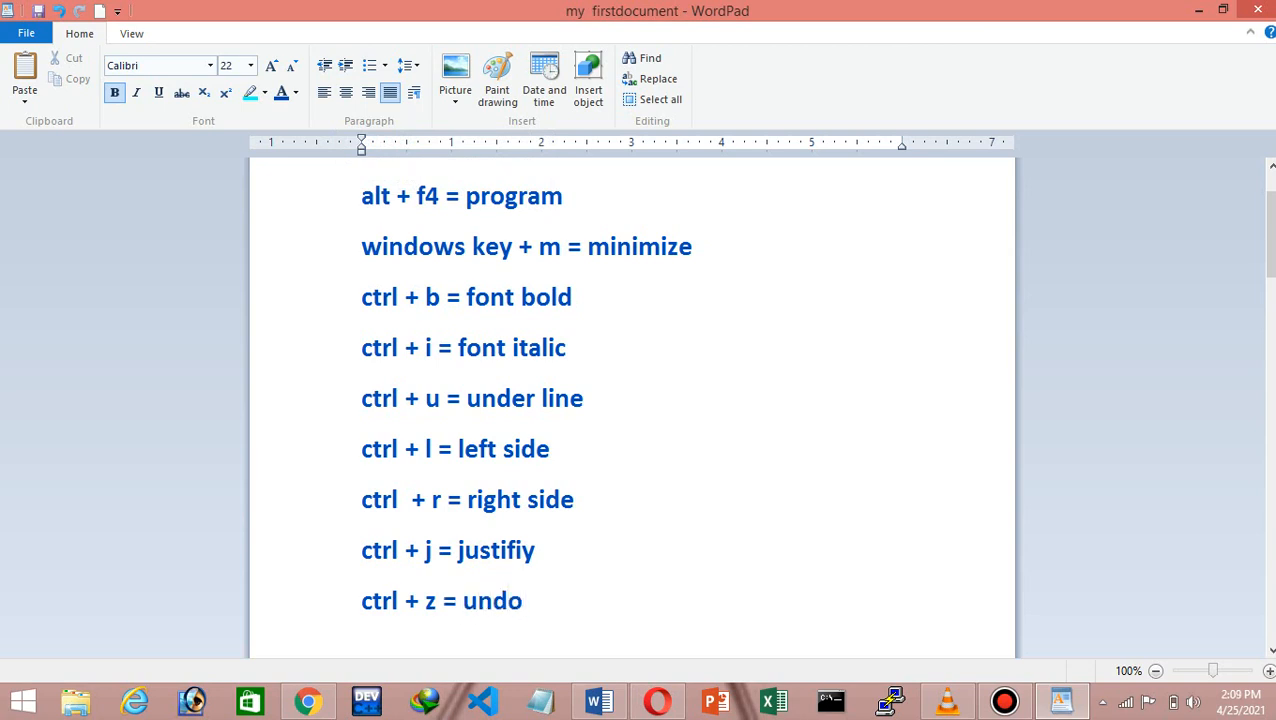
Apply 1, 2, 3 numbering to the shortcut list, from "alt + f4 = program" to "ctrl + z = undo"
{"action": "scroll", "coordinate": [632, 400], "scroll_direction": "up", "scroll_amount": 2}
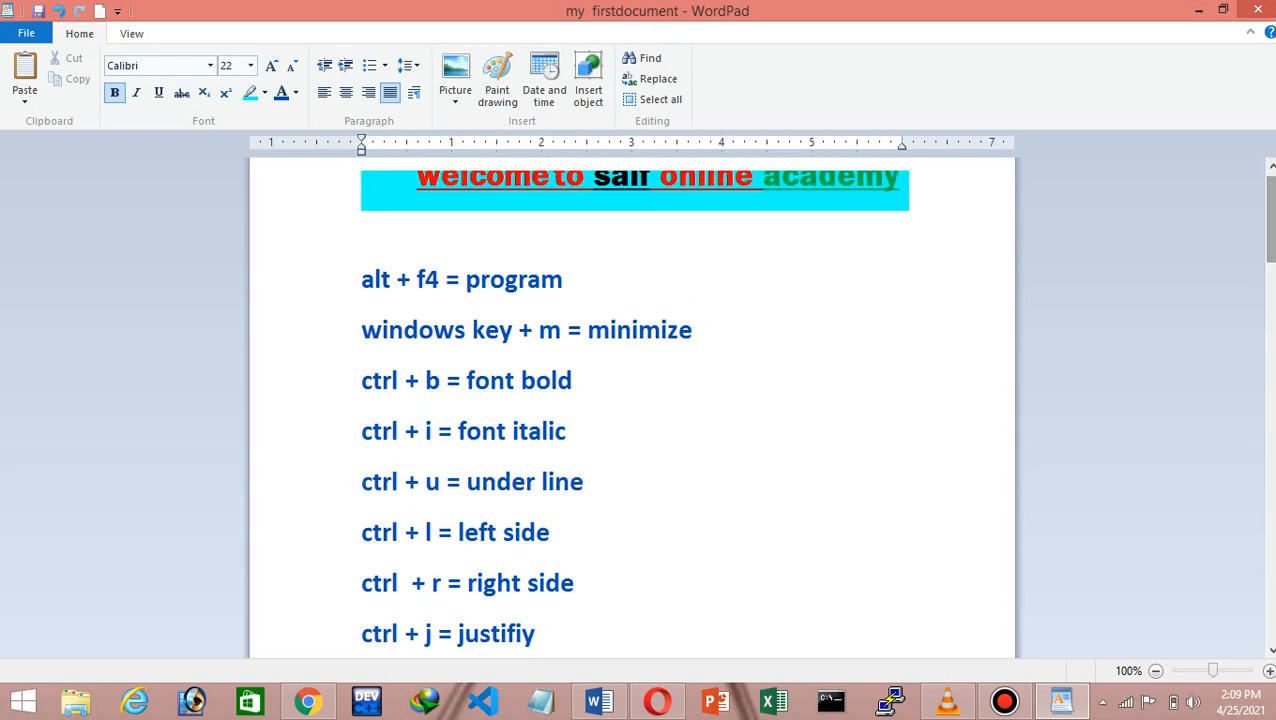
{"action": "scroll", "coordinate": [632, 400], "scroll_direction": "down", "scroll_amount": 2}
{"action": "scroll", "coordinate": [632, 400], "scroll_direction": "up", "scroll_amount": 1}
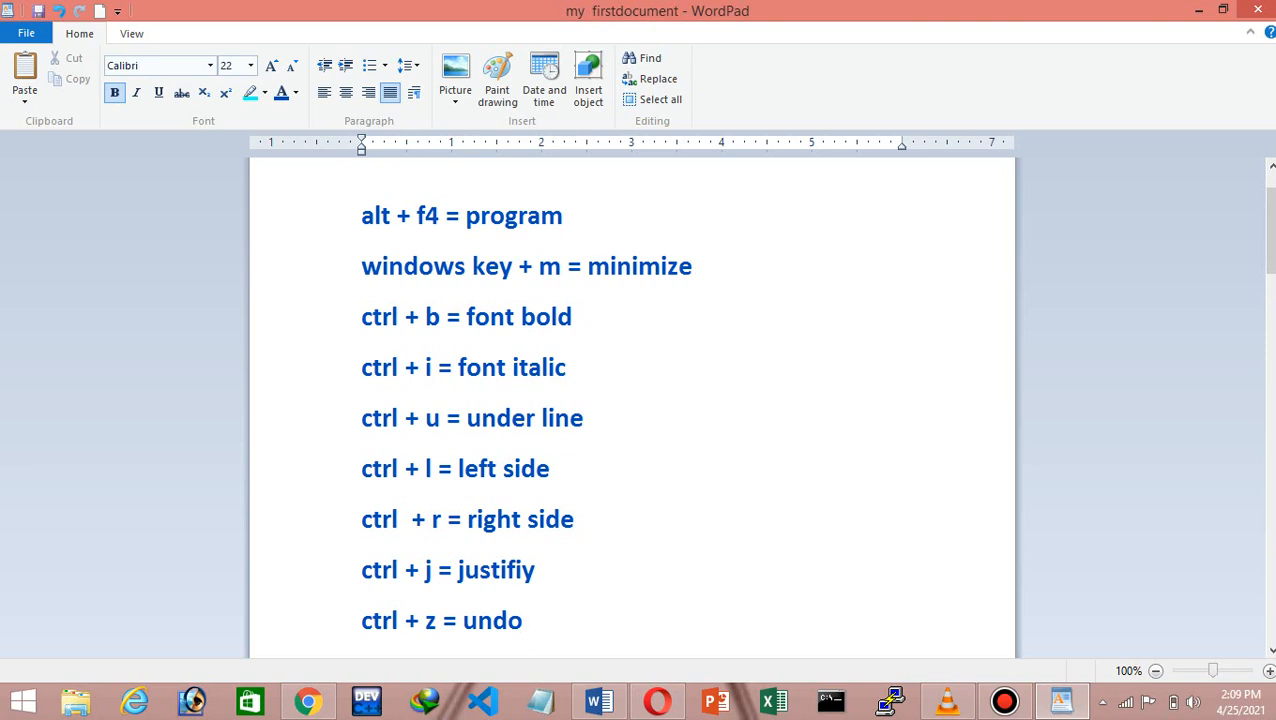
{"action": "key", "text": "shift+Down"}
{"action": "key", "text": "shift+Down"}
{"action": "key", "text": "shift+Down"}
{"action": "key", "text": "shift+Down"}
{"action": "key", "text": "shift+Down"}
{"action": "key", "text": "shift+Down"}
{"action": "key", "text": "shift+Down"}
{"action": "key", "text": "shift+Down"}
{"action": "key", "text": "shift+Down"}
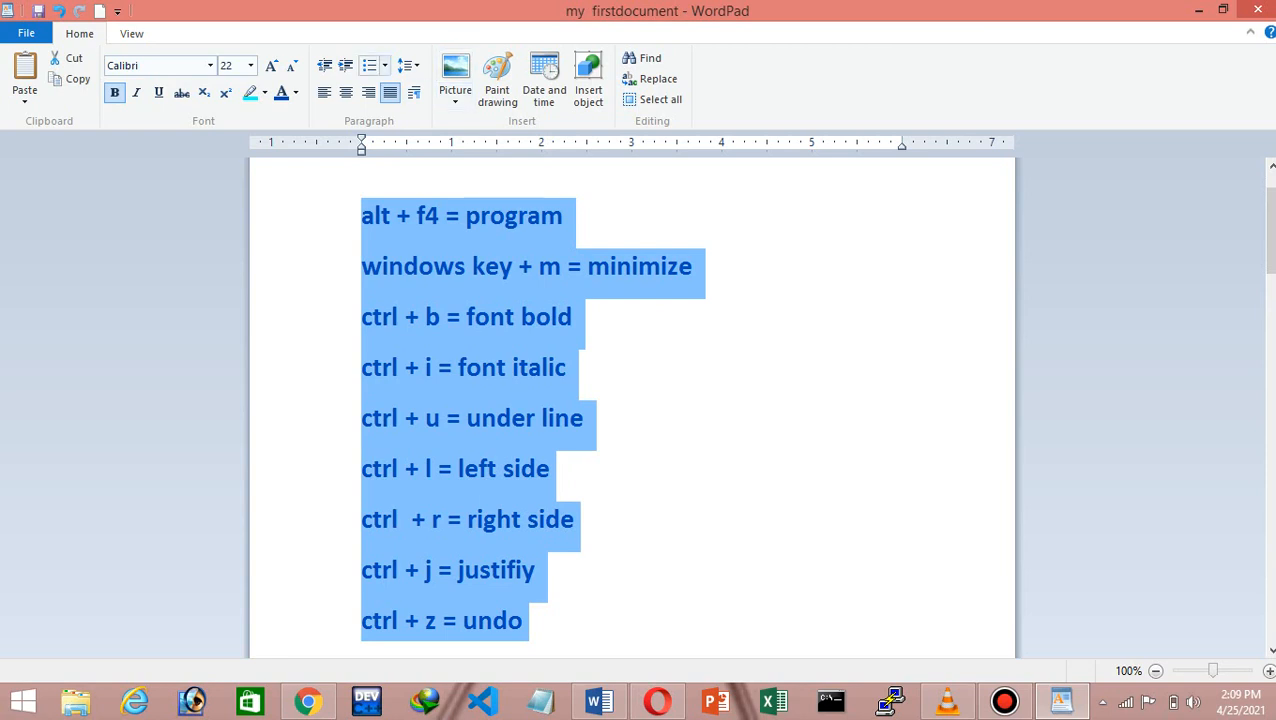
{"action": "left_click", "coordinate": [384, 65]}
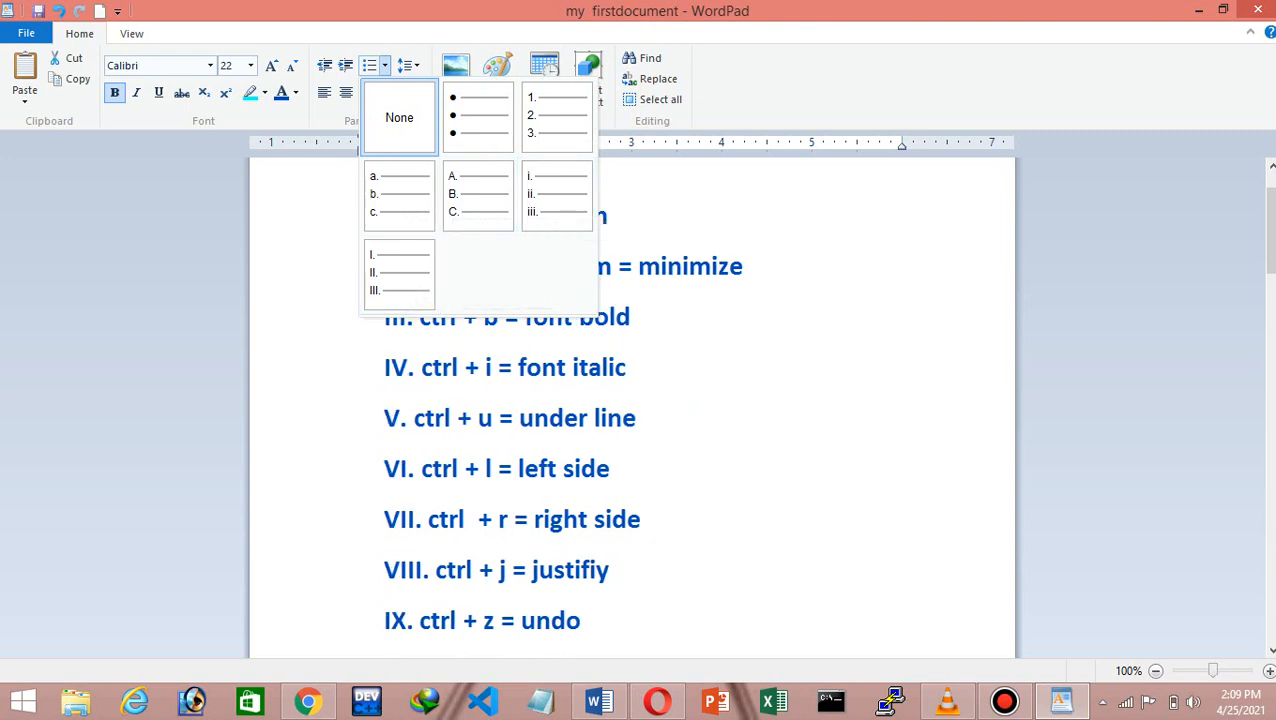
{"action": "left_click", "coordinate": [556, 115]}
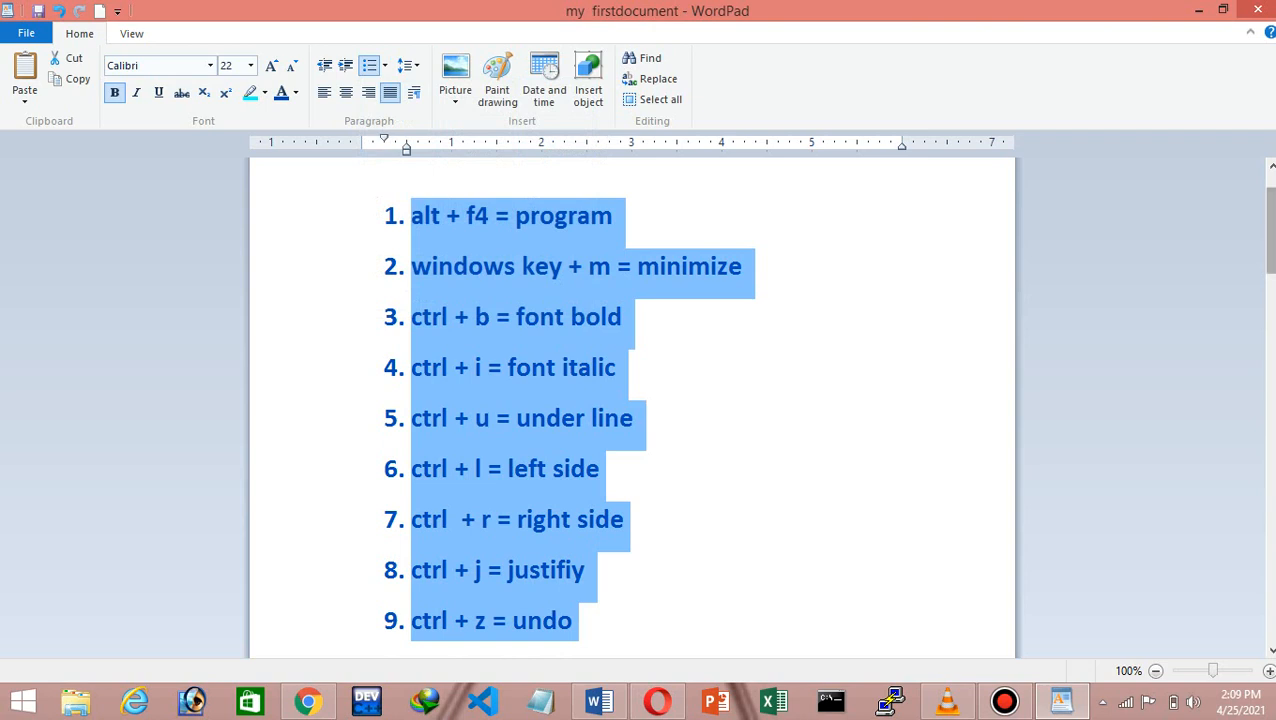
{"action": "left_click", "coordinate": [602, 468]}
{"action": "scroll", "coordinate": [632, 400], "scroll_direction": "up", "scroll_amount": 3}
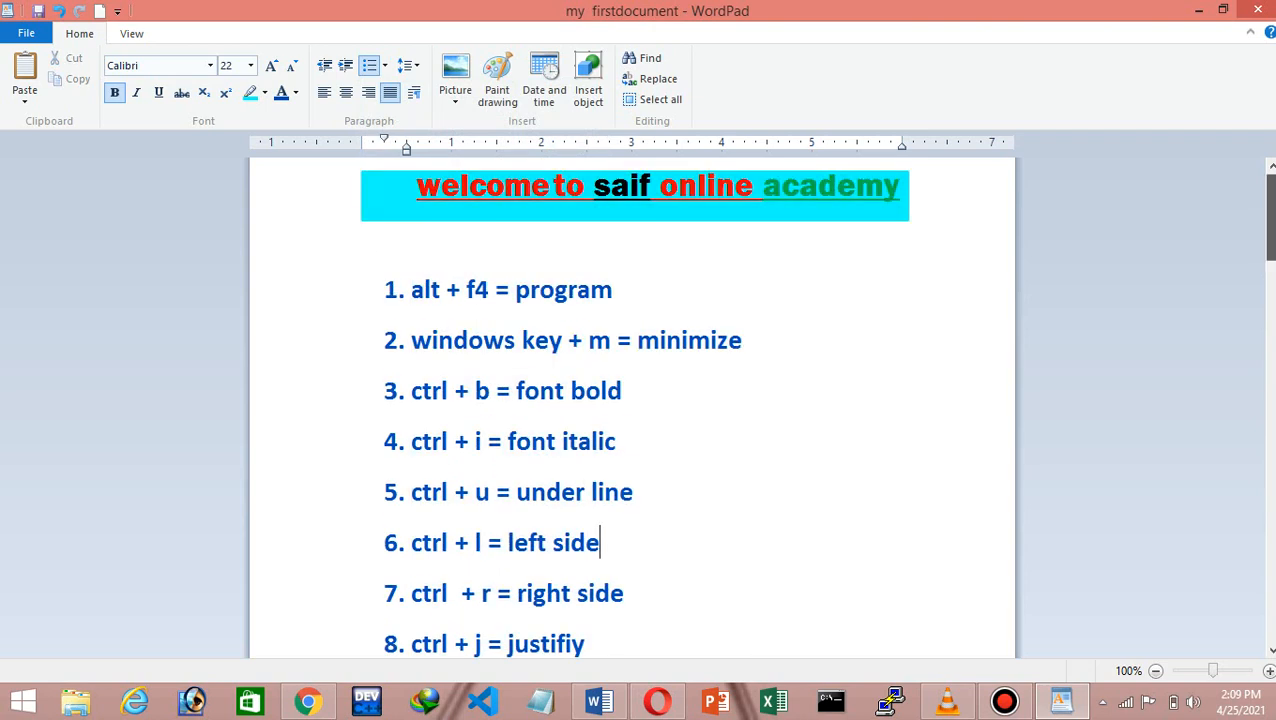
Add the item "ctrl + y = redo" below "ctrl + z = undo" in the numbered list
{"action": "scroll", "coordinate": [632, 400], "scroll_direction": "down", "scroll_amount": 8}
{"action": "scroll", "coordinate": [632, 400], "scroll_direction": "up", "scroll_amount": 3}
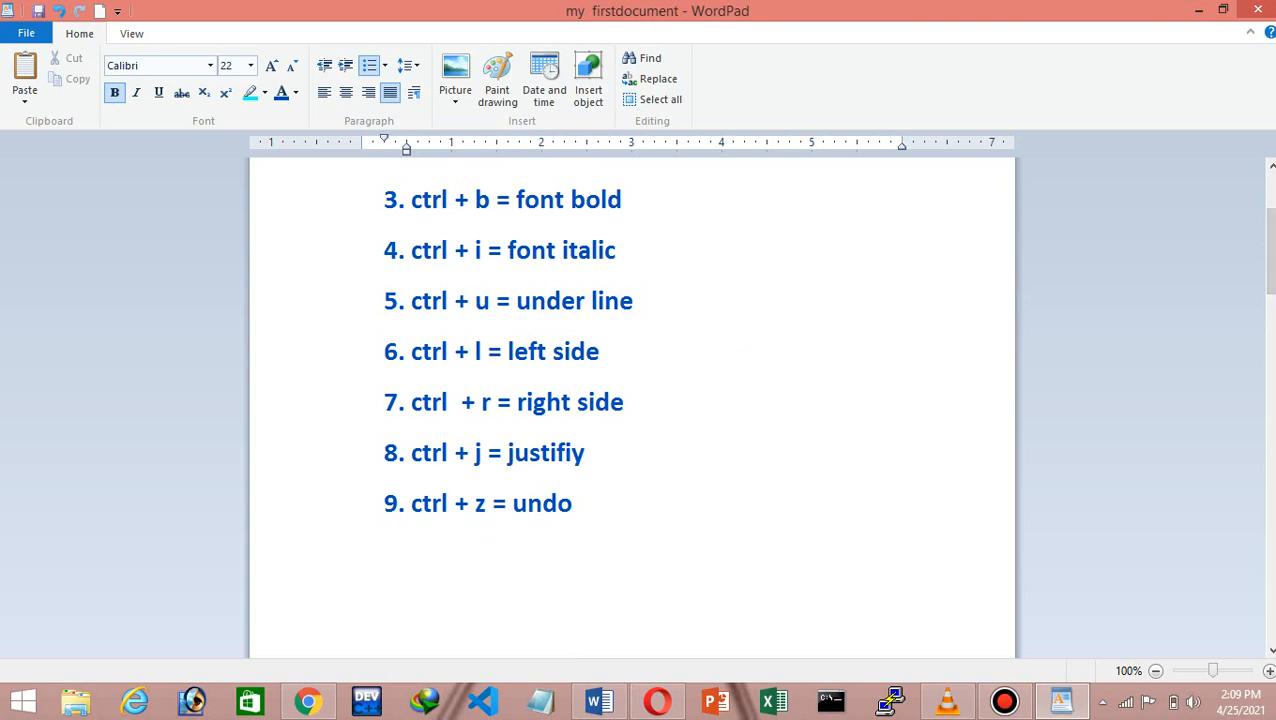
{"action": "key", "text": "Return"}
{"action": "type", "text": "crt"}
{"action": "key", "text": "BackSpace"}
{"action": "key", "text": "BackSpace"}
{"action": "type", "text": "trl"}
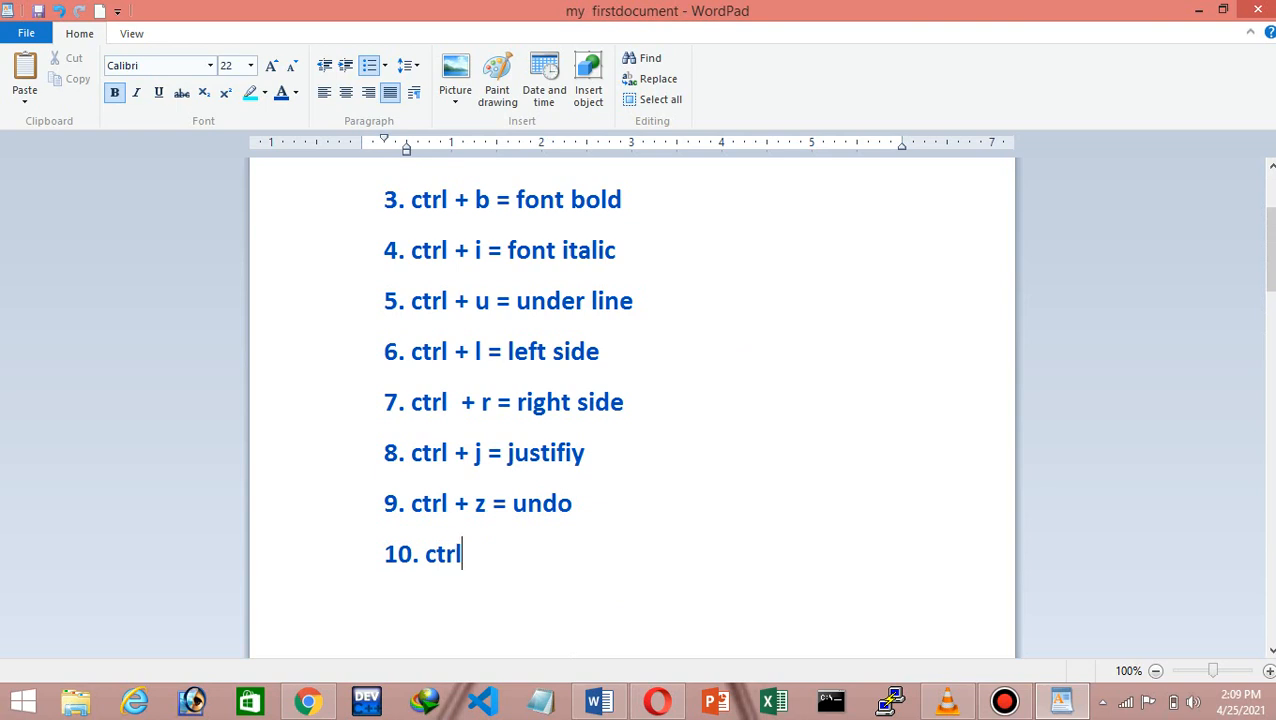
{"action": "type", "text": " + y = redo"}
Add empty numbered items below "ctrl + y = redo" and remove them, ending the list with an unnumbered line
{"action": "key", "text": "Return"}
{"action": "key", "text": "Return"}
{"action": "key", "text": "Return"}
{"action": "key", "text": "Return"}
{"action": "key", "text": "Return"}
{"action": "key", "text": "Return"}
{"action": "key", "text": "Return"}
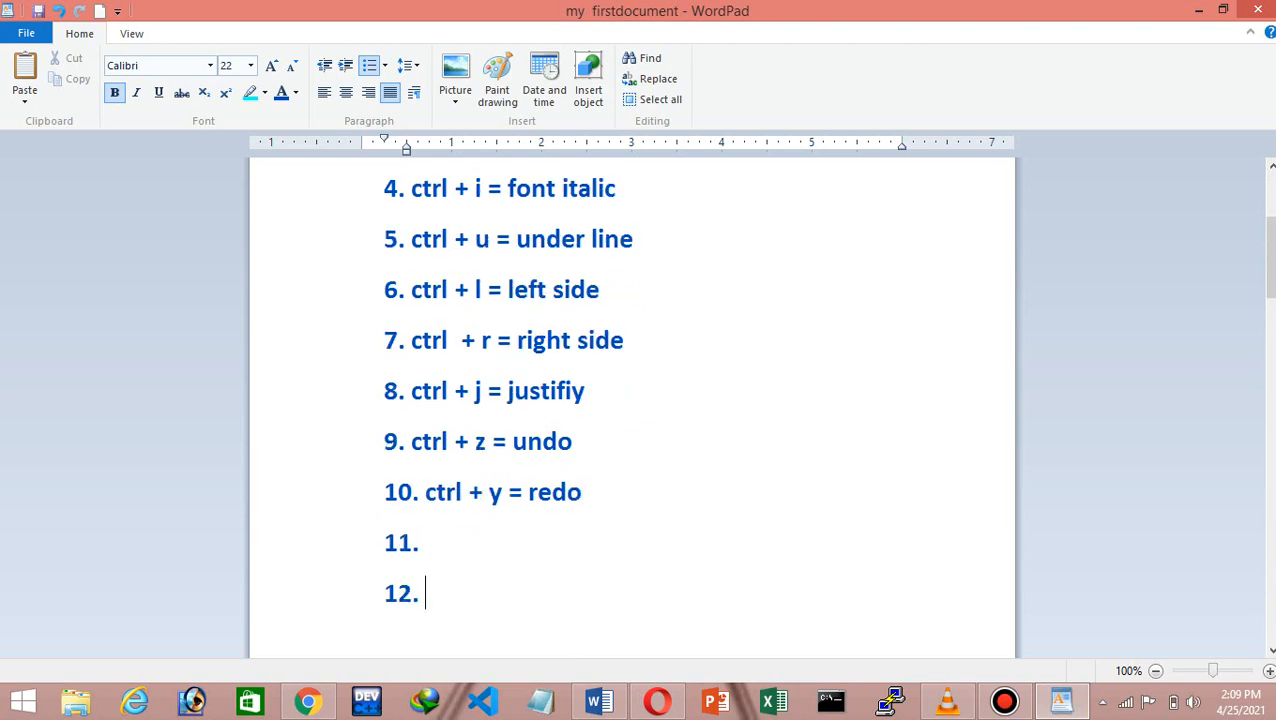
{"action": "key", "text": "BackSpace"}
{"action": "key", "text": "BackSpace"}
{"action": "key", "text": "BackSpace"}
{"action": "key", "text": "BackSpace"}
{"action": "key", "text": "BackSpace"}
{"action": "key", "text": "BackSpace"}
{"action": "key", "text": "BackSpace"}
{"action": "key", "text": "BackSpace"}
{"action": "key", "text": "BackSpace"}
{"action": "key", "text": "BackSpace"}
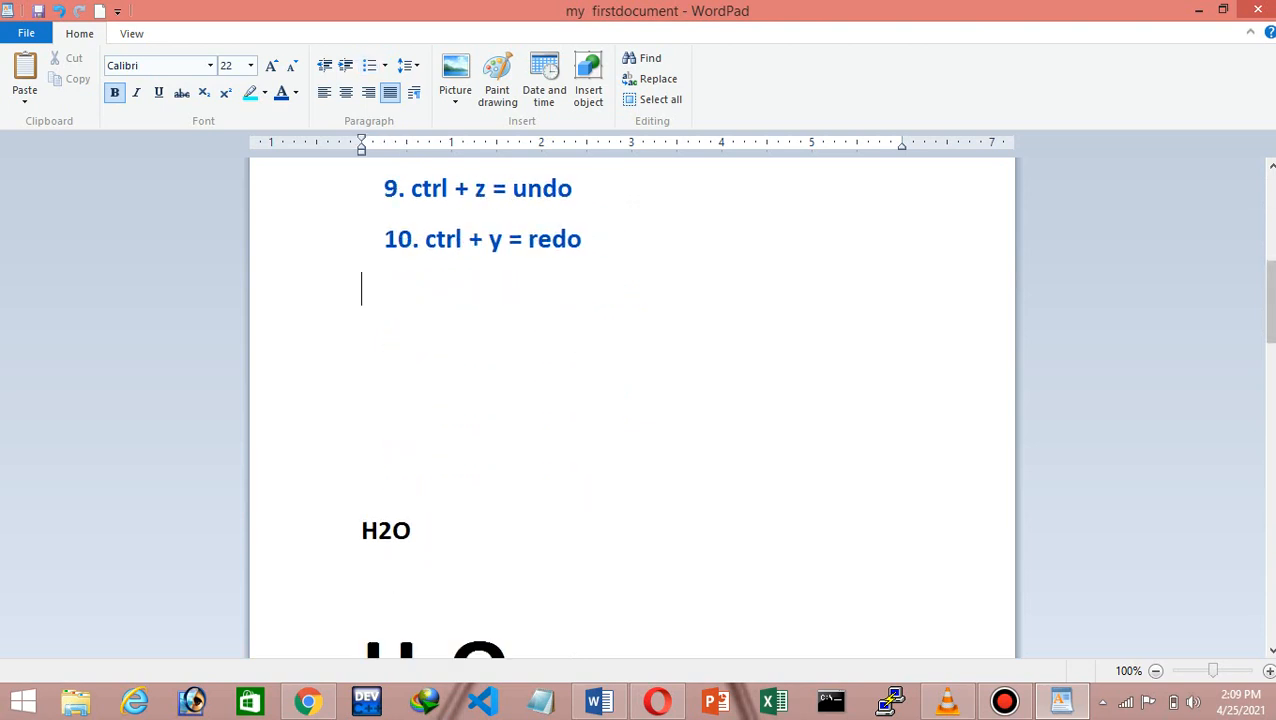
Change the whole shortcut list, from "alt + f4" to "ctrl + y", from numbering to round bullets
{"action": "left_click_drag", "start_coordinate": [1271, 303], "coordinate": [1271, 234]}
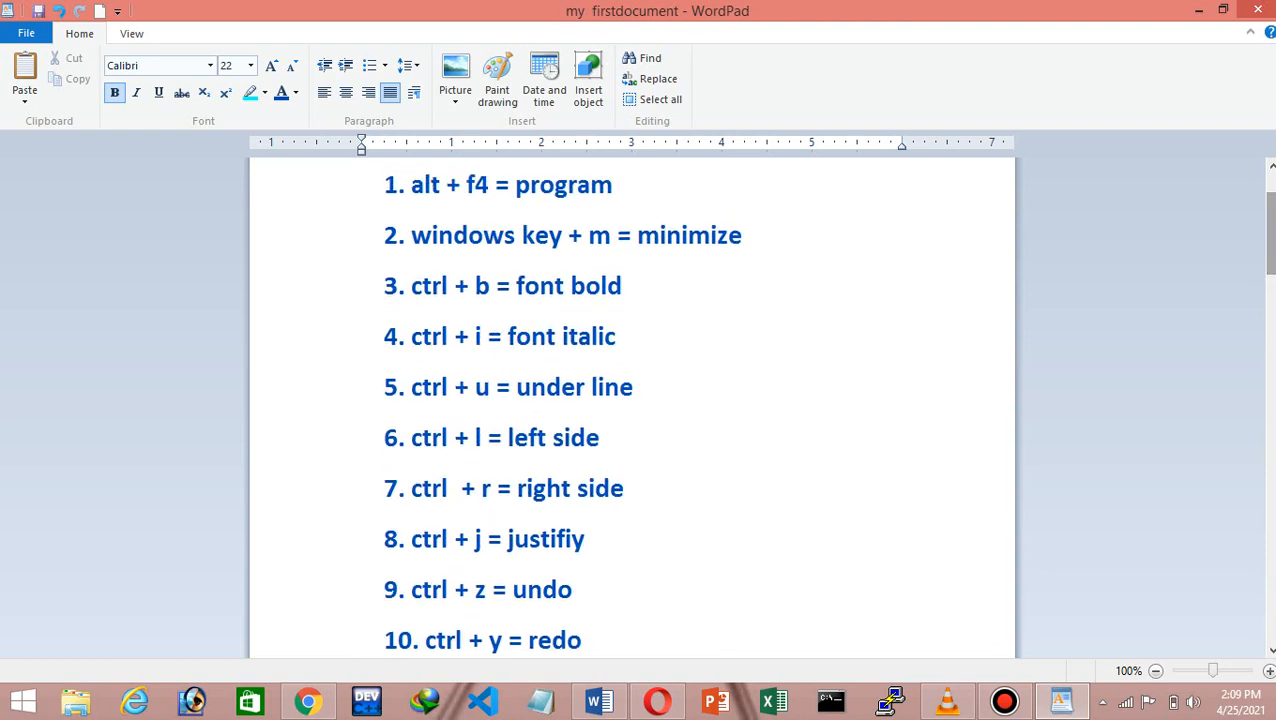
{"action": "left_click", "coordinate": [348, 190]}
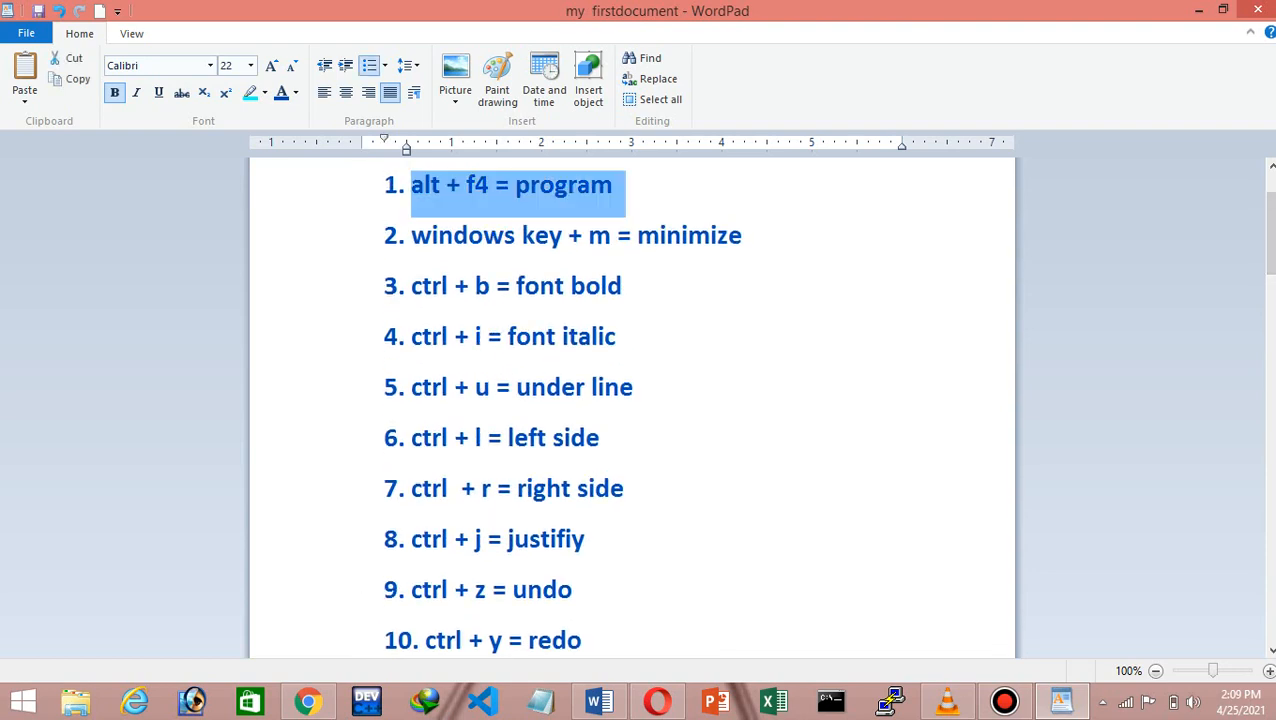
{"action": "left_click", "coordinate": [583, 644]}
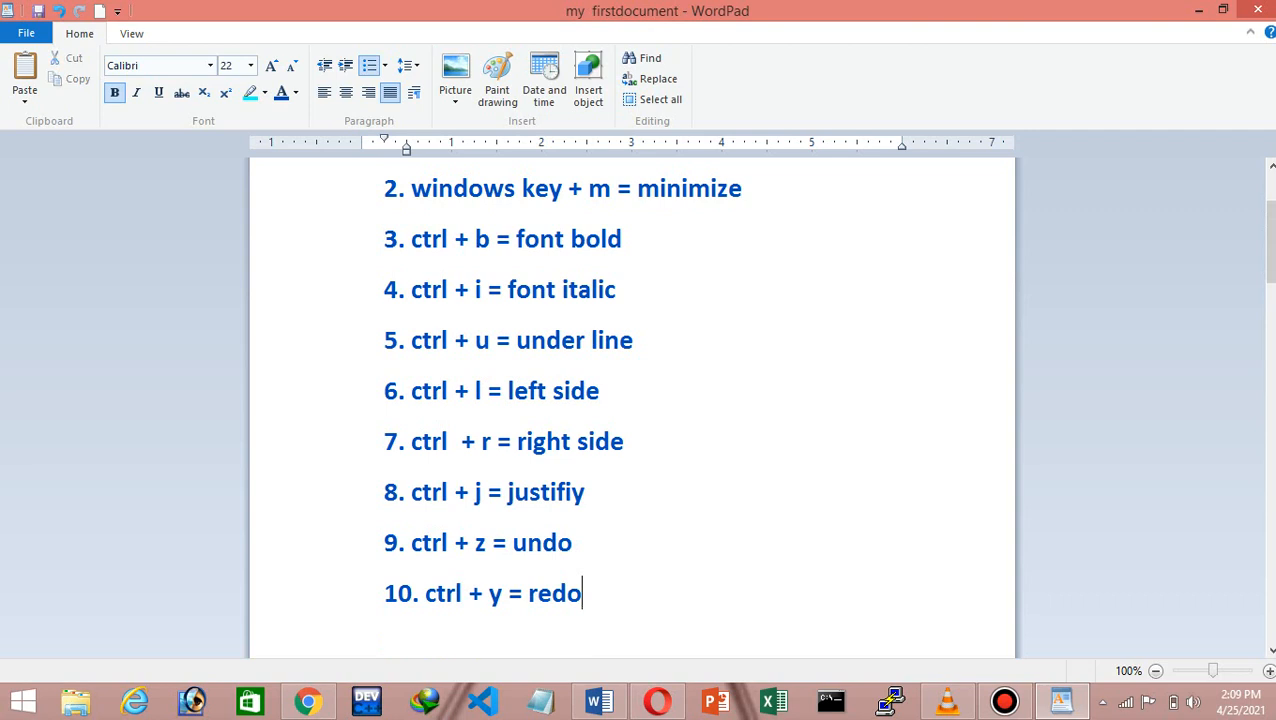
{"action": "left_click_drag", "start_coordinate": [583, 597], "coordinate": [400, 296]}
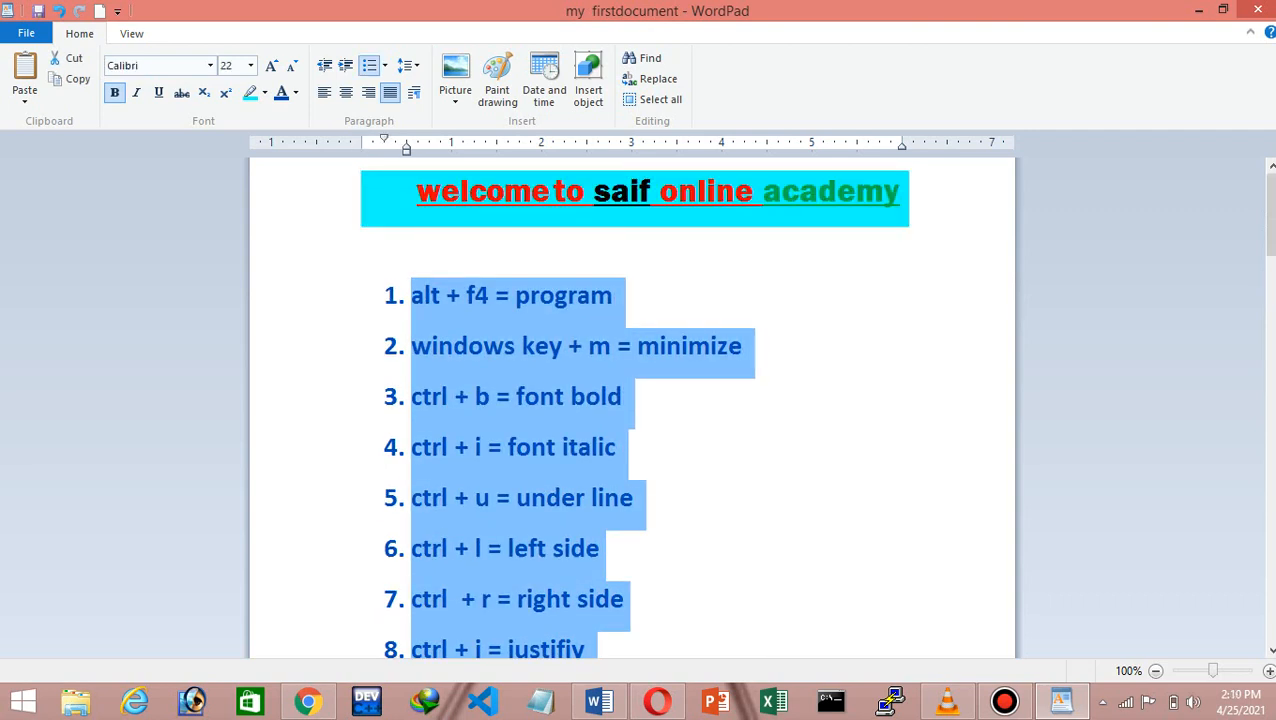
{"action": "left_click", "coordinate": [384, 65]}
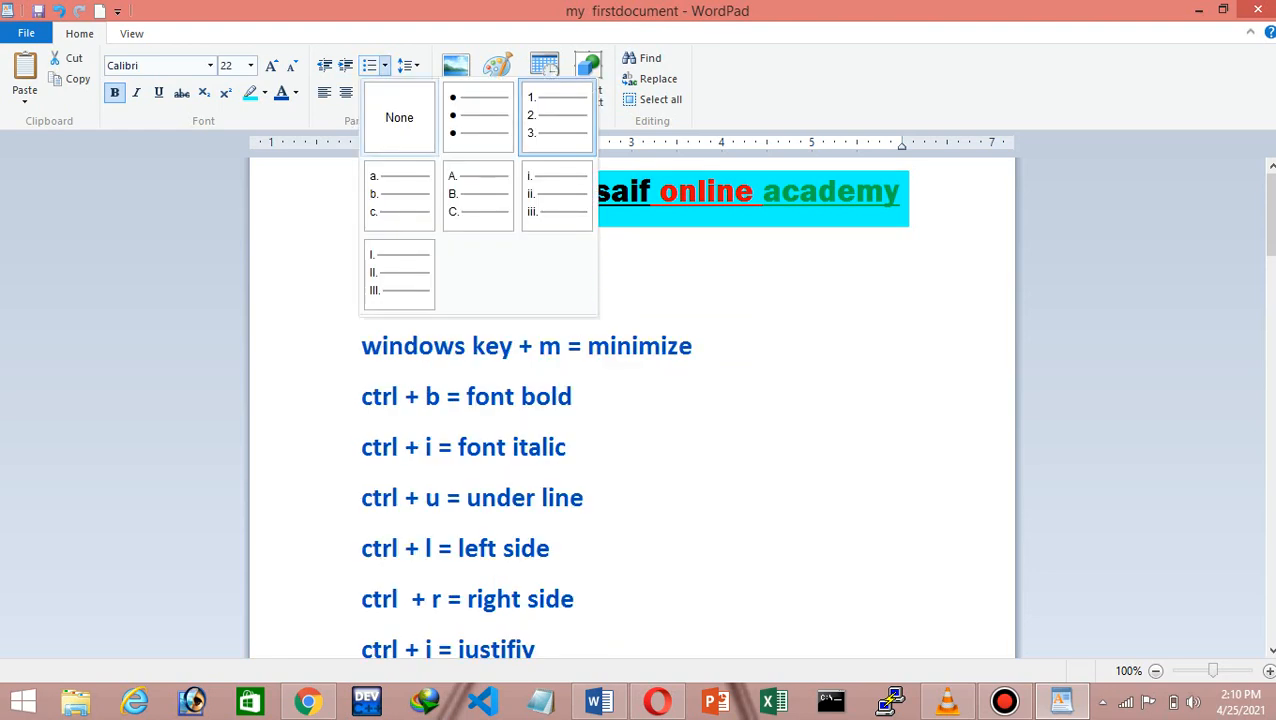
{"action": "left_click", "coordinate": [480, 120]}
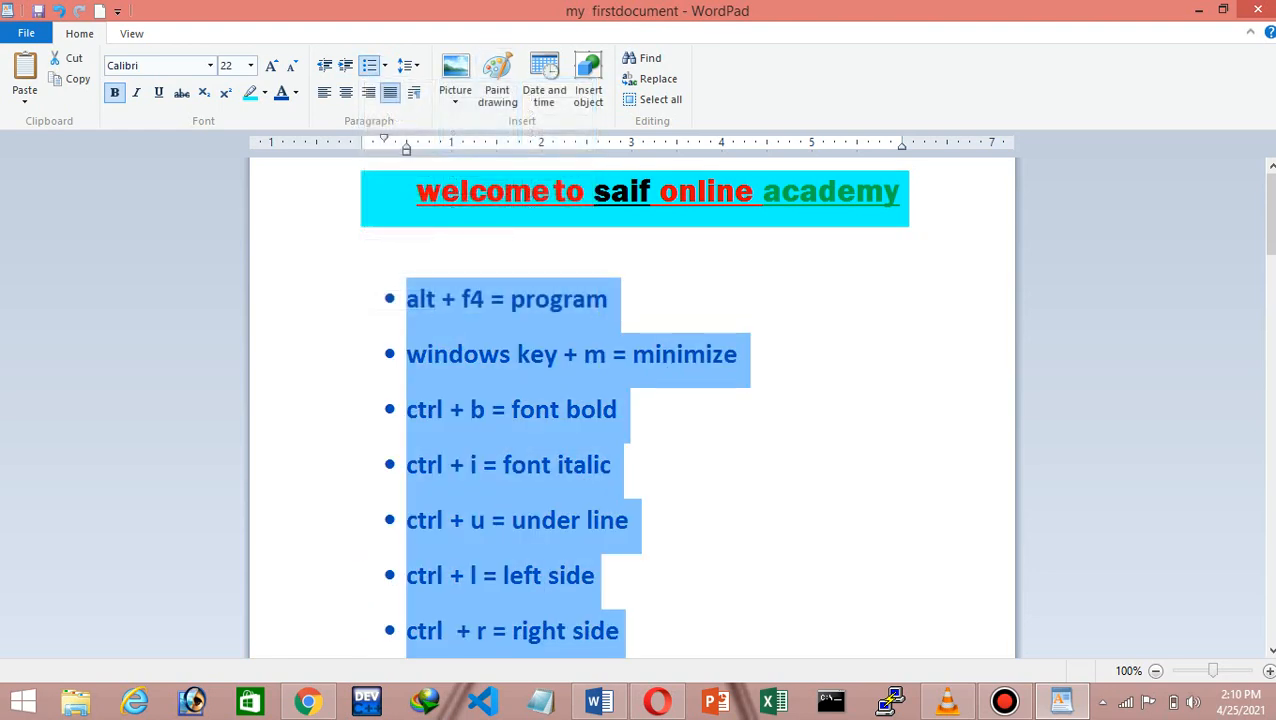
{"action": "left_click", "coordinate": [618, 465]}
Enter a capitalized first name on an unbulleted line below the shortcut list, leaving one blank line between
{"action": "scroll", "coordinate": [632, 400], "scroll_direction": "down", "scroll_amount": 4}
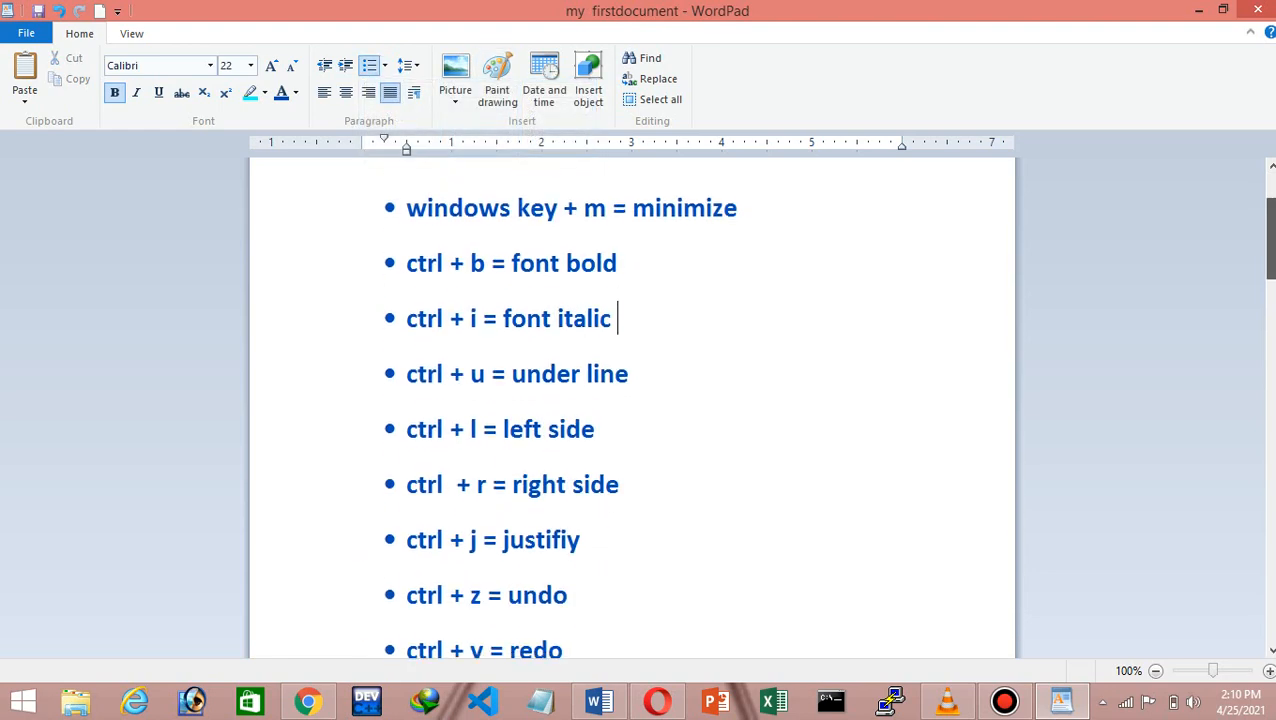
{"action": "mouse_move", "coordinate": [1271, 251]}
{"action": "left_mouse_down"}
{"action": "mouse_move", "coordinate": [1271, 264]}
{"action": "mouse_move", "coordinate": [1271, 231]}
{"action": "mouse_move", "coordinate": [1271, 250]}
{"action": "left_mouse_up"}
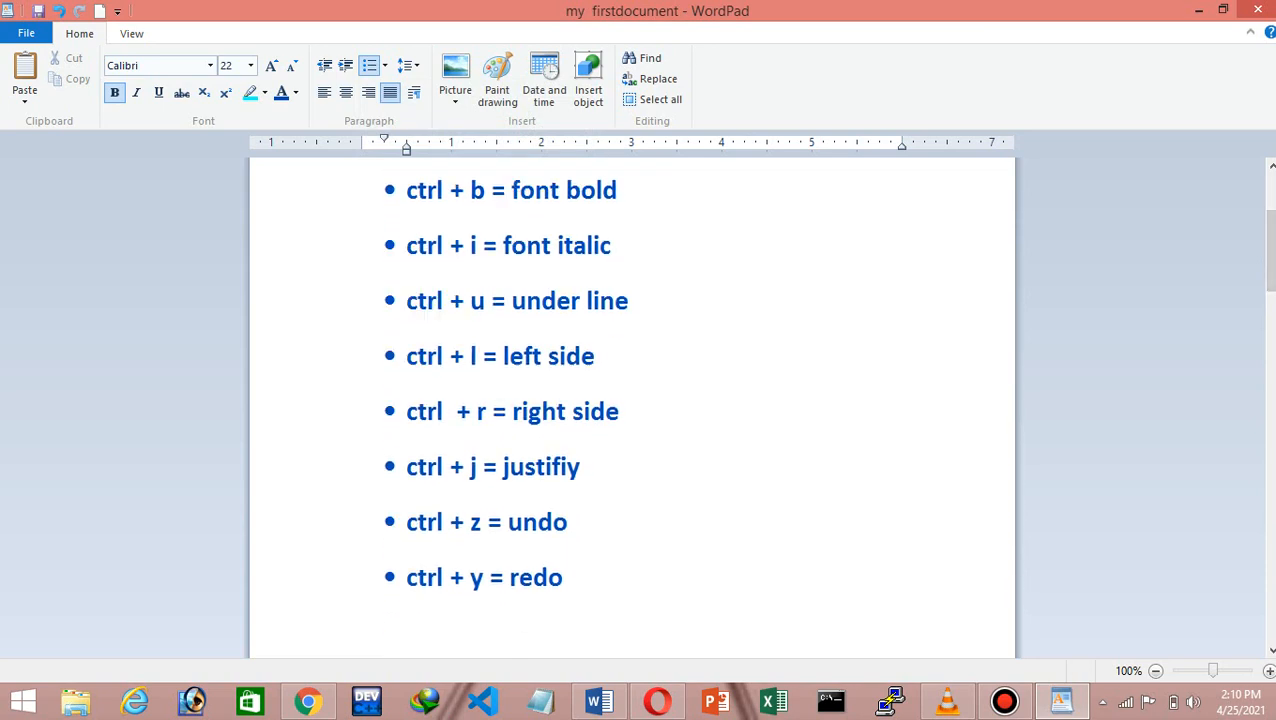
{"action": "key", "text": "Down"}
{"action": "key", "text": "Down"}
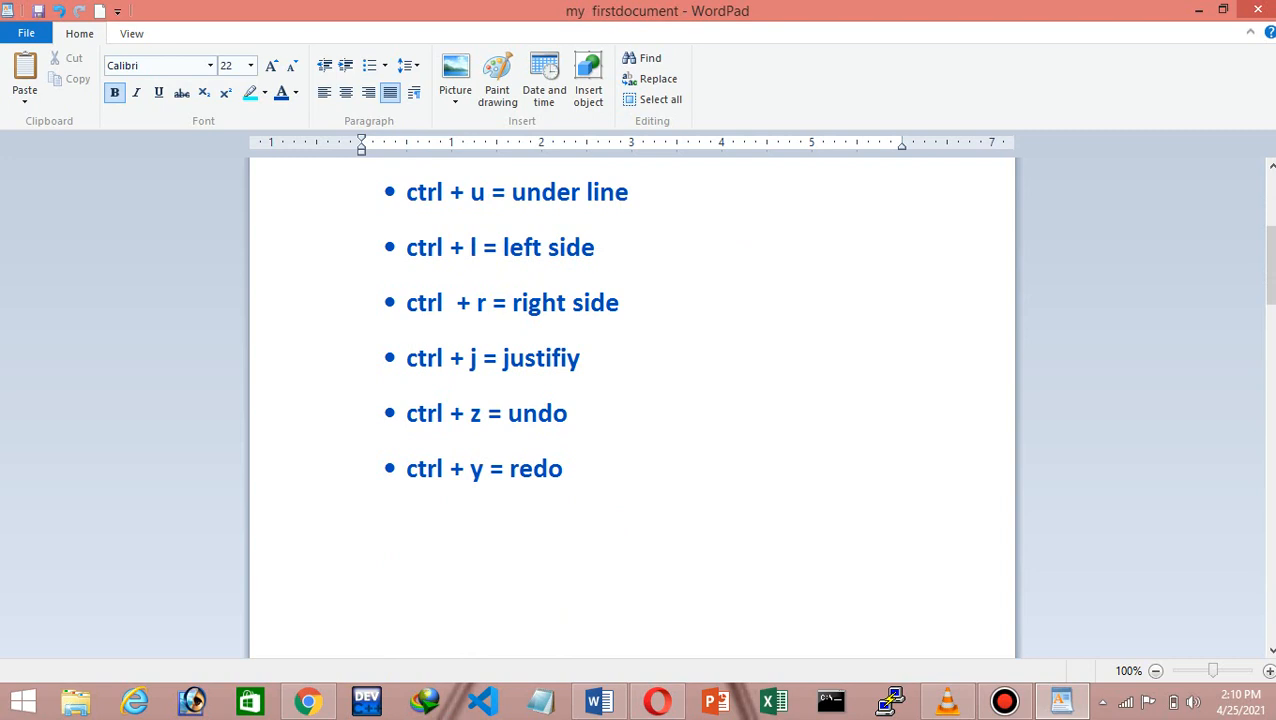
{"action": "type", "text": "ahmd"}
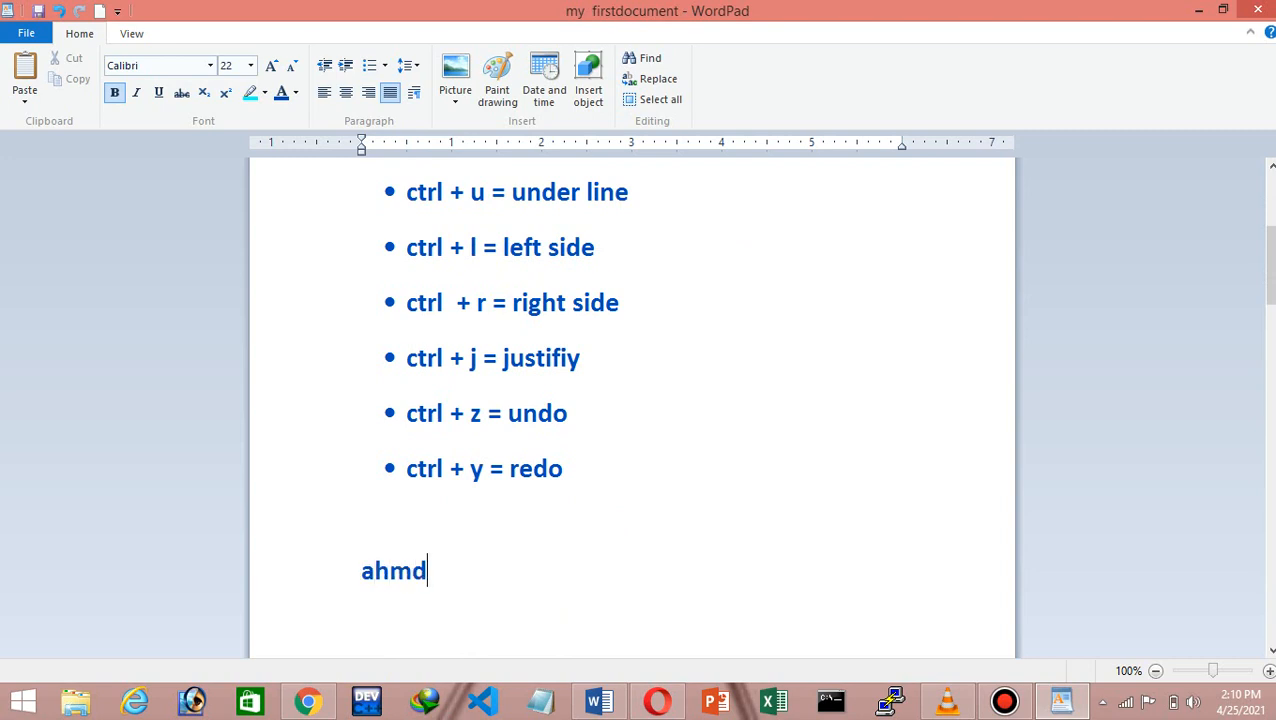
{"action": "key", "text": "BackSpace"}
{"action": "key", "text": "BackSpace"}
{"action": "key", "text": "BackSpace"}
{"action": "key", "text": "BackSpace"}
{"action": "type", "text": "A"}
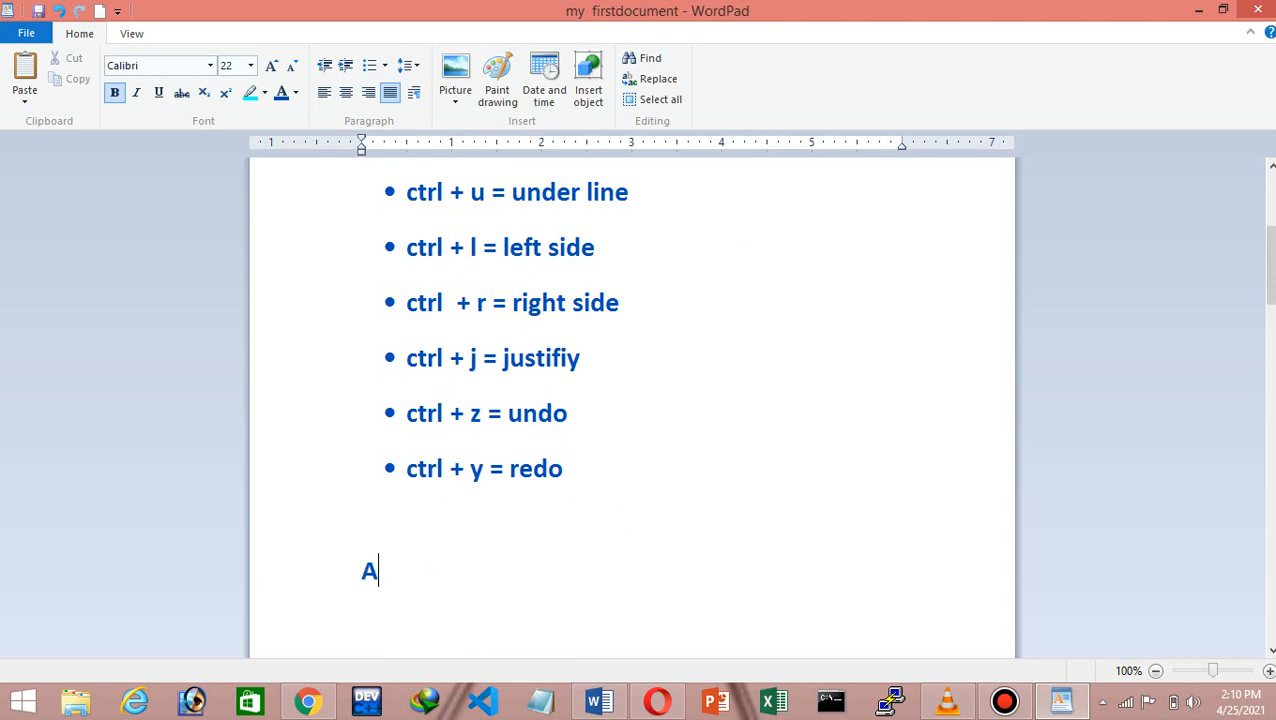
{"action": "type", "text": "hmad"}
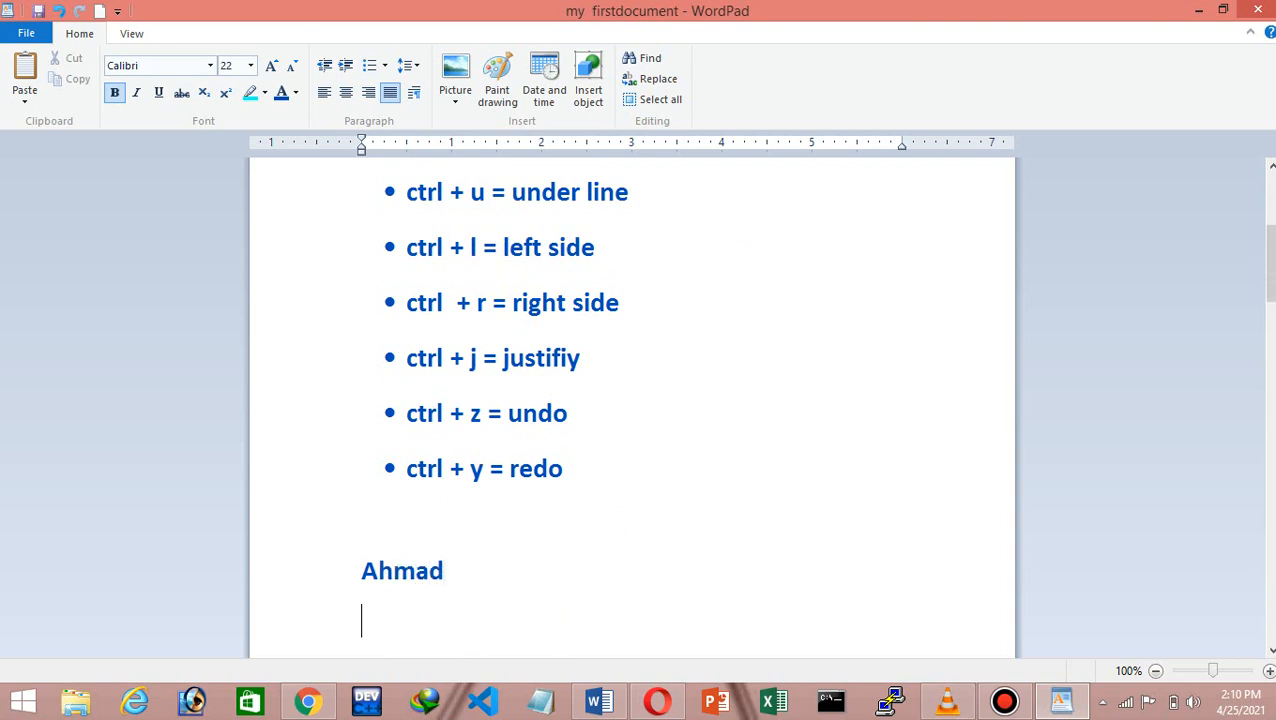
Add two more lowercase first names below the first one, each on its own line
{"action": "type", "text": "wali kamr"}
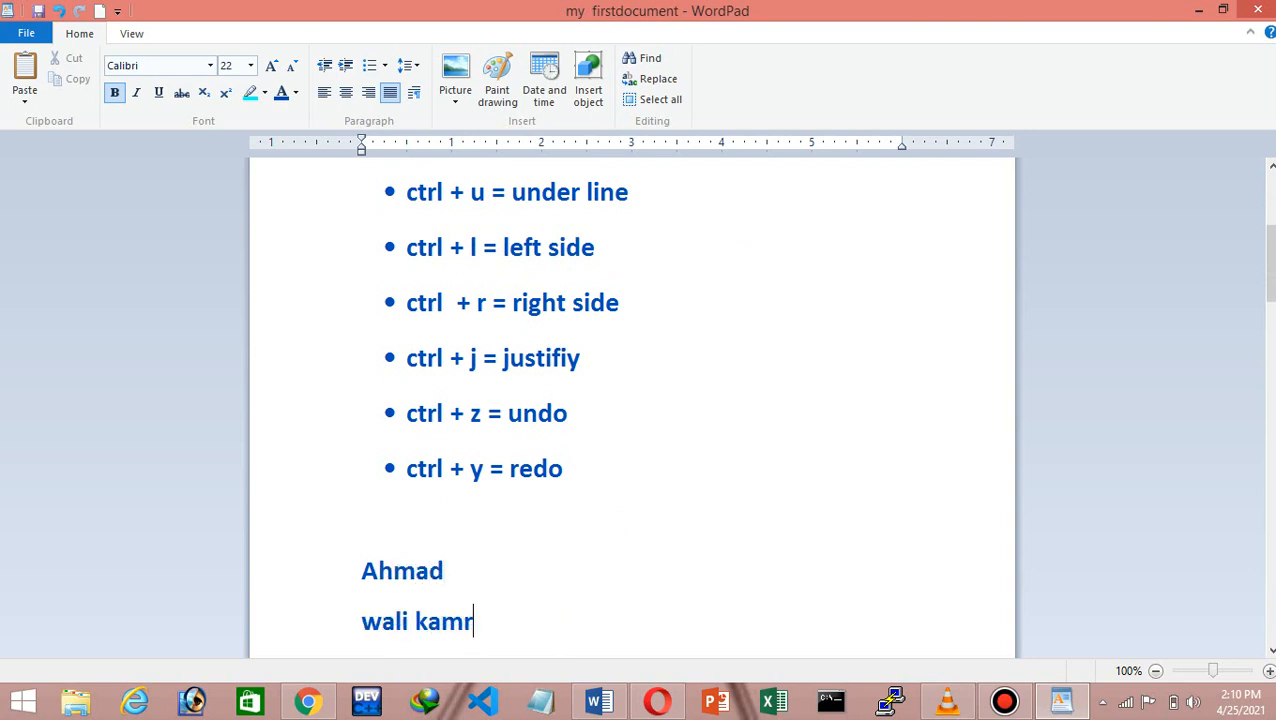
{"action": "type", "text": "a"}
{"action": "key", "text": "BackSpace"}
{"action": "key", "text": "BackSpace"}
{"action": "key", "text": "BackSpace"}
{"action": "key", "text": "BackSpace"}
{"action": "key", "text": "BackSpace"}
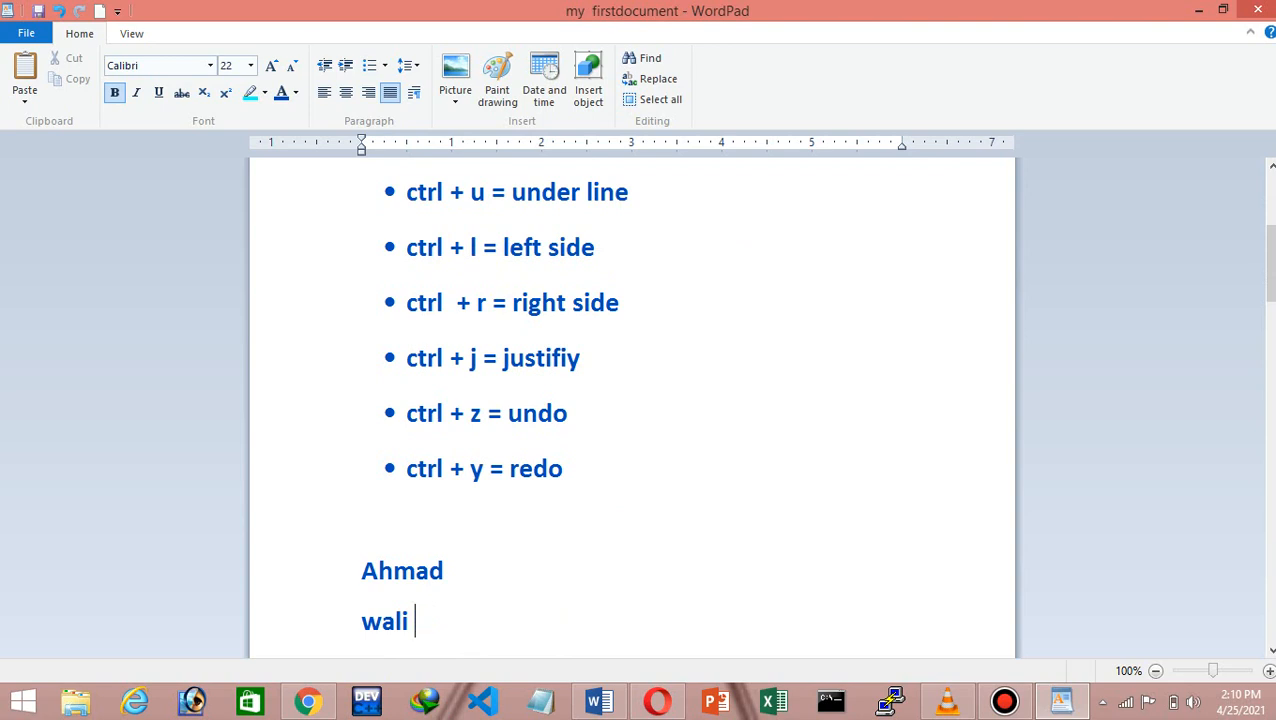
{"action": "key", "text": "Return"}
{"action": "type", "text": "kamran"}
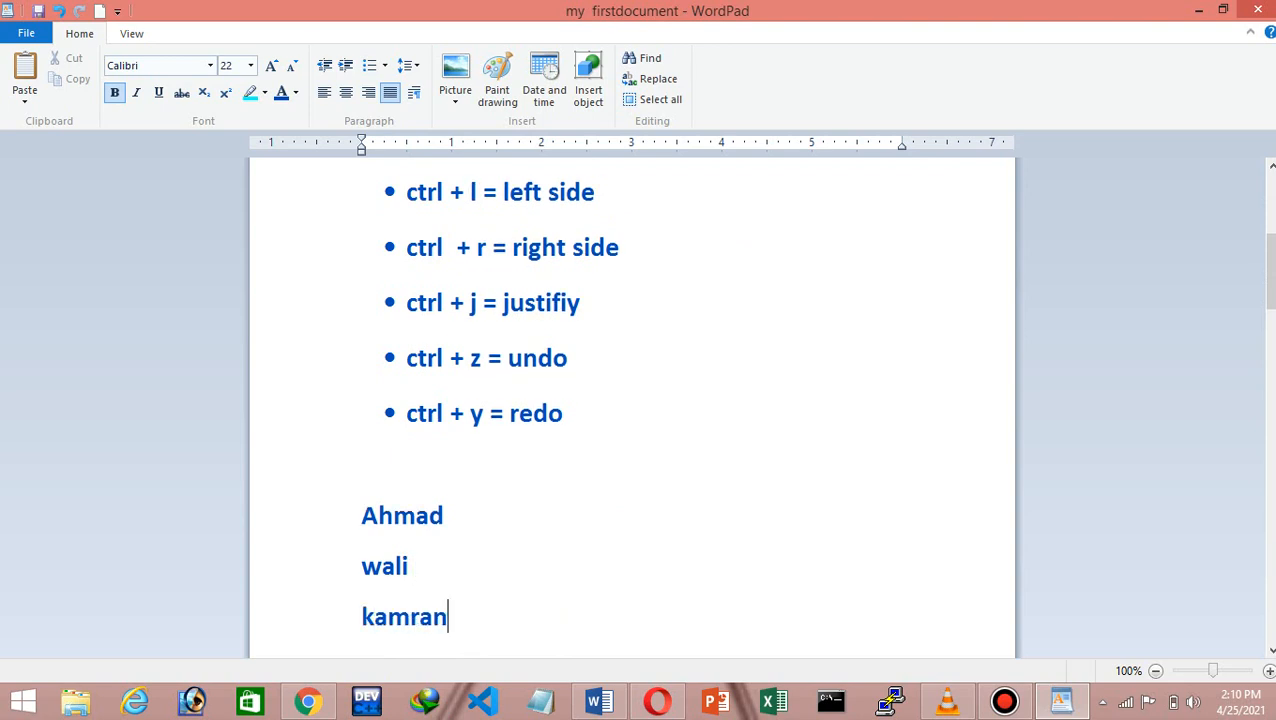
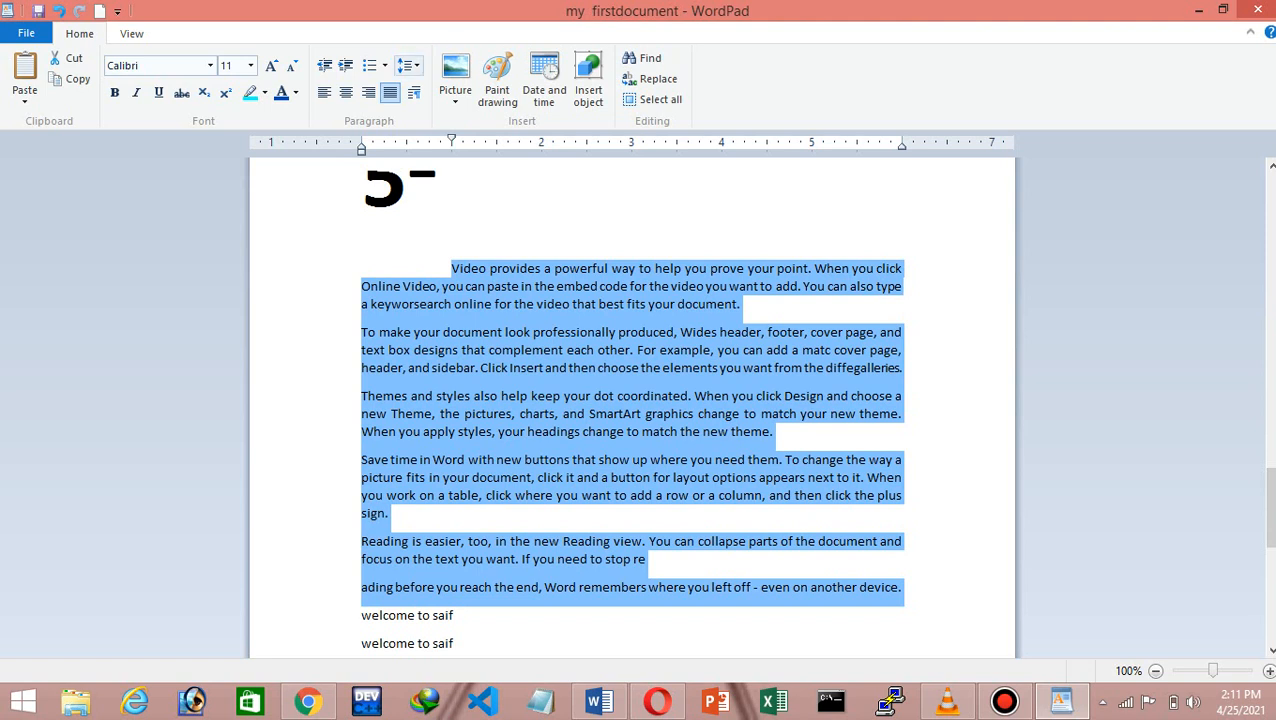
Try line spacing of 1.0, 1.15 and 1.5 on the selected paragraphs starting with "Video provides a powerful way"
{"action": "left_click", "coordinate": [408, 65]}
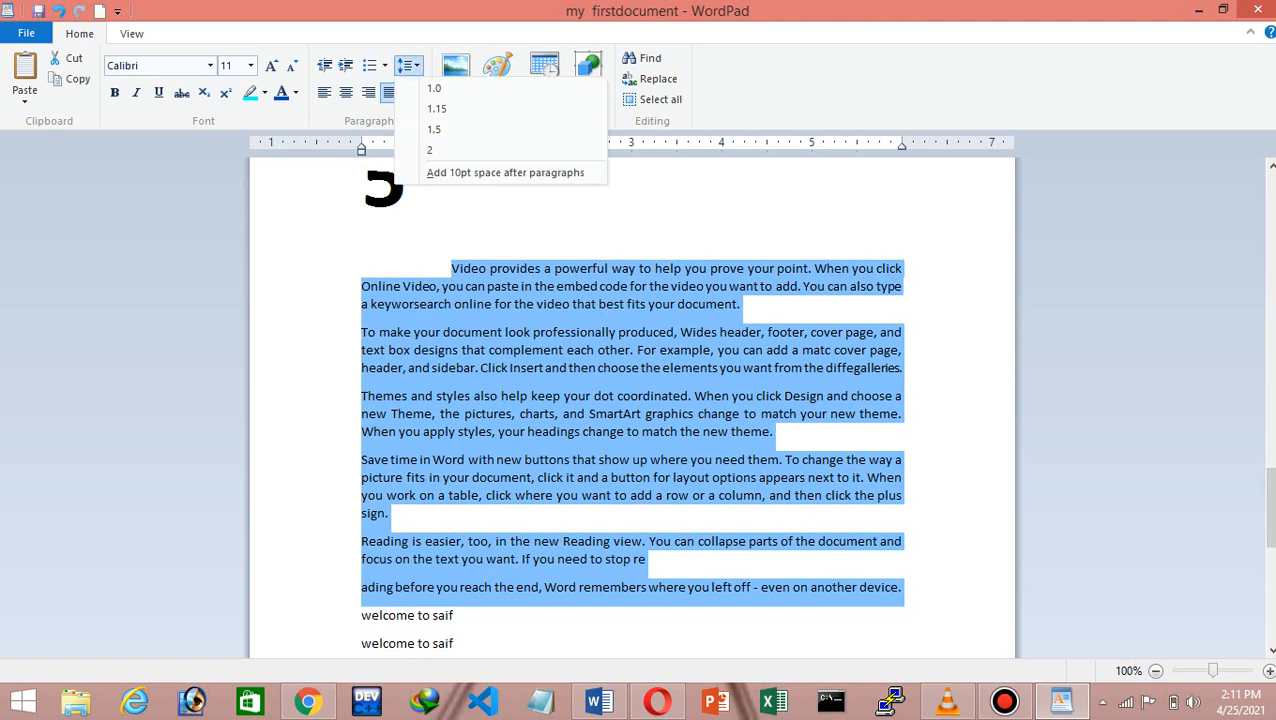
{"action": "left_click", "coordinate": [434, 88]}
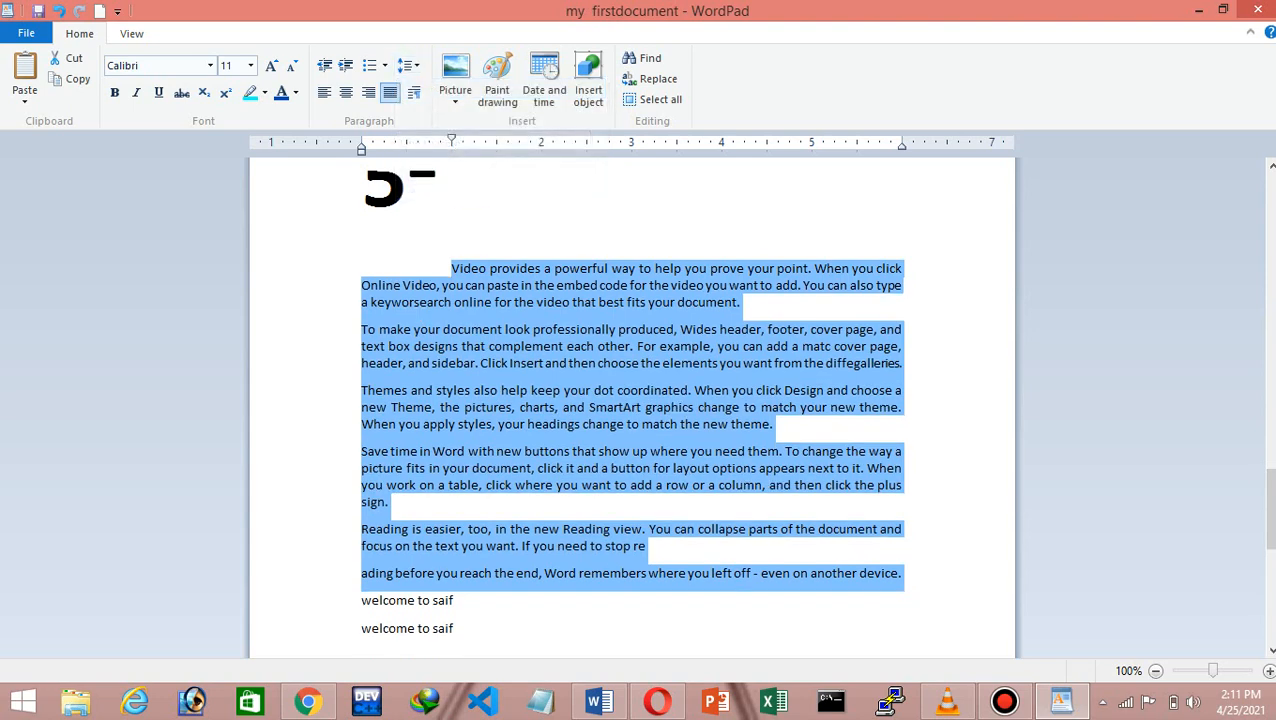
{"action": "left_click", "coordinate": [408, 65]}
{"action": "left_click", "coordinate": [434, 108]}
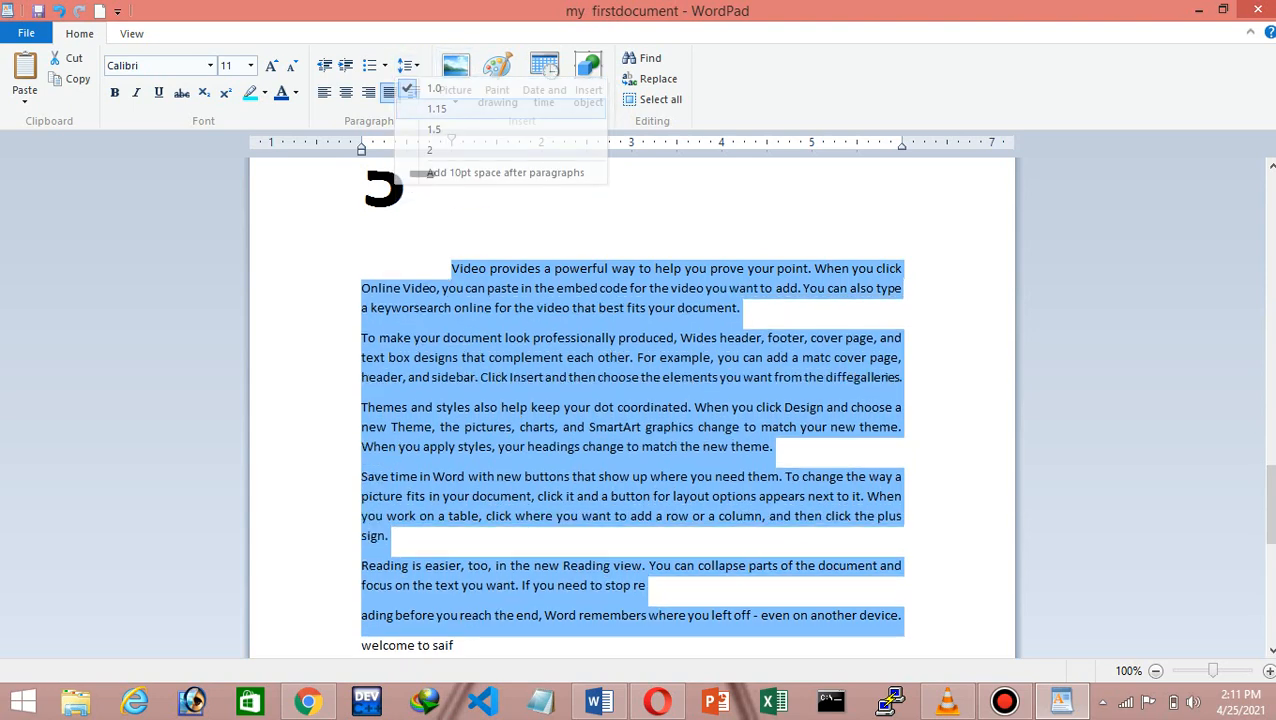
{"action": "left_click", "coordinate": [408, 65]}
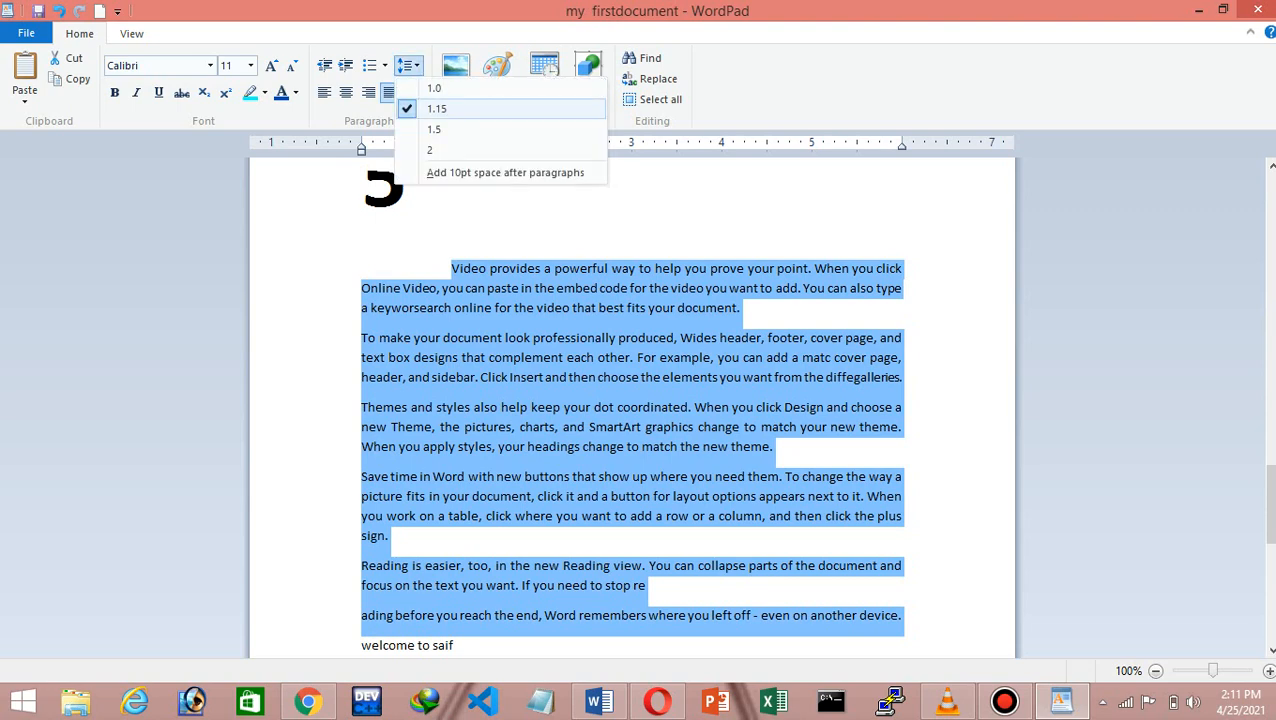
{"action": "left_click", "coordinate": [434, 129]}
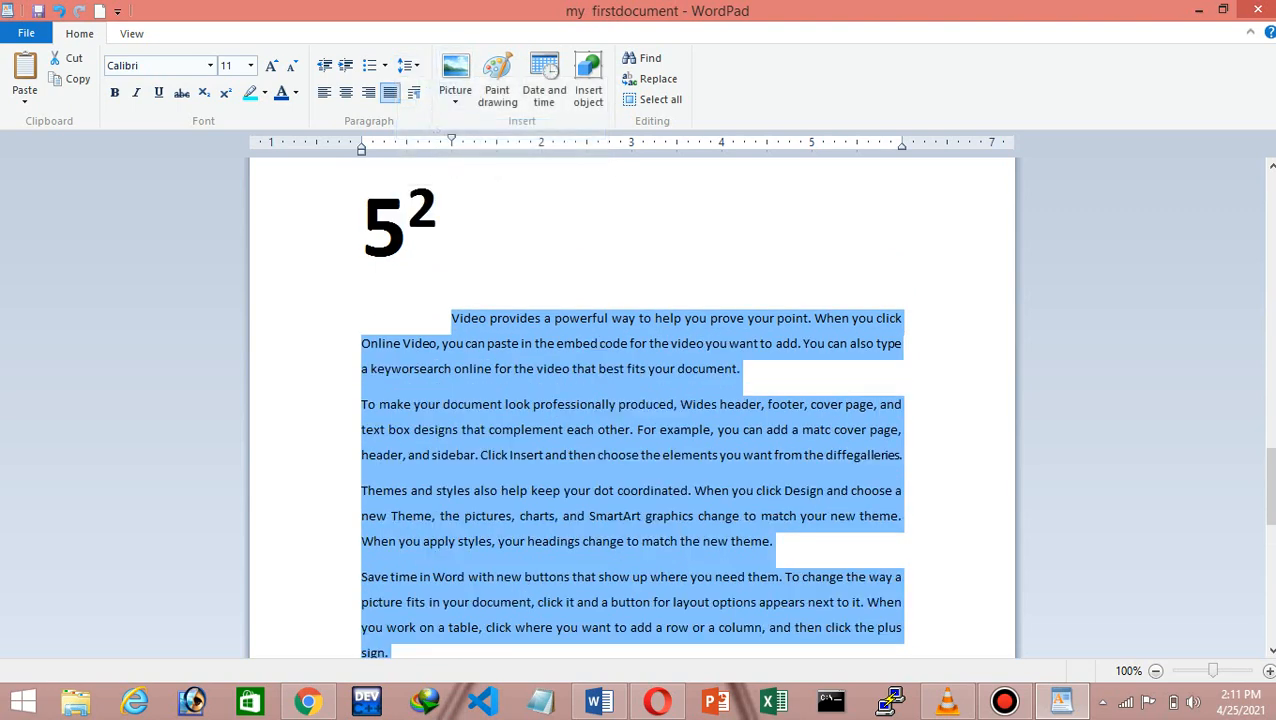
Try line spacing of 2 on the selected paragraphs, and set it to 1.0
{"action": "left_click", "coordinate": [408, 65]}
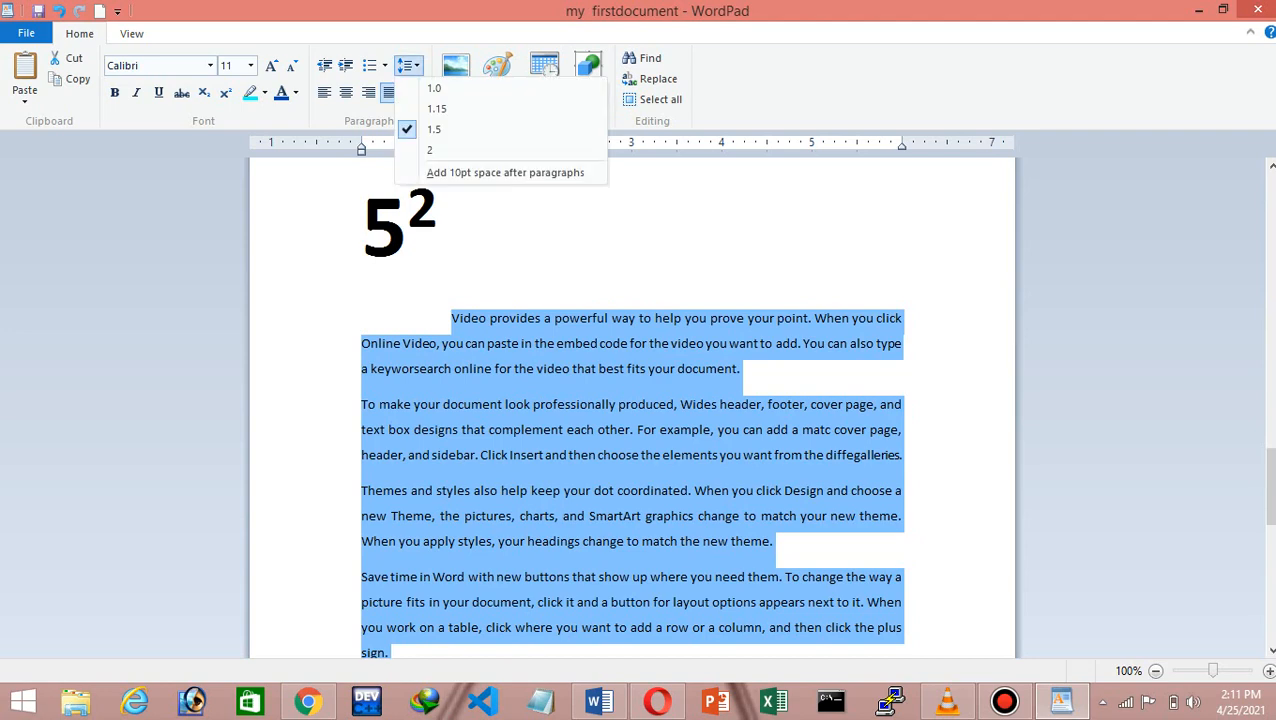
{"action": "left_click", "coordinate": [430, 150]}
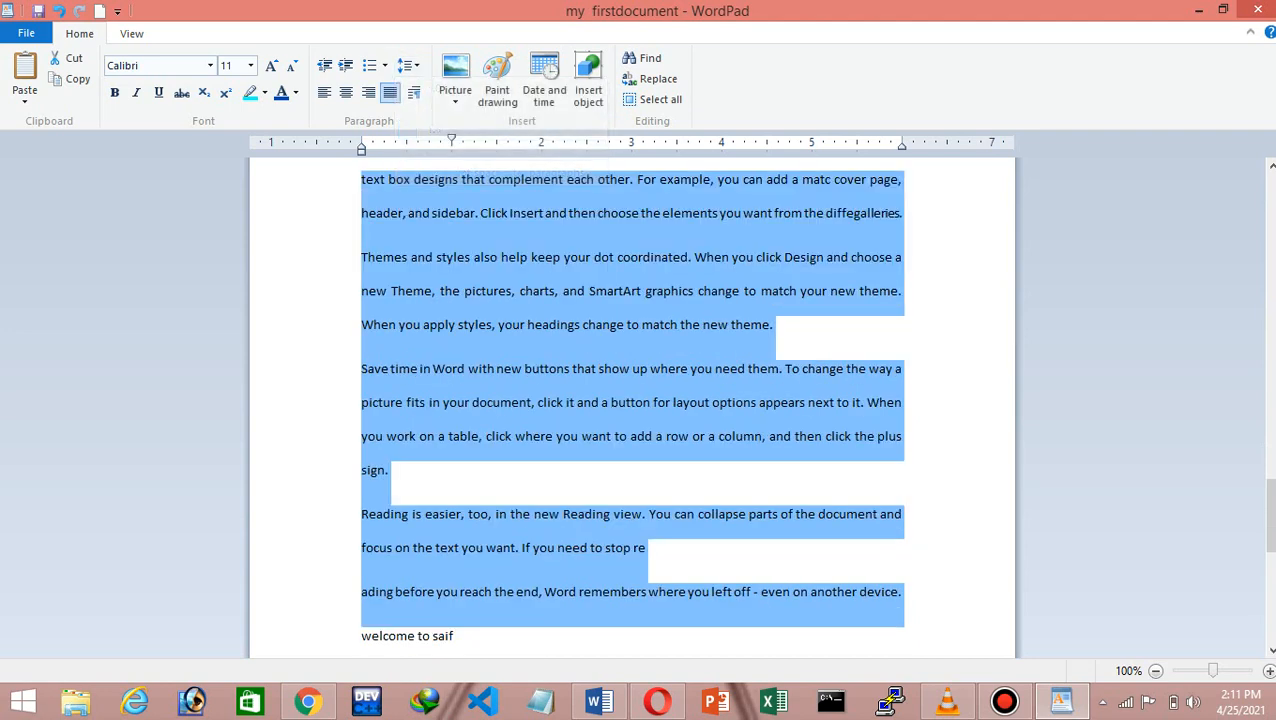
{"action": "mouse_move", "coordinate": [1270, 515]}
{"action": "left_mouse_down"}
{"action": "mouse_move", "coordinate": [1270, 477]}
{"action": "mouse_move", "coordinate": [1270, 494]}
{"action": "left_mouse_up"}
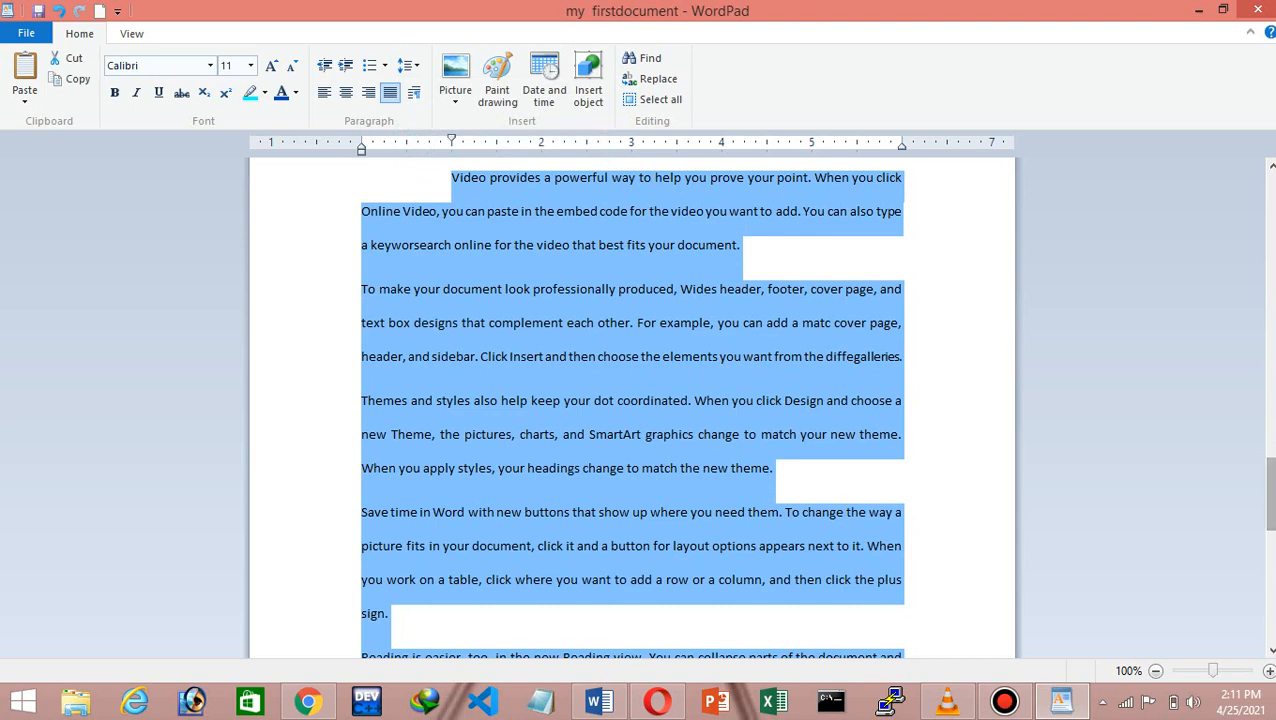
{"action": "left_click", "coordinate": [407, 65]}
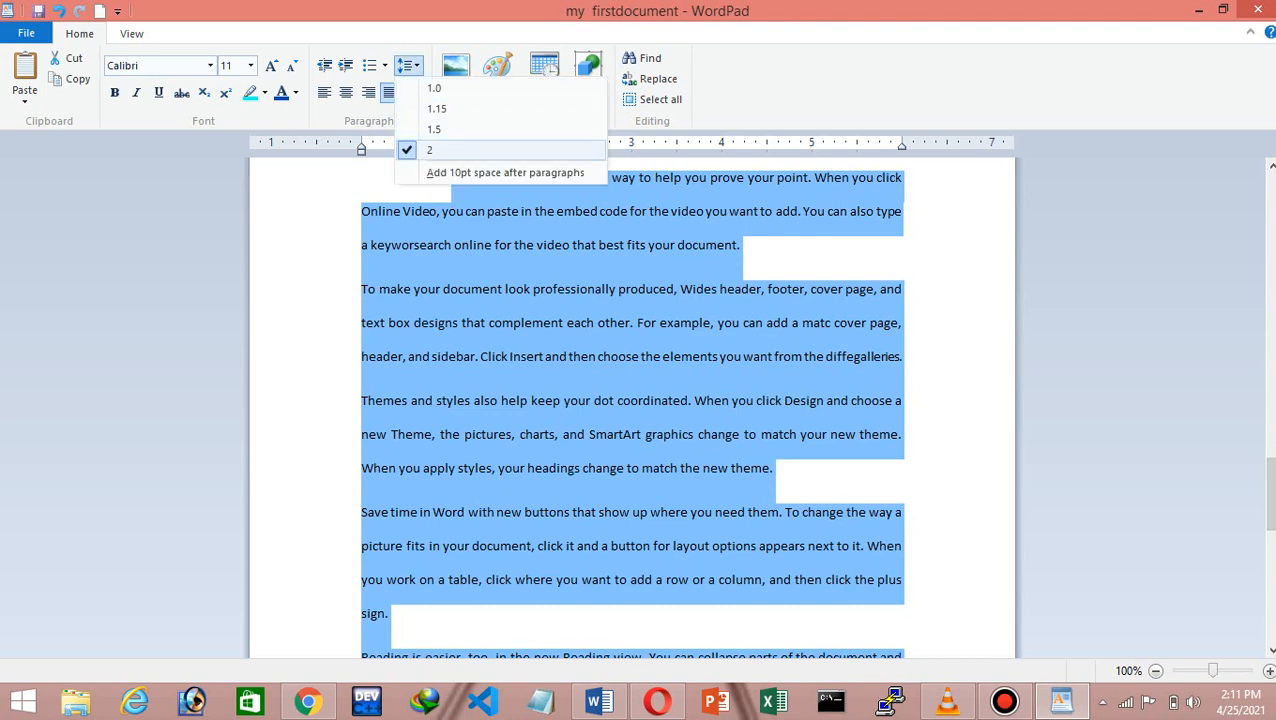
{"action": "left_click", "coordinate": [434, 88]}
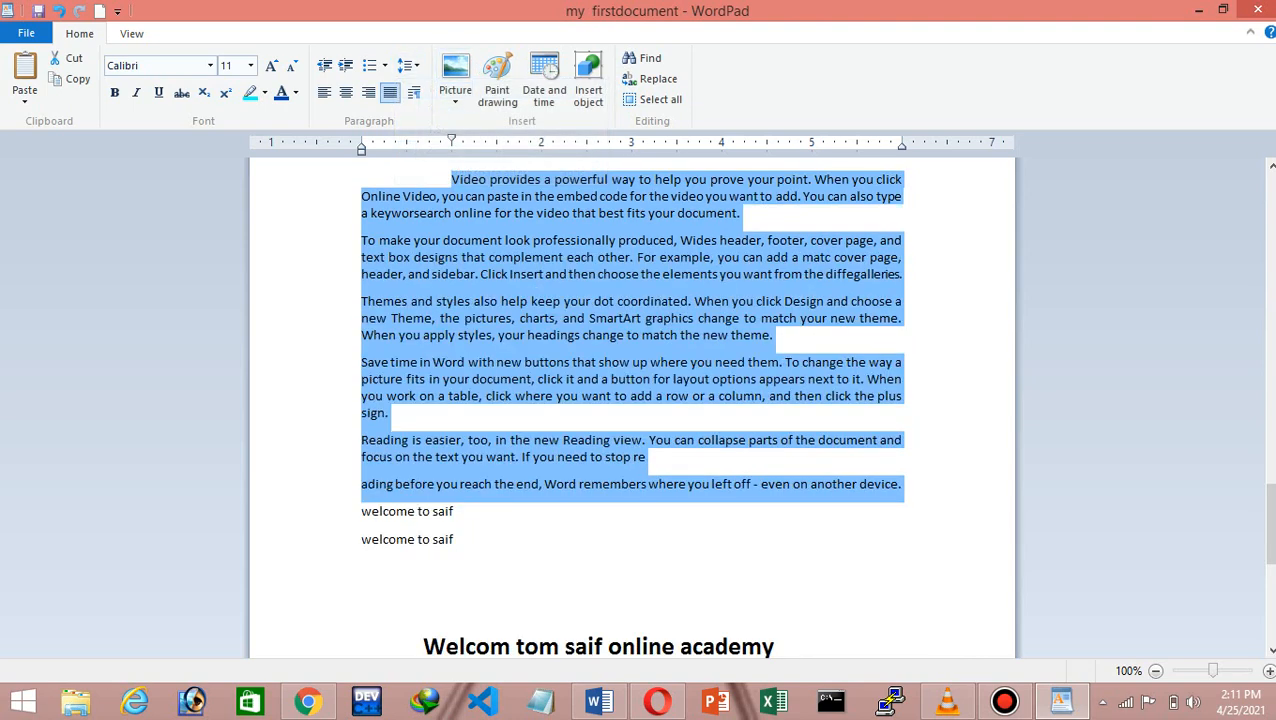
Toggle the 10pt space after the selected paragraphs off and on twice, finishing with it turned on
{"action": "left_click", "coordinate": [407, 65]}
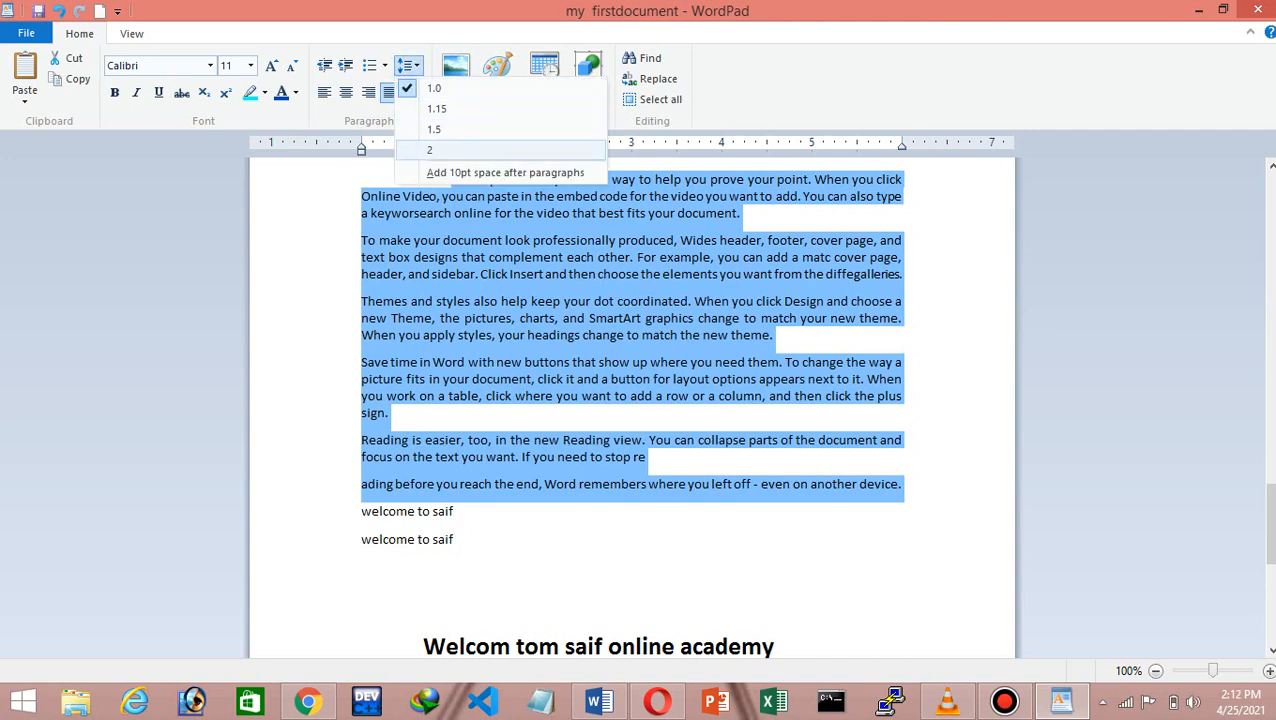
{"action": "left_click", "coordinate": [505, 172]}
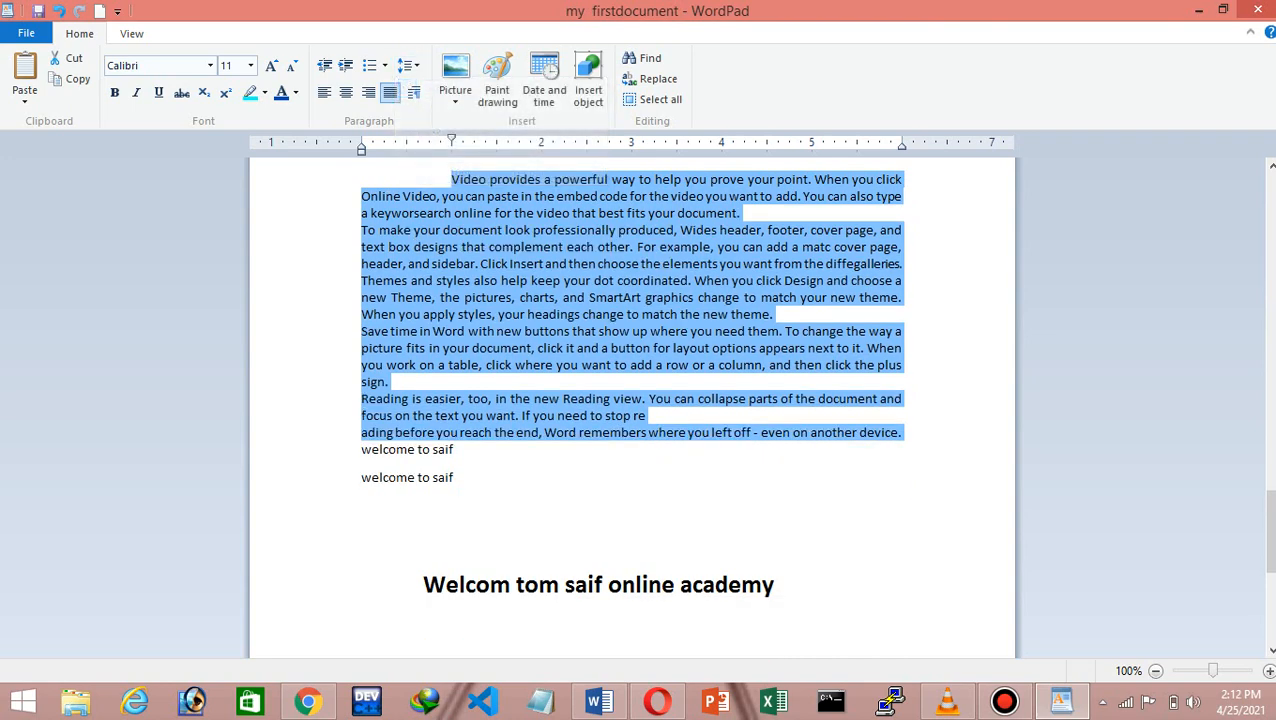
{"action": "left_click", "coordinate": [407, 65]}
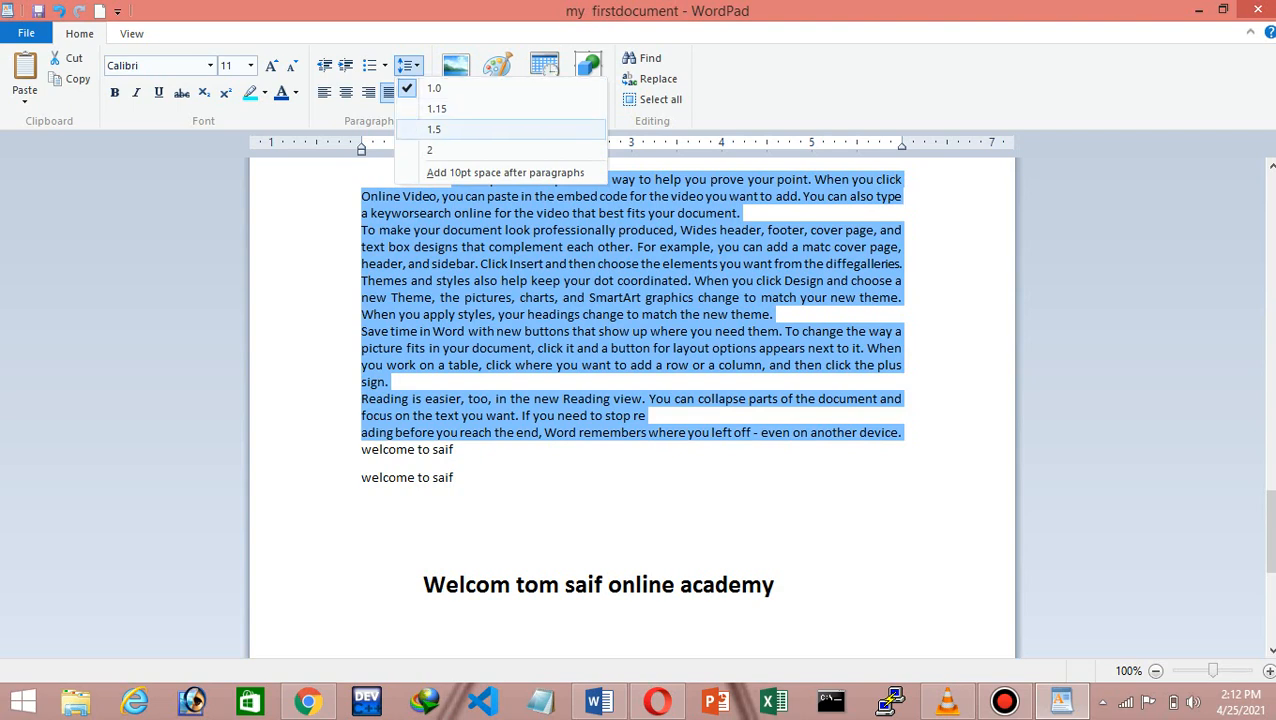
{"action": "left_click", "coordinate": [505, 172]}
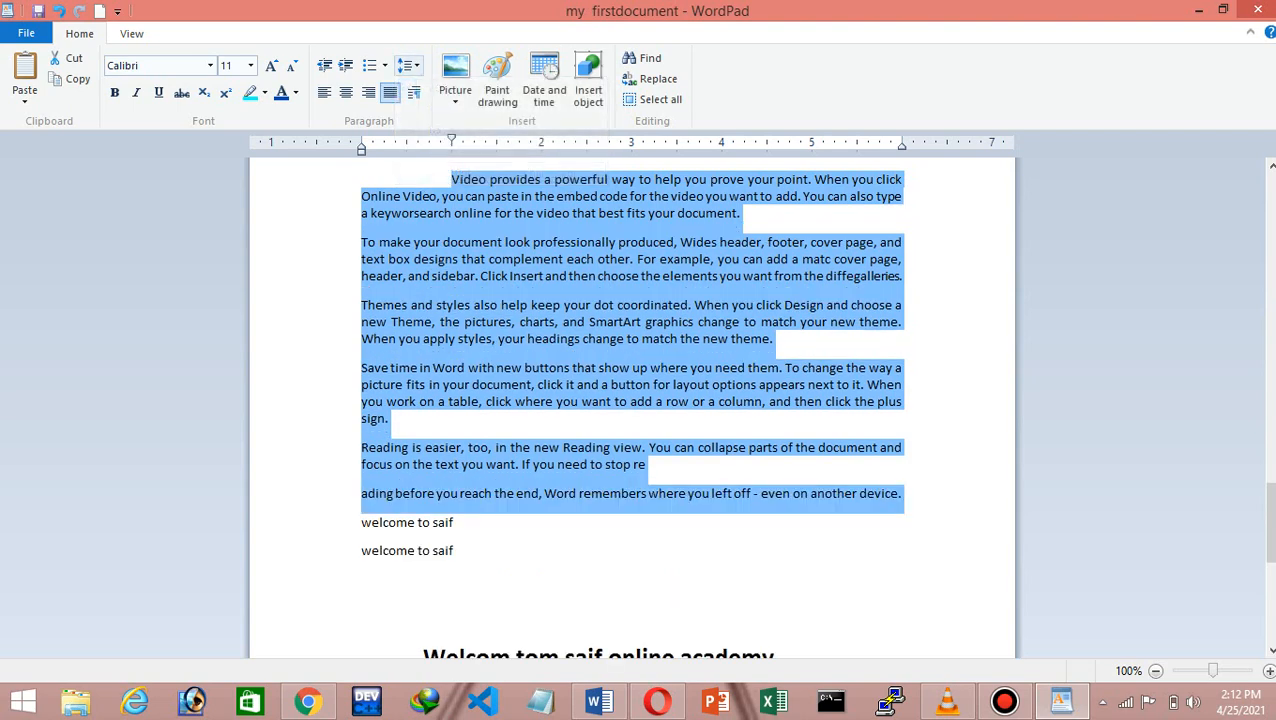
{"action": "left_click", "coordinate": [407, 65]}
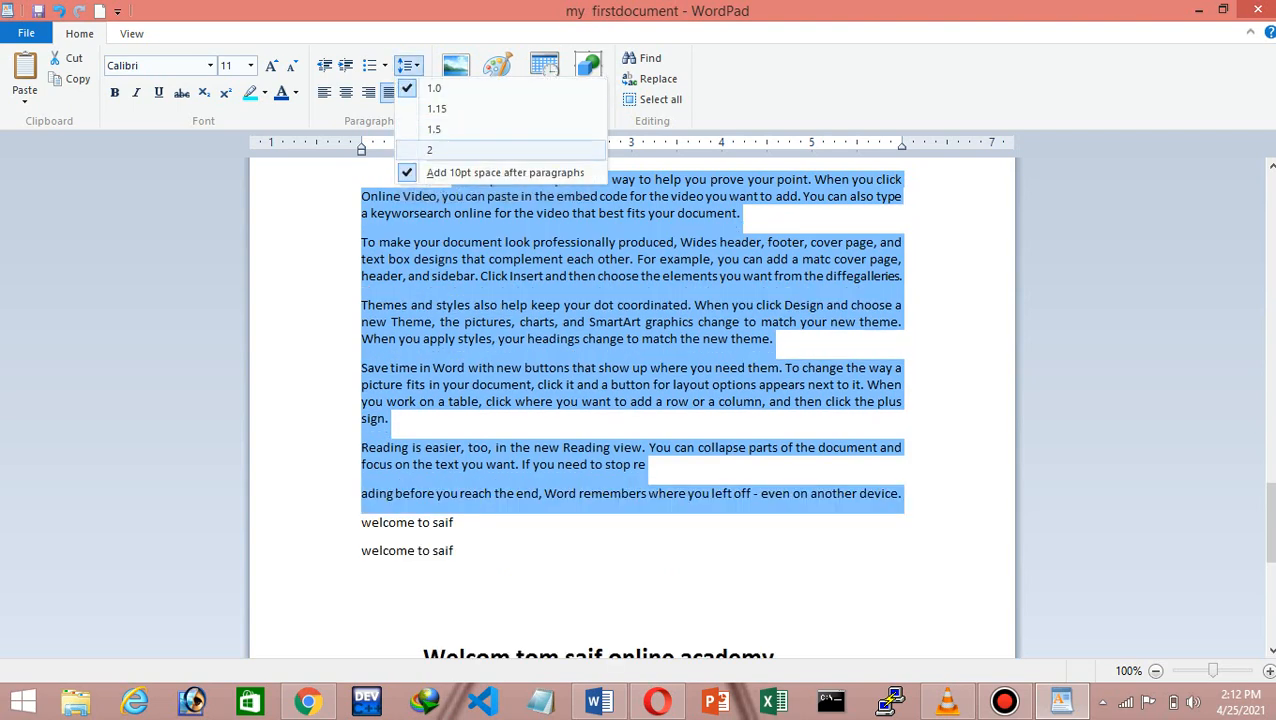
{"action": "left_click", "coordinate": [460, 172]}
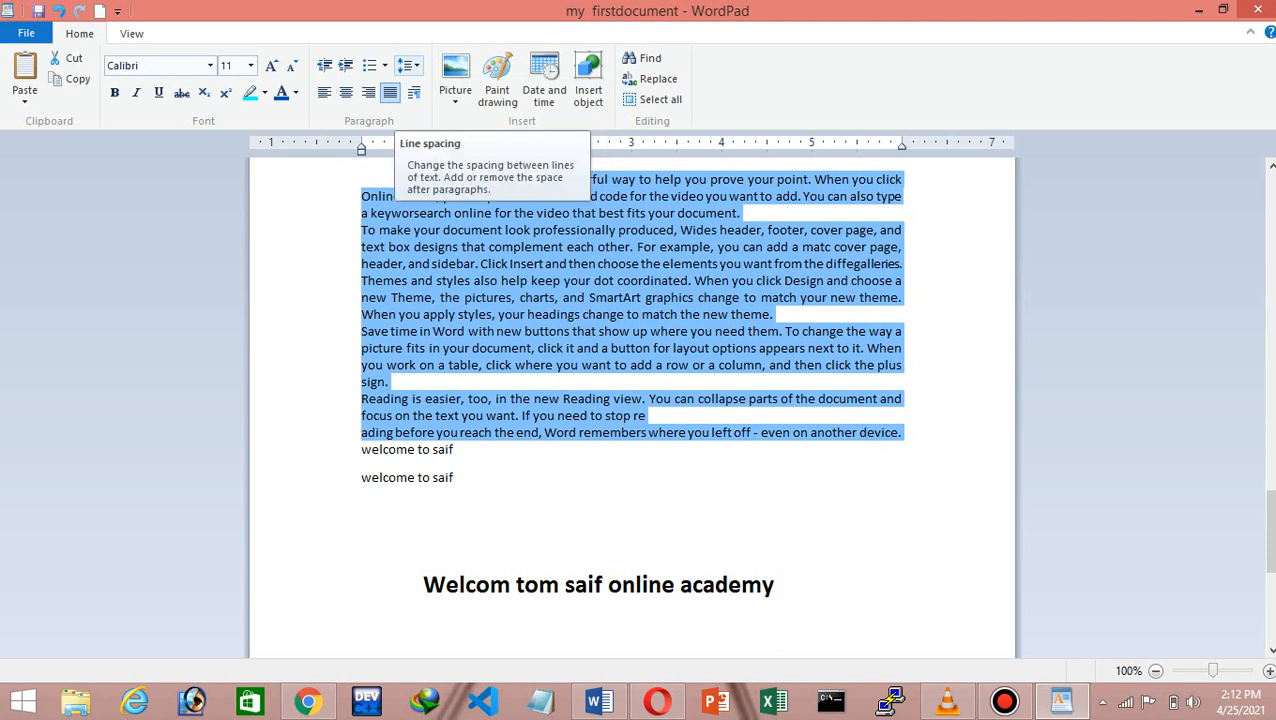
{"action": "left_click", "coordinate": [407, 65]}
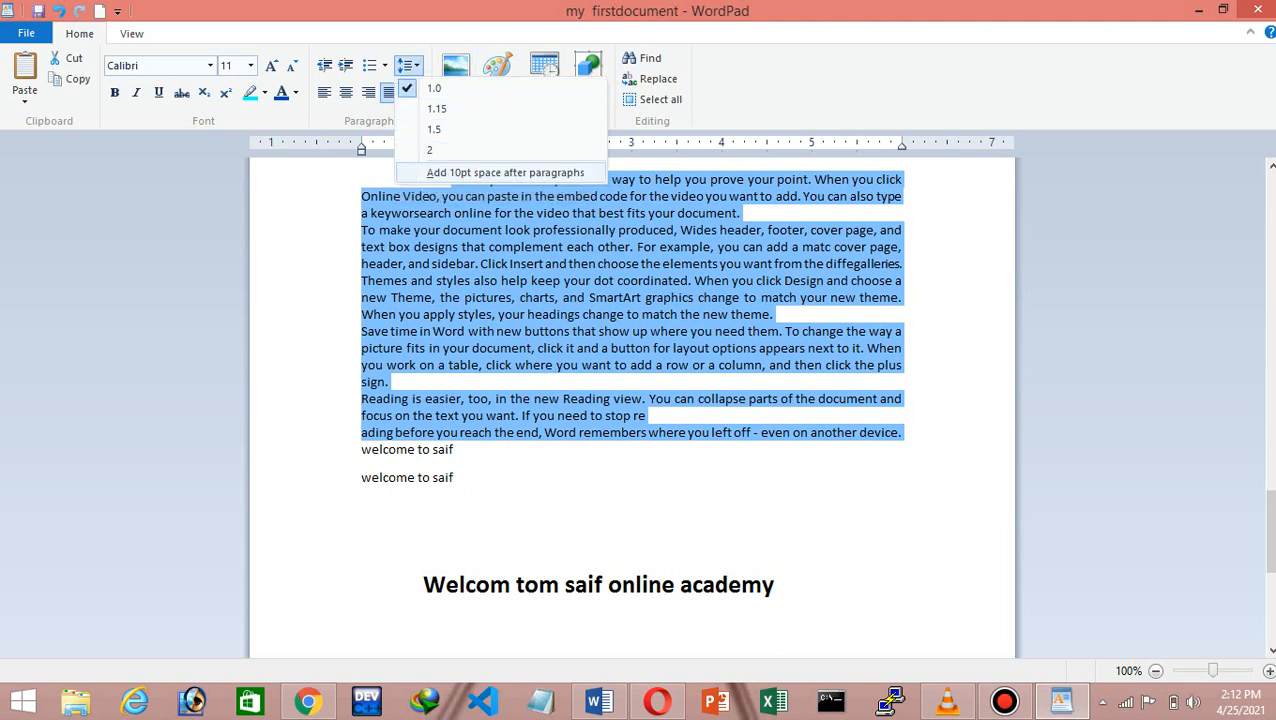
{"action": "left_click", "coordinate": [505, 172]}
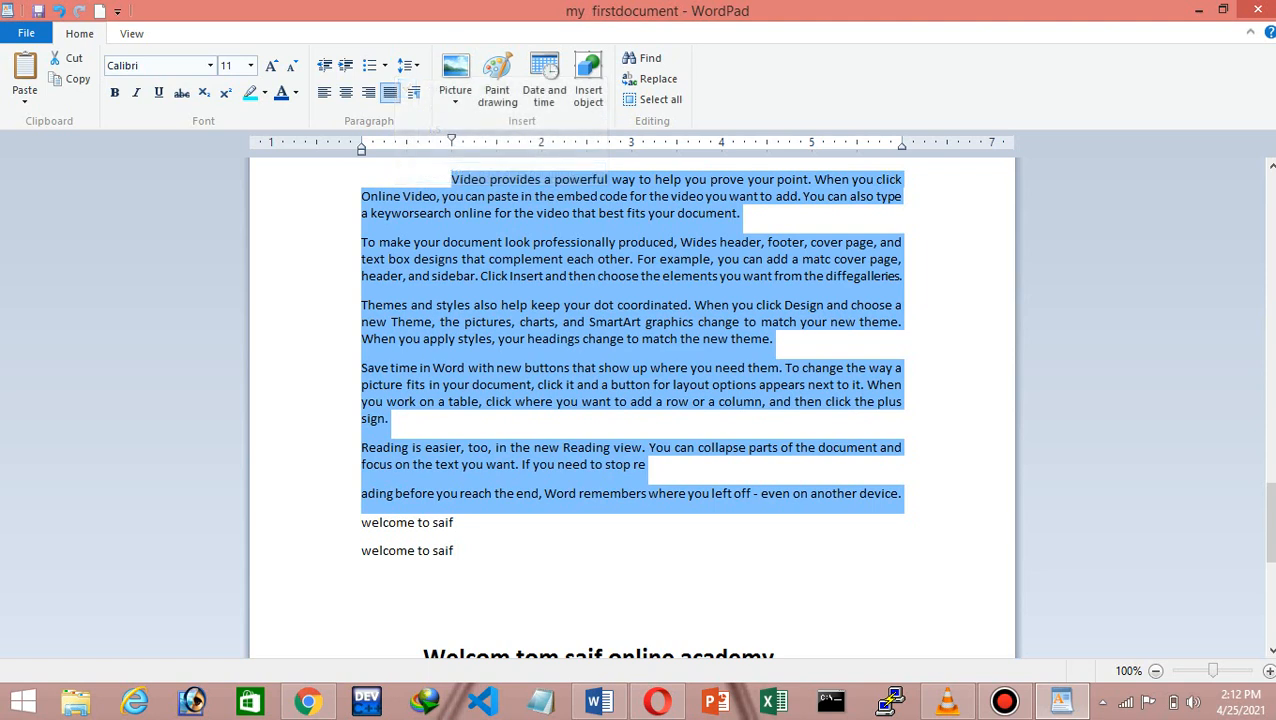
Compare line spacings of 2, 1.15 and 1.0 on the selected paragraphs, finish at 1.0 and deselect the text
{"action": "left_click", "coordinate": [407, 65]}
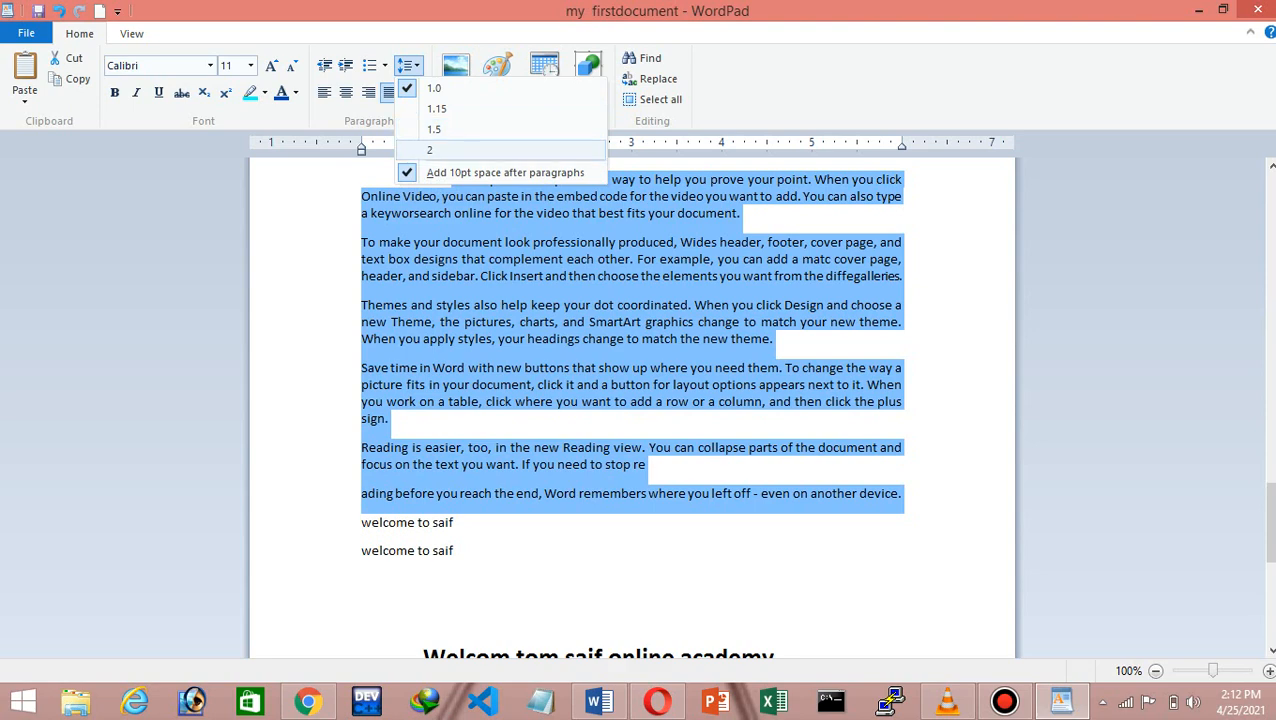
{"action": "left_click", "coordinate": [430, 150]}
{"action": "left_click", "coordinate": [407, 65]}
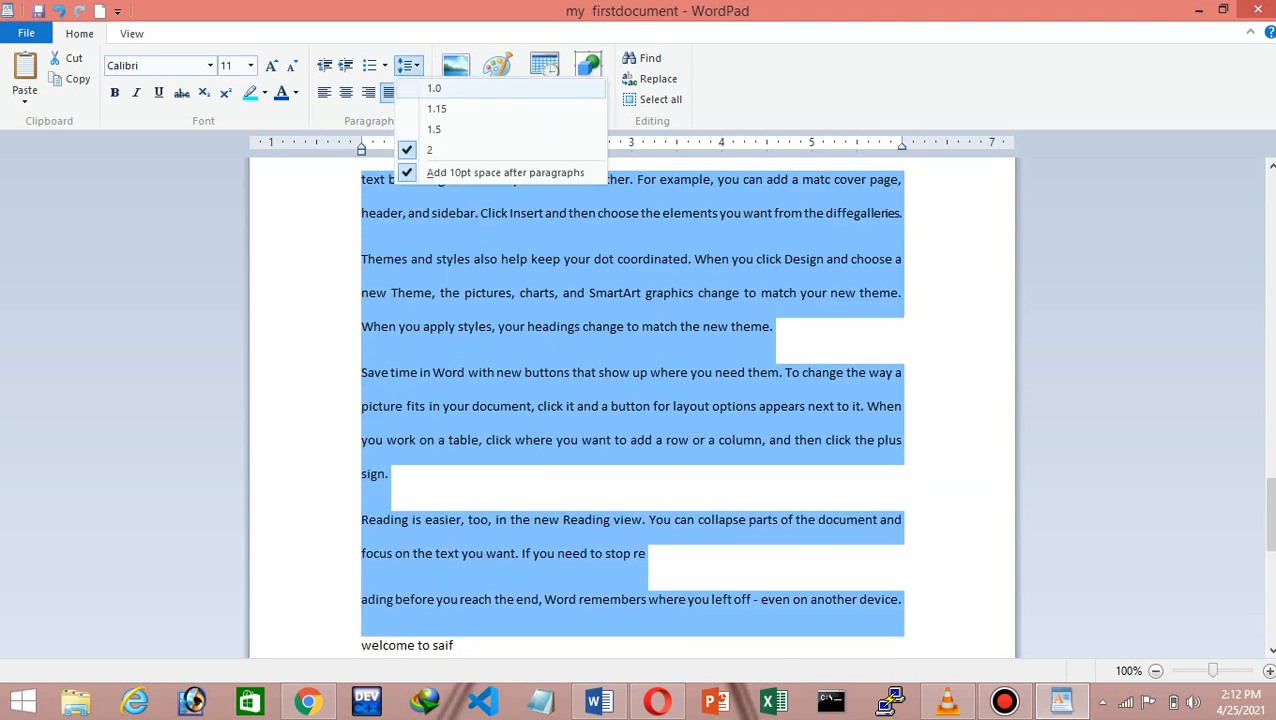
{"action": "left_click", "coordinate": [436, 108]}
{"action": "left_click", "coordinate": [407, 65]}
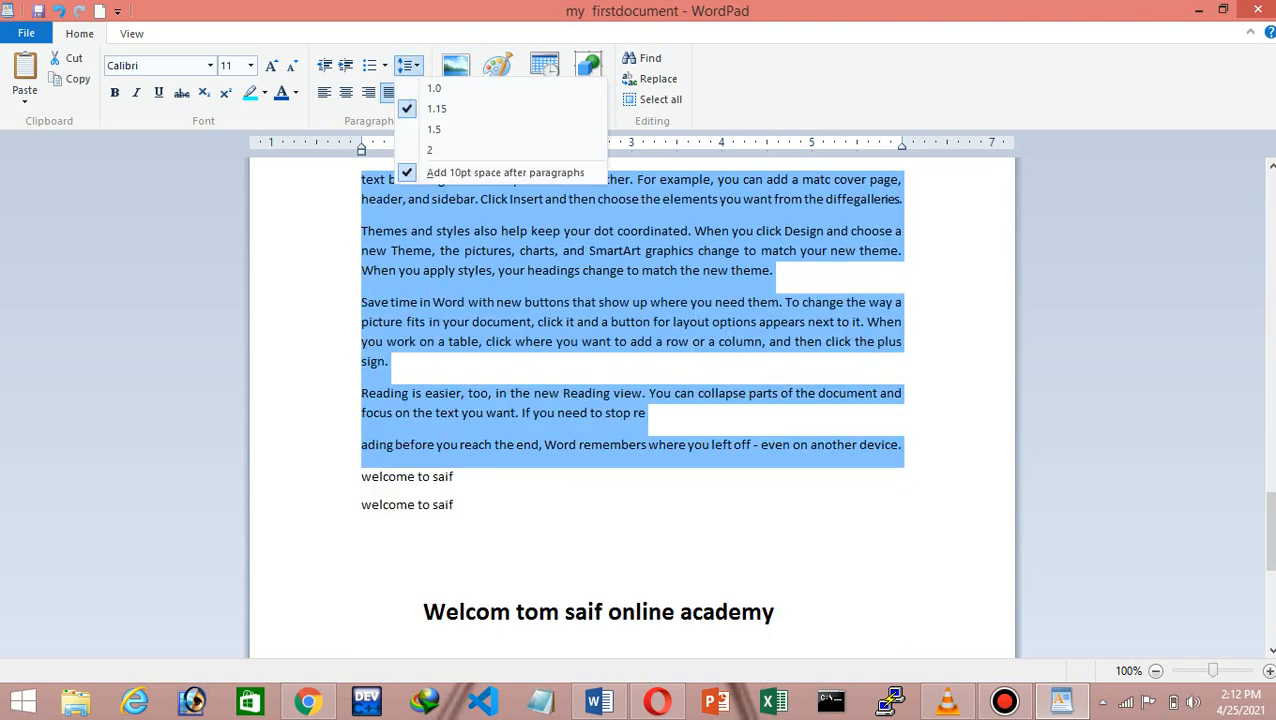
{"action": "left_click", "coordinate": [434, 88]}
{"action": "left_click", "coordinate": [407, 65]}
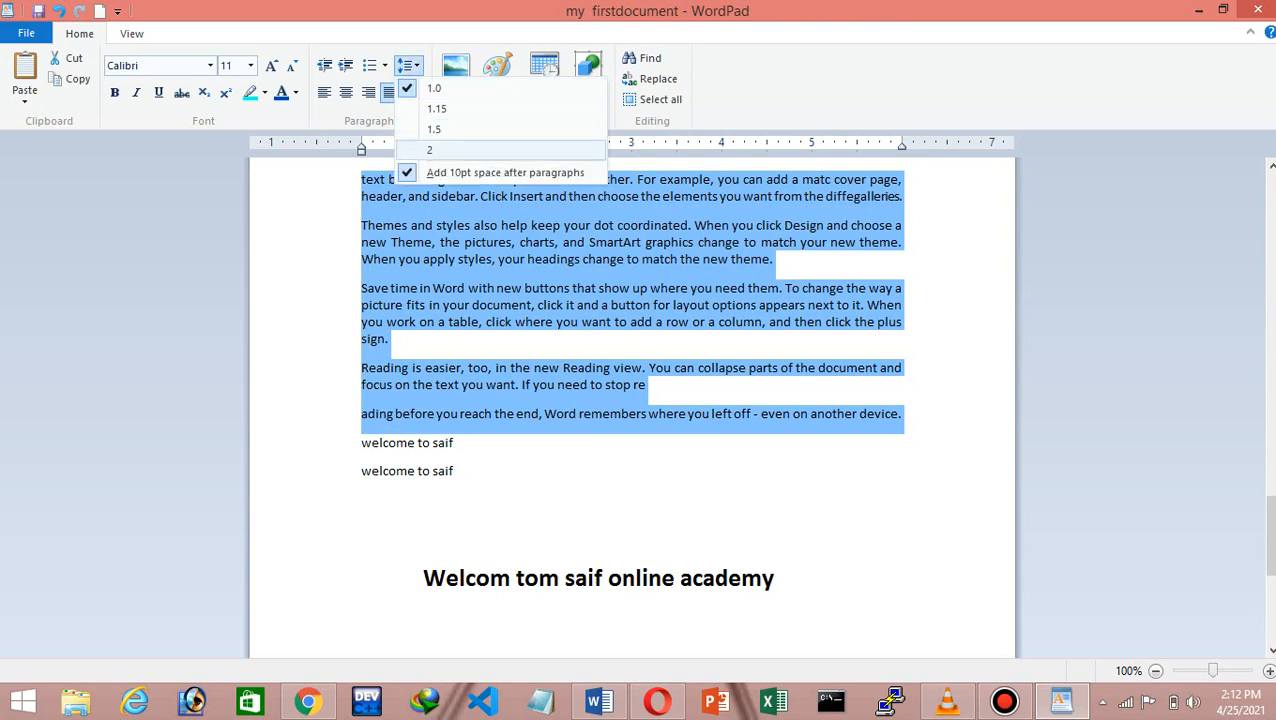
{"action": "left_click", "coordinate": [430, 150]}
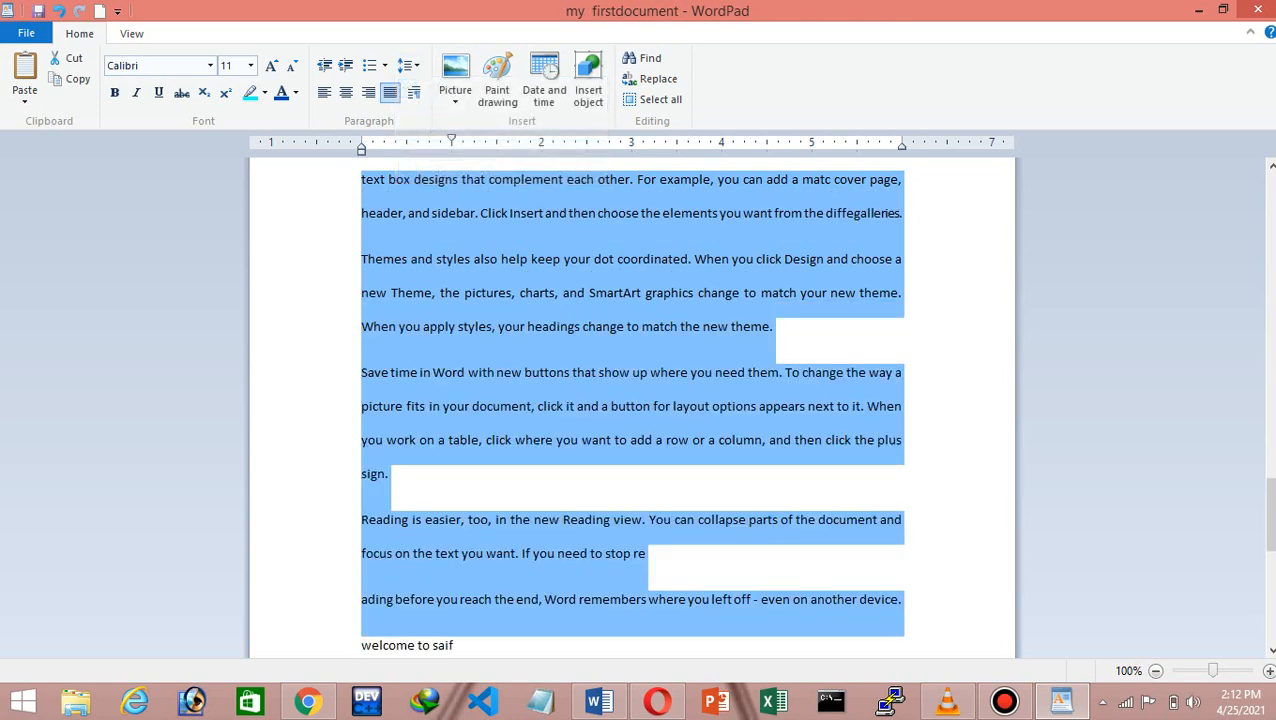
{"action": "left_click", "coordinate": [407, 65]}
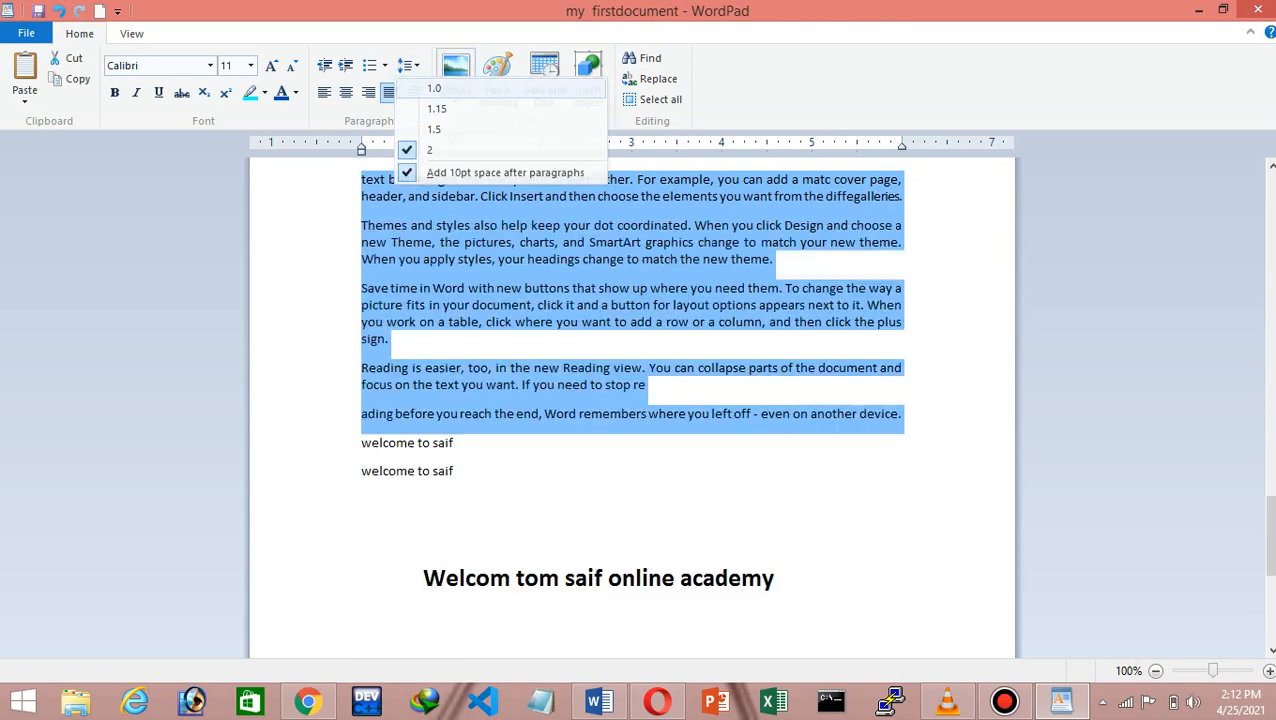
{"action": "left_click", "coordinate": [434, 88]}
{"action": "left_click", "coordinate": [773, 259]}
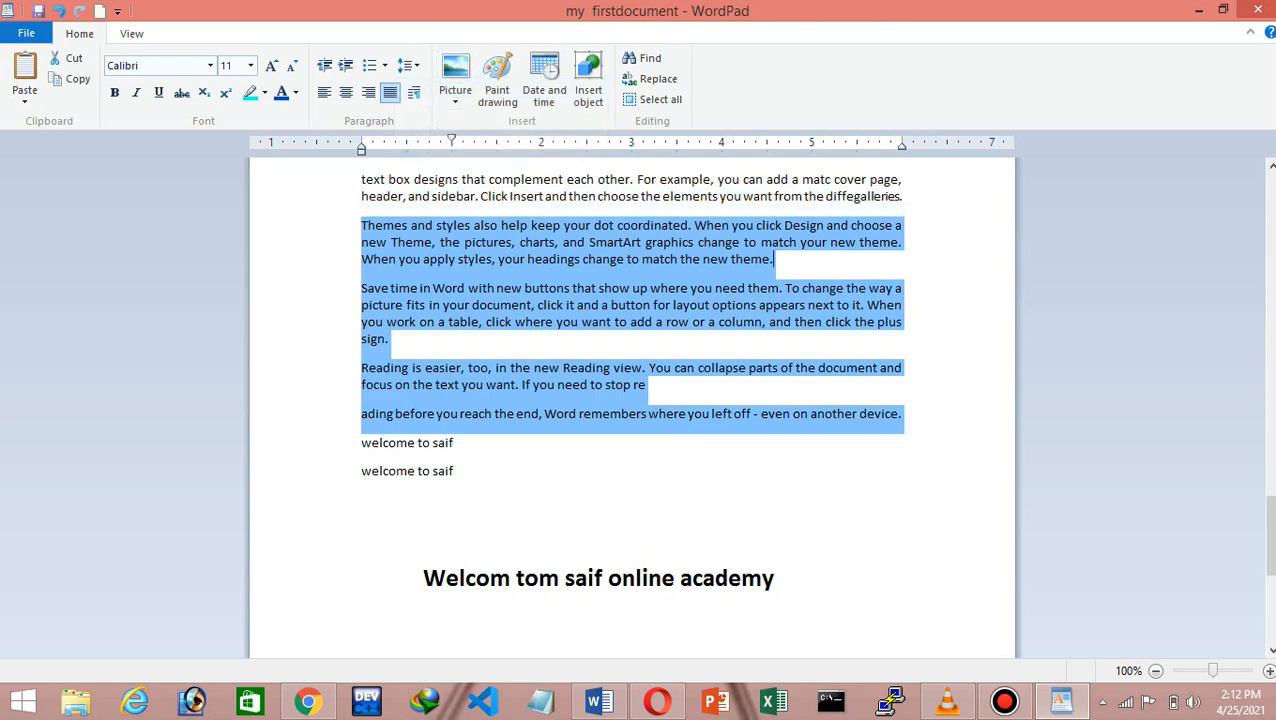
{"action": "scroll", "coordinate": [1267, 535], "scroll_direction": "up", "scroll_amount": 3}
{"action": "scroll", "coordinate": [1267, 505], "scroll_direction": "up", "scroll_amount": 1}
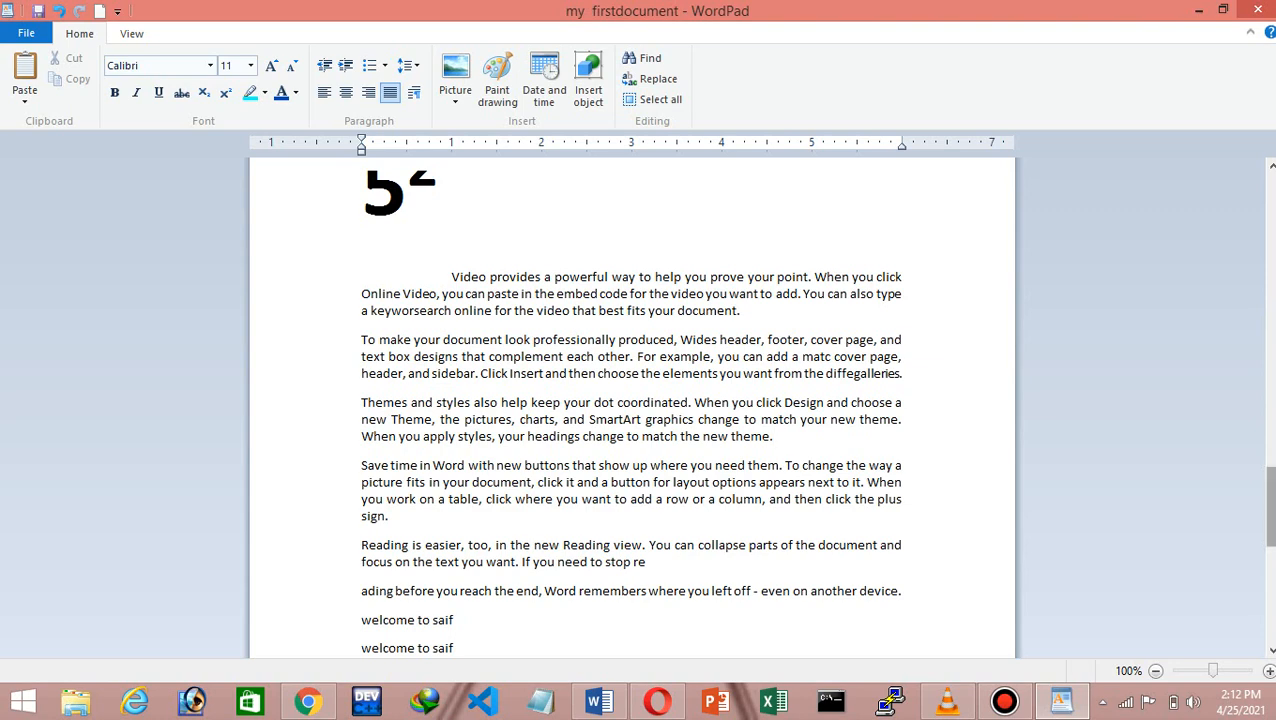
{"action": "scroll", "coordinate": [632, 410], "scroll_direction": "down", "scroll_amount": 2}
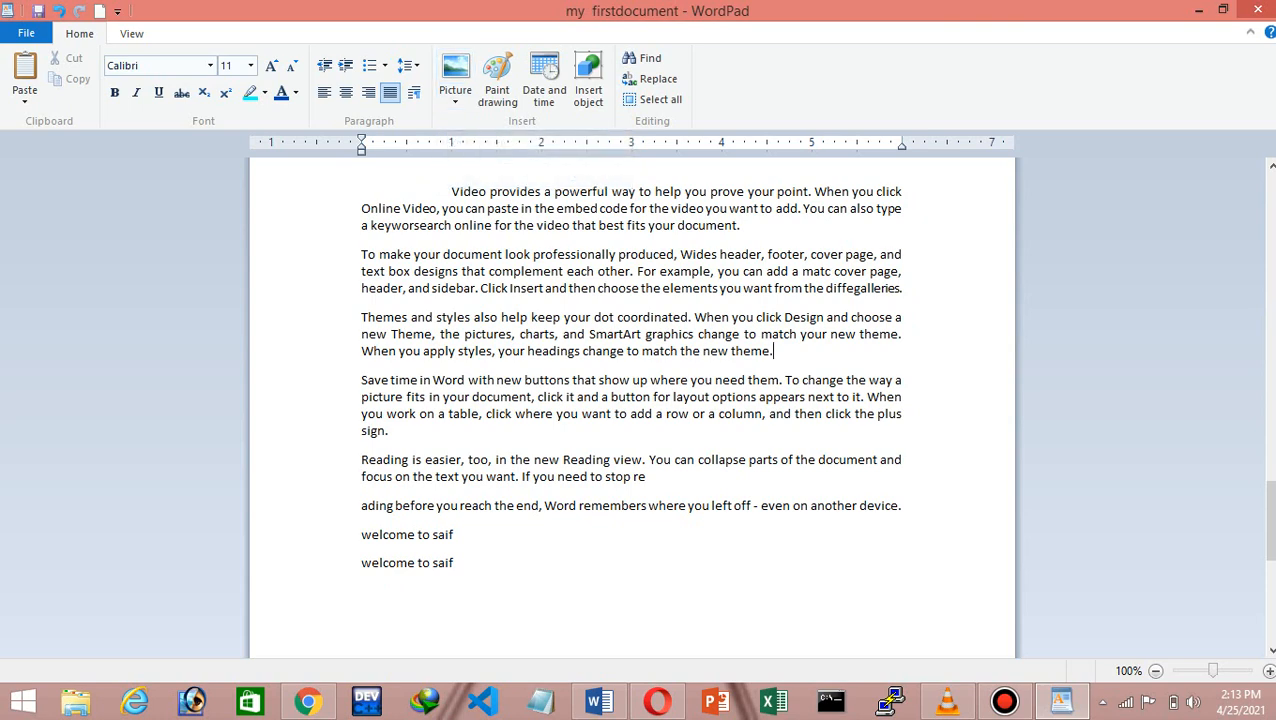
{"action": "left_click", "coordinate": [1004, 701]}
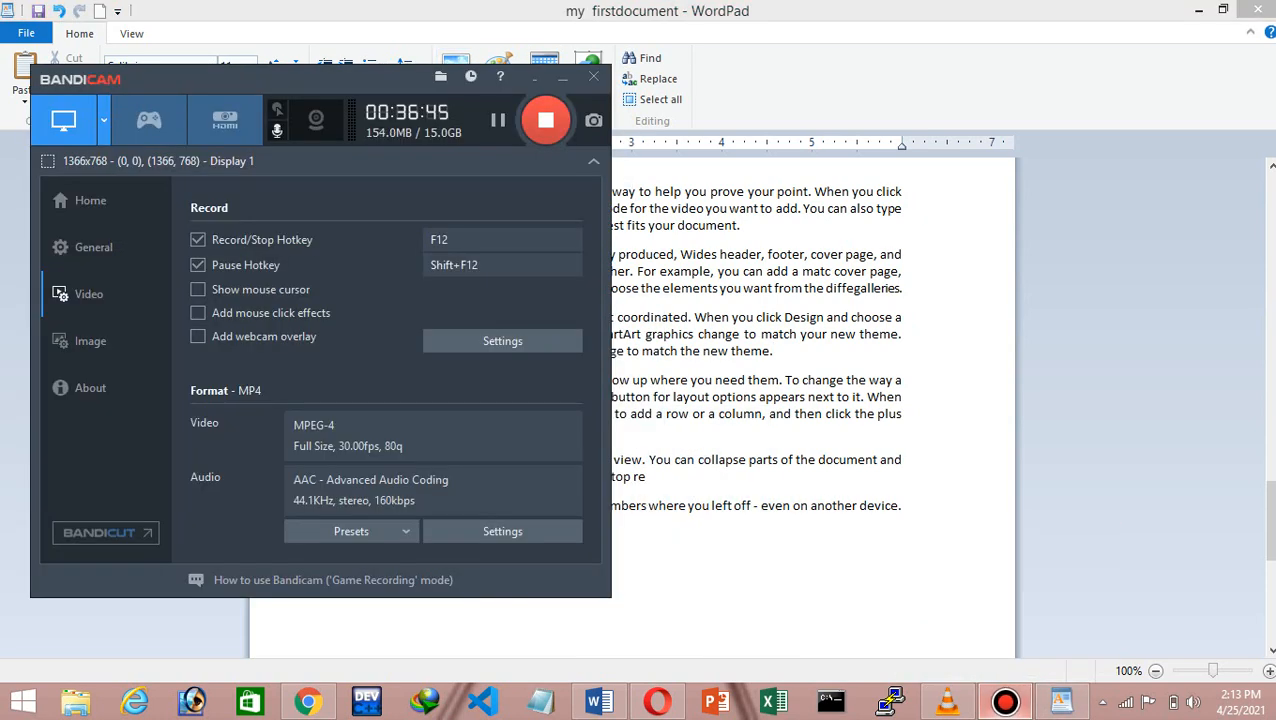
{"action": "left_click", "coordinate": [1004, 701]}
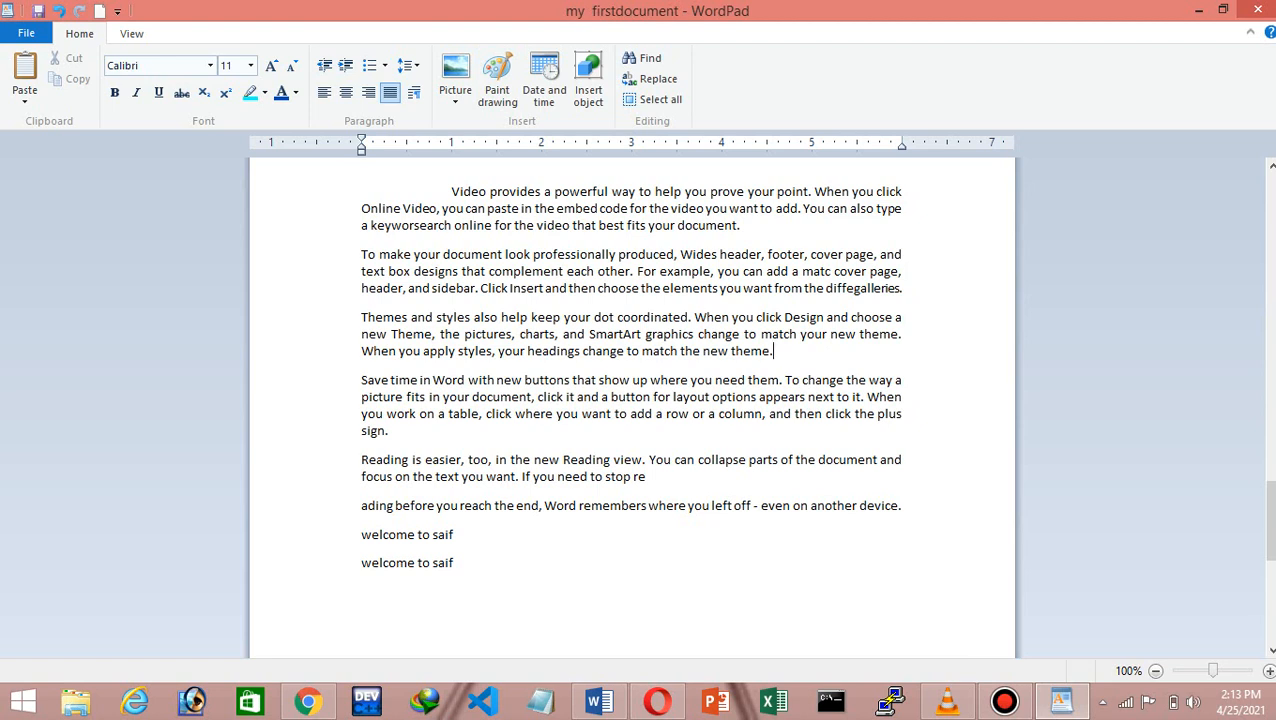
{"action": "left_click", "coordinate": [457, 535]}
{"action": "left_click", "coordinate": [457, 563]}
{"action": "left_click", "coordinate": [1004, 700]}
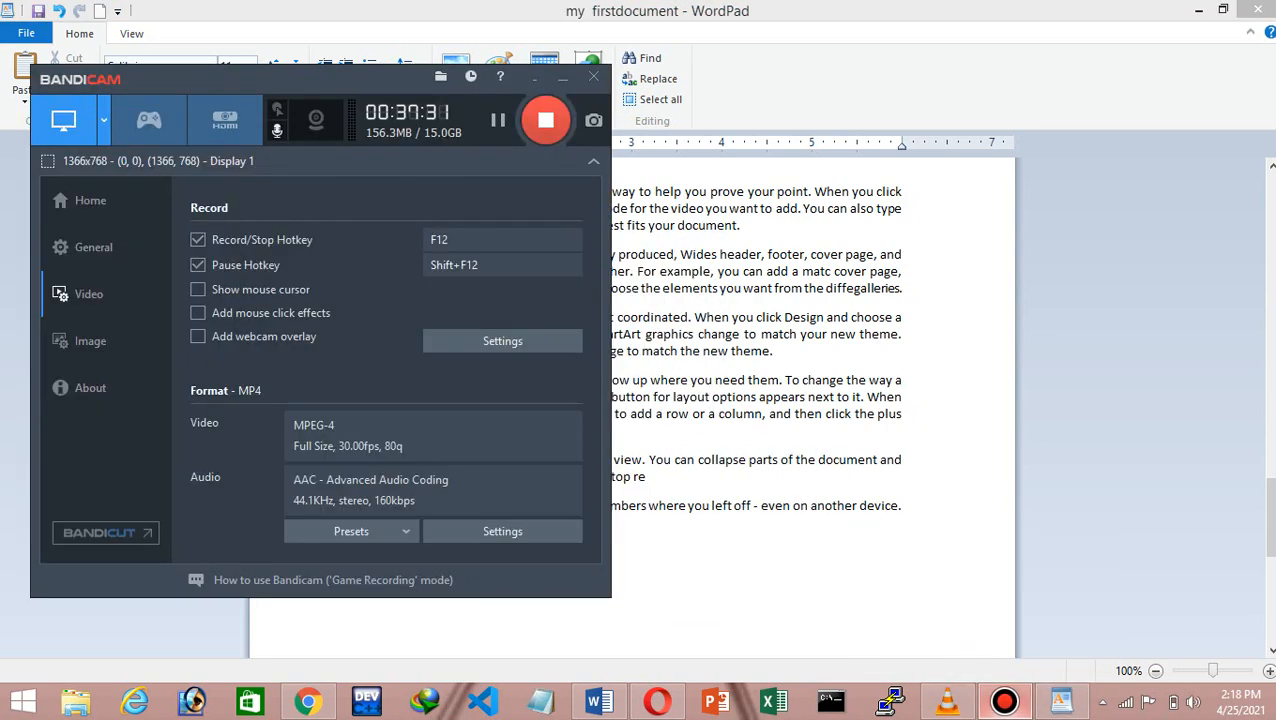
{"action": "left_click", "coordinate": [1004, 700]}
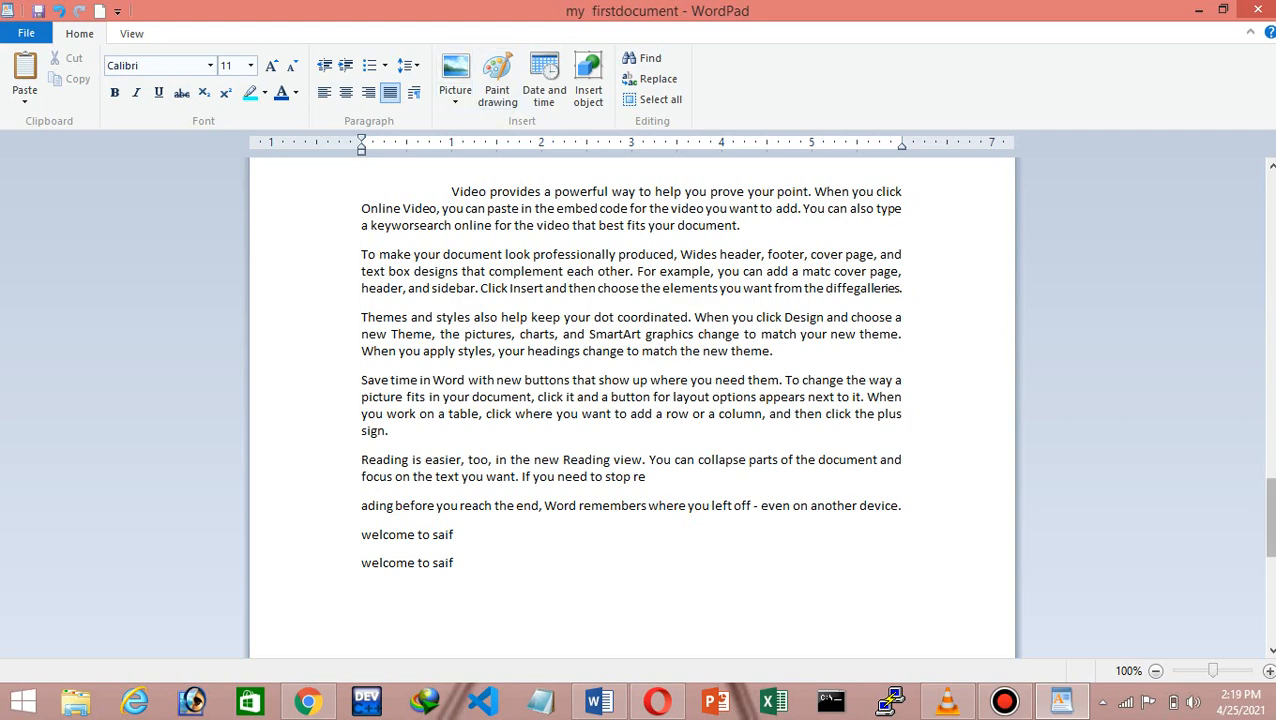
Insert the picture "Screenshot (238)" from the Screenshots folder on the blank line below the second "welcome to saif"
{"action": "scroll", "coordinate": [632, 400], "scroll_direction": "down", "scroll_amount": 2}
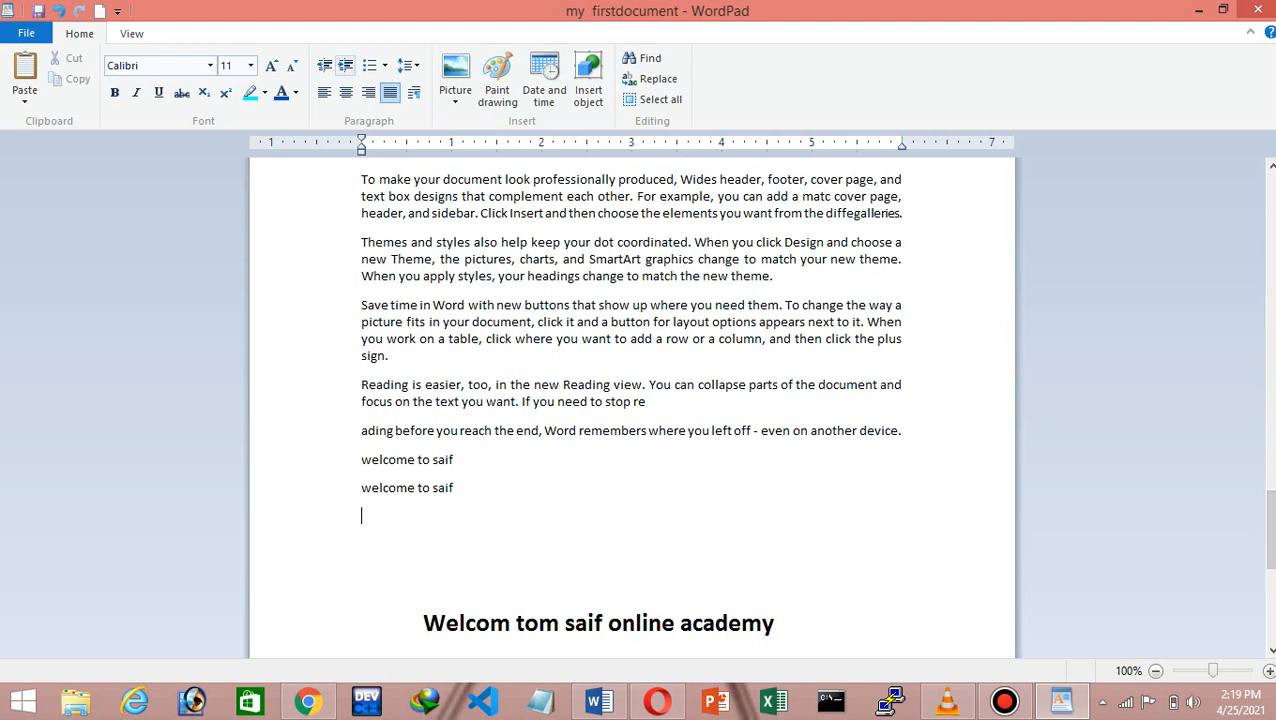
{"action": "left_click", "coordinate": [455, 97]}
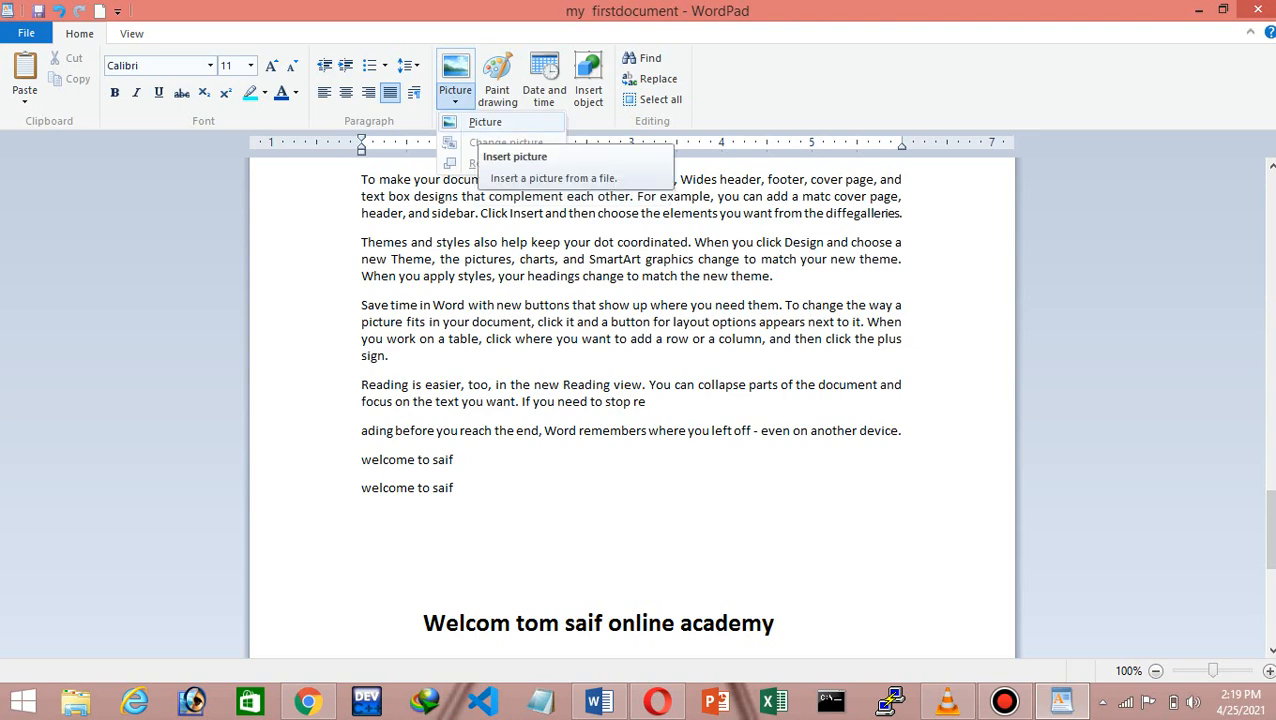
{"action": "left_click", "coordinate": [485, 122]}
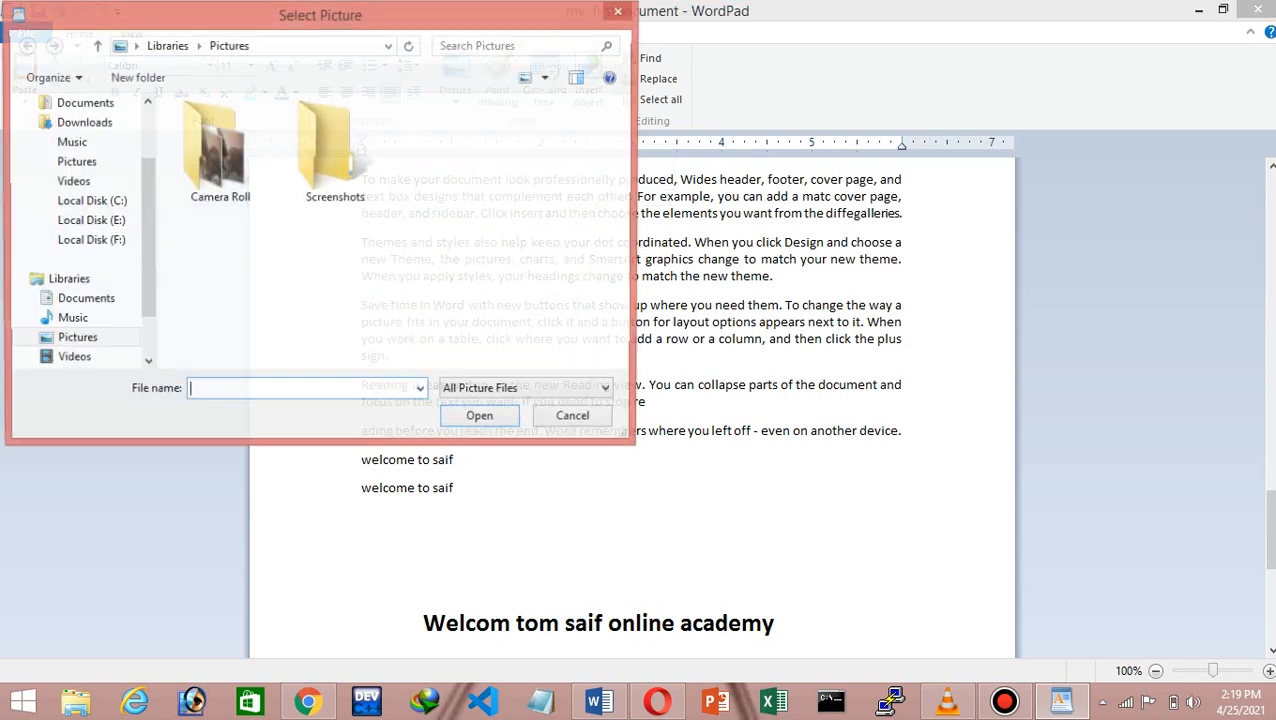
{"action": "double_click", "coordinate": [335, 152]}
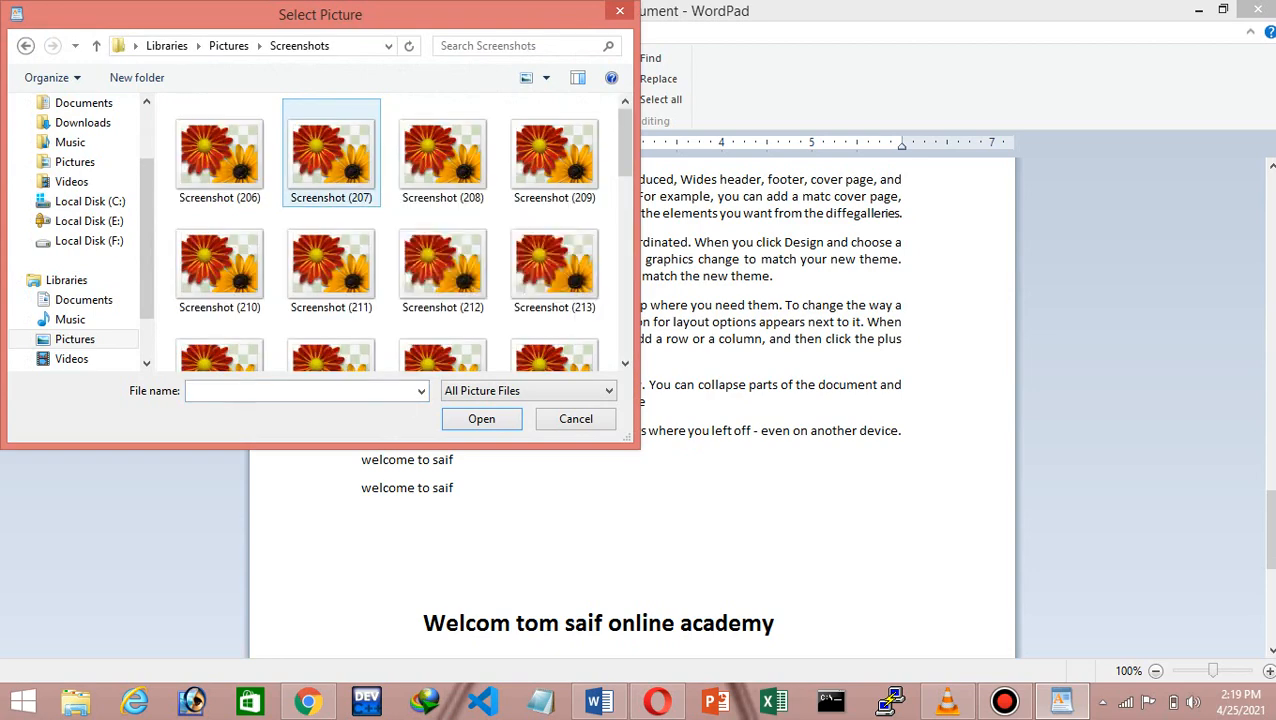
{"action": "scroll", "coordinate": [623, 200], "scroll_direction": "down", "scroll_amount": 5}
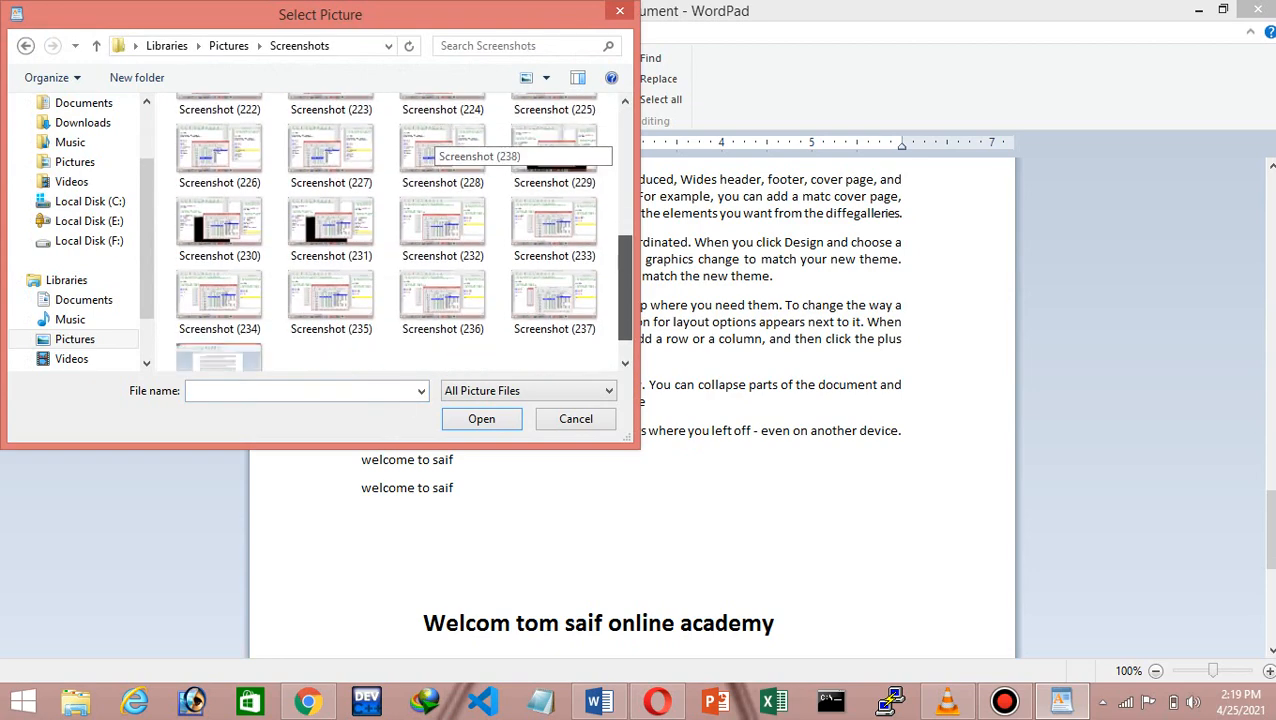
{"action": "left_click", "coordinate": [220, 335]}
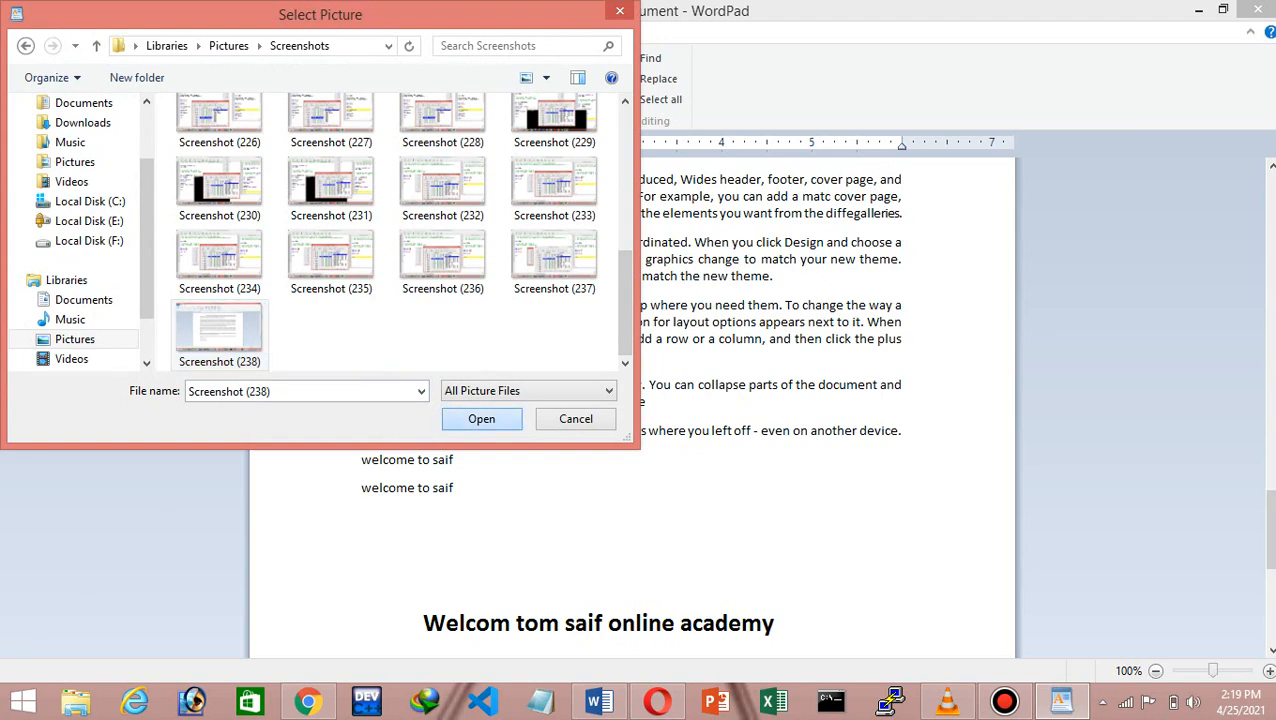
{"action": "left_click", "coordinate": [481, 418]}
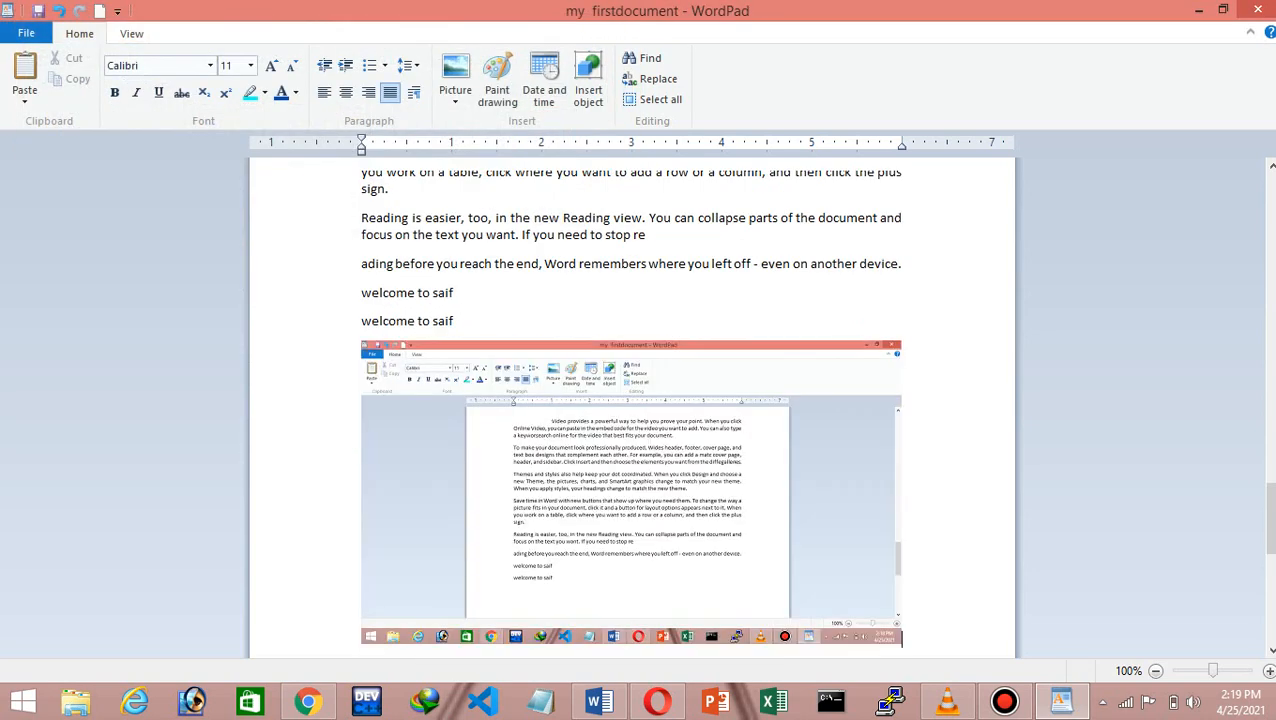
Select the inserted screenshot picture and stretch it slightly taller from its lower edge, keeping its width
{"action": "left_click", "coordinate": [631, 490]}
{"action": "left_click_drag", "start_coordinate": [1270, 517], "coordinate": [1270, 530]}
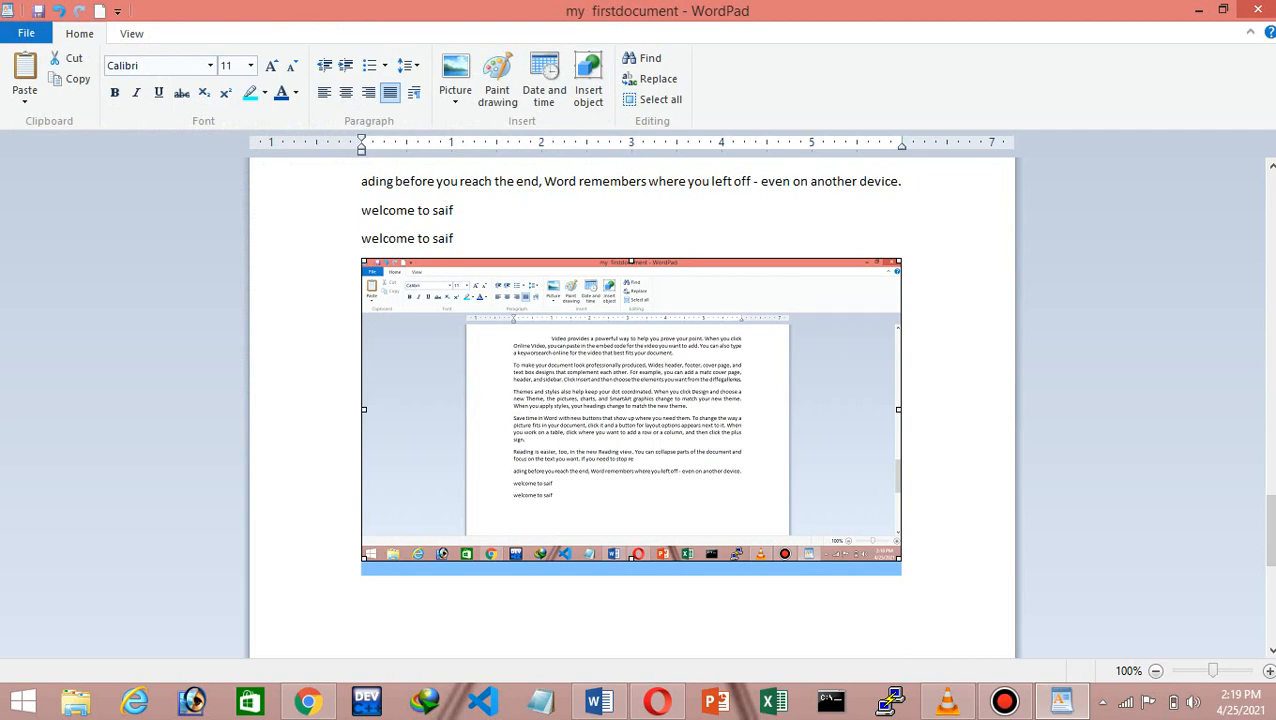
{"action": "left_click_drag", "start_coordinate": [631, 559], "coordinate": [631, 608]}
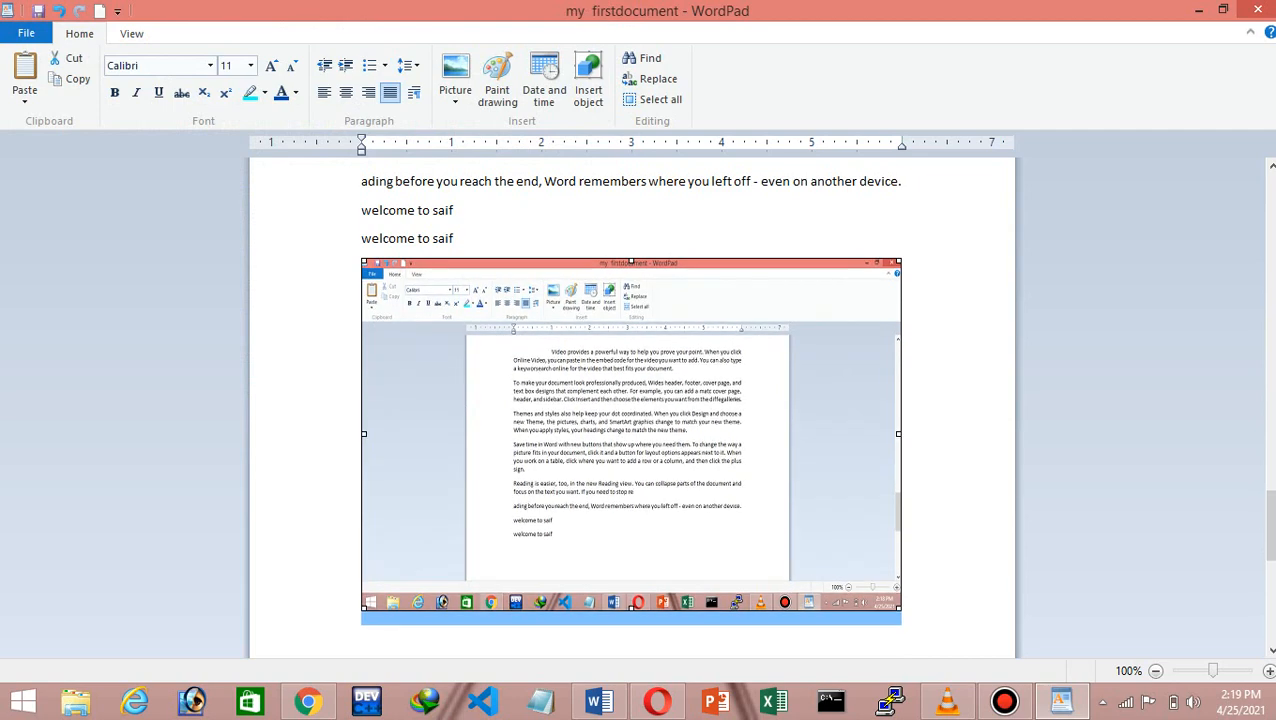
Widen the selected screenshot picture slightly past the right text margin and reduce its height from the lower edge
{"action": "left_click_drag", "start_coordinate": [899, 433], "coordinate": [955, 433]}
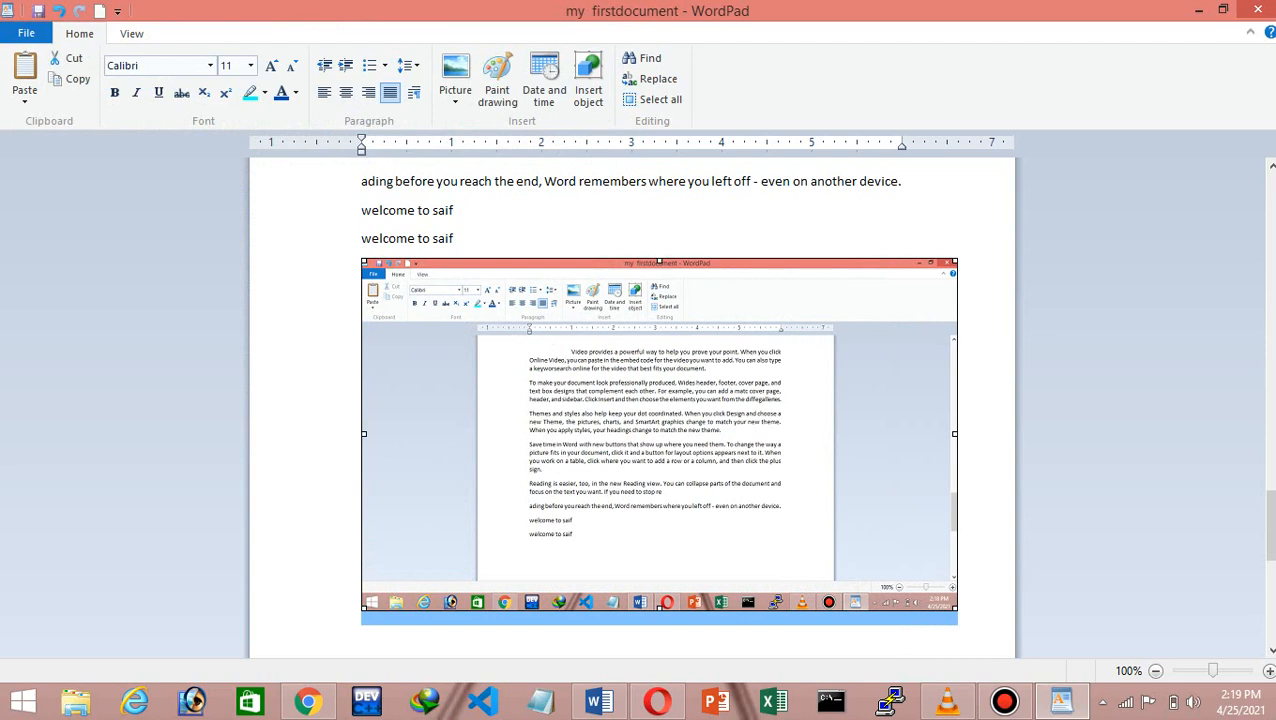
{"action": "left_click_drag", "start_coordinate": [659, 608], "coordinate": [659, 551]}
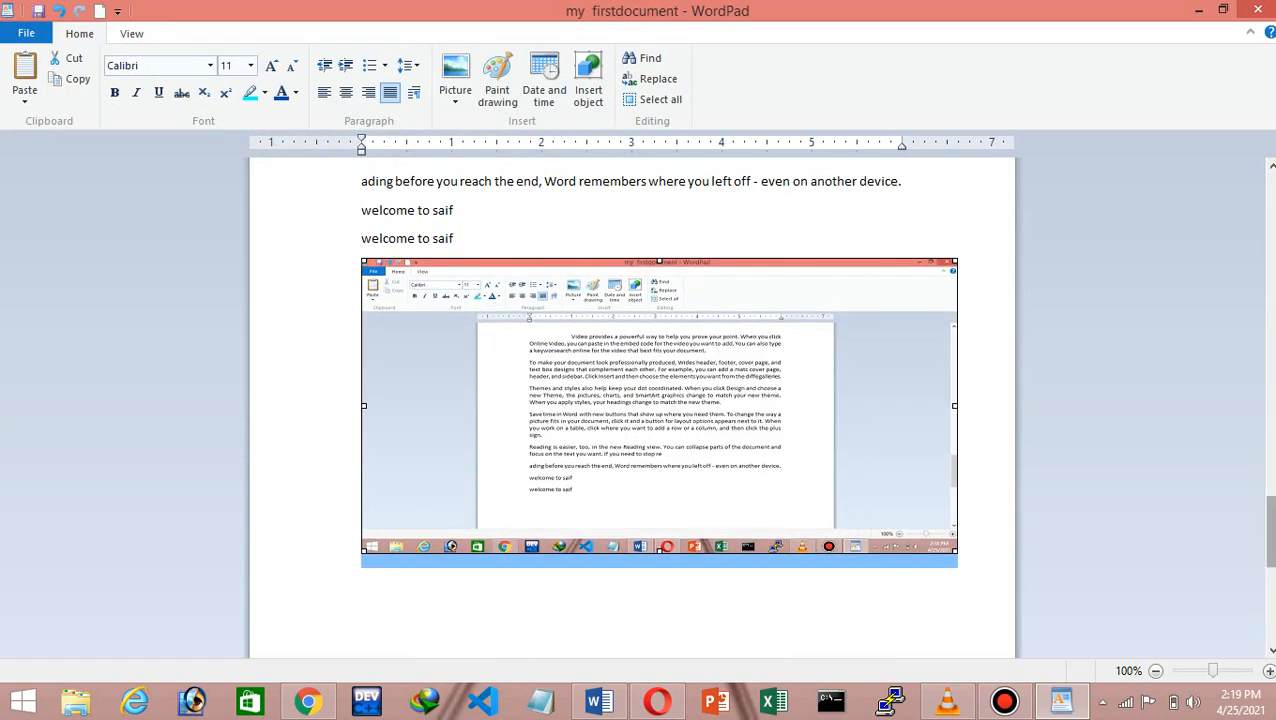
Add two blank lines below the heading "Welcom tom saif online academy"
{"action": "left_click_drag", "start_coordinate": [1270, 532], "coordinate": [1270, 561]}
{"action": "left_click", "coordinate": [362, 448]}
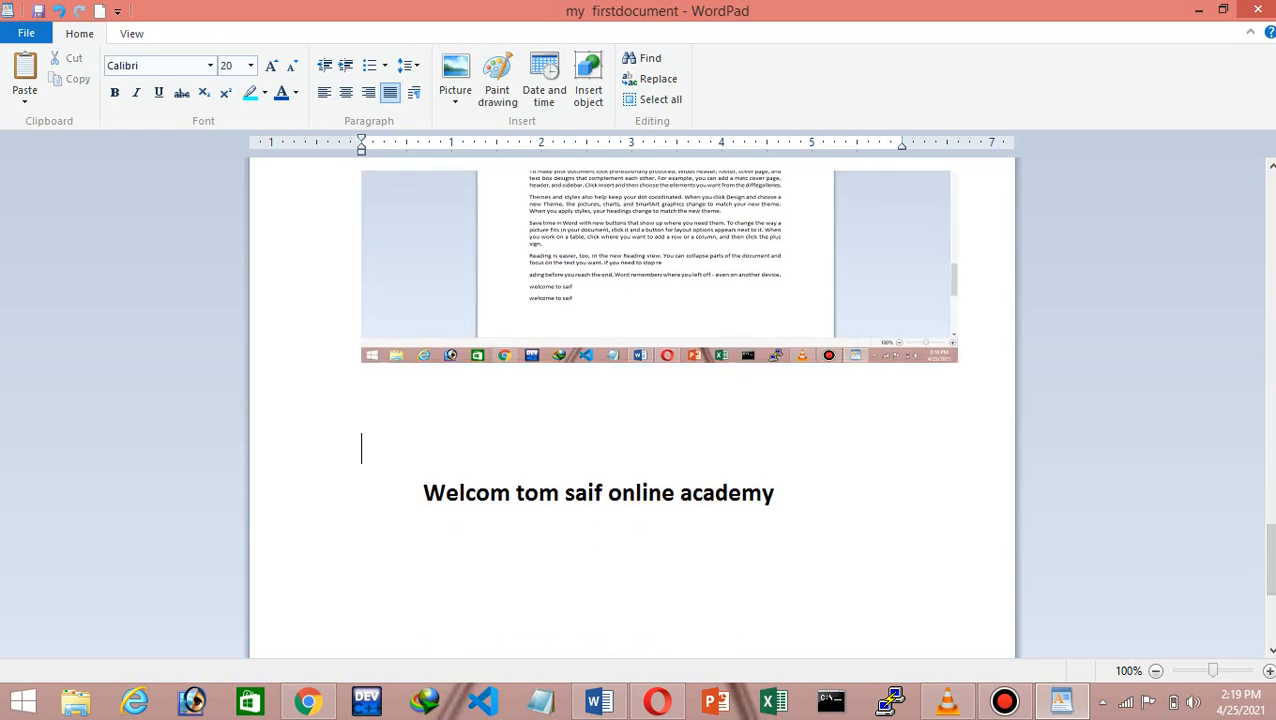
{"action": "left_click", "coordinate": [779, 491]}
{"action": "key", "text": "Return"}
{"action": "key", "text": "Return"}
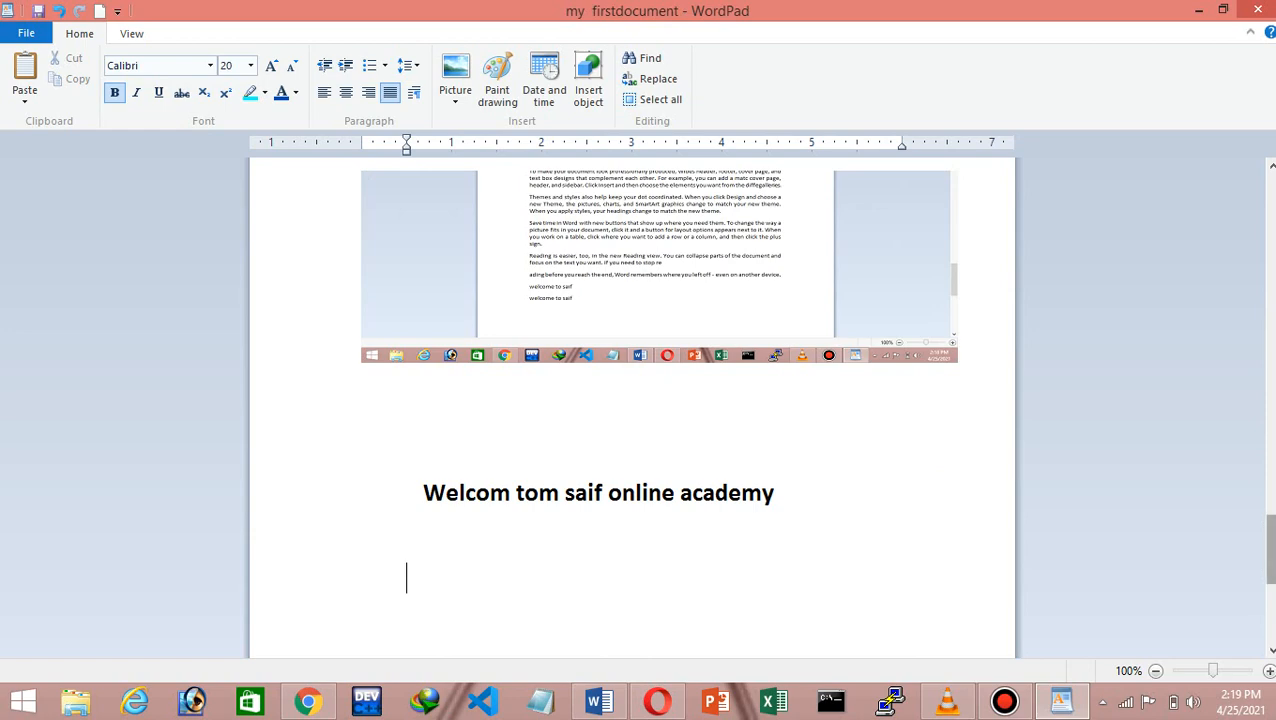
Insert the picture "logo" from the logos folder on Local Disk (F:) at the blank line below the heading
{"action": "scroll", "coordinate": [632, 408], "scroll_direction": "down", "scroll_amount": 1}
{"action": "left_click", "coordinate": [455, 70]}
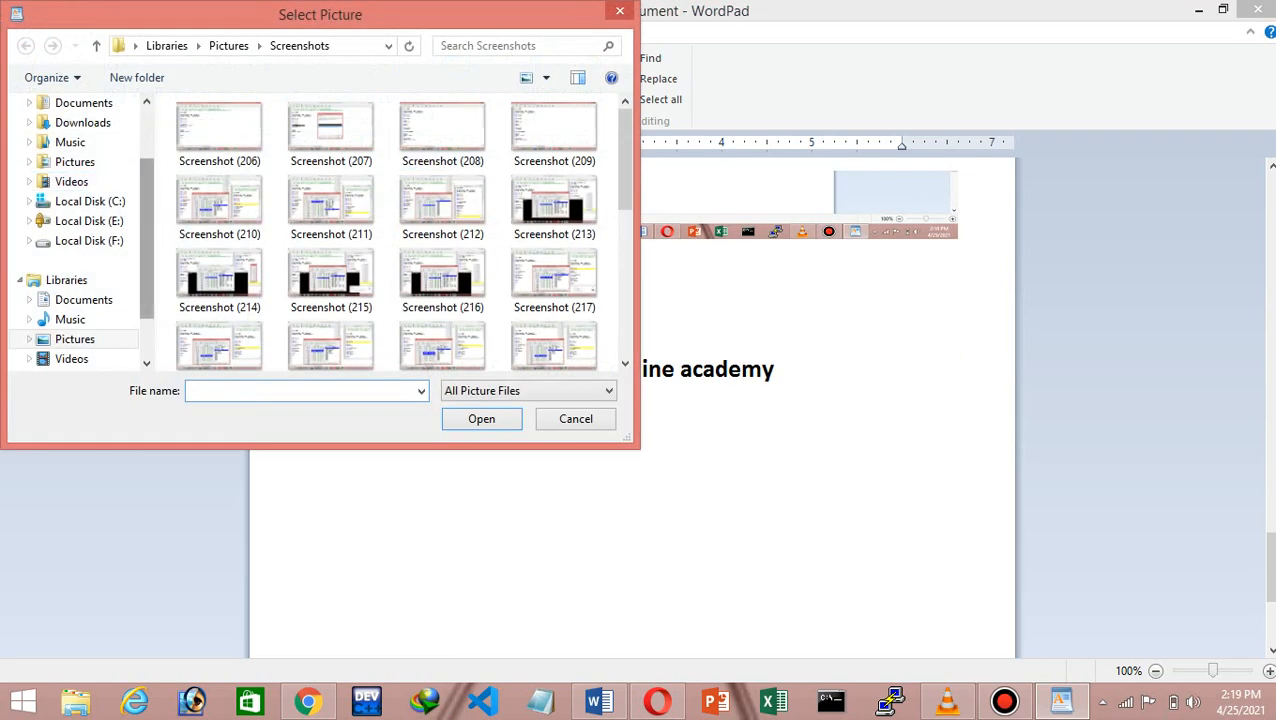
{"action": "mouse_move", "coordinate": [147, 205]}
{"action": "left_mouse_down"}
{"action": "mouse_move", "coordinate": [147, 184]}
{"action": "mouse_move", "coordinate": [147, 216]}
{"action": "left_mouse_up"}
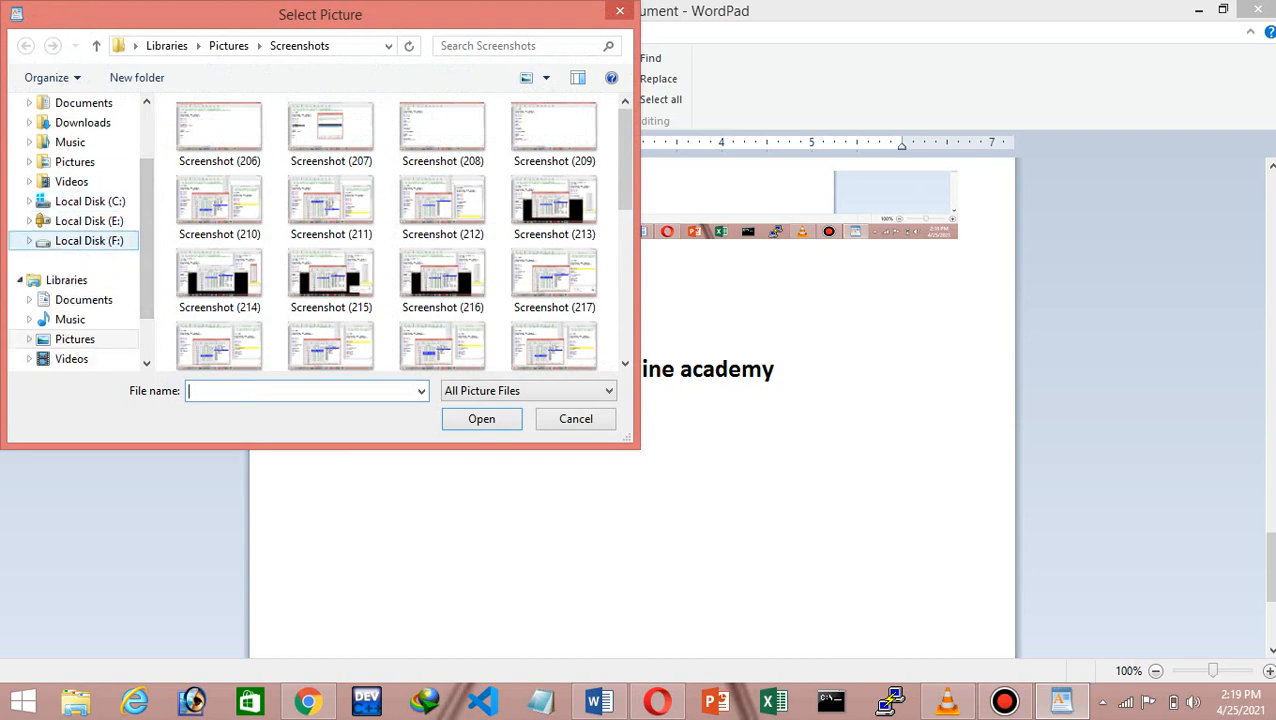
{"action": "left_click", "coordinate": [89, 240]}
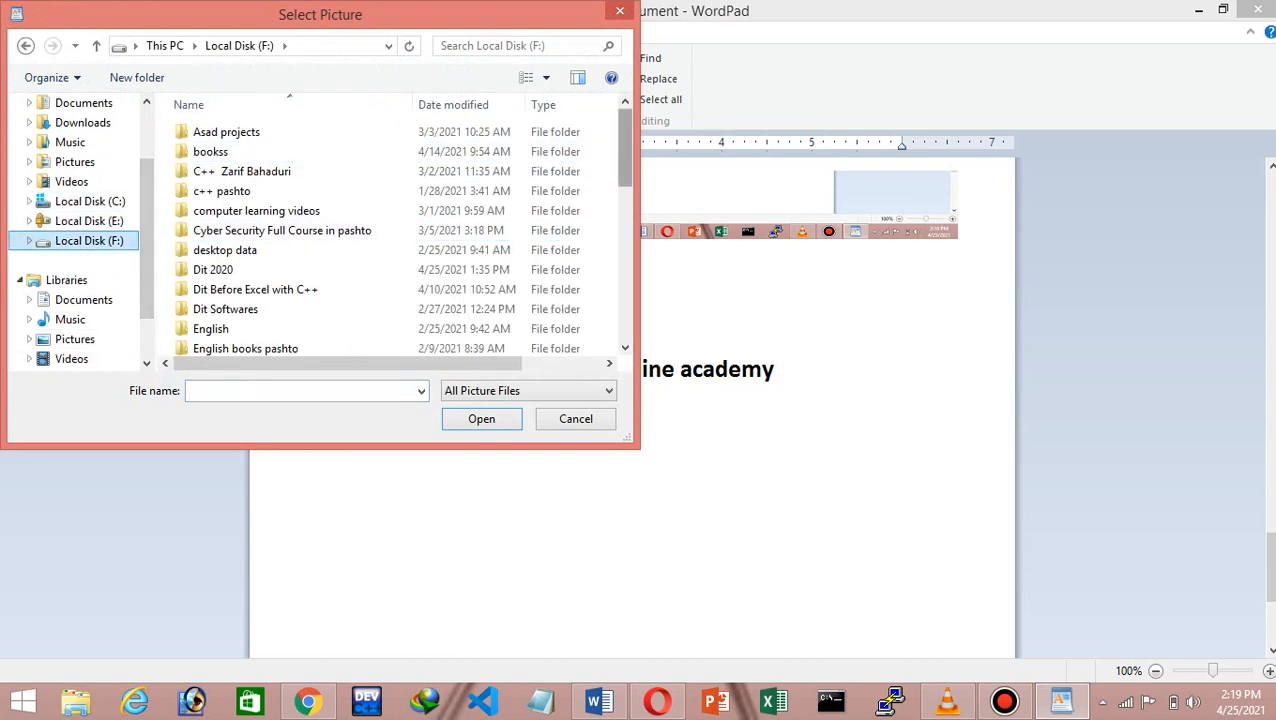
{"action": "left_click_drag", "start_coordinate": [625, 147], "coordinate": [625, 234]}
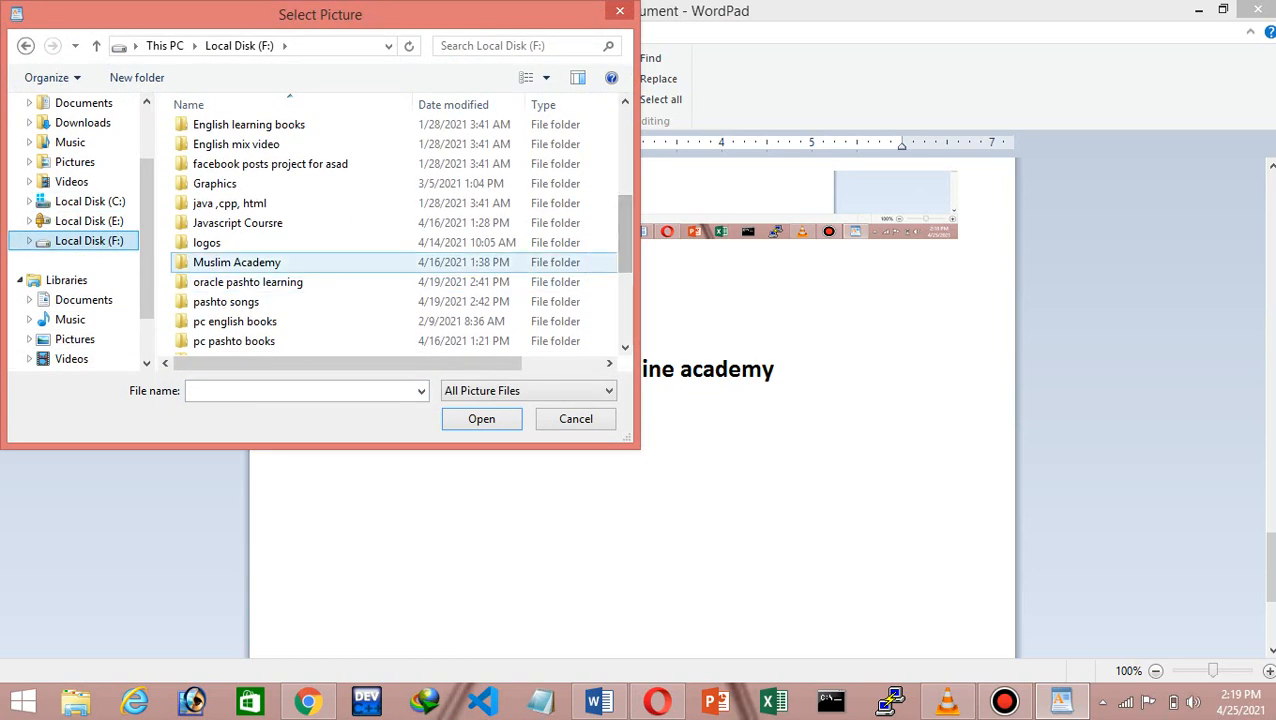
{"action": "left_click", "coordinate": [207, 243]}
{"action": "double_click", "coordinate": [207, 243]}
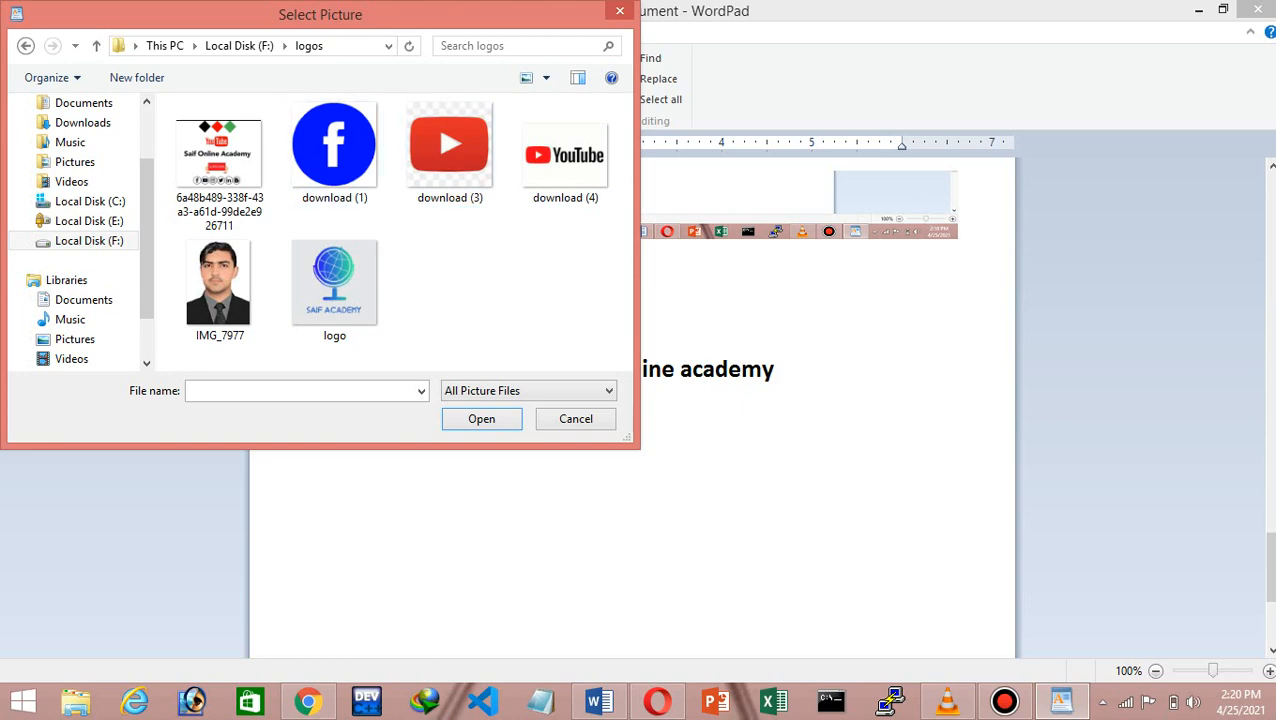
{"action": "double_click", "coordinate": [334, 285]}
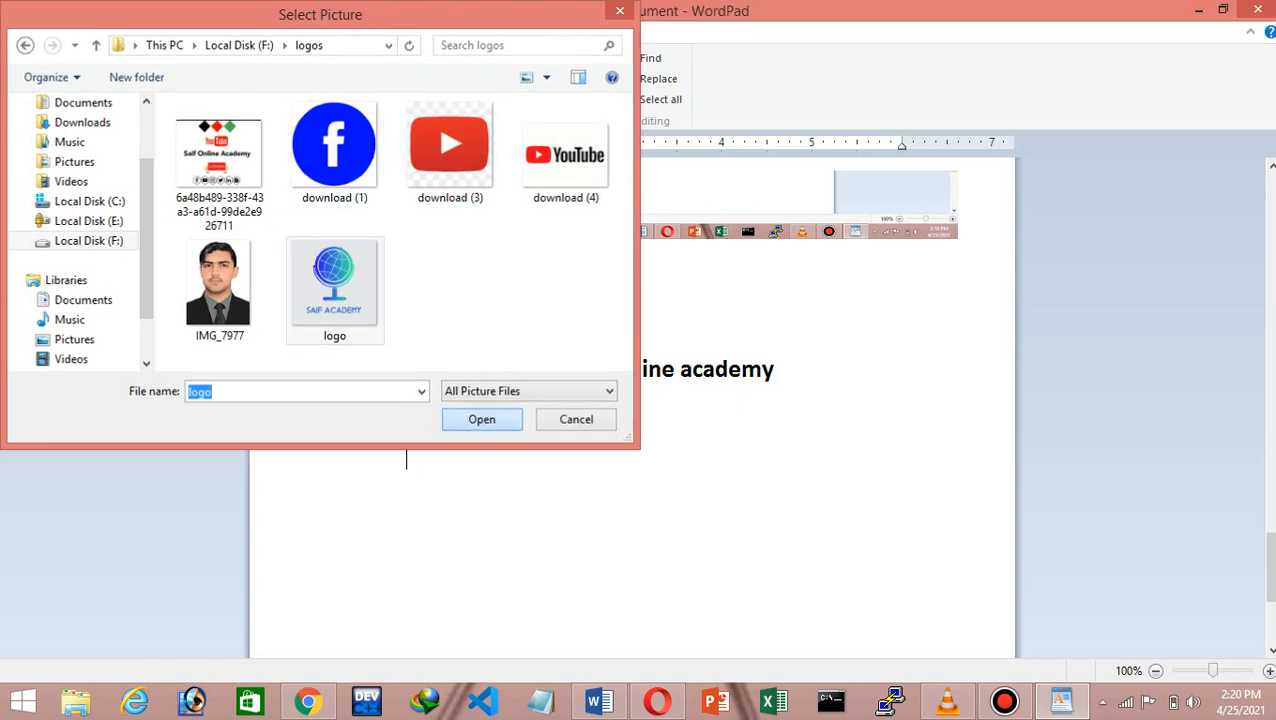
{"action": "scroll", "coordinate": [645, 410], "scroll_direction": "up", "scroll_amount": 5}
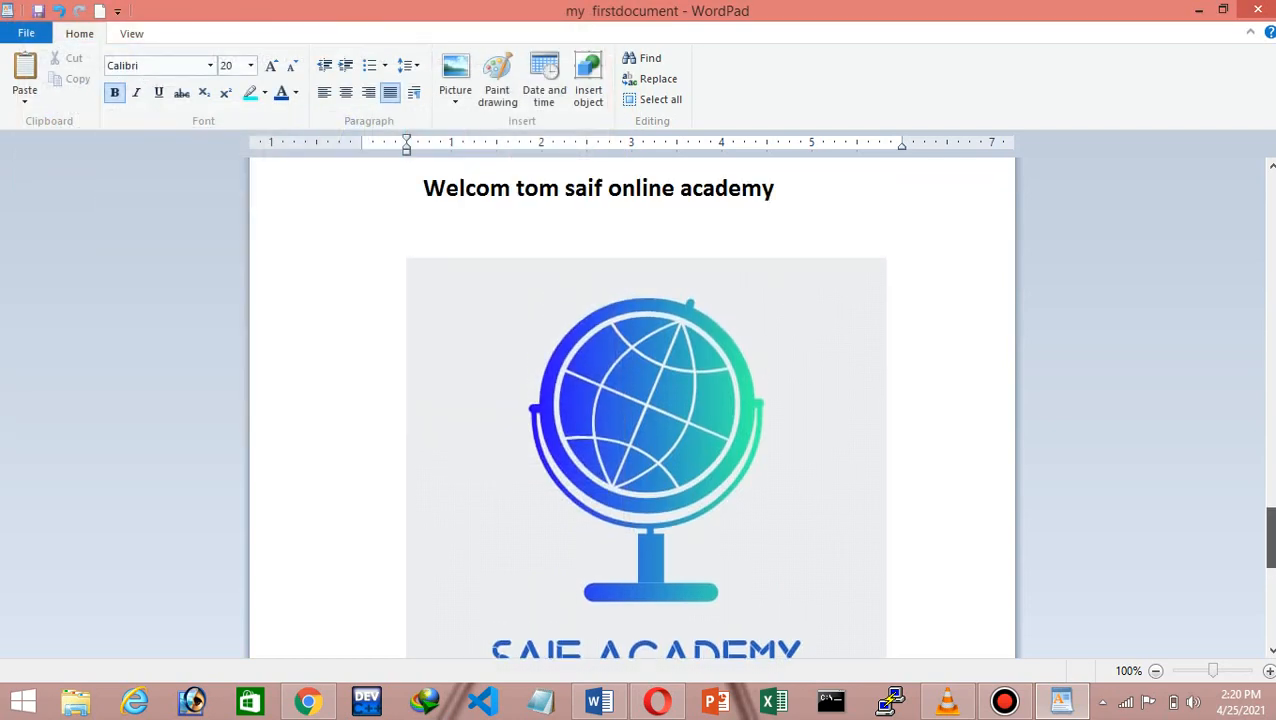
Select the SAIF ACADEMY logo picture, shrink it to about half its height and make it slightly narrower
{"action": "scroll", "coordinate": [645, 410], "scroll_direction": "down", "scroll_amount": 6}
{"action": "scroll", "coordinate": [645, 410], "scroll_direction": "up", "scroll_amount": 1}
{"action": "left_click", "coordinate": [645, 410]}
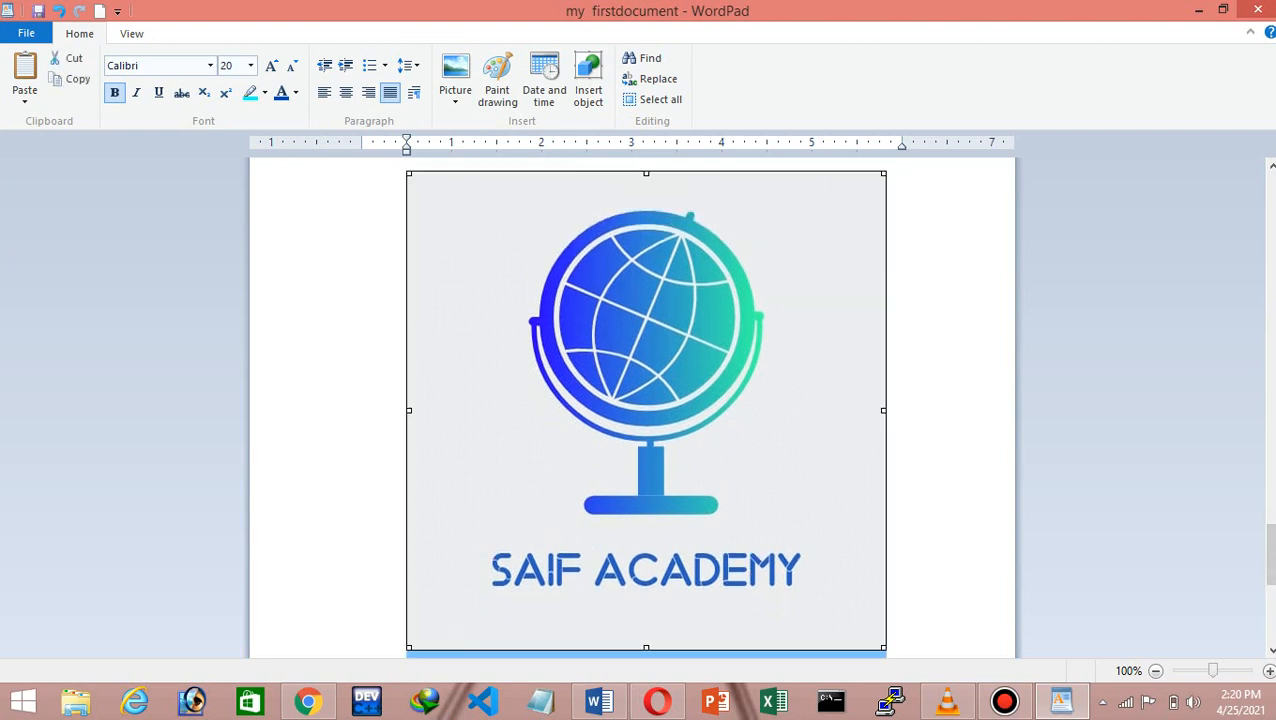
{"action": "left_click_drag", "start_coordinate": [646, 648], "coordinate": [646, 393]}
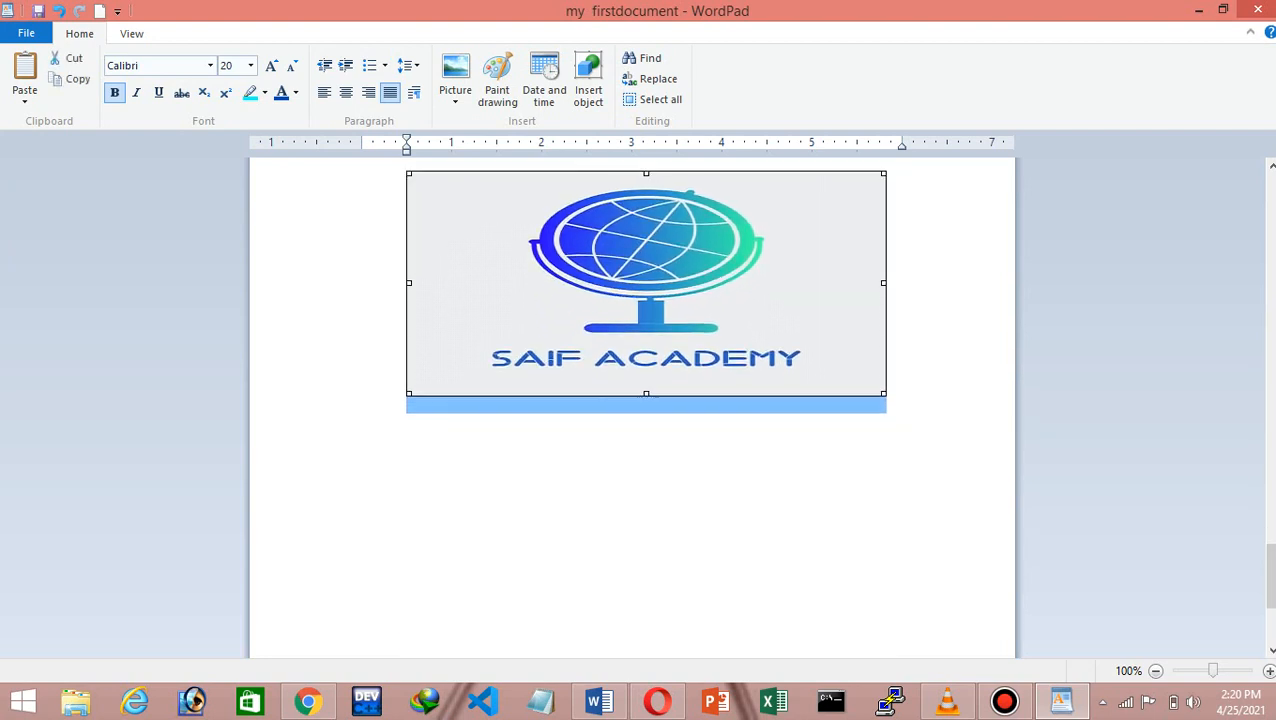
{"action": "left_click_drag", "start_coordinate": [884, 283], "coordinate": [859, 283]}
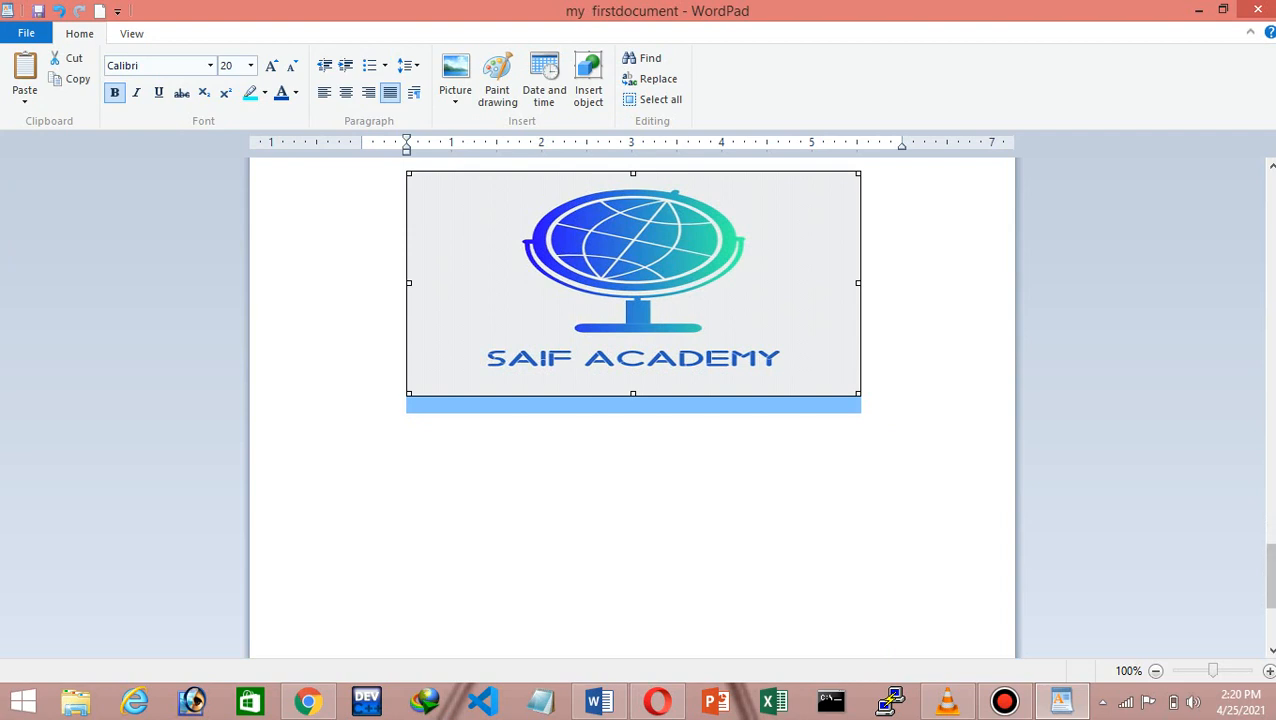
{"action": "scroll", "coordinate": [632, 330], "scroll_direction": "up", "scroll_amount": 1}
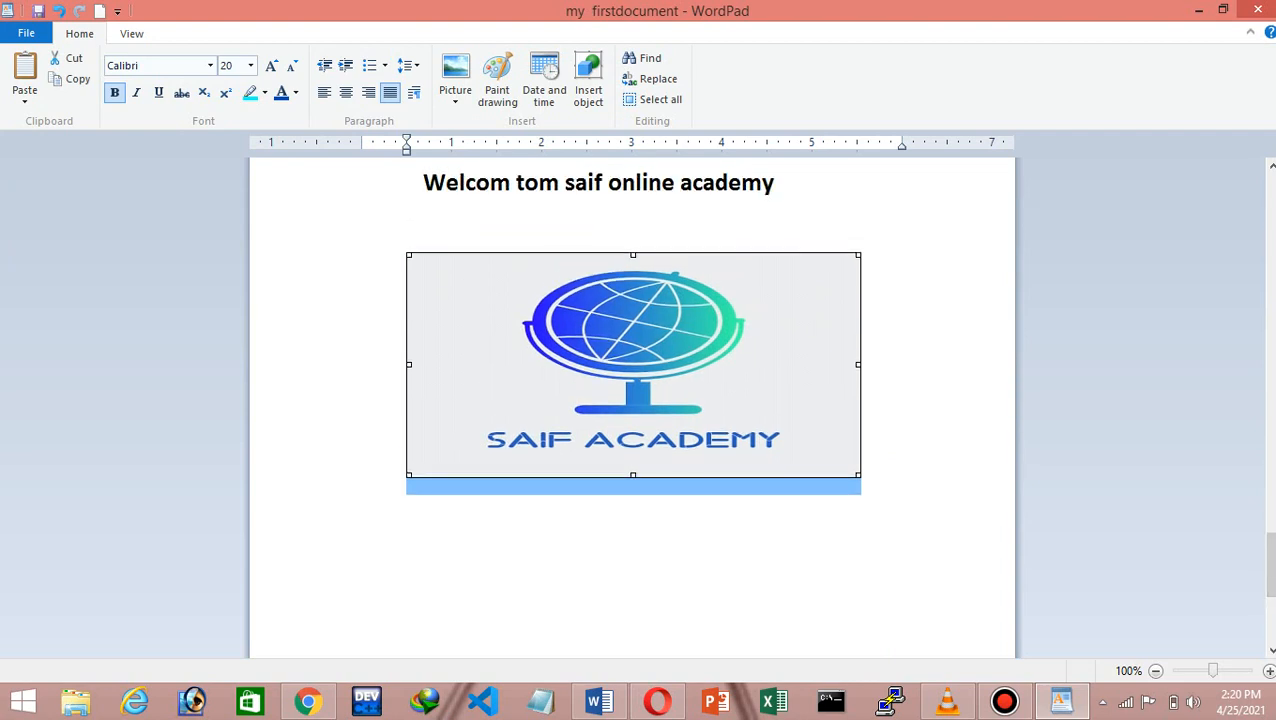
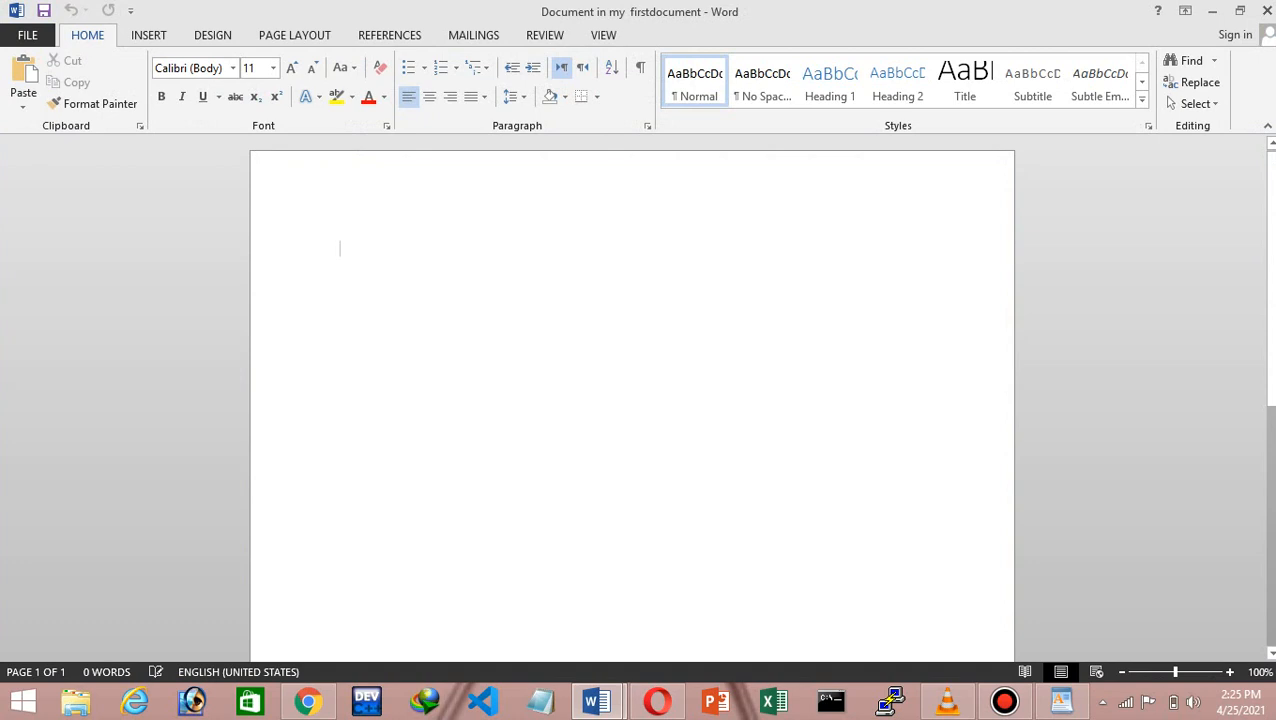
Write "Our next topic is MS word" in the blank embedded Word document
{"action": "type", "text": "Our n"}
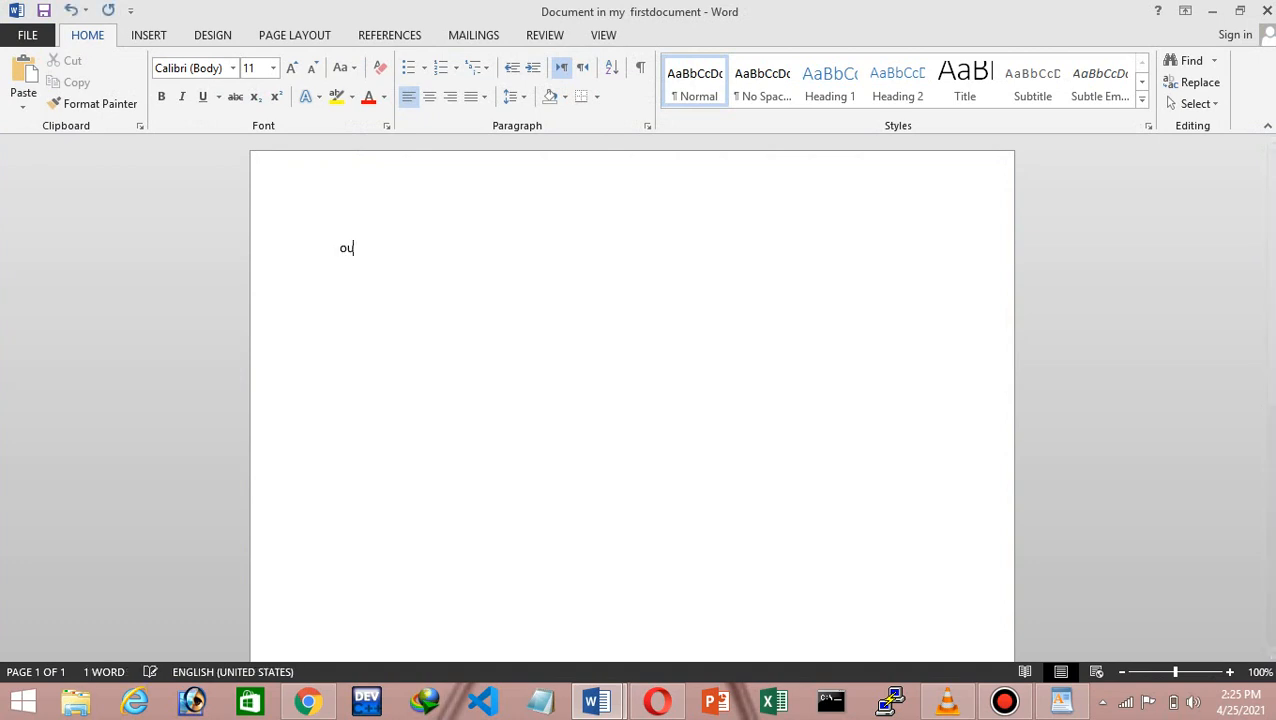
{"action": "type", "text": "exst"}
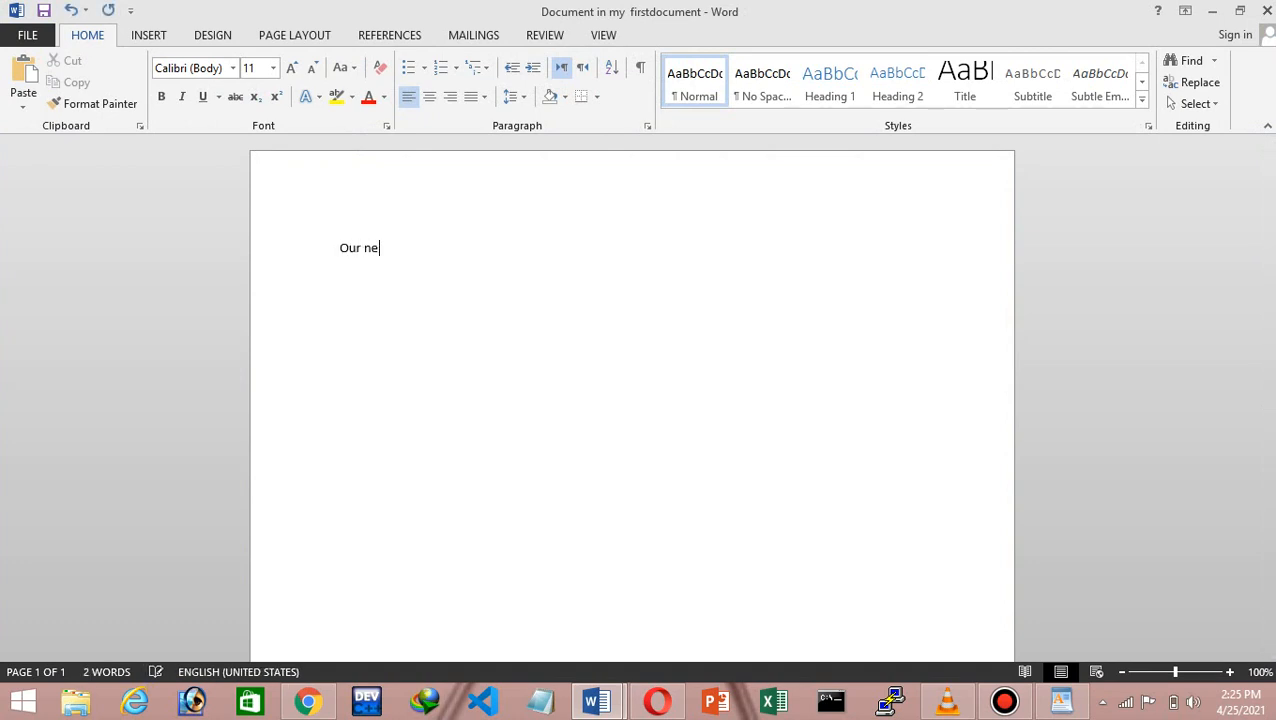
{"action": "key", "text": "BackSpace"}
{"action": "key", "text": "BackSpace"}
{"action": "key", "text": "BackSpace"}
{"action": "type", "text": "t topic is MS word"}
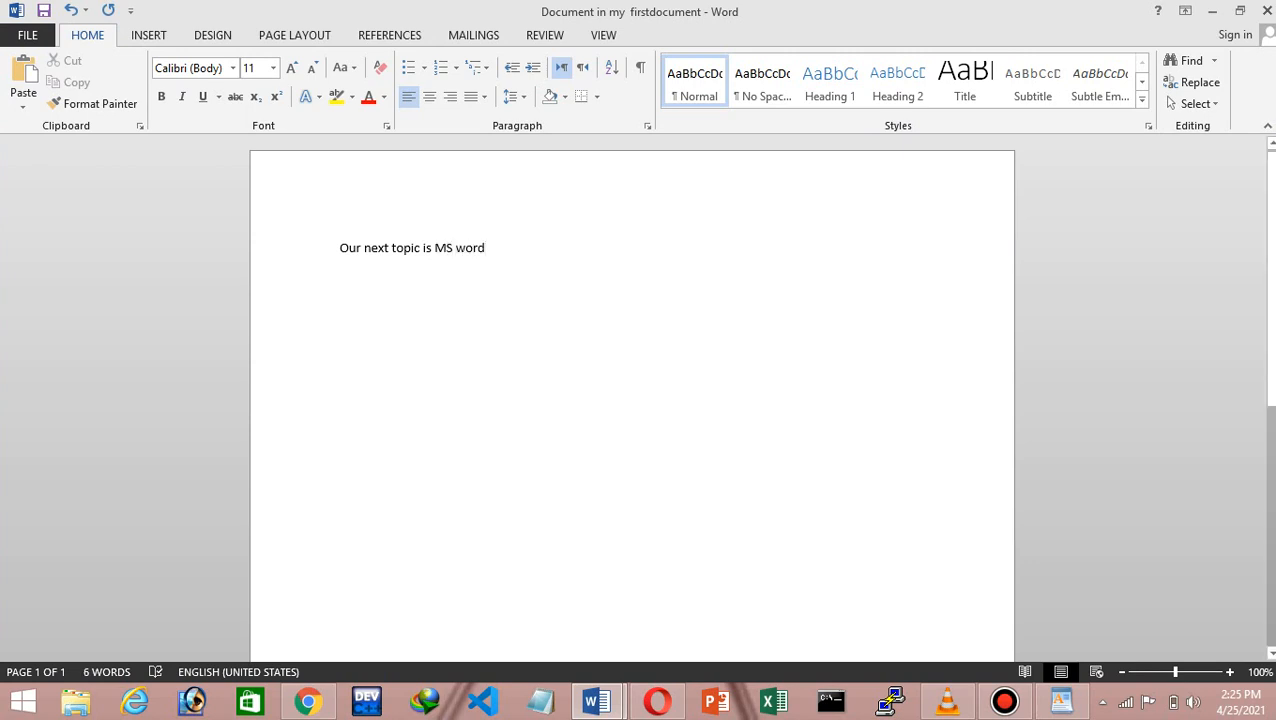
Select the sentence "Our next topic is MS word" and enlarge its font size to 21
{"action": "left_click_drag", "start_coordinate": [489, 250], "coordinate": [338, 250]}
{"action": "key", "text": "ctrl+shift+period"}
{"action": "key", "text": "ctrl+shift+period"}
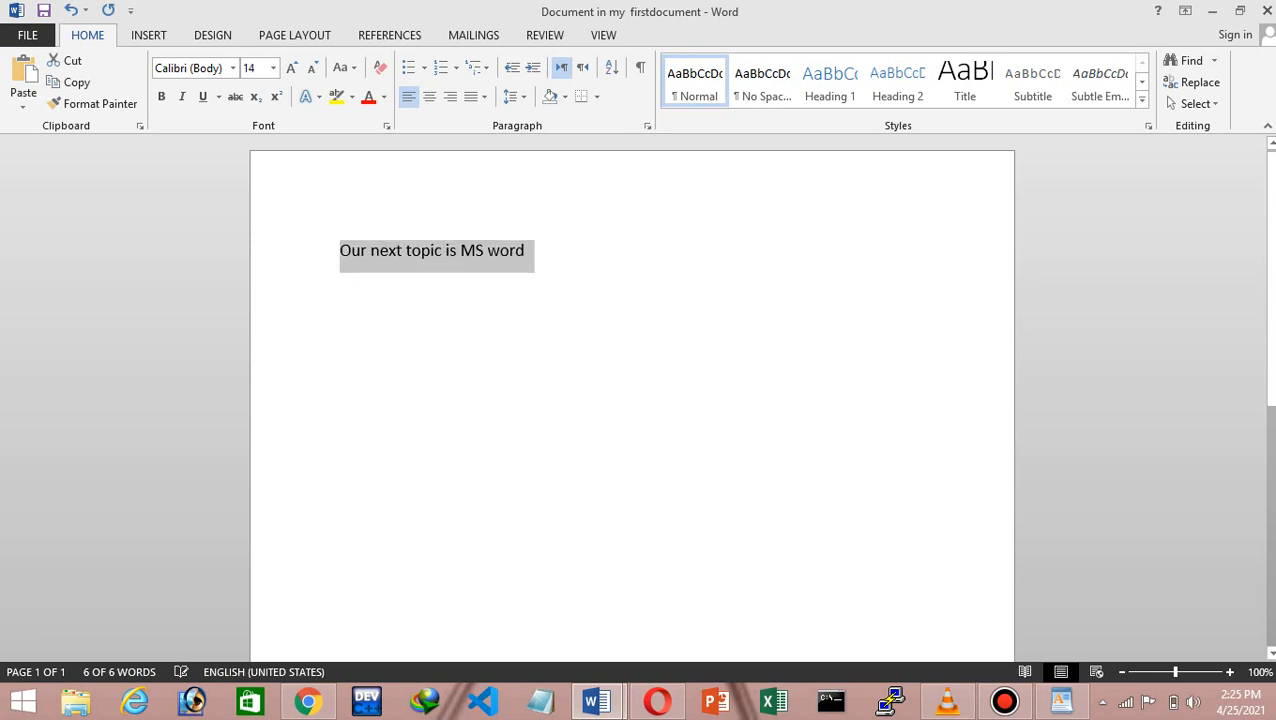
{"action": "key", "text": "ctrl+bracketright"}
{"action": "key", "text": "ctrl+bracketright"}
{"action": "key", "text": "ctrl+bracketright"}
{"action": "key", "text": "ctrl+bracketright"}
{"action": "key", "text": "ctrl+bracketright"}
{"action": "key", "text": "ctrl+bracketright"}
{"action": "key", "text": "ctrl+bracketright"}
Make the selected sentence bold, centred and red, and deselect it
{"action": "key", "text": "ctrl+b"}
{"action": "key", "text": "ctrl+e"}
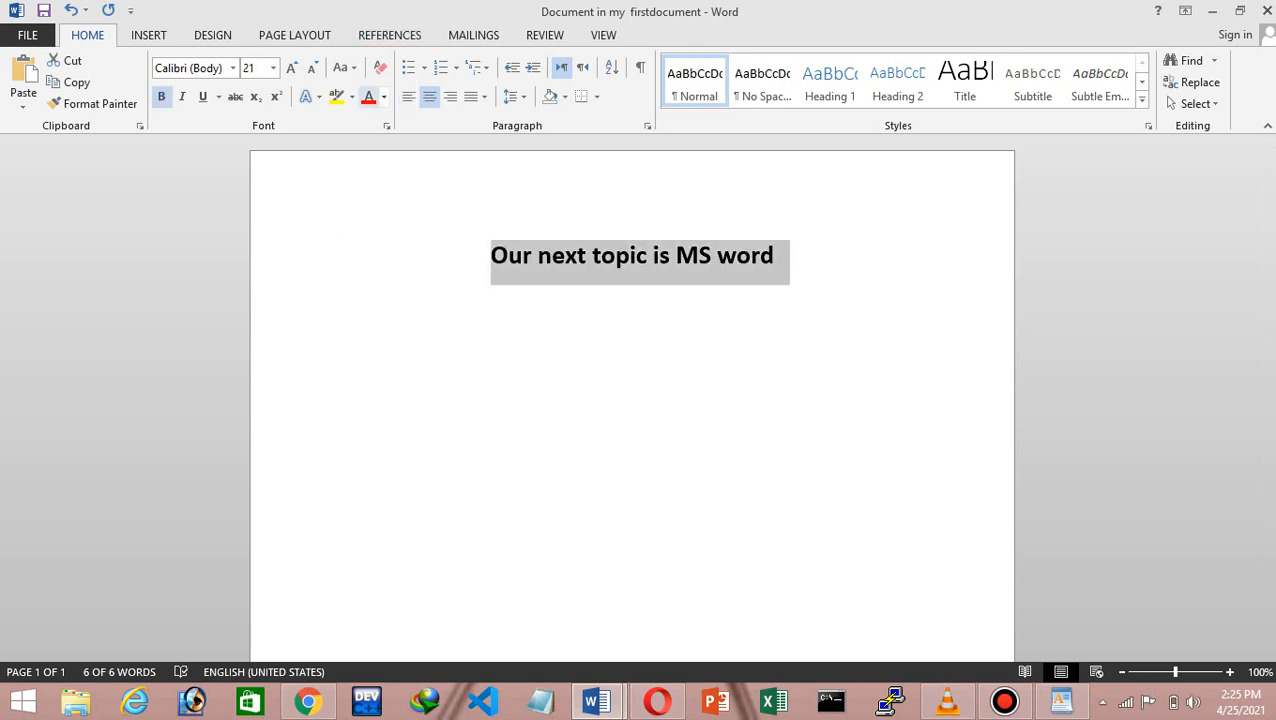
{"action": "left_click", "coordinate": [368, 97]}
{"action": "left_click", "coordinate": [775, 257]}
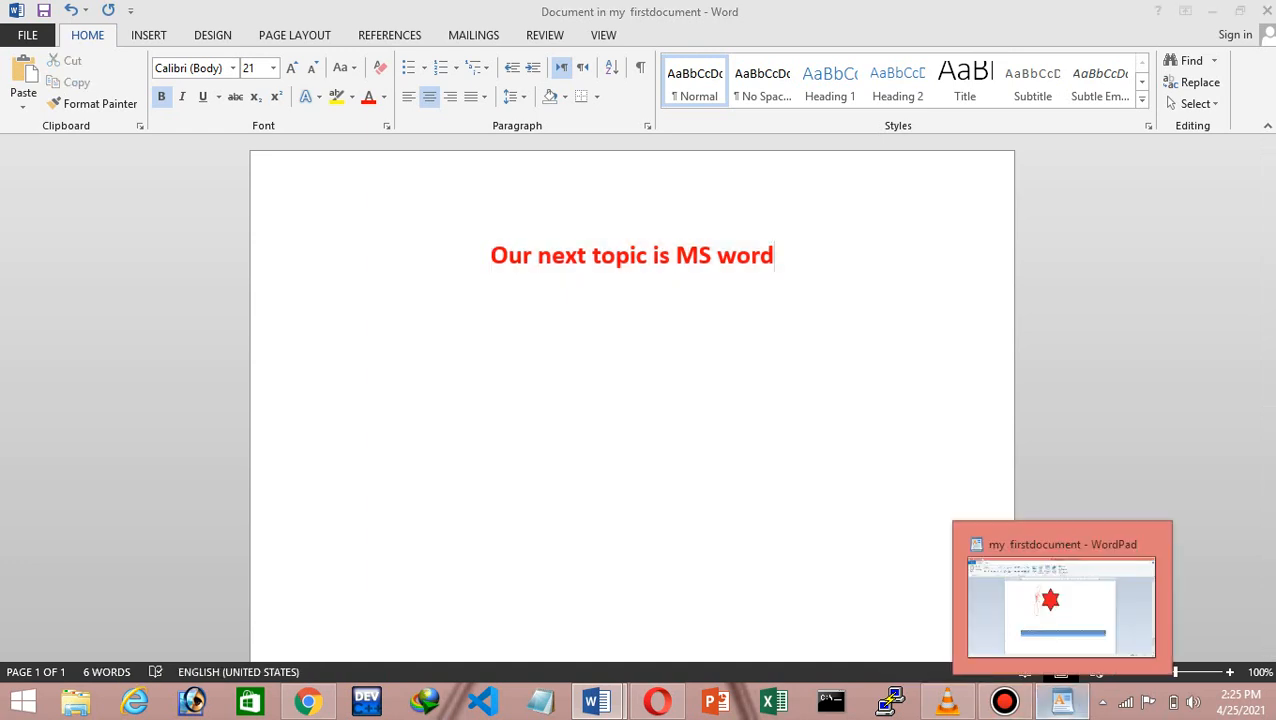
Switch back to the WordPad document "my firstdocument" and select the drawing with the red six-pointed star
{"action": "left_click", "coordinate": [1061, 701]}
{"action": "left_click", "coordinate": [600, 300]}
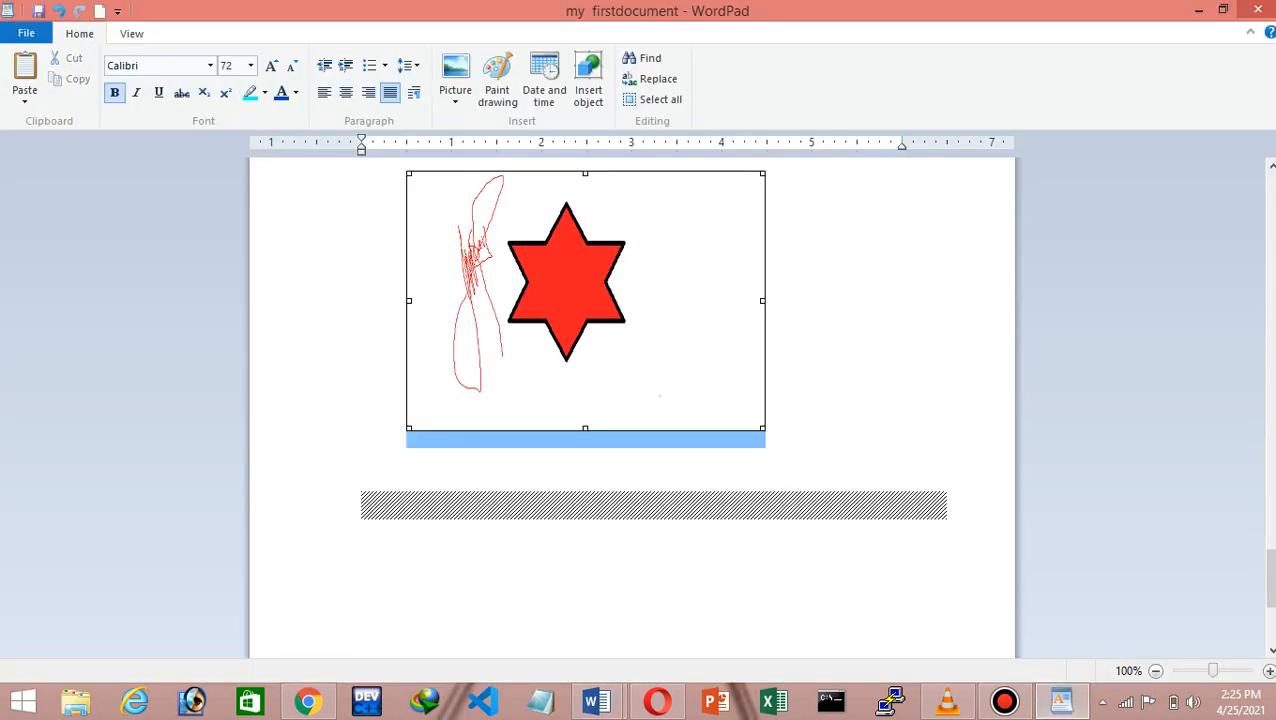
Examine the embedded Word text object, the star drawing above it and the inserted picture near the end of the document
{"action": "left_click", "coordinate": [362, 575]}
{"action": "key", "text": "ctrl+Return"}
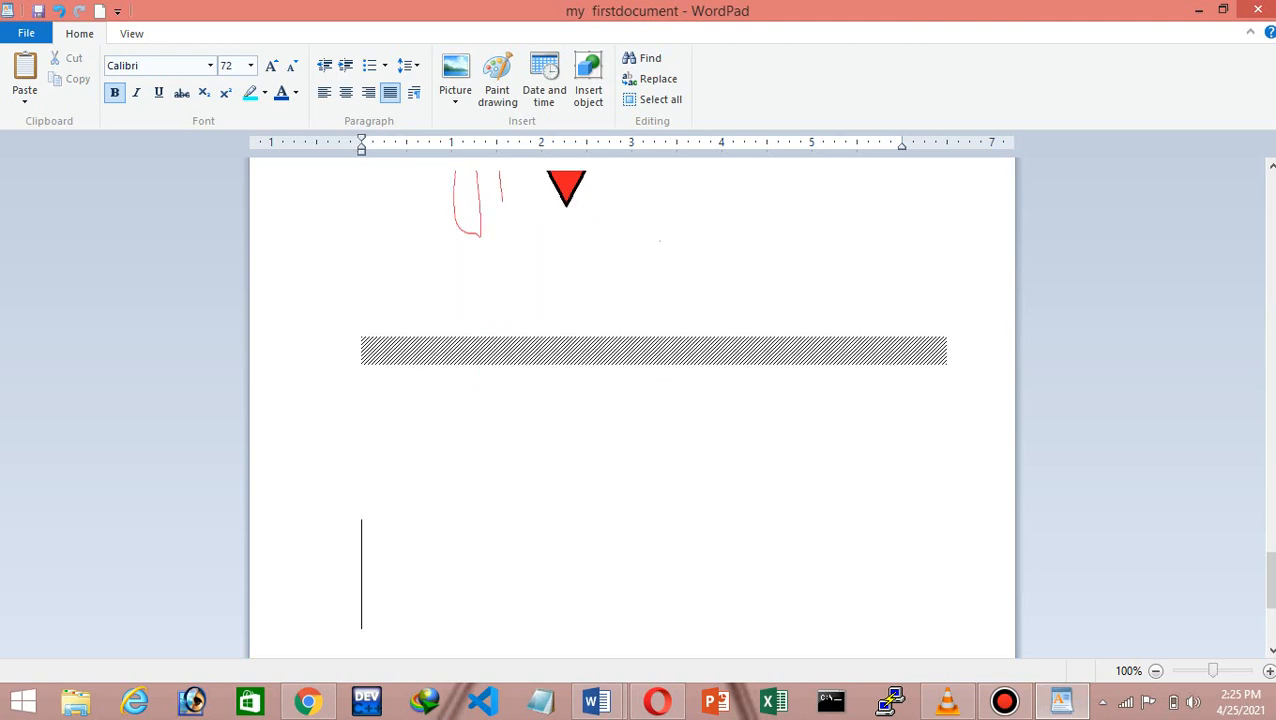
{"action": "left_click", "coordinate": [654, 351]}
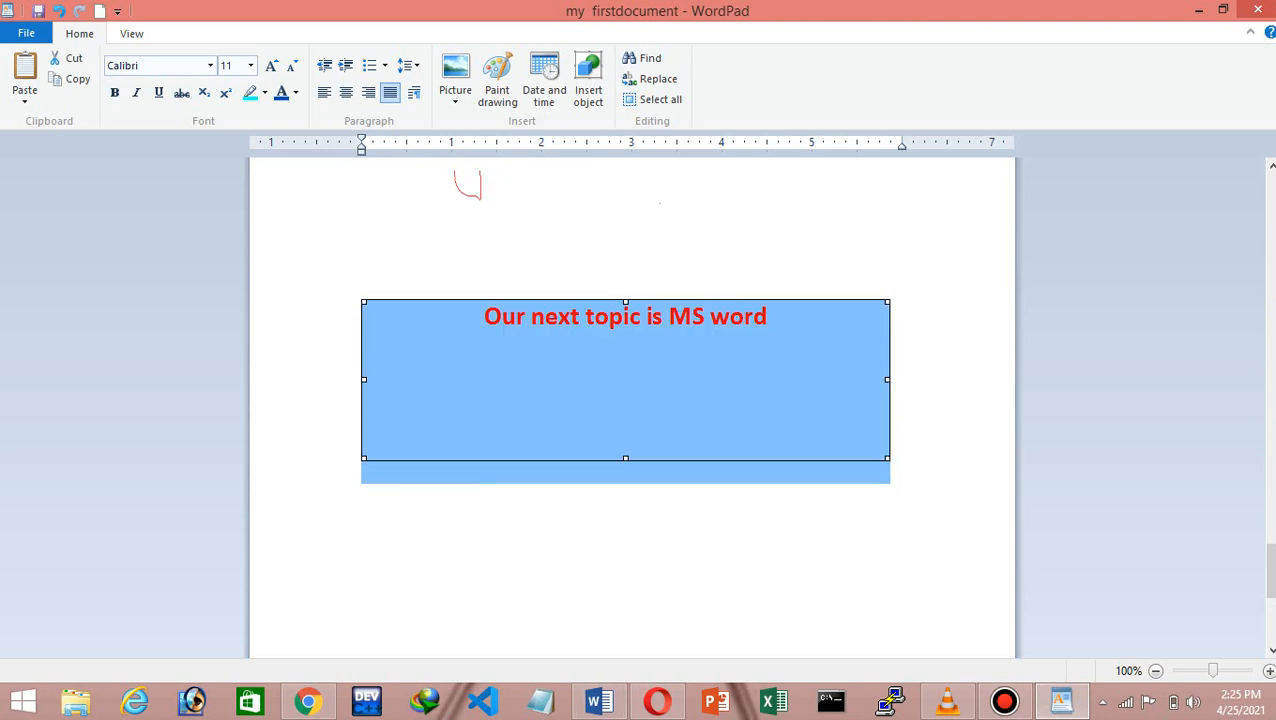
{"action": "left_click", "coordinate": [600, 538]}
{"action": "left_click", "coordinate": [625, 380]}
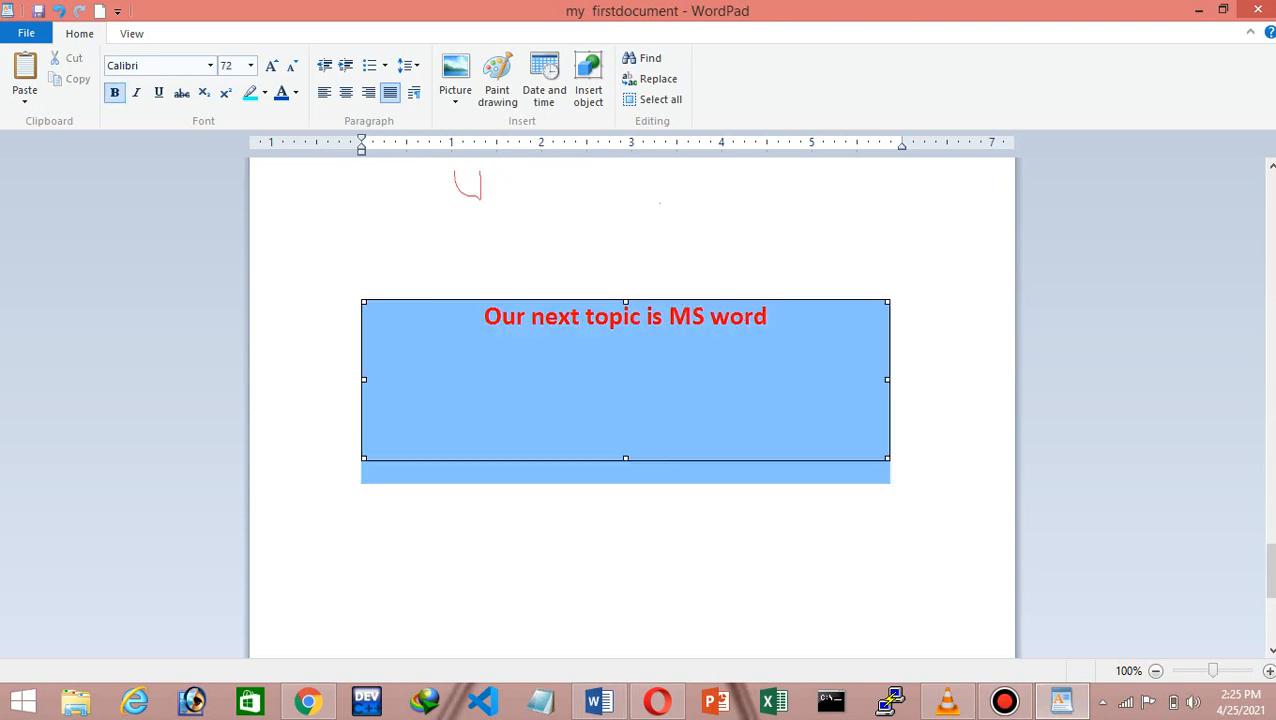
{"action": "key", "text": "Up"}
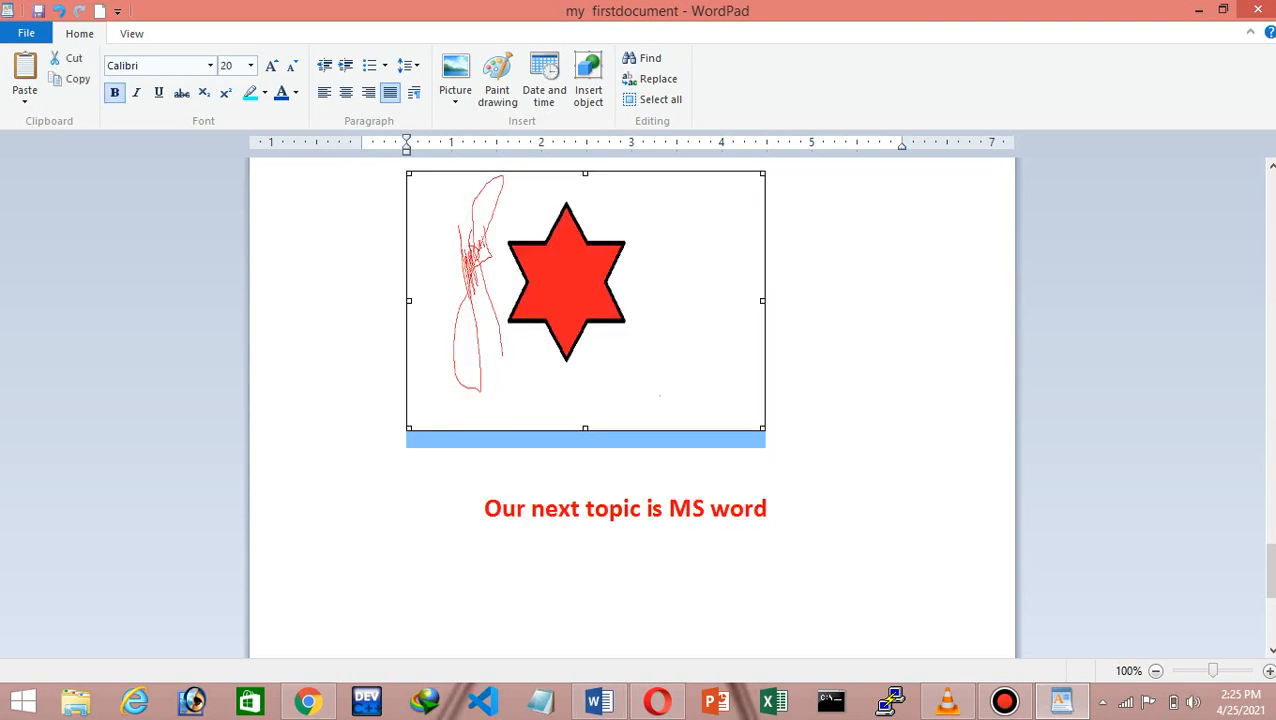
{"action": "left_click", "coordinate": [625, 560]}
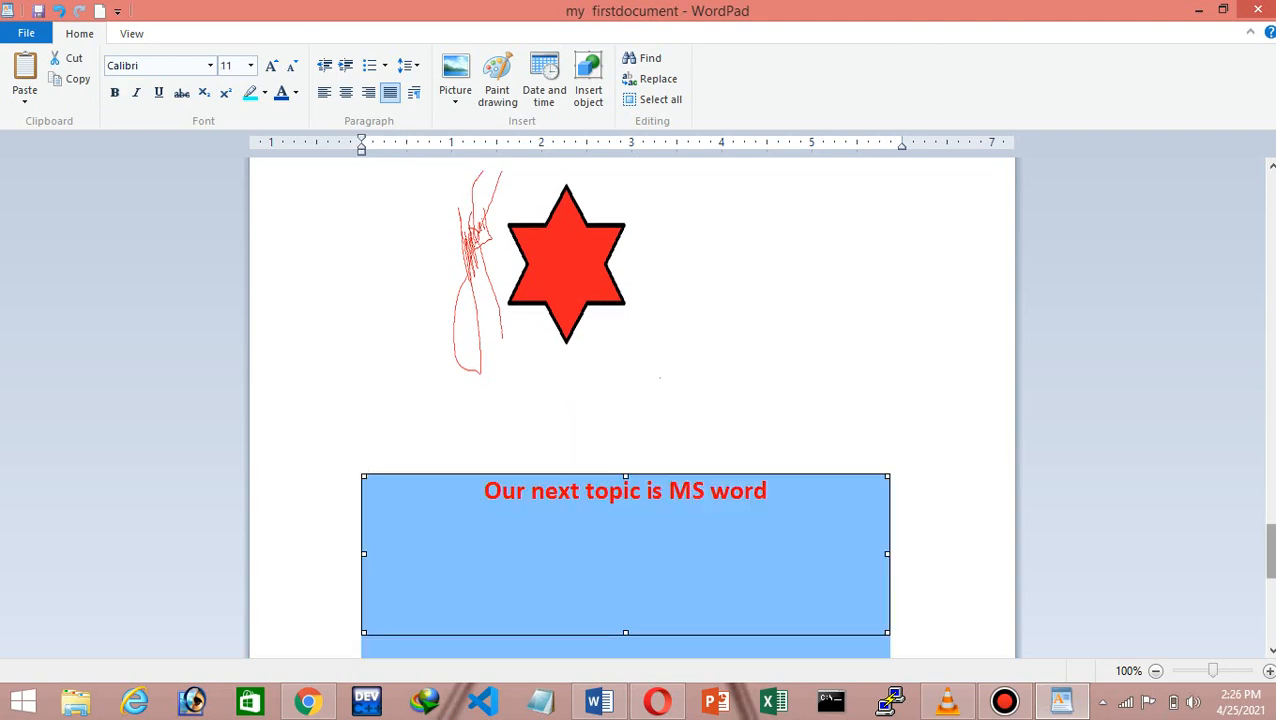
{"action": "left_click_drag", "start_coordinate": [1270, 549], "coordinate": [1270, 508]}
{"action": "left_click", "coordinate": [620, 350]}
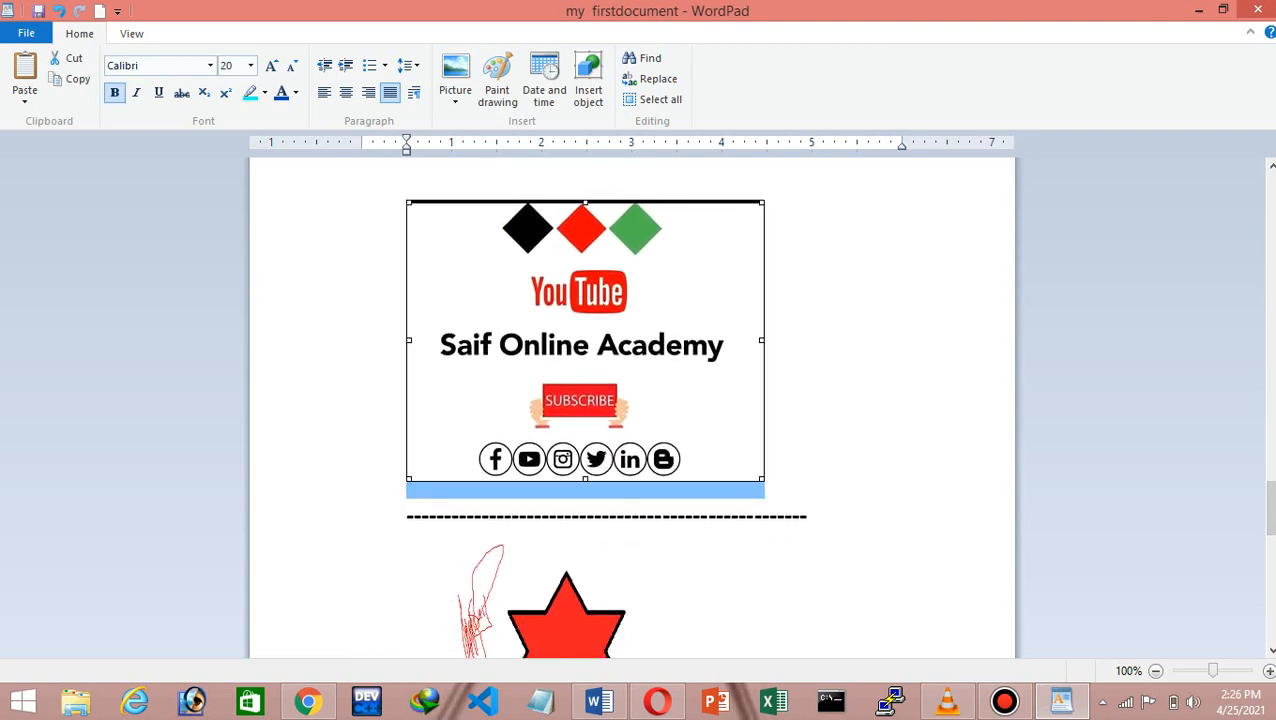
{"action": "key", "text": "Delete"}
{"action": "scroll", "coordinate": [632, 400], "scroll_direction": "down", "scroll_amount": 2}
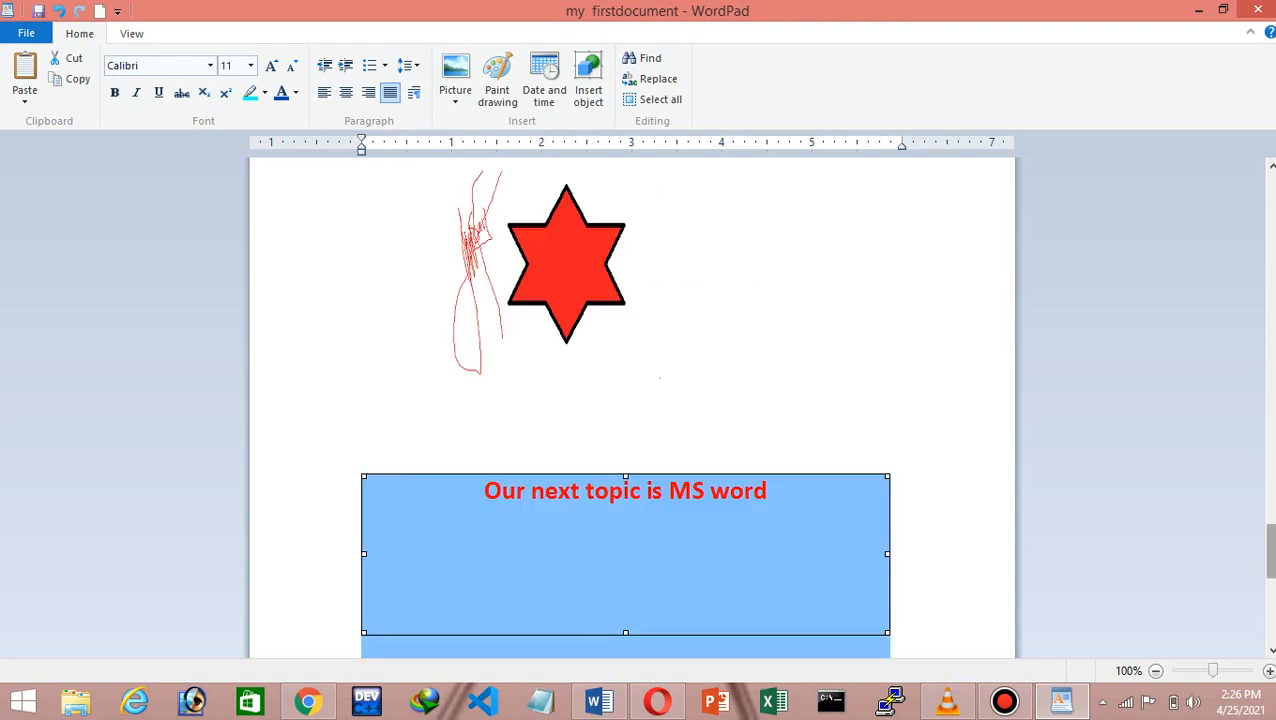
Insert a new Microsoft Excel Worksheet object on the blank line below the embedded Word text
{"action": "left_click_drag", "start_coordinate": [1270, 548], "coordinate": [1270, 598]}
{"action": "key", "text": "Delete"}
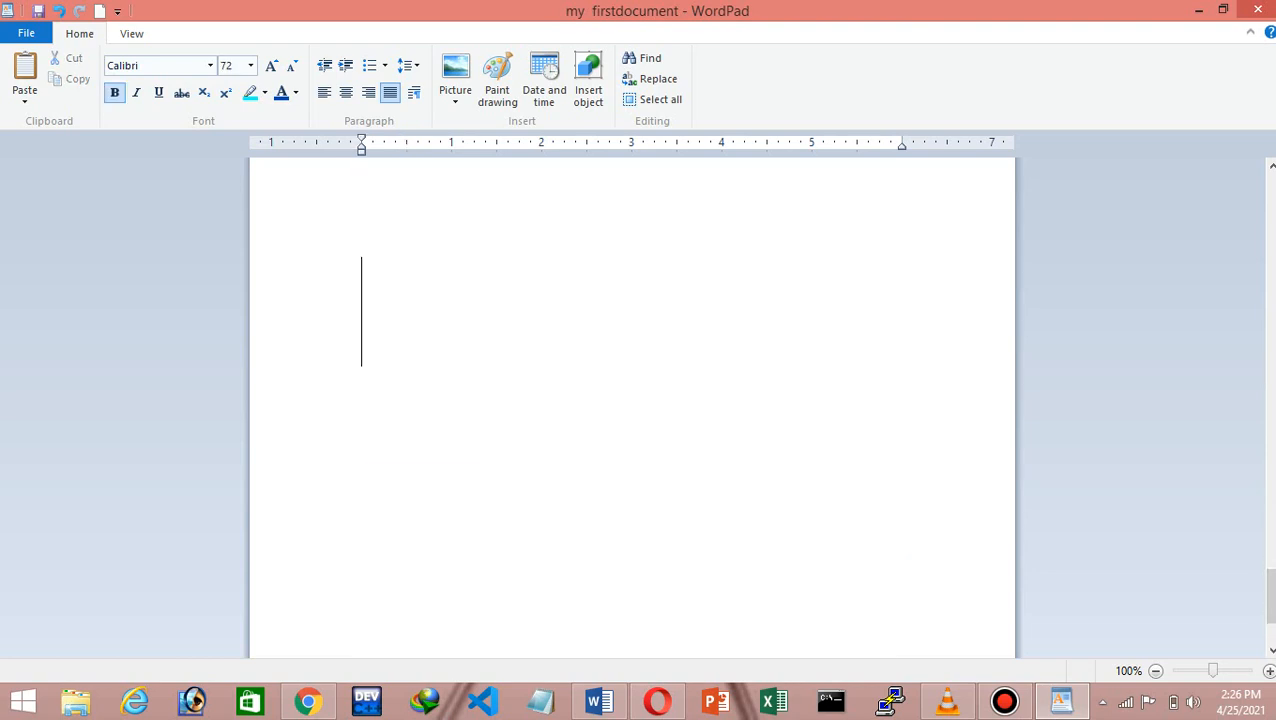
{"action": "left_click", "coordinate": [588, 80]}
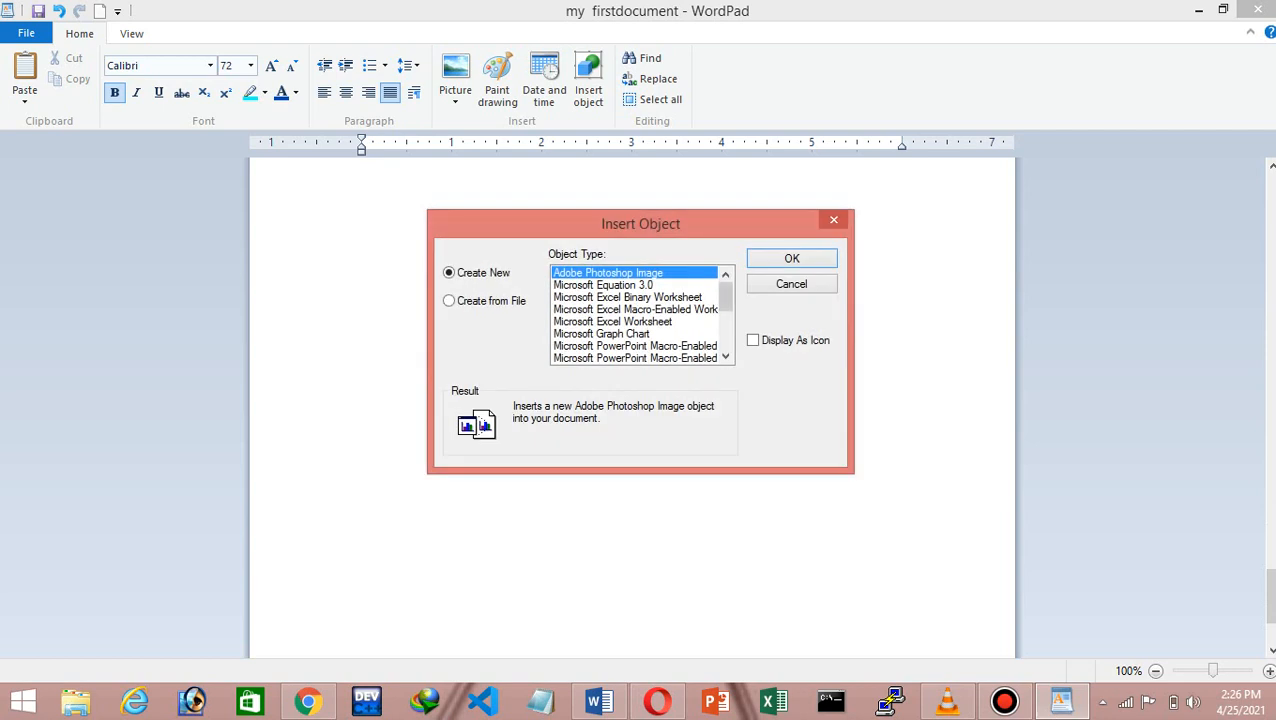
{"action": "left_click", "coordinate": [613, 322]}
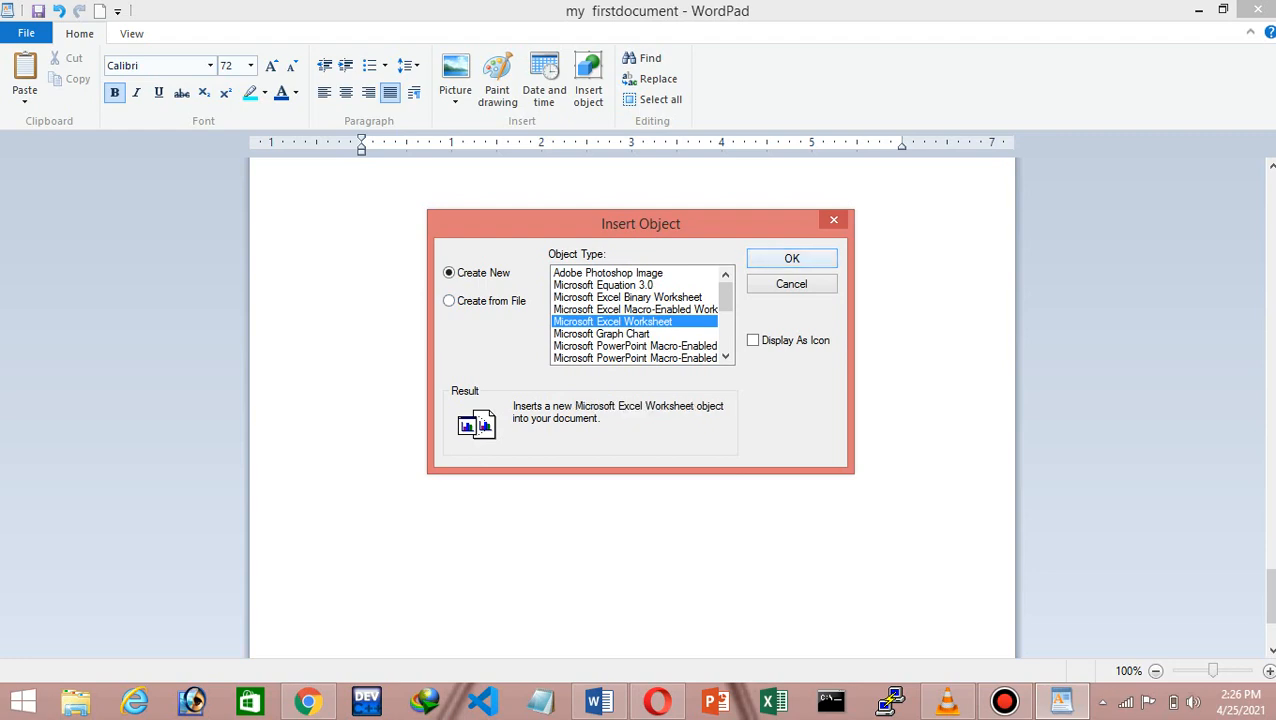
{"action": "key", "text": "Return"}
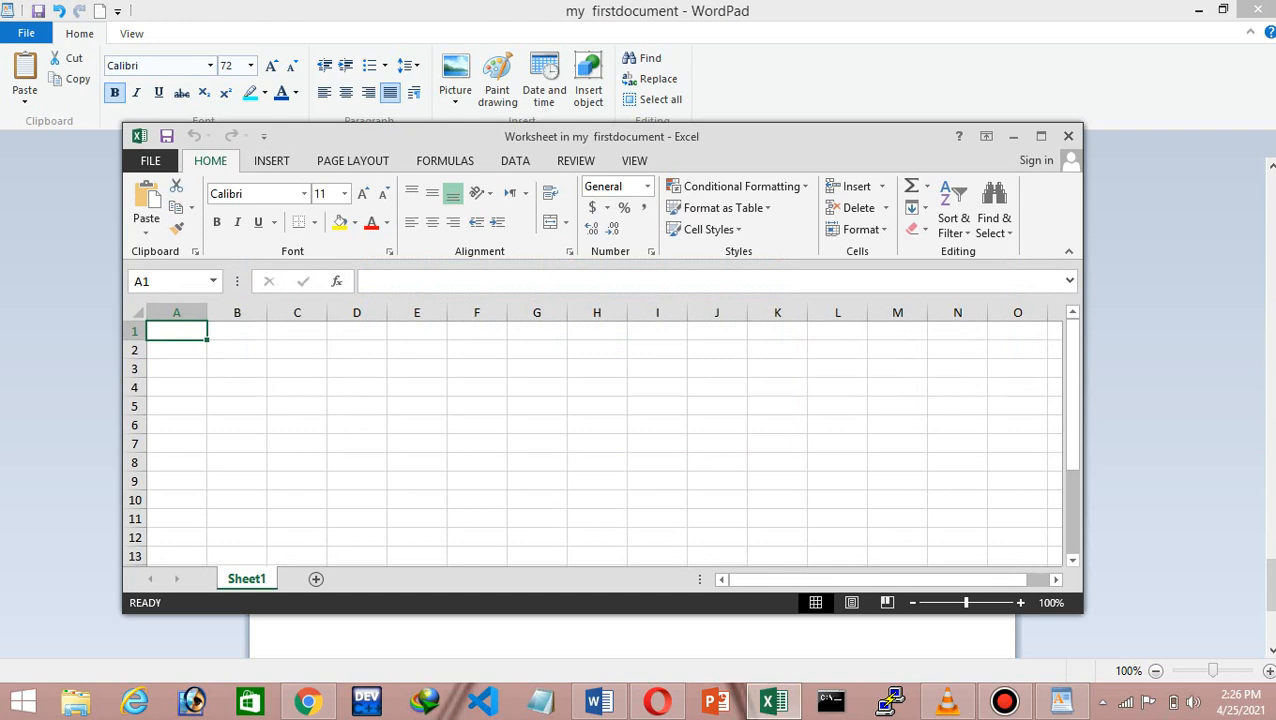
Enter the column headings "name" in A1 and "classs" in B1 of the worksheet
{"action": "type", "text": "namer"}
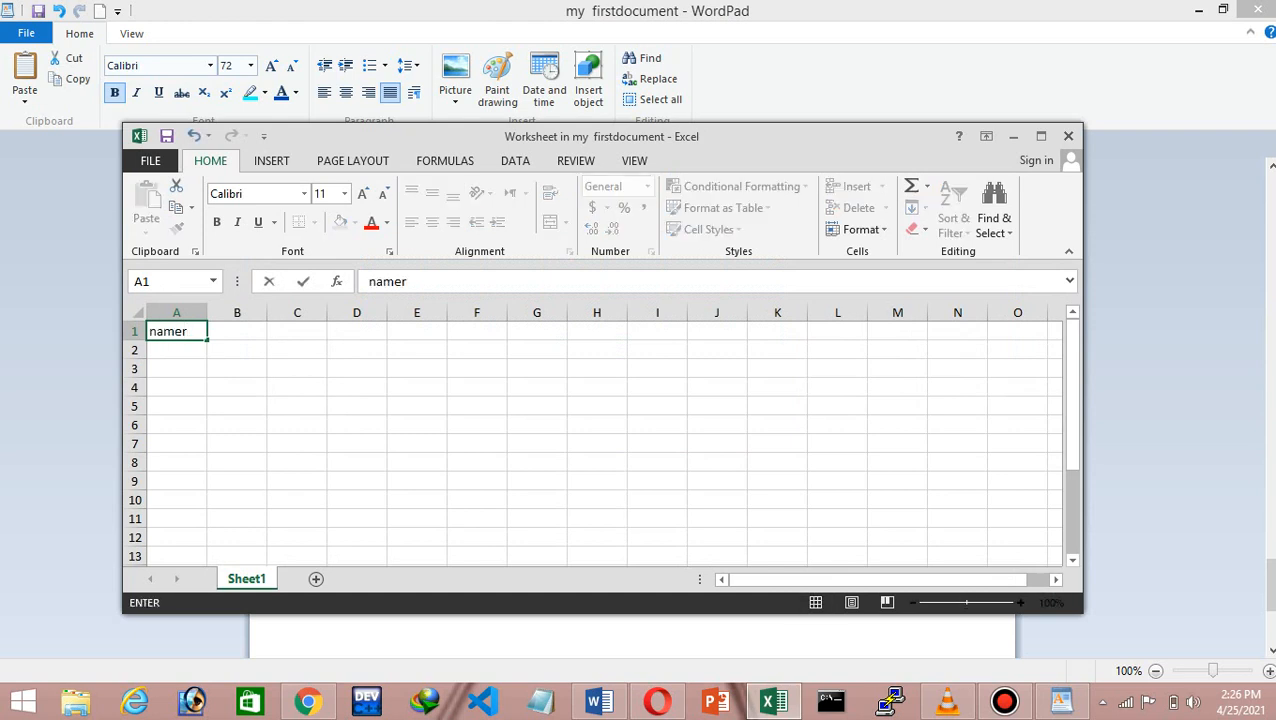
{"action": "key", "text": "BackSpace"}
{"action": "key", "text": "Tab"}
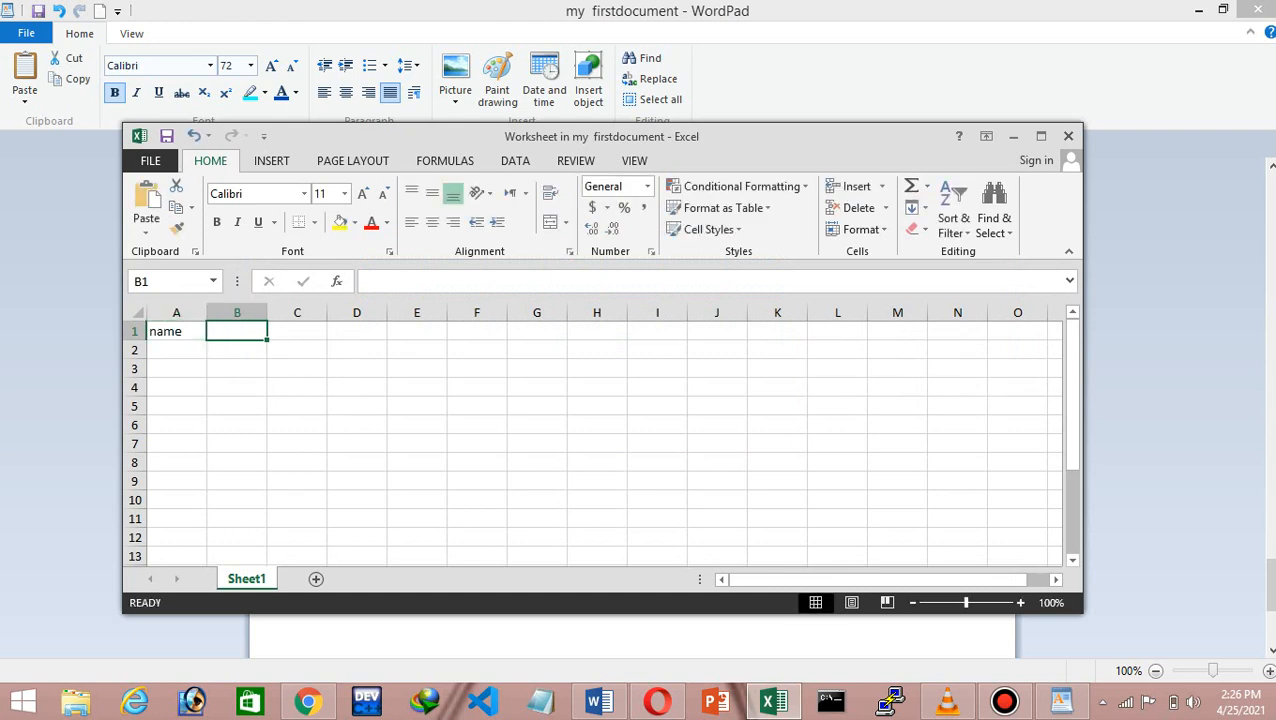
{"action": "type", "text": "classs"}
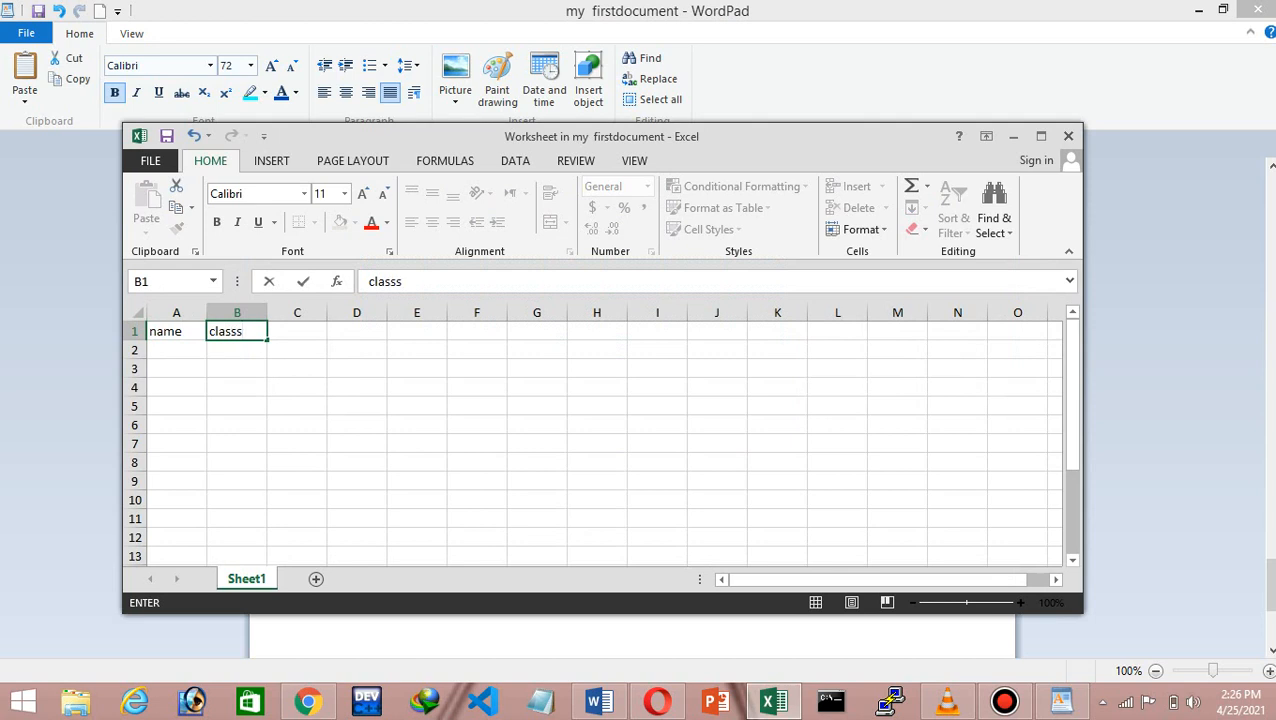
{"action": "key", "text": "Return"}
Fill cells A2 to A4 under the name heading with three people's first names
{"action": "type", "text": "ajh"}
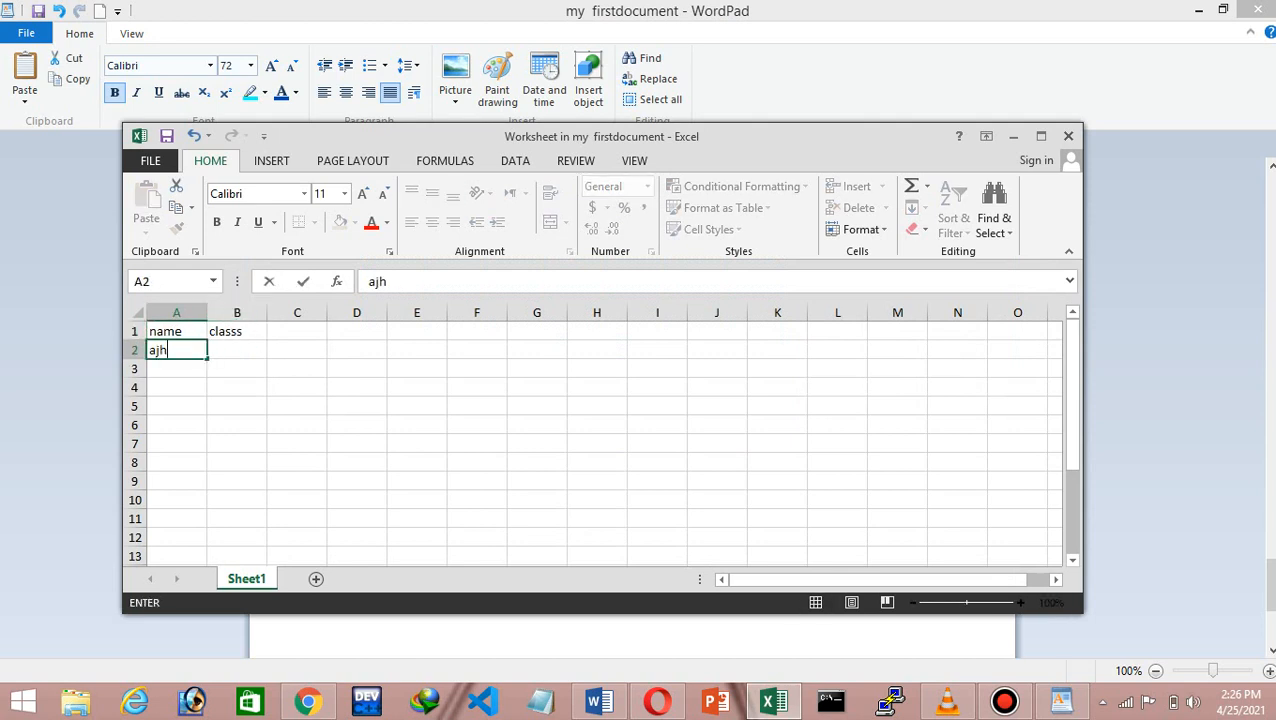
{"action": "key", "text": "BackSpace"}
{"action": "key", "text": "BackSpace"}
{"action": "type", "text": "hmad"}
{"action": "key", "text": "ctrl+Return"}
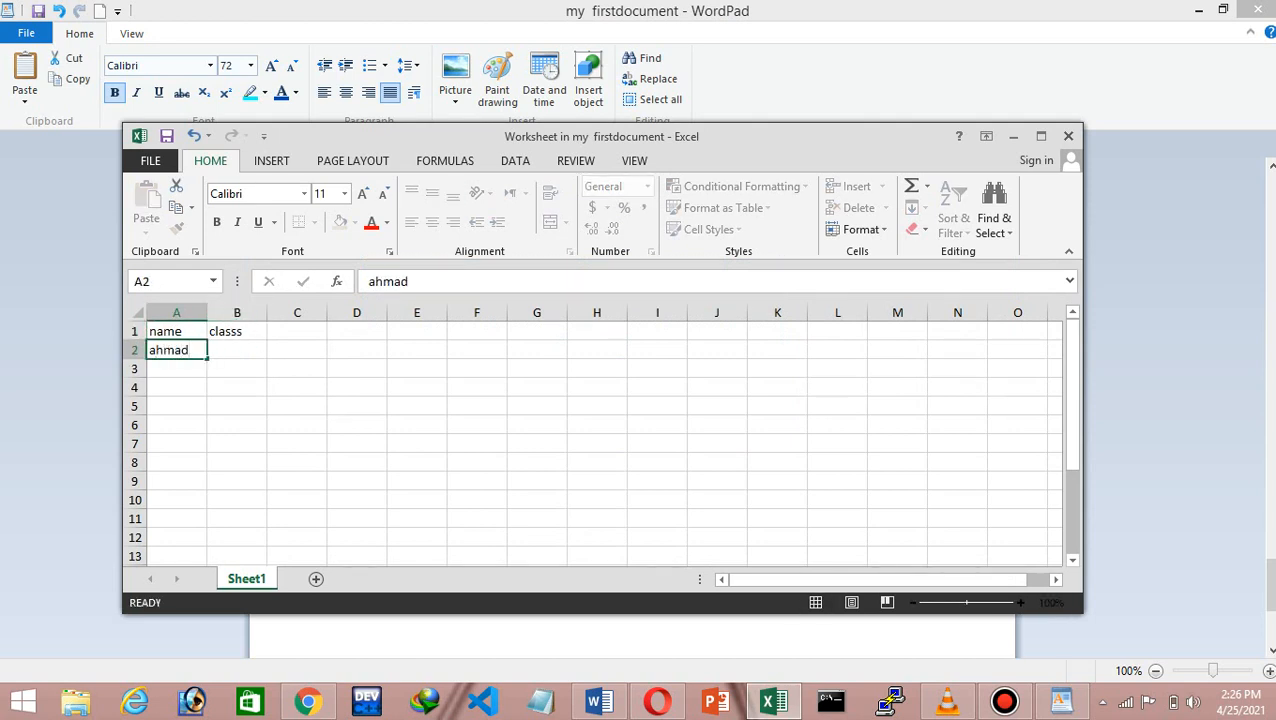
{"action": "key", "text": "Return"}
{"action": "type", "text": "asadc"}
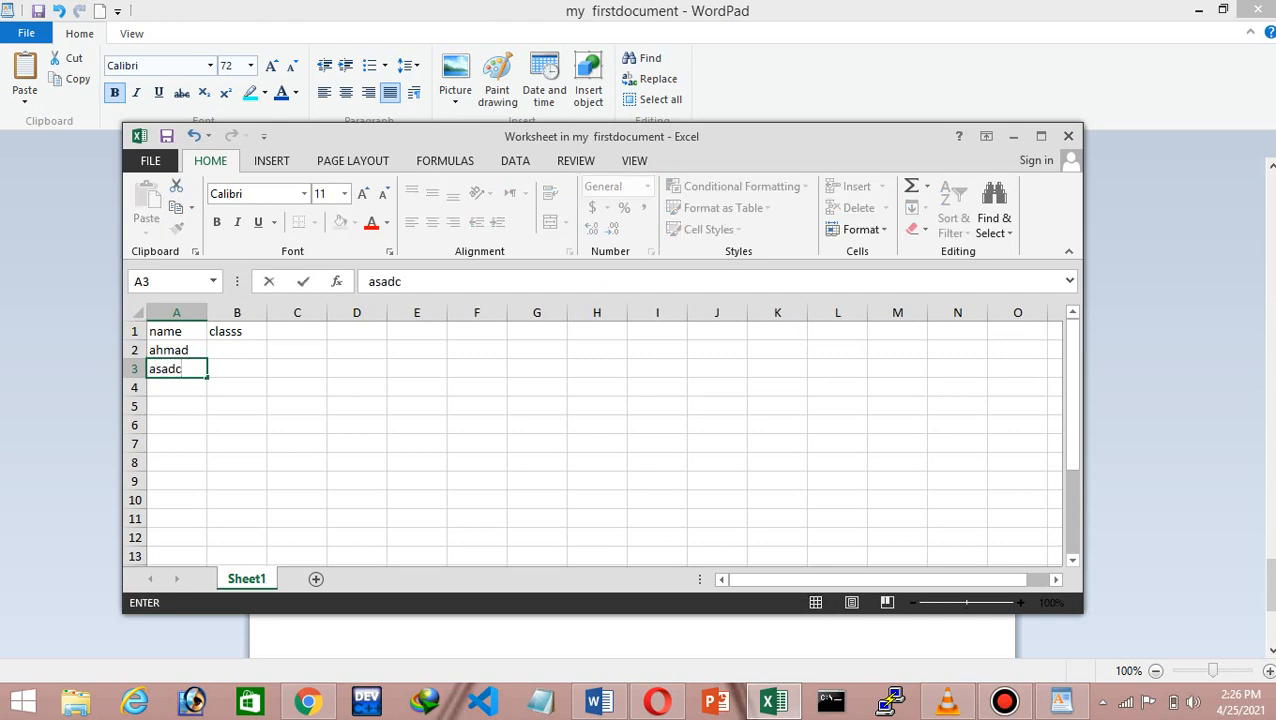
{"action": "key", "text": "BackSpace"}
{"action": "key", "text": "Return"}
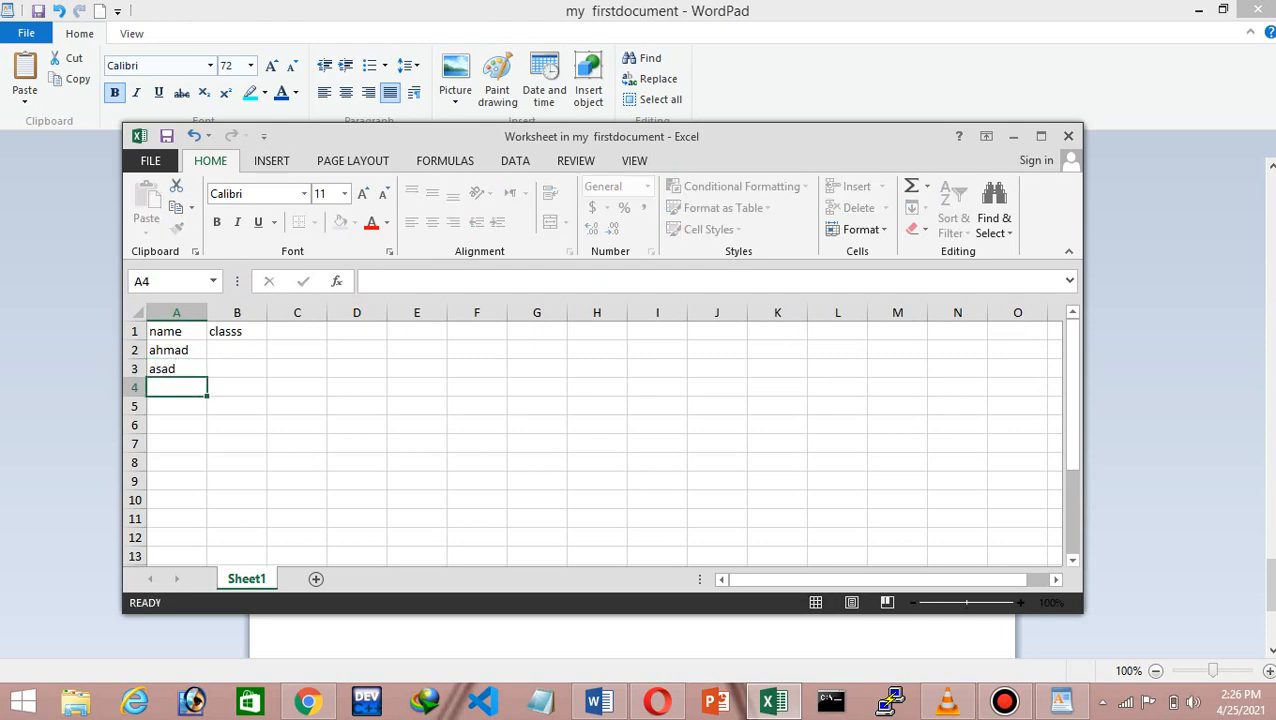
{"action": "type", "text": "ashraf"}
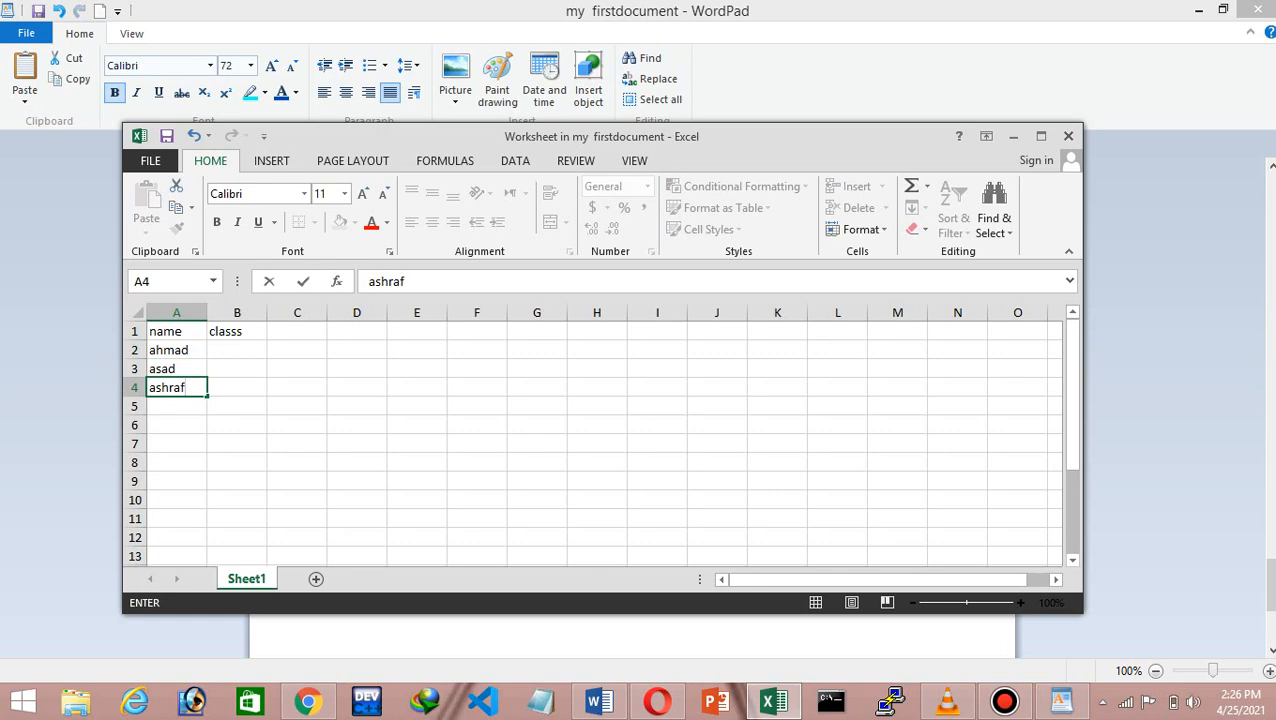
Enter the class numbers 1, 2 and 3 in cells B2 to B4
{"action": "left_click", "coordinate": [237, 350]}
{"action": "type", "text": "1"}
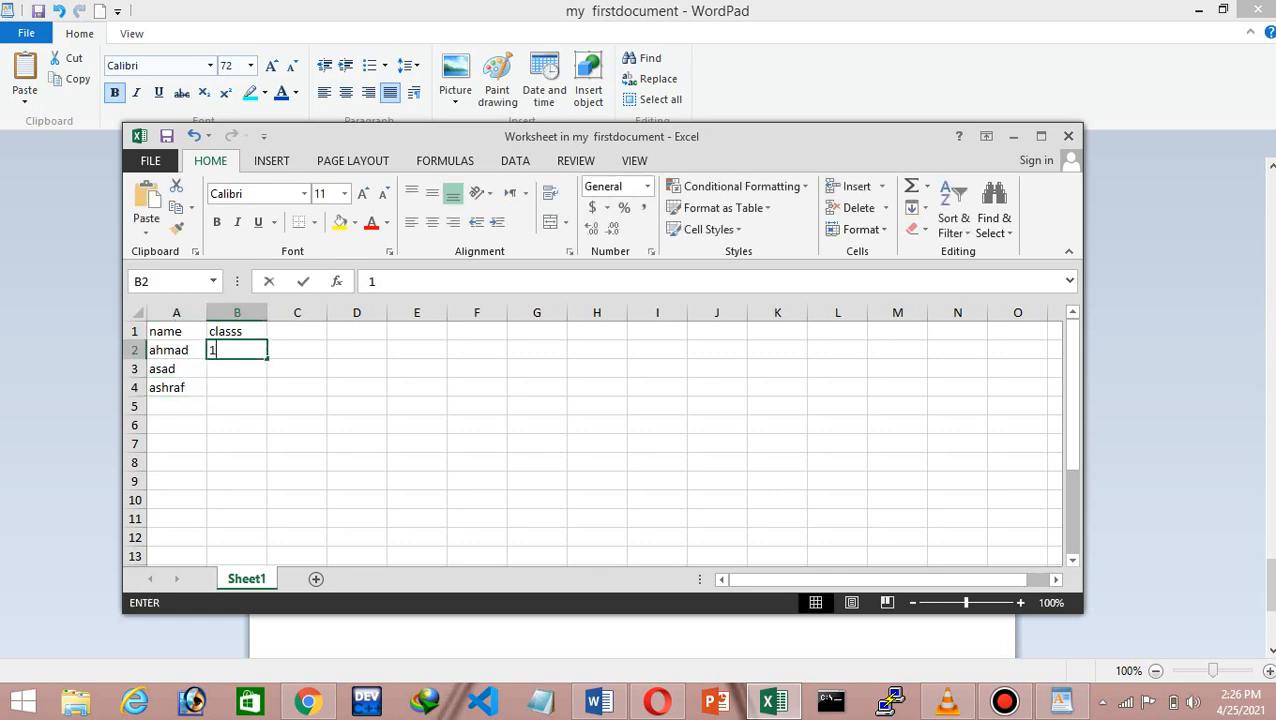
{"action": "key", "text": "Return"}
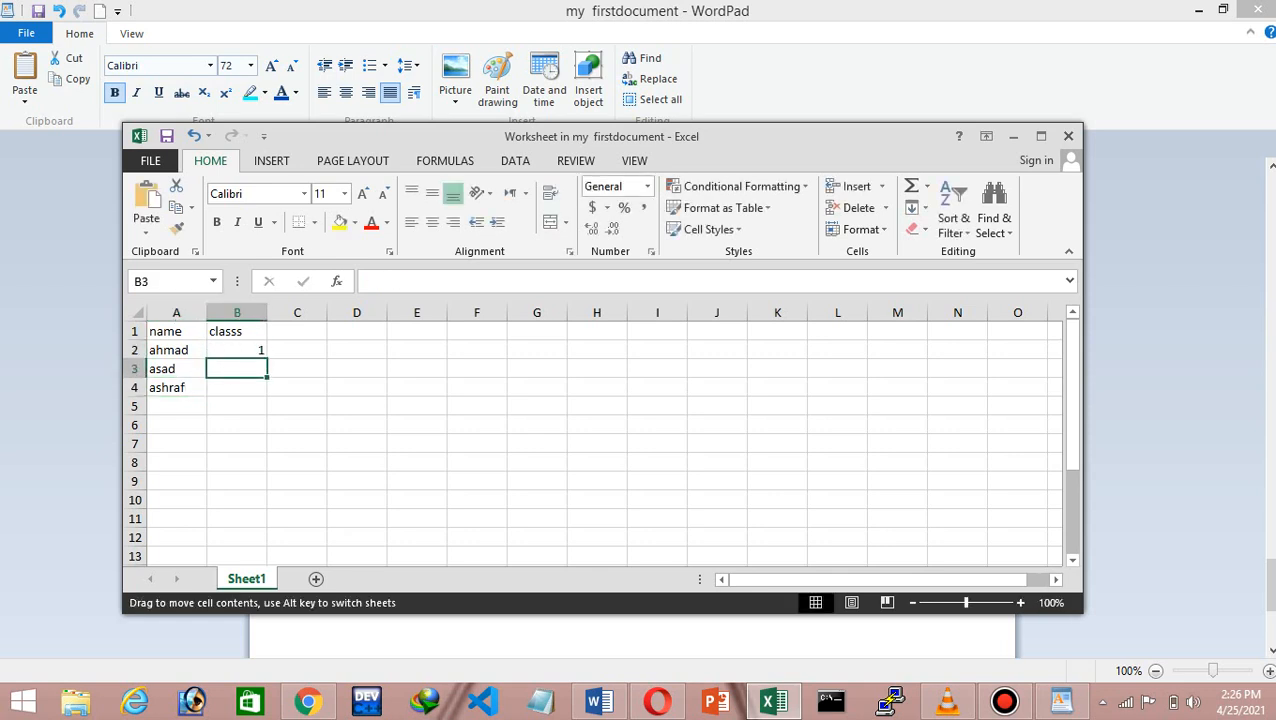
{"action": "left_click", "coordinate": [237, 387]}
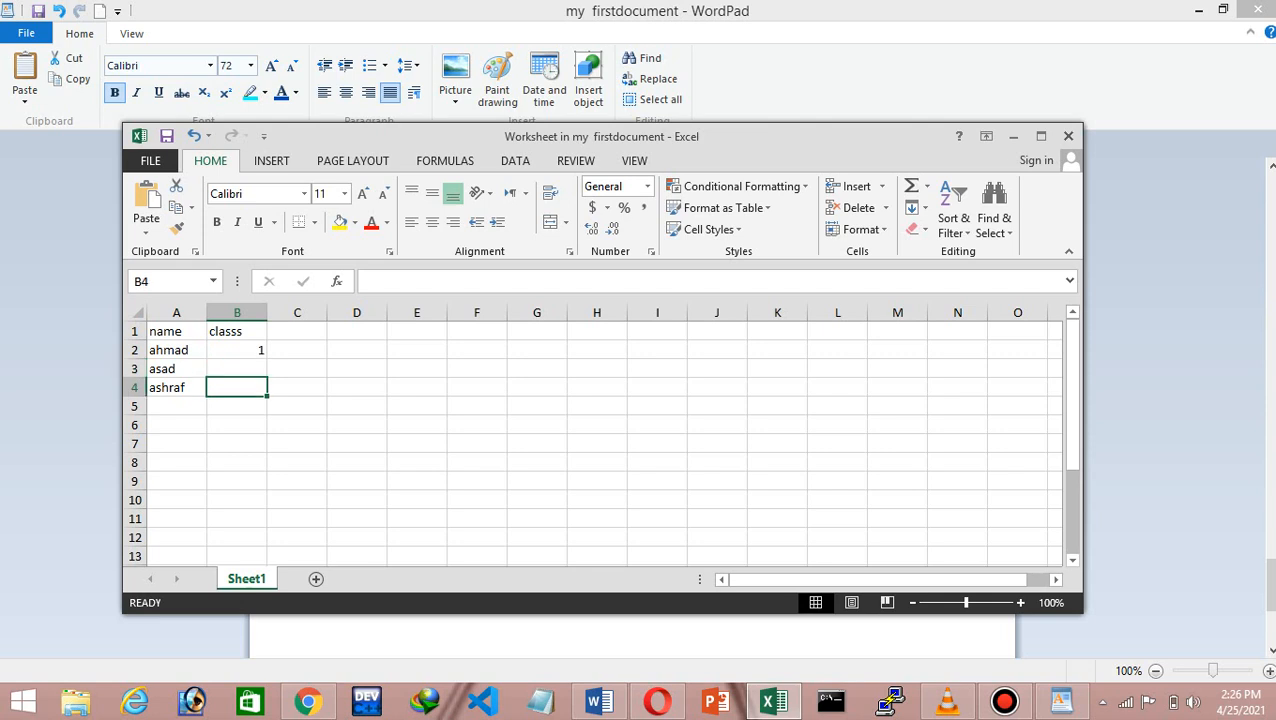
{"action": "left_click", "coordinate": [237, 368]}
{"action": "type", "text": "2"}
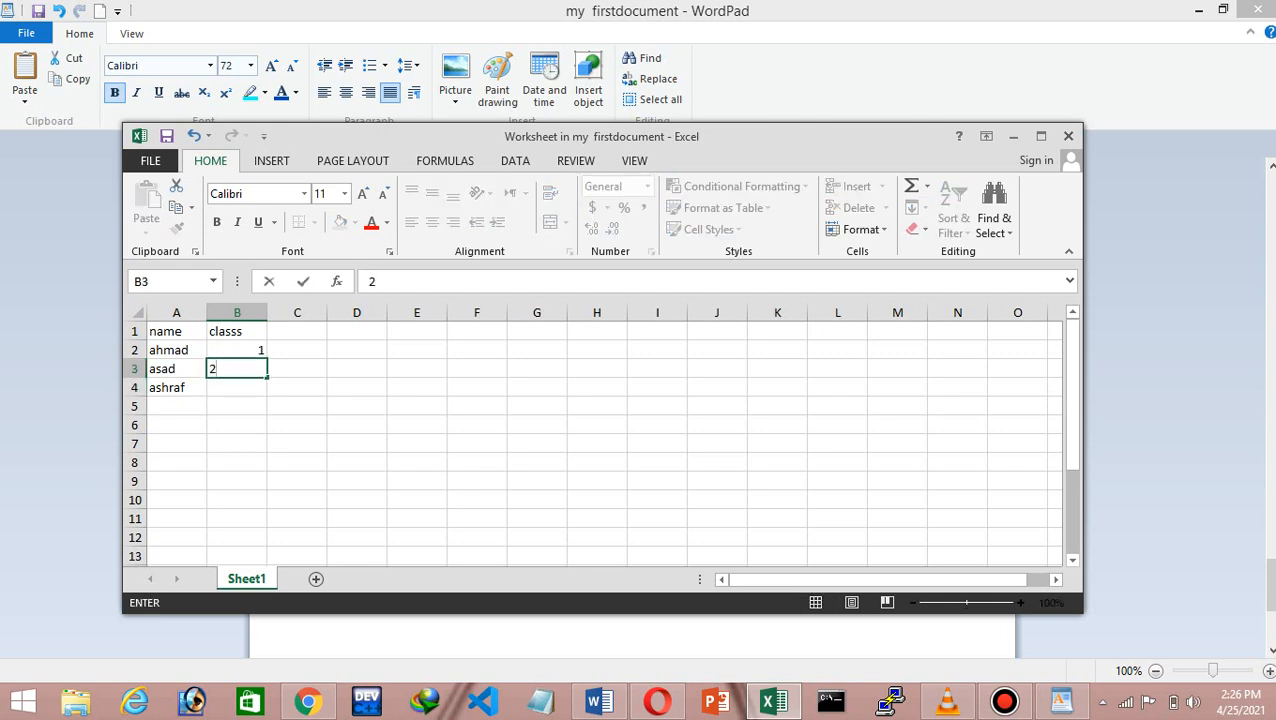
{"action": "key", "text": "Return"}
{"action": "type", "text": "3"}
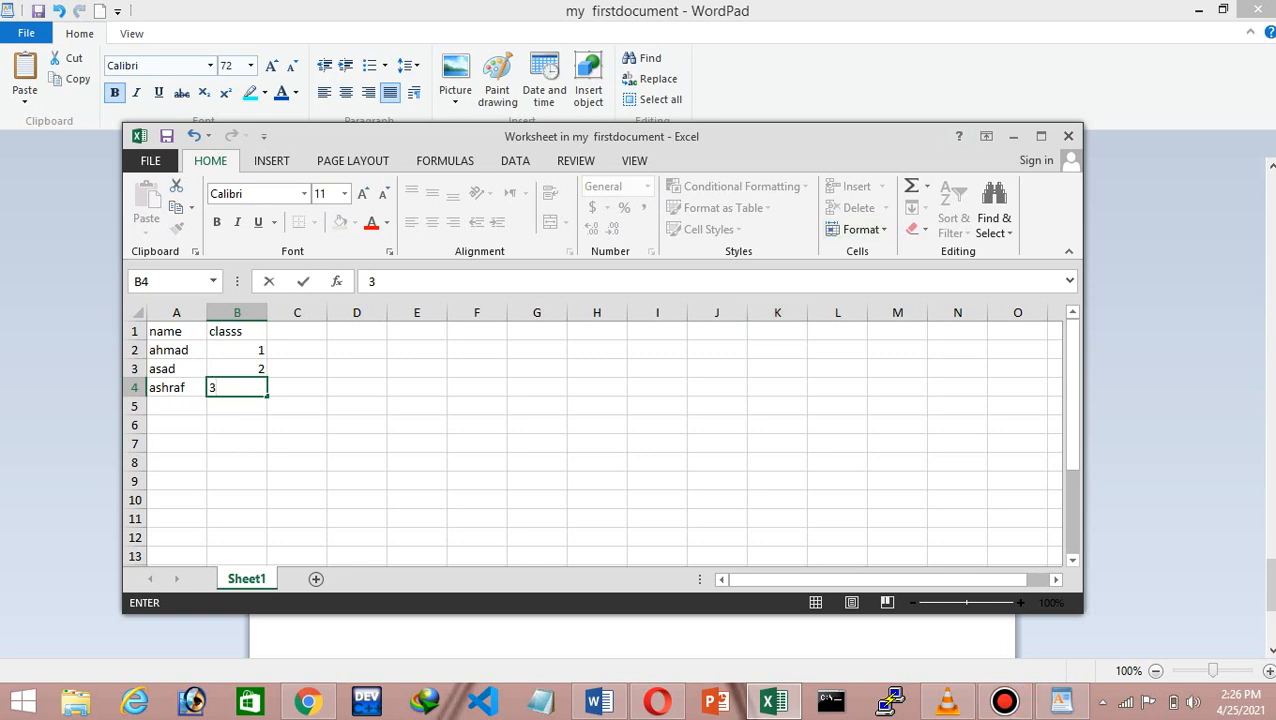
Switch back to the WordPad document and add two blank lines below the embedded worksheet
{"action": "key", "text": "alt+Tab"}
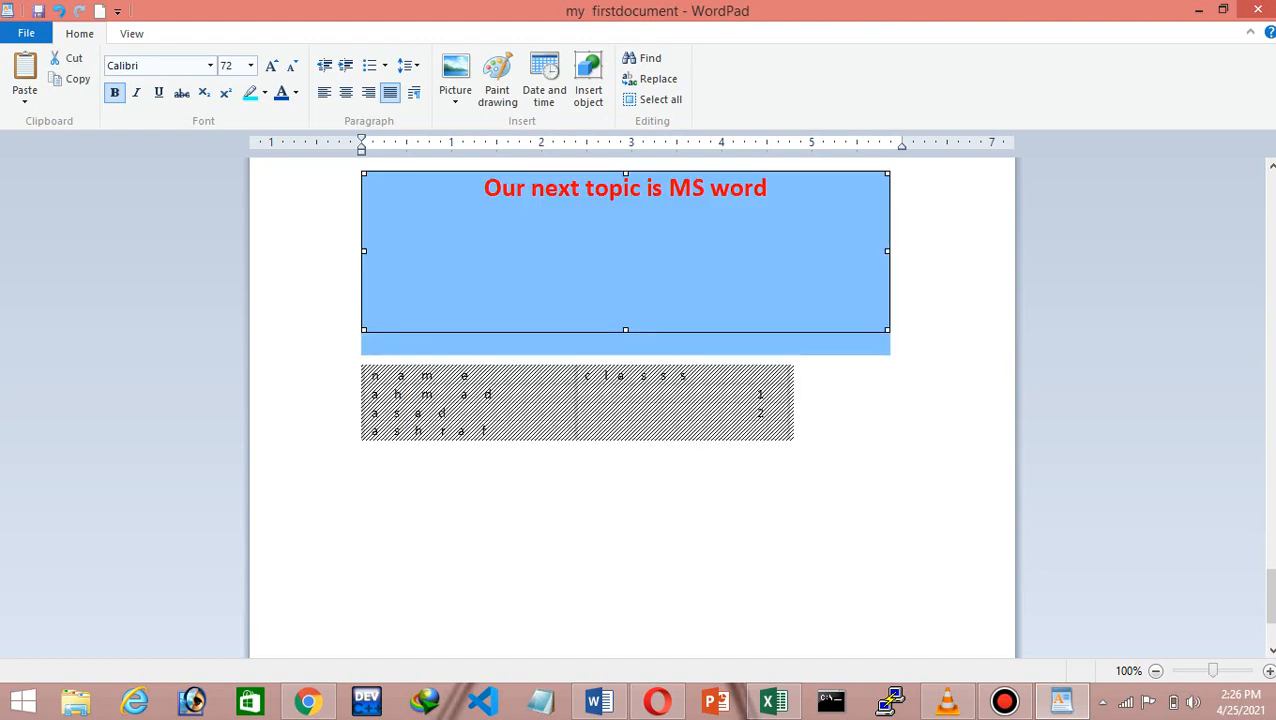
{"action": "key", "text": "Return"}
{"action": "key", "text": "Return"}
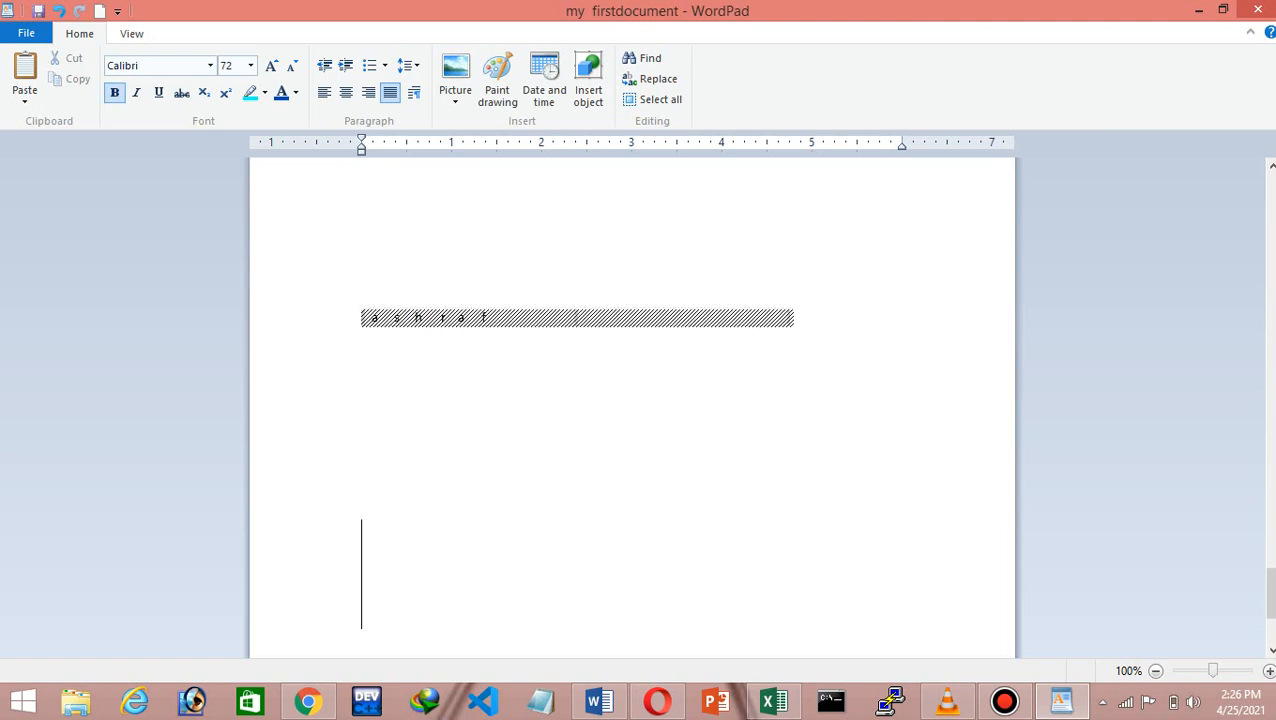
Inspect the embedded worksheet and the embedded Word text above it as separate objects
{"action": "mouse_move", "coordinate": [1270, 592]}
{"action": "left_mouse_down"}
{"action": "mouse_move", "coordinate": [1270, 618]}
{"action": "mouse_move", "coordinate": [1270, 556]}
{"action": "left_mouse_up"}
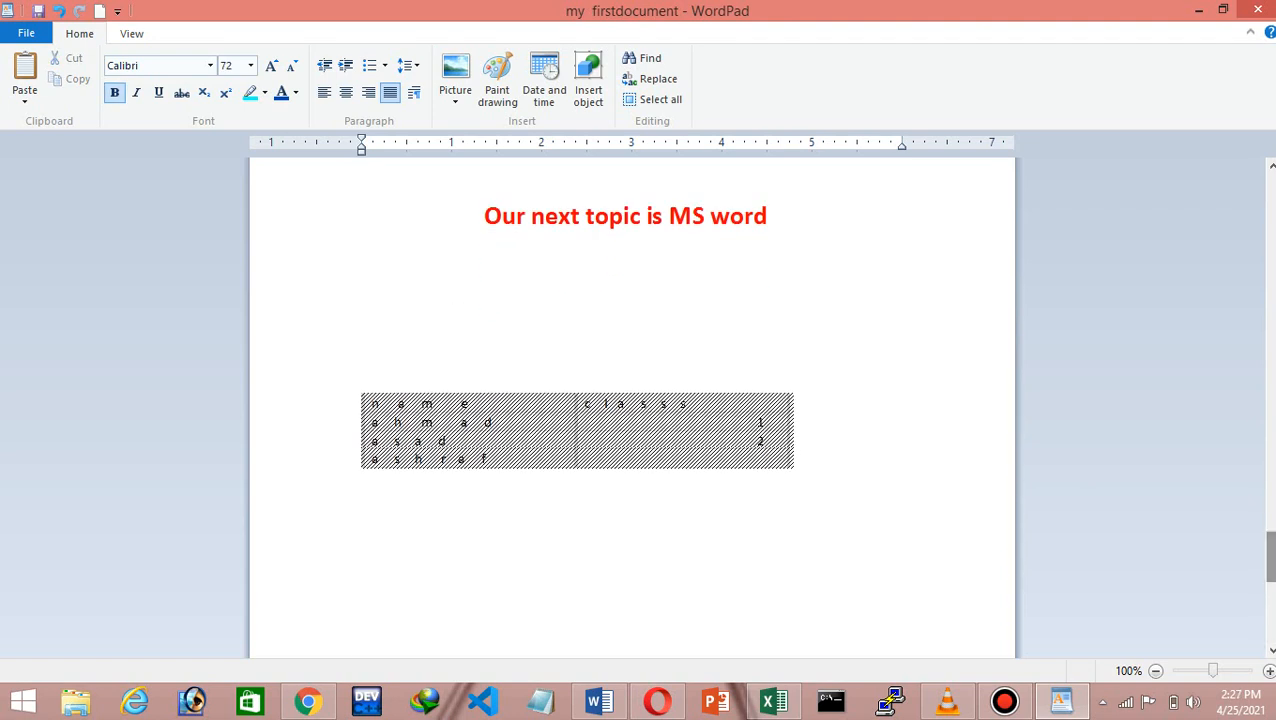
{"action": "left_click", "coordinate": [577, 432]}
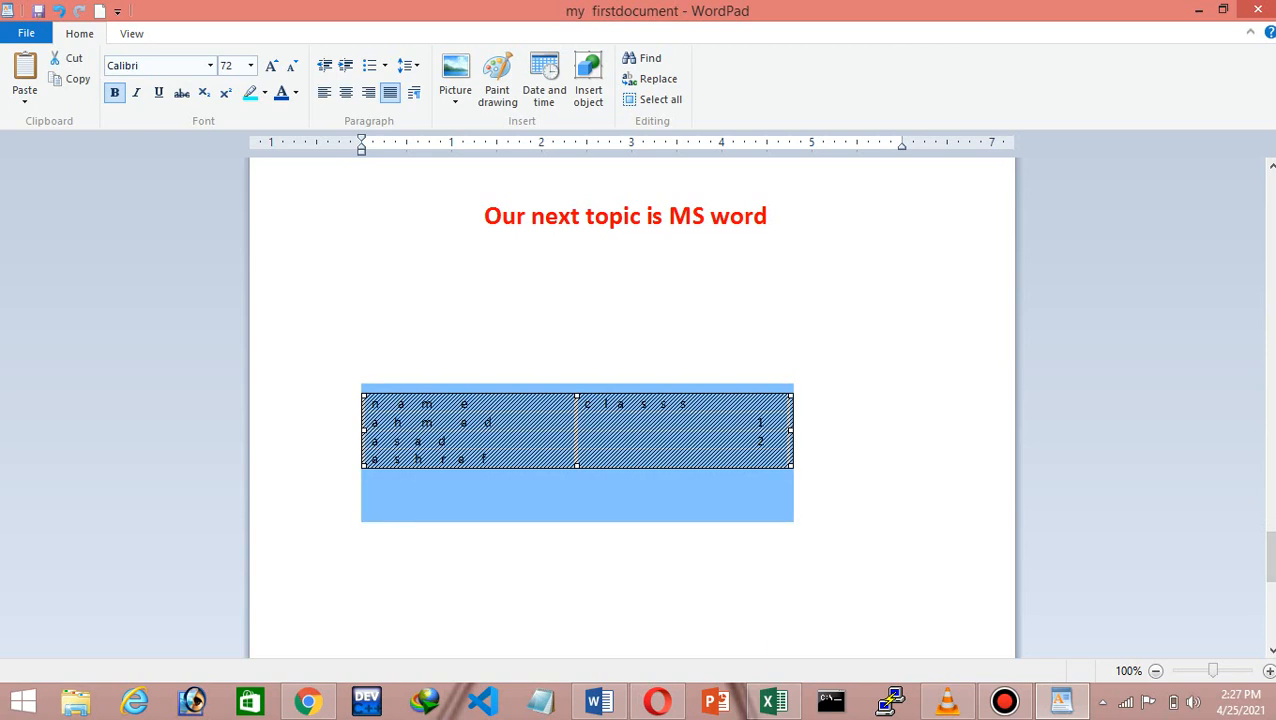
{"action": "left_click", "coordinate": [626, 280]}
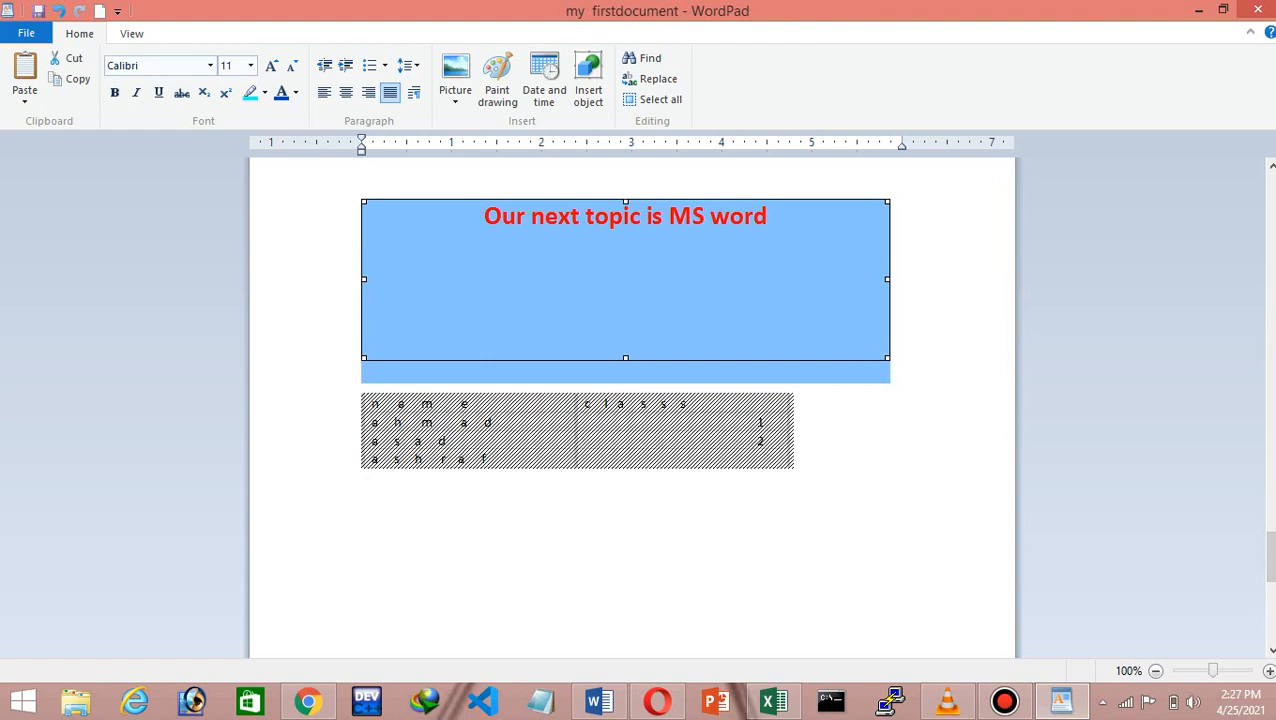
{"action": "left_click", "coordinate": [577, 432]}
{"action": "mouse_move", "coordinate": [1270, 556]}
{"action": "left_mouse_down"}
{"action": "mouse_move", "coordinate": [1270, 435]}
{"action": "mouse_move", "coordinate": [1270, 575]}
{"action": "left_mouse_up"}
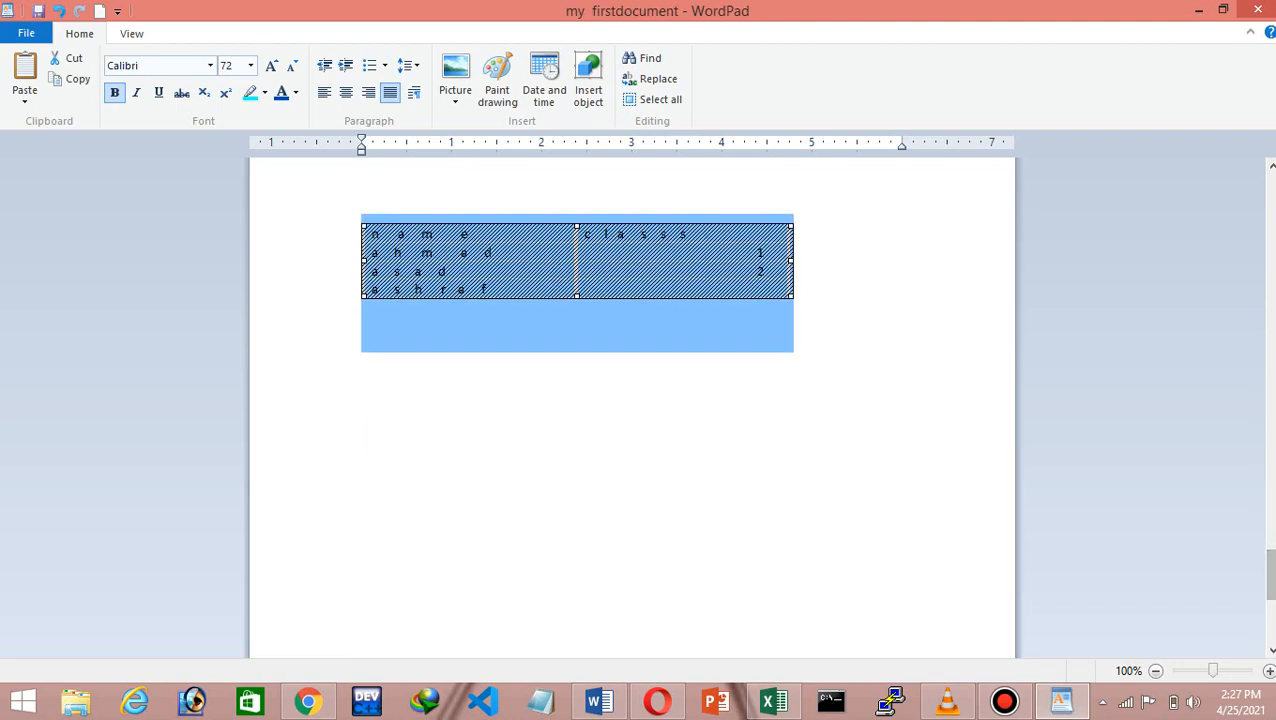
Write the date 4/25/2021 manually on the line below the embedded worksheet
{"action": "left_click", "coordinate": [363, 407]}
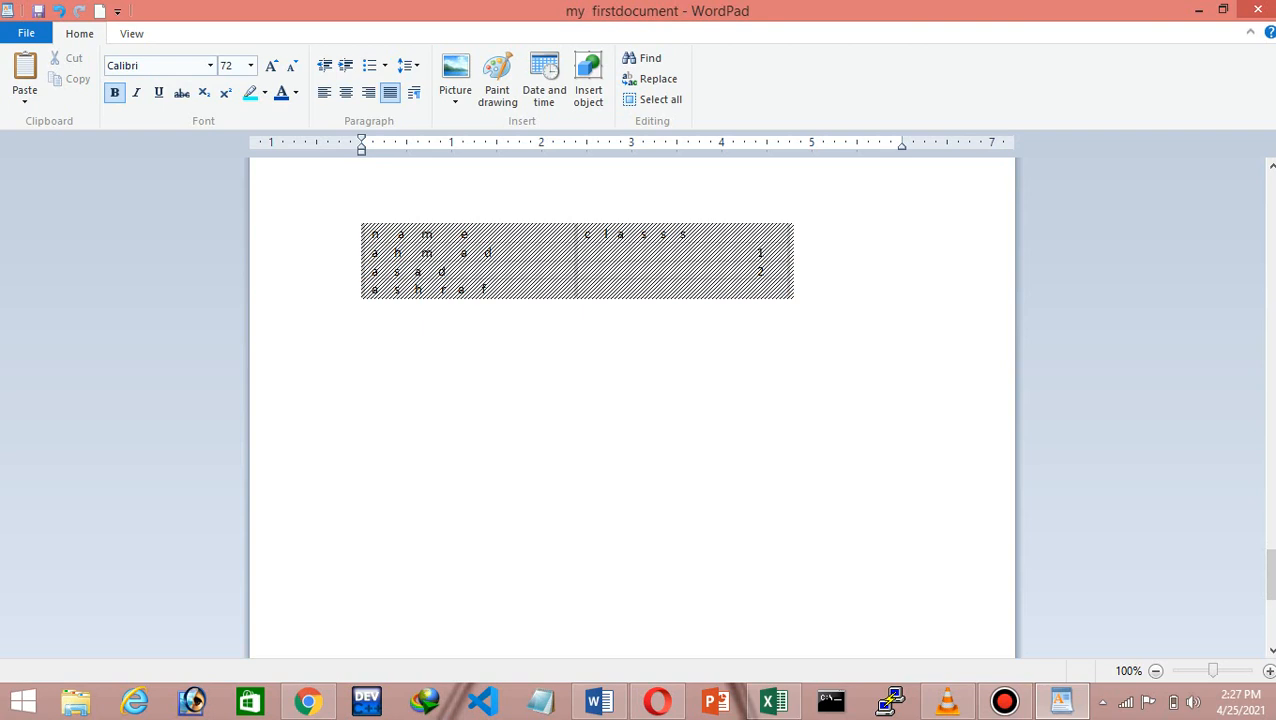
{"action": "type", "text": "4/"}
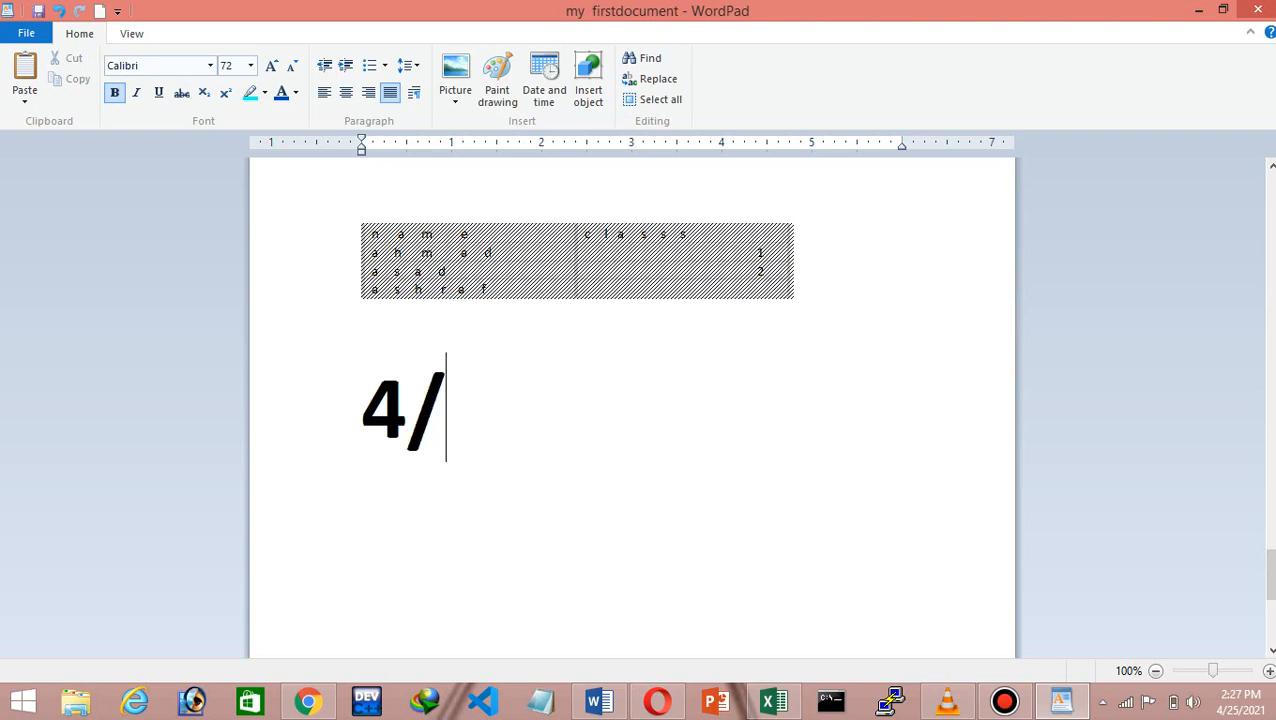
{"action": "type", "text": "25/2021"}
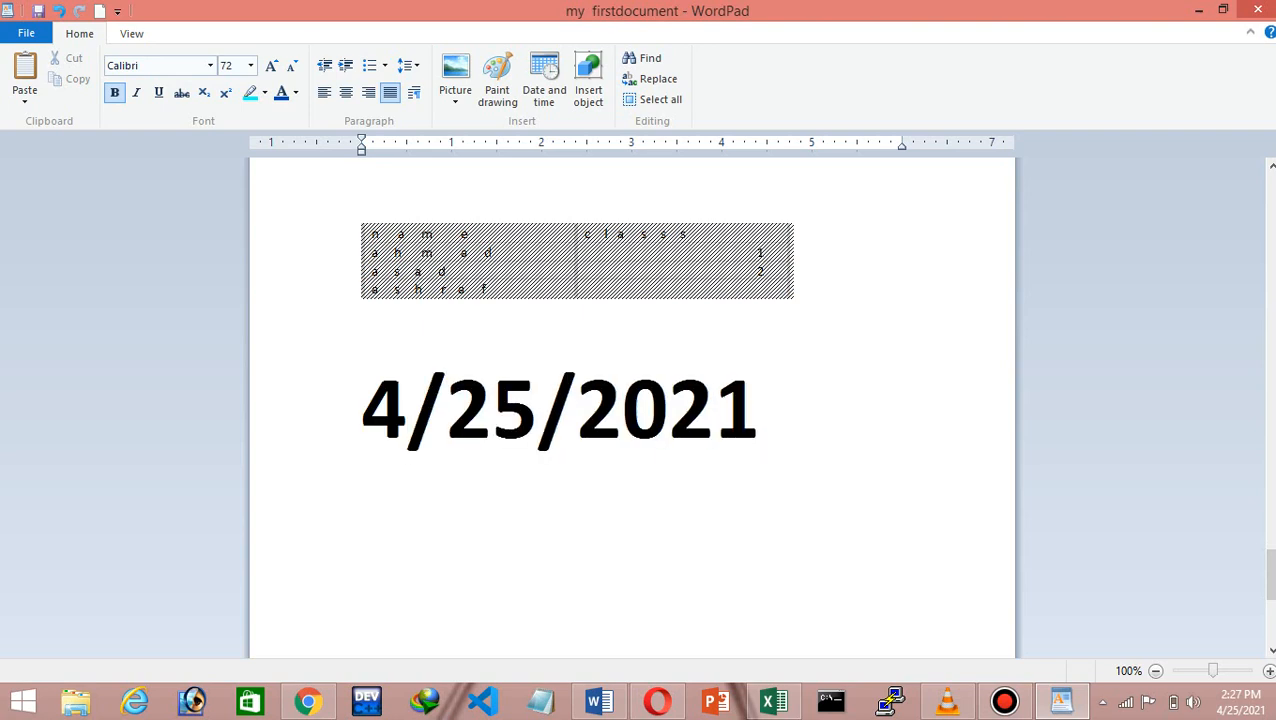
{"action": "type", "text": " p"}
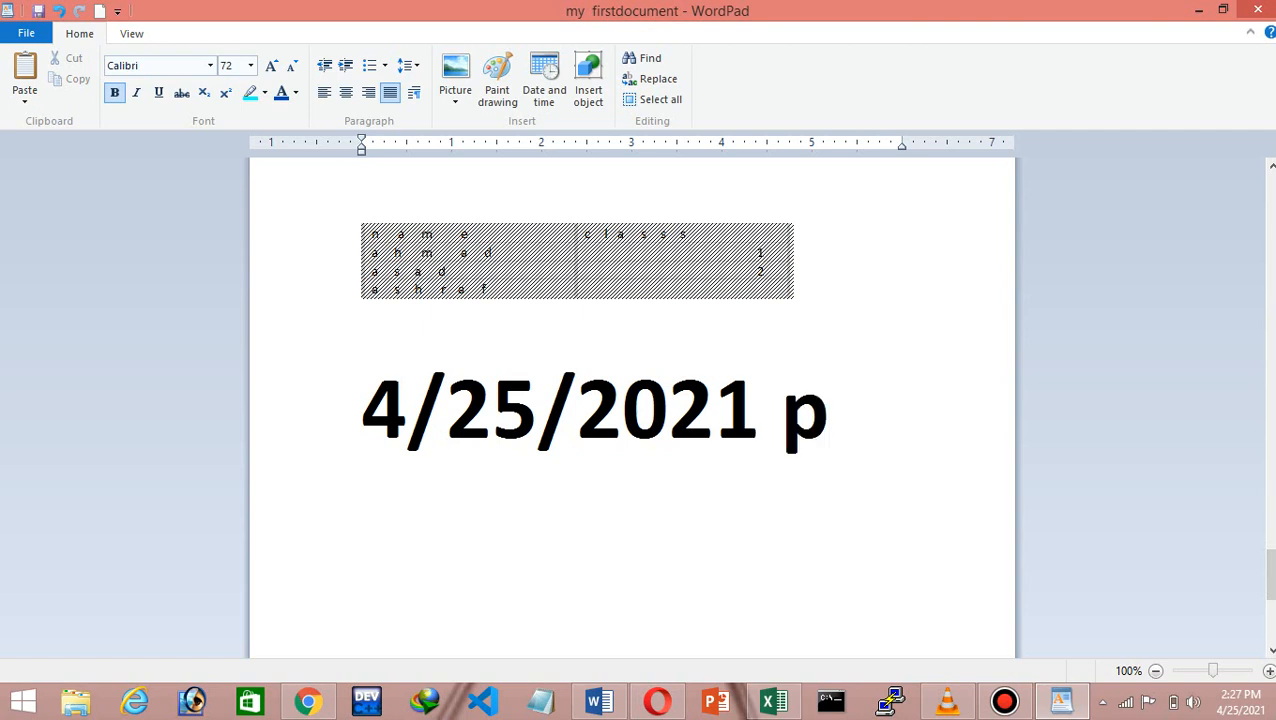
Delete the manually written date from the line below the embedded worksheet
{"action": "key", "text": "BackSpace"}
{"action": "key", "text": "BackSpace"}
{"action": "key", "text": "BackSpace"}
{"action": "key", "text": "BackSpace"}
{"action": "key", "text": "BackSpace"}
{"action": "key", "text": "BackSpace"}
{"action": "key", "text": "BackSpace"}
{"action": "key", "text": "BackSpace"}
{"action": "key", "text": "BackSpace"}
{"action": "key", "text": "BackSpace"}
{"action": "key", "text": "BackSpace"}
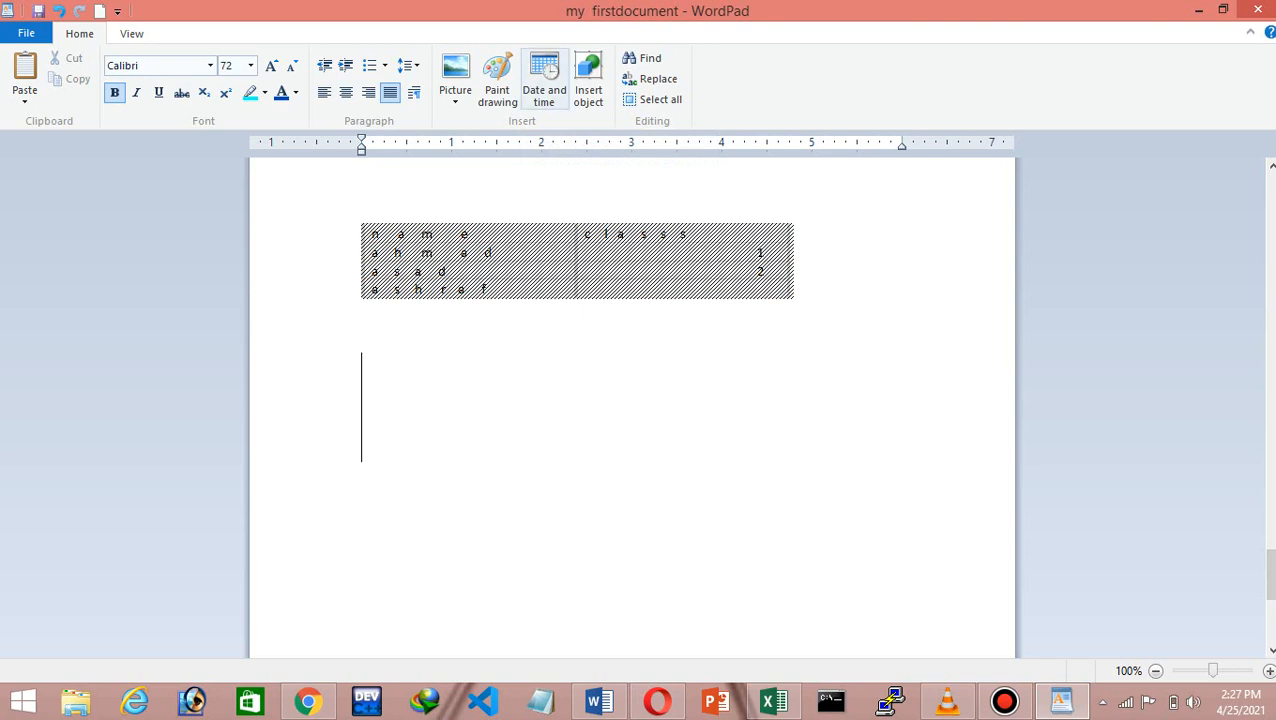
Insert the current date in the 4/25/2021 format below the embedded worksheet
{"action": "left_click", "coordinate": [544, 80]}
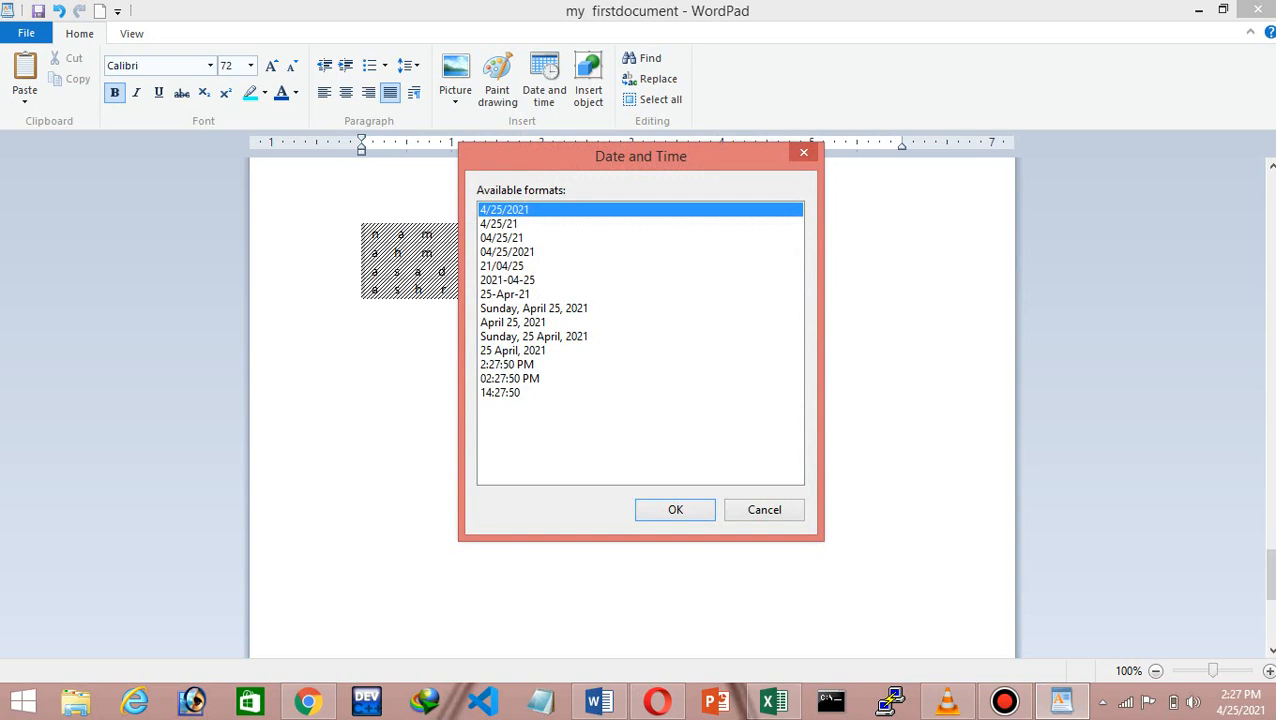
{"action": "left_click_drag", "start_coordinate": [600, 156], "coordinate": [780, 115]}
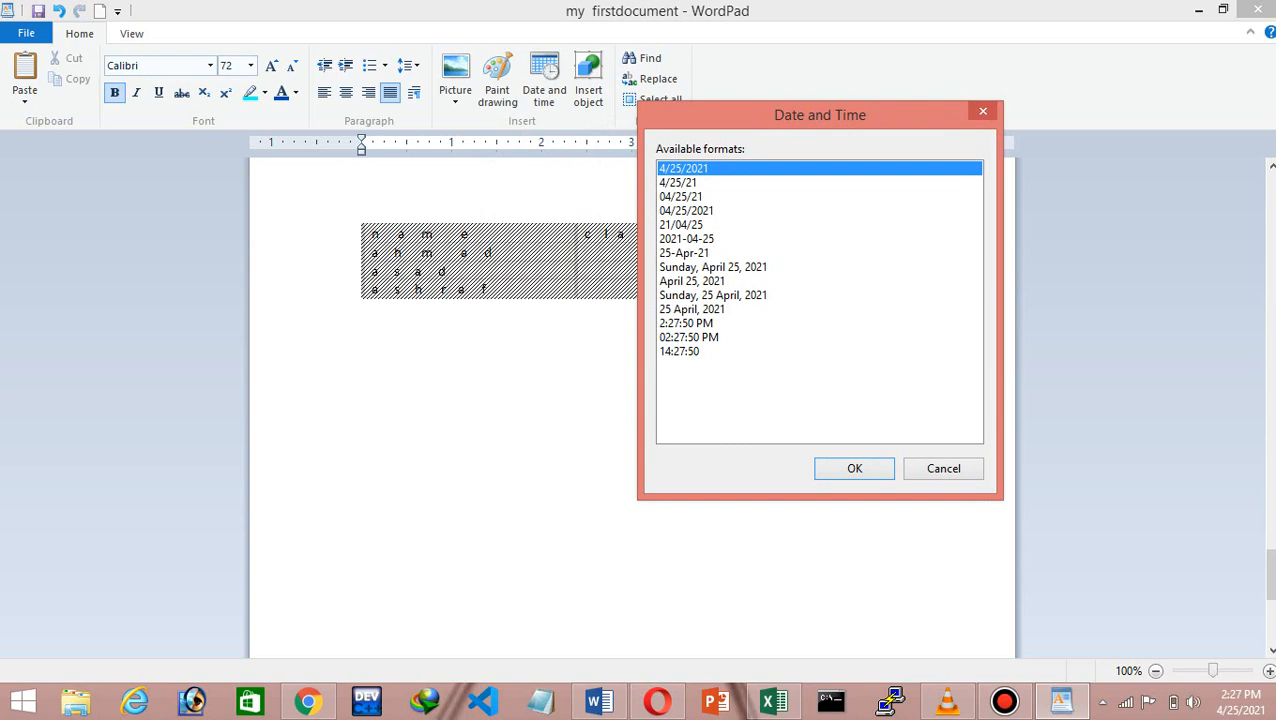
{"action": "key", "text": "Return"}
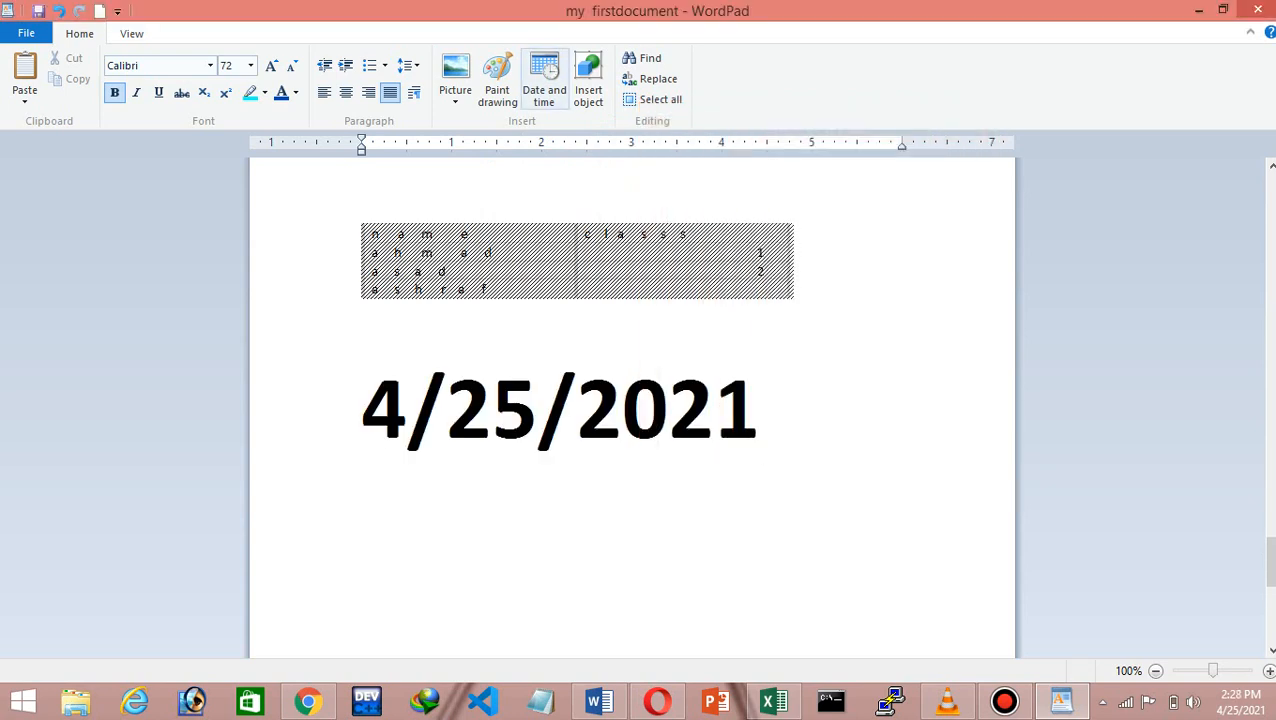
Insert the date in the Sunday, April 25, 2021 format below the short date and reduce its font size to 28
{"action": "left_click", "coordinate": [544, 80]}
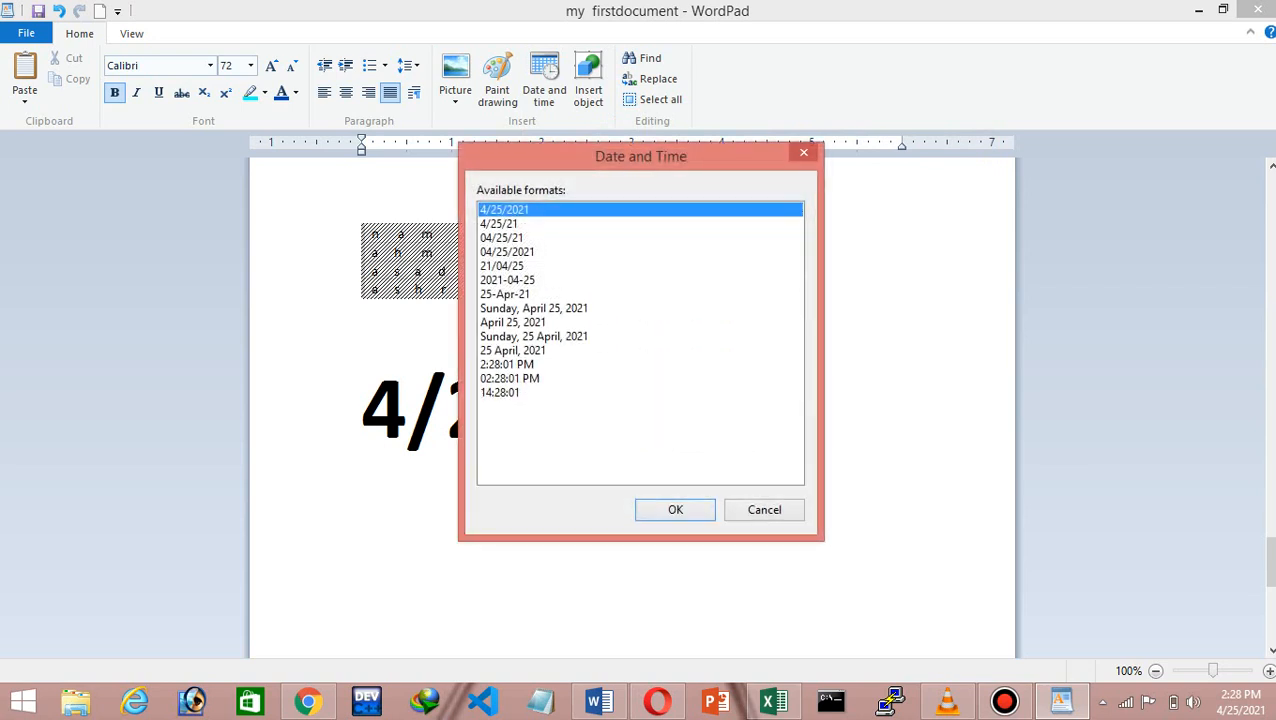
{"action": "left_click", "coordinate": [534, 308]}
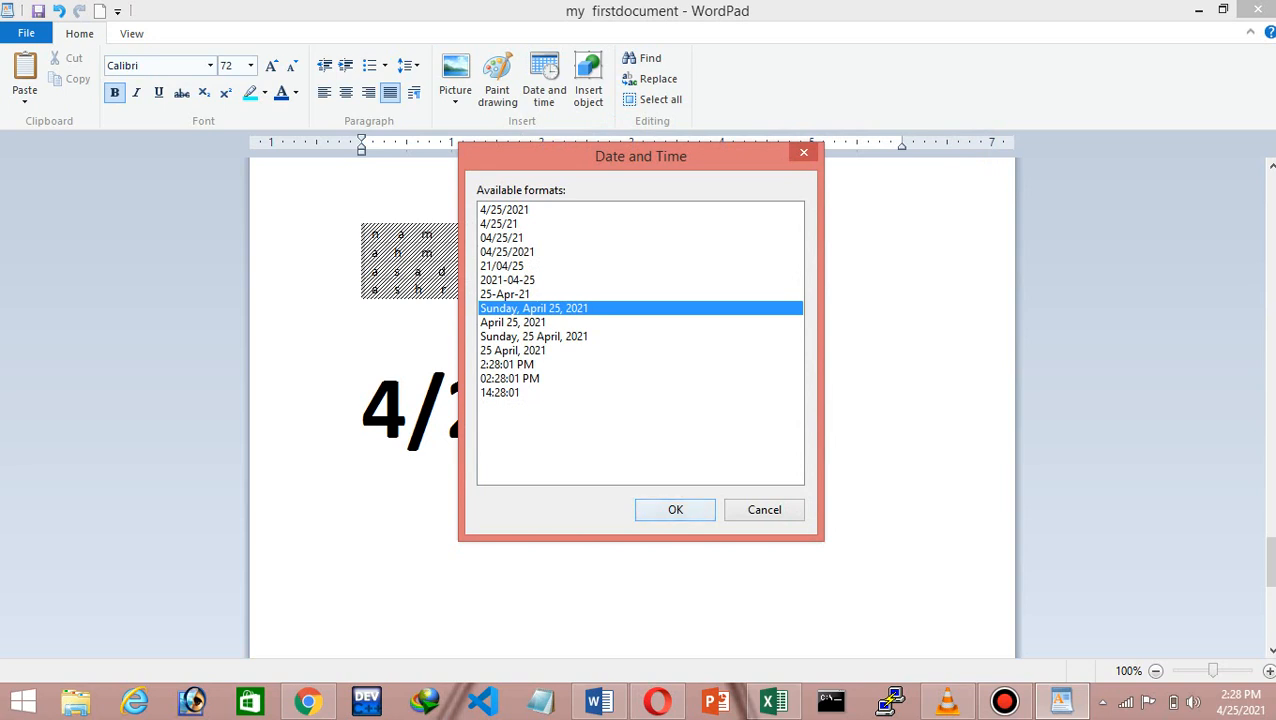
{"action": "left_click", "coordinate": [675, 510]}
{"action": "left_click_drag", "start_coordinate": [680, 508], "coordinate": [522, 373]}
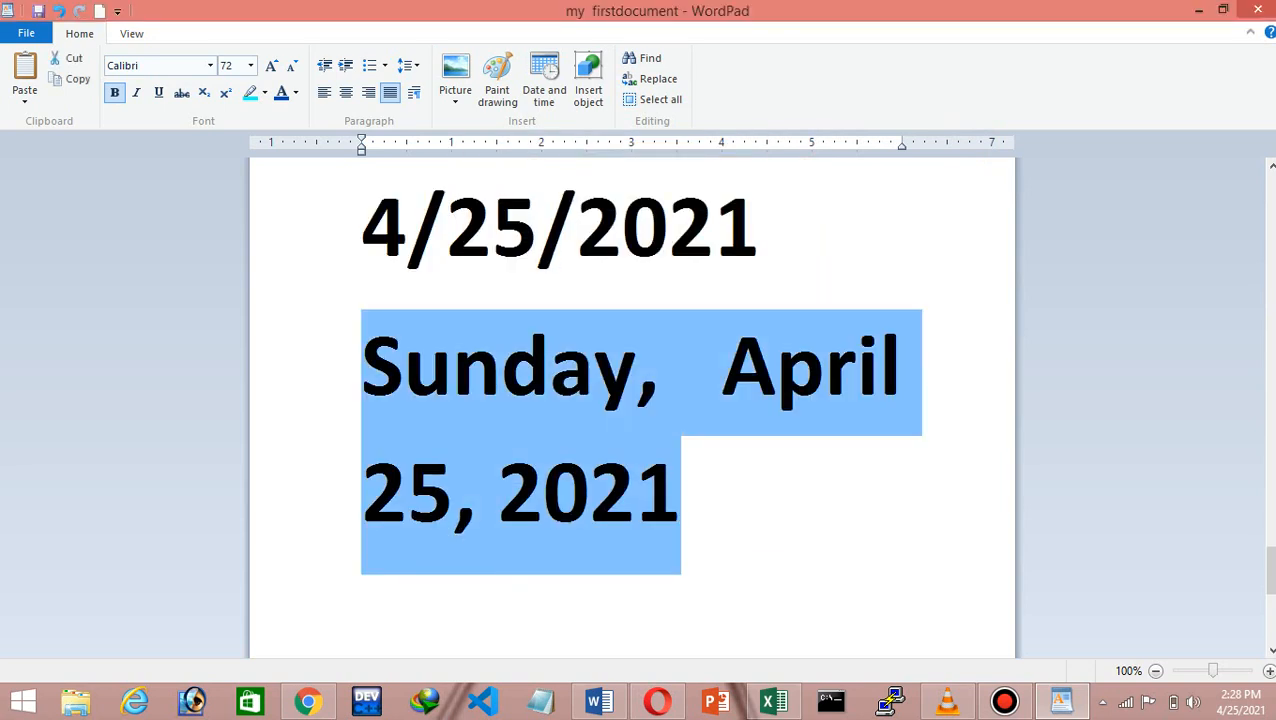
{"action": "left_click", "coordinate": [293, 66]}
{"action": "left_click", "coordinate": [293, 66]}
{"action": "left_click", "coordinate": [293, 66]}
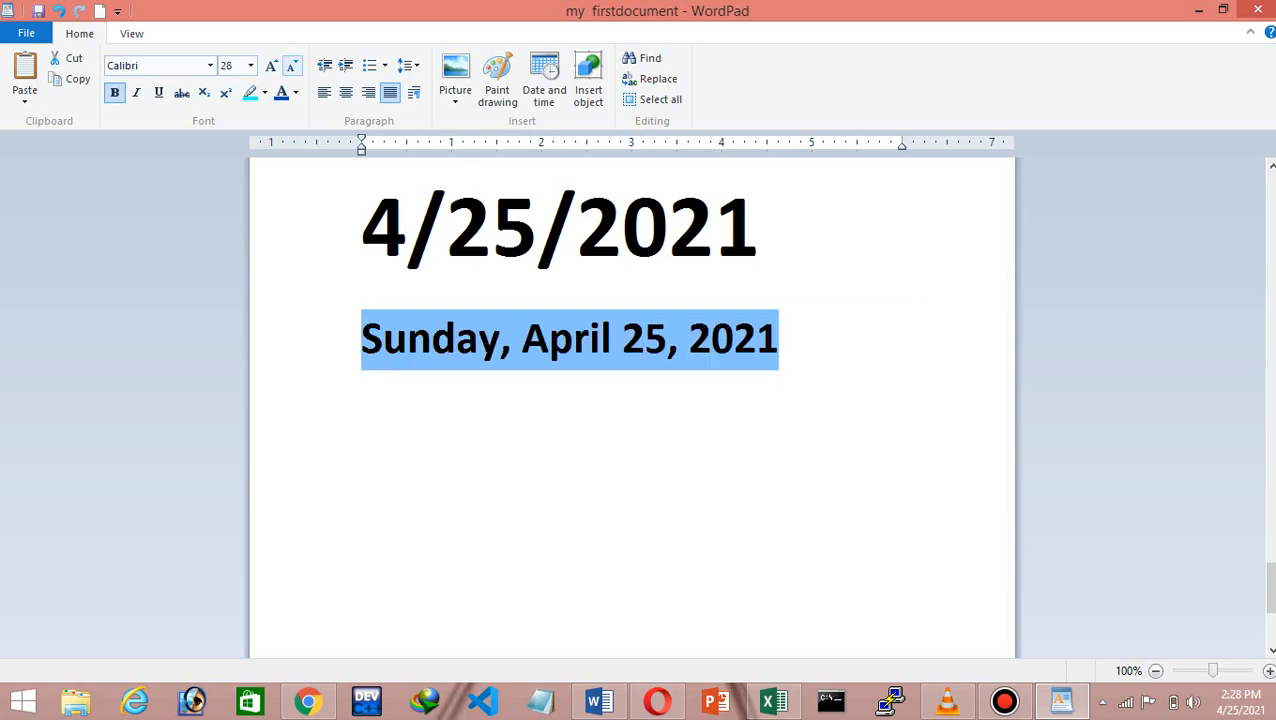
Insert the current time in the 24-hour format 14:28:22 on the line below the long date
{"action": "left_click", "coordinate": [361, 443]}
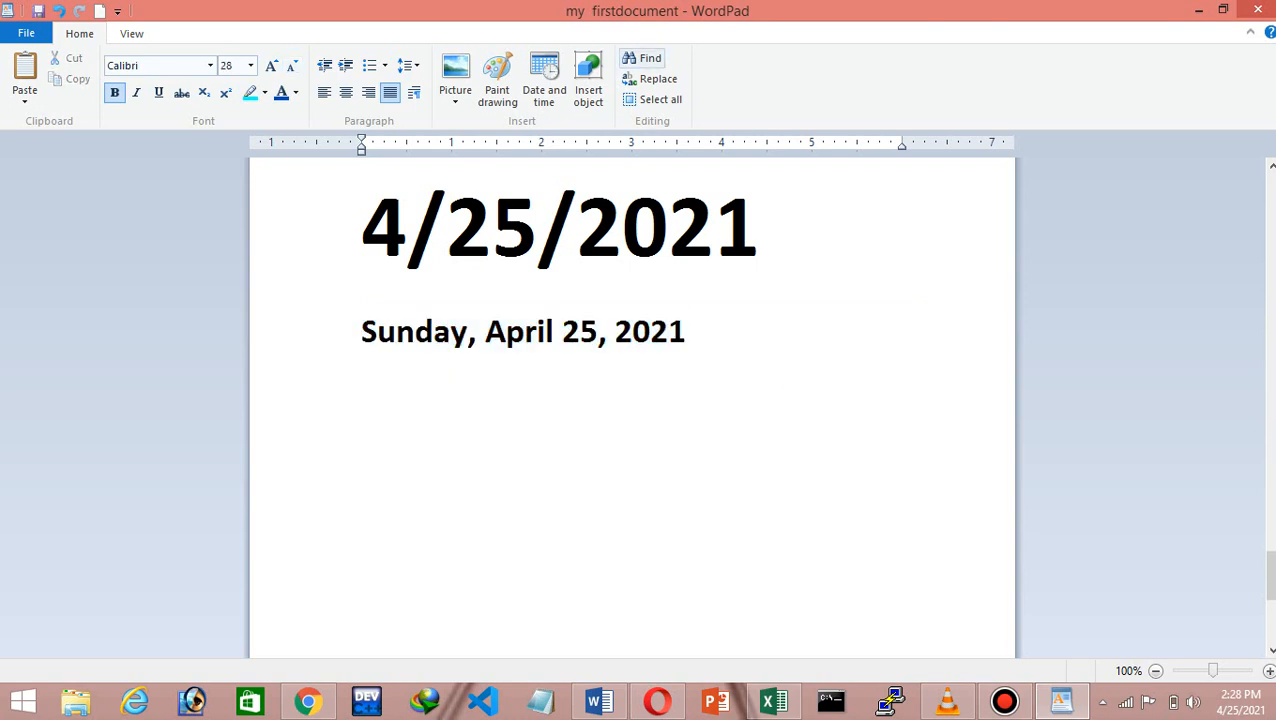
{"action": "left_click", "coordinate": [544, 82]}
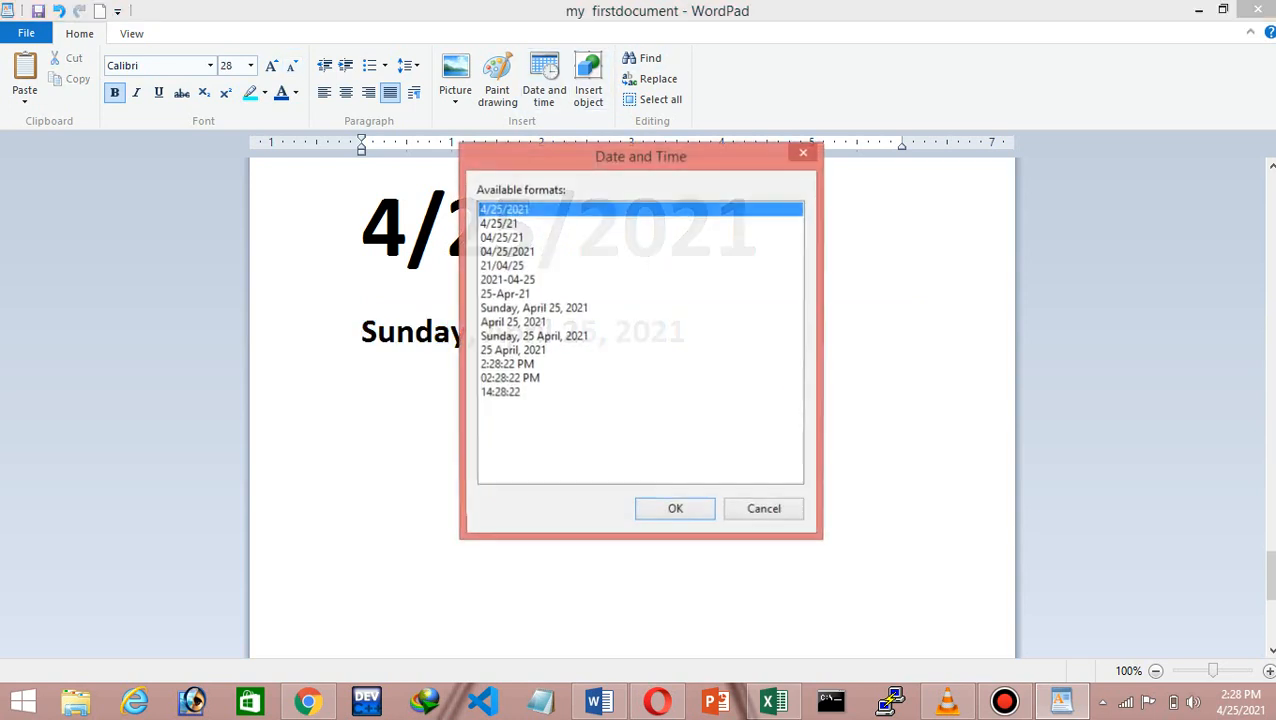
{"action": "left_click", "coordinate": [534, 308]}
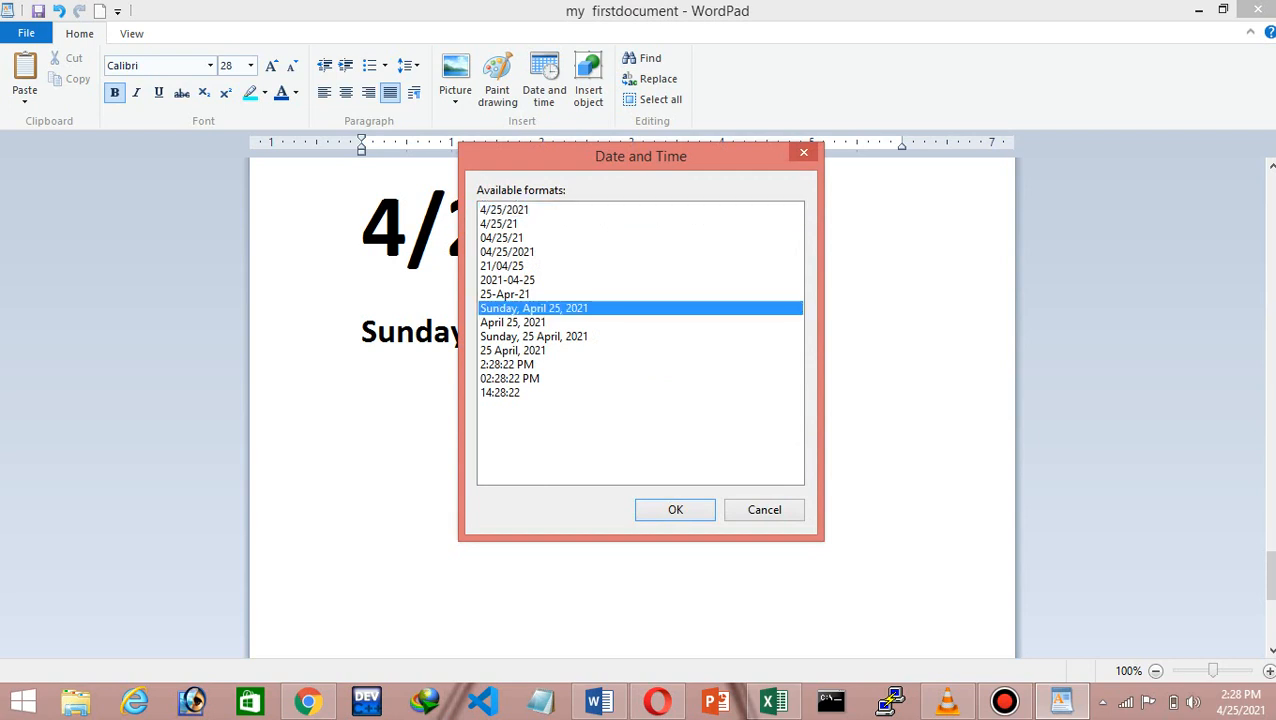
{"action": "left_click", "coordinate": [534, 337]}
{"action": "left_click", "coordinate": [510, 379]}
{"action": "left_click", "coordinate": [500, 393]}
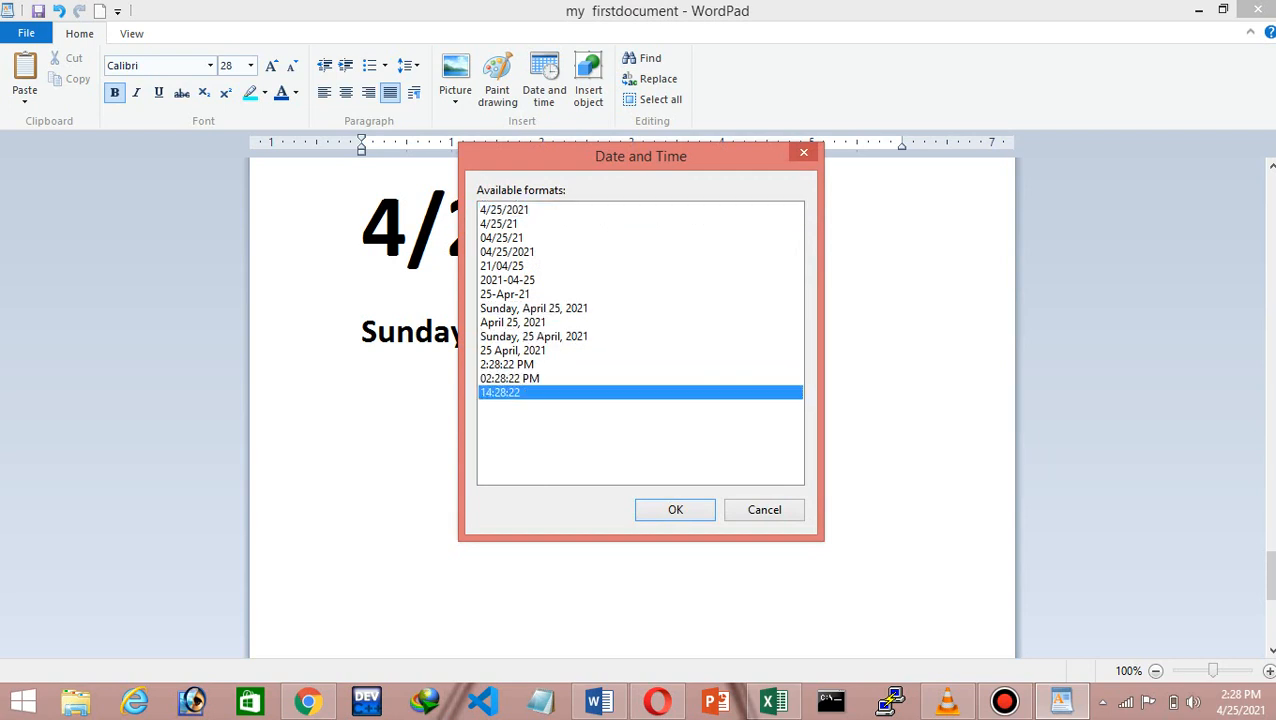
{"action": "key", "text": "Return"}
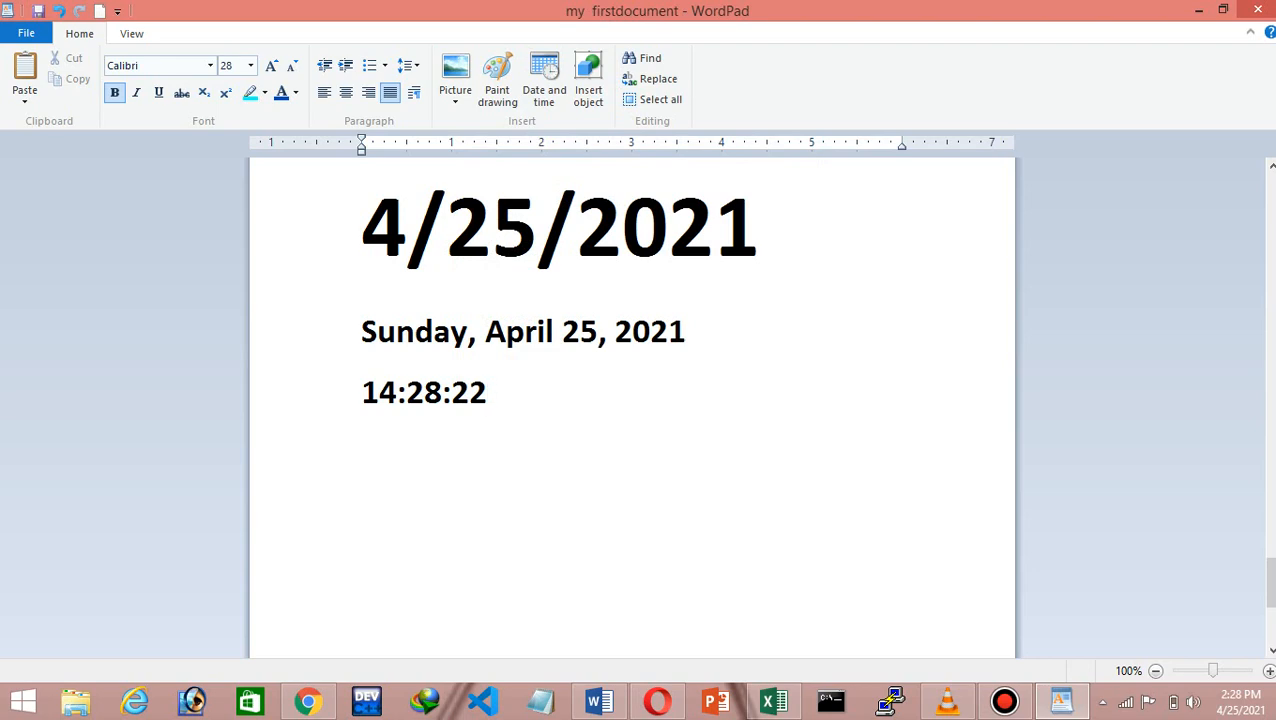
Add two blank lines after the second "welcome to saif" line, above the inserted screenshot picture
{"action": "left_click_drag", "start_coordinate": [1270, 583], "coordinate": [1270, 410]}
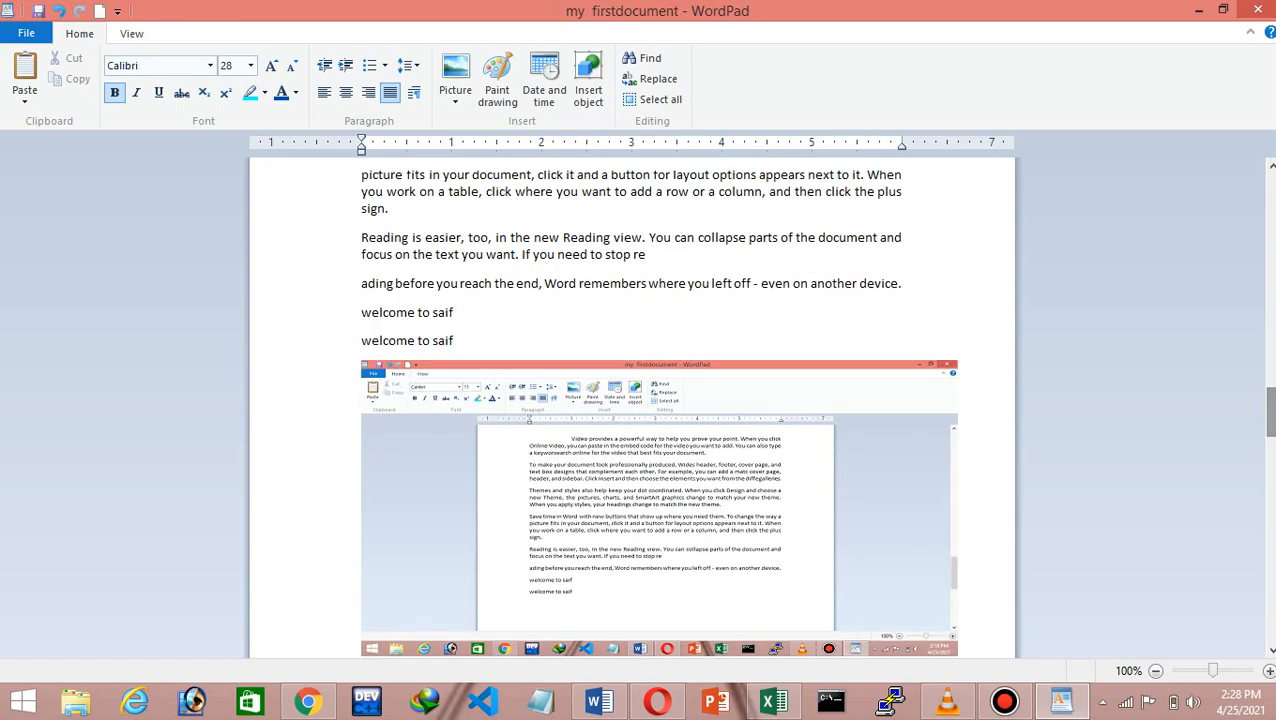
{"action": "left_click", "coordinate": [456, 340]}
{"action": "key", "text": "Return"}
{"action": "key", "text": "Return"}
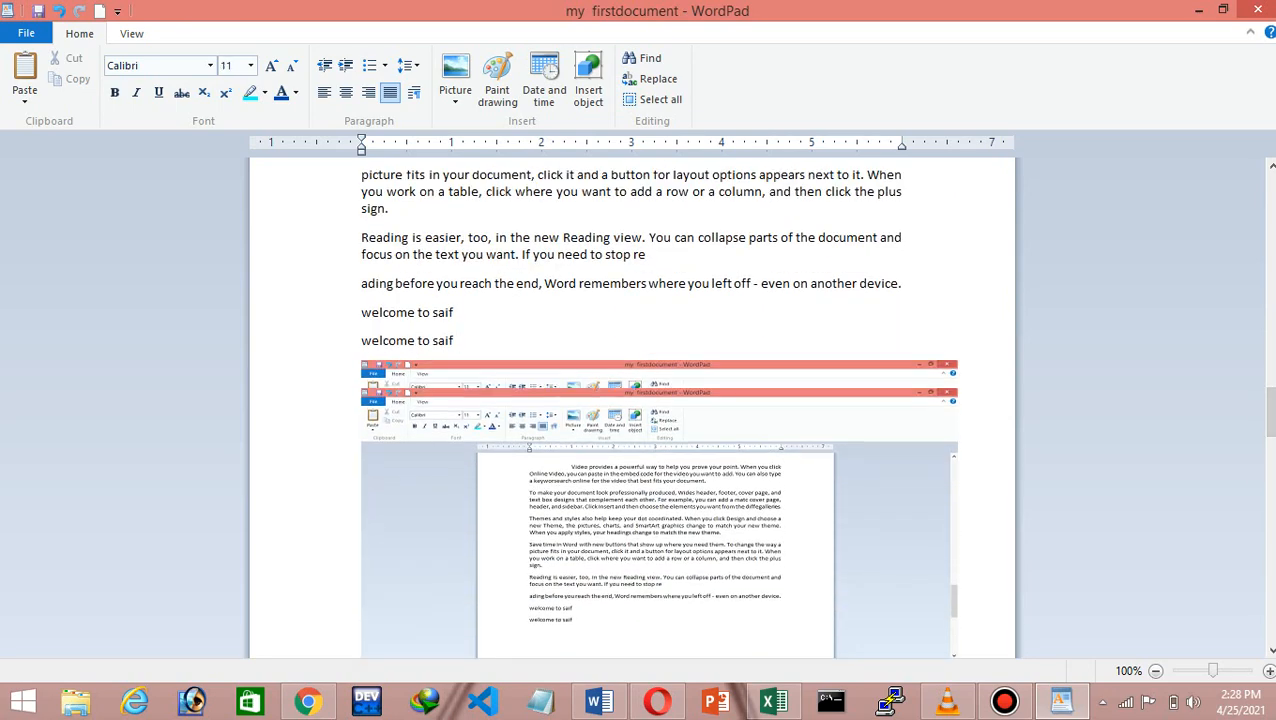
{"action": "left_click_drag", "start_coordinate": [1270, 408], "coordinate": [1270, 383]}
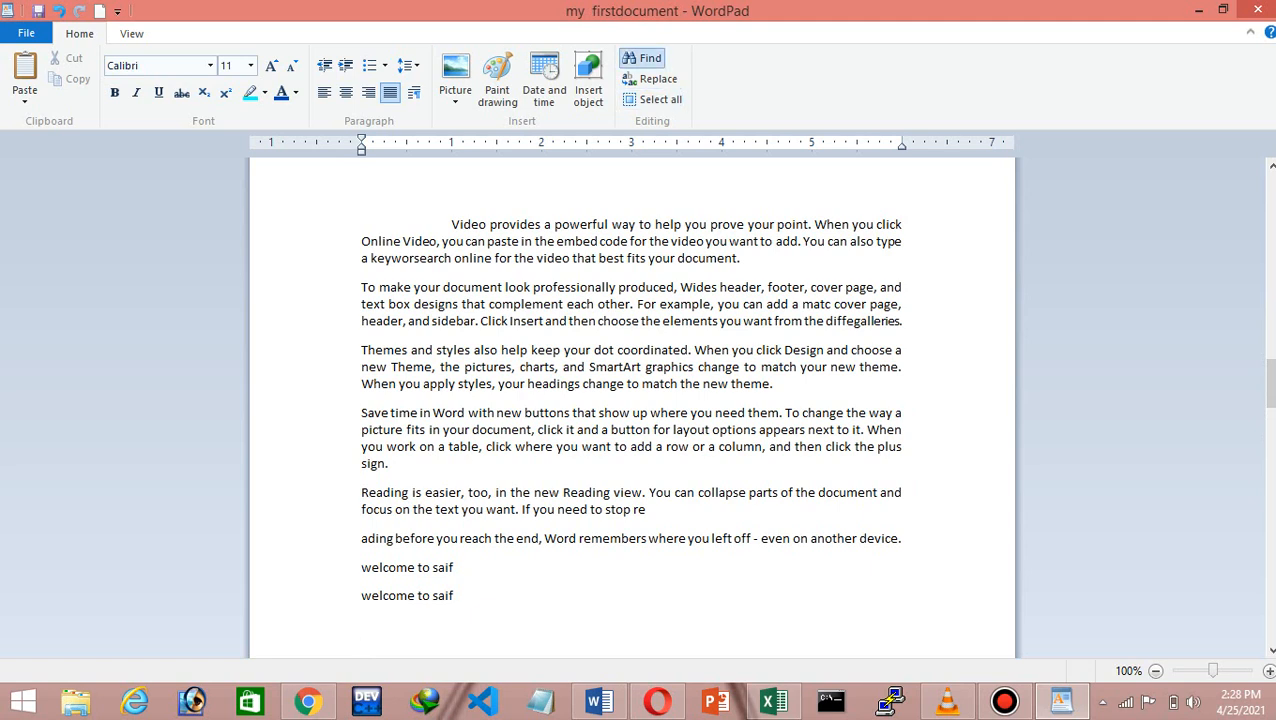
{"action": "left_click", "coordinate": [645, 58]}
{"action": "left_click_drag", "start_coordinate": [215, 284], "coordinate": [189, 308]}
{"action": "key", "text": "Escape"}
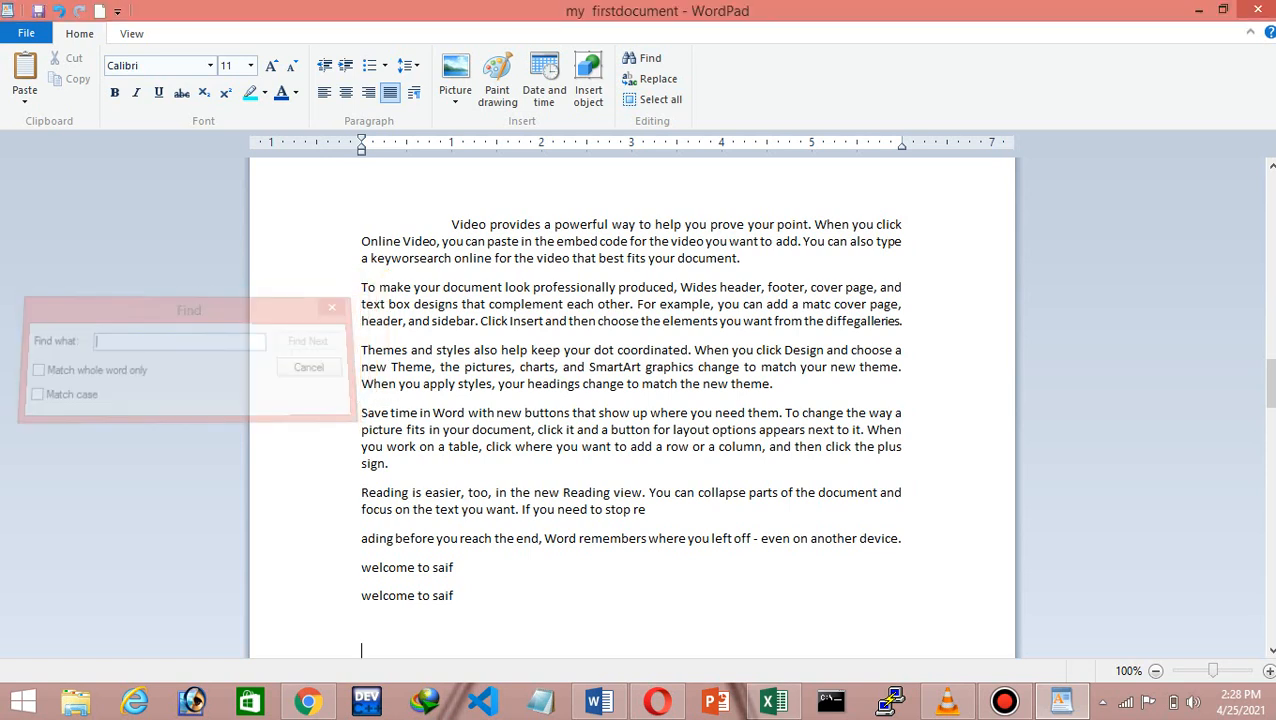
{"action": "key", "text": "ctrl+f"}
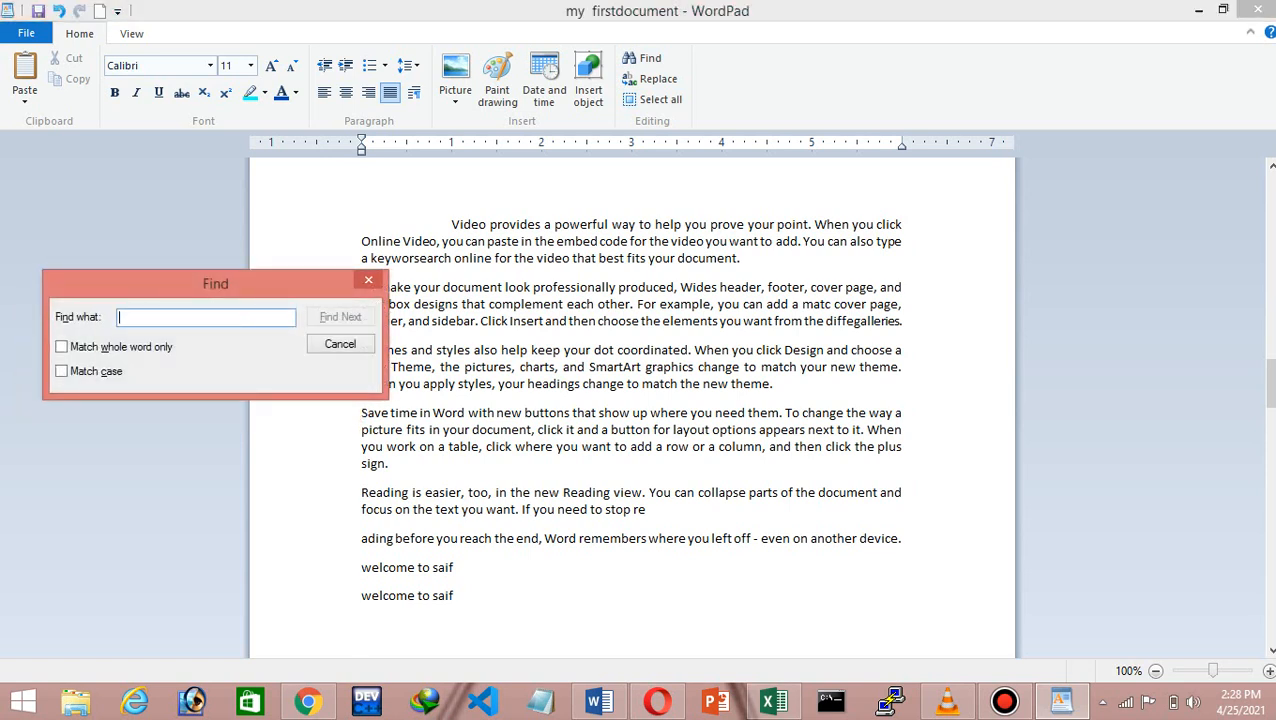
{"action": "left_click_drag", "start_coordinate": [215, 284], "coordinate": [245, 286]}
{"action": "key", "text": "Escape"}
Add the bullet "ctrl + f = find" to the shortcut list below "ctrl + y = redo"
{"action": "scroll", "coordinate": [632, 400], "scroll_direction": "up", "scroll_amount": 15}
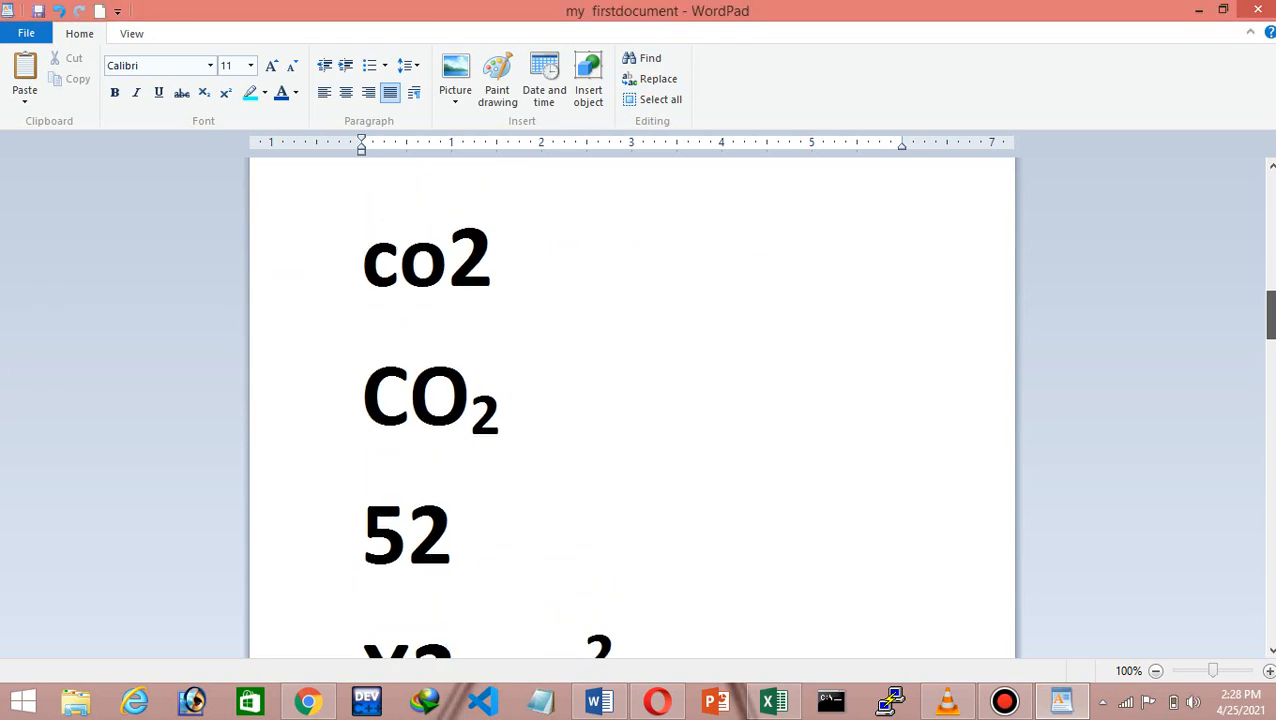
{"action": "left_click_drag", "start_coordinate": [1271, 258], "coordinate": [1271, 279]}
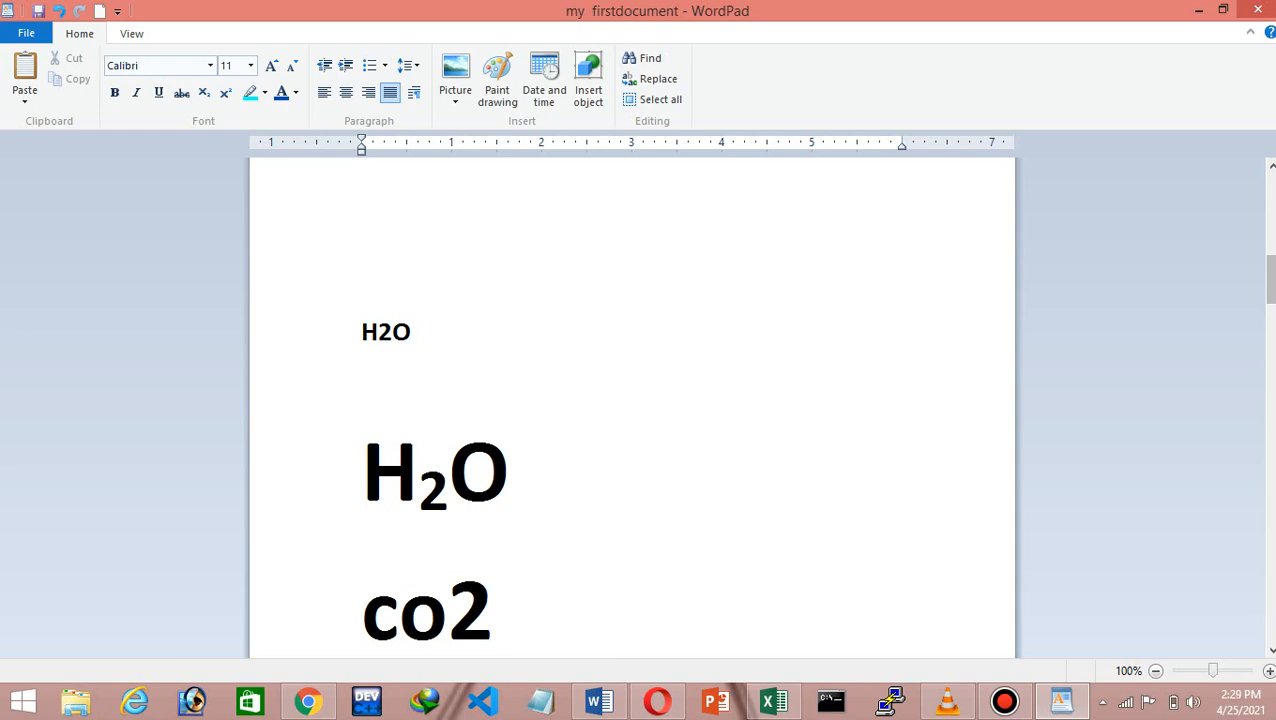
{"action": "double_click", "coordinate": [386, 333]}
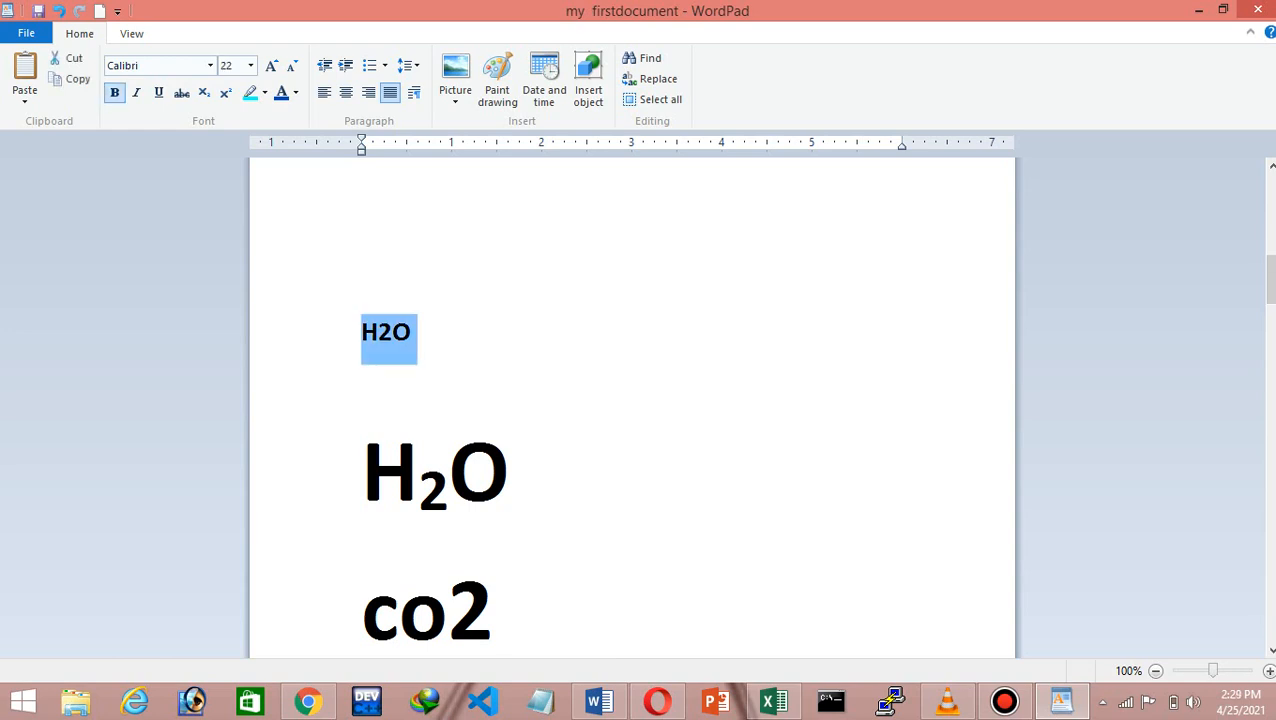
{"action": "left_click_drag", "start_coordinate": [1271, 279], "coordinate": [1271, 251]}
{"action": "left_click", "coordinate": [566, 258]}
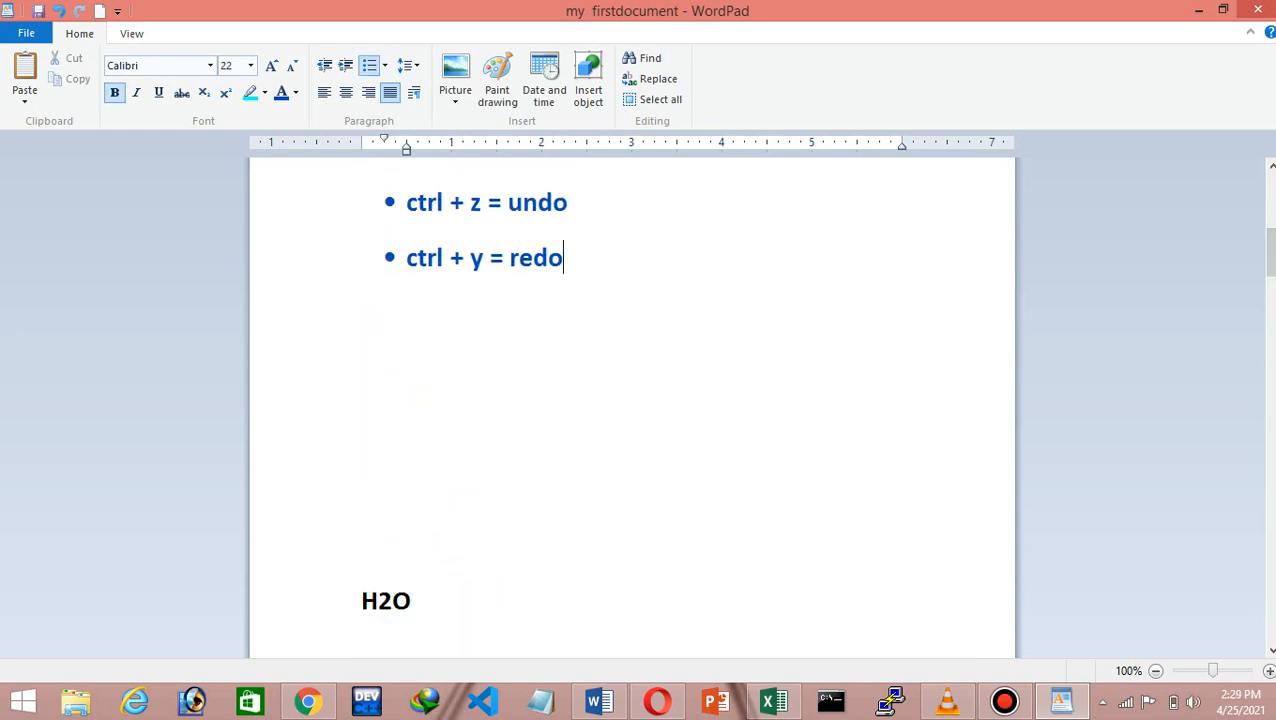
{"action": "key", "text": "Return"}
{"action": "type", "text": "ct"}
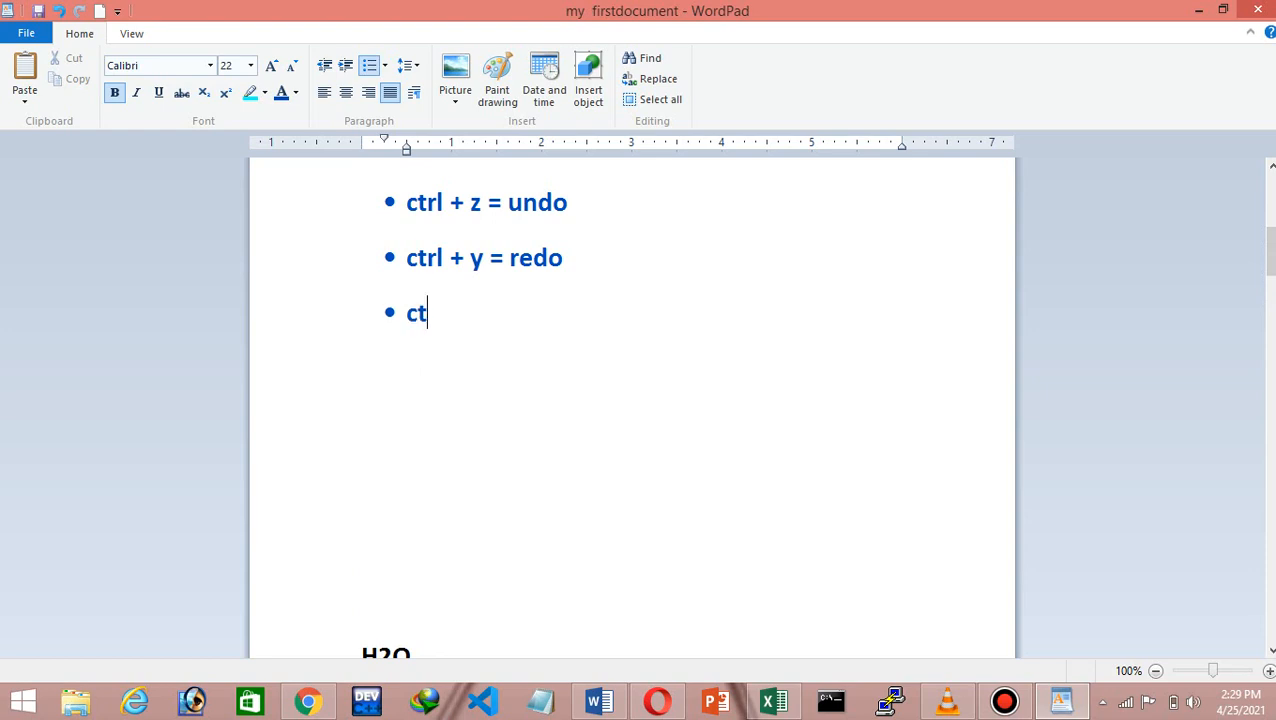
{"action": "type", "text": "rl + f  = f"}
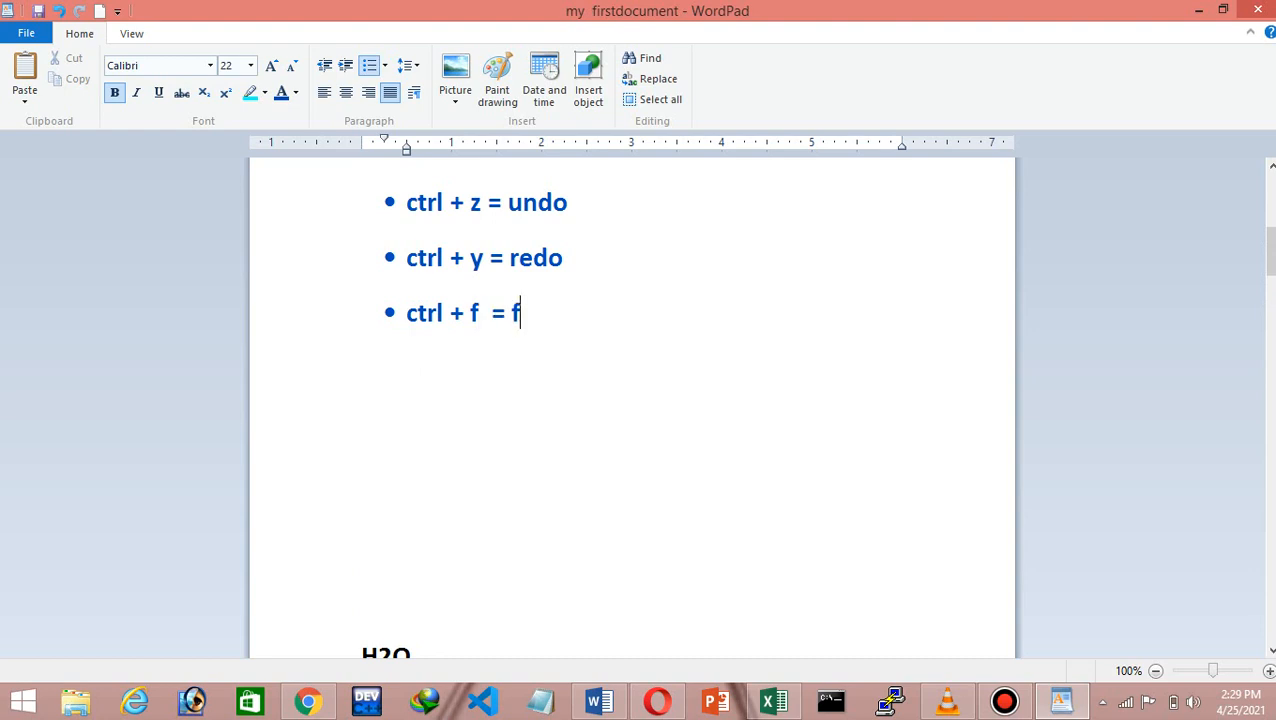
{"action": "type", "text": "ind"}
Search the document for the word "online" and step through its occurrences until the whole document has been searched
{"action": "left_click_drag", "start_coordinate": [1270, 251], "coordinate": [1270, 387]}
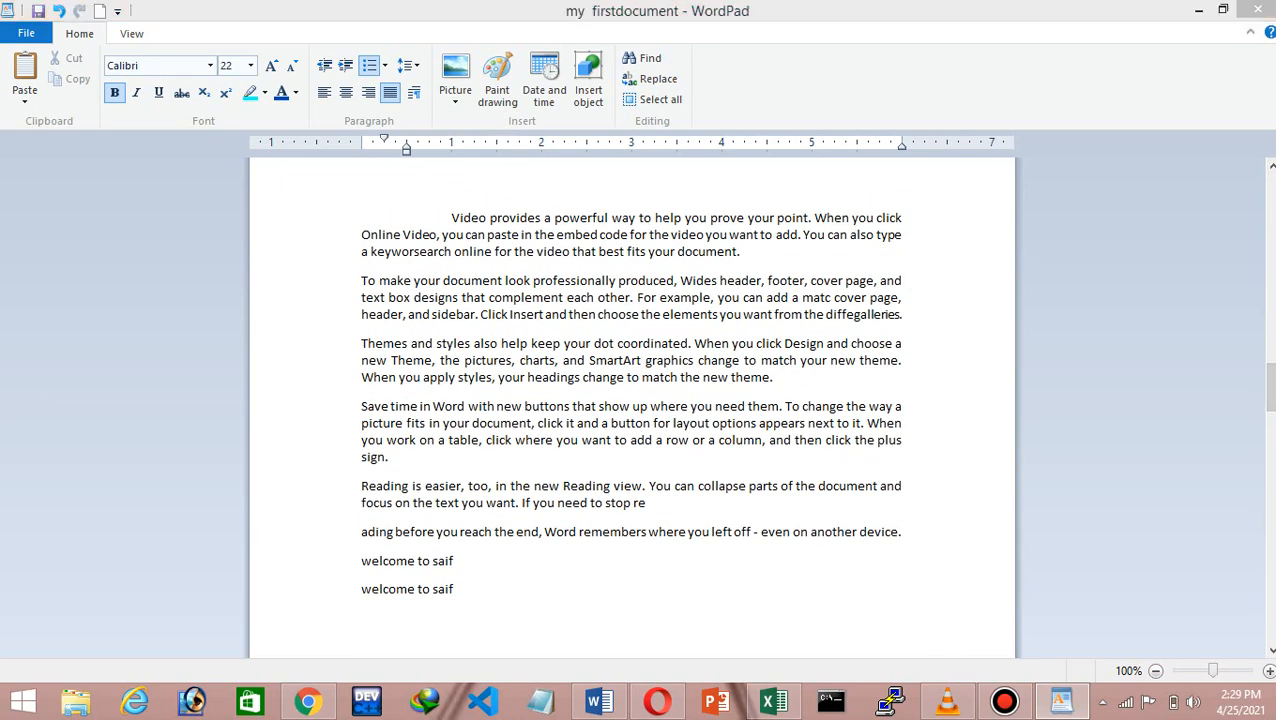
{"action": "key", "text": "ctrl+f"}
{"action": "type", "text": "o"}
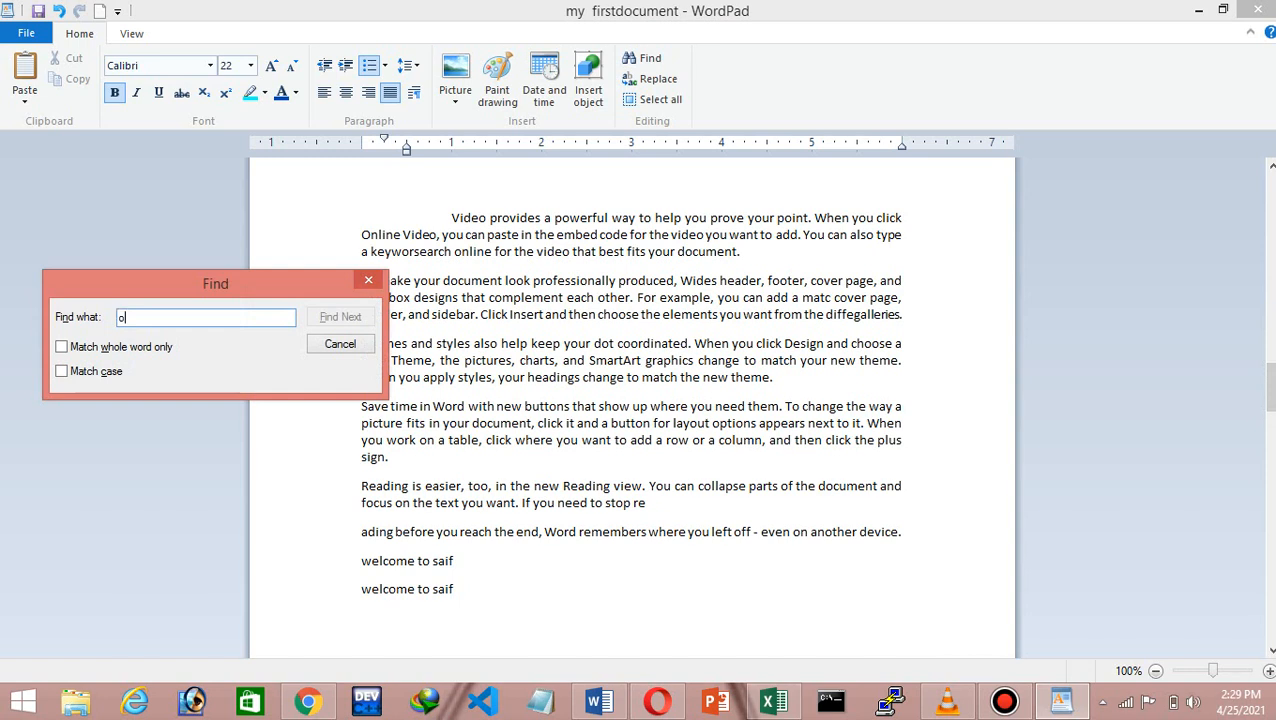
{"action": "type", "text": "nline"}
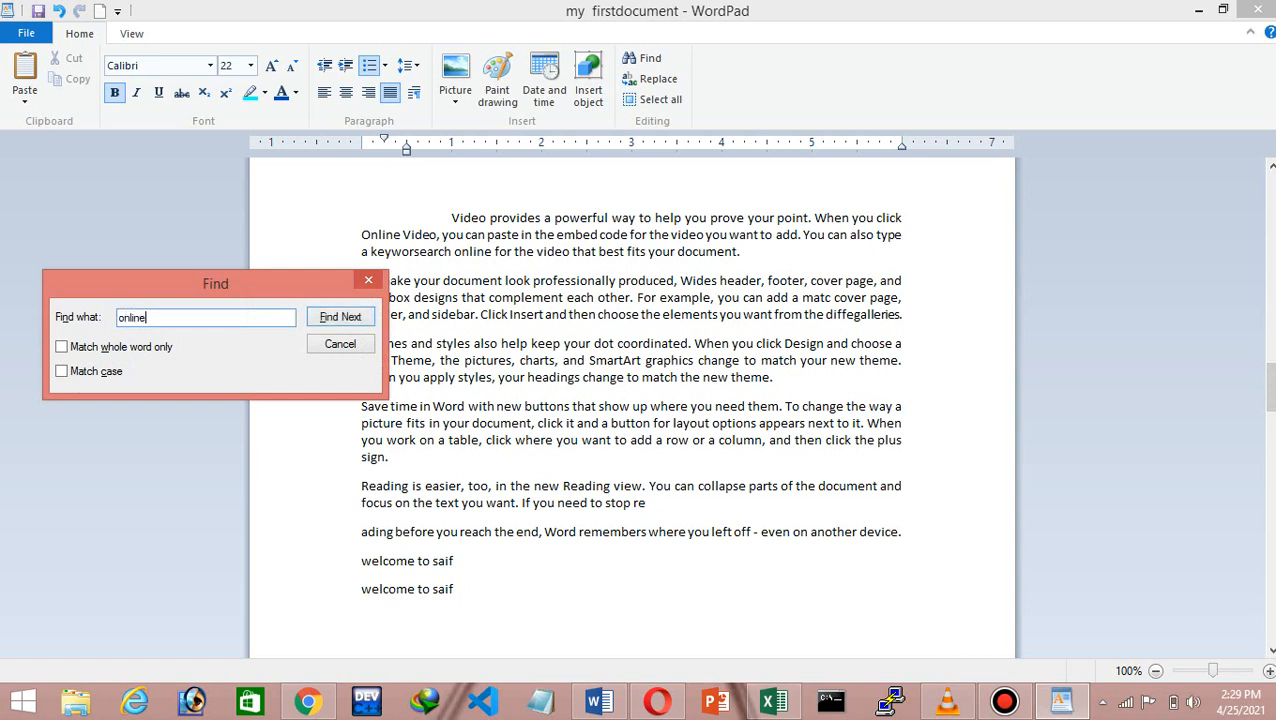
{"action": "key", "text": "Return"}
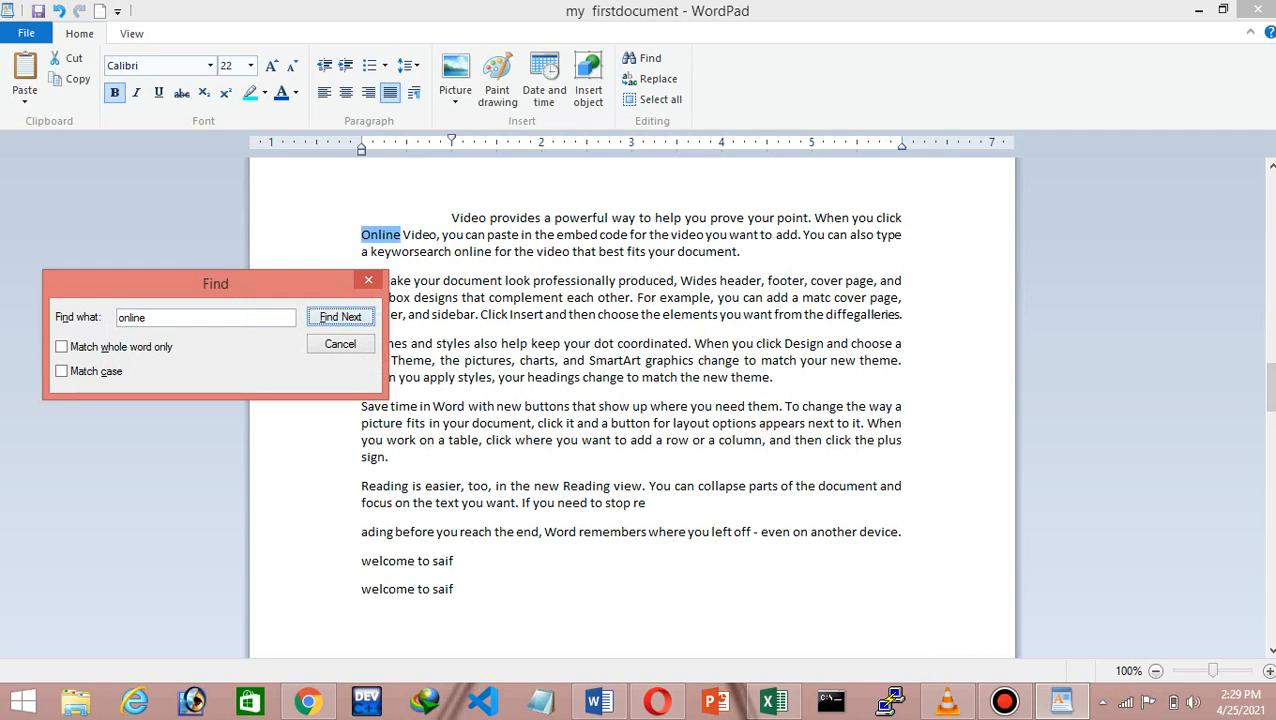
{"action": "key", "text": "Return"}
{"action": "key", "text": "Return"}
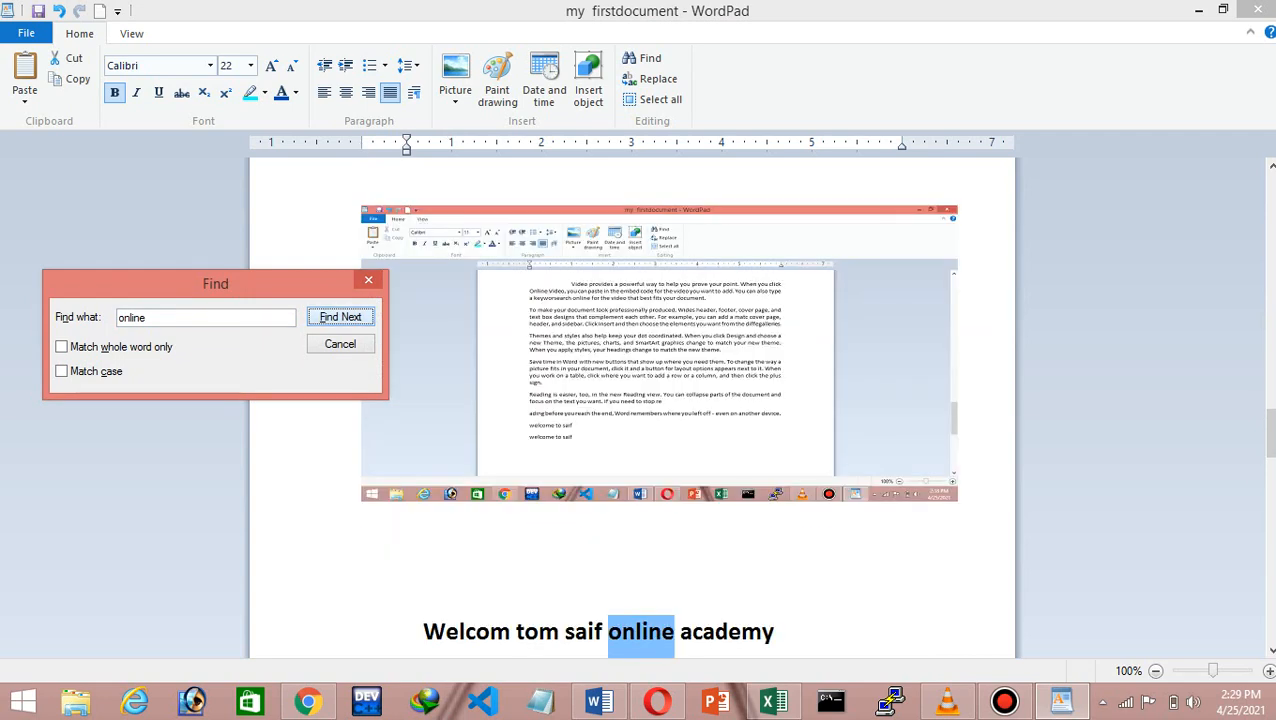
{"action": "key", "text": "Return"}
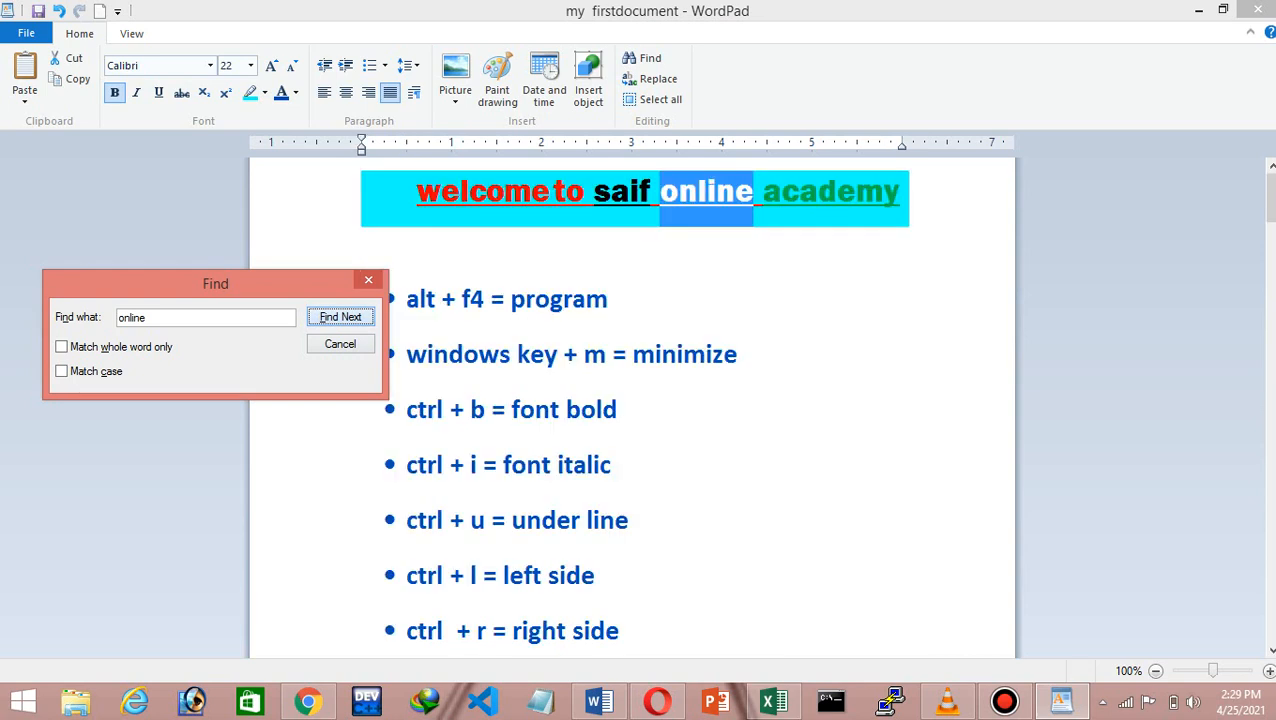
{"action": "key", "text": "Return"}
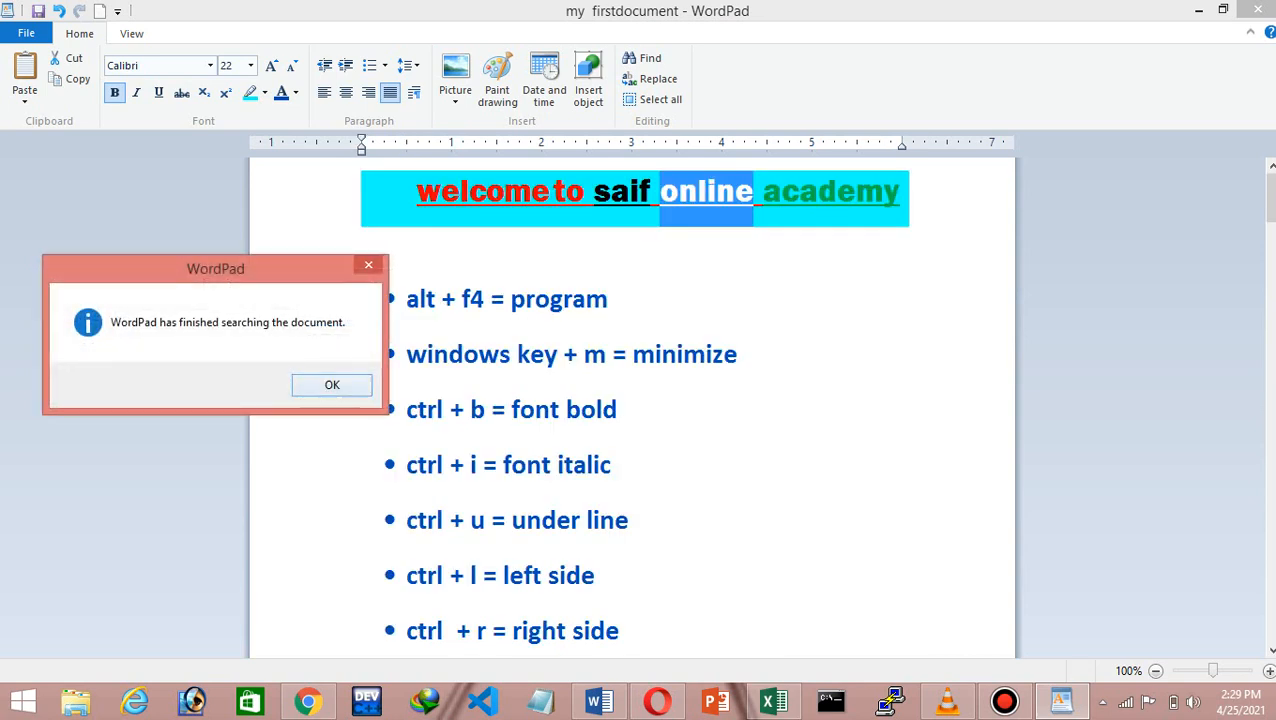
{"action": "key", "text": "Return"}
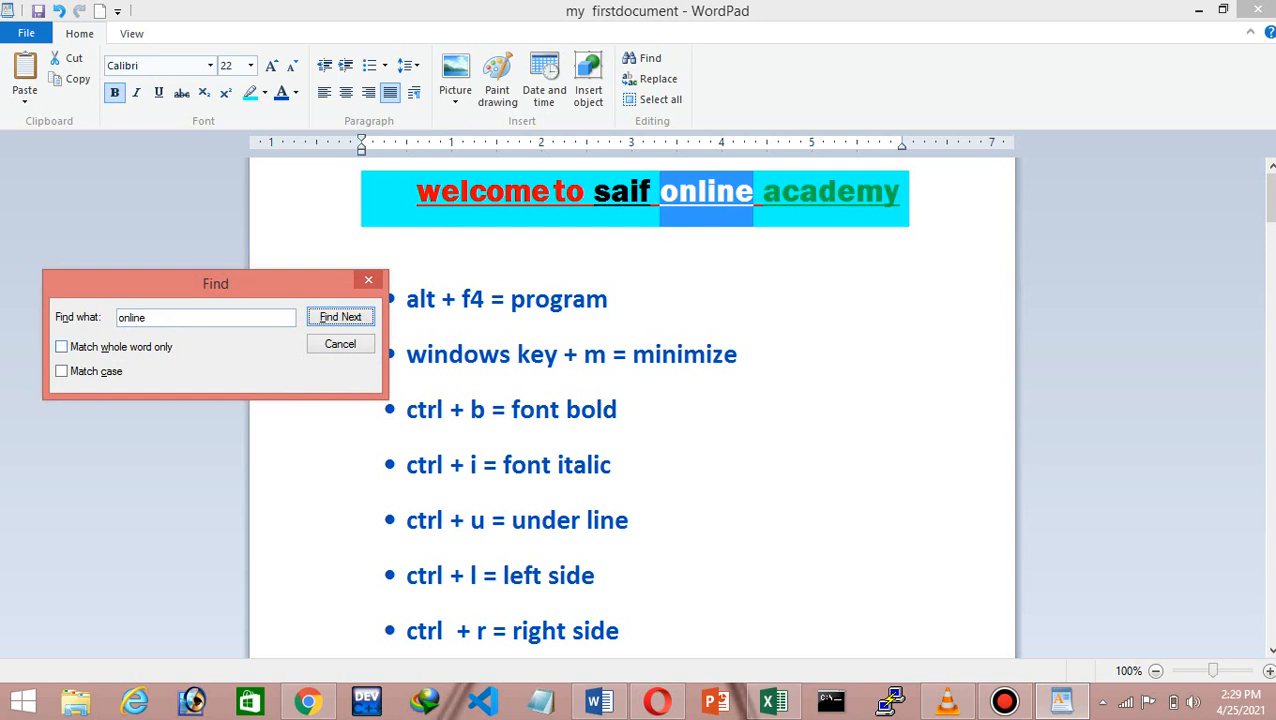
Try the whole-word option in the Find dialog, then leave only case matching turned on
{"action": "key", "text": "alt+w"}
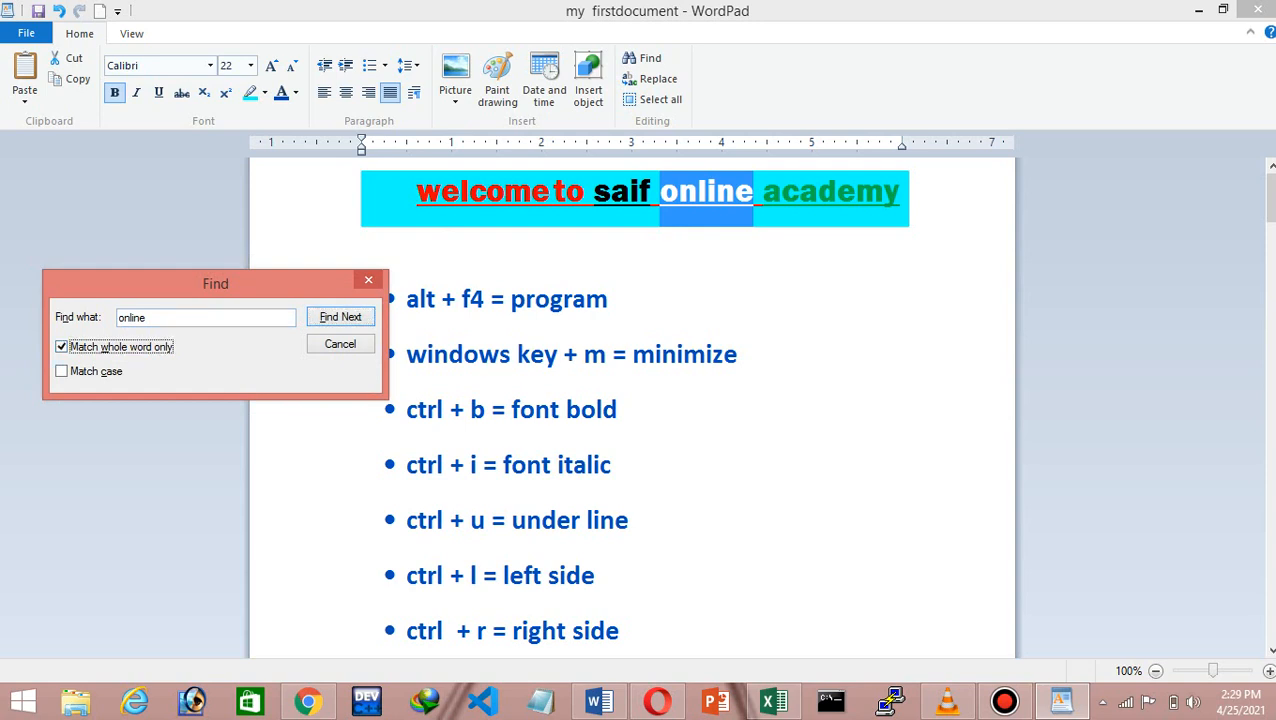
{"action": "key", "text": "alt+c"}
{"action": "key", "text": "alt+w"}
Search the document for "Online" with case matching on until the whole document has been searched
{"action": "left_click", "coordinate": [148, 318]}
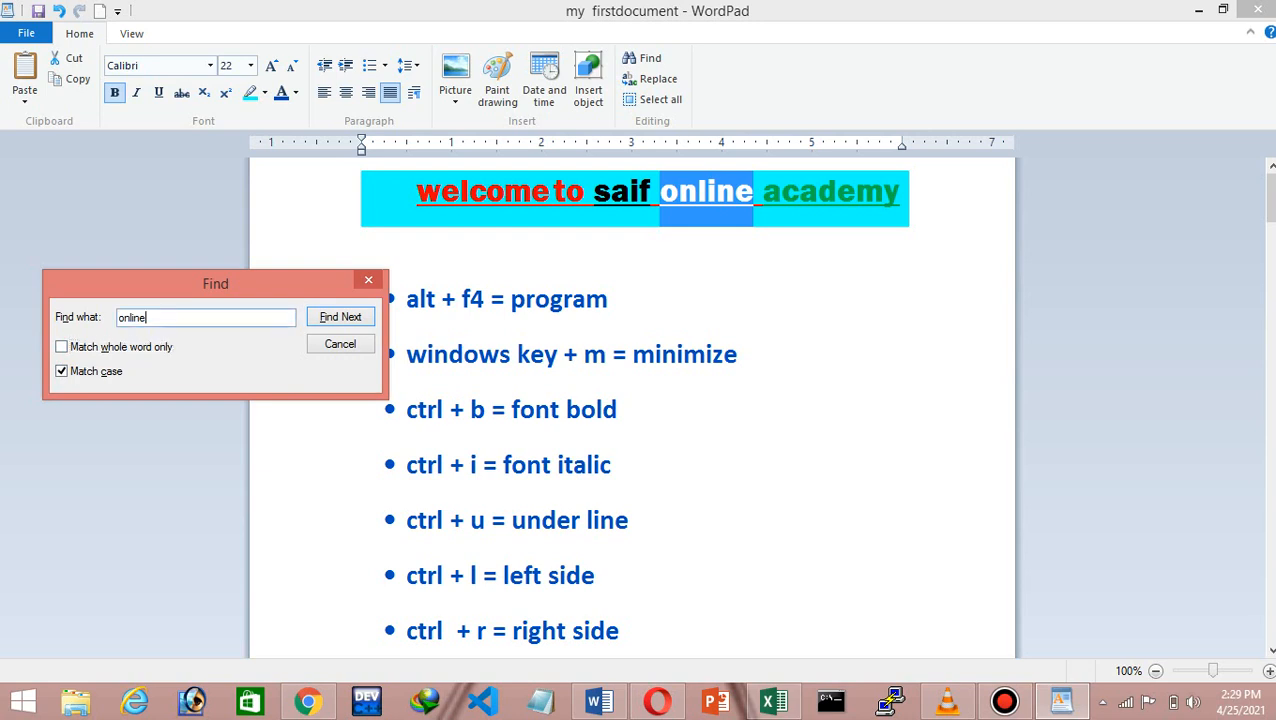
{"action": "key", "text": "BackSpace"}
{"action": "key", "text": "BackSpace"}
{"action": "key", "text": "BackSpace"}
{"action": "key", "text": "BackSpace"}
{"action": "key", "text": "BackSpace"}
{"action": "key", "text": "BackSpace"}
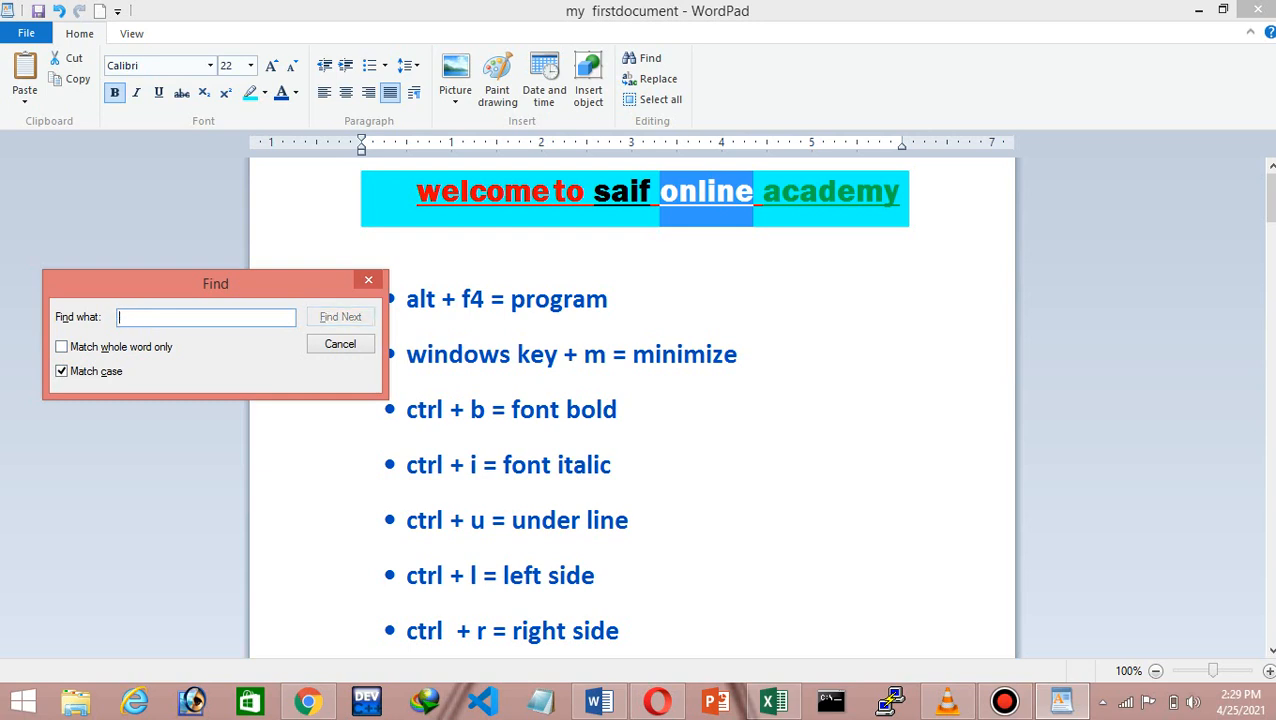
{"action": "type", "text": "o"}
{"action": "key", "text": "BackSpace"}
{"action": "type", "text": "On"}
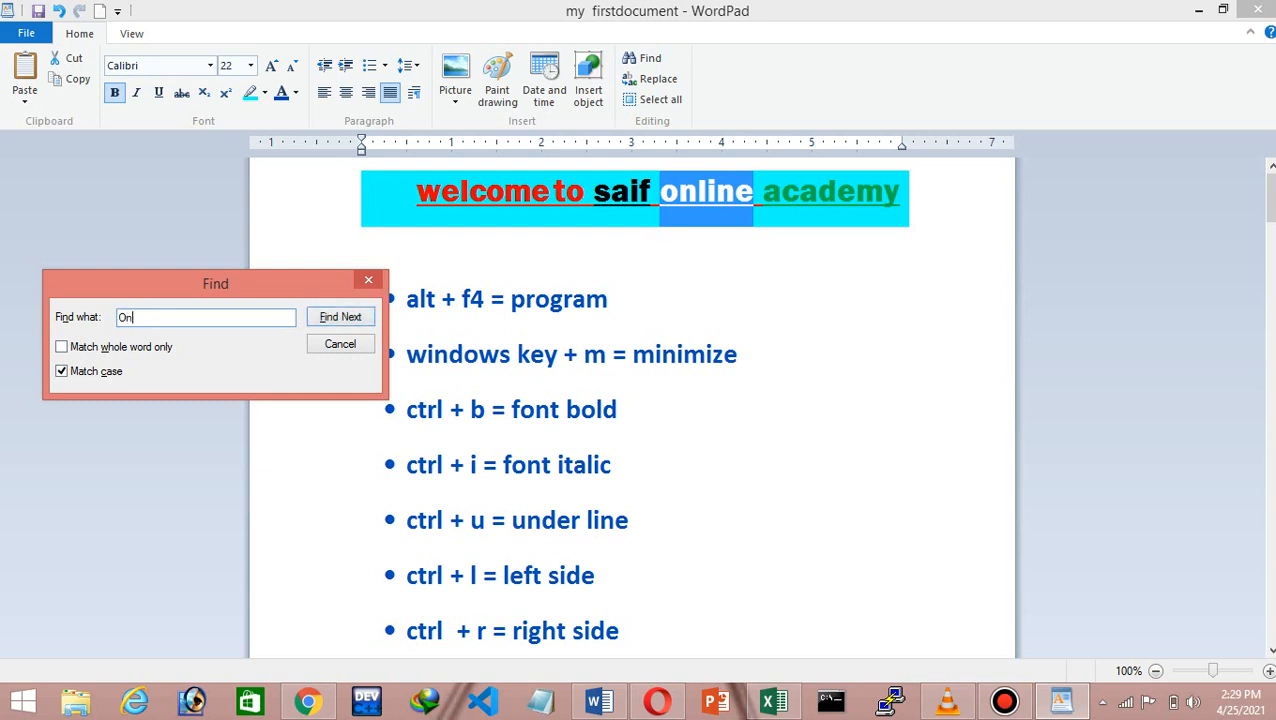
{"action": "type", "text": "line"}
{"action": "key", "text": "Return"}
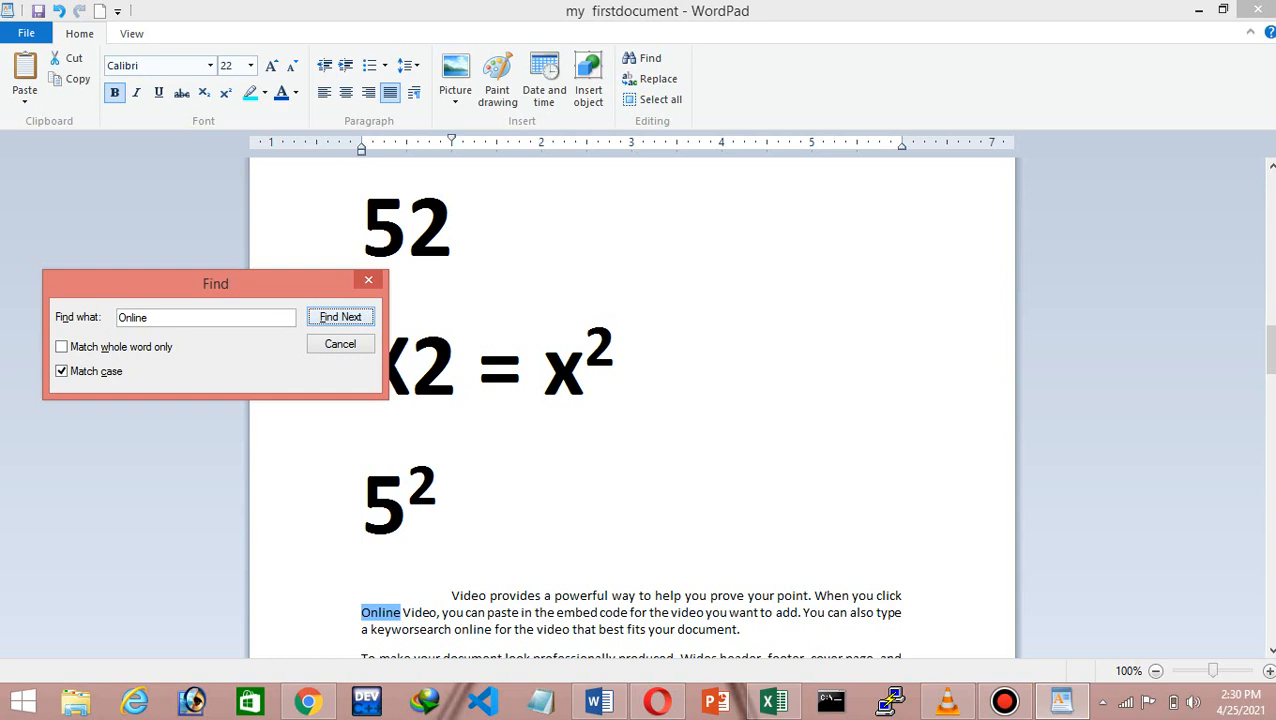
{"action": "key", "text": "Return"}
{"action": "key", "text": "Return"}
Switch the search from case matching to whole words only and find the next two occurrences of "Online"
{"action": "key", "text": "alt+c"}
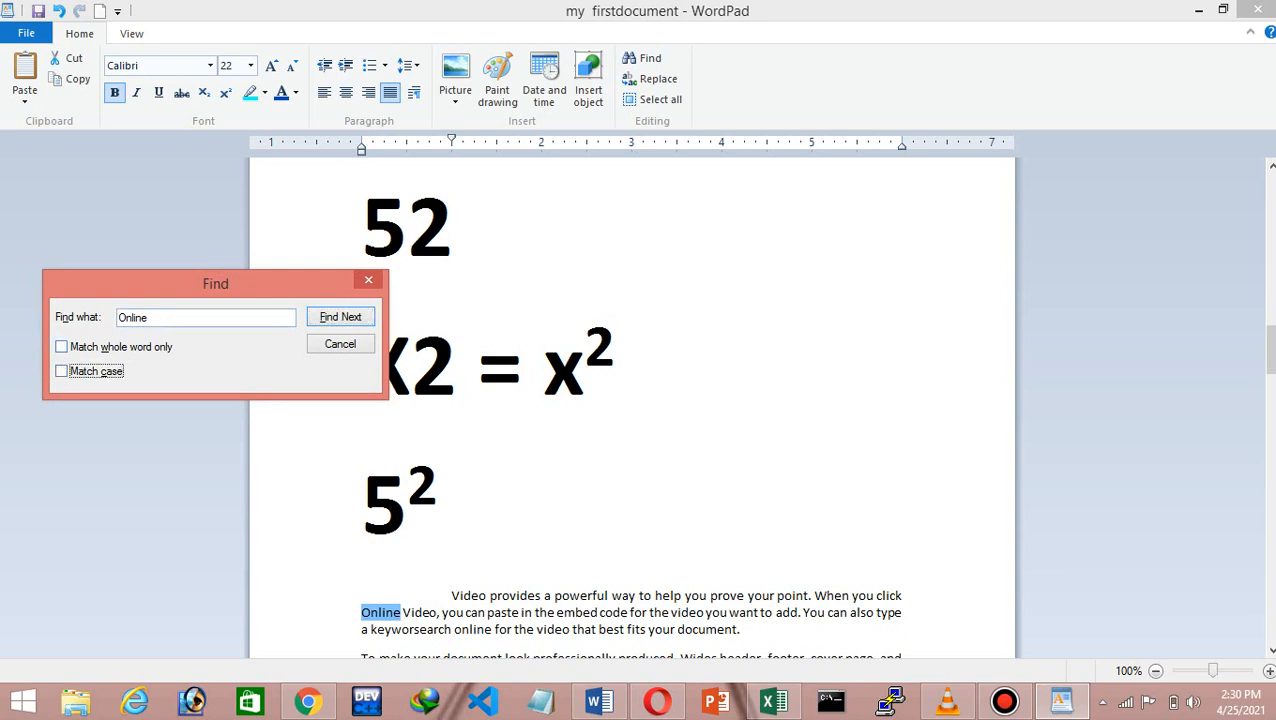
{"action": "key", "text": "alt+w"}
{"action": "key", "text": "alt+f"}
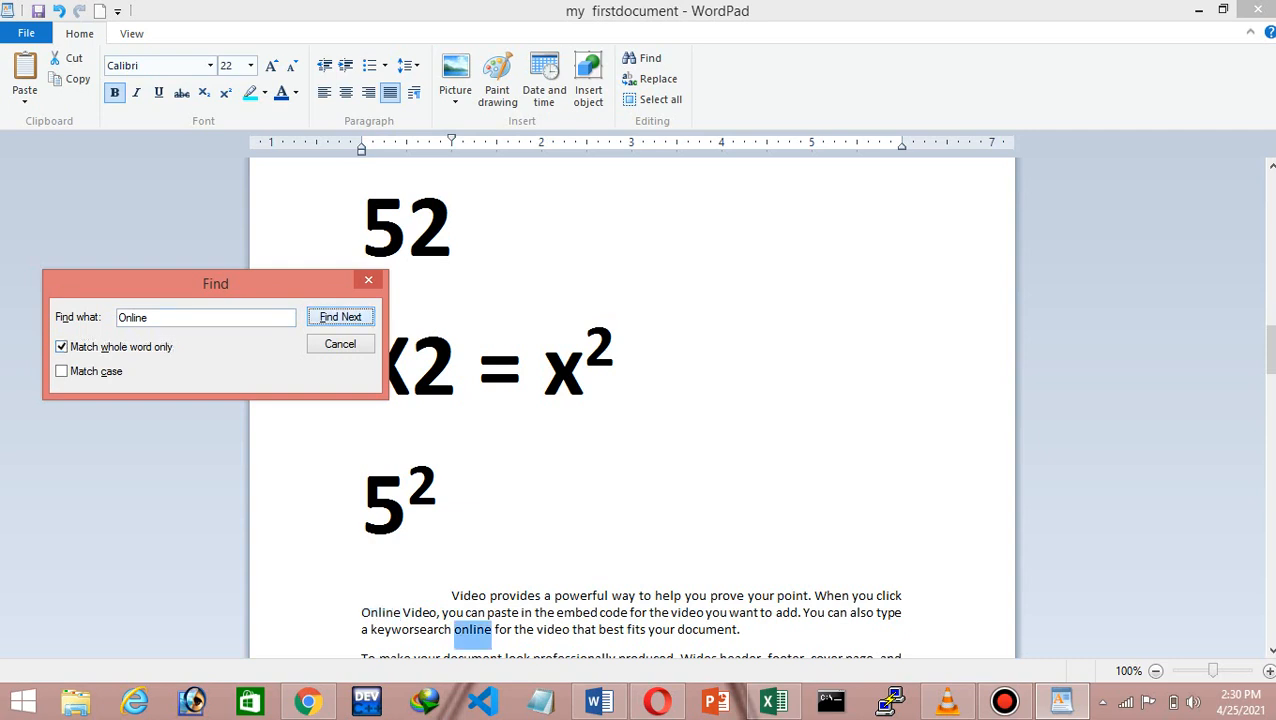
{"action": "key", "text": "alt+f"}
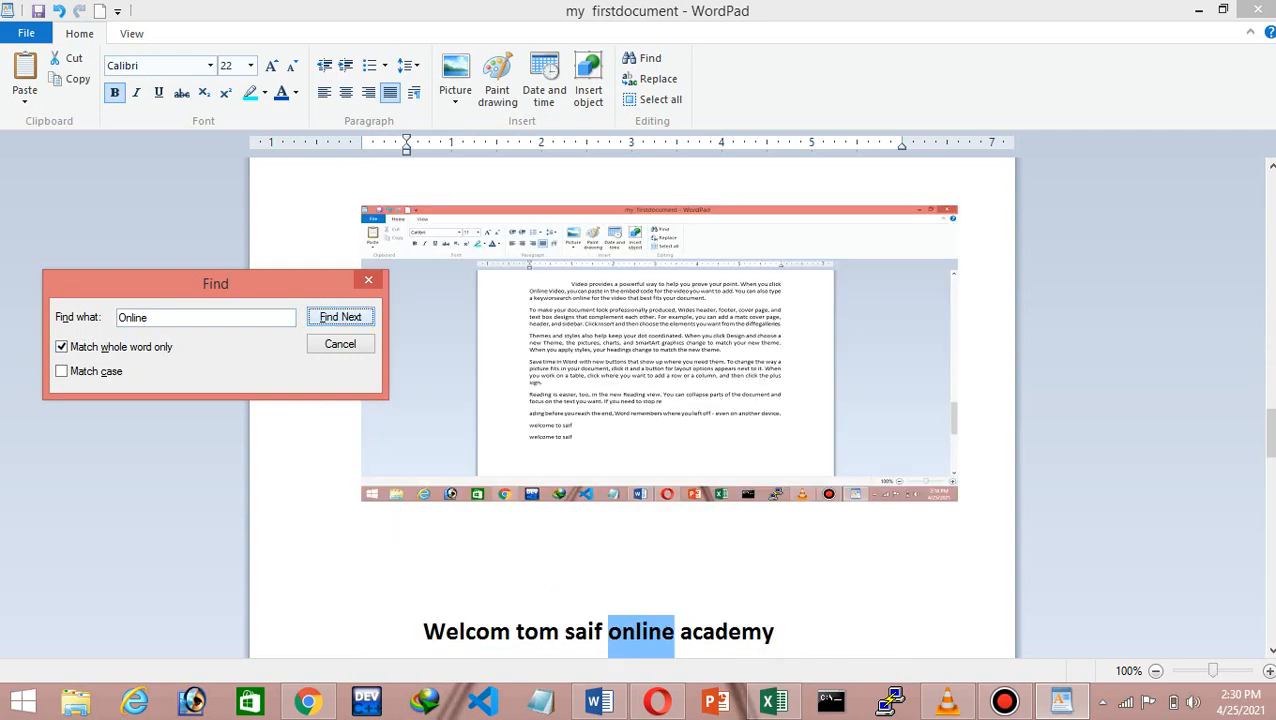
Change the search text to "ONLINE" and search for it as a whole word until the document's search is finished
{"action": "left_click", "coordinate": [150, 317]}
{"action": "key", "text": "BackSpace"}
{"action": "key", "text": "BackSpace"}
{"action": "key", "text": "BackSpace"}
{"action": "key", "text": "BackSpace"}
{"action": "key", "text": "BackSpace"}
{"action": "key", "text": "Caps_Lock"}
{"action": "type", "text": "NLINRE"}
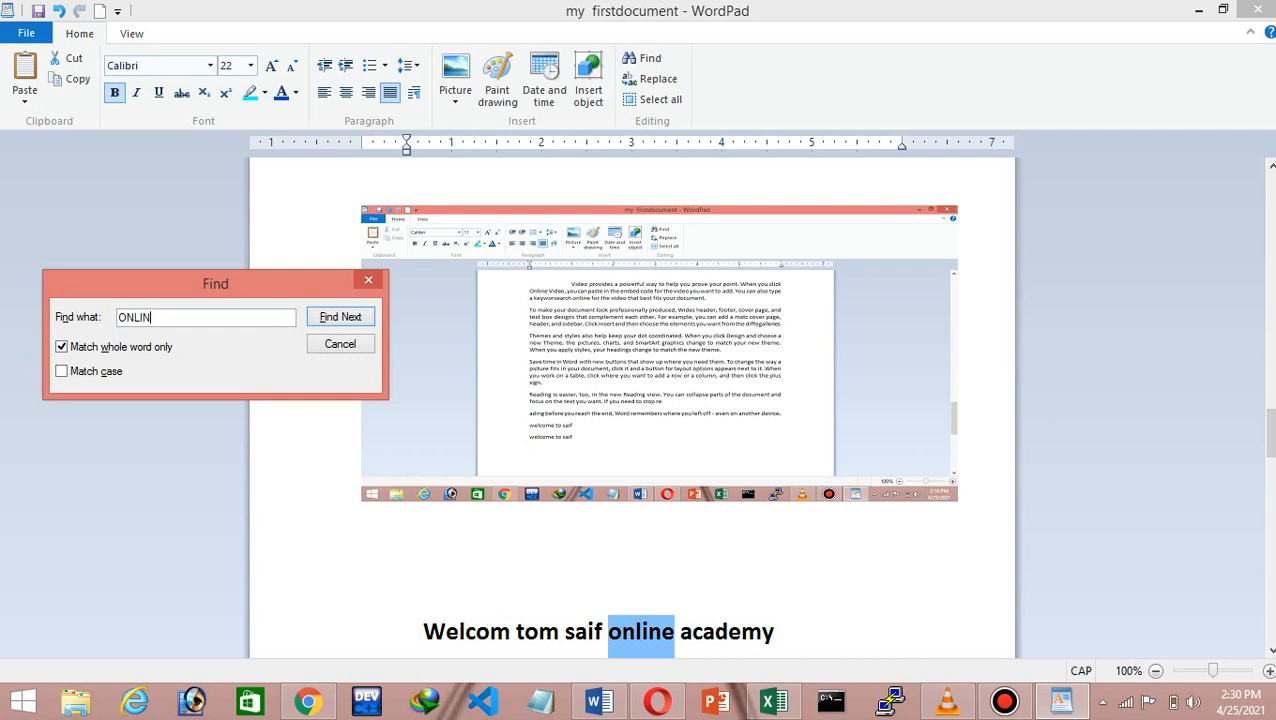
{"action": "key", "text": "BackSpace"}
{"action": "key", "text": "BackSpace"}
{"action": "key", "text": "BackSpace"}
{"action": "type", "text": "NE"}
{"action": "key", "text": "Return"}
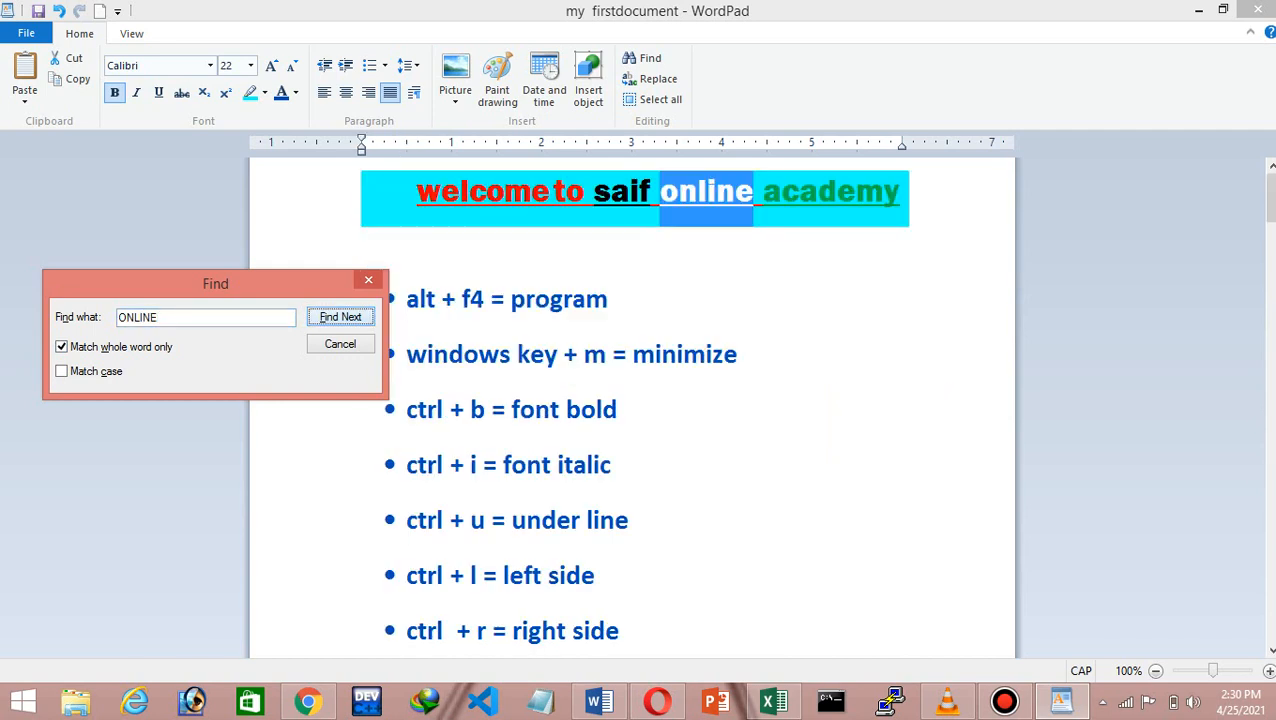
{"action": "key", "text": "Return"}
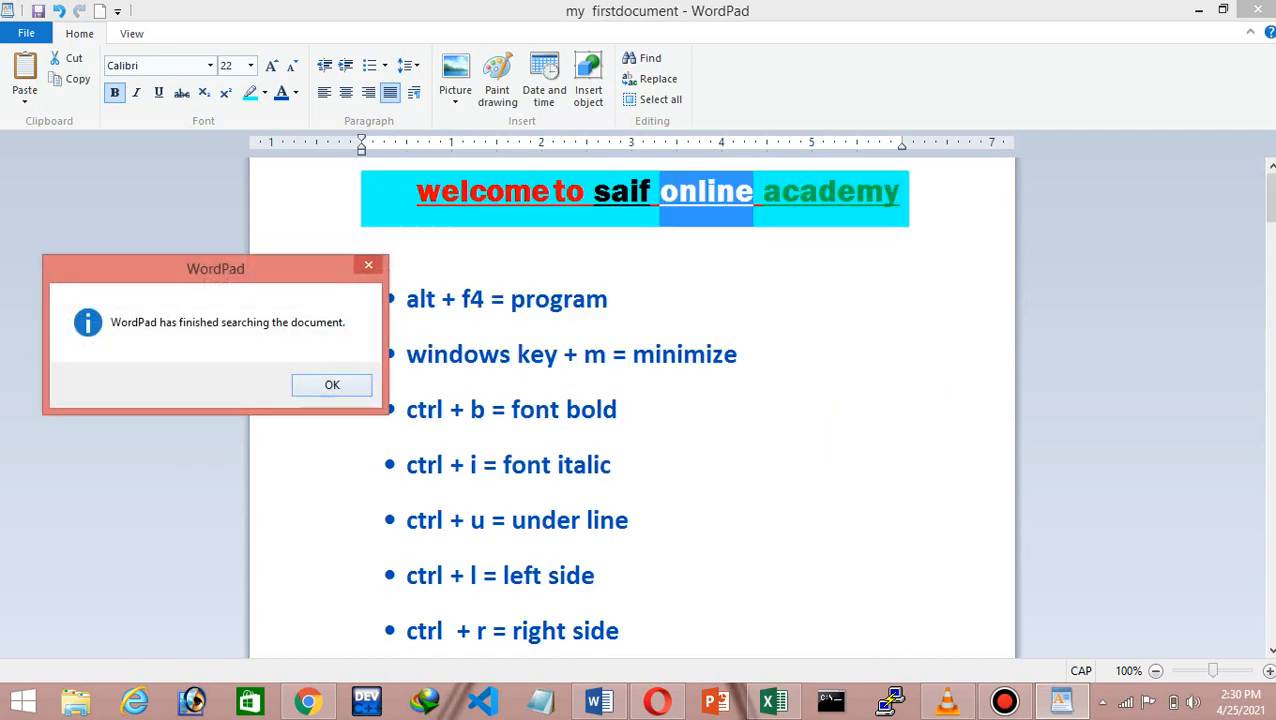
{"action": "key", "text": "Return"}
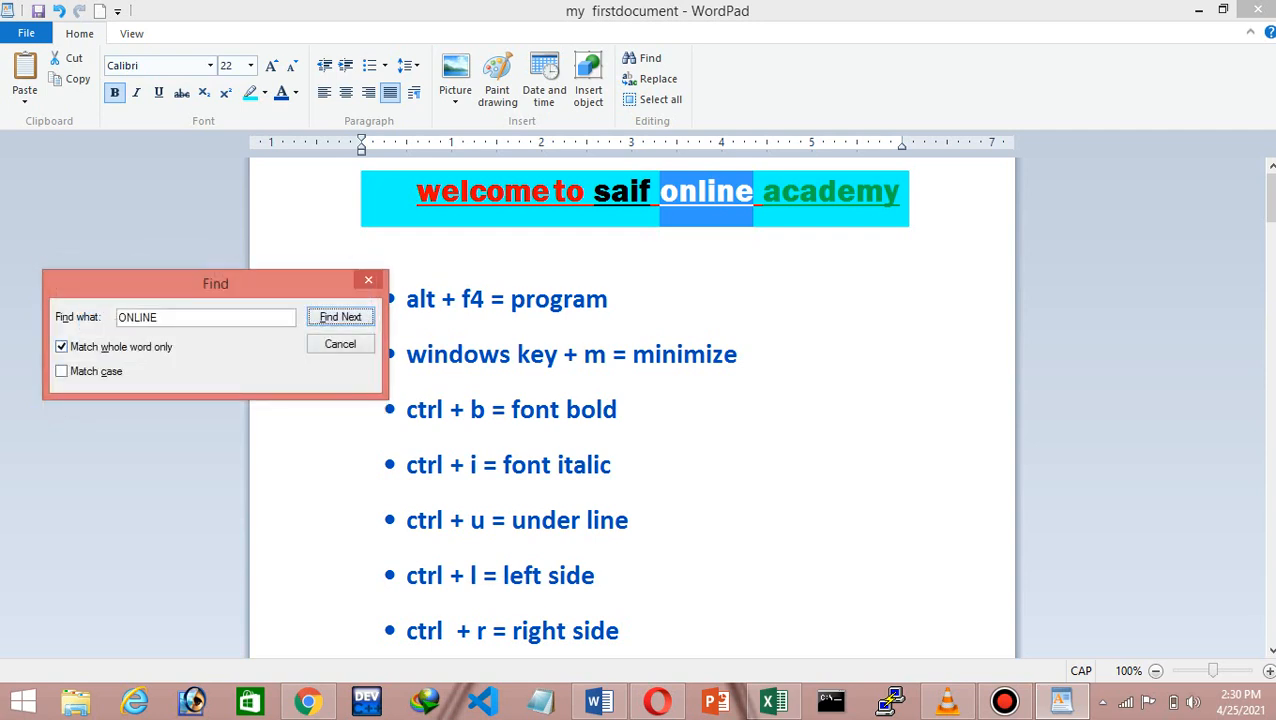
Turn on case matching, turn off whole-word matching and search the document for "ONLINE"
{"action": "key", "text": "shift+Tab"}
{"action": "key", "text": "space"}
{"action": "key", "text": "shift+Tab"}
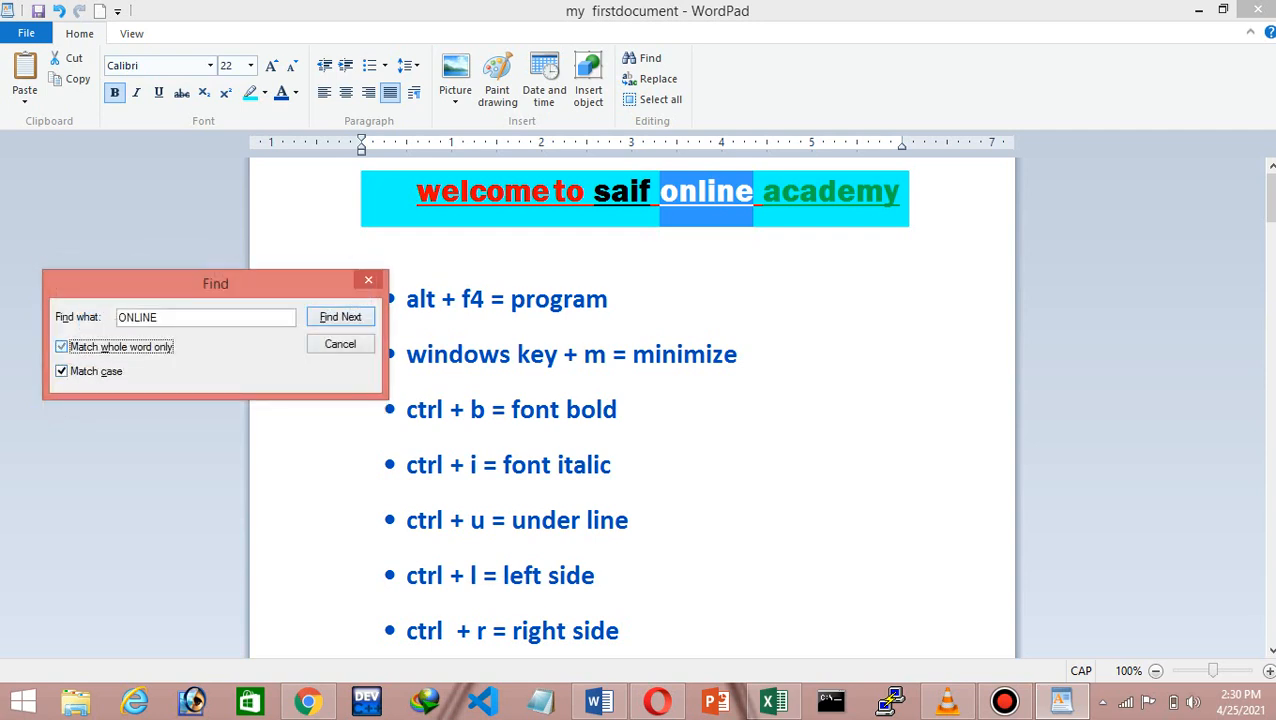
{"action": "key", "text": "space"}
{"action": "left_click", "coordinate": [172, 317]}
{"action": "key", "text": "Return"}
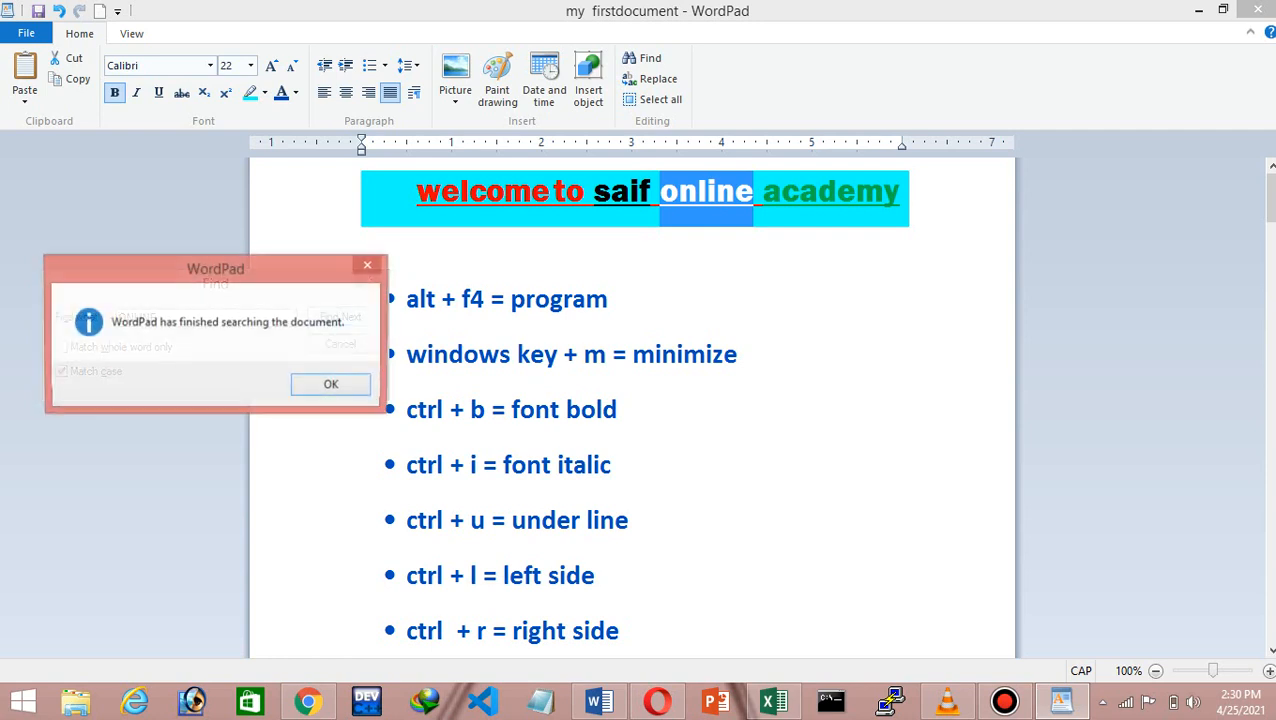
{"action": "key", "text": "Return"}
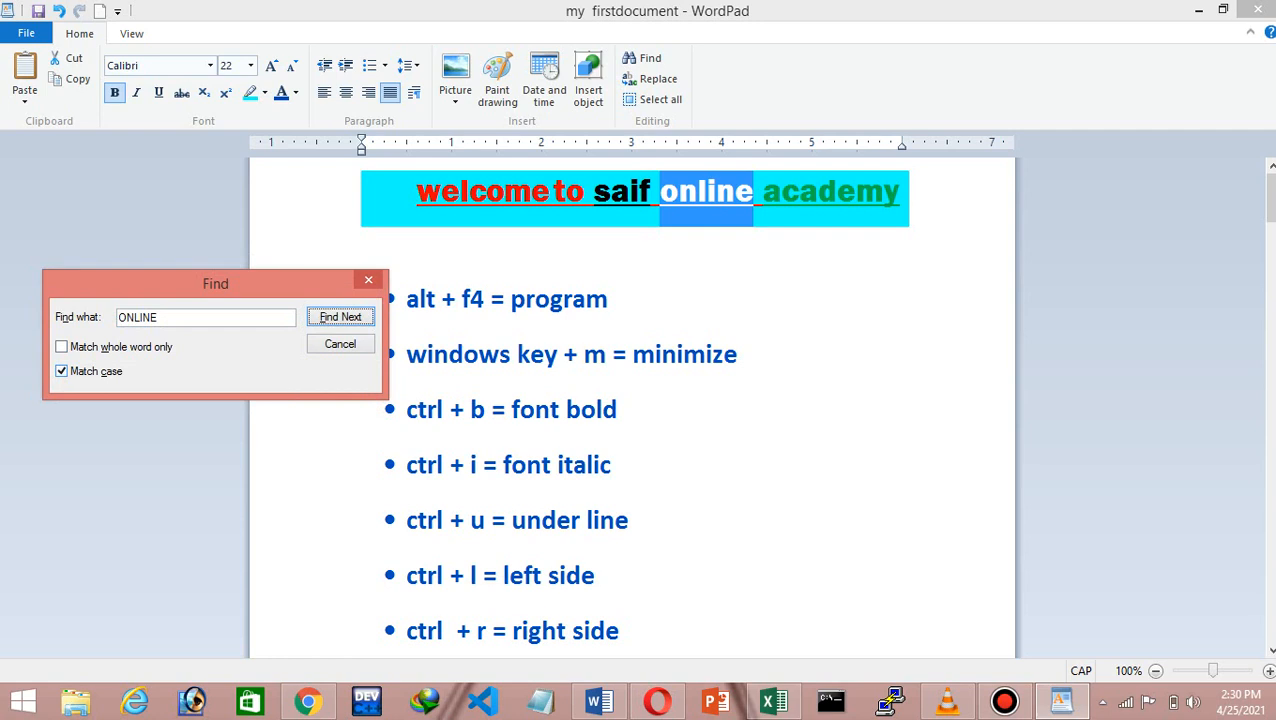
Turn off case matching, search through all occurrences of "ONLINE" and close the Find dialog
{"action": "left_click", "coordinate": [62, 371]}
{"action": "key", "text": "Return"}
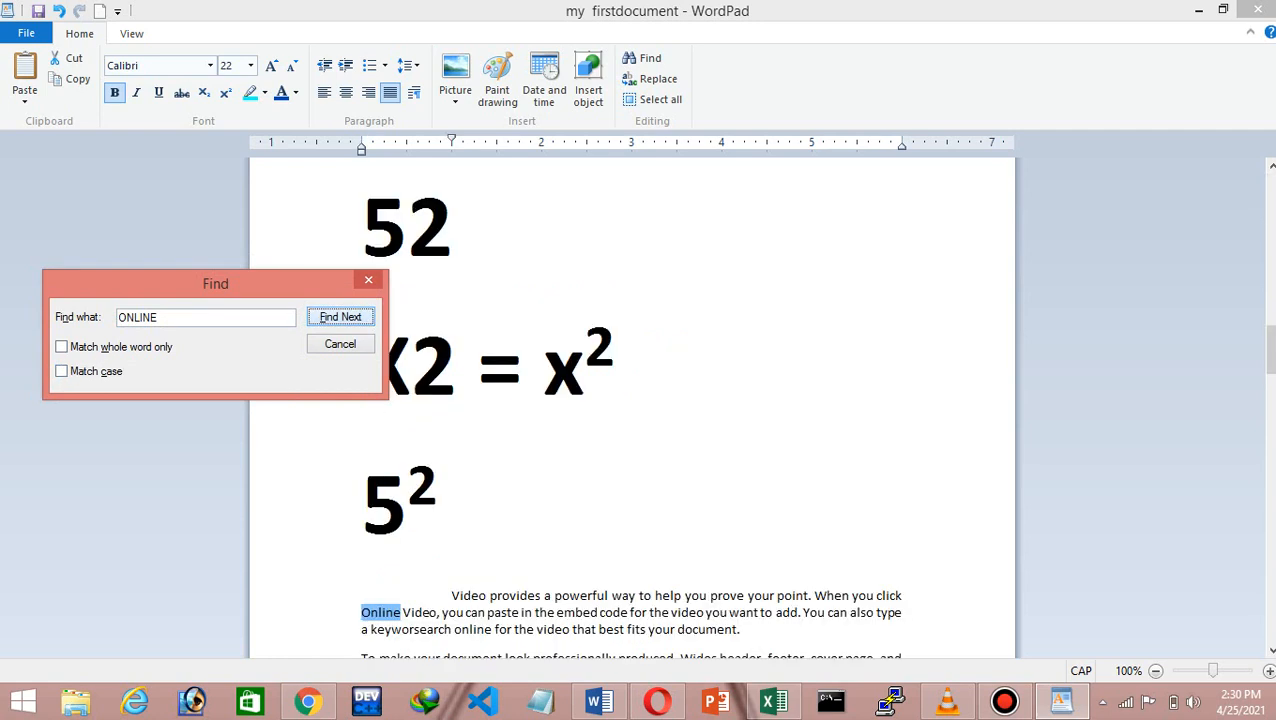
{"action": "key", "text": "Return"}
{"action": "key", "text": "Return"}
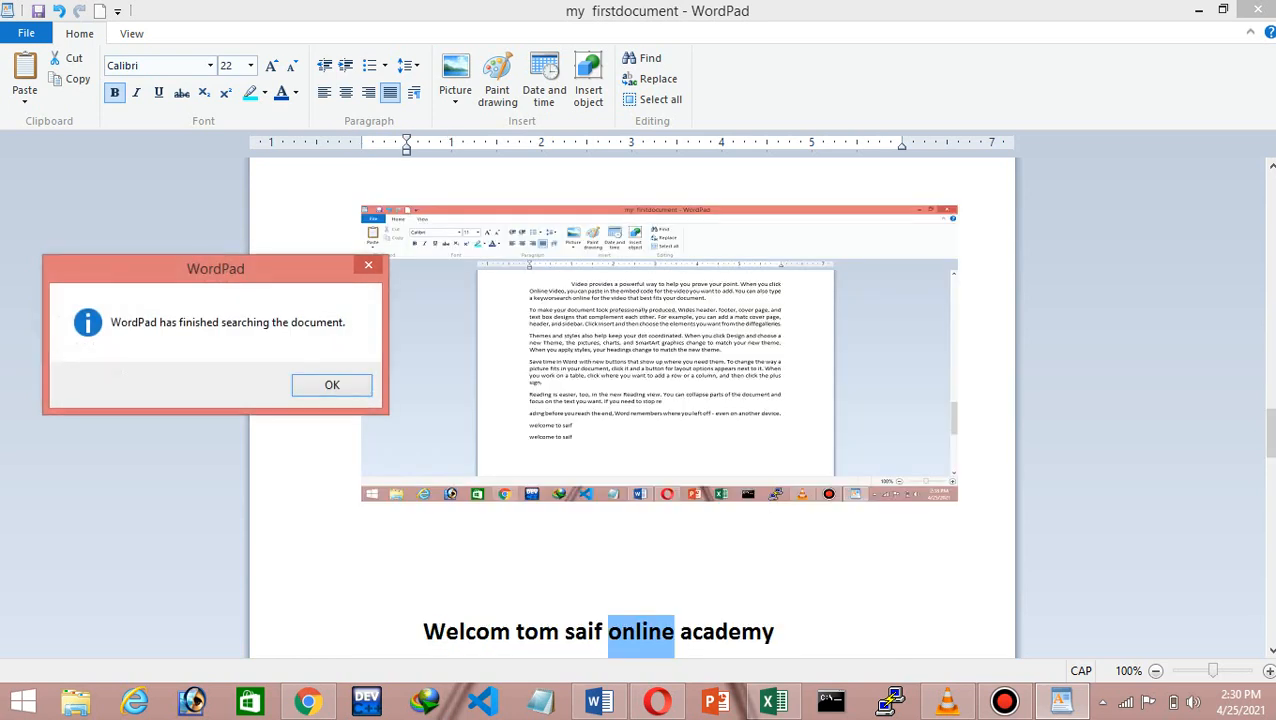
{"action": "key", "text": "Return"}
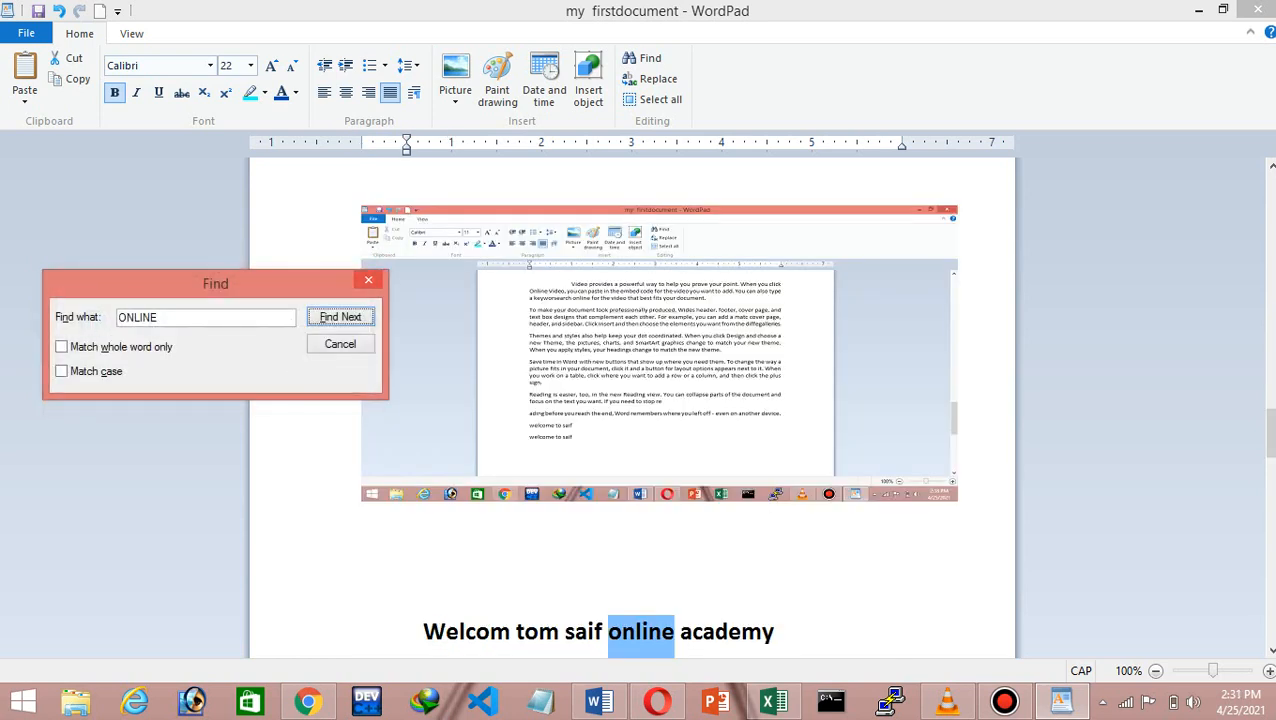
{"action": "left_click", "coordinate": [340, 343]}
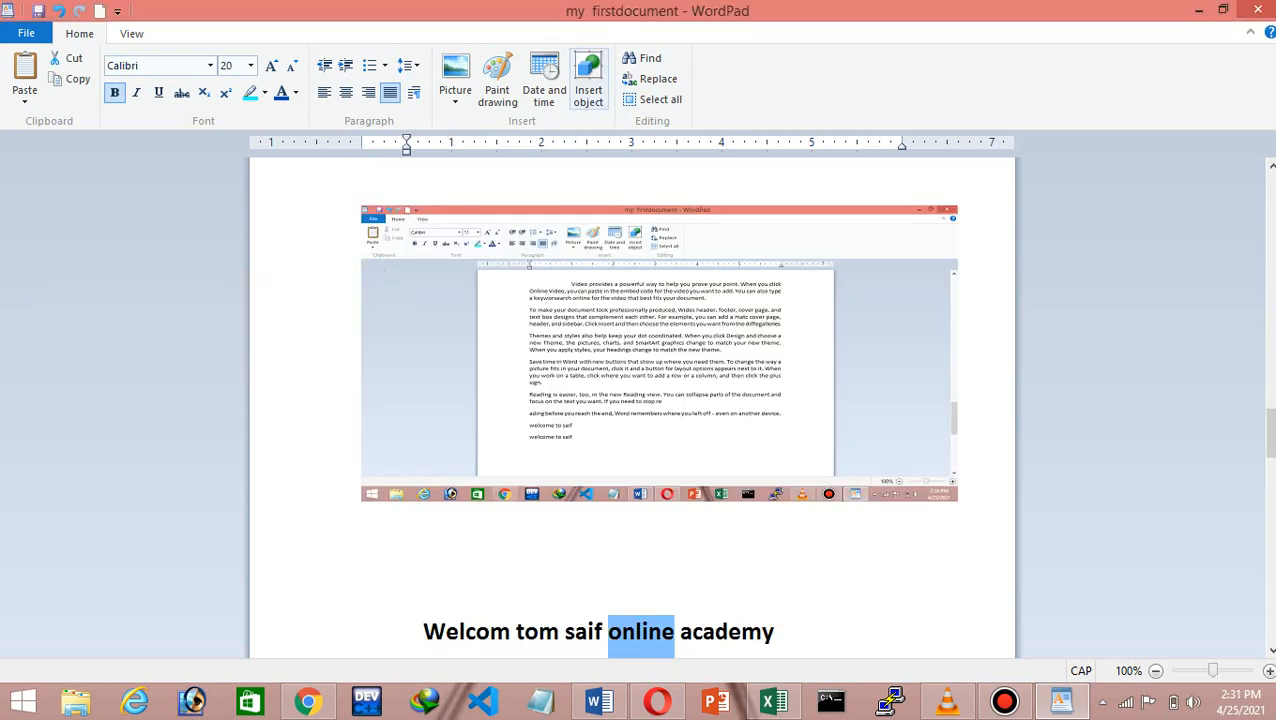
Look at the Replace dialog's find, replace and matching options, then close the dialog
{"action": "left_click", "coordinate": [650, 78]}
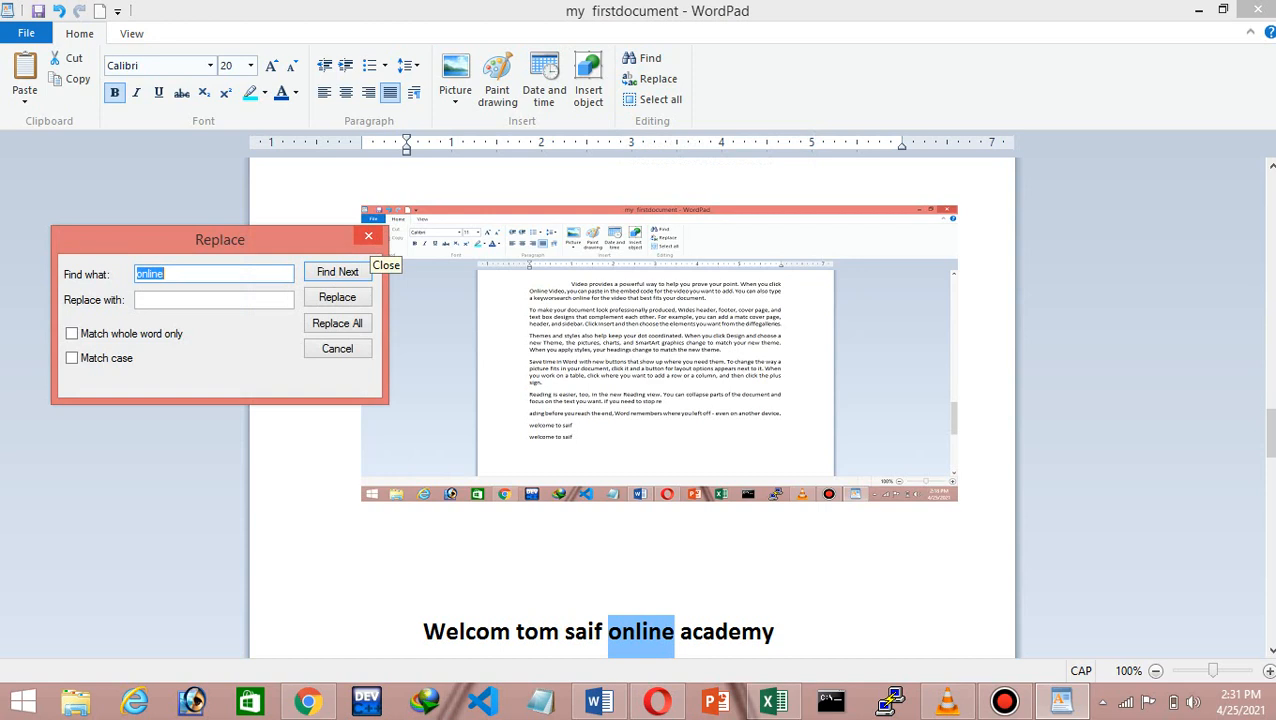
{"action": "left_click", "coordinate": [368, 236]}
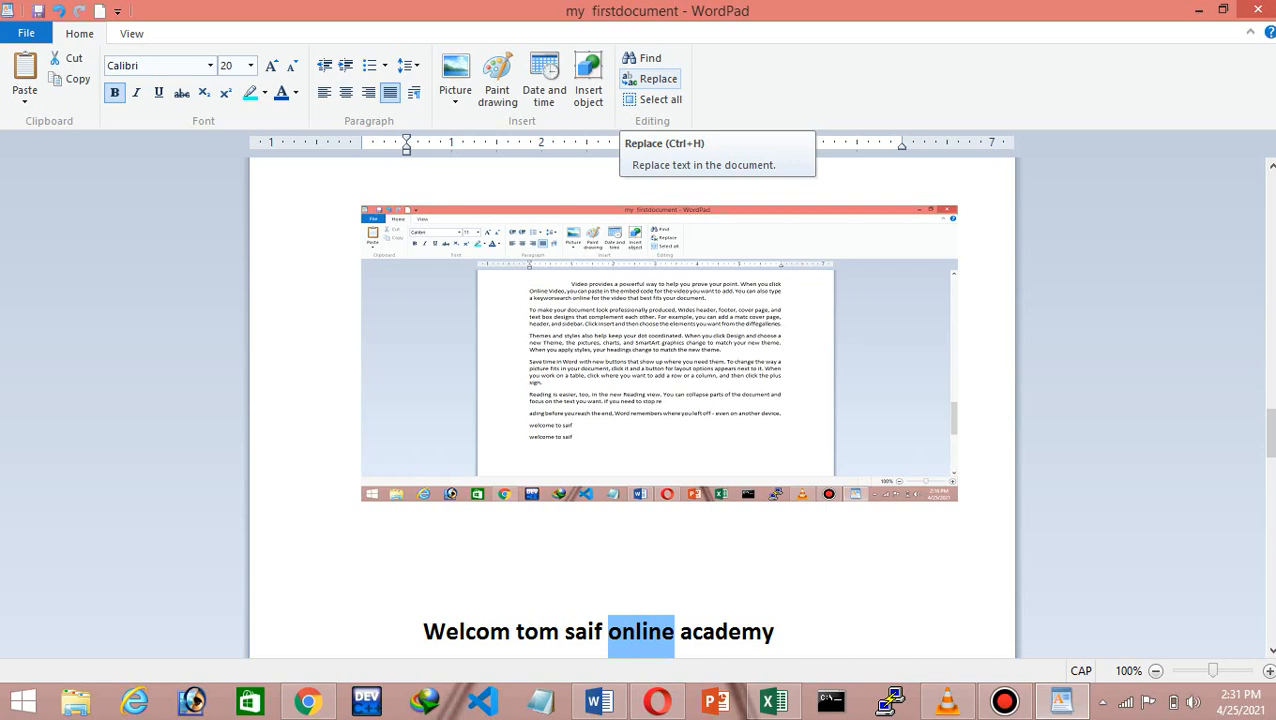
{"action": "left_click", "coordinate": [652, 79]}
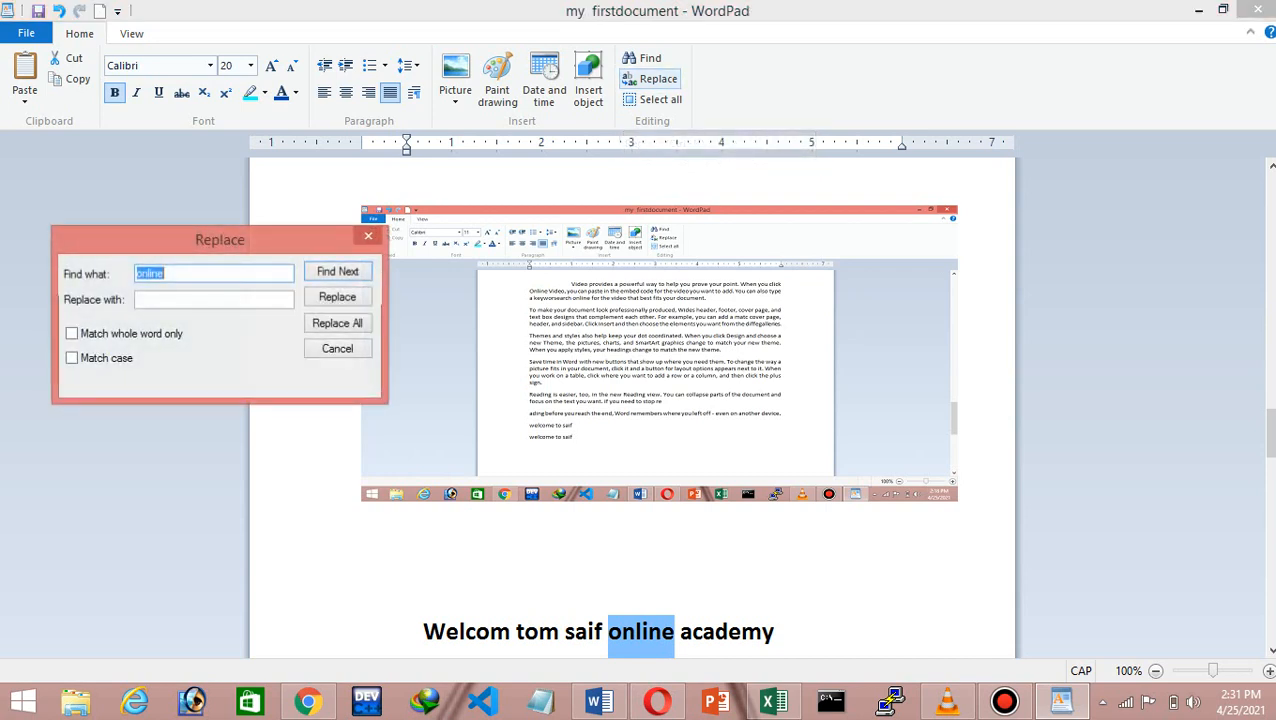
{"action": "left_click", "coordinate": [368, 236]}
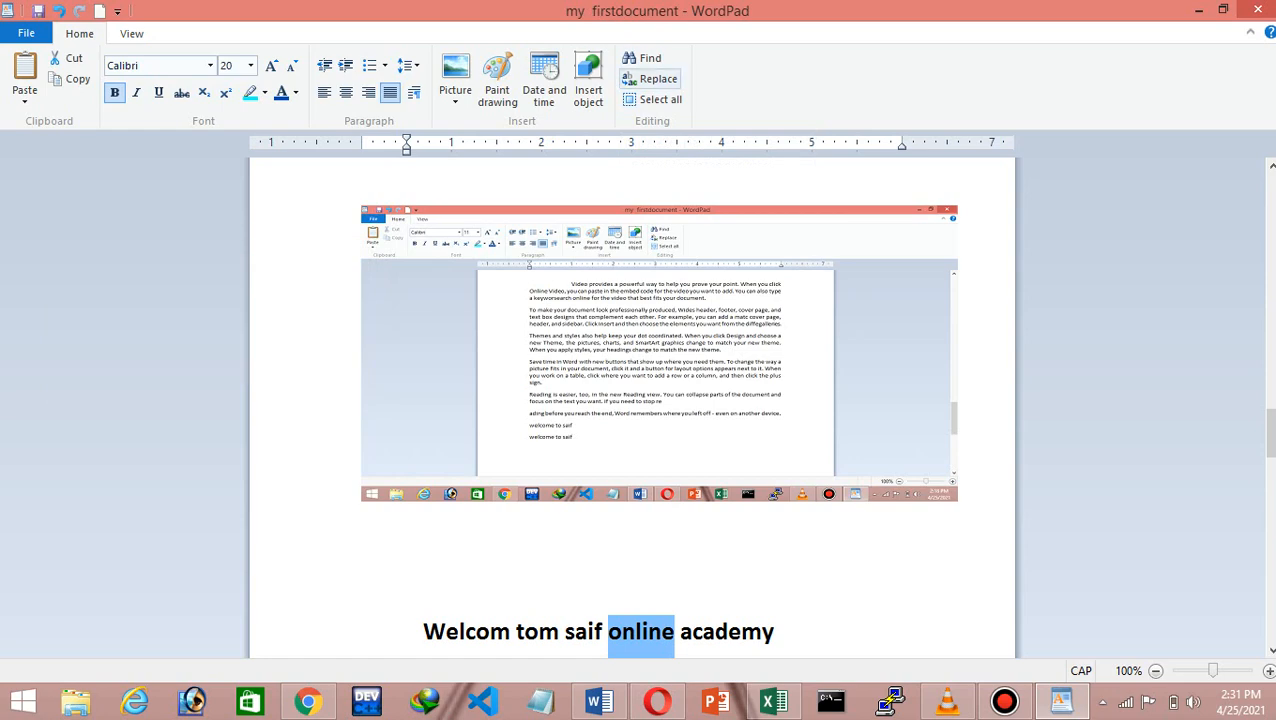
{"action": "key", "text": "ctrl+h"}
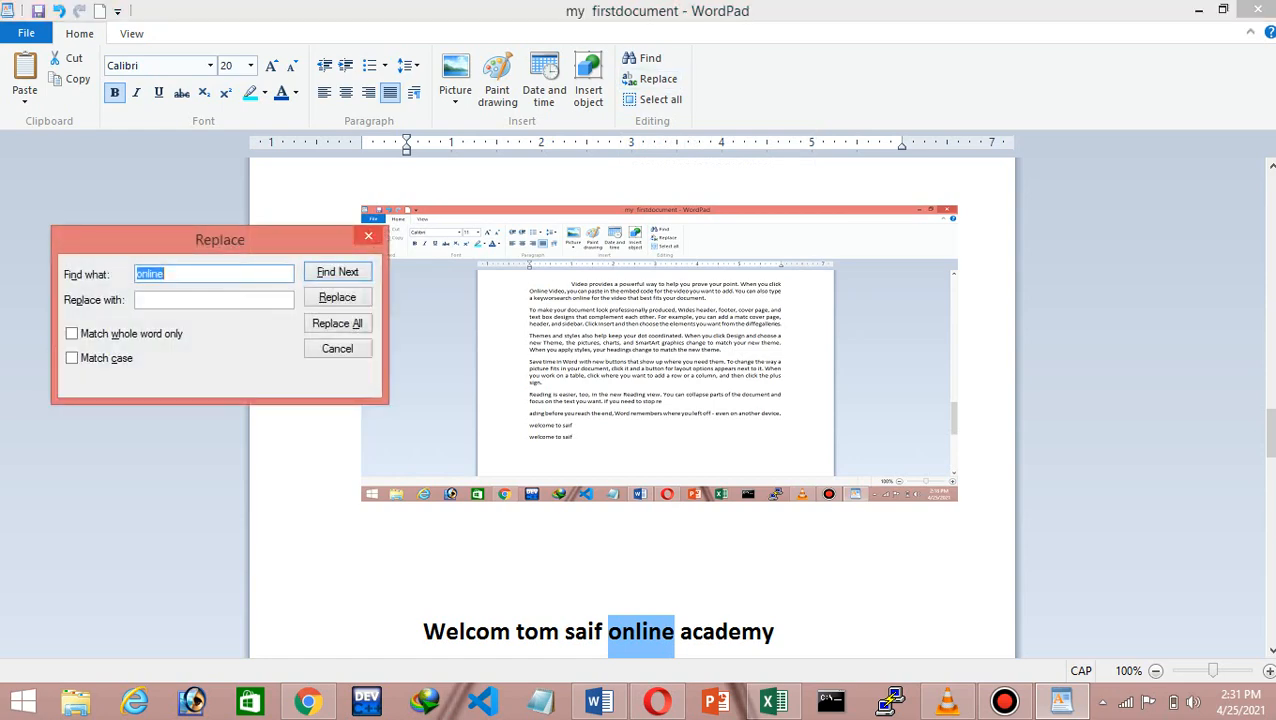
{"action": "key", "text": "Escape"}
Add the bullet "CTRL + H = REPLACE" below "ctrl + f = find" and start an empty bullet beneath it
{"action": "left_click_drag", "start_coordinate": [1270, 433], "coordinate": [1270, 259]}
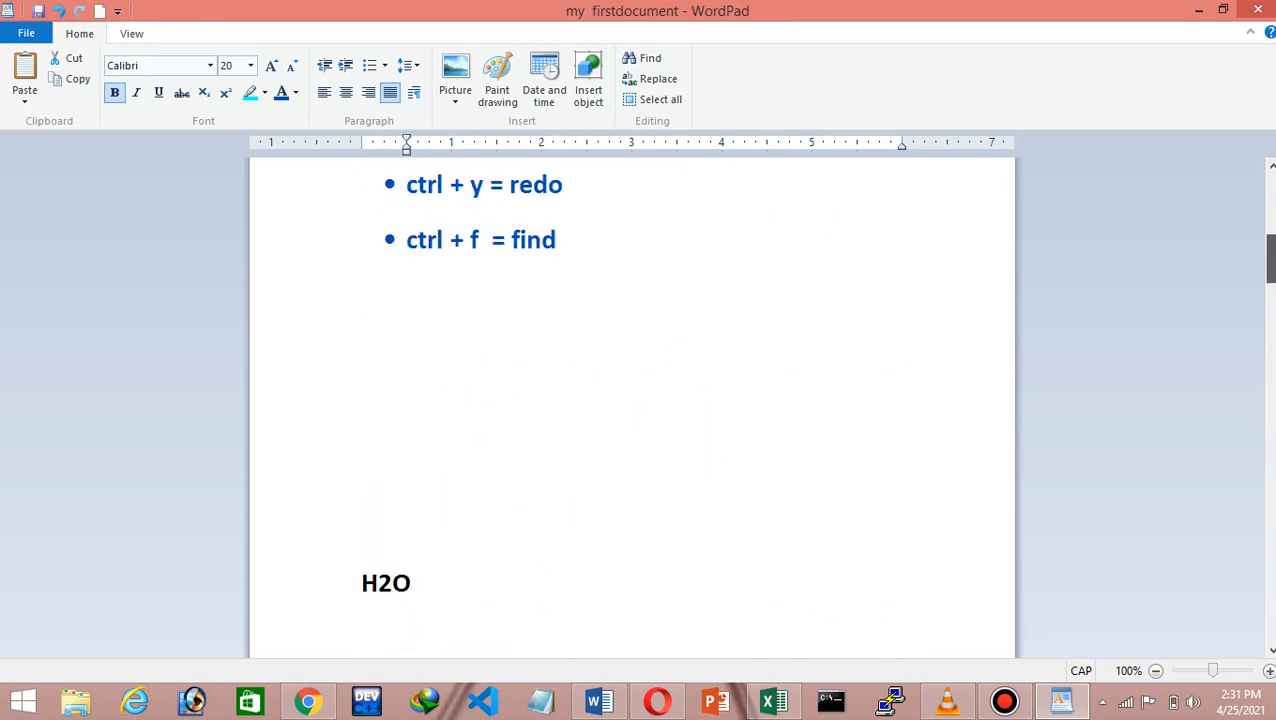
{"action": "left_click", "coordinate": [560, 240]}
{"action": "key", "text": "Return"}
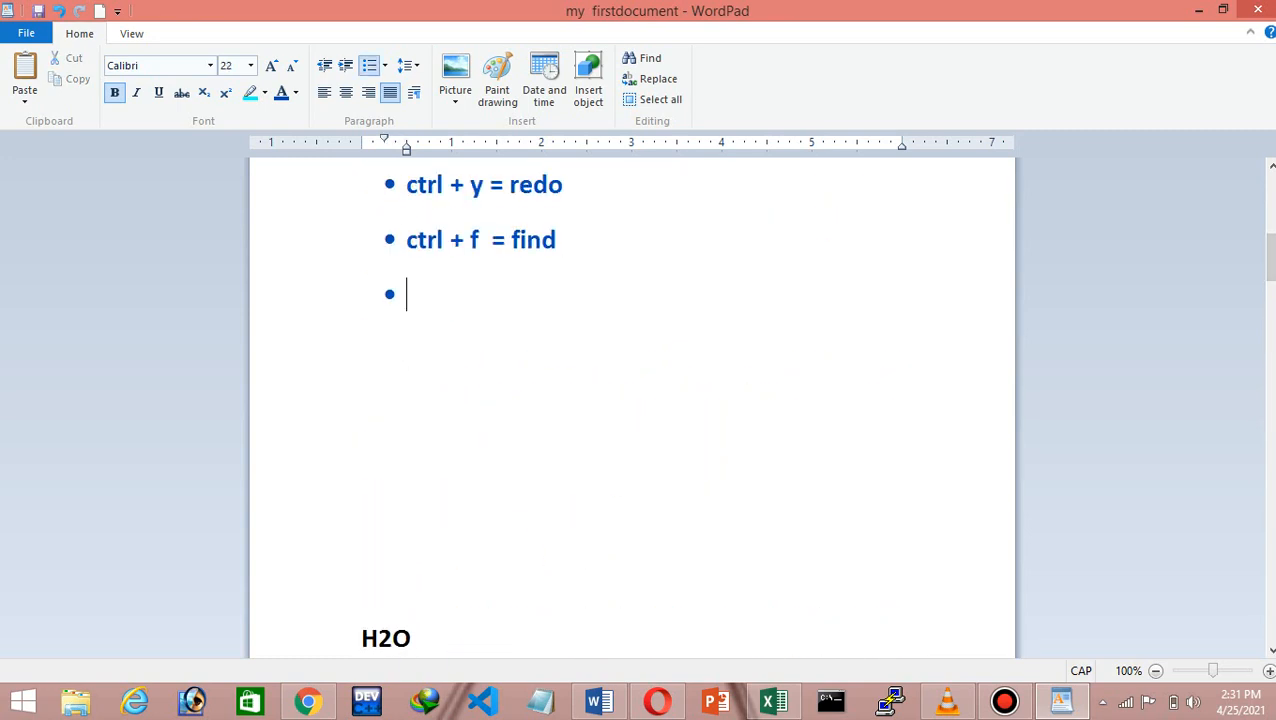
{"action": "type", "text": "CTRL +"}
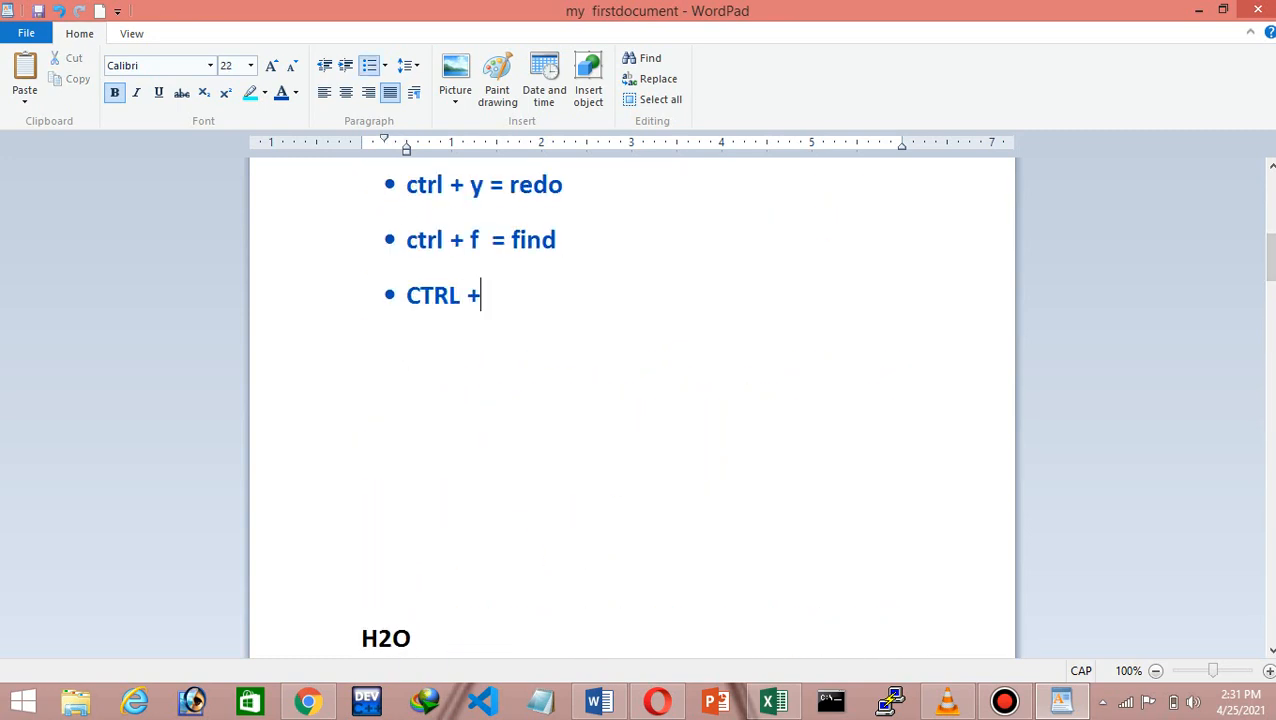
{"action": "type", "text": " H = REPLAC"}
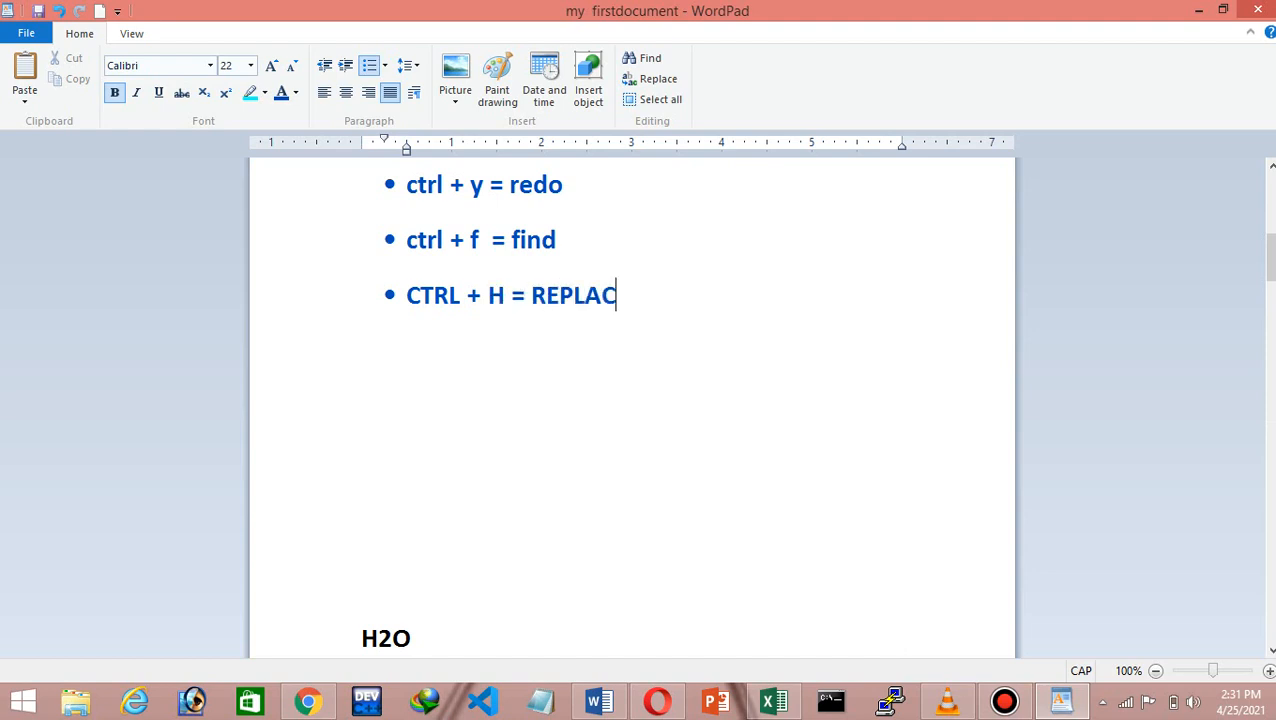
{"action": "type", "text": "E"}
{"action": "key", "text": "Return"}
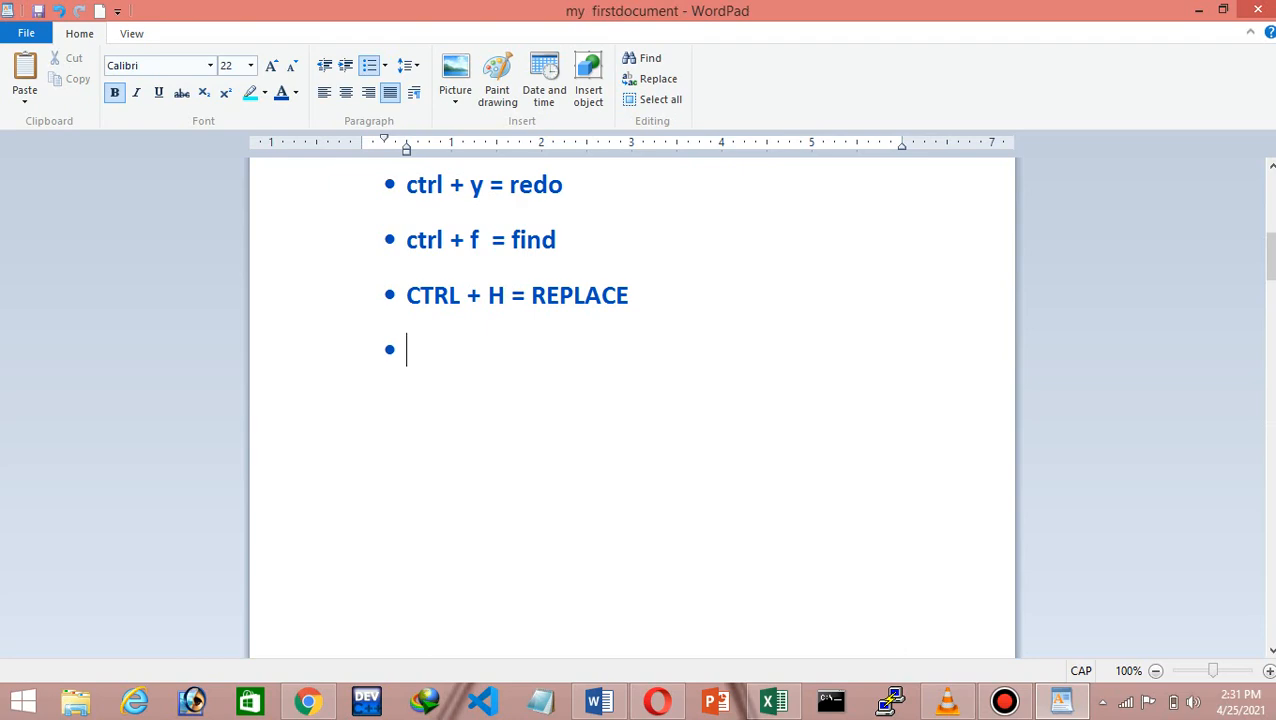
{"action": "scroll", "coordinate": [632, 400], "scroll_direction": "down", "scroll_amount": 20}
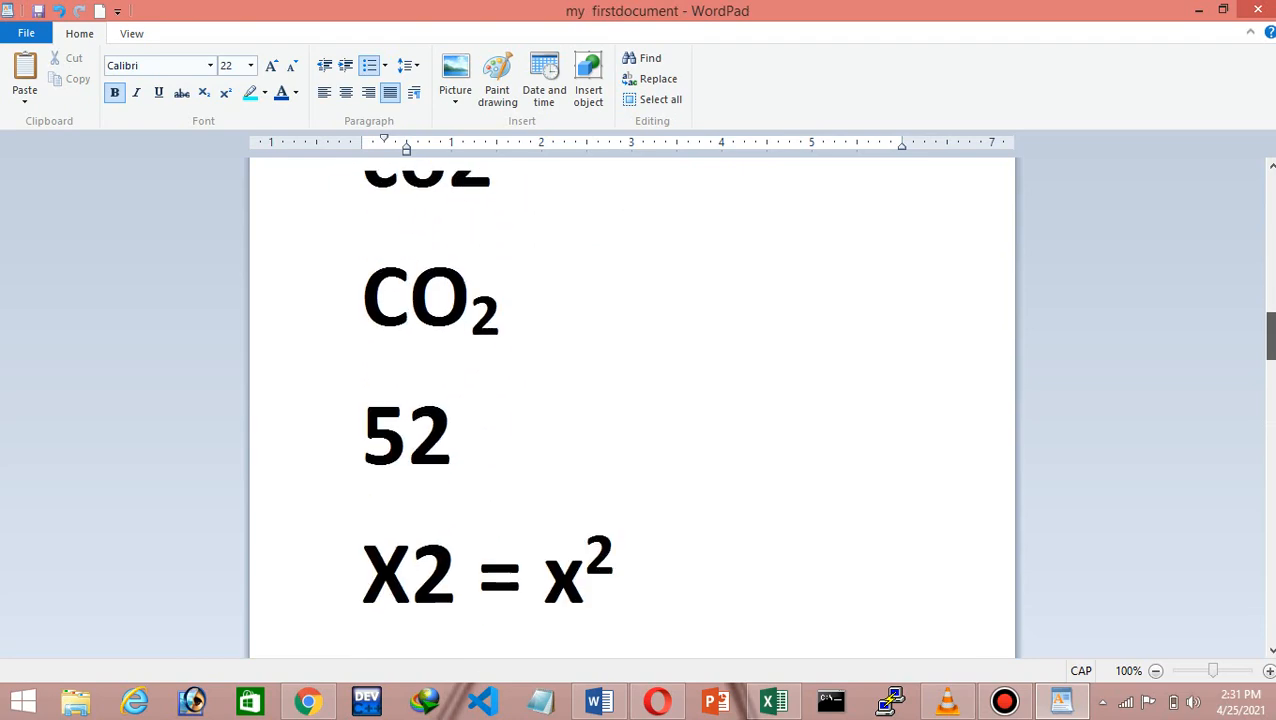
{"action": "scroll", "coordinate": [632, 400], "scroll_direction": "down", "scroll_amount": 10}
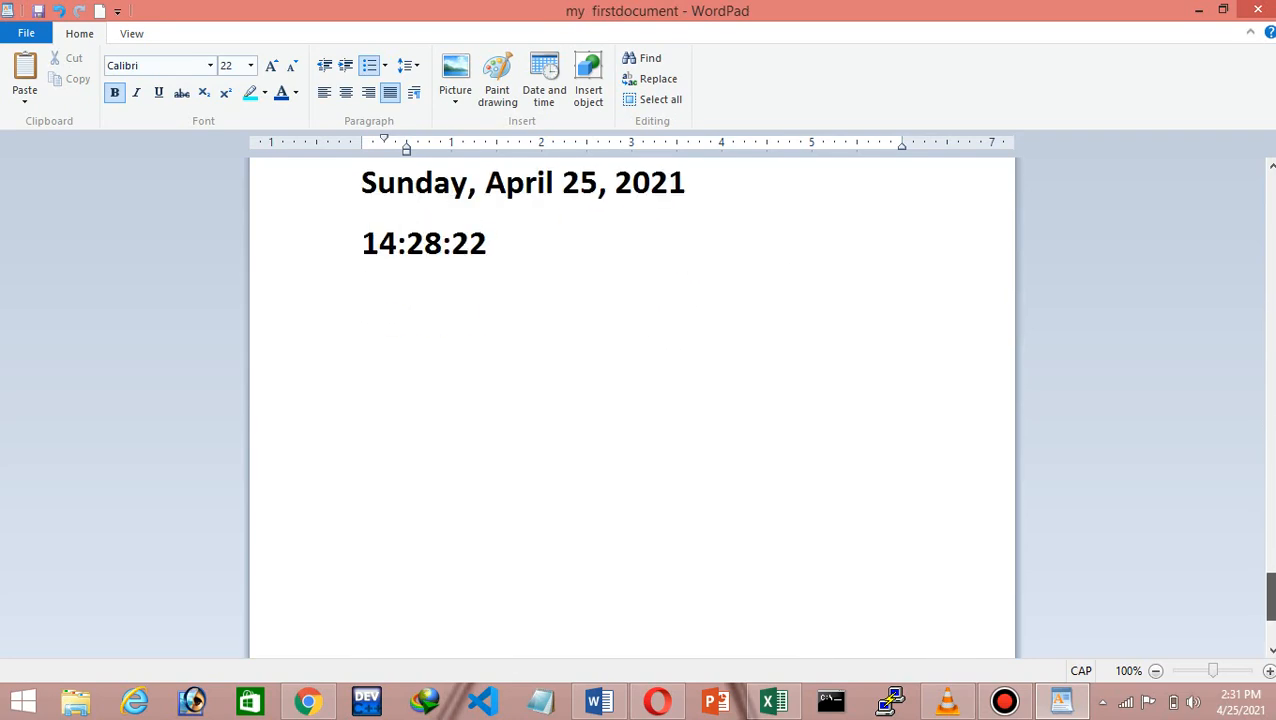
{"action": "scroll", "coordinate": [632, 400], "scroll_direction": "up", "scroll_amount": 15}
{"action": "scroll", "coordinate": [632, 400], "scroll_direction": "up", "scroll_amount": 10}
{"action": "scroll", "coordinate": [632, 400], "scroll_direction": "down", "scroll_amount": 4}
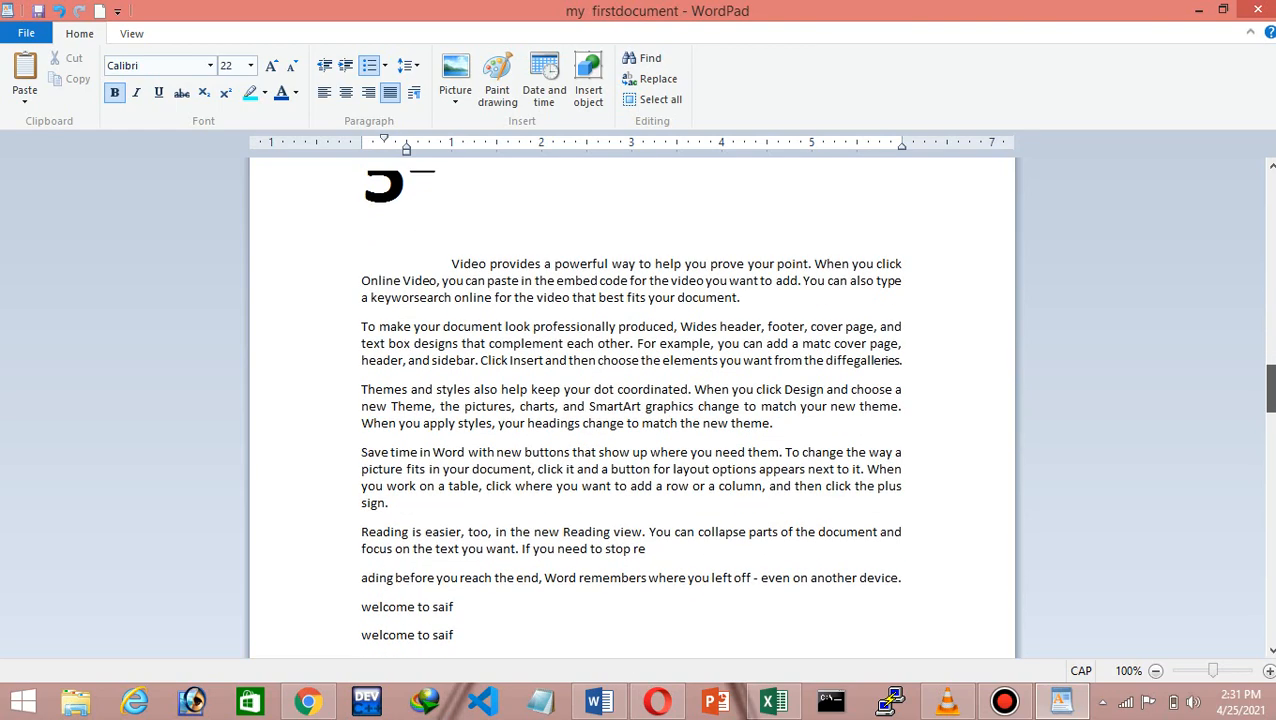
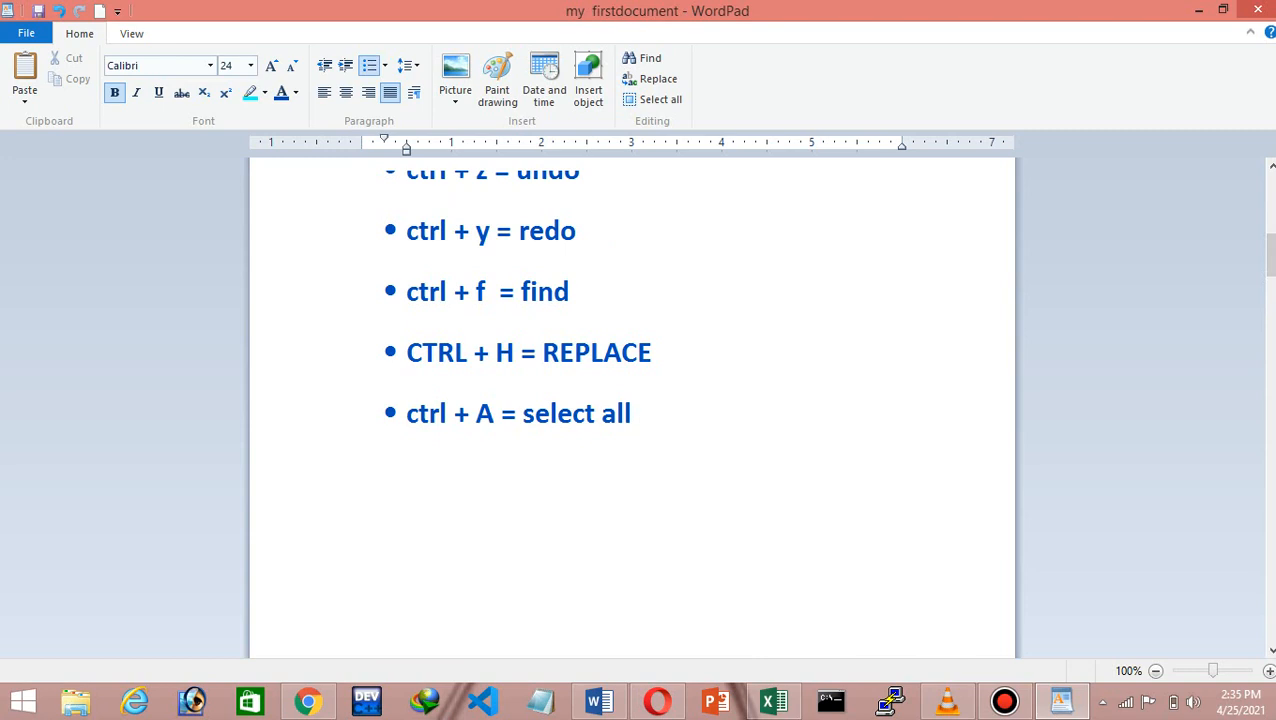
Add the word "text" to the last shortcut bullet so it reads "ctrl + A = select all text"
{"action": "type", "text": "t"}
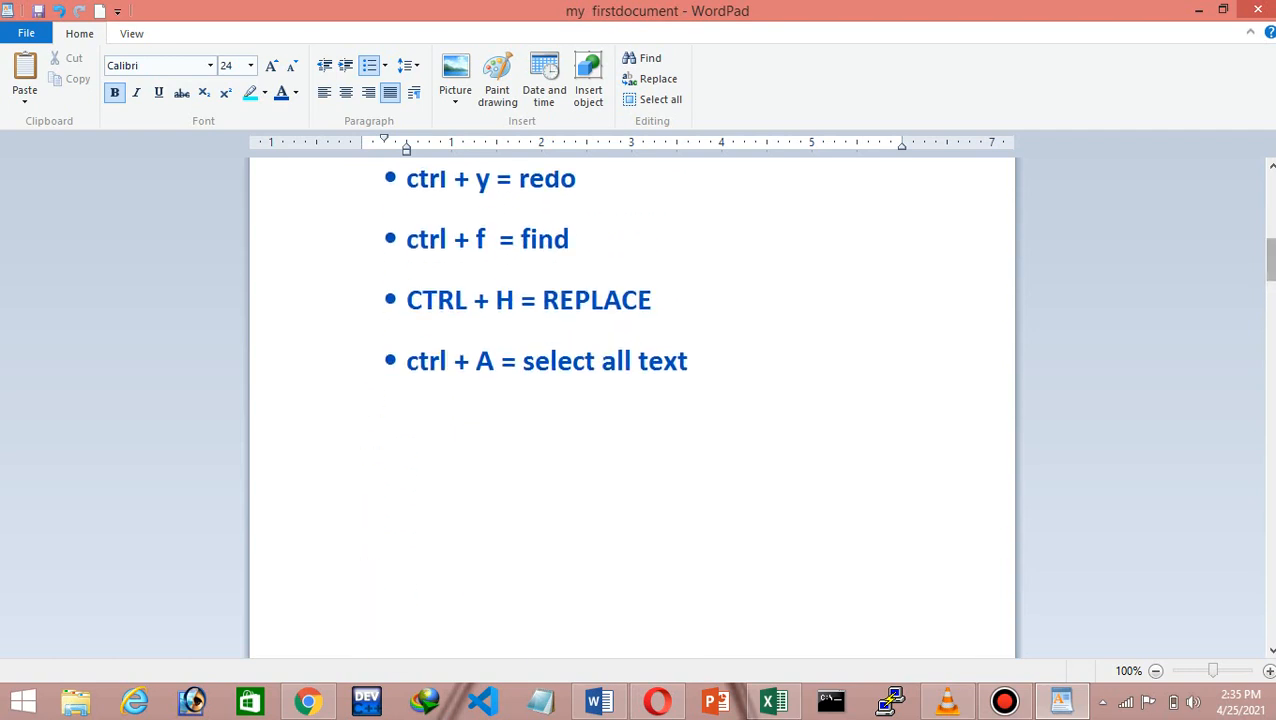
Cut the lines "Sunday, April 25, 2021" and "14:28:22", then add two blank lines in their place below "4/25/2021"
{"action": "left_click_drag", "start_coordinate": [1270, 259], "coordinate": [1270, 564]}
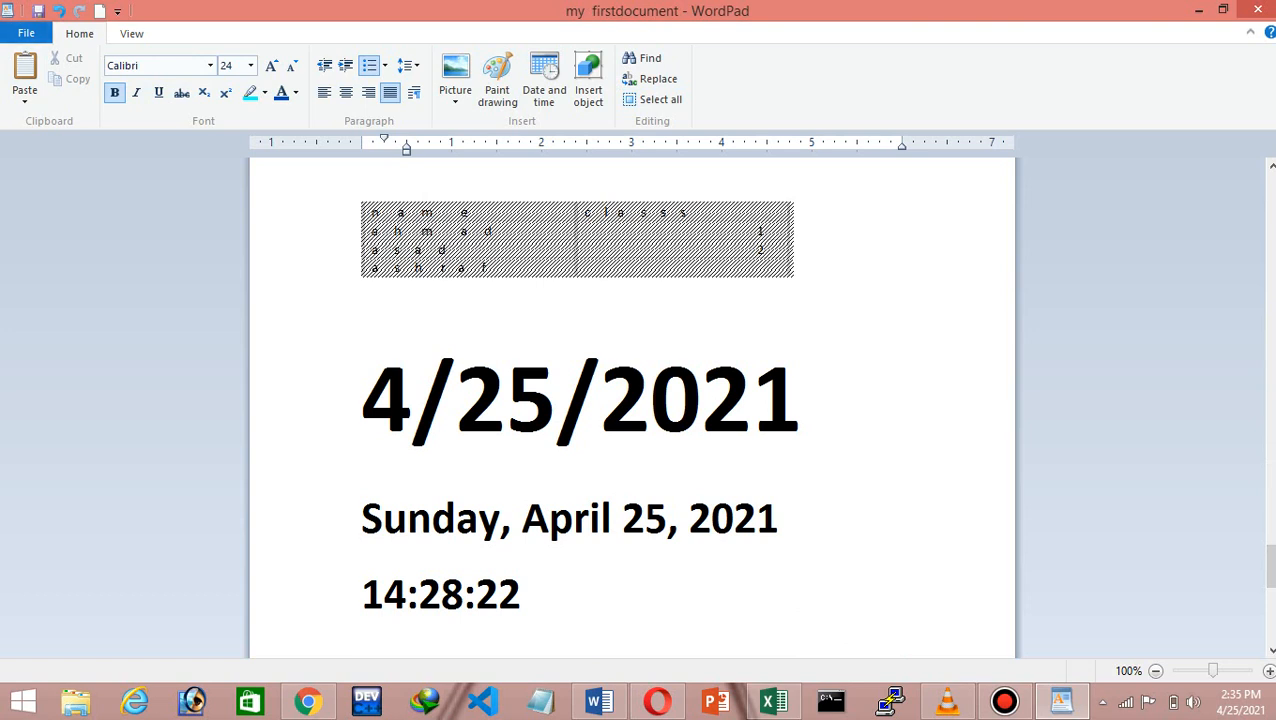
{"action": "left_click", "coordinate": [522, 596]}
{"action": "left_click_drag", "start_coordinate": [522, 596], "coordinate": [365, 520]}
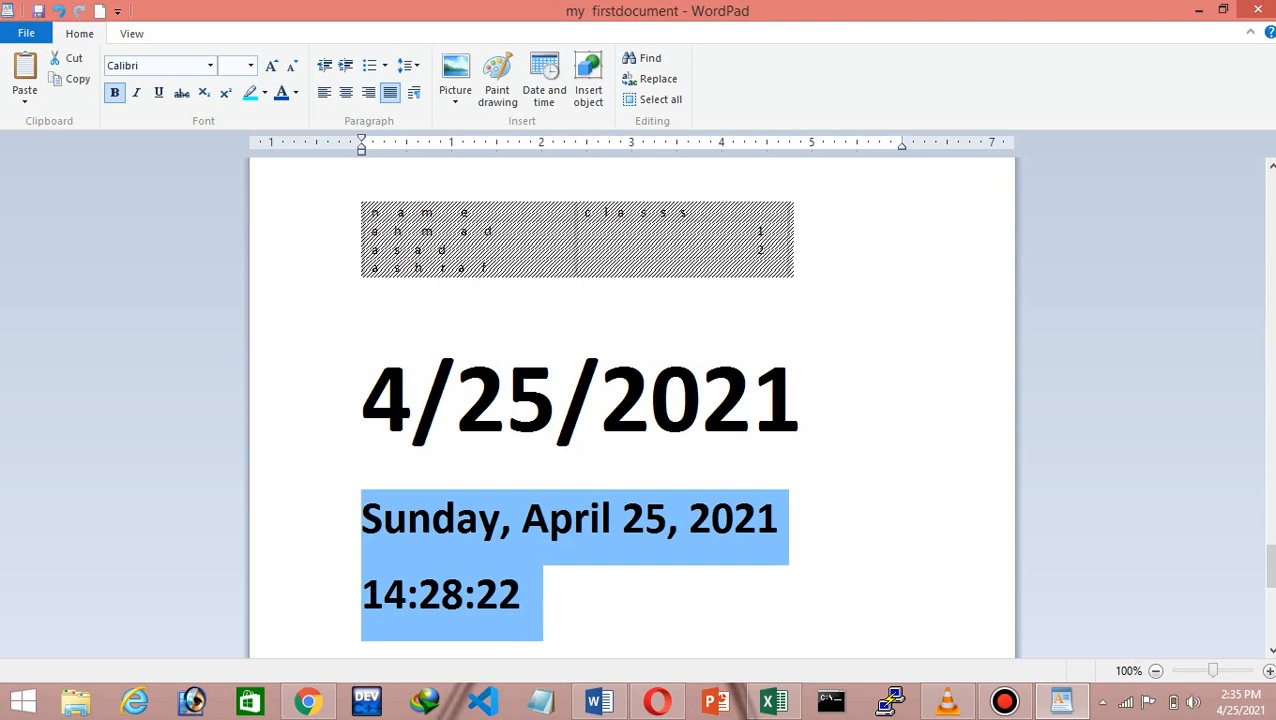
{"action": "key", "text": "ctrl+x"}
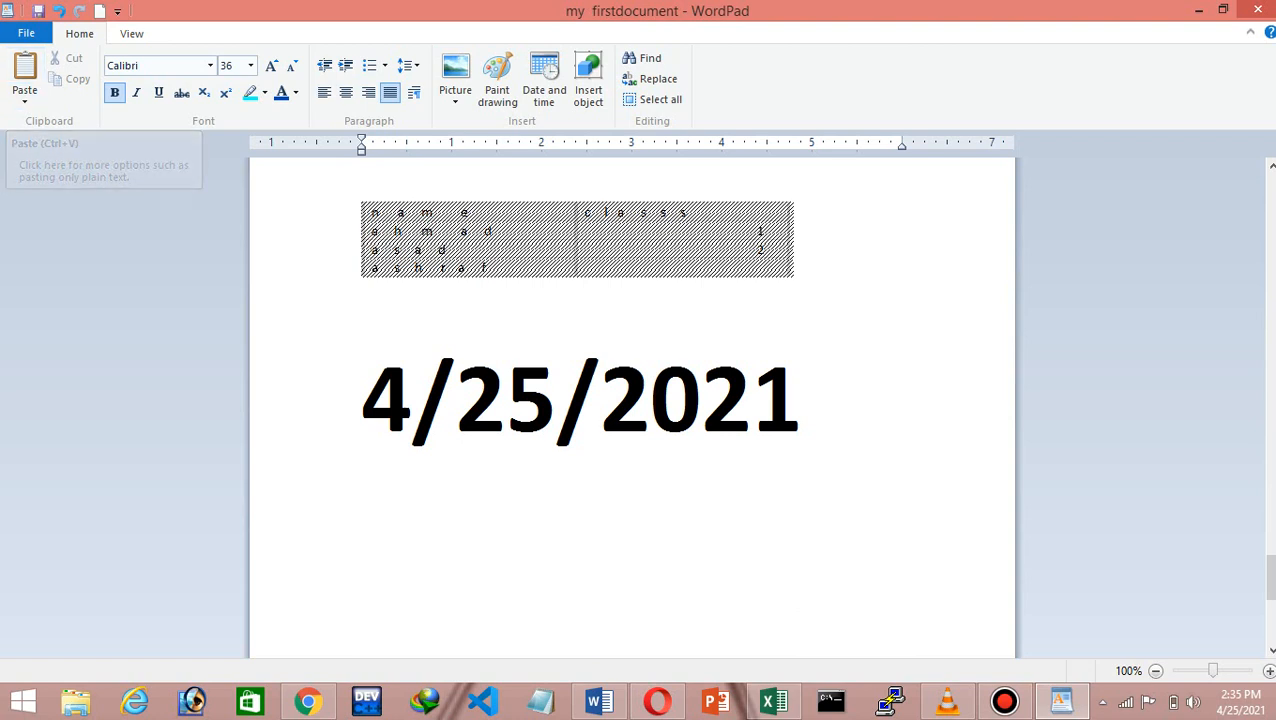
{"action": "key", "text": "Return"}
{"action": "key", "text": "Return"}
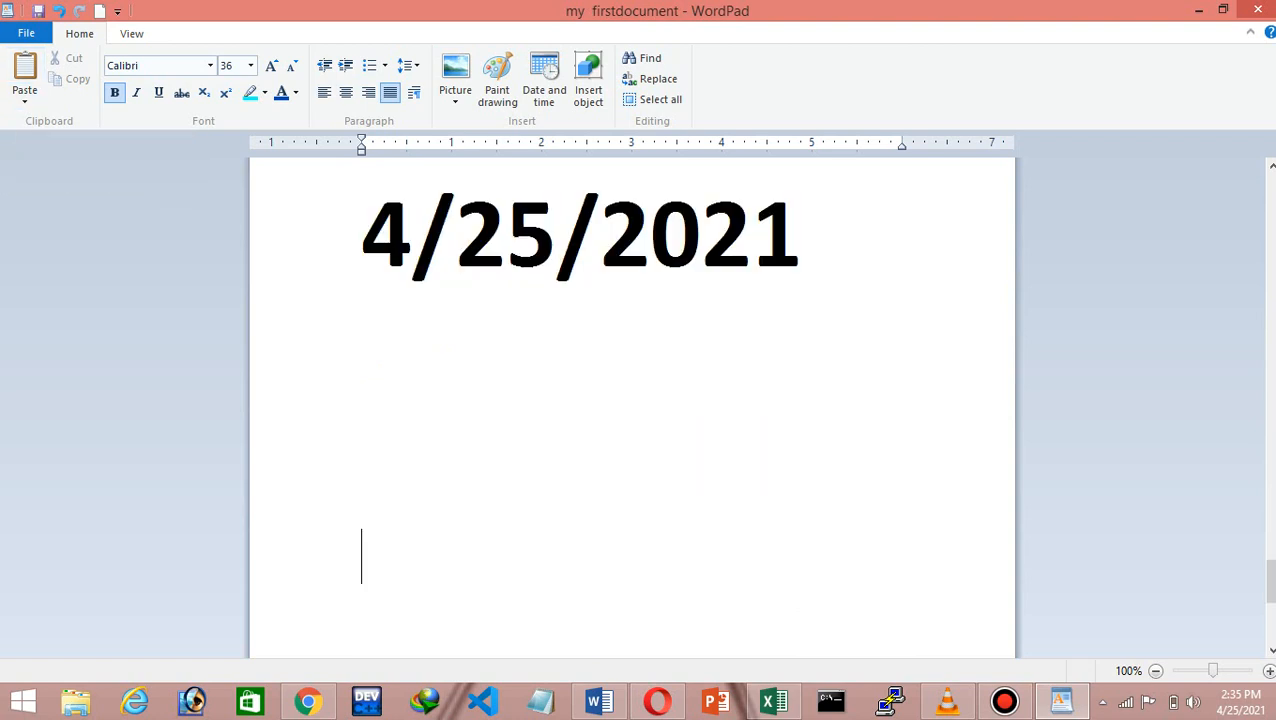
Paste the cut date and time lines twice, one copy after the other, below the added blank lines
{"action": "left_click", "coordinate": [24, 95]}
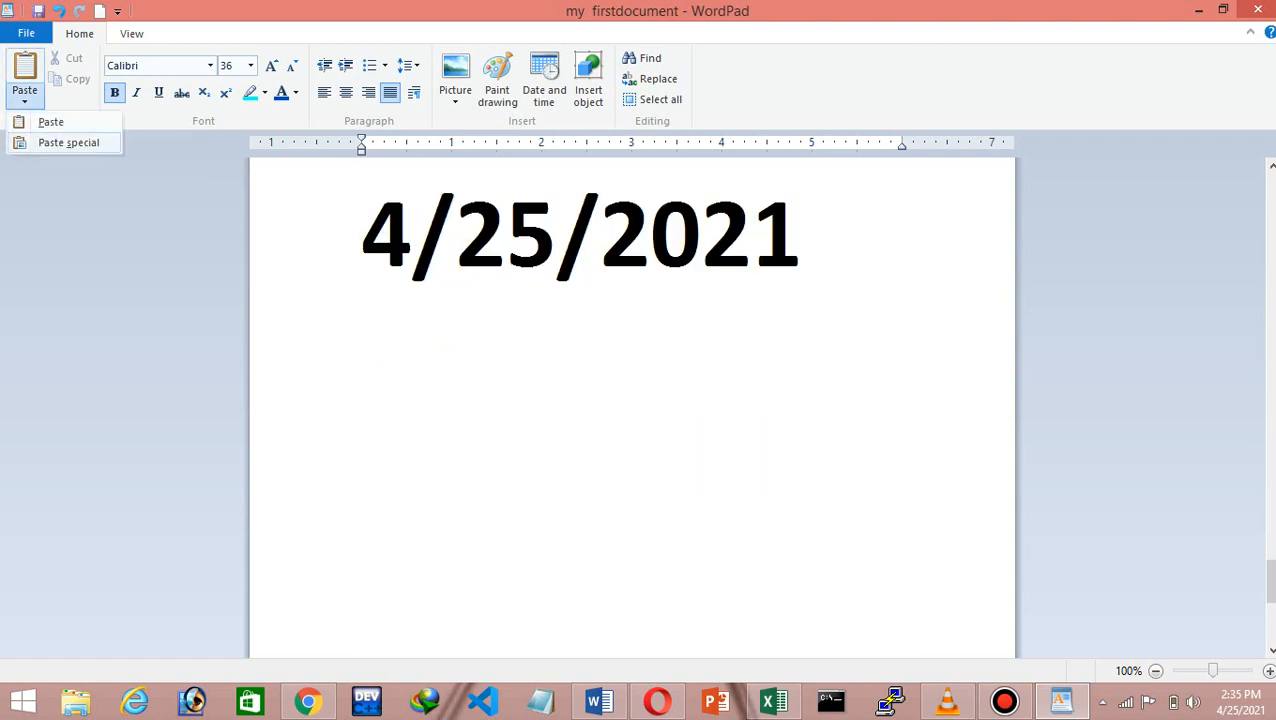
{"action": "left_click", "coordinate": [51, 122]}
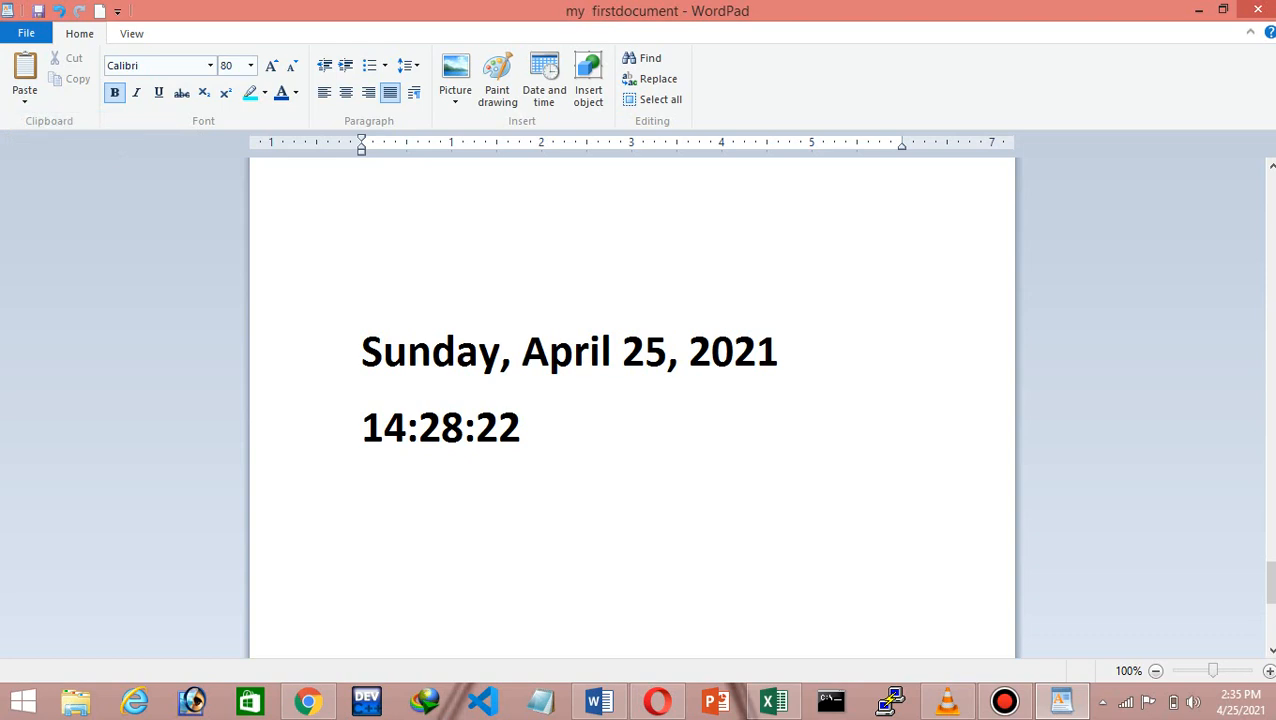
{"action": "left_click", "coordinate": [24, 95]}
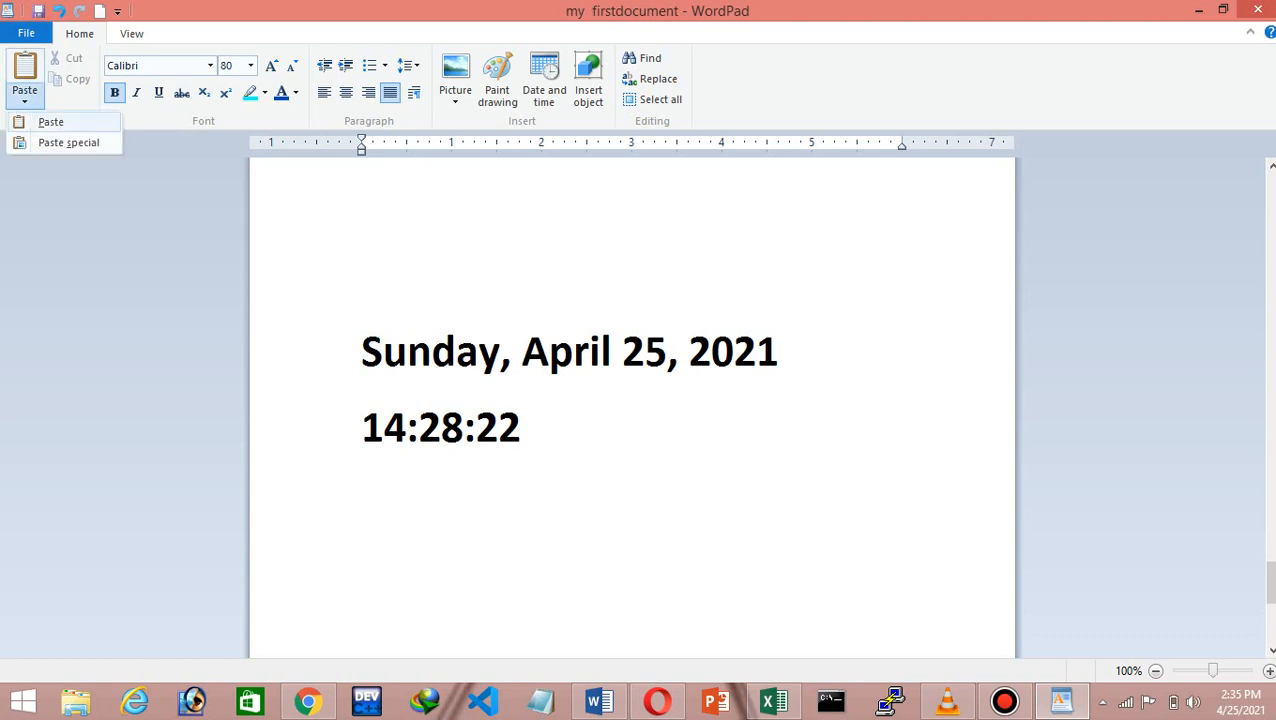
{"action": "left_click", "coordinate": [51, 122]}
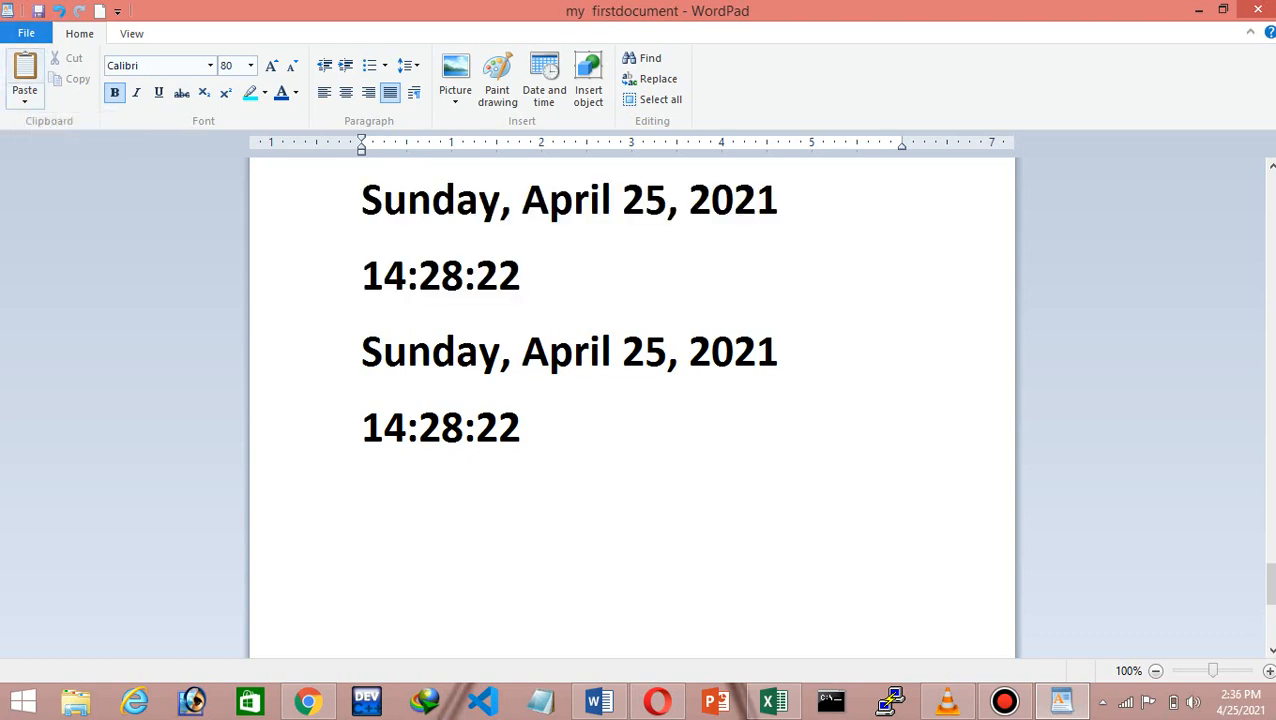
{"action": "left_click", "coordinate": [24, 95]}
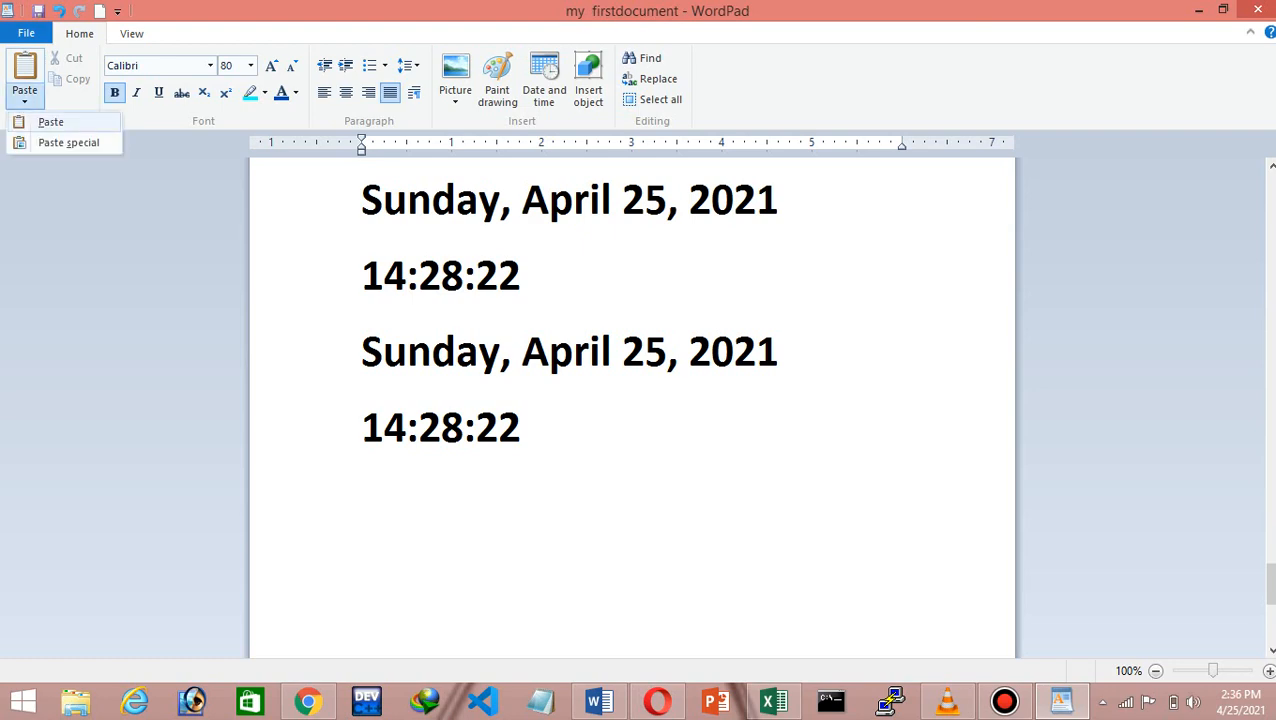
Reduce the font size of the "welcome to saif ONLINE academy" heading to 24 and copy the heading text
{"action": "scroll", "coordinate": [632, 400], "scroll_direction": "up", "scroll_amount": 15}
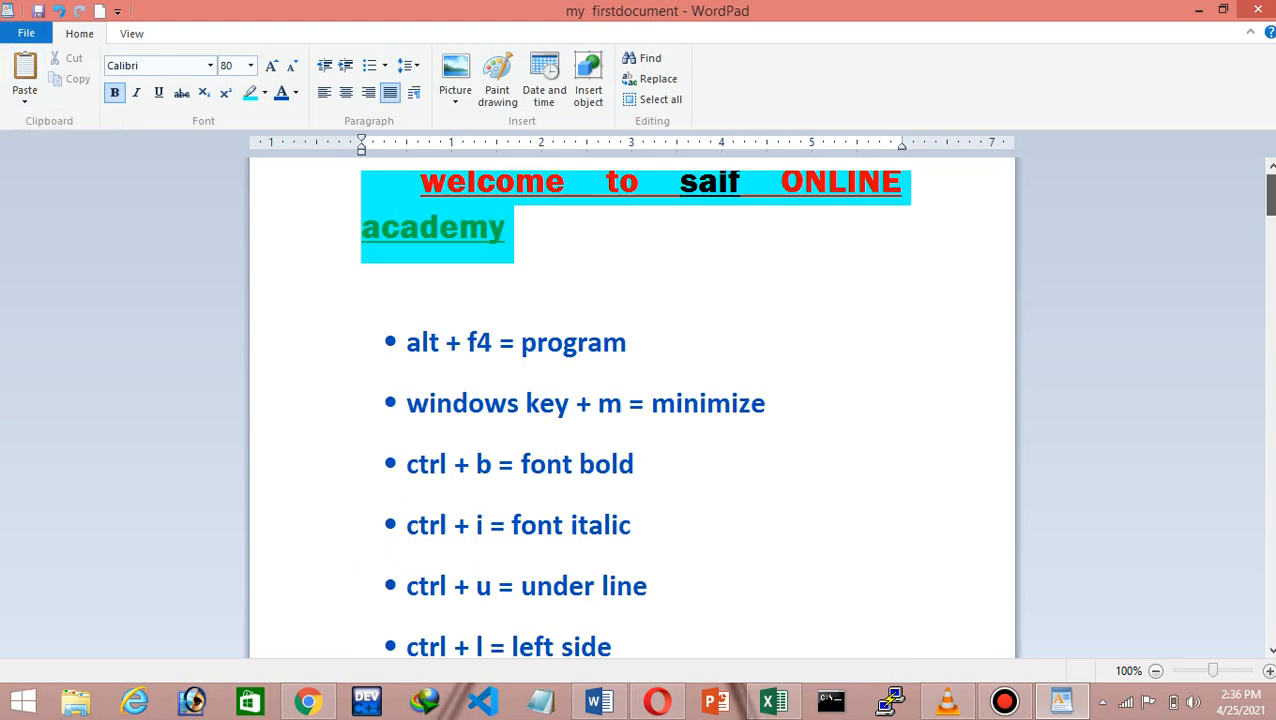
{"action": "left_click", "coordinate": [514, 292]}
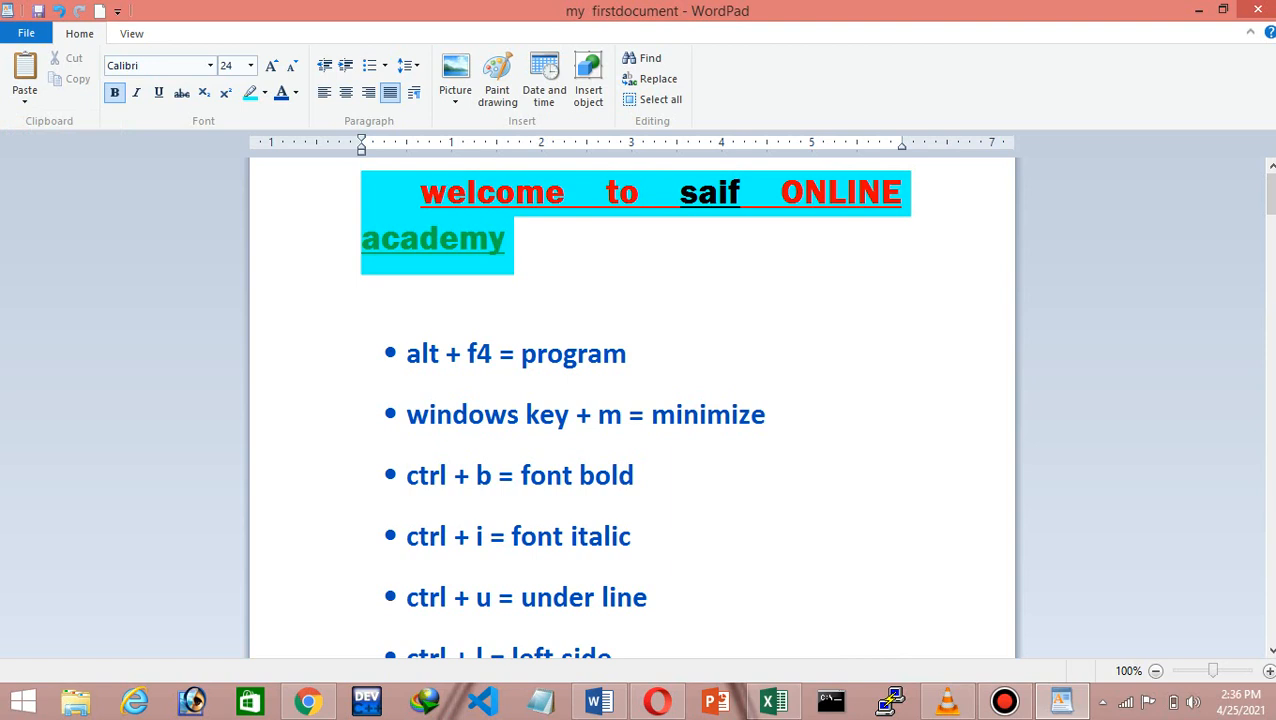
{"action": "left_click_drag", "start_coordinate": [514, 240], "coordinate": [422, 193]}
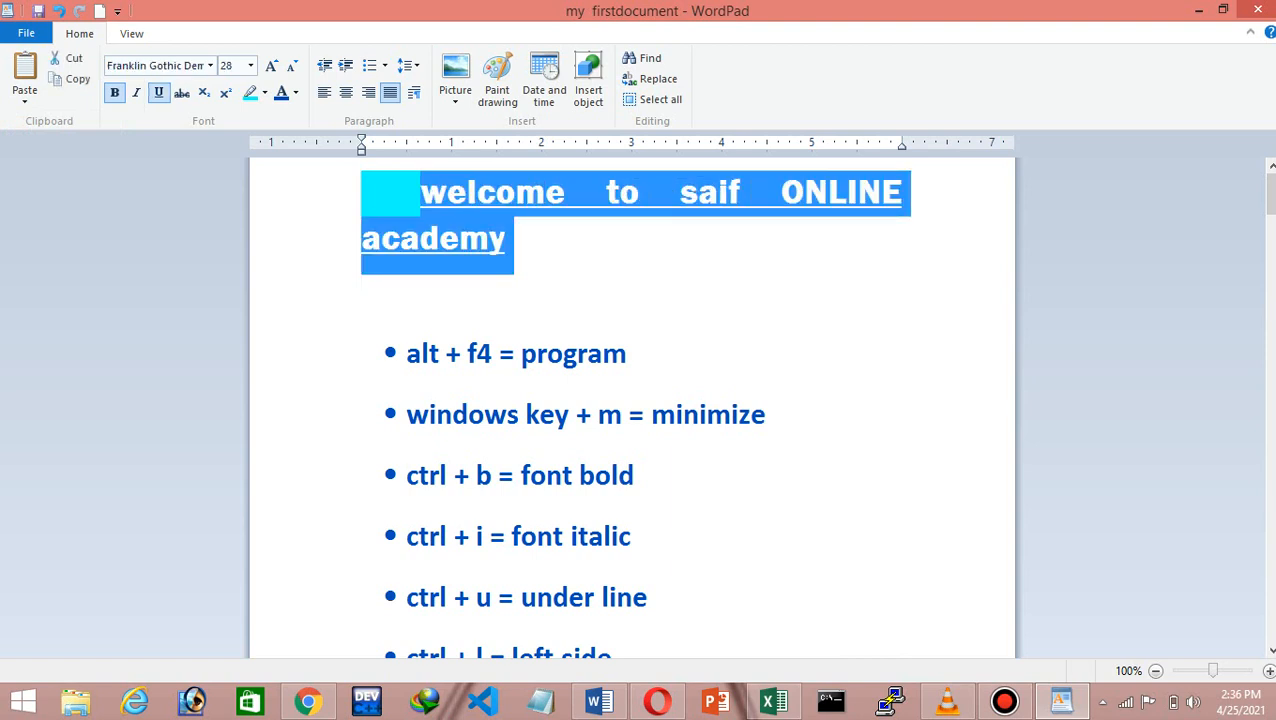
{"action": "left_click", "coordinate": [292, 66]}
{"action": "left_click", "coordinate": [292, 66]}
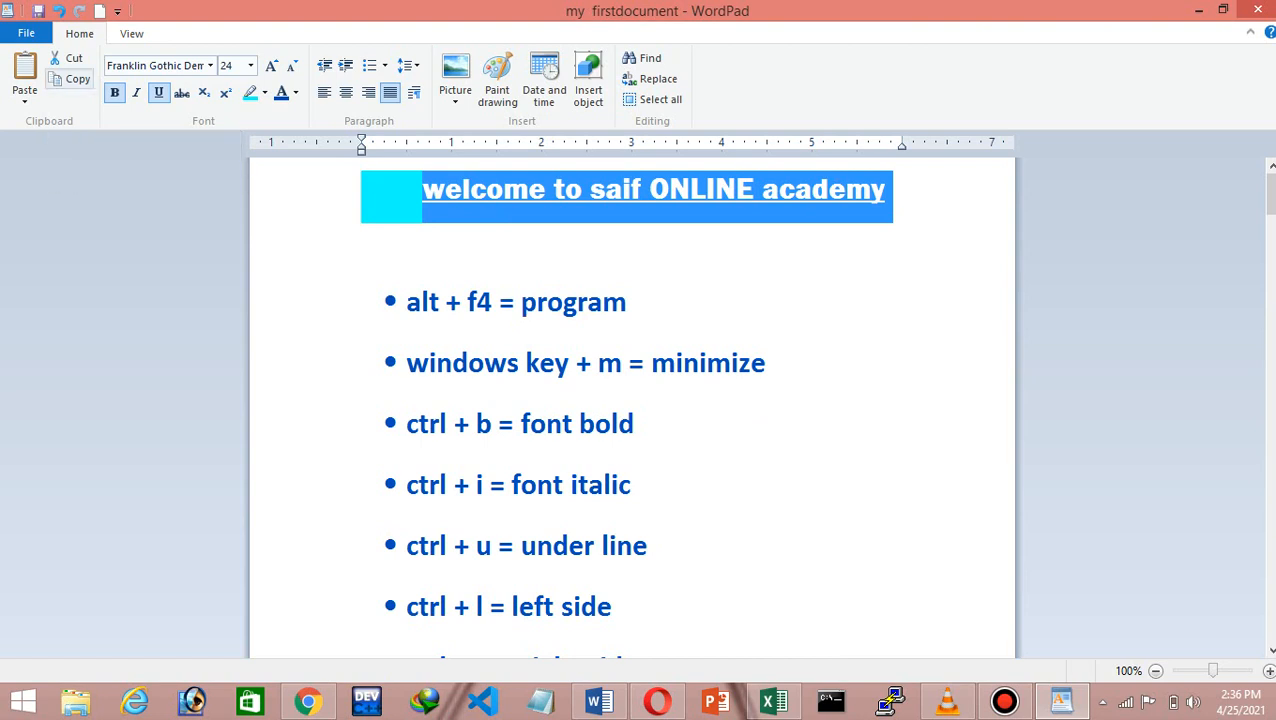
Paste the copied heading with its formatting below the last "14:28:22" line at the end of the document
{"action": "left_click_drag", "start_coordinate": [1270, 193], "coordinate": [1270, 602]}
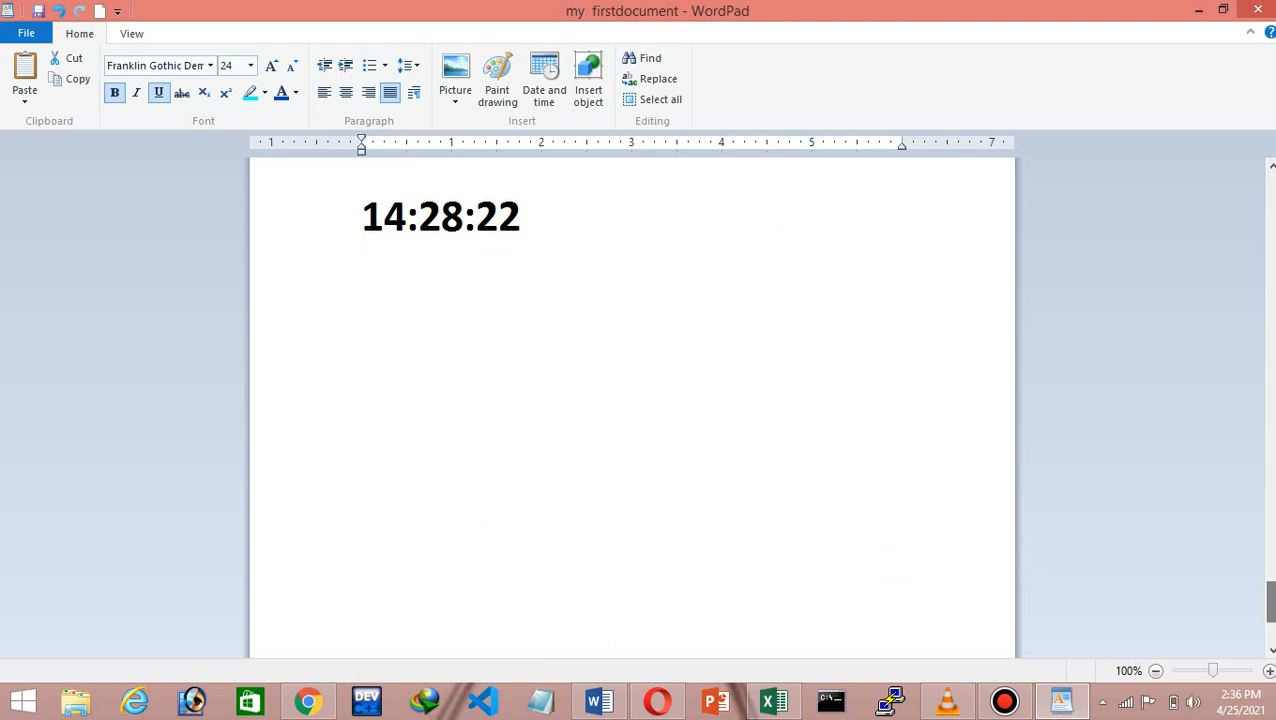
{"action": "left_click", "coordinate": [521, 216]}
{"action": "key", "text": "Return"}
{"action": "key", "text": "Return"}
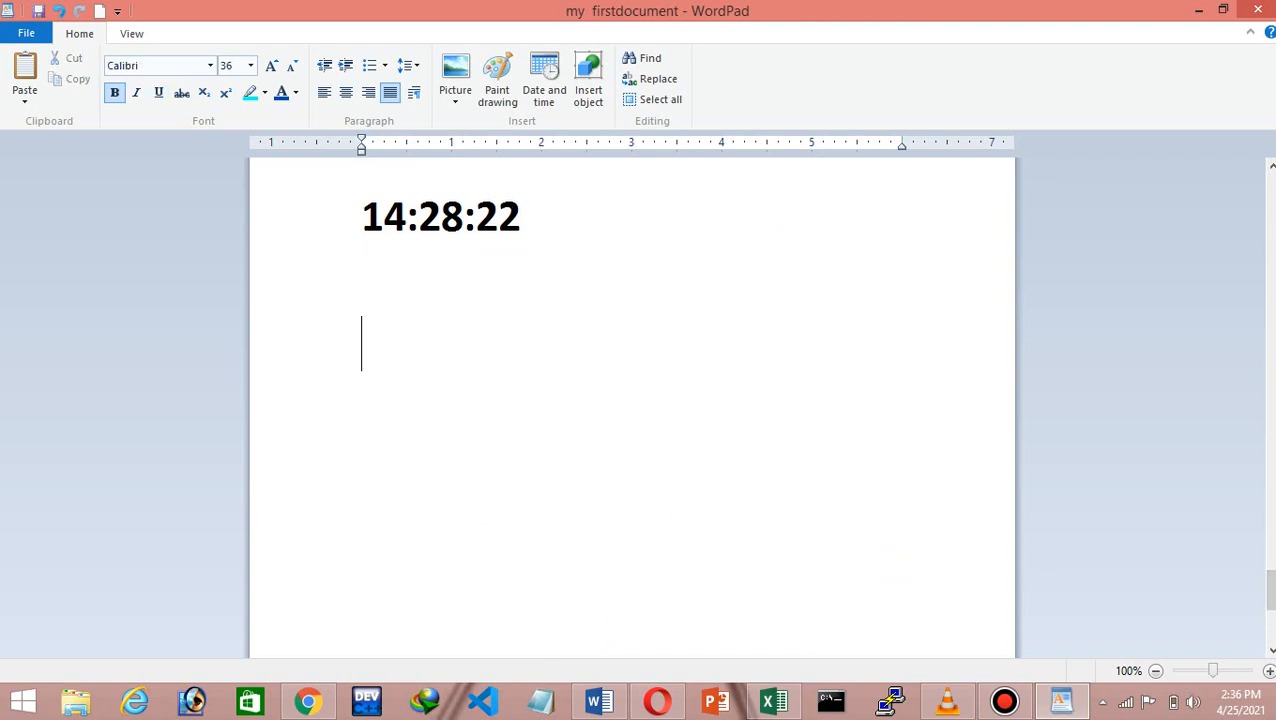
{"action": "left_click", "coordinate": [25, 100]}
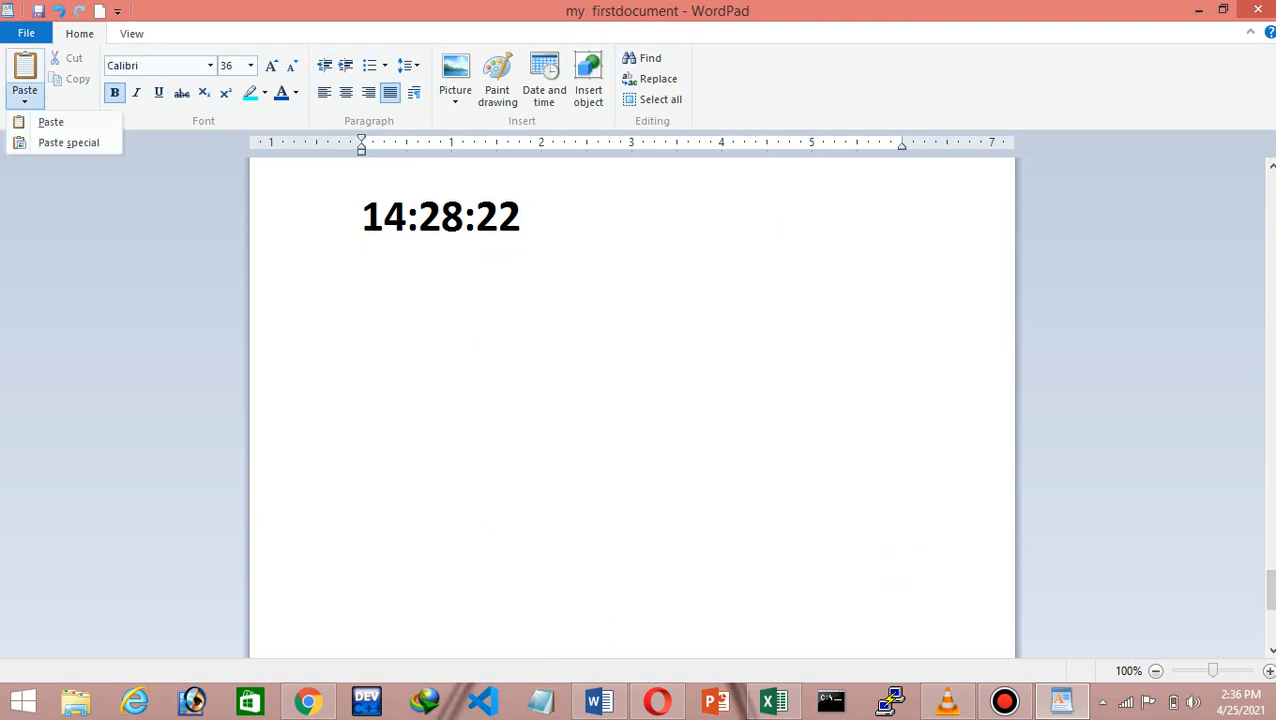
{"action": "left_click", "coordinate": [40, 122]}
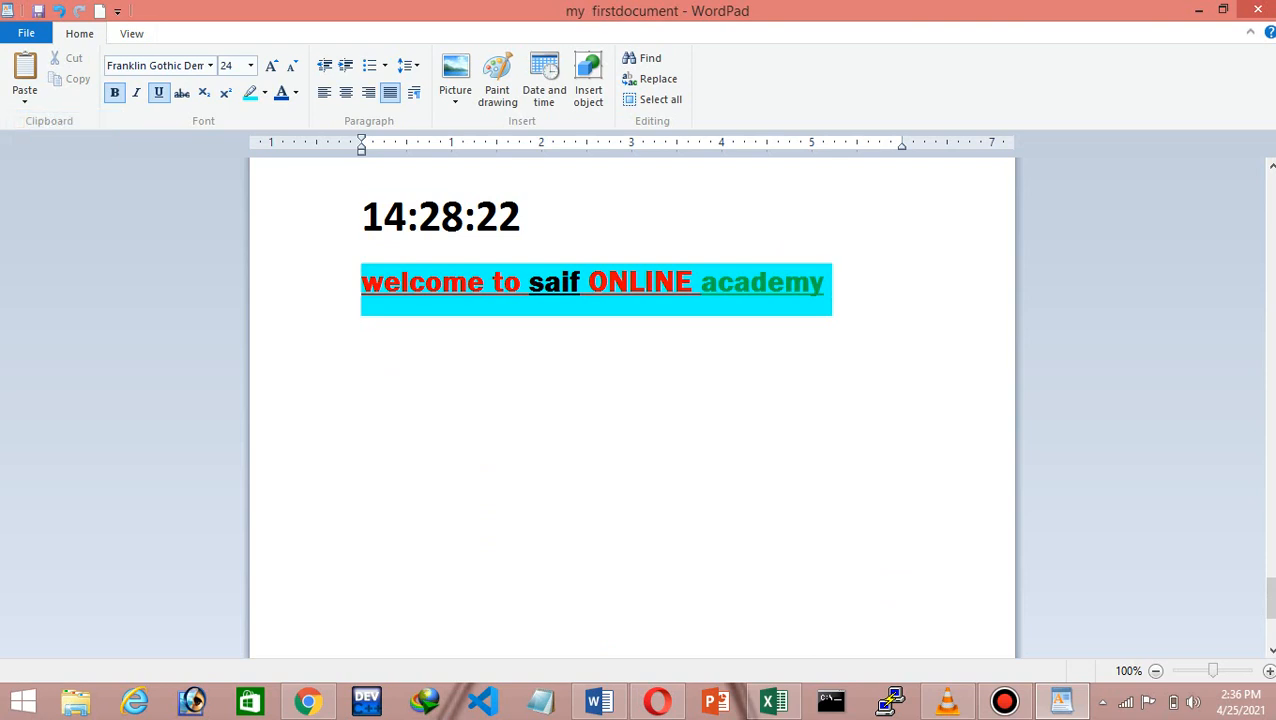
Use Paste special to insert the copied heading as Unformatted Text below the formatted copy
{"action": "left_click", "coordinate": [25, 100]}
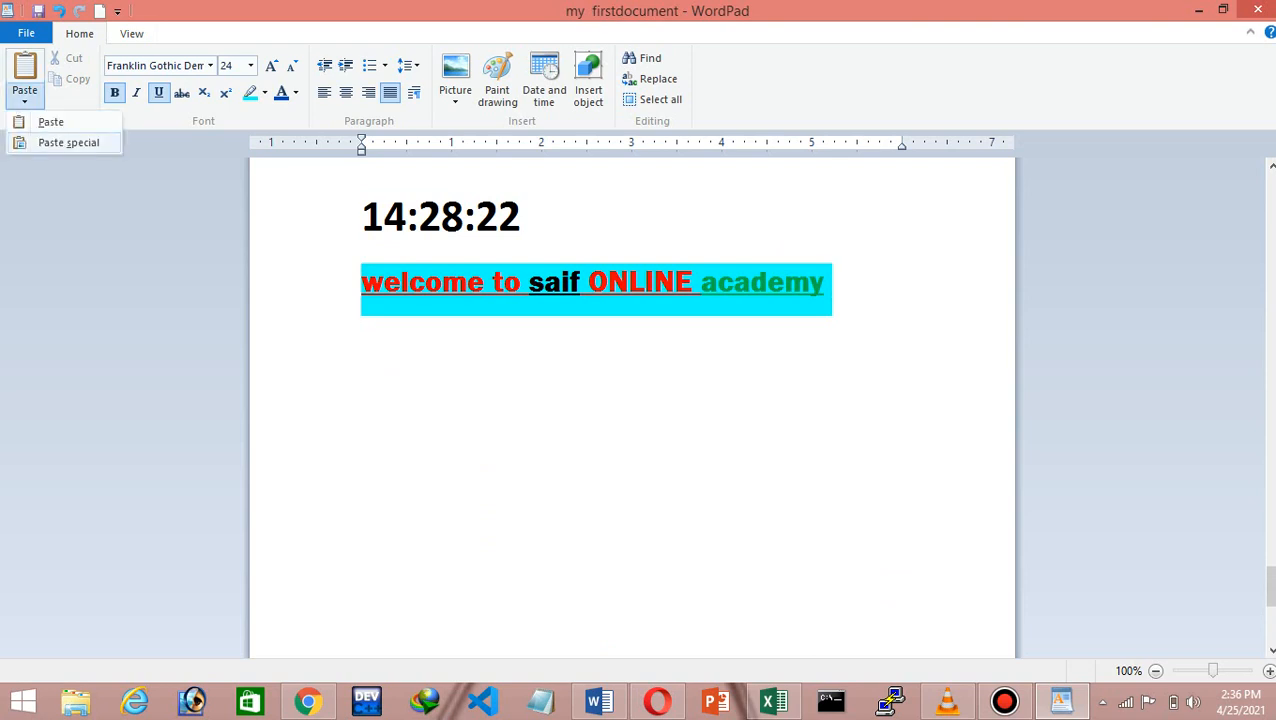
{"action": "left_click", "coordinate": [68, 142]}
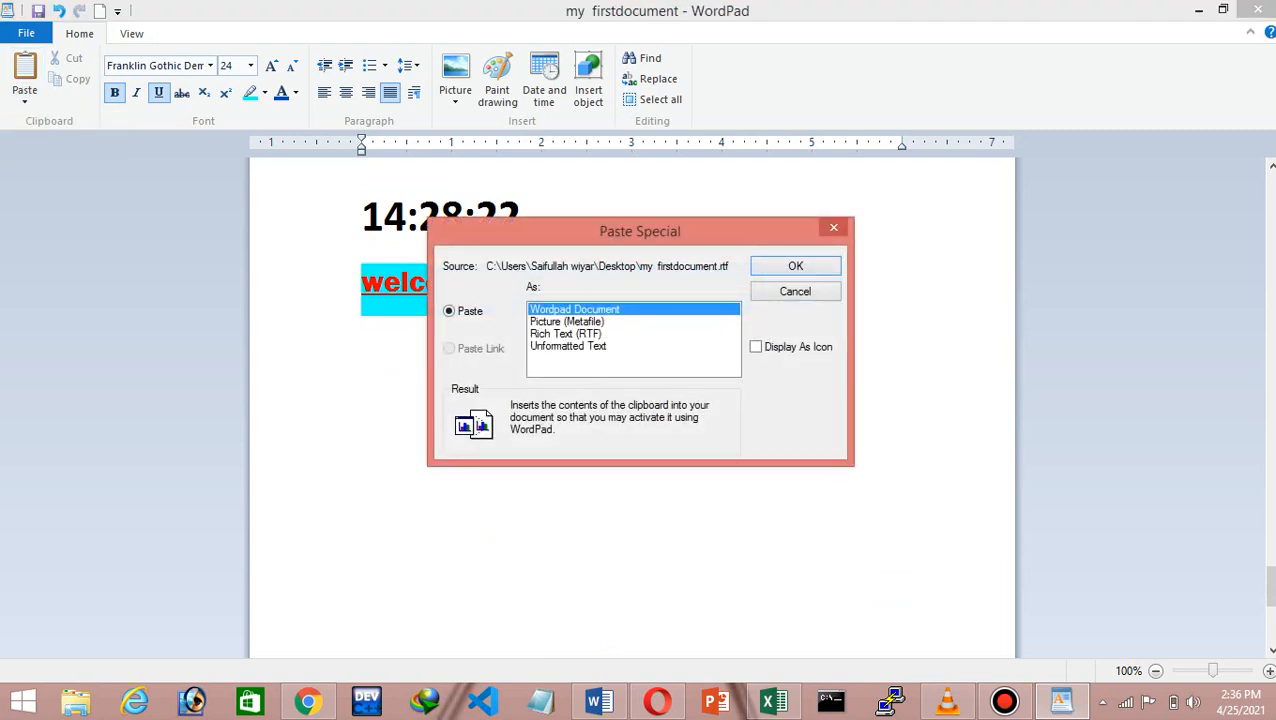
{"action": "left_click", "coordinate": [567, 322]}
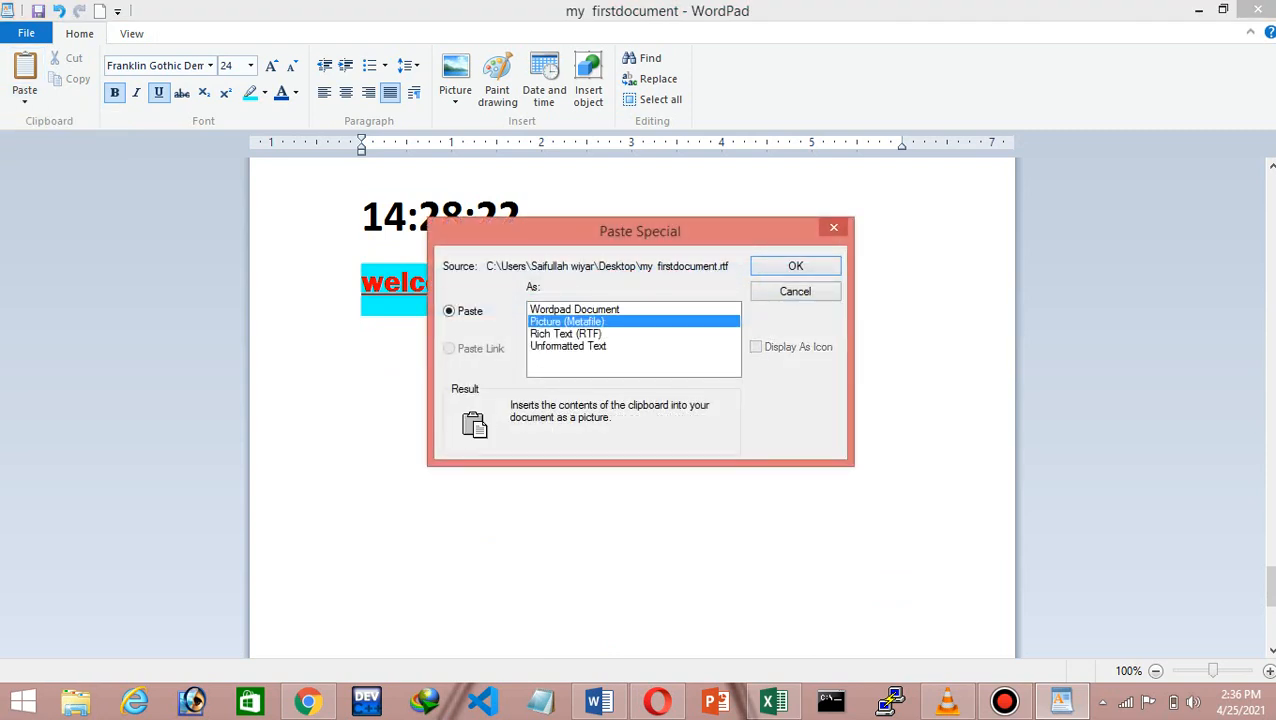
{"action": "left_click", "coordinate": [566, 334]}
{"action": "left_click", "coordinate": [567, 346]}
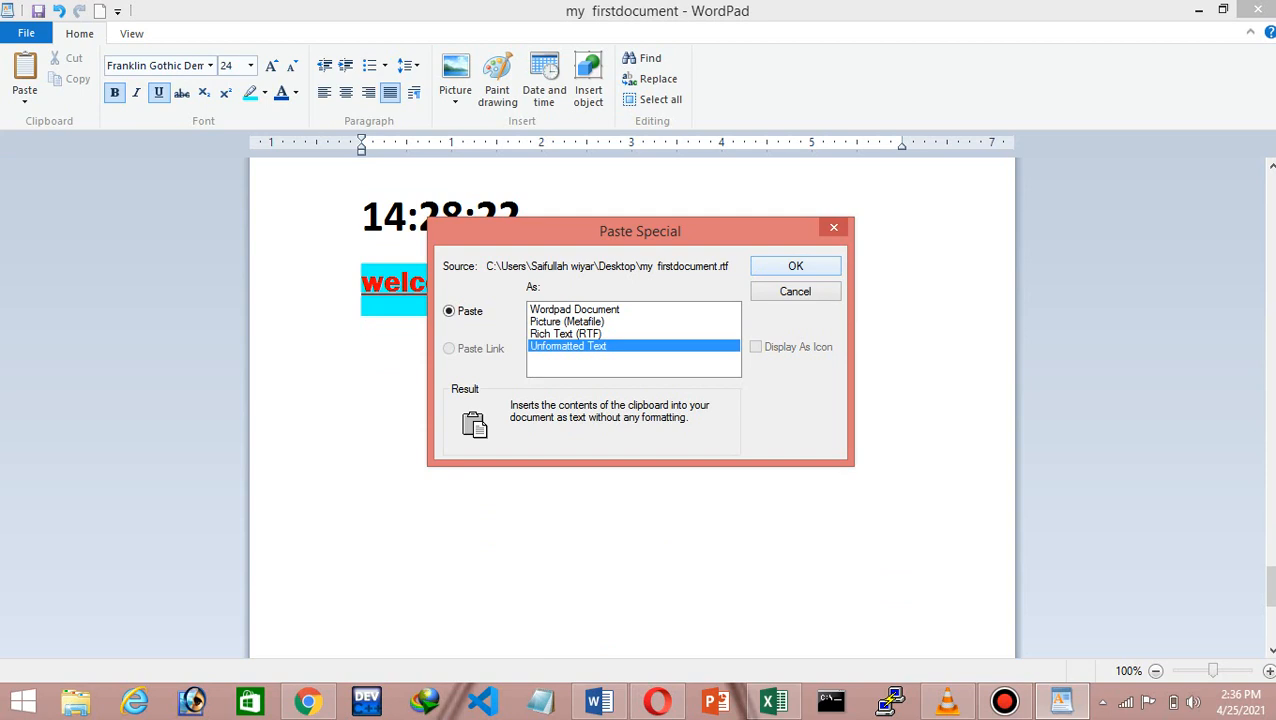
{"action": "key", "text": "Return"}
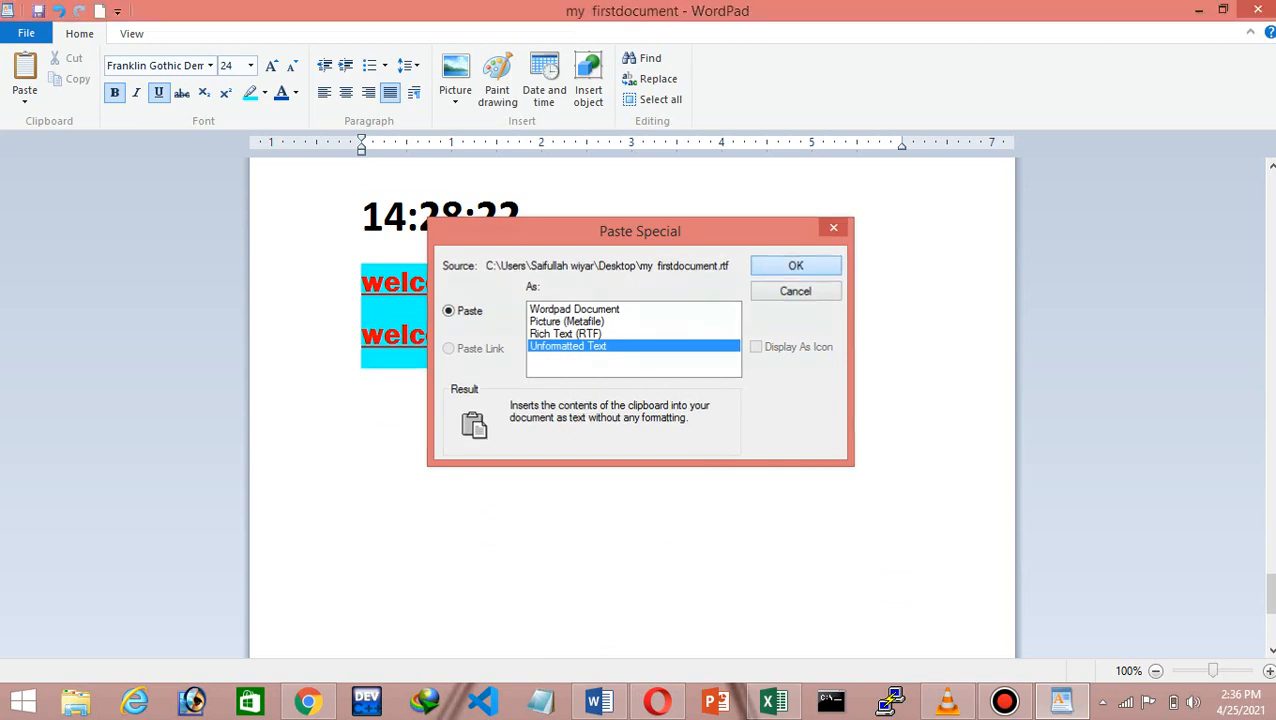
Select the word "academy" in the unformatted heading copy to compare it with the formatted one above
{"action": "key", "text": "shift+Left"}
{"action": "key", "text": "shift+Left"}
{"action": "key", "text": "shift+Left"}
{"action": "key", "text": "shift+Left"}
{"action": "key", "text": "shift+Left"}
{"action": "key", "text": "shift+Left"}
{"action": "key", "text": "shift+Left"}
{"action": "key", "text": "shift+Left"}
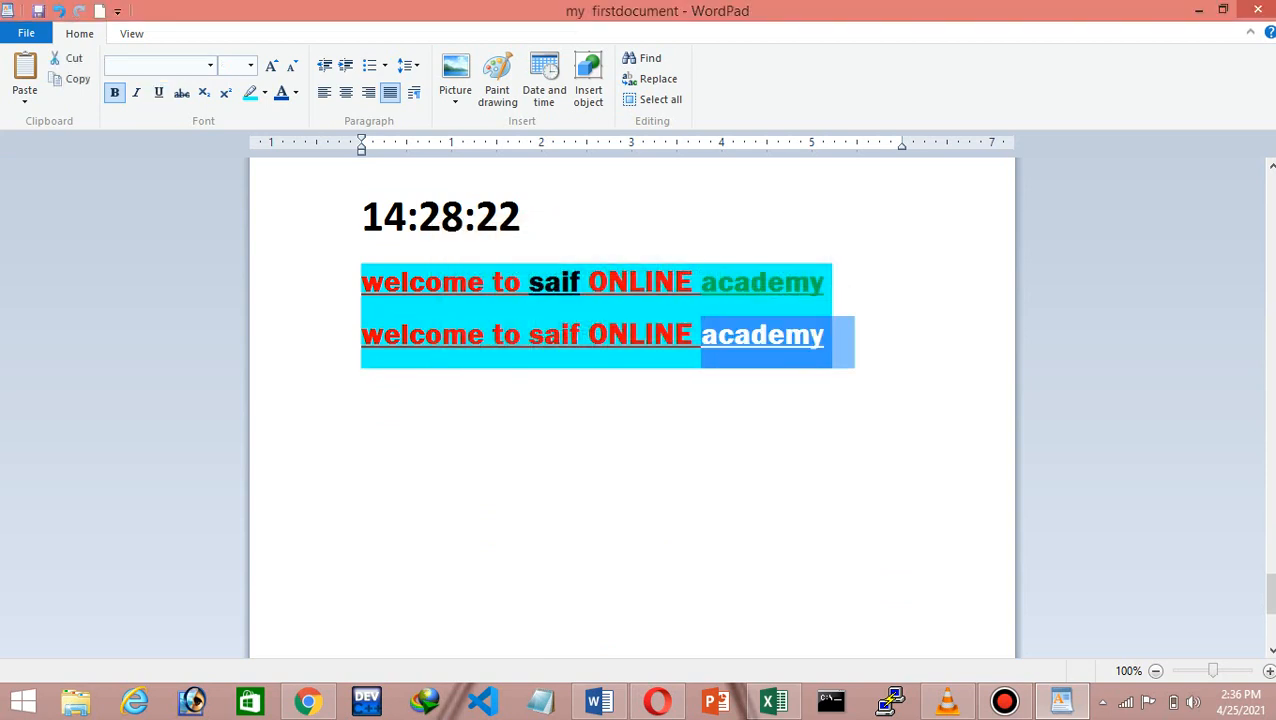
Leave a blank line below the unformatted heading copy and paste the heading there once more as Unformatted Text
{"action": "left_click", "coordinate": [830, 336]}
{"action": "key", "text": "Return"}
{"action": "key", "text": "Return"}
{"action": "key", "text": "Return"}
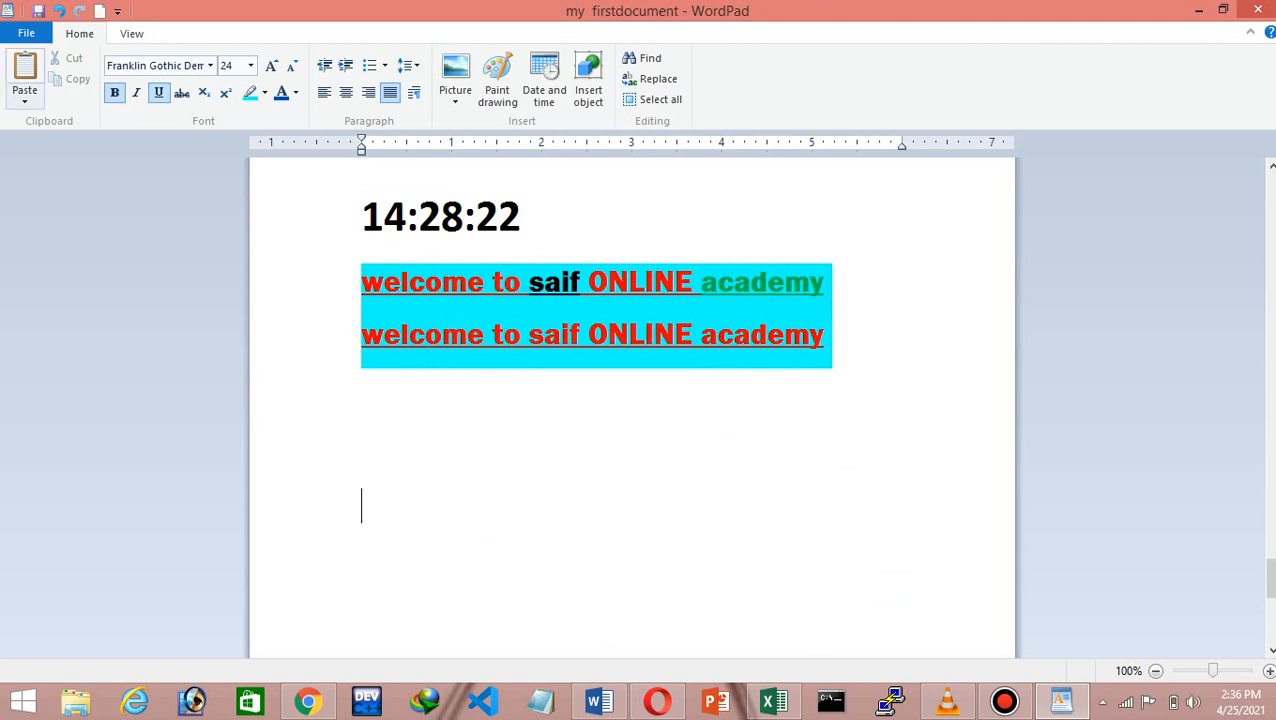
{"action": "left_click", "coordinate": [24, 95]}
{"action": "key", "text": "Down"}
{"action": "key", "text": "Return"}
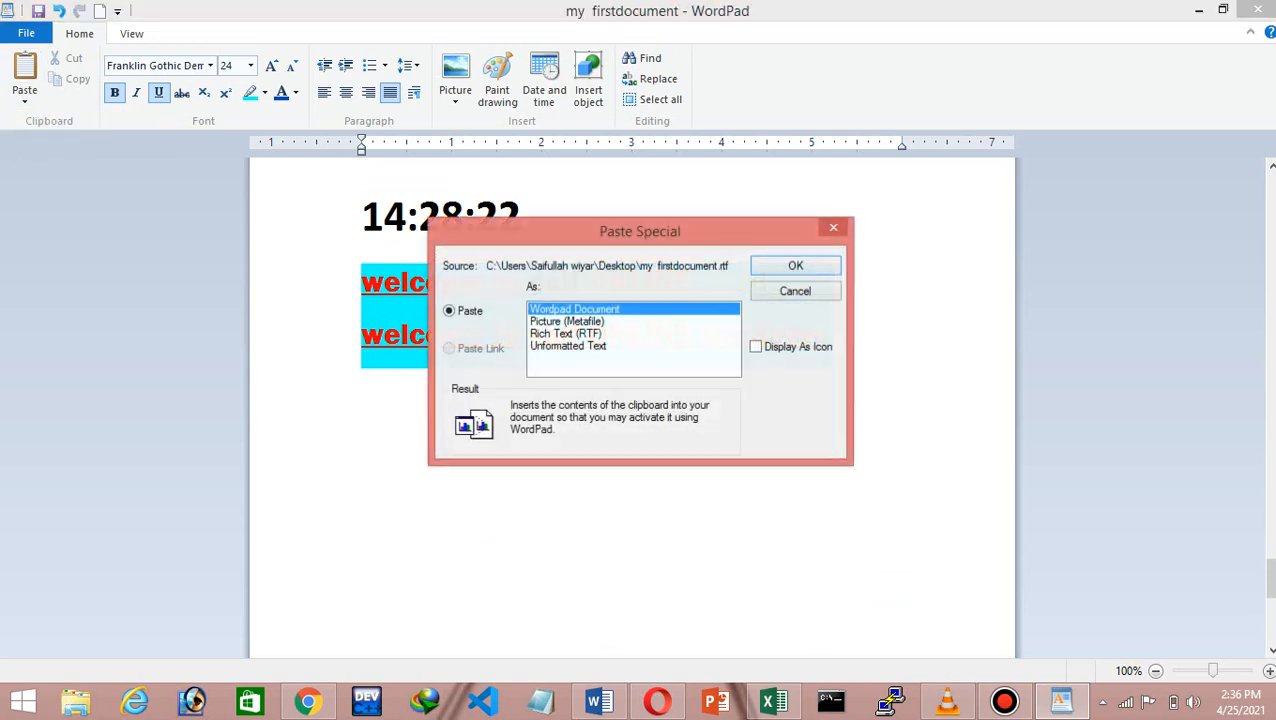
{"action": "key", "text": "Down"}
{"action": "key", "text": "Down"}
{"action": "key", "text": "Down"}
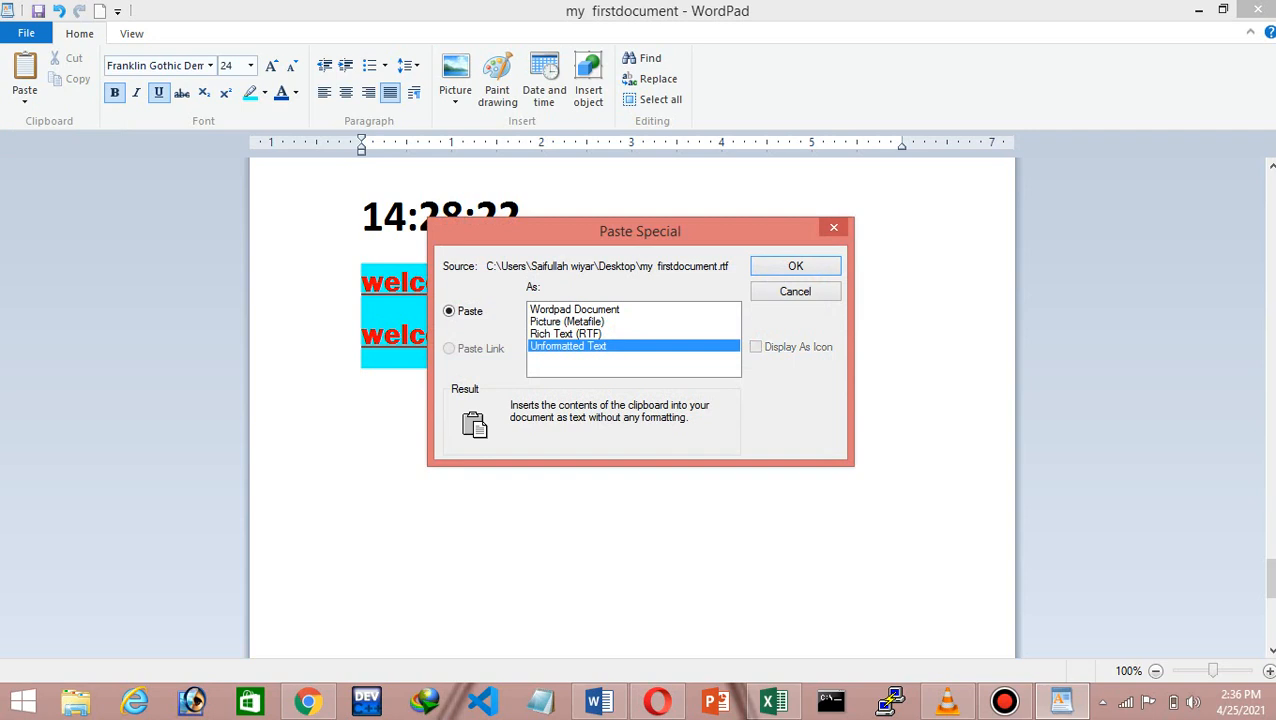
{"action": "key", "text": "Return"}
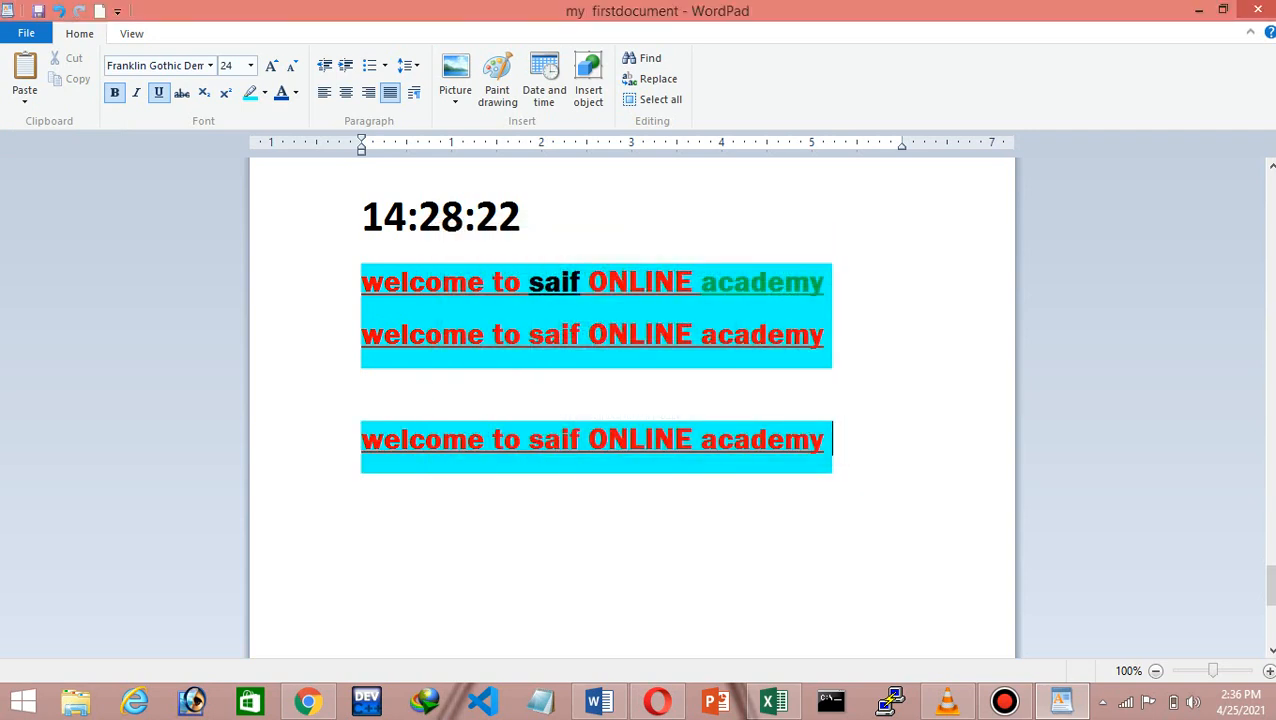
Select the whole newly pasted unformatted heading line to examine it, then clear the selection
{"action": "key", "text": "ctrl+shift+Left"}
{"action": "key", "text": "ctrl+shift+Left"}
{"action": "key", "text": "ctrl+shift+Left"}
{"action": "key", "text": "ctrl+shift+Left"}
{"action": "key", "text": "ctrl+shift+Left"}
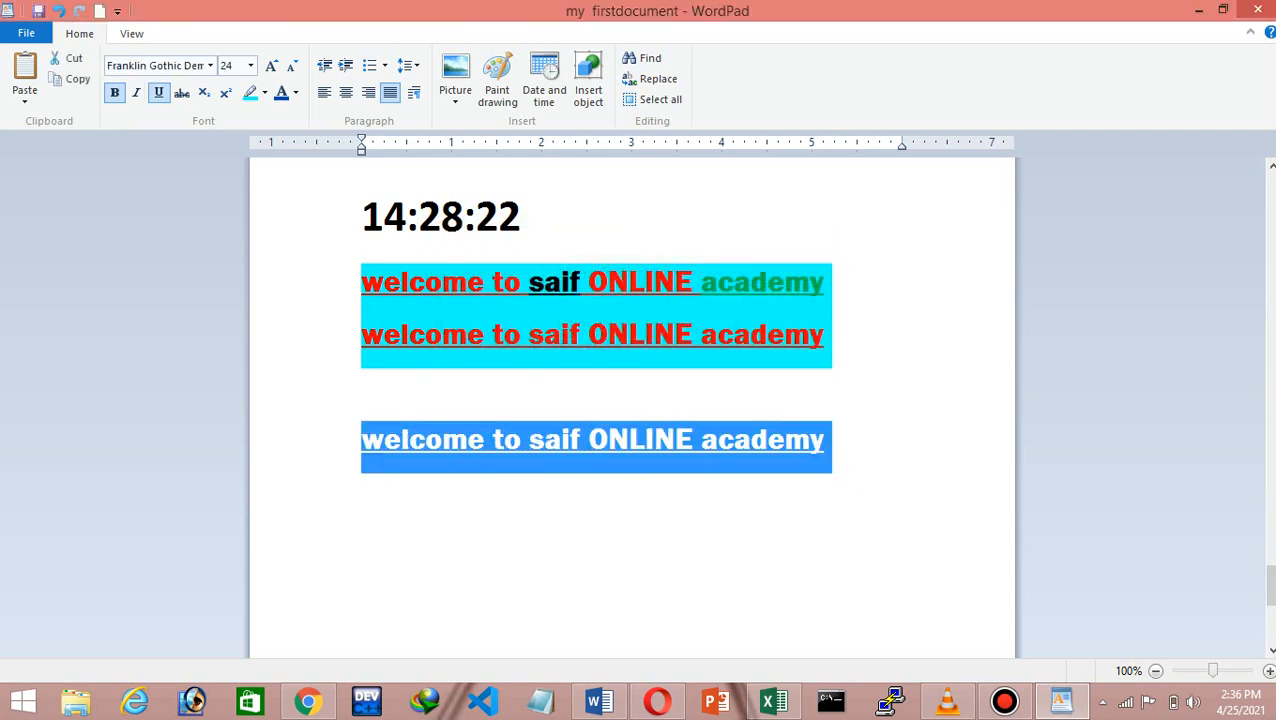
{"action": "key", "text": "Right"}
Set the text from "Themes and styles" through the second "welcome to saif" to no highlight color and a red font color
{"action": "left_click_drag", "start_coordinate": [1270, 592], "coordinate": [1270, 404]}
{"action": "left_click_drag", "start_coordinate": [466, 366], "coordinate": [362, 263]}
{"action": "left_click", "coordinate": [250, 93]}
{"action": "left_click", "coordinate": [265, 93]}
{"action": "left_click", "coordinate": [293, 198]}
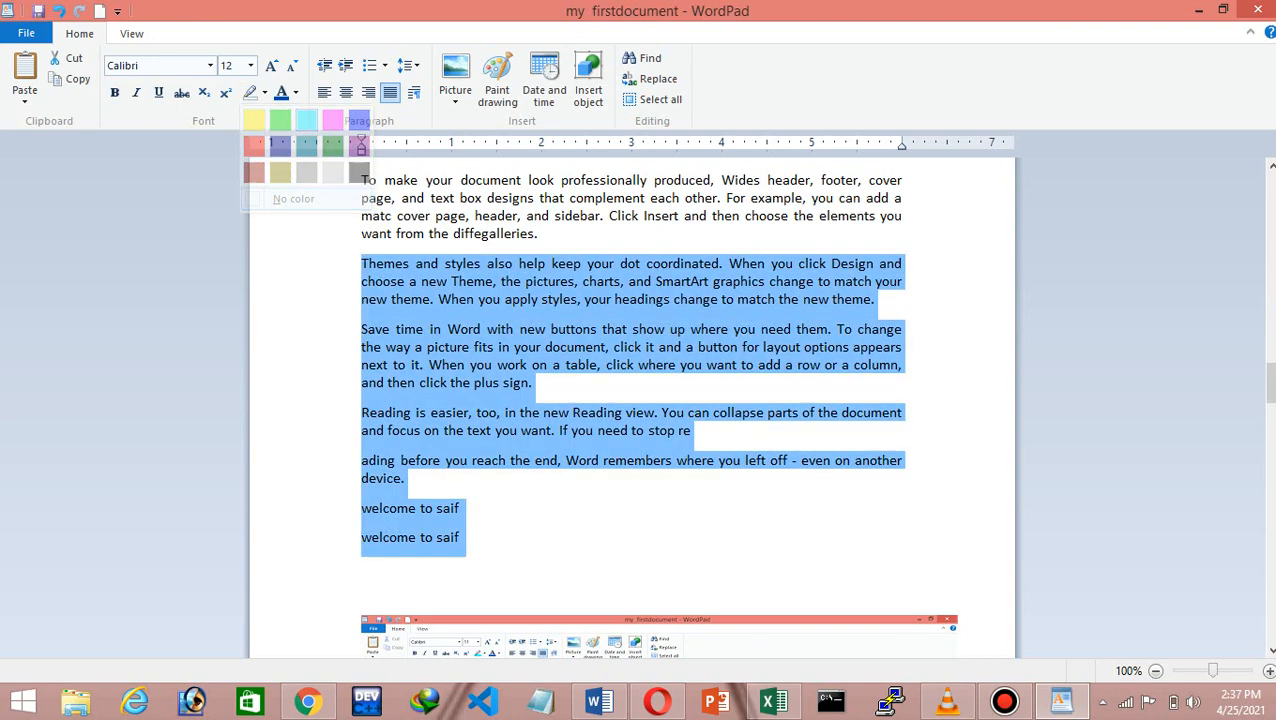
{"action": "left_click", "coordinate": [296, 93]}
{"action": "left_click", "coordinate": [301, 139]}
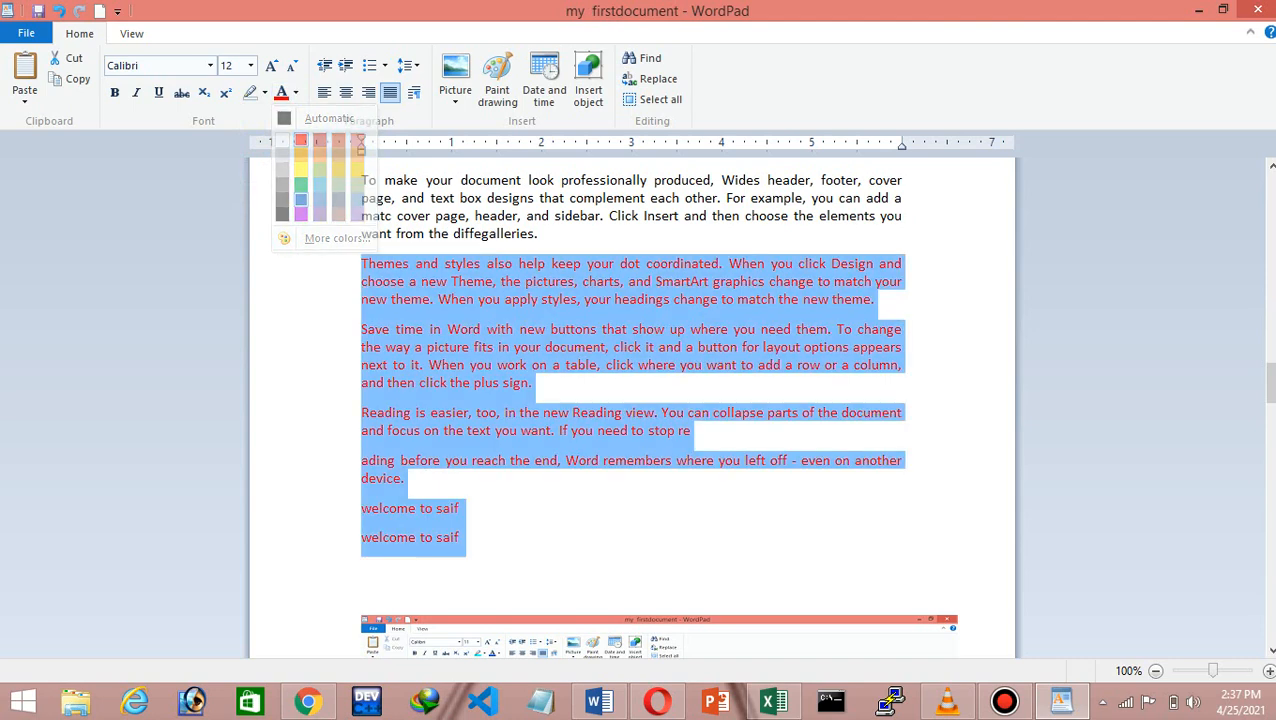
Make the red paragraphs bold and italic, and copy them
{"action": "left_click", "coordinate": [114, 92]}
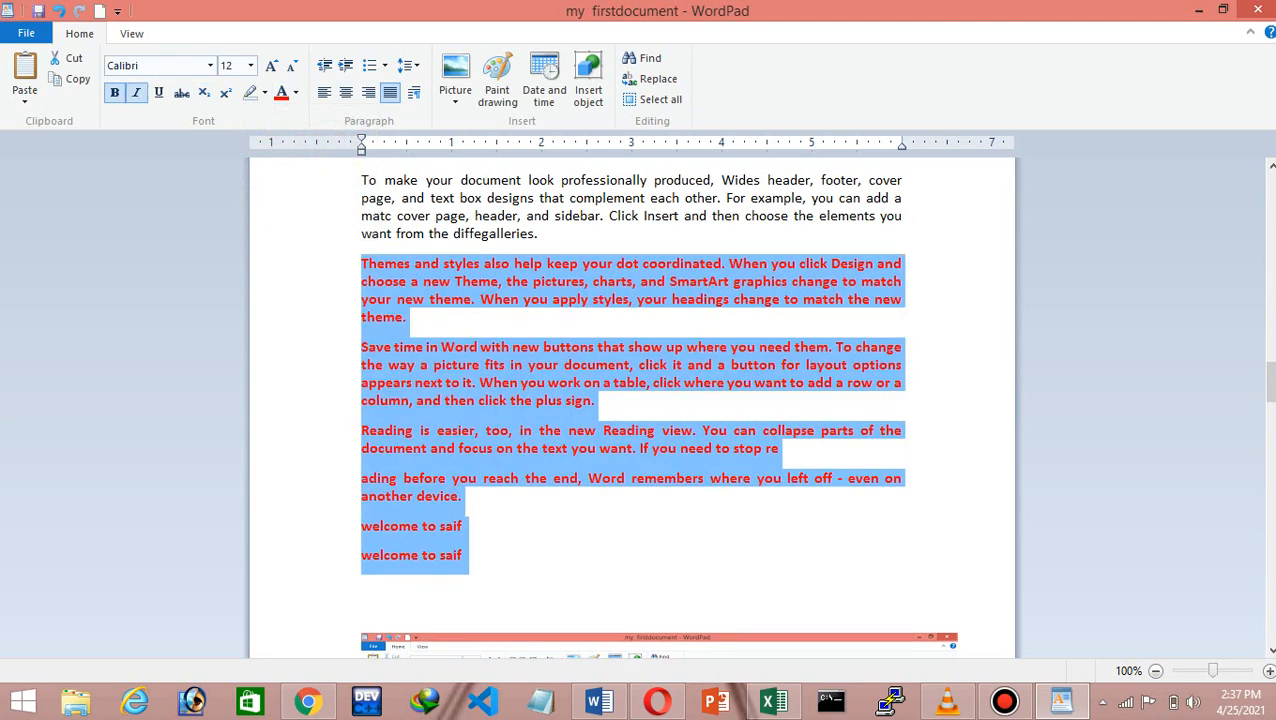
{"action": "left_click", "coordinate": [136, 92]}
{"action": "left_click_drag", "start_coordinate": [466, 556], "coordinate": [361, 263]}
{"action": "key", "text": "super+c"}
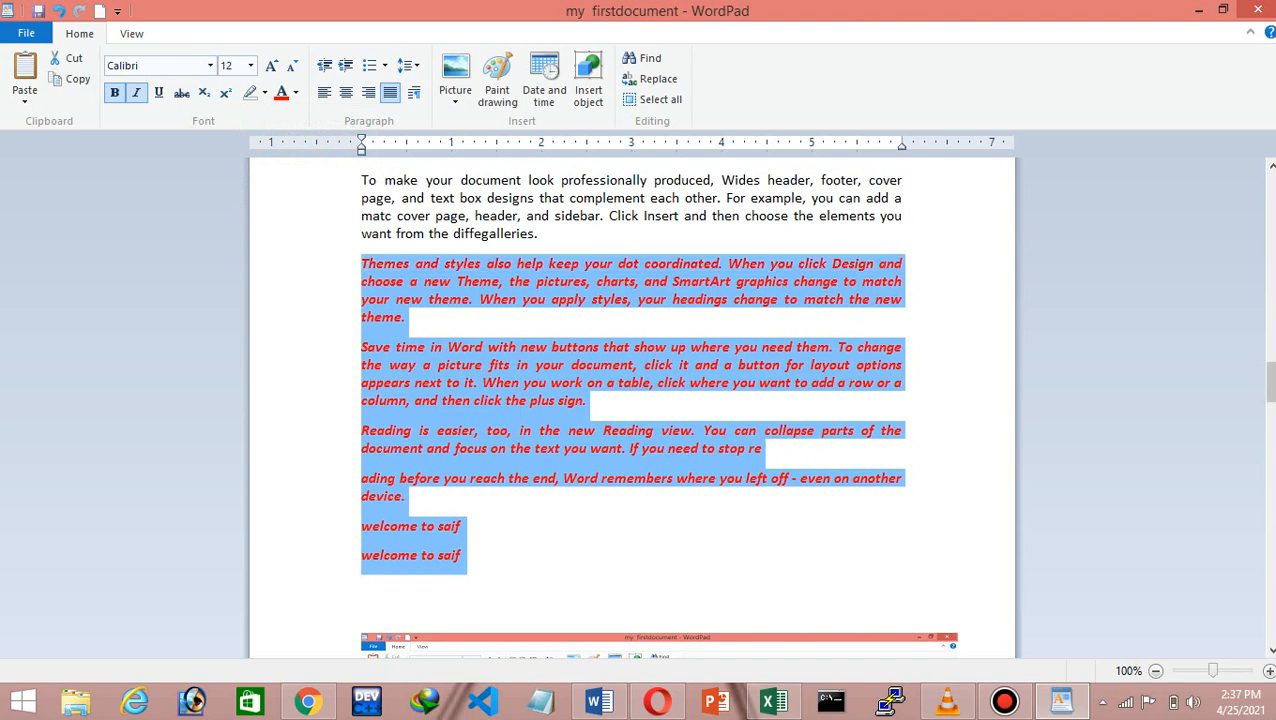
Paste the copied red paragraphs with their formatting on a new line below the last heading copy
{"action": "left_click_drag", "start_coordinate": [1271, 382], "coordinate": [1271, 599]}
{"action": "left_click", "coordinate": [362, 369]}
{"action": "key", "text": "Return"}
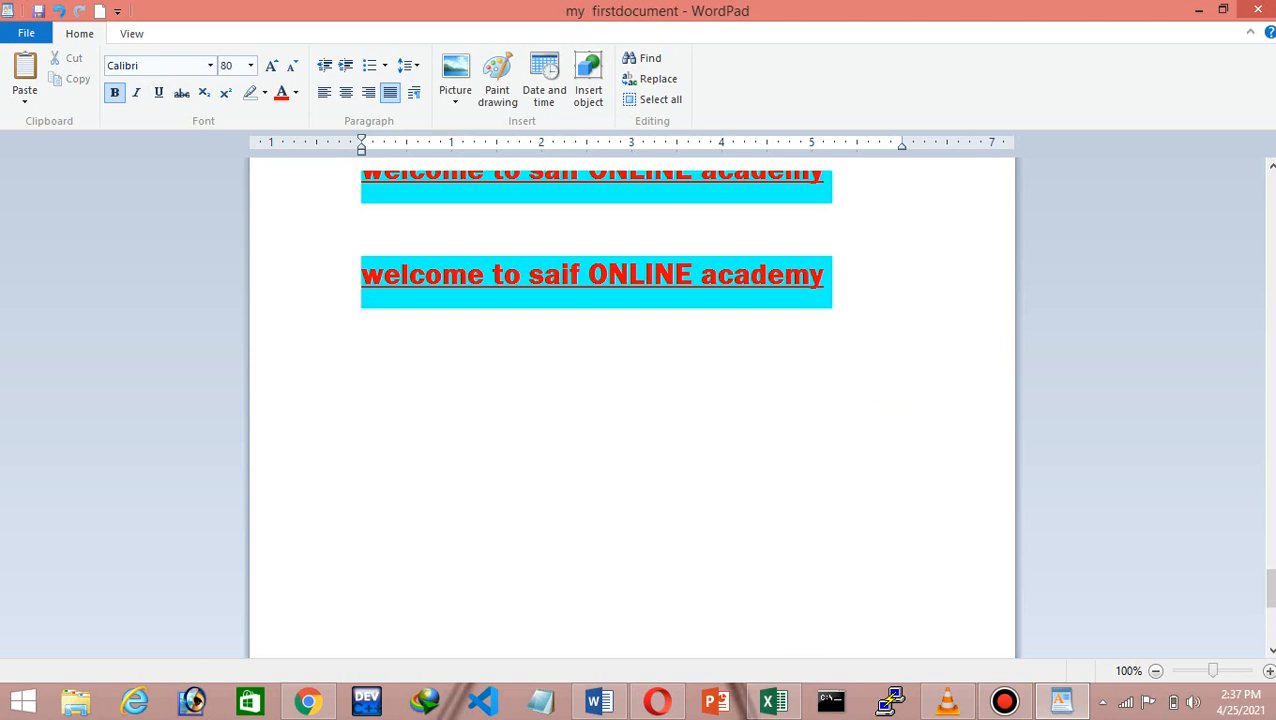
{"action": "left_click", "coordinate": [24, 97]}
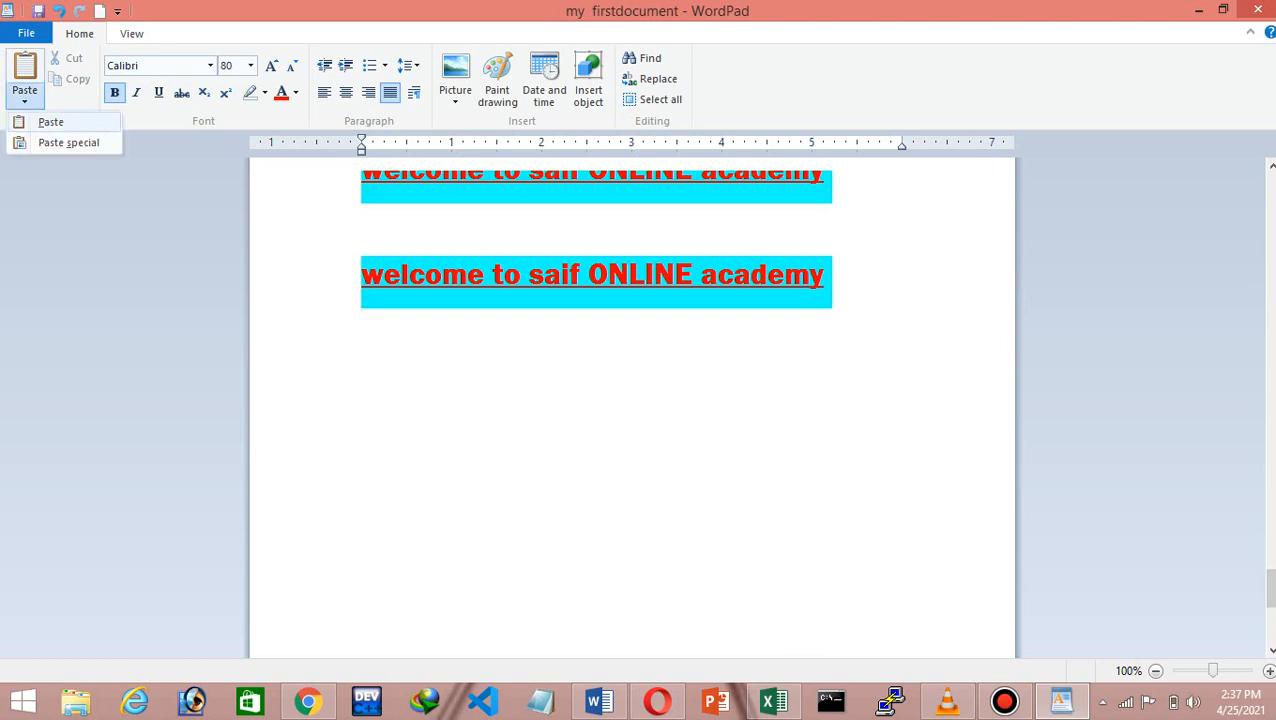
{"action": "left_click", "coordinate": [50, 122]}
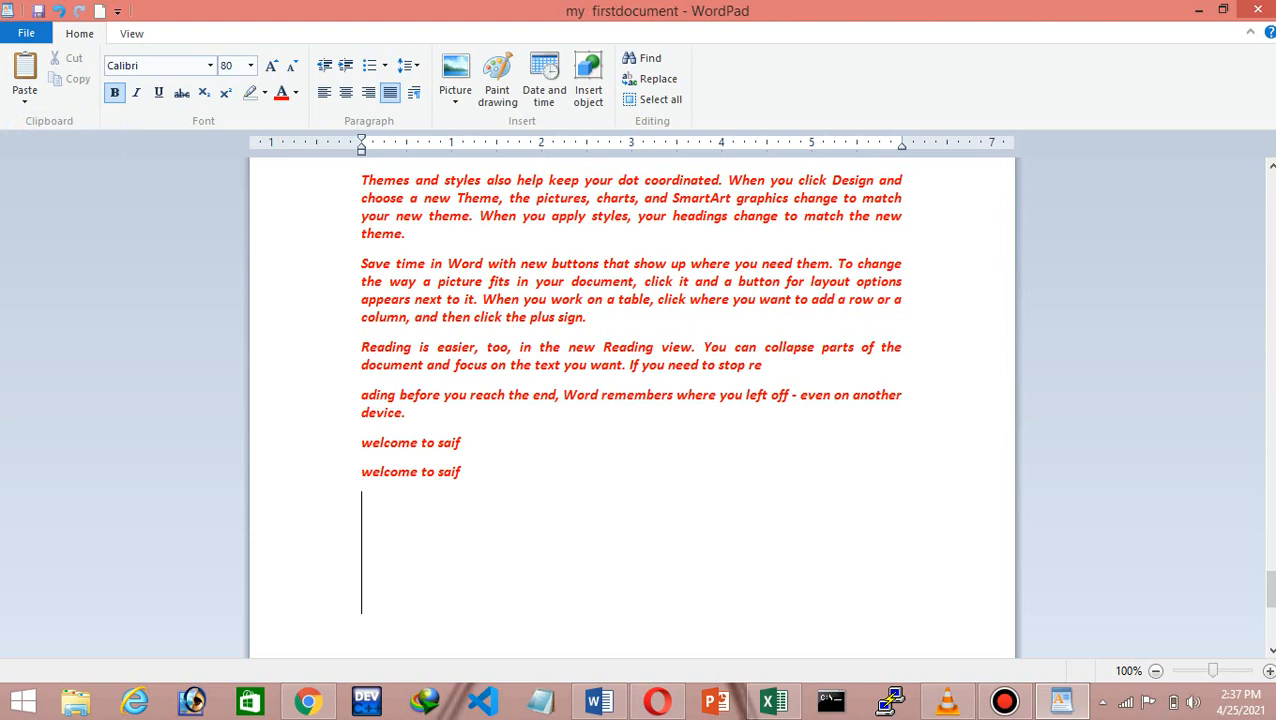
Paste the copied red paragraphs as unformatted text on the empty line below them, and undo that paste
{"action": "left_click", "coordinate": [24, 97]}
{"action": "left_click", "coordinate": [68, 142]}
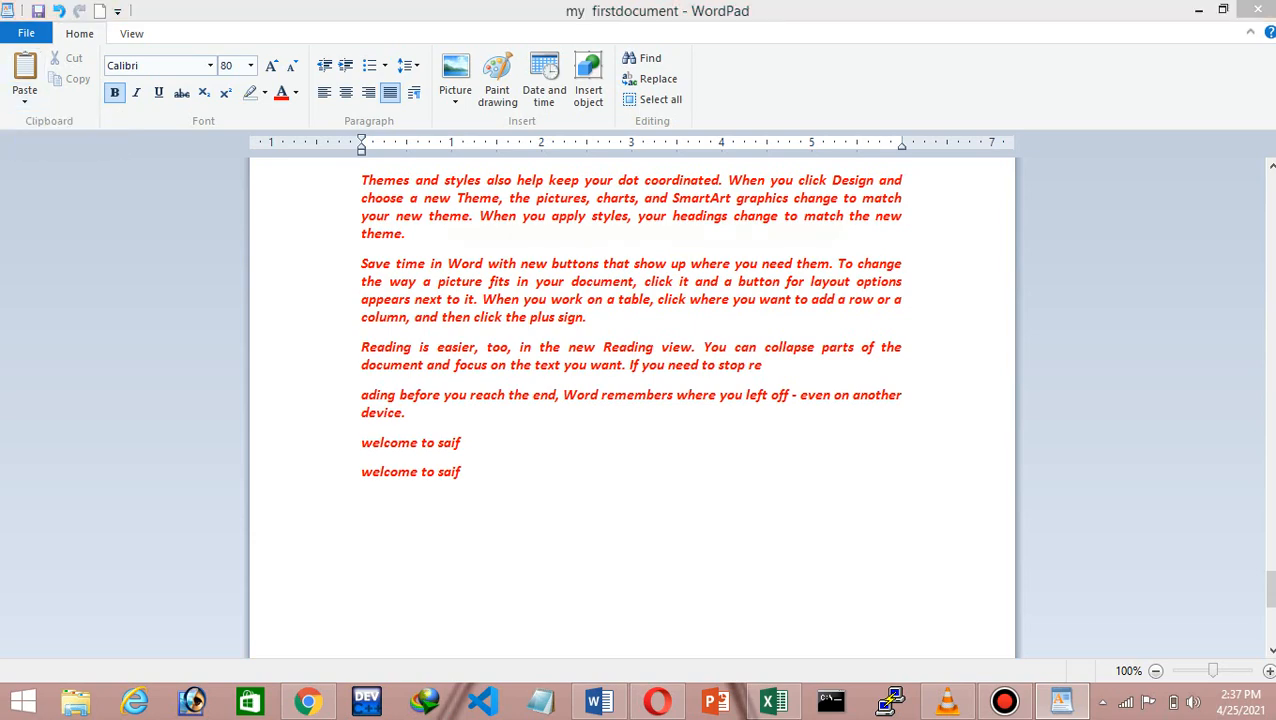
{"action": "left_click", "coordinate": [568, 346]}
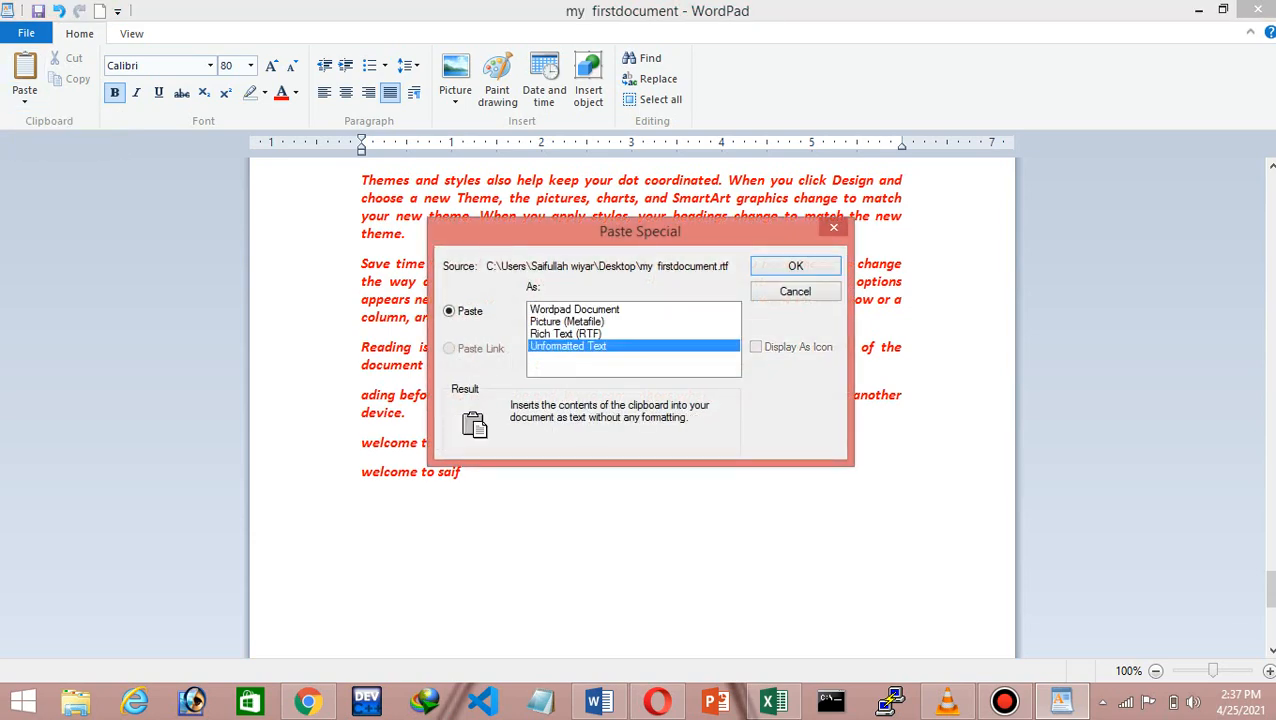
{"action": "left_click", "coordinate": [795, 266]}
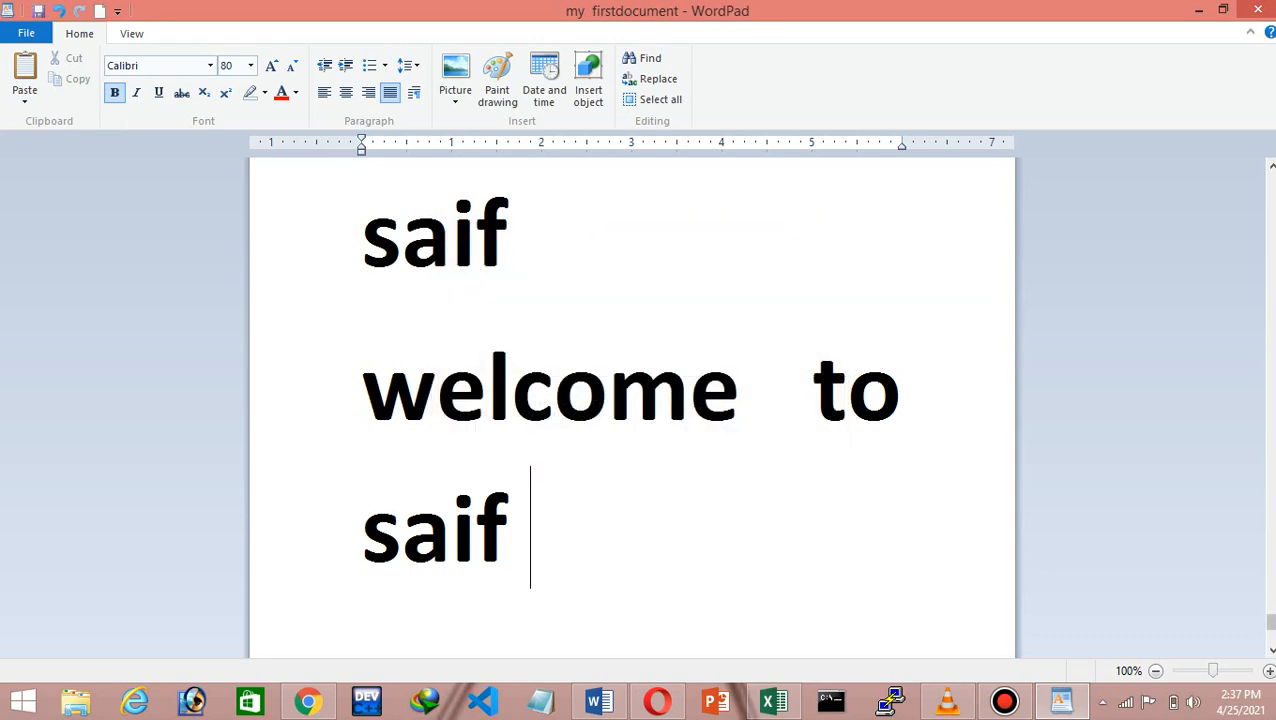
{"action": "left_click_drag", "start_coordinate": [1270, 621], "coordinate": [1270, 407]}
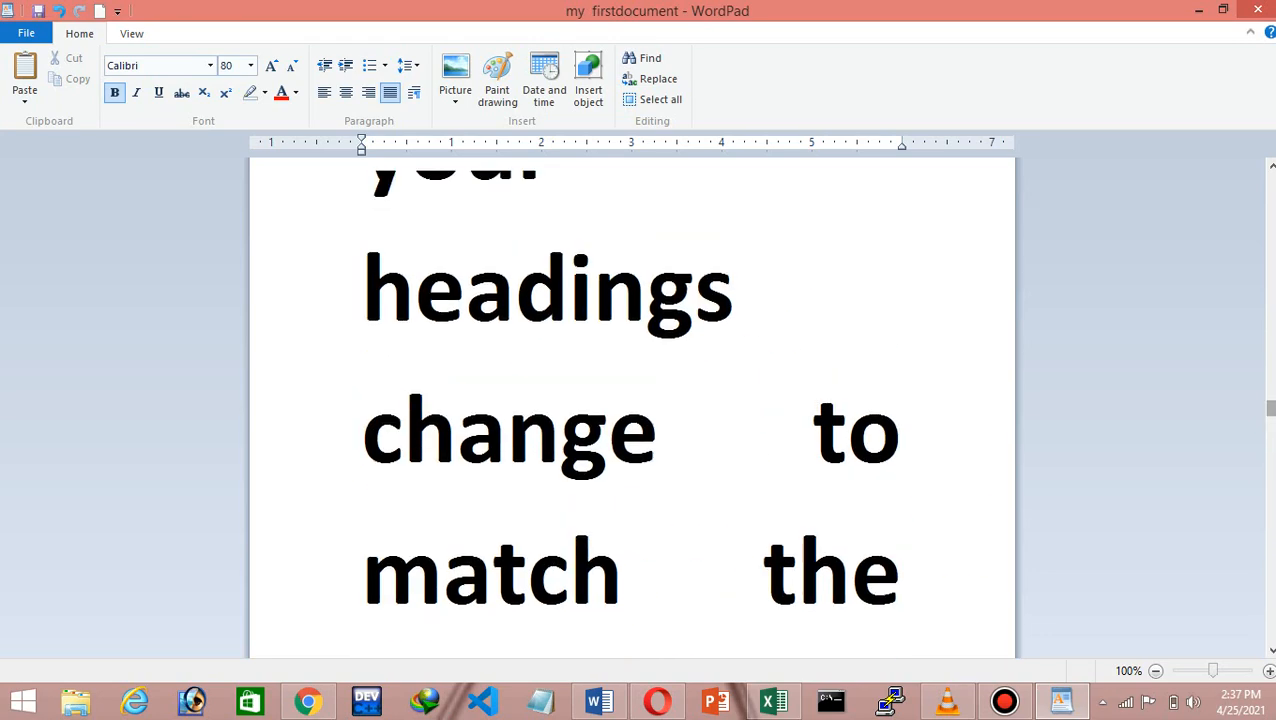
{"action": "key", "text": "ctrl+z"}
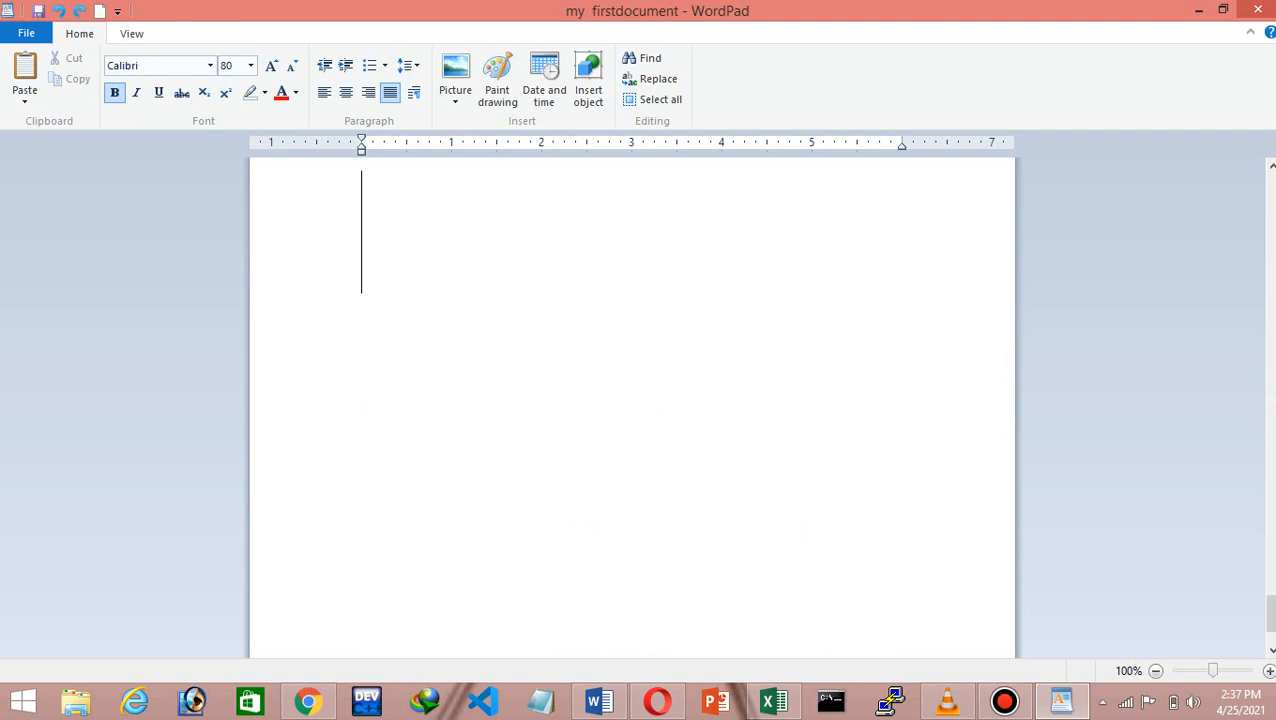
Set the font size to 10 and paste the copied paragraphs as unformatted text below the last red "welcome to saif"
{"action": "left_click", "coordinate": [251, 66]}
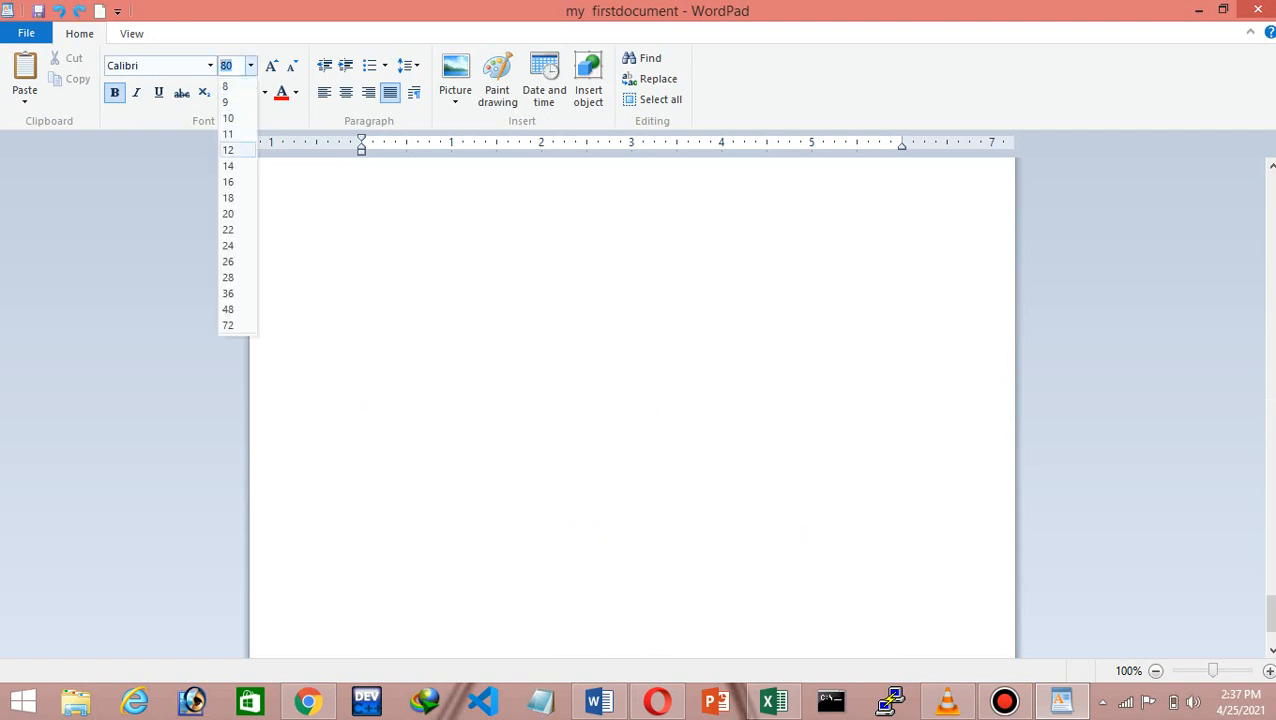
{"action": "left_click", "coordinate": [228, 150]}
{"action": "key", "text": "BackSpace"}
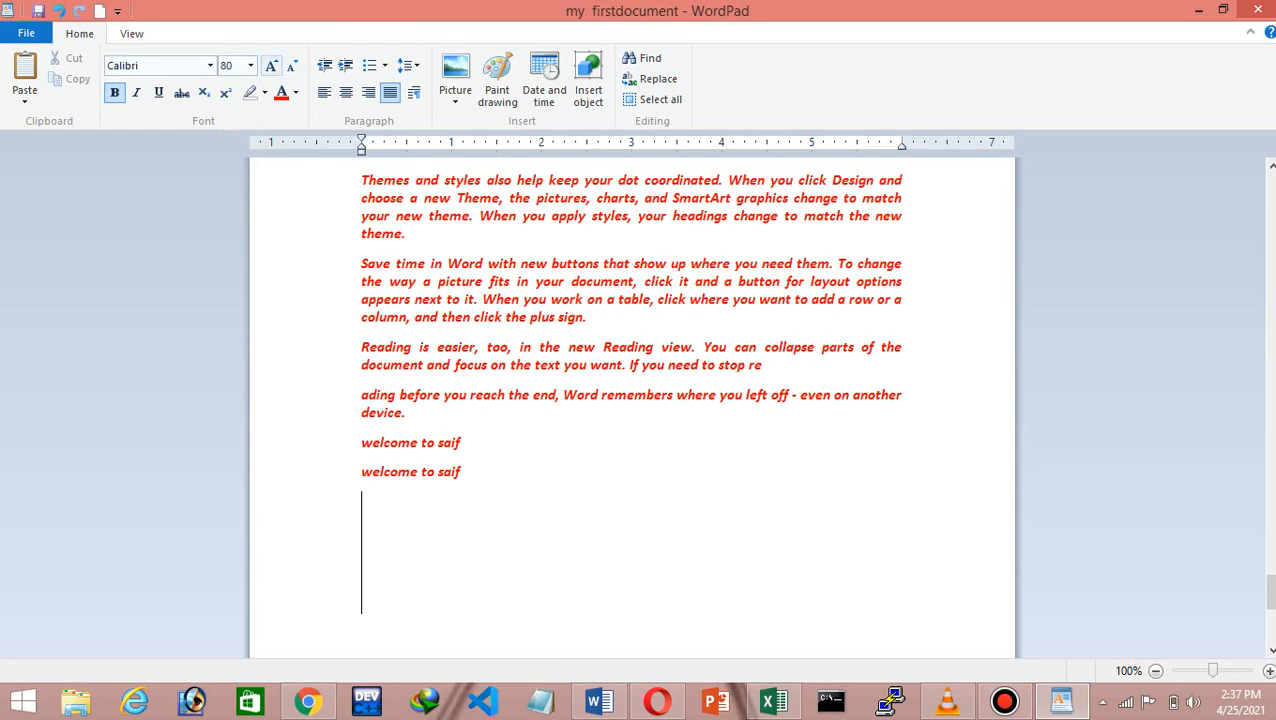
{"action": "left_click", "coordinate": [251, 66]}
{"action": "left_click", "coordinate": [229, 118]}
{"action": "left_click", "coordinate": [24, 96]}
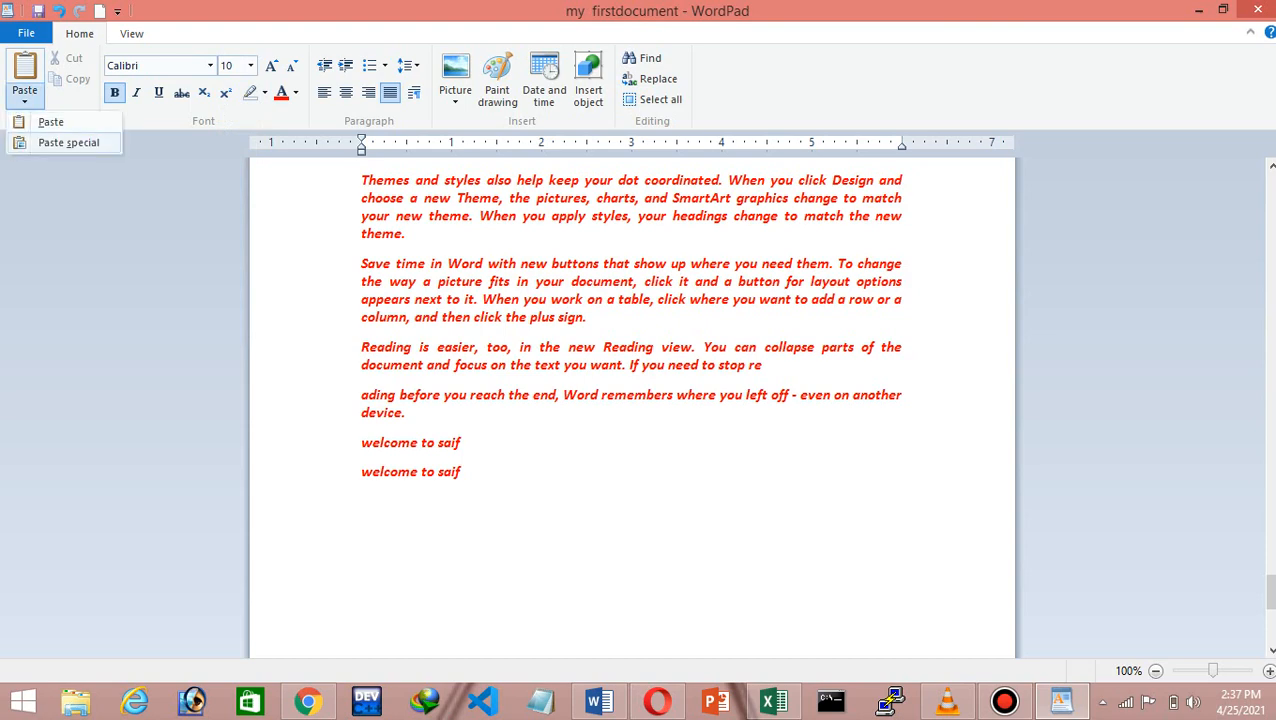
{"action": "left_click", "coordinate": [68, 142]}
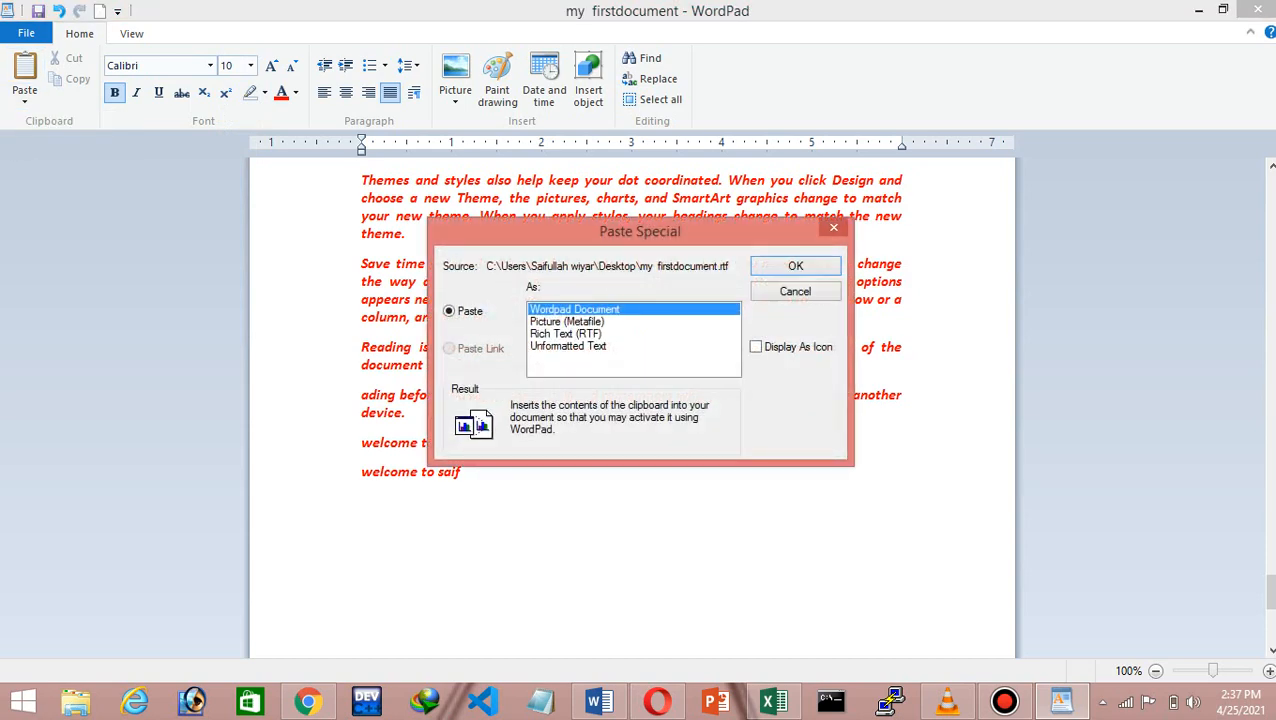
{"action": "left_click", "coordinate": [568, 346]}
{"action": "left_click", "coordinate": [796, 266]}
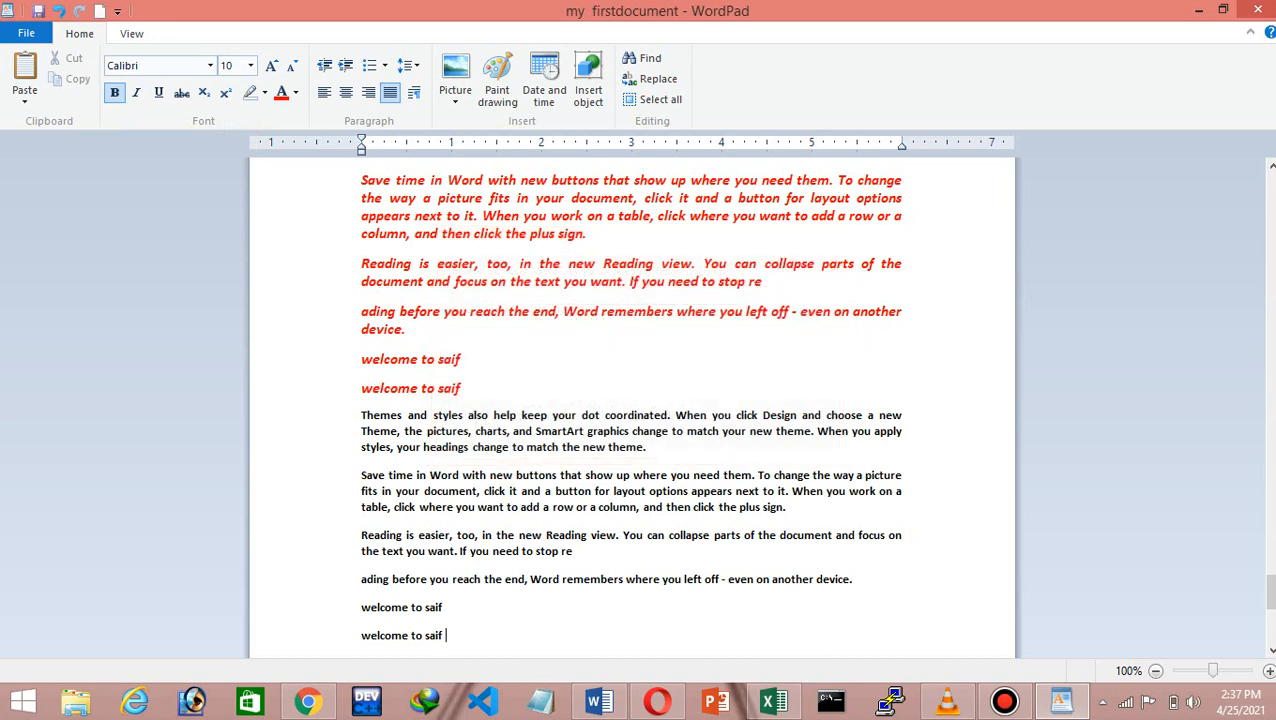
Start a new line below the unformatted text and paste the copied paragraphs there as Picture (Metafile)
{"action": "key", "text": "Return"}
{"action": "key", "text": "Return"}
{"action": "key", "text": "Return"}
{"action": "key", "text": "Return"}
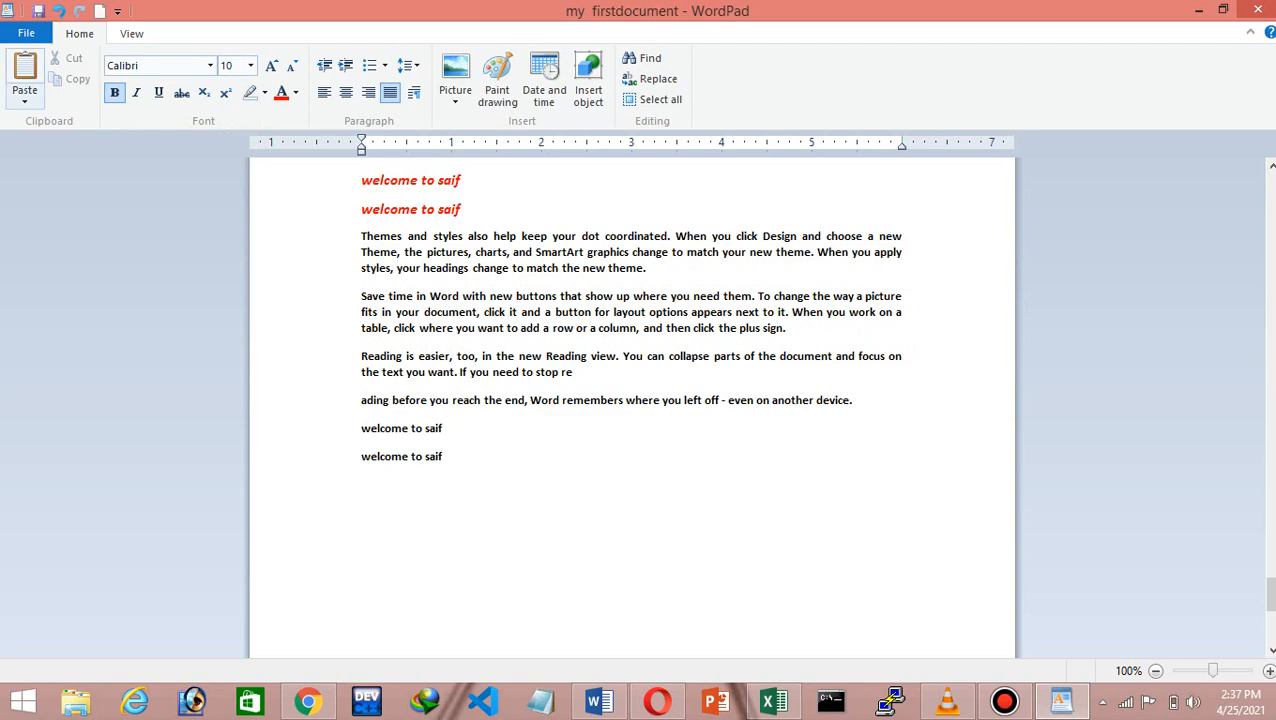
{"action": "left_click", "coordinate": [24, 98]}
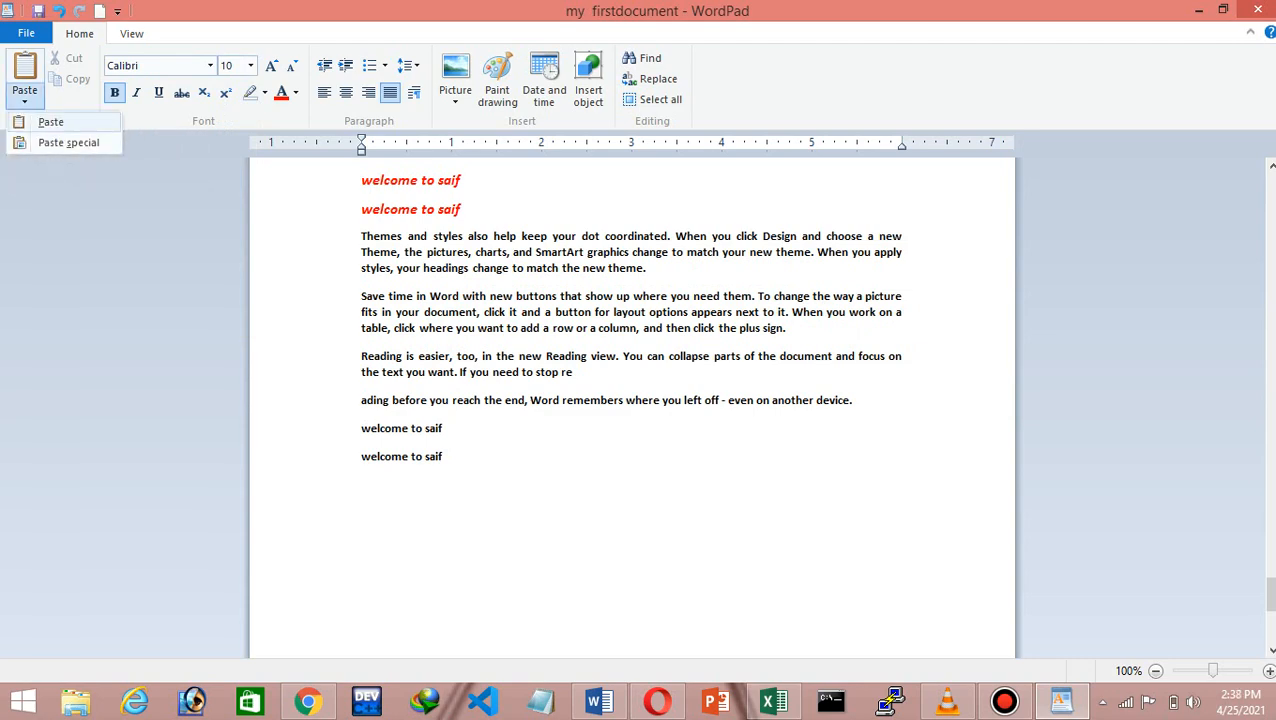
{"action": "left_click", "coordinate": [68, 143]}
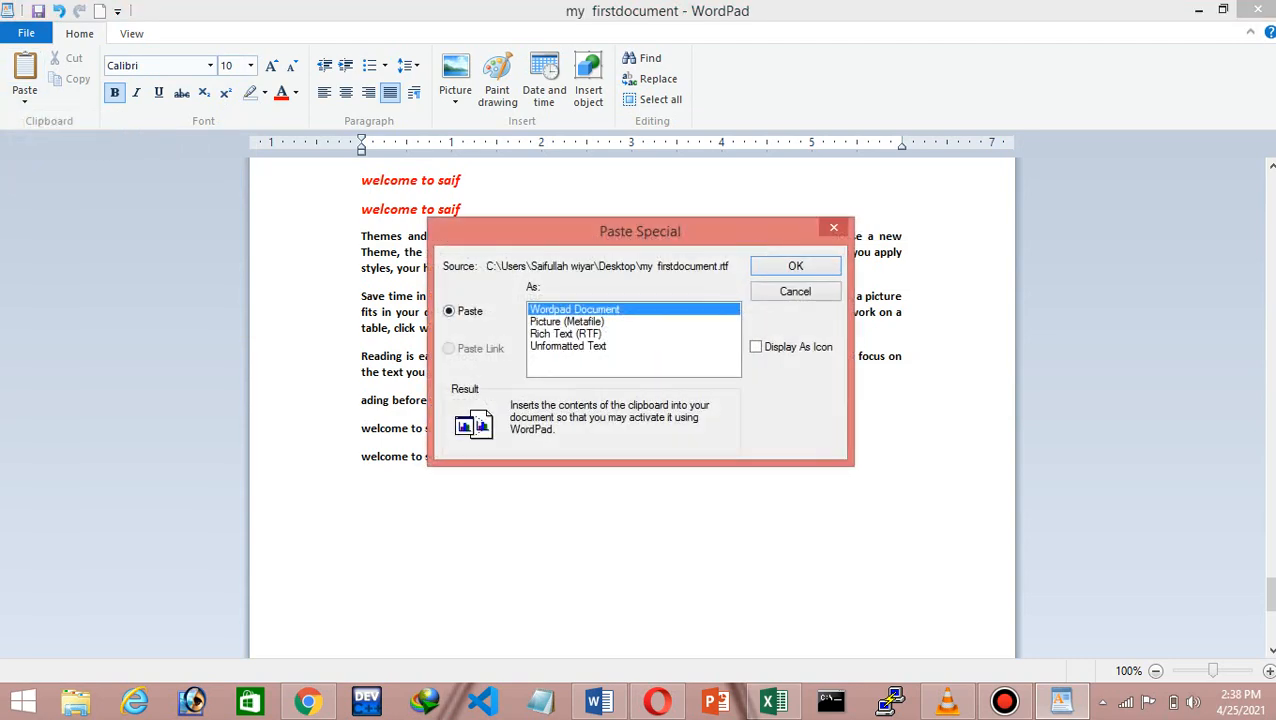
{"action": "left_click", "coordinate": [567, 322]}
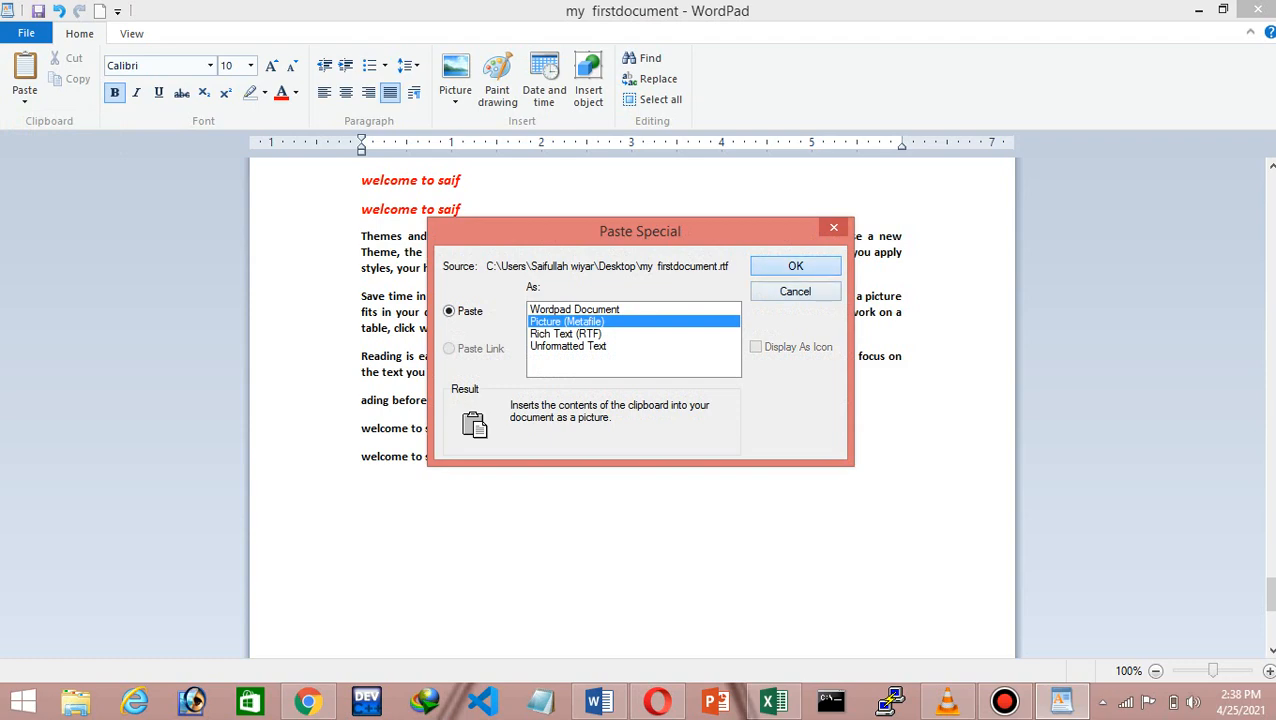
{"action": "key", "text": "Return"}
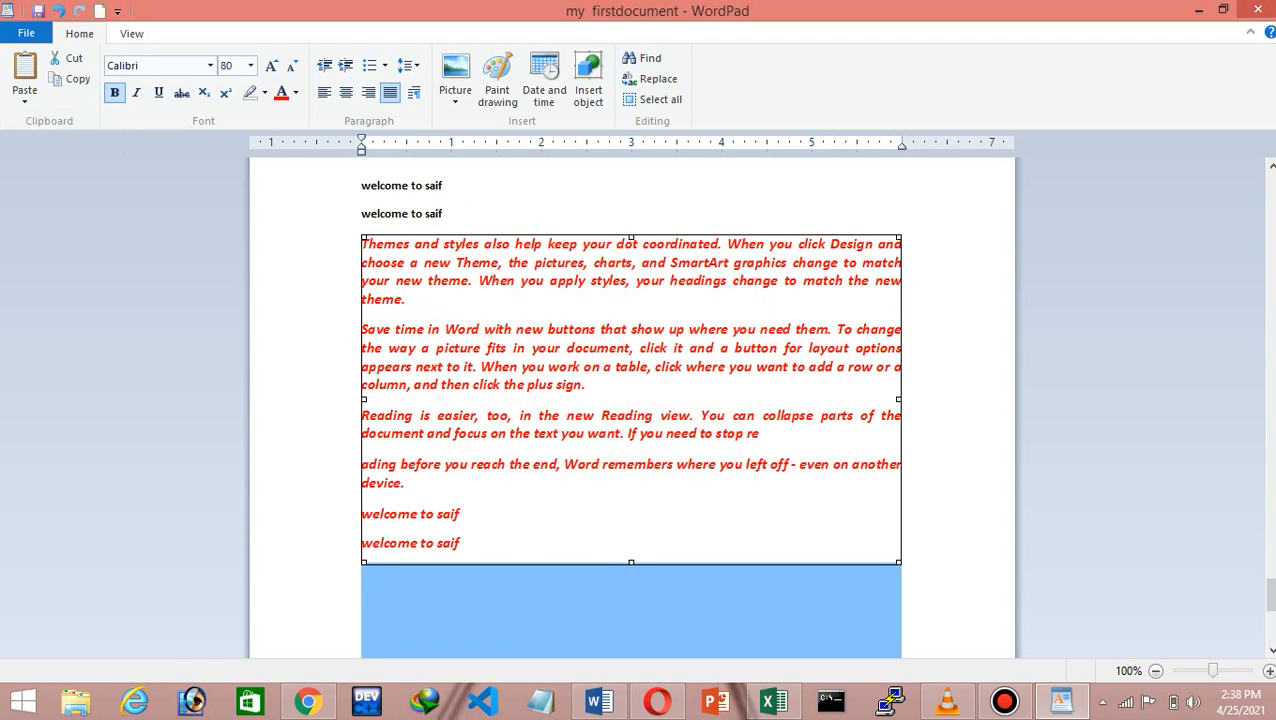
Shrink the pasted picture to about 3 inches wide, and stretch it to about 6.5 inches wide and taller, past the right indent
{"action": "left_click_drag", "start_coordinate": [899, 399], "coordinate": [629, 399]}
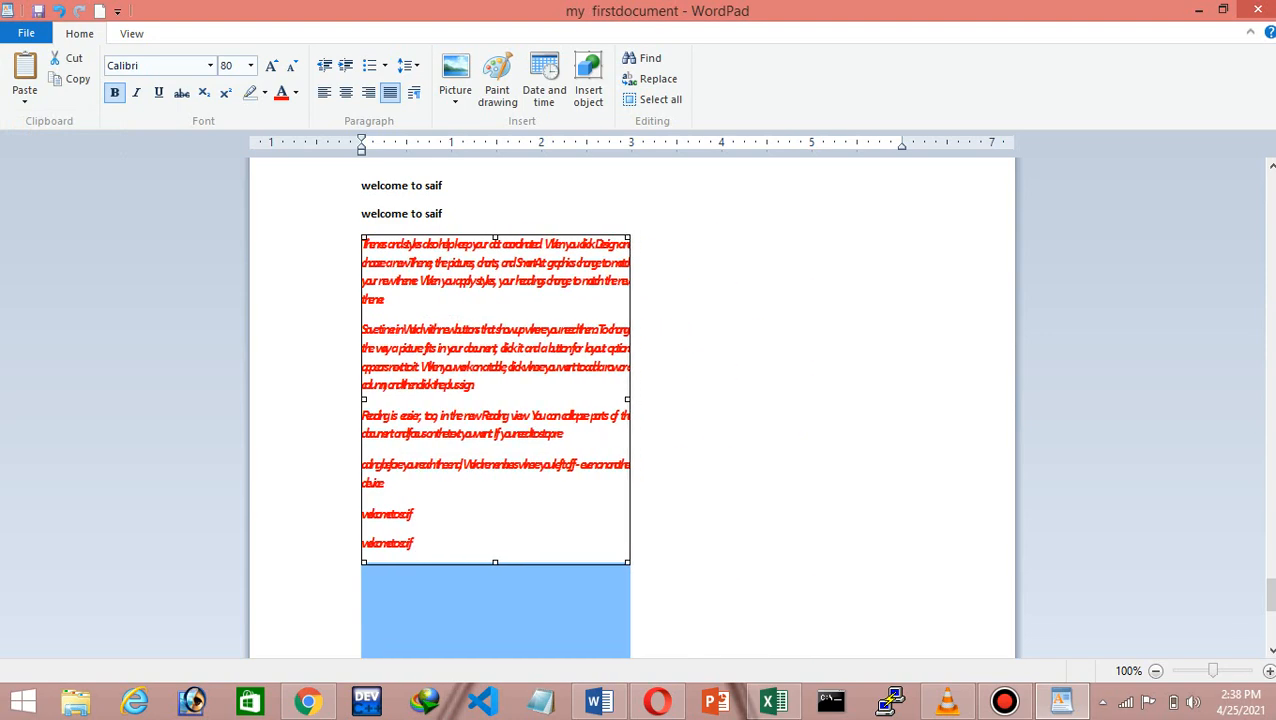
{"action": "left_click_drag", "start_coordinate": [495, 563], "coordinate": [495, 336]}
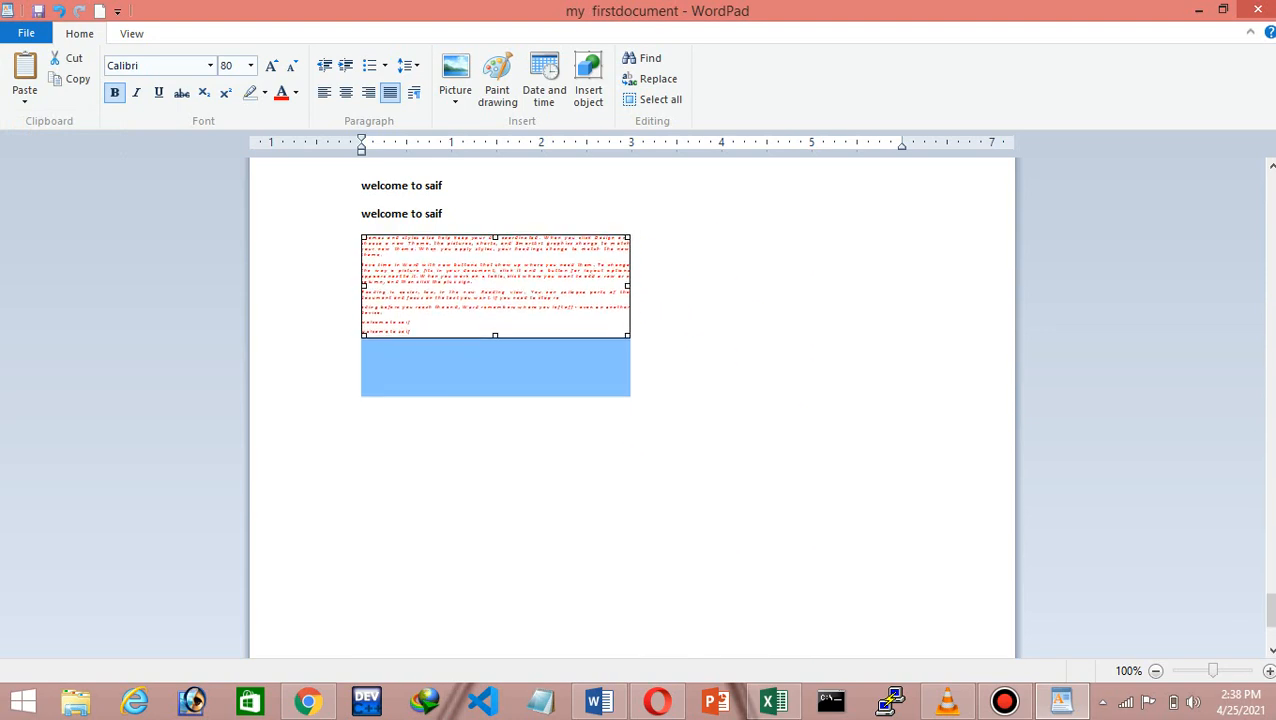
{"action": "double_click", "coordinate": [690, 340]}
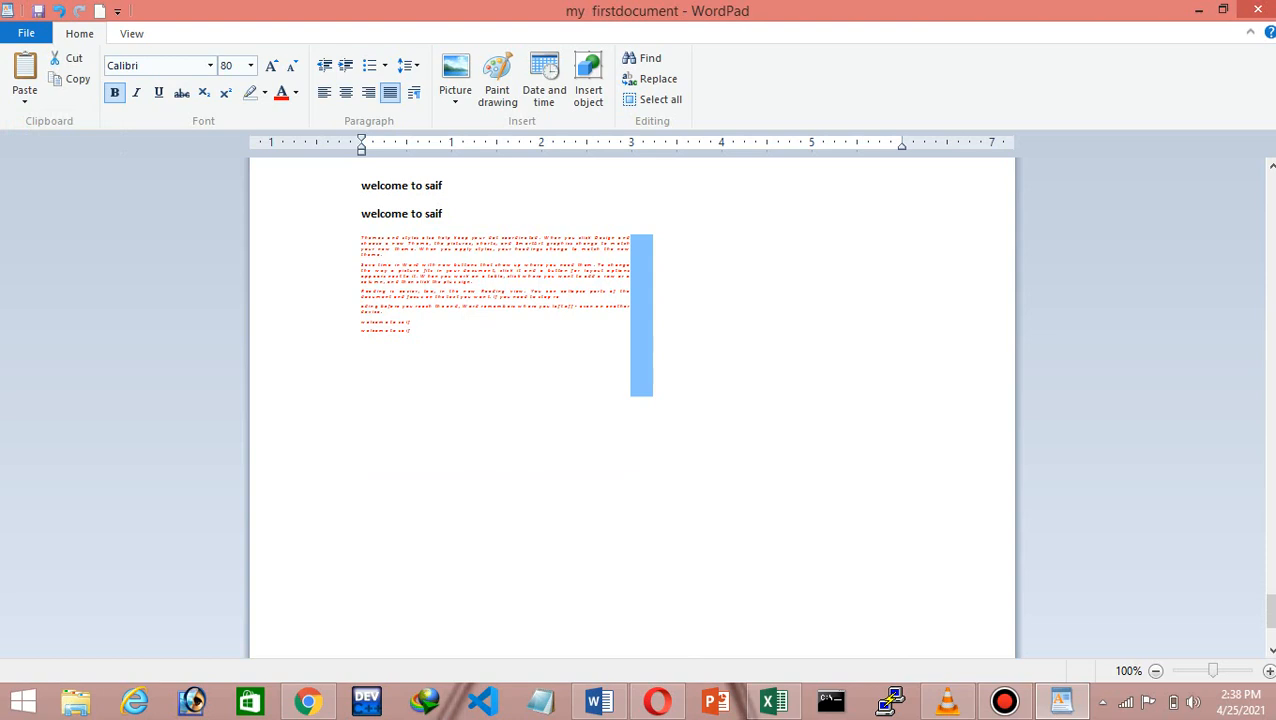
{"action": "left_click", "coordinate": [495, 286]}
{"action": "left_click_drag", "start_coordinate": [628, 286], "coordinate": [944, 286]}
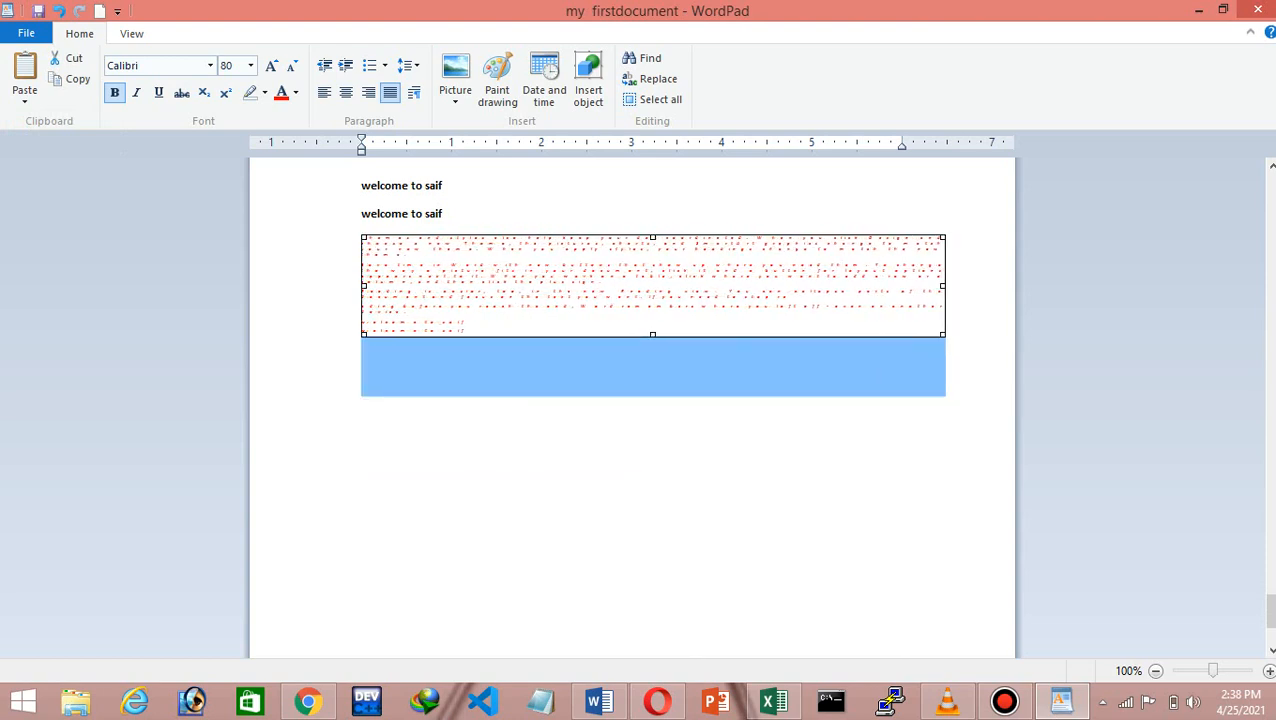
{"action": "left_click_drag", "start_coordinate": [652, 335], "coordinate": [652, 505]}
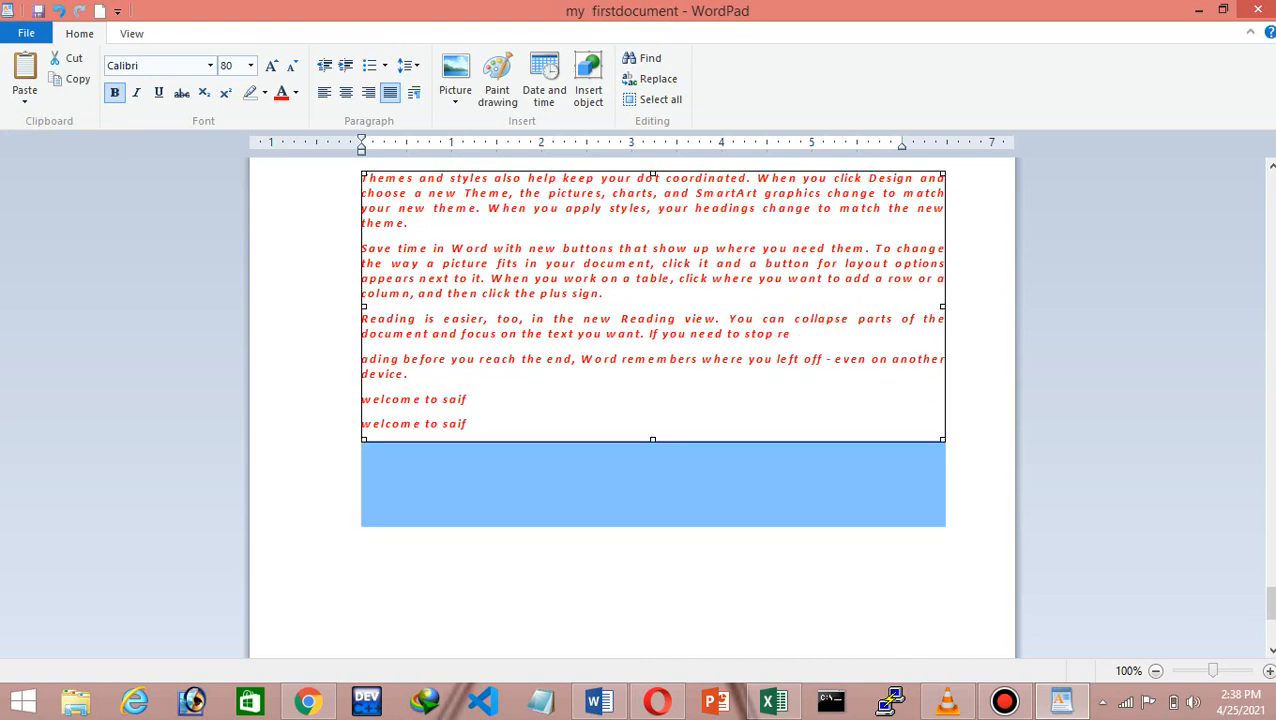
{"action": "left_click_drag", "start_coordinate": [652, 440], "coordinate": [652, 525]}
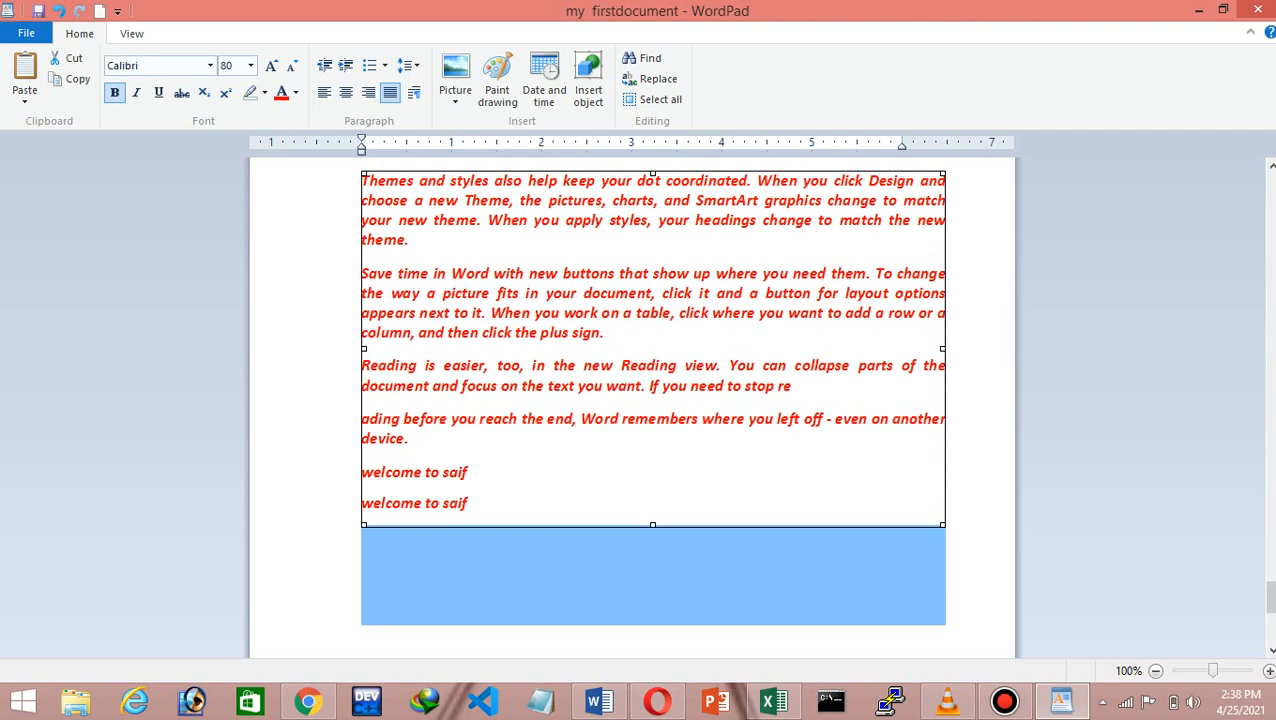
{"action": "left_click", "coordinate": [944, 492]}
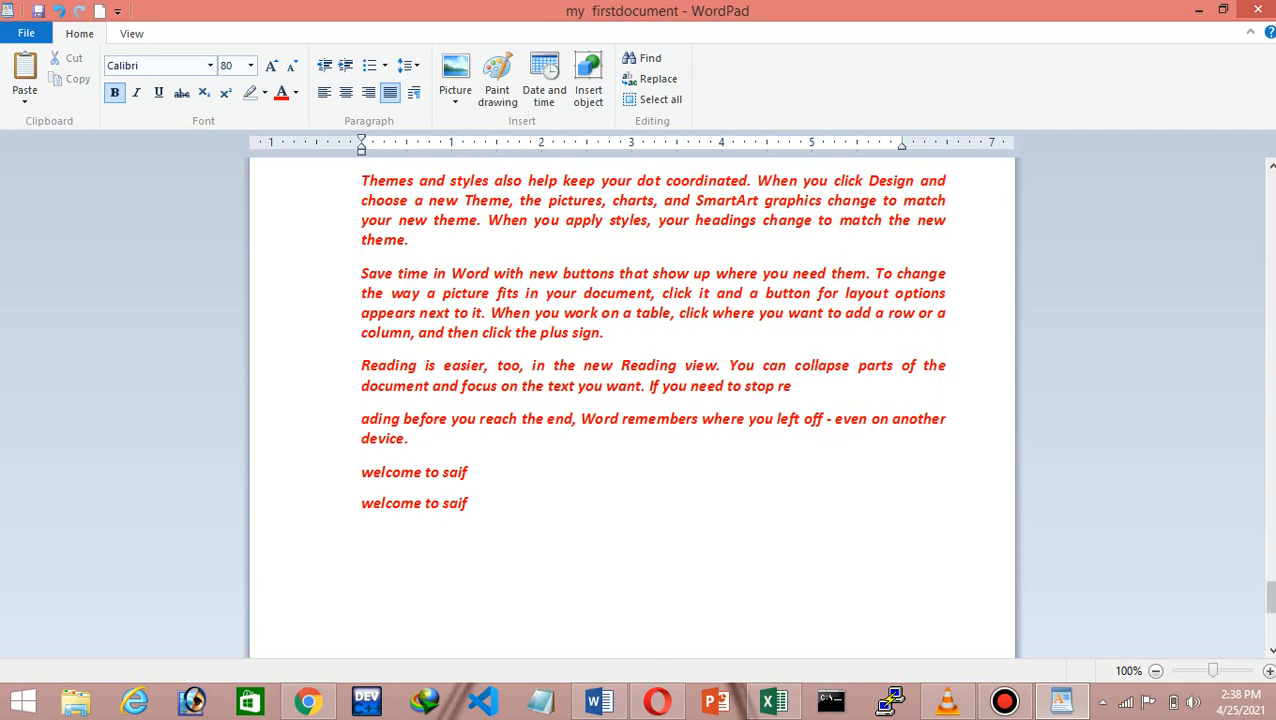
Delete the resized picture and set the font size to 12 for the empty line
{"action": "scroll", "coordinate": [652, 420], "scroll_direction": "down", "scroll_amount": 3}
{"action": "key", "text": "ctrl+a"}
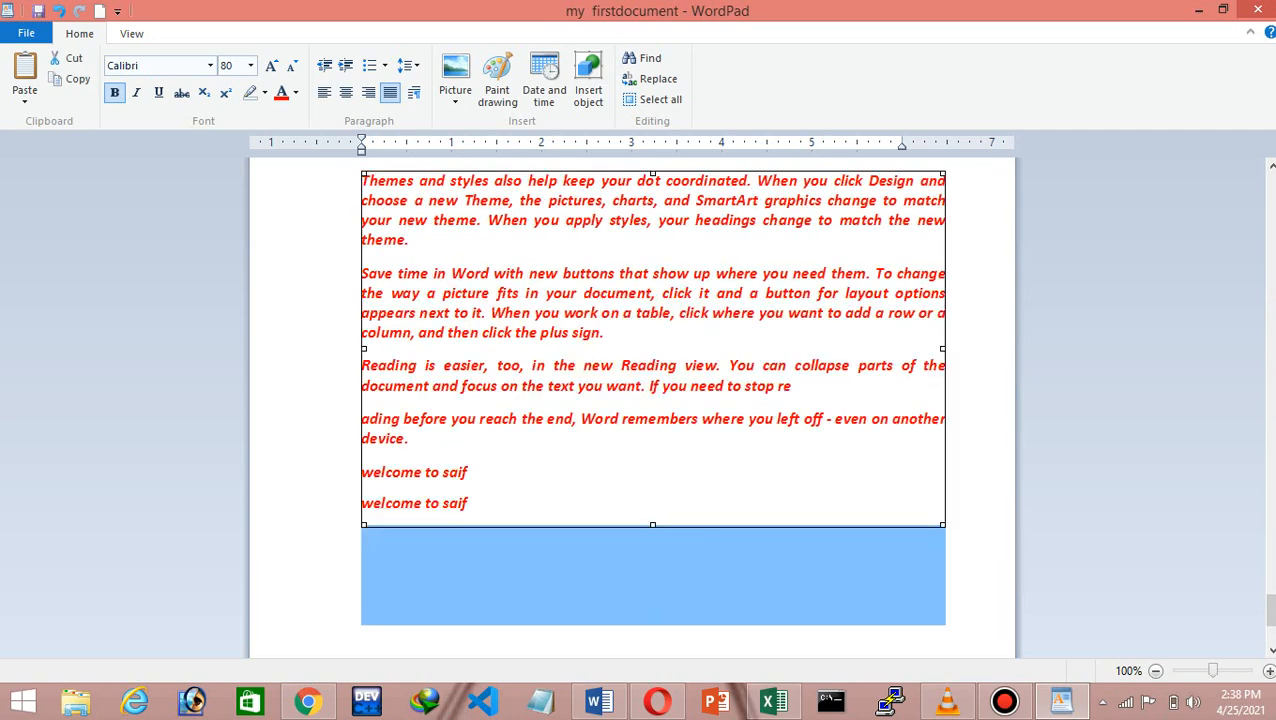
{"action": "key", "text": "Delete"}
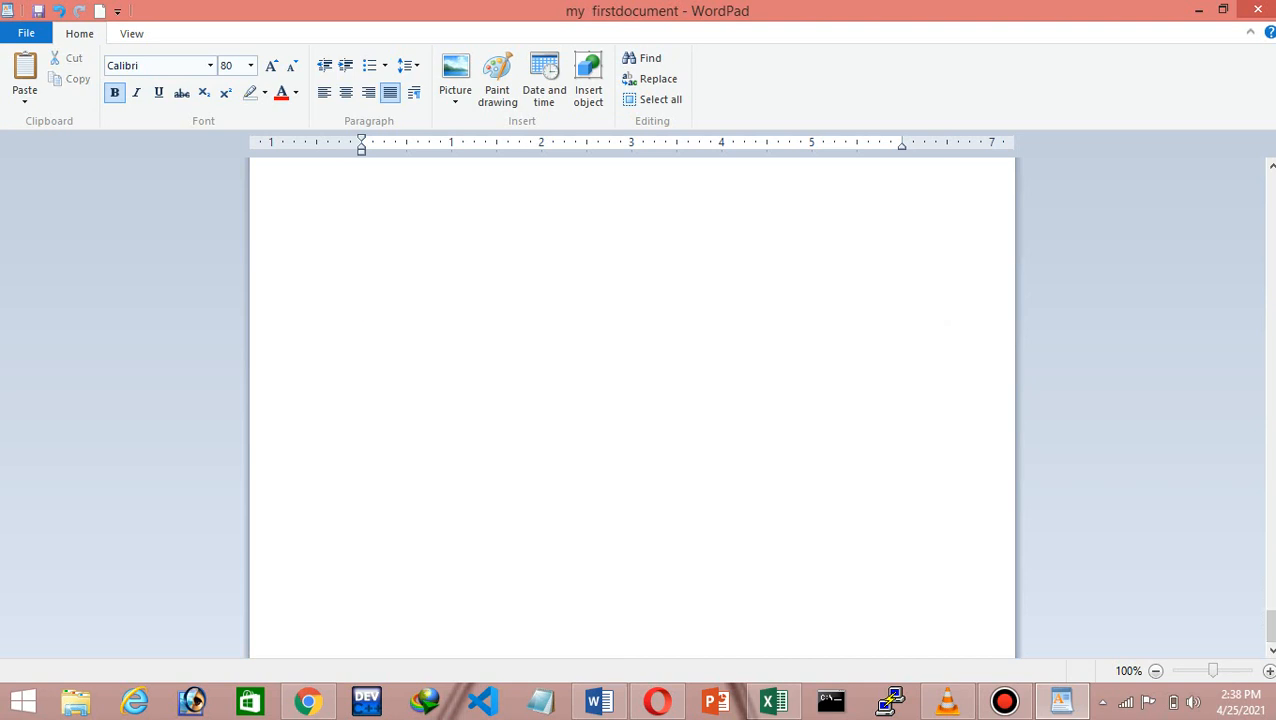
{"action": "left_click", "coordinate": [250, 66]}
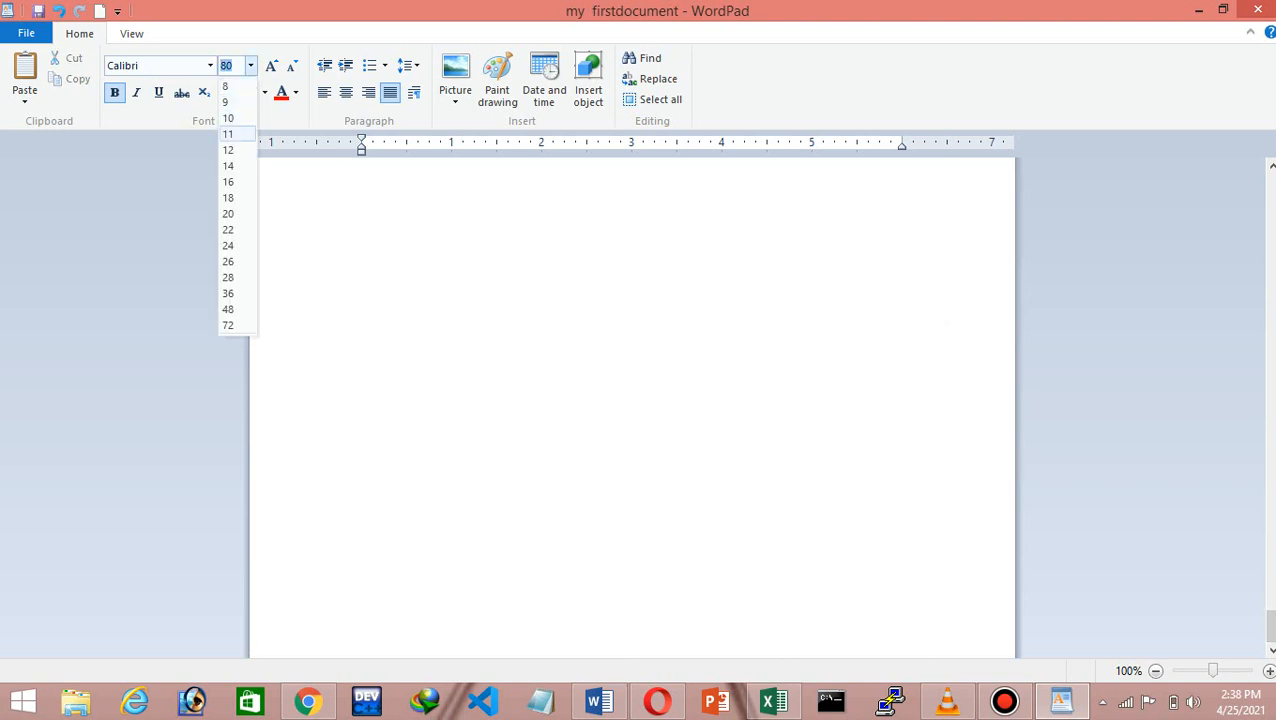
{"action": "left_click", "coordinate": [236, 150]}
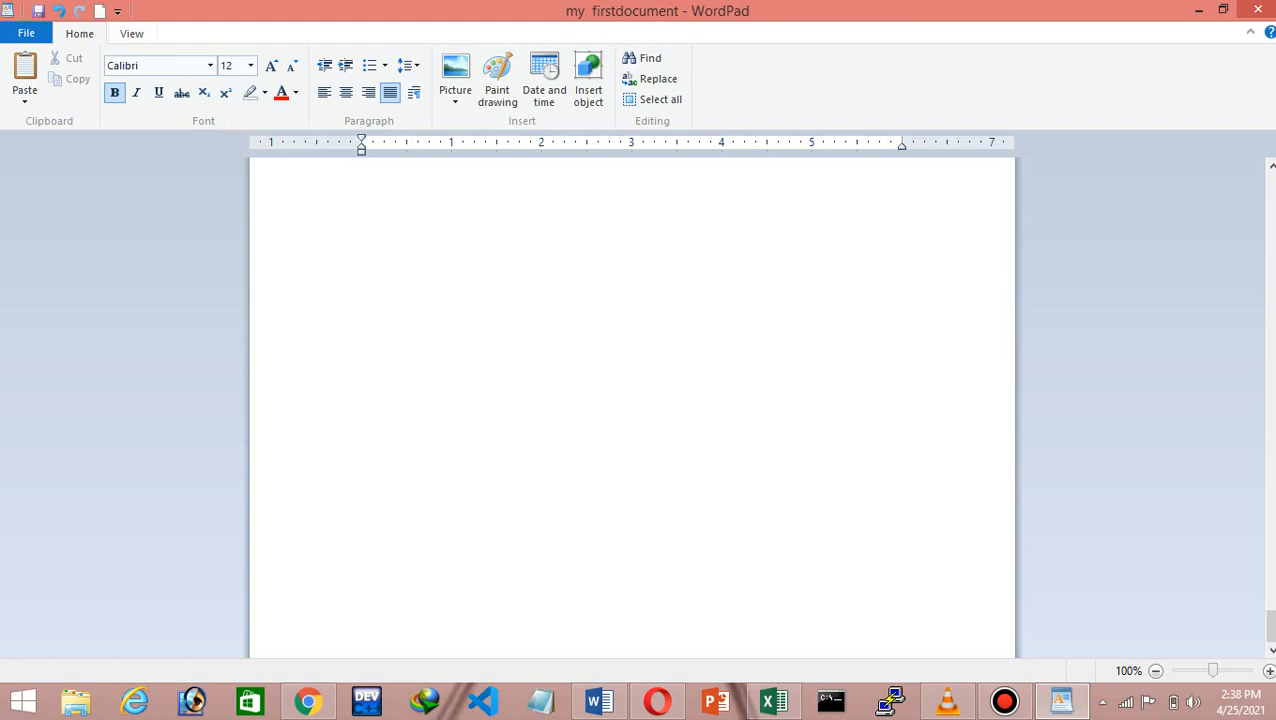
Zoom the document view in to 190% around the first copy of the red paragraphs
{"action": "left_click", "coordinate": [132, 34]}
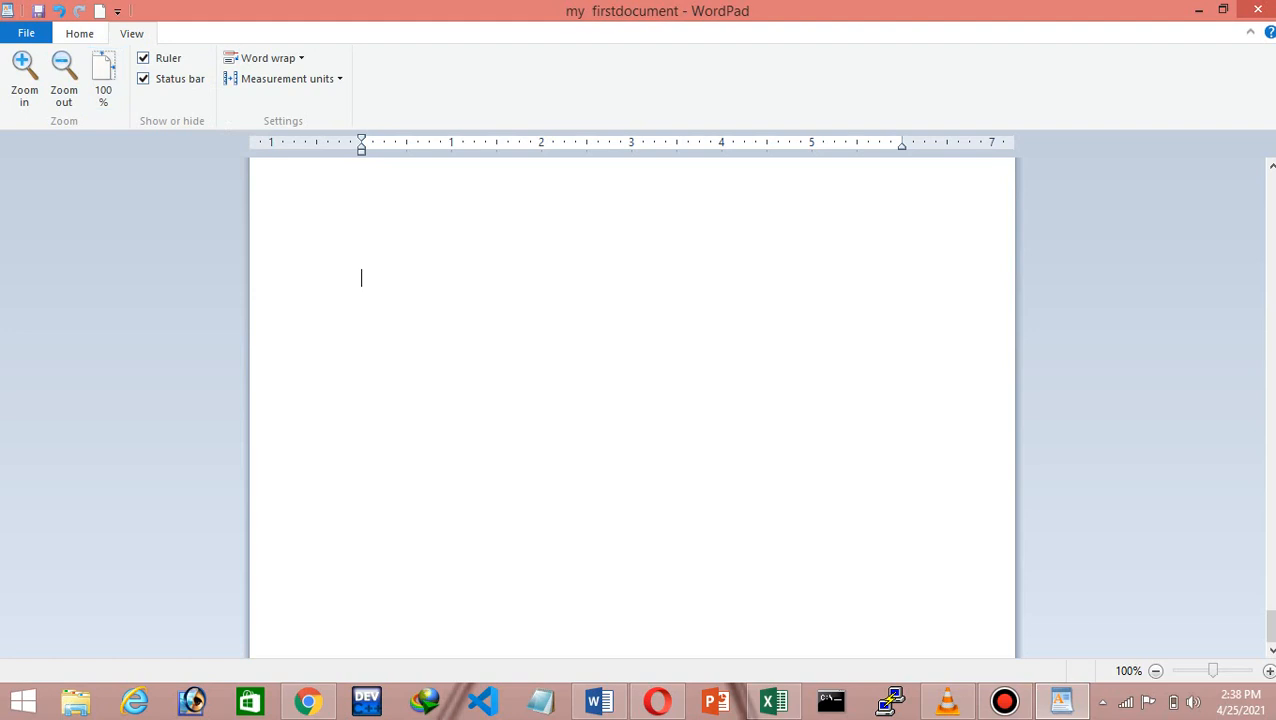
{"action": "left_click_drag", "start_coordinate": [1271, 627], "coordinate": [1271, 537]}
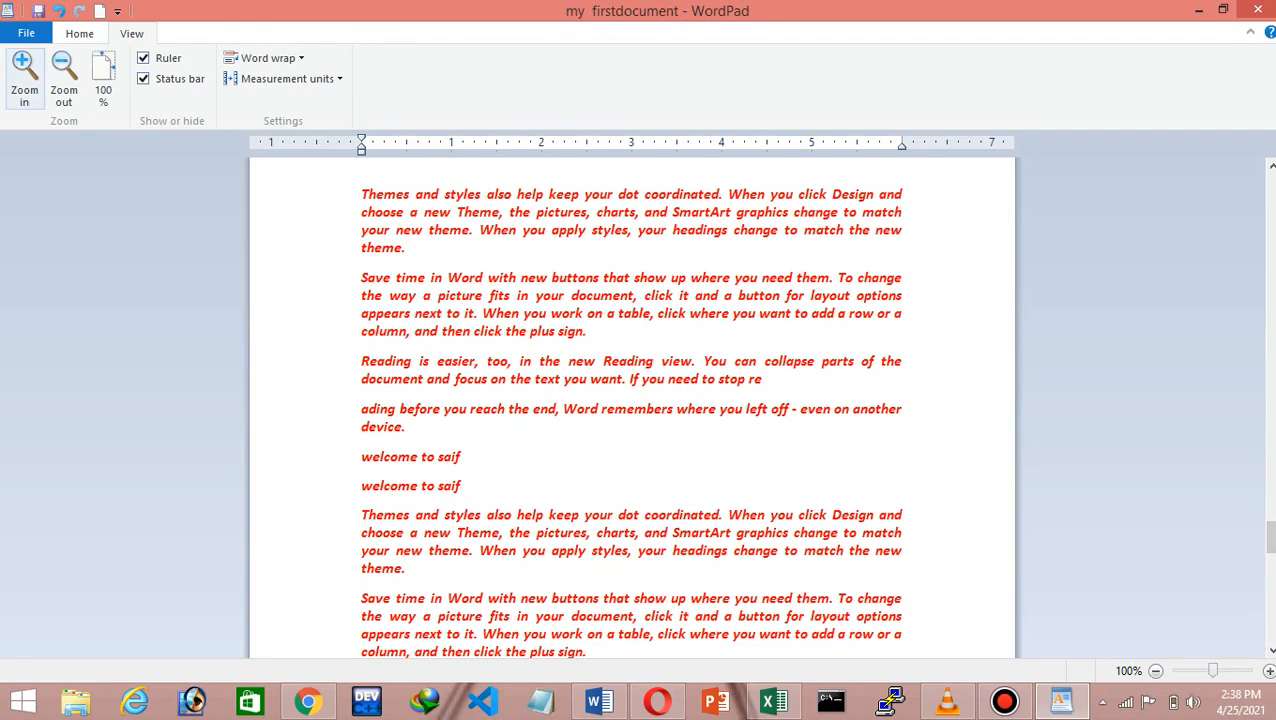
{"action": "left_click", "coordinate": [24, 72]}
{"action": "left_click", "coordinate": [24, 72]}
{"action": "left_click", "coordinate": [24, 72]}
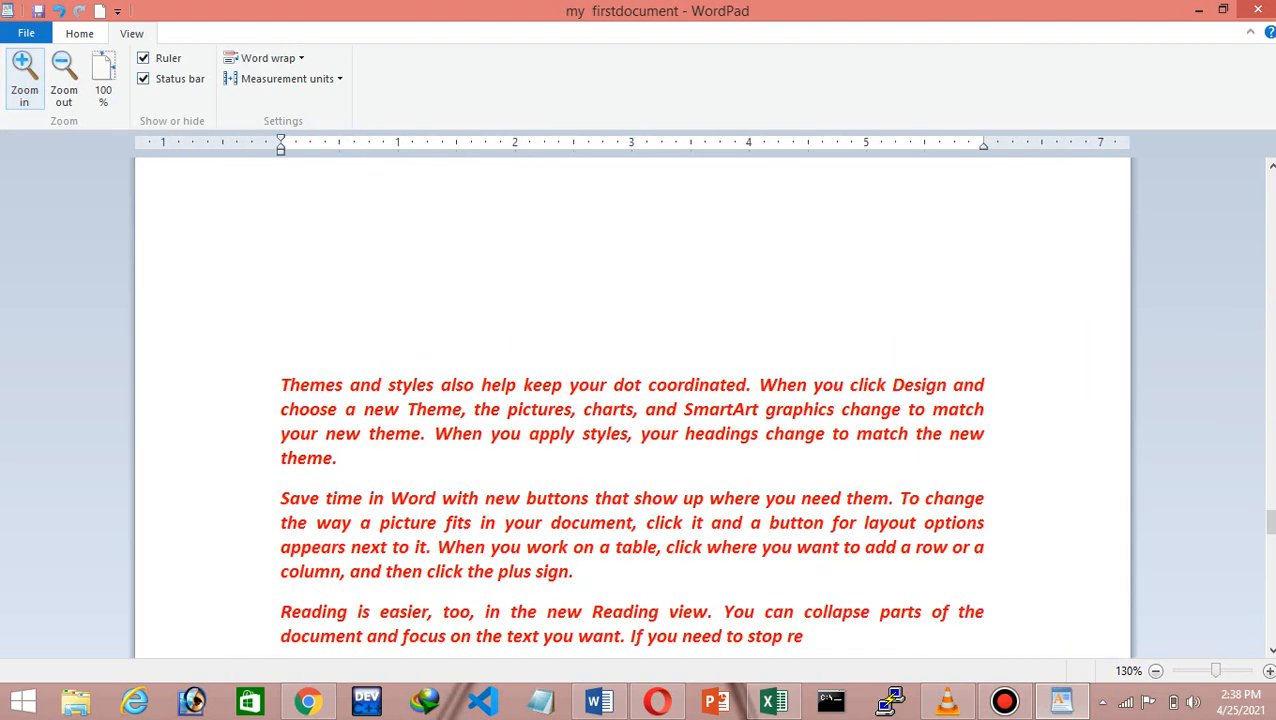
{"action": "left_click", "coordinate": [24, 72]}
{"action": "left_click", "coordinate": [24, 72]}
{"action": "left_click", "coordinate": [24, 72]}
{"action": "left_click", "coordinate": [24, 72]}
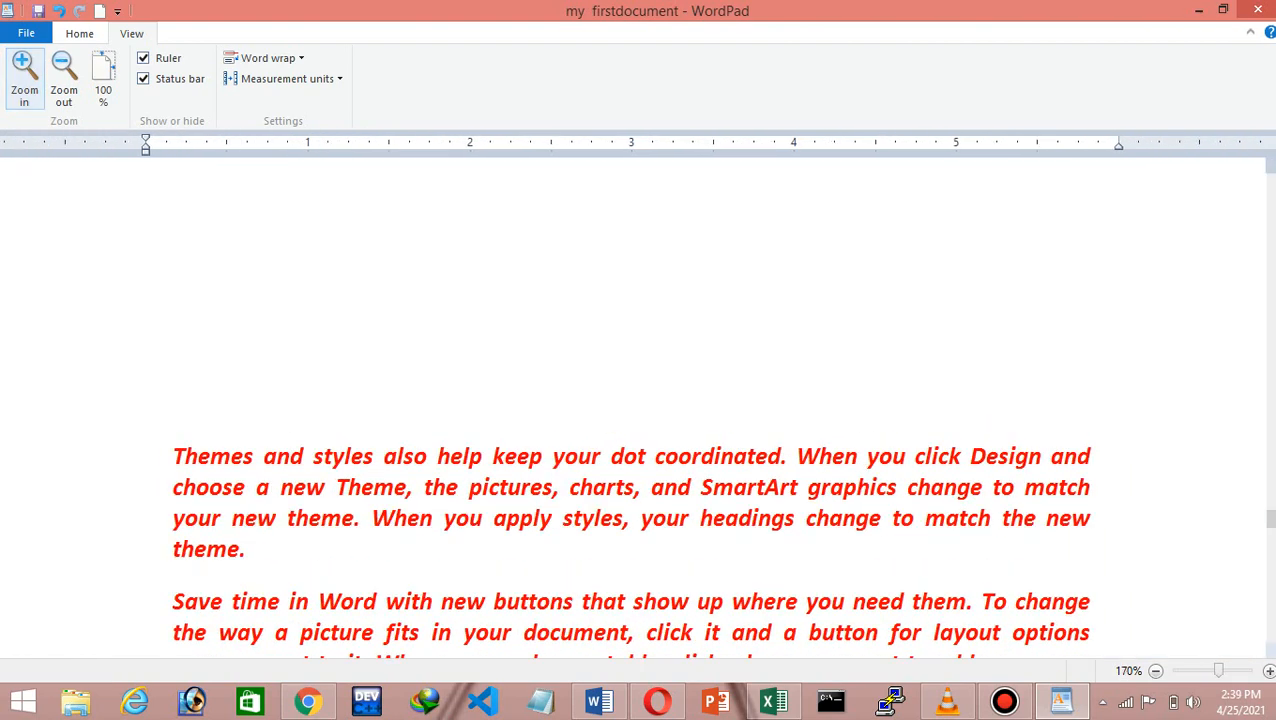
{"action": "left_click", "coordinate": [24, 72]}
{"action": "left_click", "coordinate": [24, 72]}
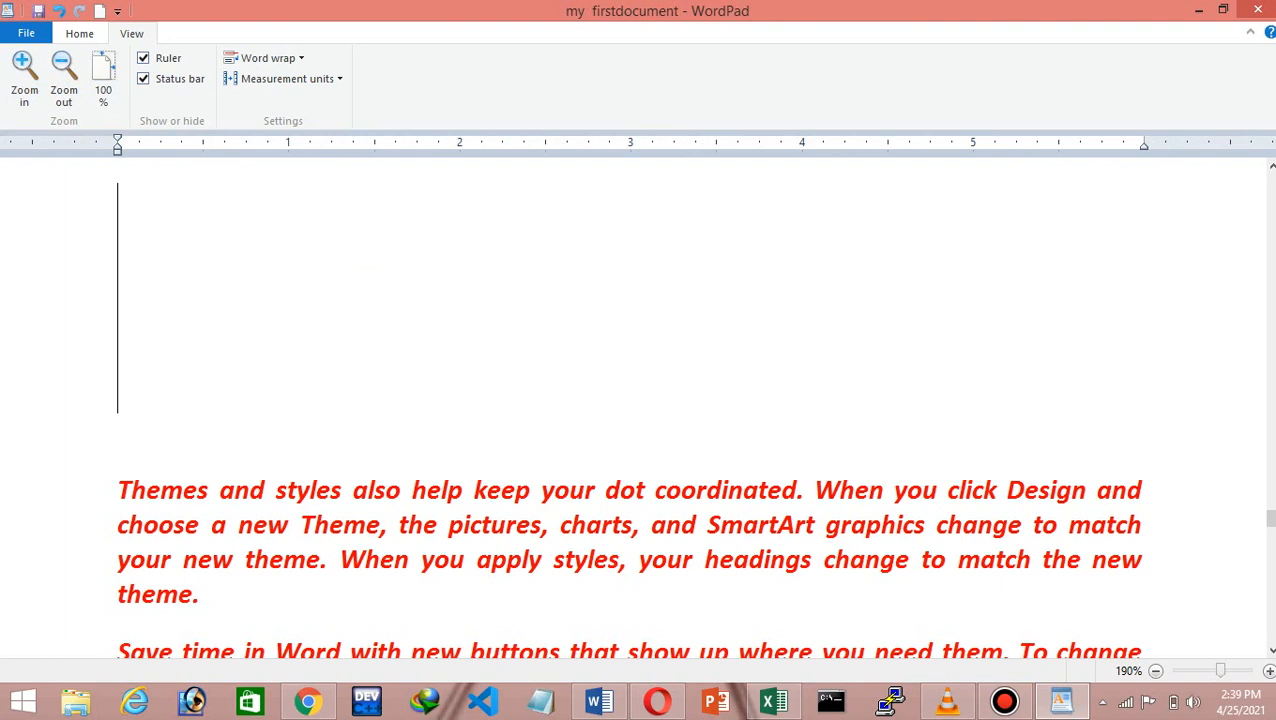
{"action": "type", "text": "ehfj h"}
{"action": "key", "text": "BackSpace"}
{"action": "key", "text": "BackSpace"}
{"action": "key", "text": "BackSpace"}
{"action": "key", "text": "BackSpace"}
{"action": "key", "text": "BackSpace"}
{"action": "key", "text": "BackSpace"}
{"action": "key", "text": "Delete"}
{"action": "type", "text": "allah"}
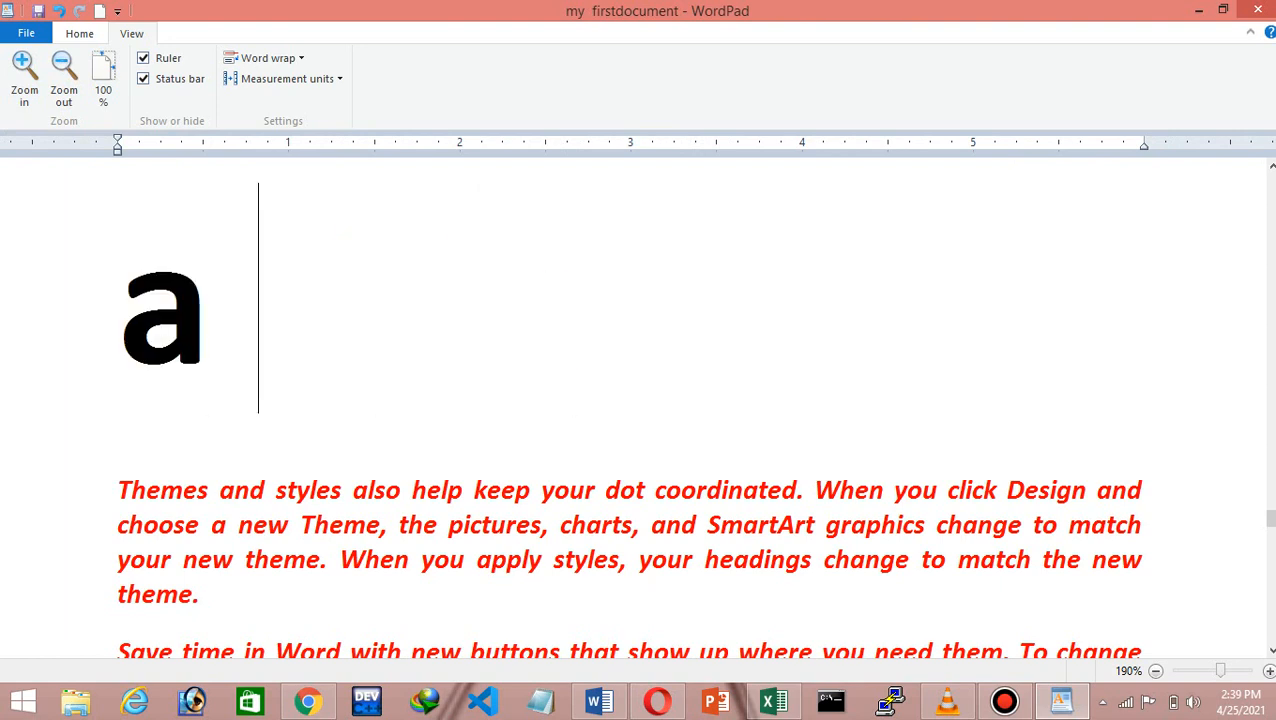
{"action": "key", "text": "BackSpace"}
{"action": "key", "text": "BackSpace"}
{"action": "key", "text": "BackSpace"}
{"action": "key", "text": "BackSpace"}
{"action": "key", "text": "BackSpace"}
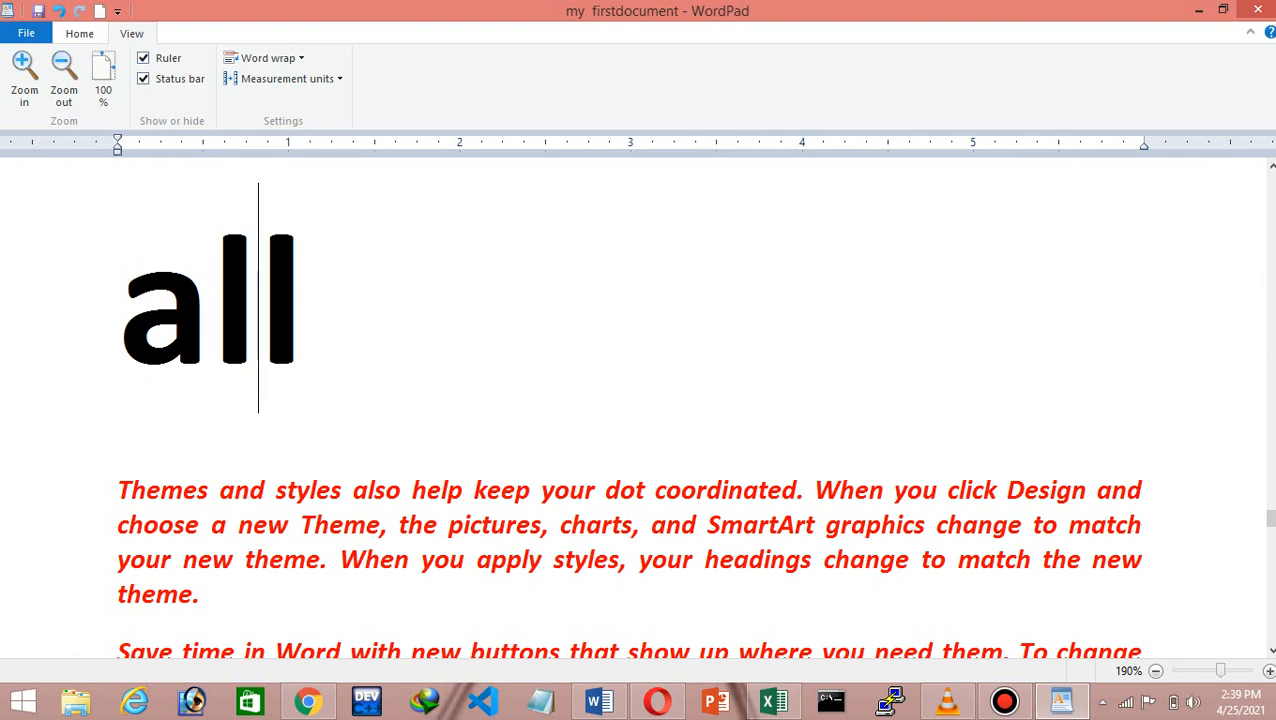
Enter "saif online" on the empty large-font line above the red paragraphs
{"action": "type", "text": "saif onli"}
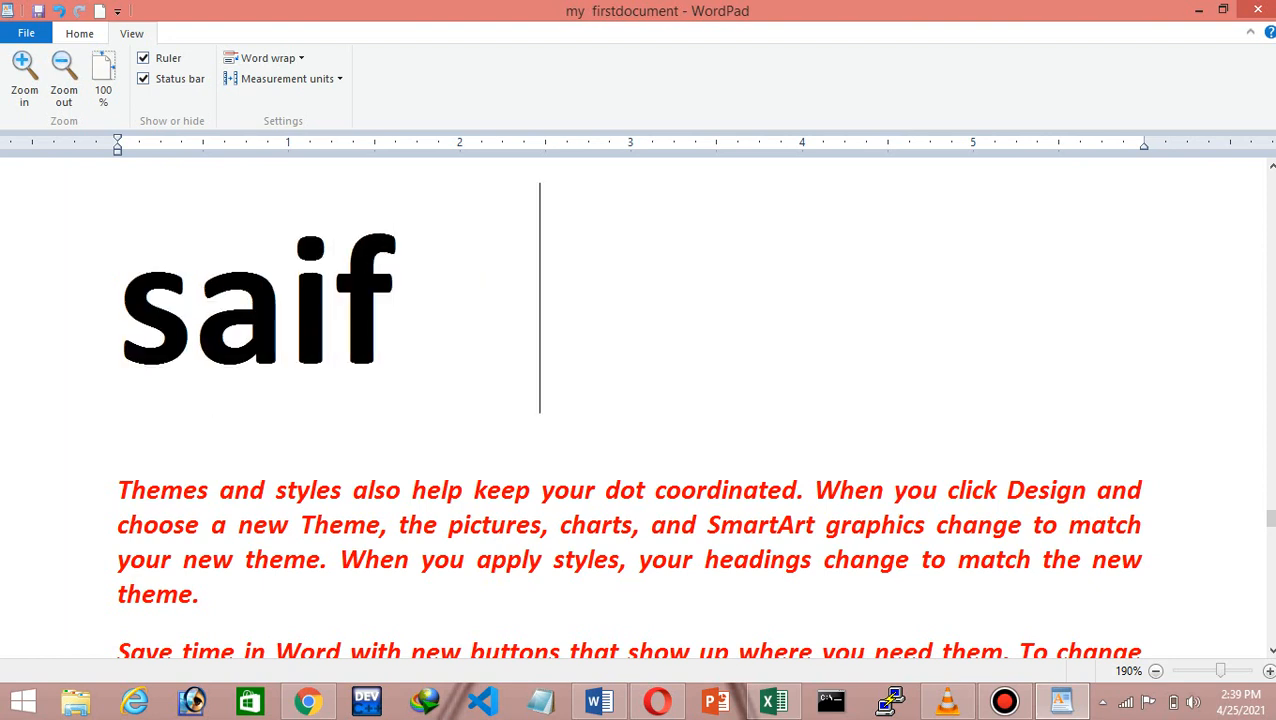
{"action": "type", "text": "ne"}
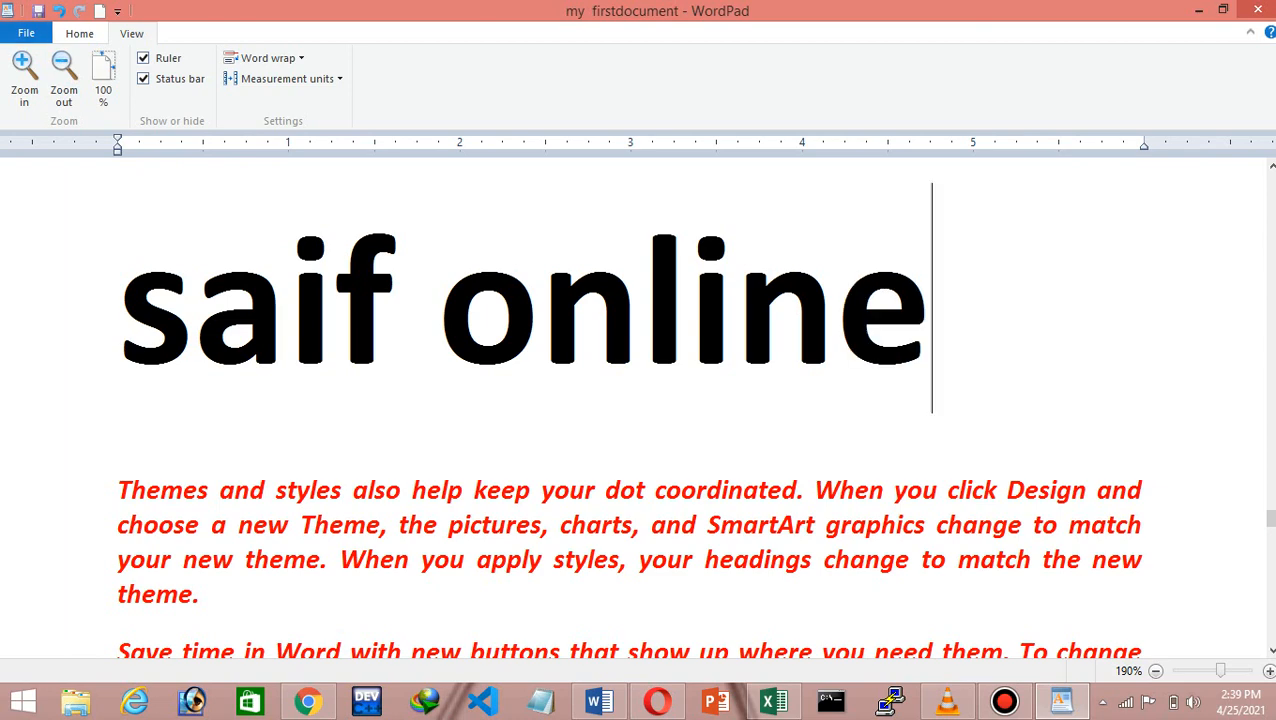
Zoom the document view out to 20%
{"action": "key", "text": "alt+h"}
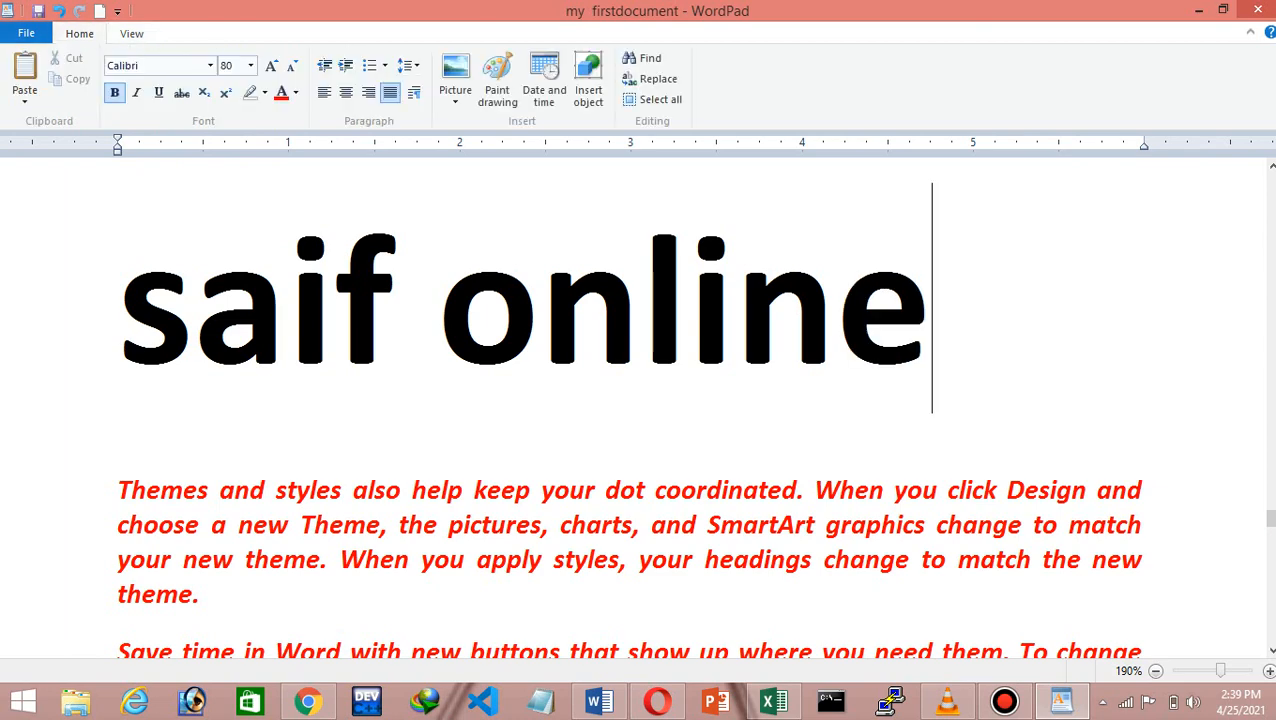
{"action": "key", "text": "alt+v"}
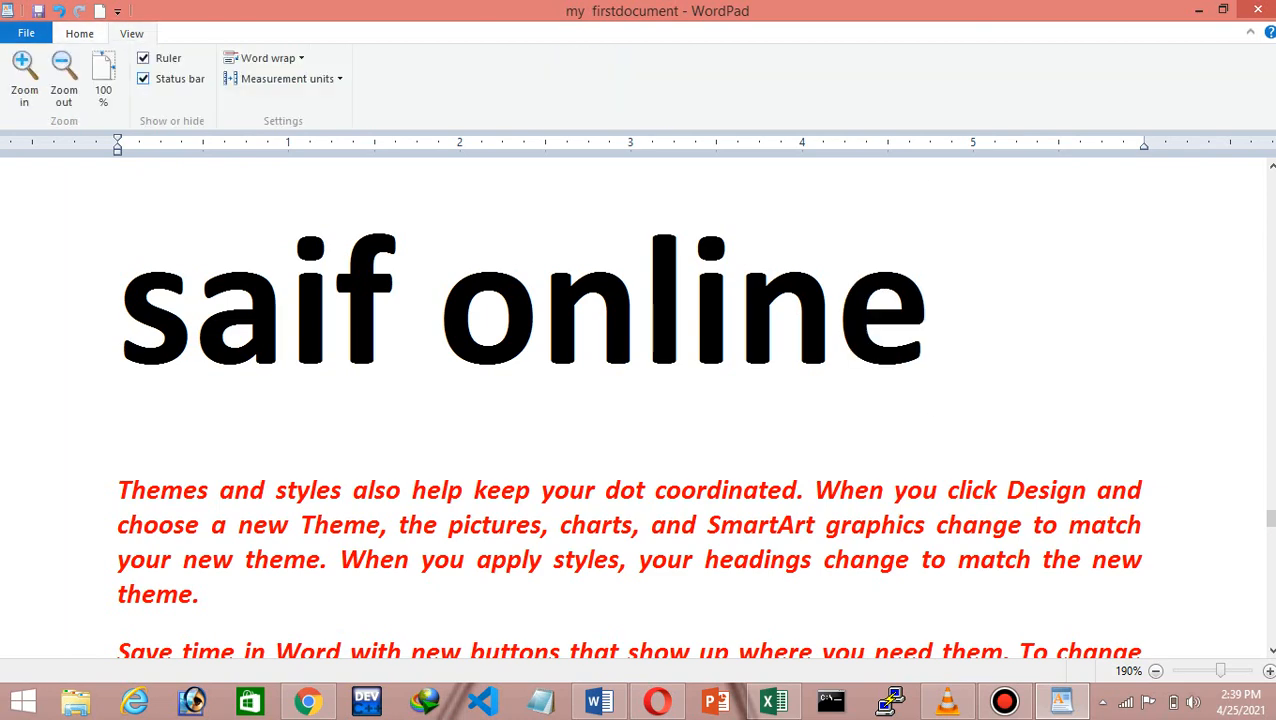
{"action": "left_click", "coordinate": [64, 78]}
{"action": "left_click", "coordinate": [64, 78]}
{"action": "left_click", "coordinate": [64, 78]}
{"action": "left_click", "coordinate": [64, 78]}
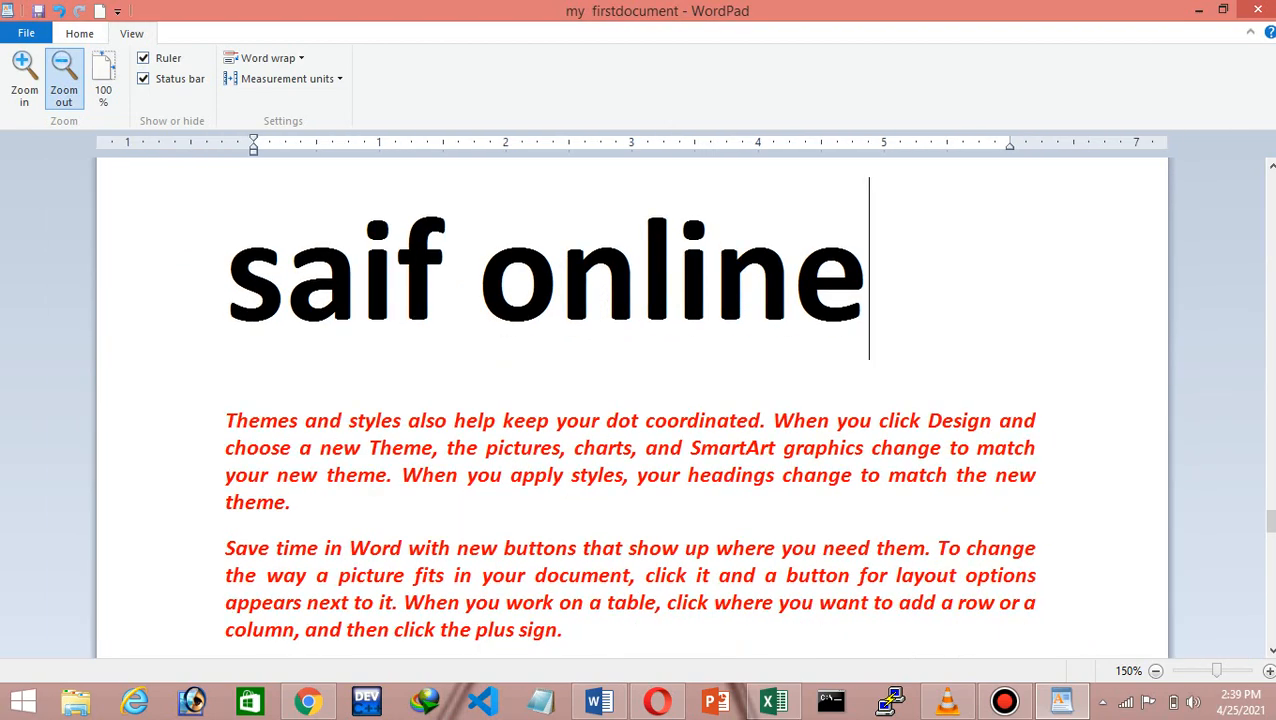
{"action": "left_click", "coordinate": [64, 78]}
{"action": "left_click", "coordinate": [64, 78]}
{"action": "left_click", "coordinate": [64, 78]}
{"action": "left_click", "coordinate": [64, 78]}
{"action": "left_click", "coordinate": [64, 78]}
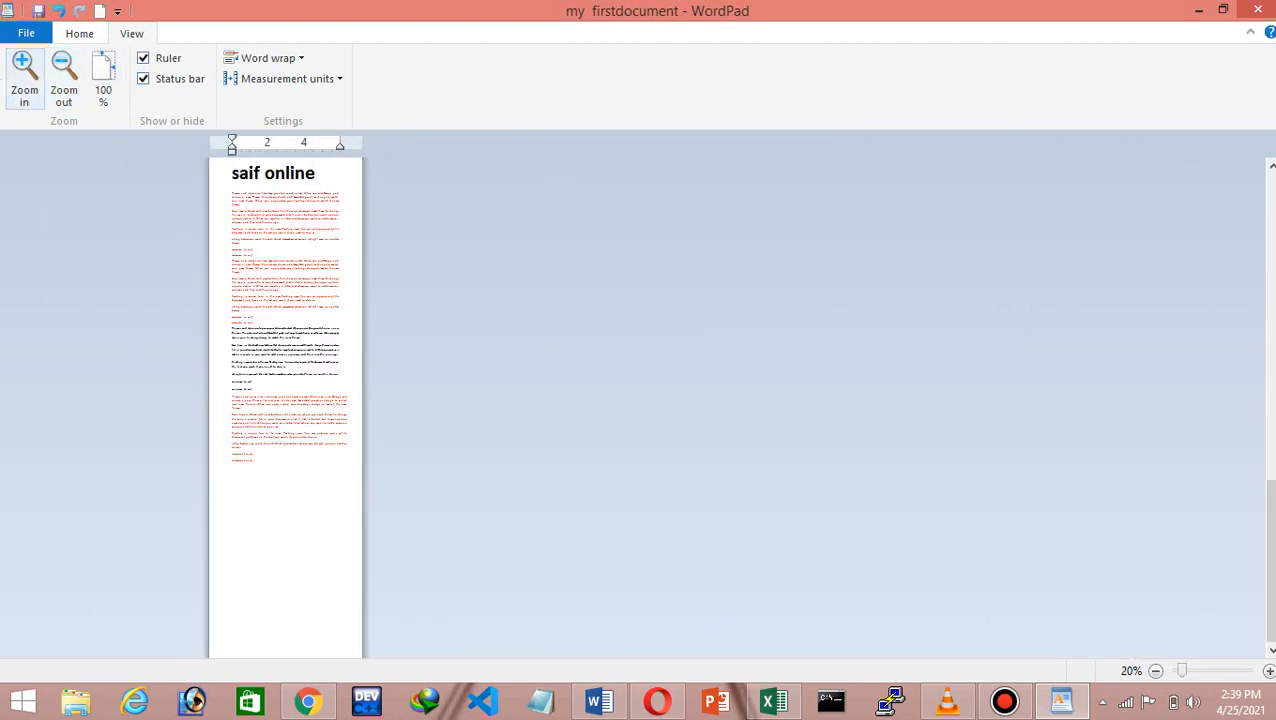
Restore the view to 100% zoom and append "academy" after "saif online" in the large heading
{"action": "left_click", "coordinate": [24, 78]}
{"action": "left_click", "coordinate": [24, 78]}
{"action": "left_click", "coordinate": [24, 78]}
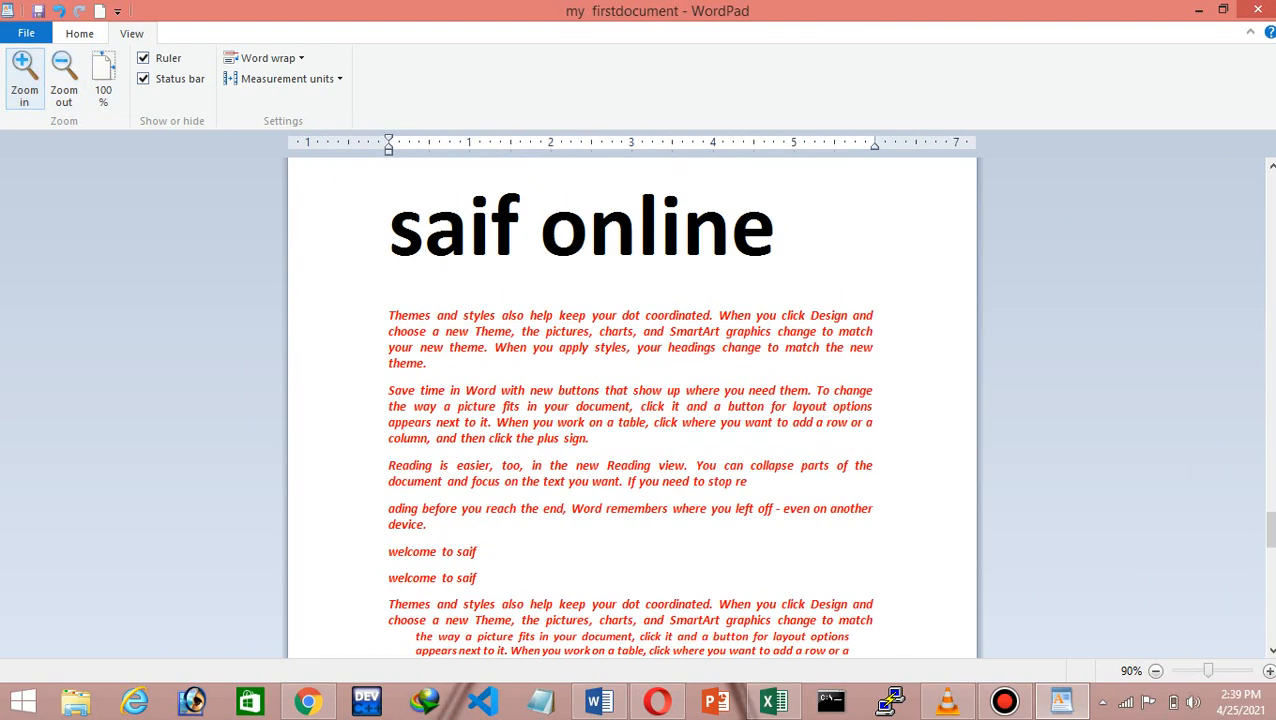
{"action": "left_click", "coordinate": [24, 78]}
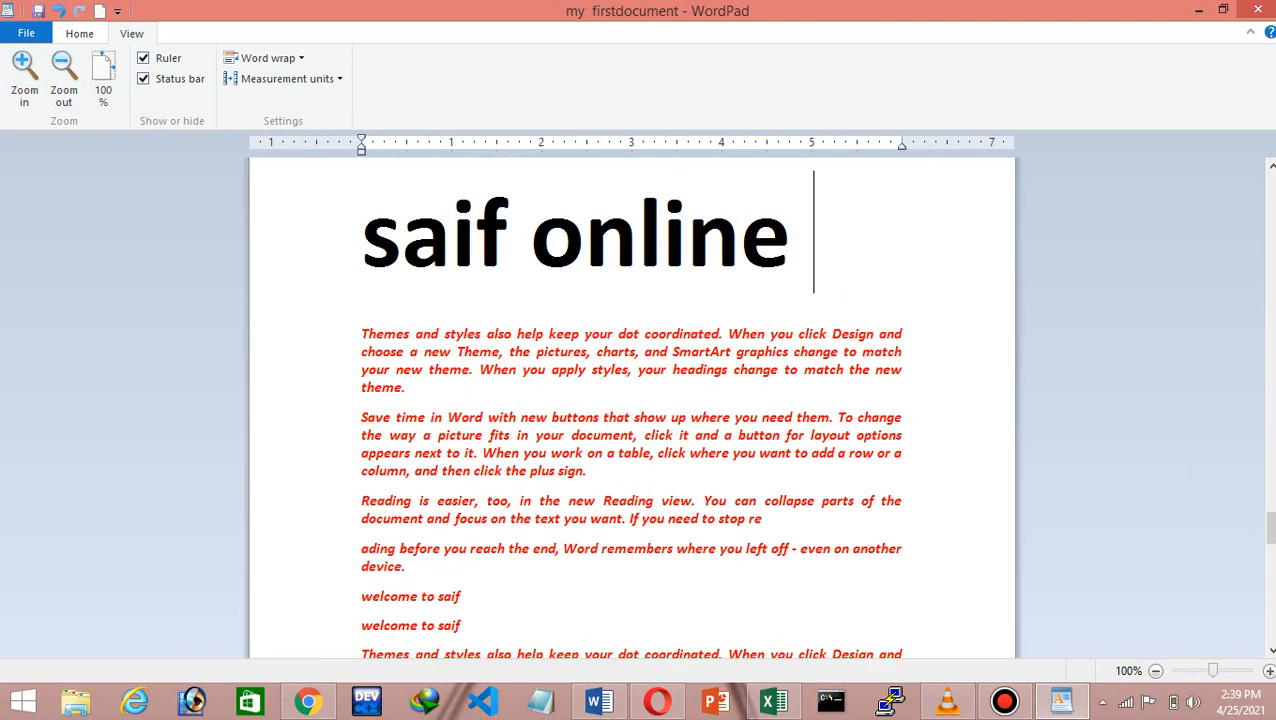
{"action": "type", "text": "acade"}
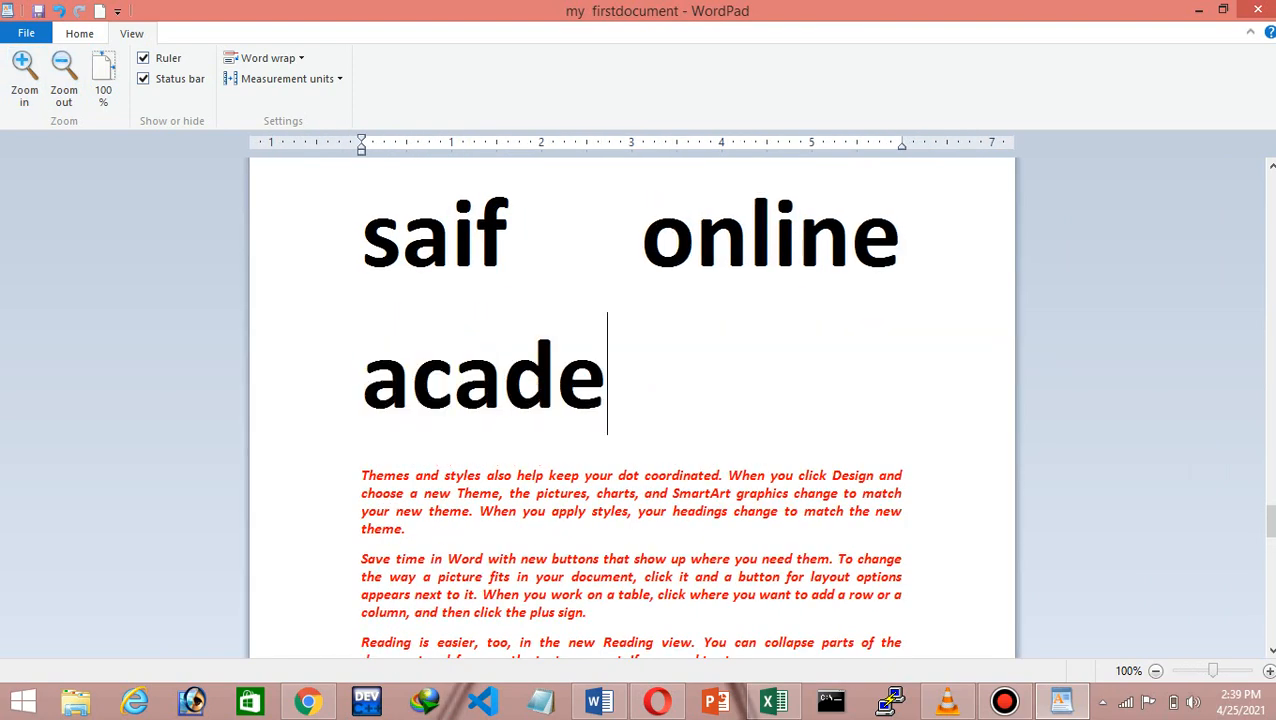
{"action": "type", "text": "my"}
Zoom the document view in to 160% and go to the black paragraphs below the red ones
{"action": "left_click", "coordinate": [79, 34]}
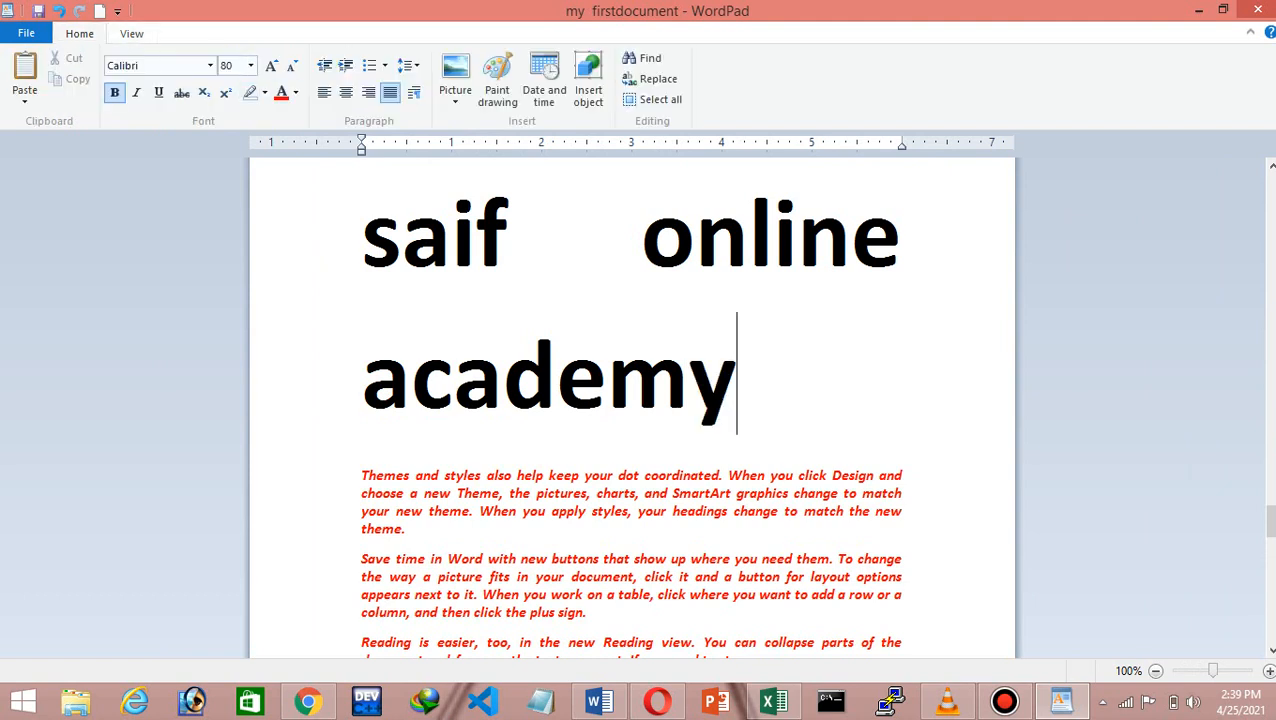
{"action": "left_click", "coordinate": [131, 34]}
{"action": "left_click", "coordinate": [24, 72]}
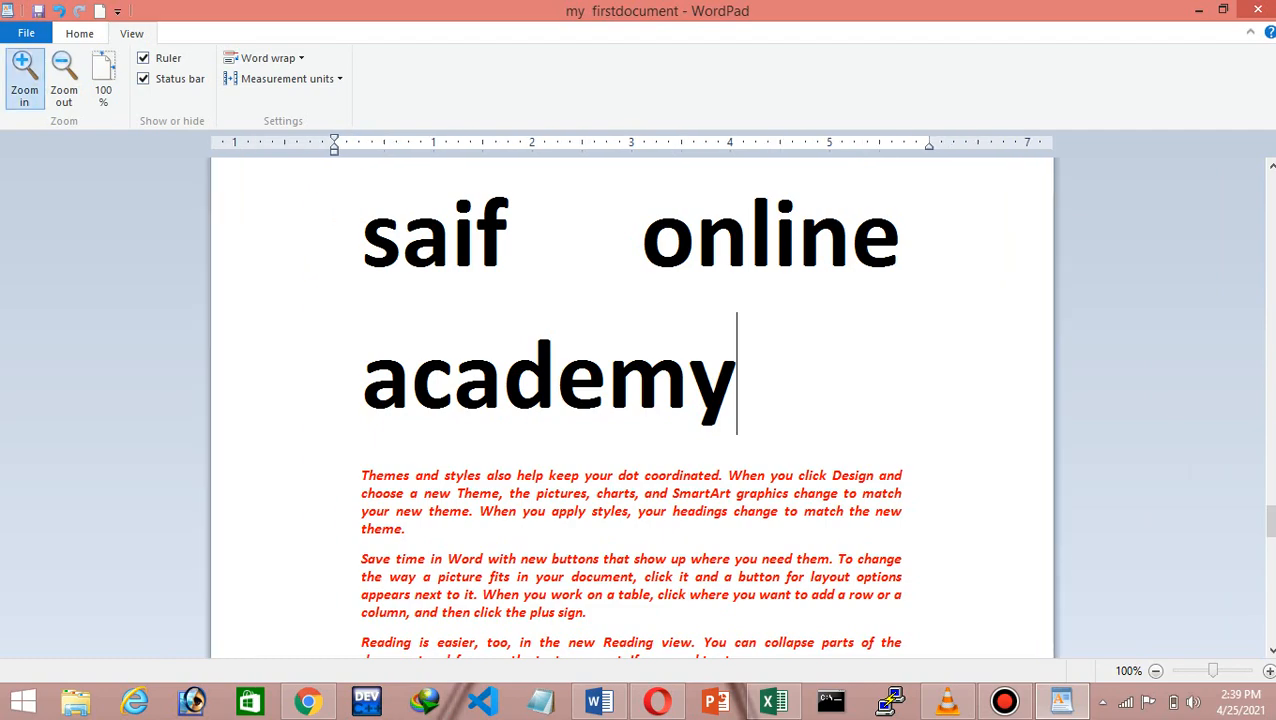
{"action": "left_click", "coordinate": [24, 72]}
{"action": "left_click", "coordinate": [24, 72]}
{"action": "left_click", "coordinate": [24, 72]}
{"action": "left_click_drag", "start_coordinate": [1271, 511], "coordinate": [1271, 572]}
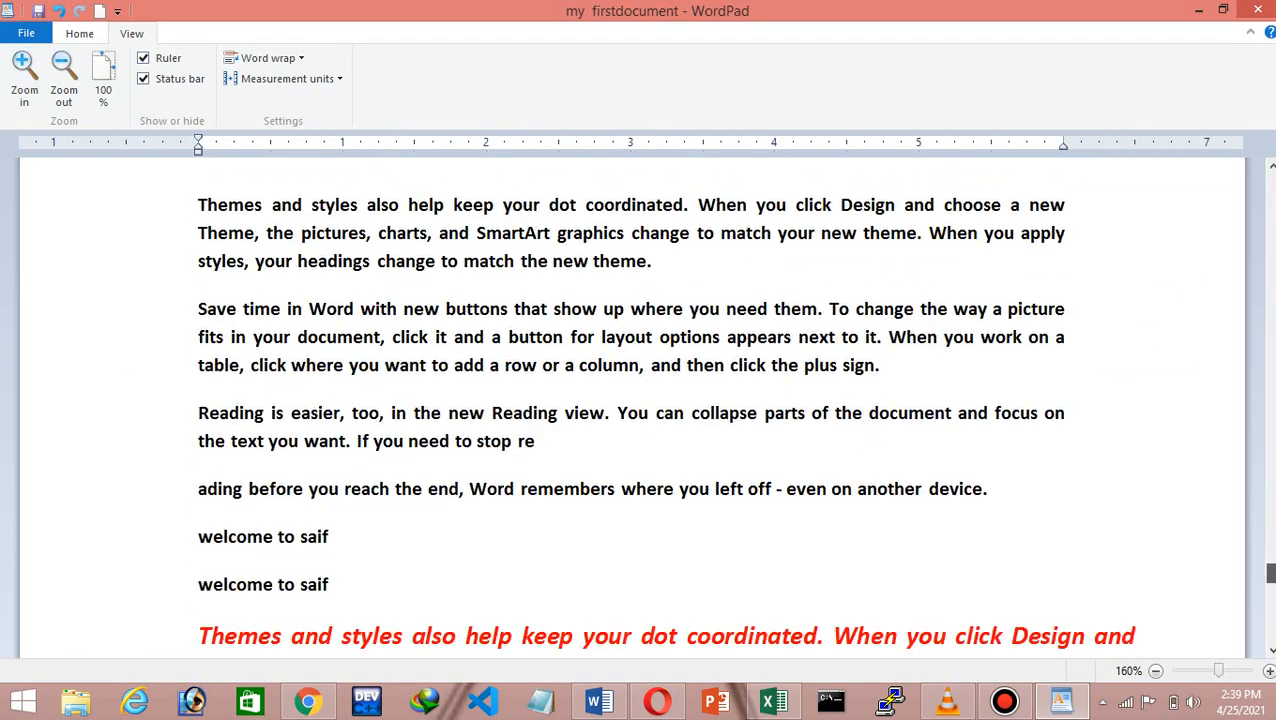
Zoom the view of the black and red paragraphs out to 60%
{"action": "left_click", "coordinate": [63, 72]}
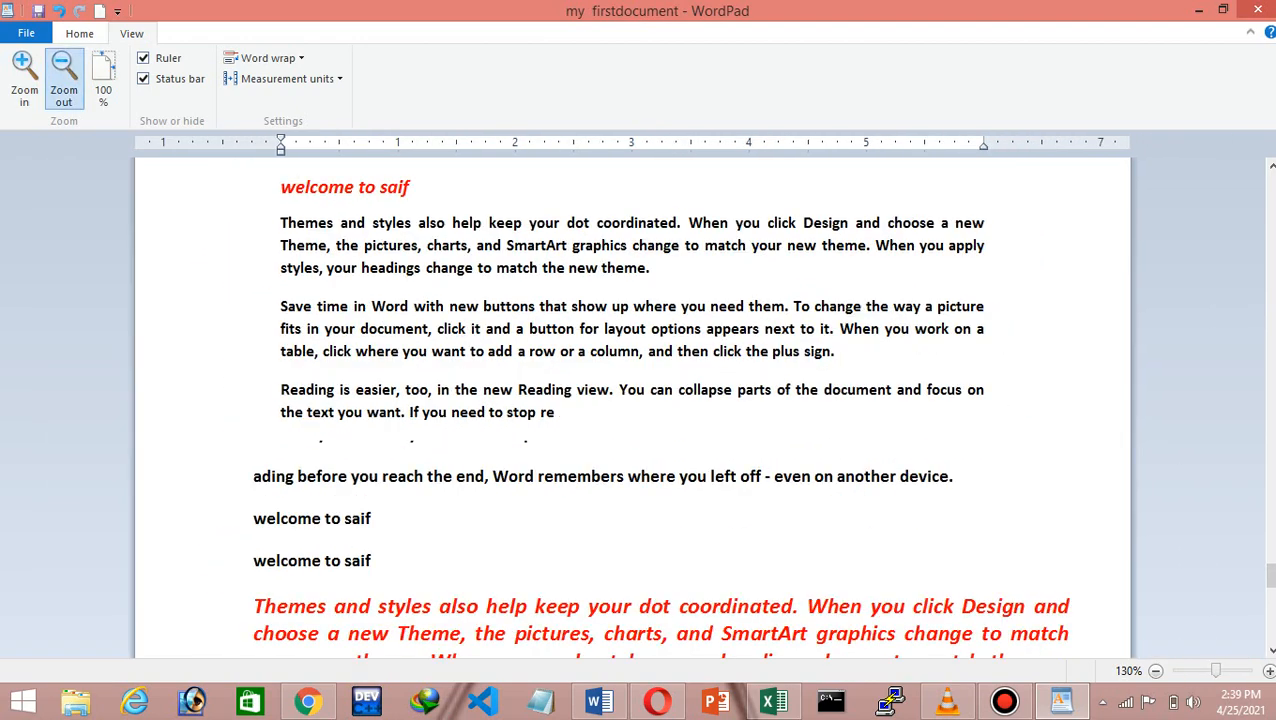
{"action": "left_click", "coordinate": [63, 72]}
{"action": "left_click", "coordinate": [63, 72]}
{"action": "left_click", "coordinate": [63, 72]}
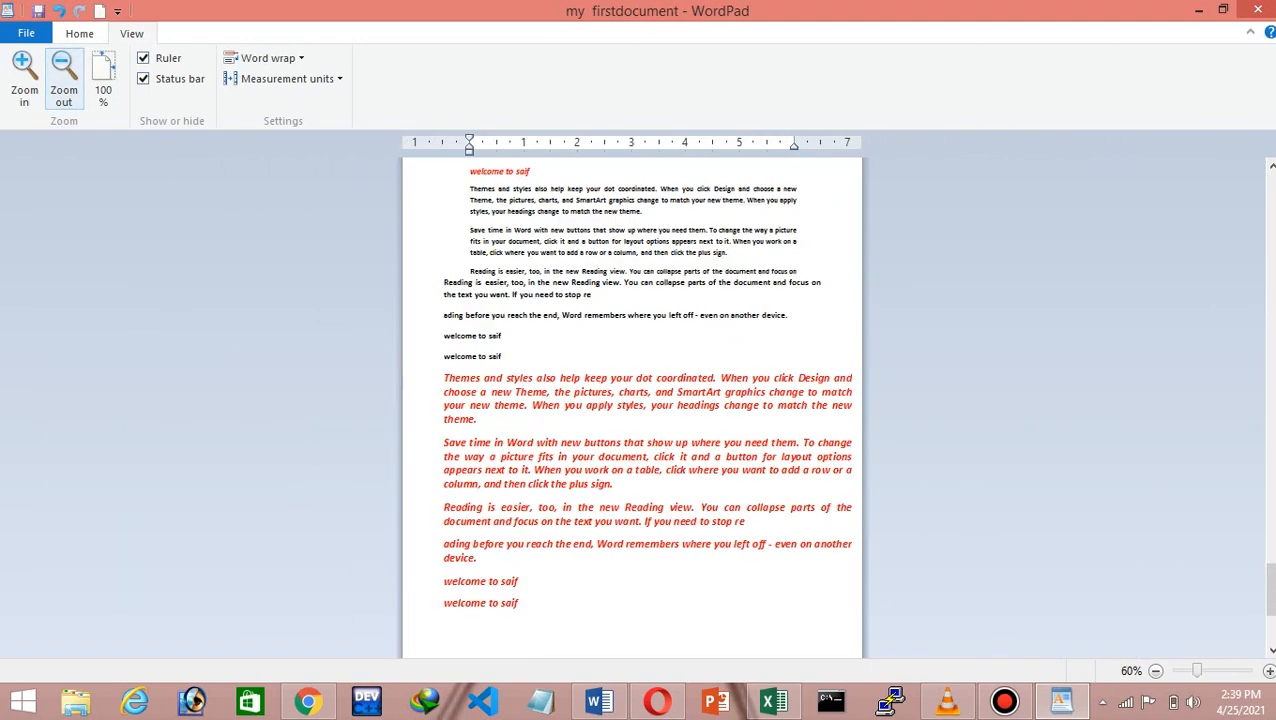
Zoom in on the paragraphs beyond normal size and reset the view directly to 100%
{"action": "left_click", "coordinate": [24, 72]}
{"action": "left_click", "coordinate": [24, 72]}
{"action": "left_click", "coordinate": [24, 72]}
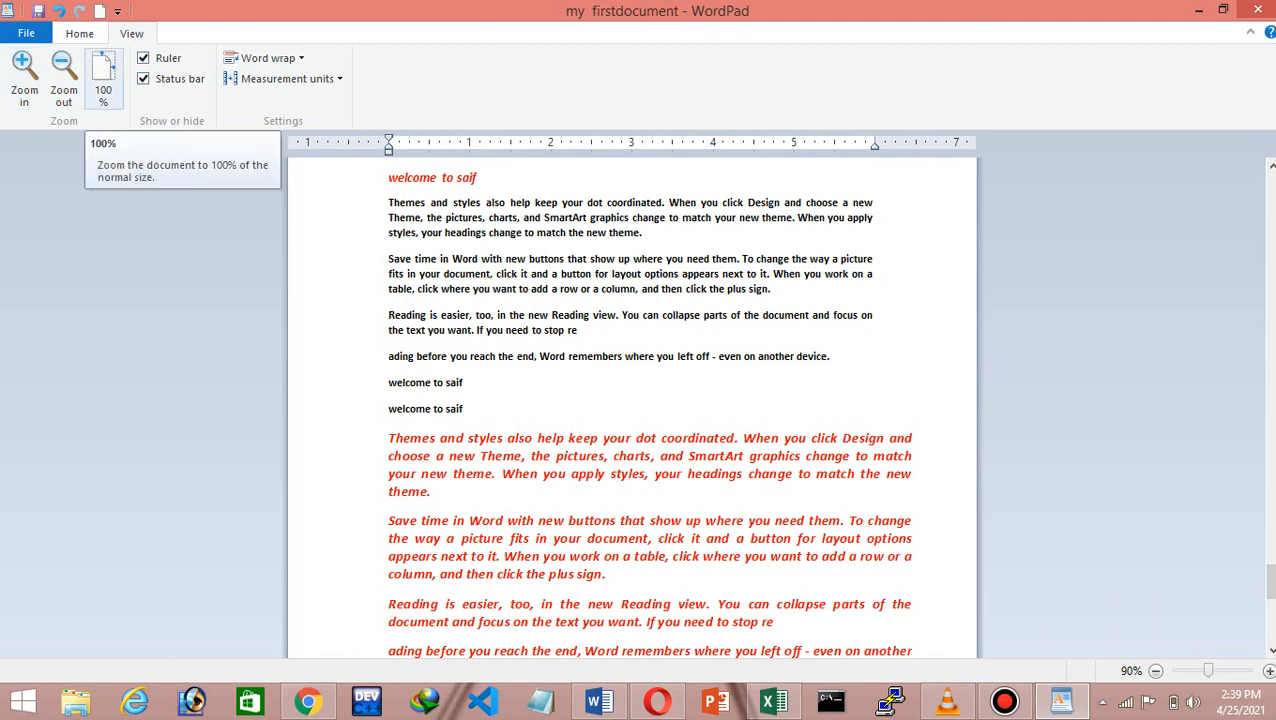
{"action": "left_click", "coordinate": [24, 72]}
{"action": "left_click", "coordinate": [24, 72]}
{"action": "left_click", "coordinate": [24, 72]}
{"action": "left_click", "coordinate": [24, 72]}
{"action": "left_click", "coordinate": [24, 72]}
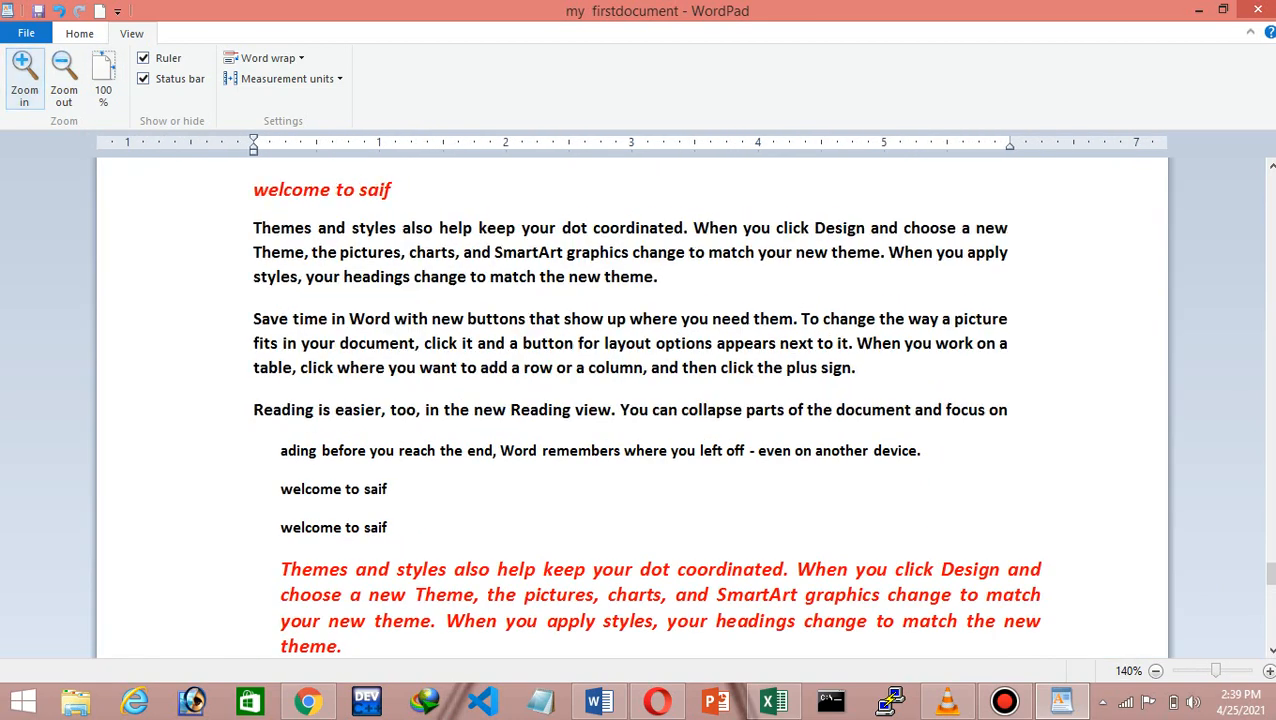
{"action": "left_click", "coordinate": [103, 80]}
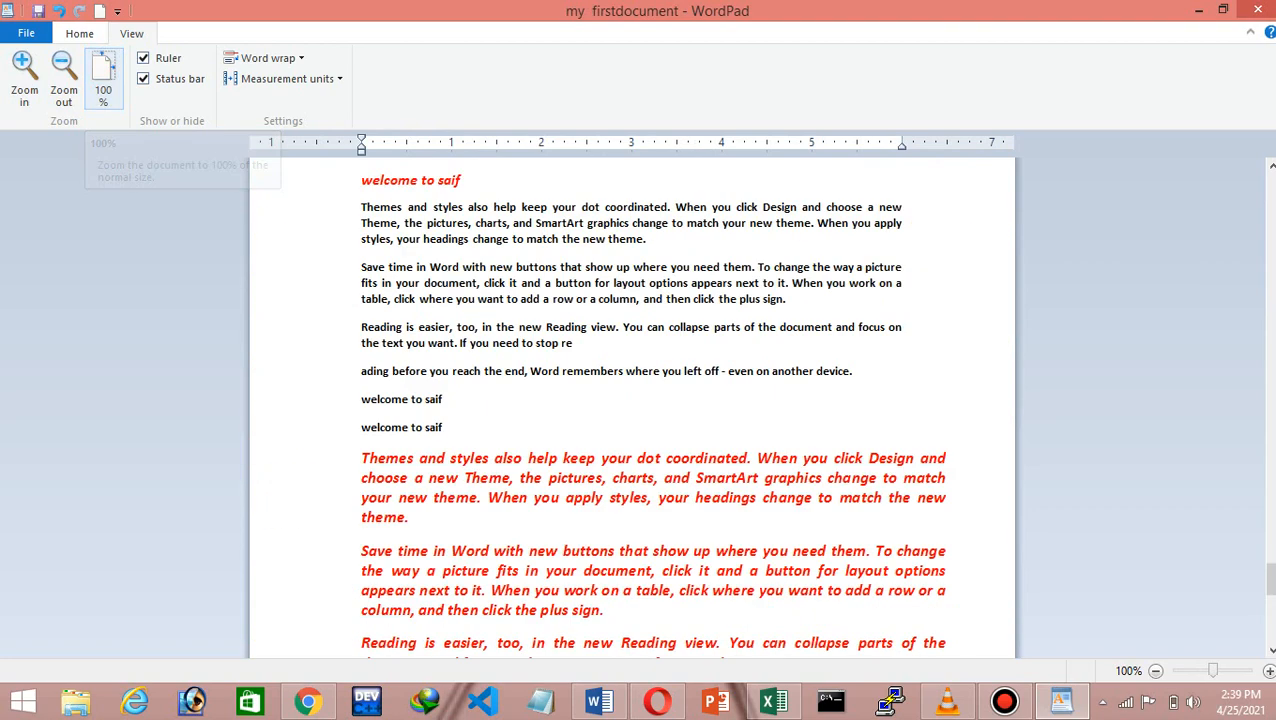
Zoom the view out to 60% and reset it to 100%
{"action": "left_click", "coordinate": [63, 72]}
{"action": "left_click", "coordinate": [63, 72]}
{"action": "left_click", "coordinate": [63, 72]}
{"action": "left_click", "coordinate": [63, 72]}
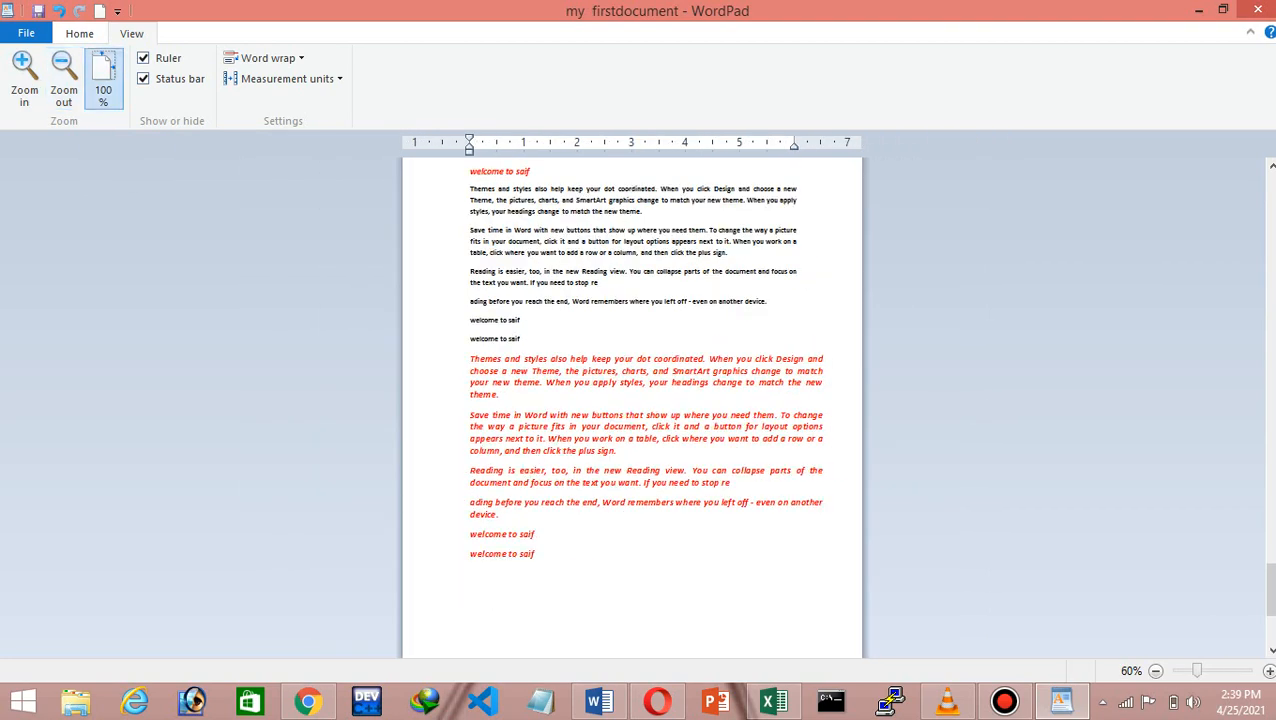
{"action": "left_click", "coordinate": [103, 80]}
Enlarge the view by several zoom levels and return it to 100%
{"action": "left_click", "coordinate": [24, 72]}
{"action": "left_click", "coordinate": [24, 72]}
{"action": "left_click", "coordinate": [24, 72]}
{"action": "left_click", "coordinate": [24, 72]}
{"action": "left_click", "coordinate": [24, 72]}
{"action": "left_click", "coordinate": [103, 80]}
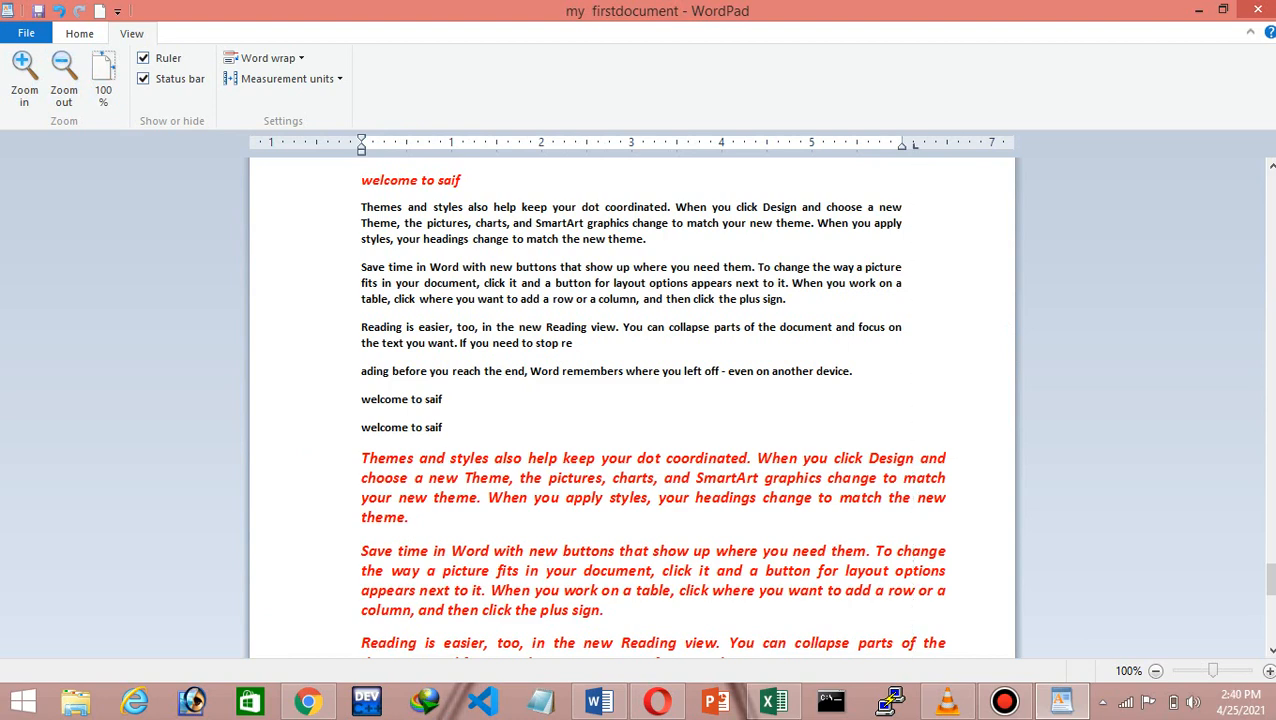
Go back to the "saif online academy" heading, hide the ruler, and show it again
{"action": "scroll", "coordinate": [632, 400], "scroll_direction": "up", "scroll_amount": 6}
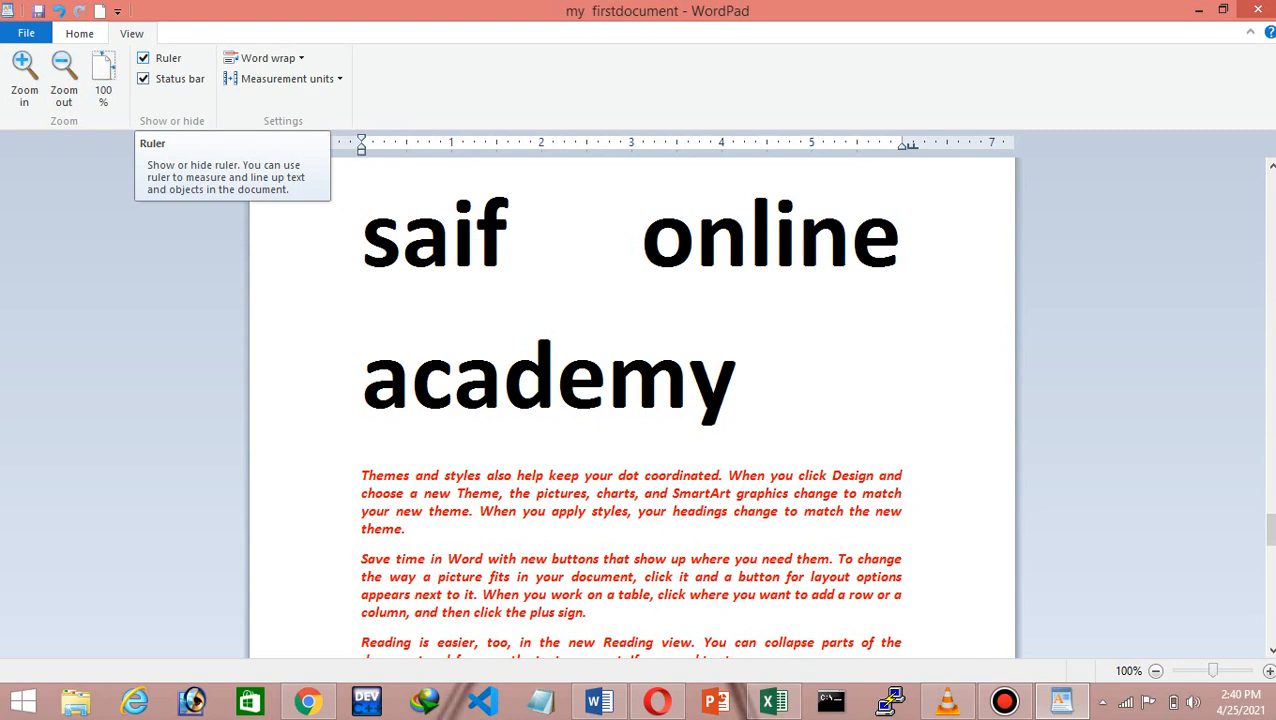
{"action": "left_click", "coordinate": [145, 58]}
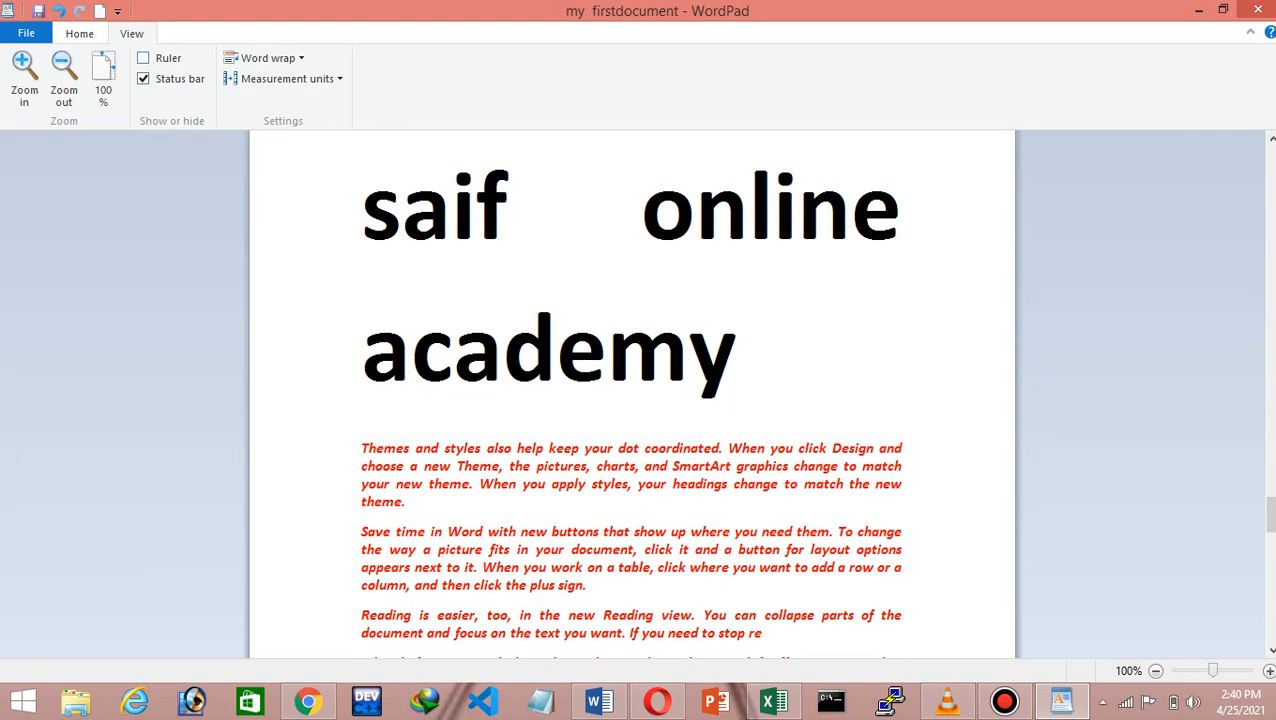
{"action": "scroll", "coordinate": [632, 400], "scroll_direction": "up", "scroll_amount": 8}
{"action": "scroll", "coordinate": [632, 400], "scroll_direction": "down", "scroll_amount": 5}
{"action": "scroll", "coordinate": [632, 400], "scroll_direction": "down", "scroll_amount": 5}
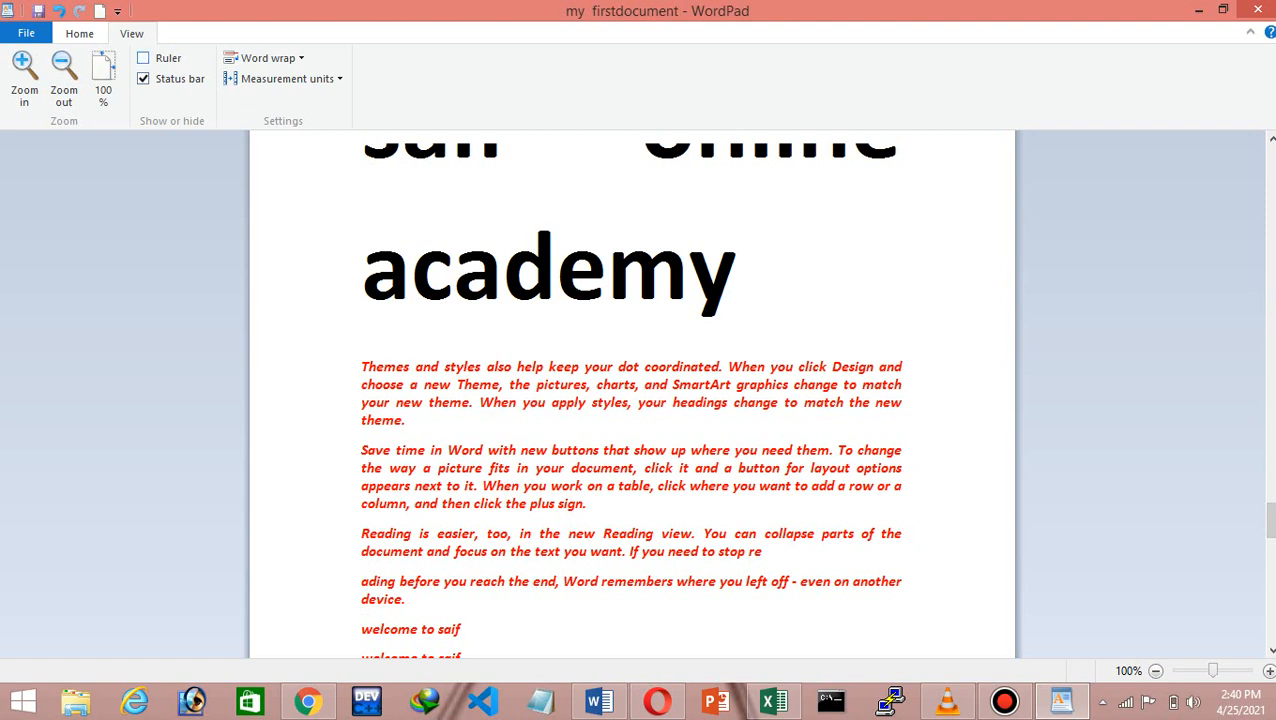
{"action": "left_click", "coordinate": [143, 58]}
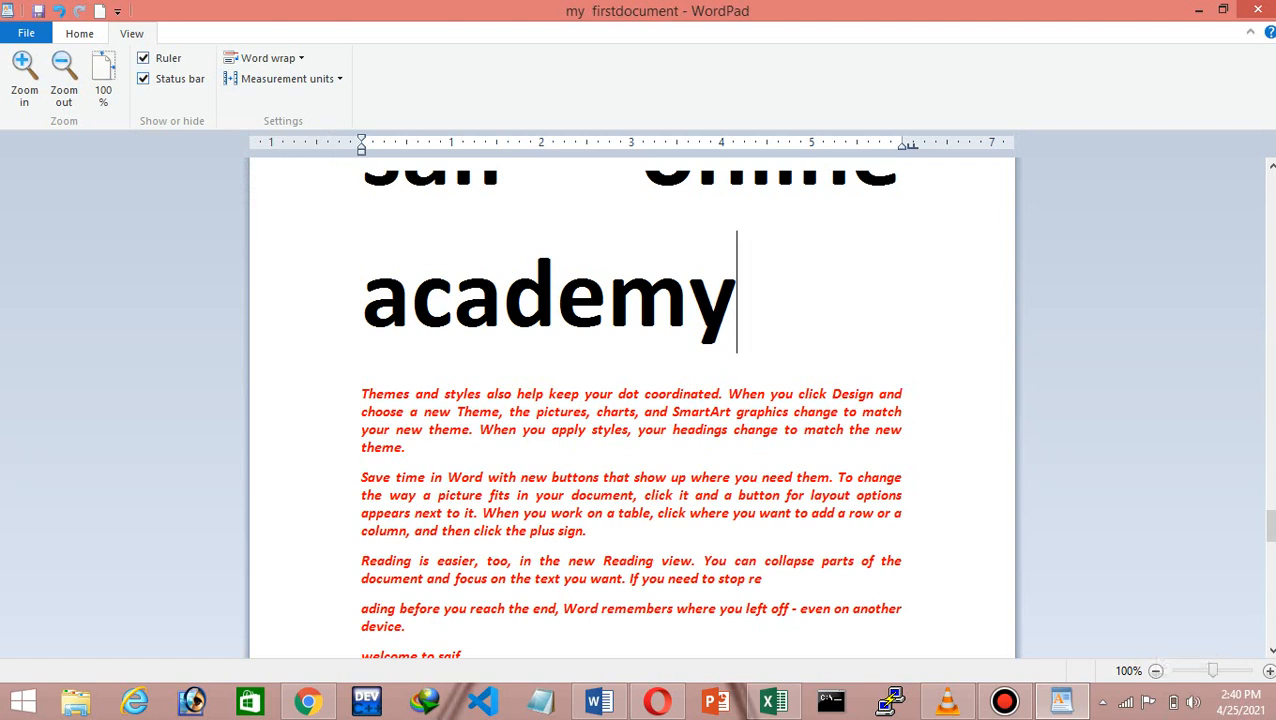
Hide the status bar and show it again
{"action": "left_click", "coordinate": [143, 79]}
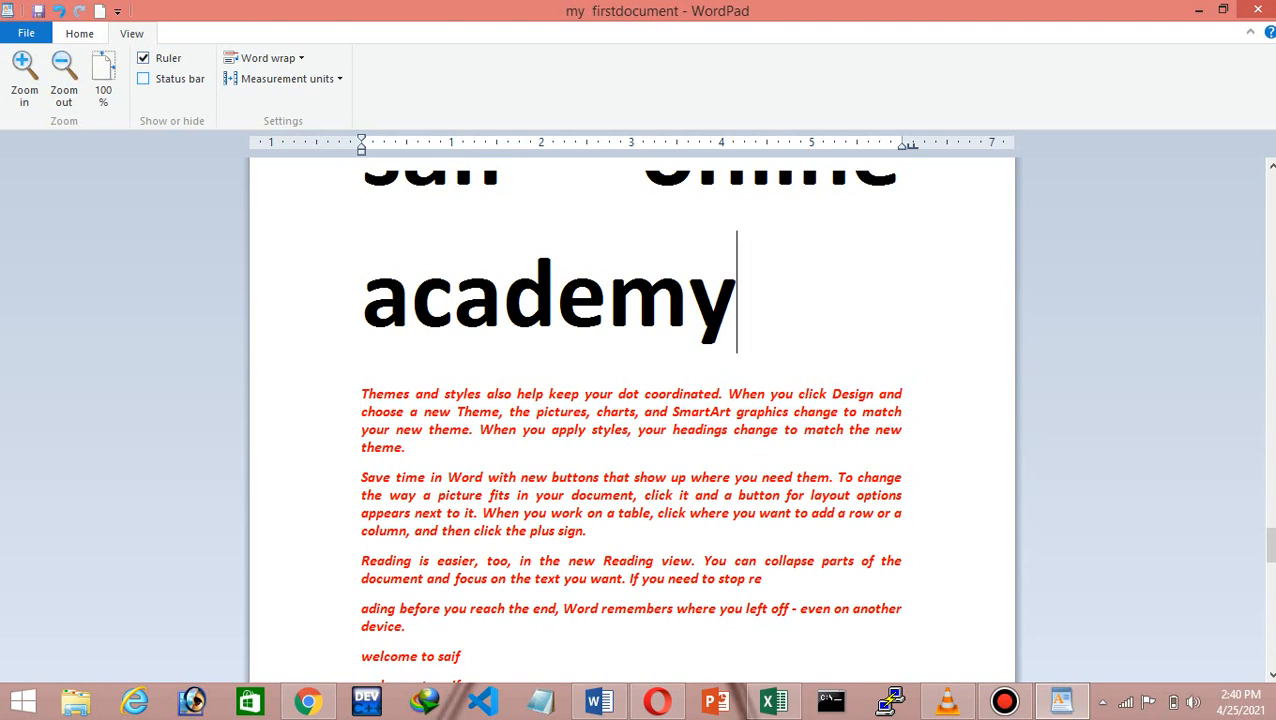
{"action": "left_click", "coordinate": [143, 79]}
{"action": "mouse_move", "coordinate": [657, 700]}
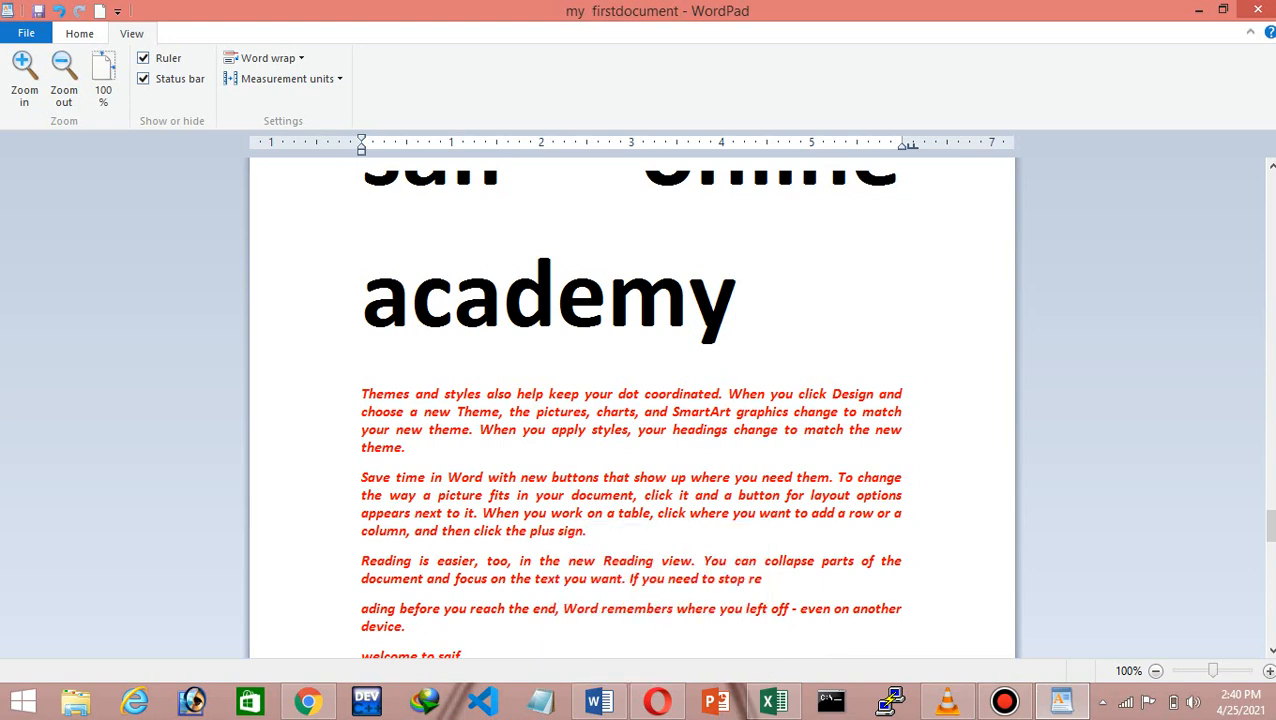
Review the available word wrap options for the document
{"action": "scroll", "coordinate": [632, 410], "scroll_direction": "down", "scroll_amount": 3}
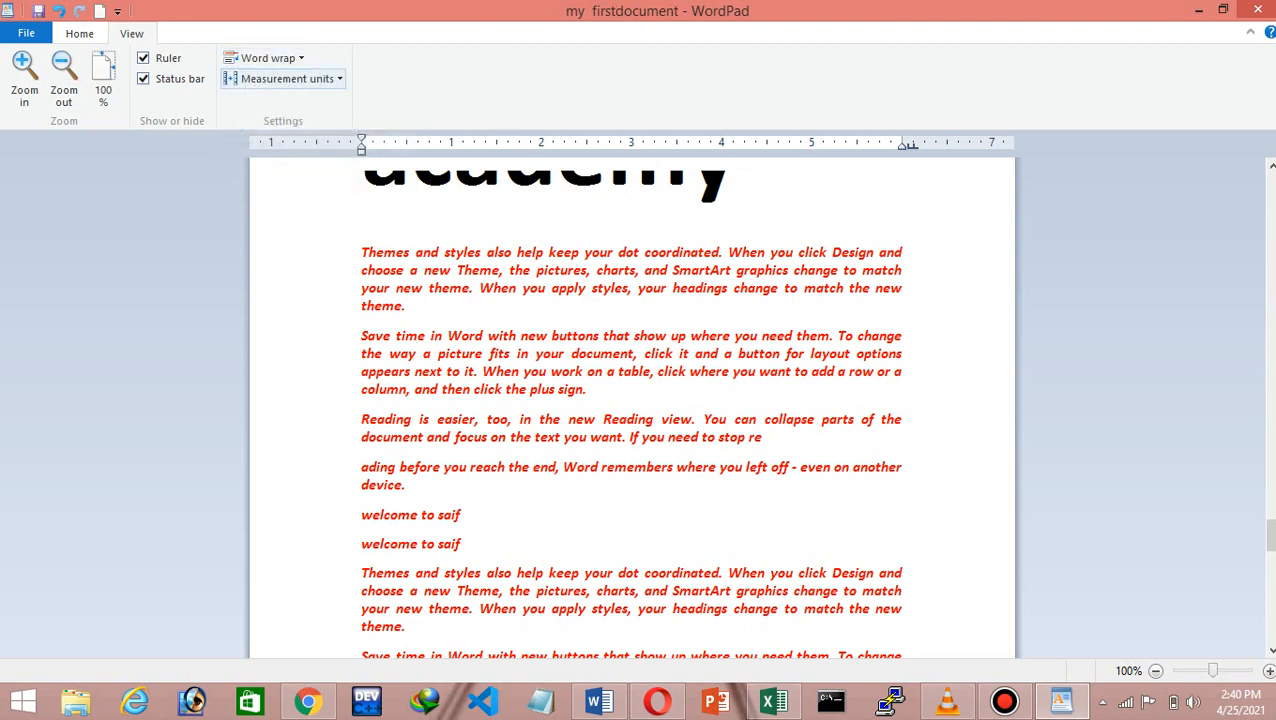
{"action": "left_click", "coordinate": [266, 58]}
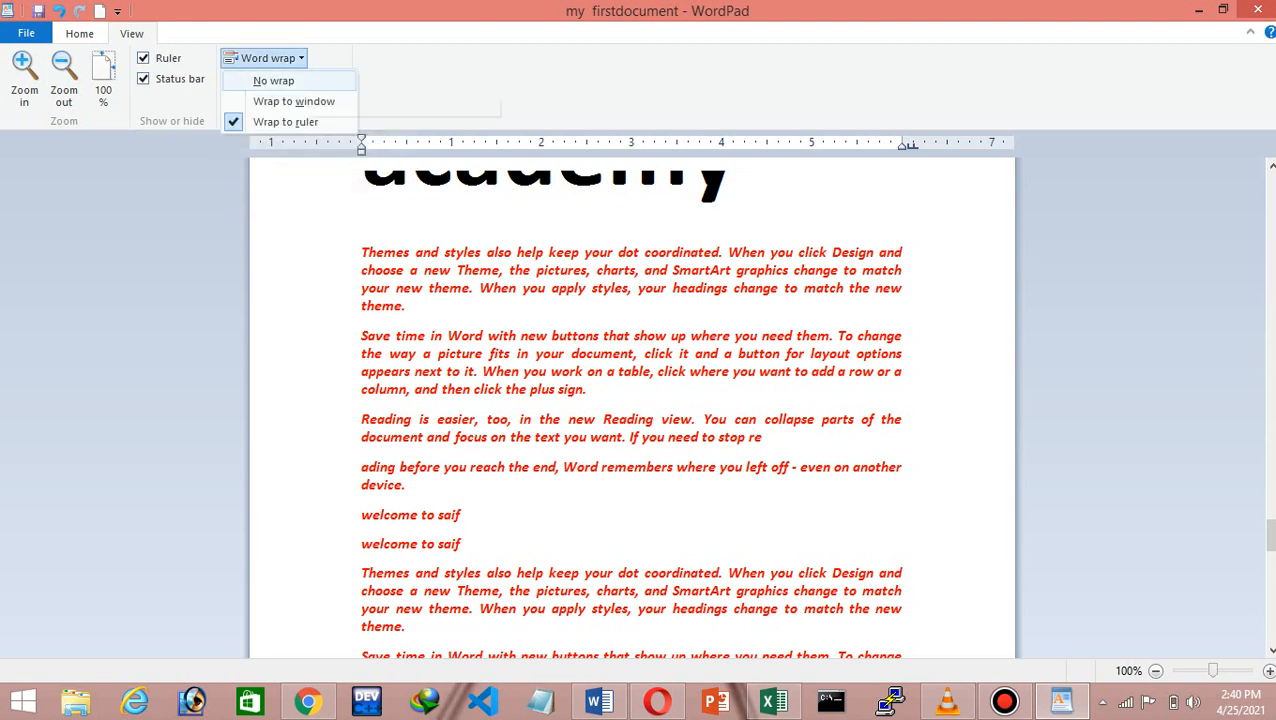
{"action": "left_click", "coordinate": [294, 101]}
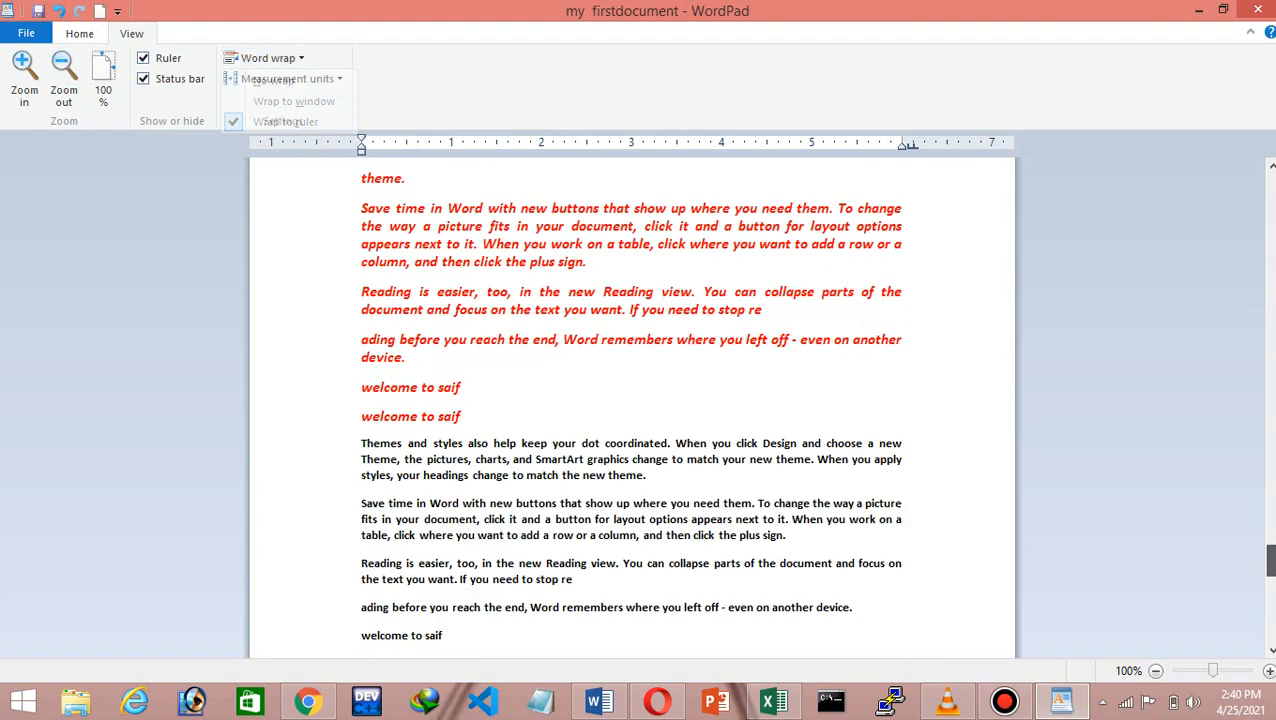
Enter a long run of the letter h spanning several lines in the blank area below the pasted picture
{"action": "left_click_drag", "start_coordinate": [1271, 608], "coordinate": [1271, 606]}
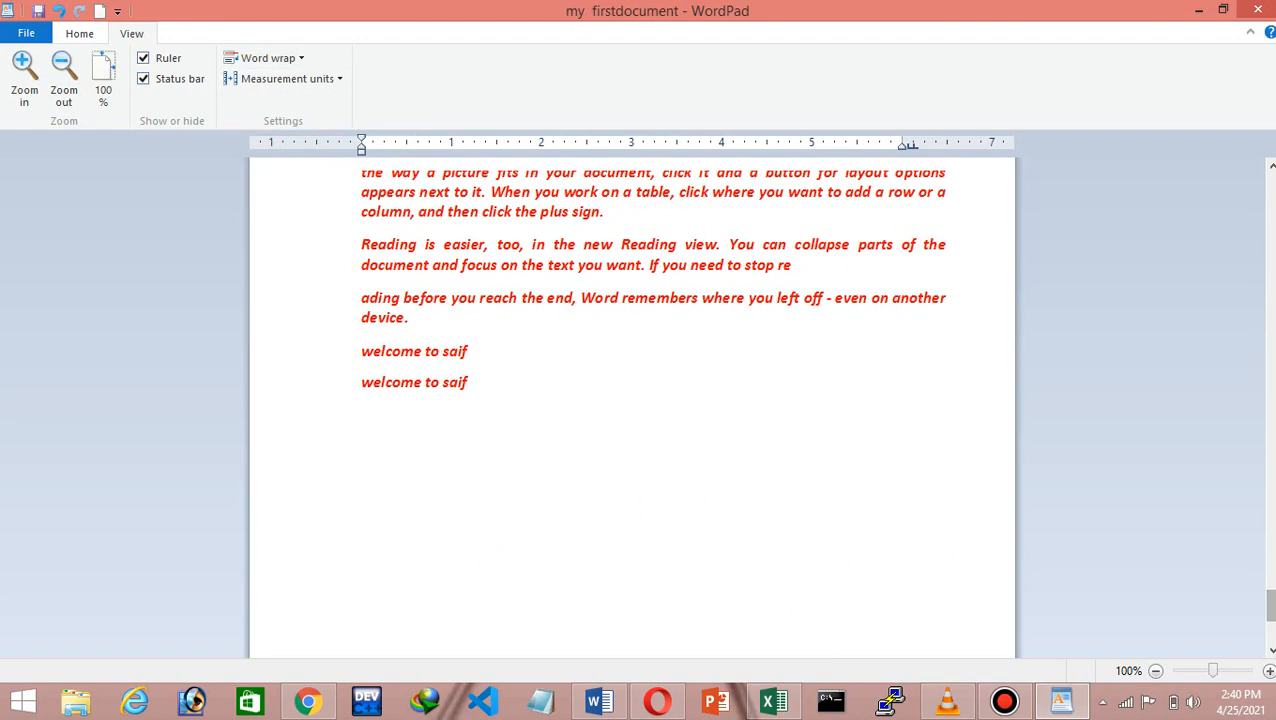
{"action": "left_click", "coordinate": [653, 345]}
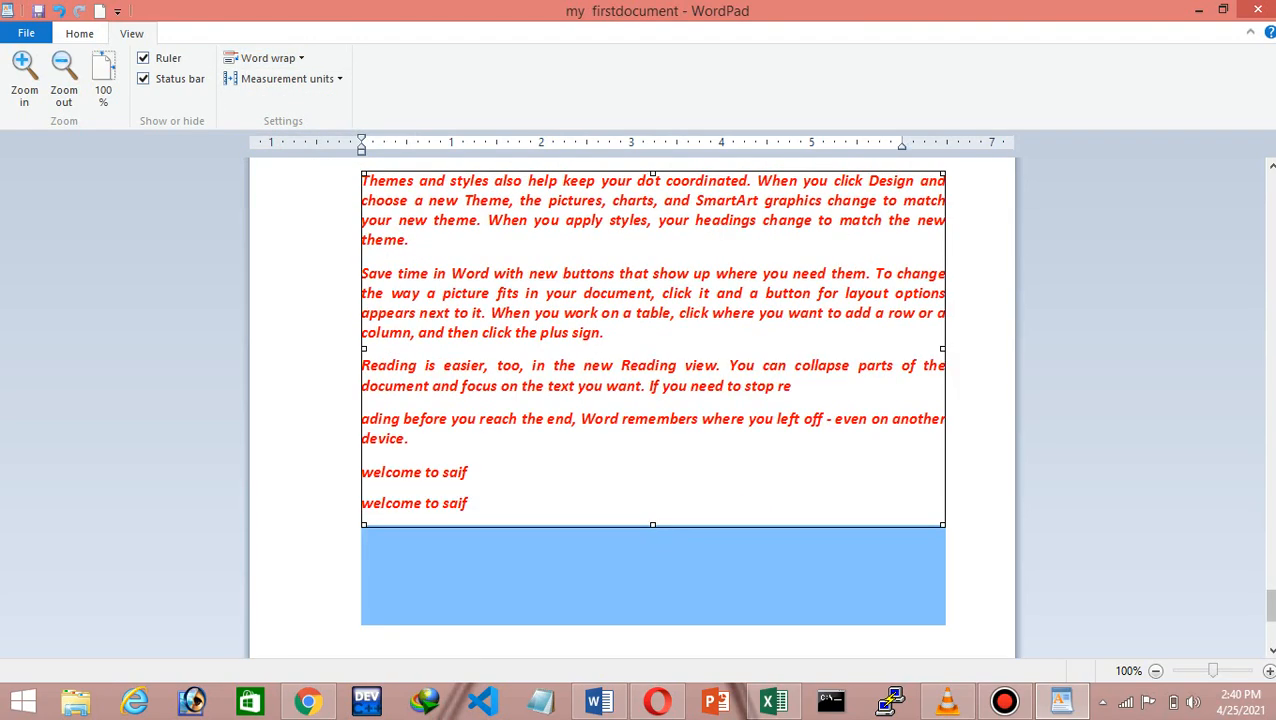
{"action": "left_click_drag", "start_coordinate": [1271, 606], "coordinate": [1271, 628]}
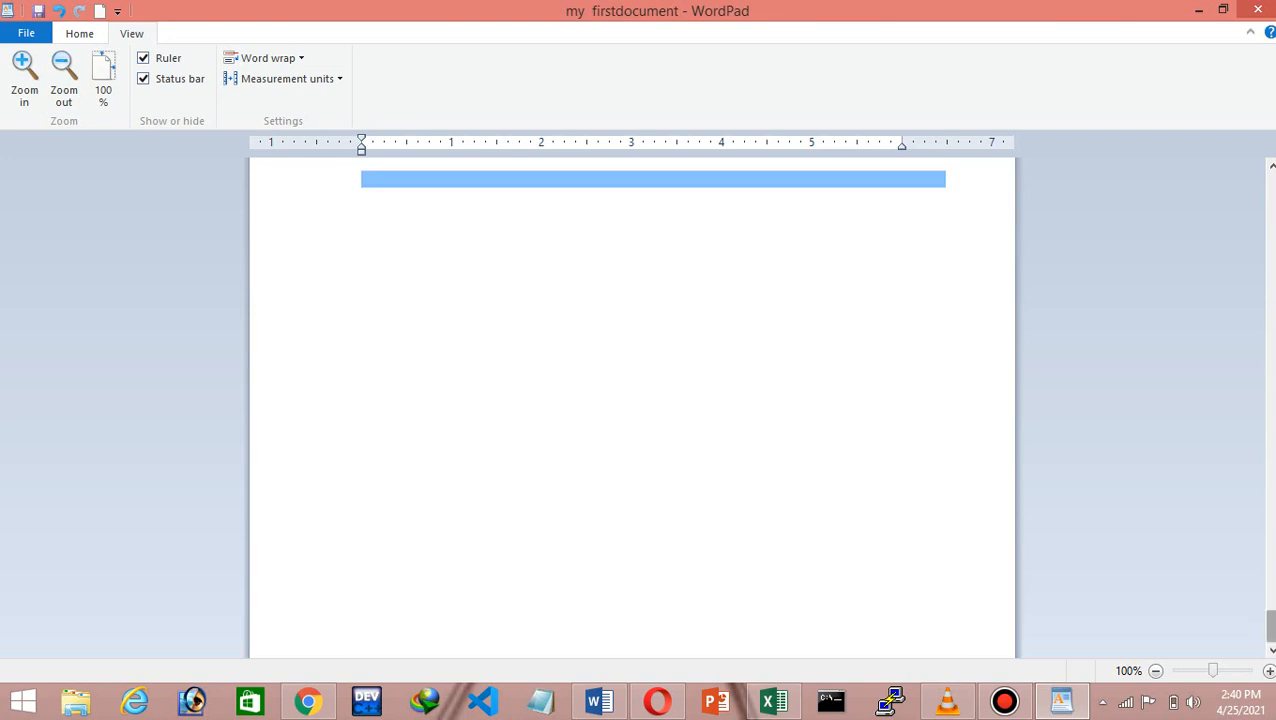
{"action": "left_click", "coordinate": [600, 402]}
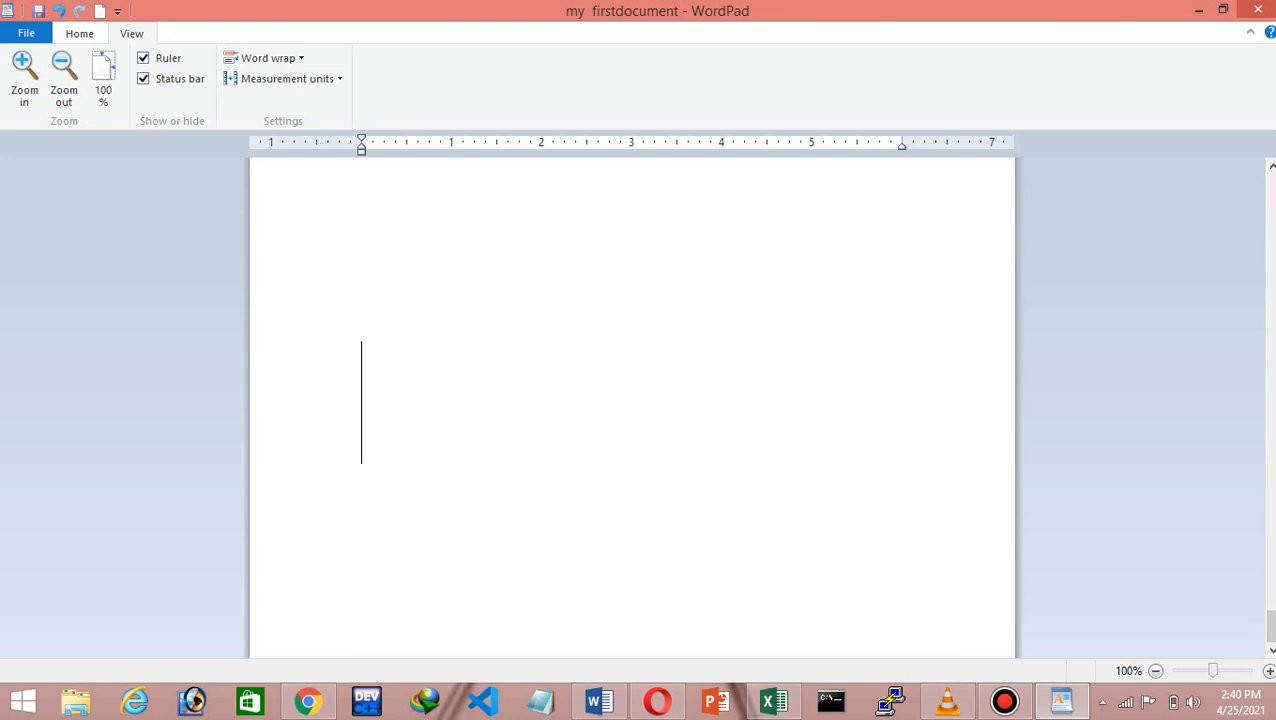
{"action": "type", "text": "hhhhhhhhhhhhhhhhhhhhhhhhhhhhhhh"}
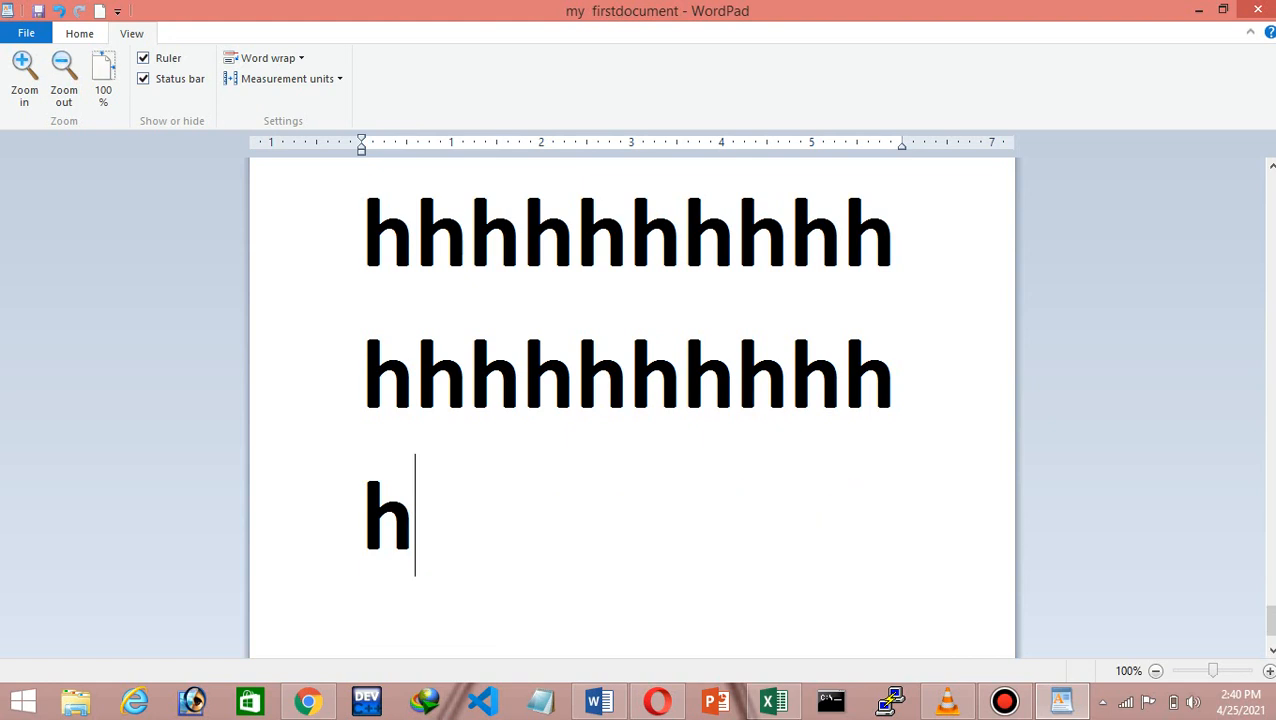
{"action": "type", "text": "hhhhhhhhhh"}
Trim the run of h letters to a single line of eight
{"action": "key", "text": "BackSpace"}
{"action": "key", "text": "BackSpace"}
{"action": "key", "text": "BackSpace"}
{"action": "key", "text": "BackSpace"}
{"action": "key", "text": "BackSpace"}
{"action": "key", "text": "BackSpace"}
{"action": "key", "text": "BackSpace"}
{"action": "key", "text": "BackSpace"}
{"action": "key", "text": "BackSpace"}
{"action": "key", "text": "BackSpace"}
{"action": "key", "text": "BackSpace"}
{"action": "key", "text": "BackSpace"}
{"action": "key", "text": "BackSpace"}
{"action": "key", "text": "BackSpace"}
{"action": "key", "text": "BackSpace"}
{"action": "key", "text": "BackSpace"}
{"action": "key", "text": "BackSpace"}
{"action": "key", "text": "BackSpace"}
{"action": "key", "text": "BackSpace"}
{"action": "key", "text": "BackSpace"}
{"action": "key", "text": "BackSpace"}
{"action": "key", "text": "BackSpace"}
{"action": "key", "text": "BackSpace"}
{"action": "key", "text": "BackSpace"}
{"action": "key", "text": "BackSpace"}
{"action": "key", "text": "BackSpace"}
{"action": "key", "text": "BackSpace"}
{"action": "key", "text": "BackSpace"}
{"action": "key", "text": "BackSpace"}
{"action": "key", "text": "Left"}
{"action": "type", "text": "hhhhhhh"}
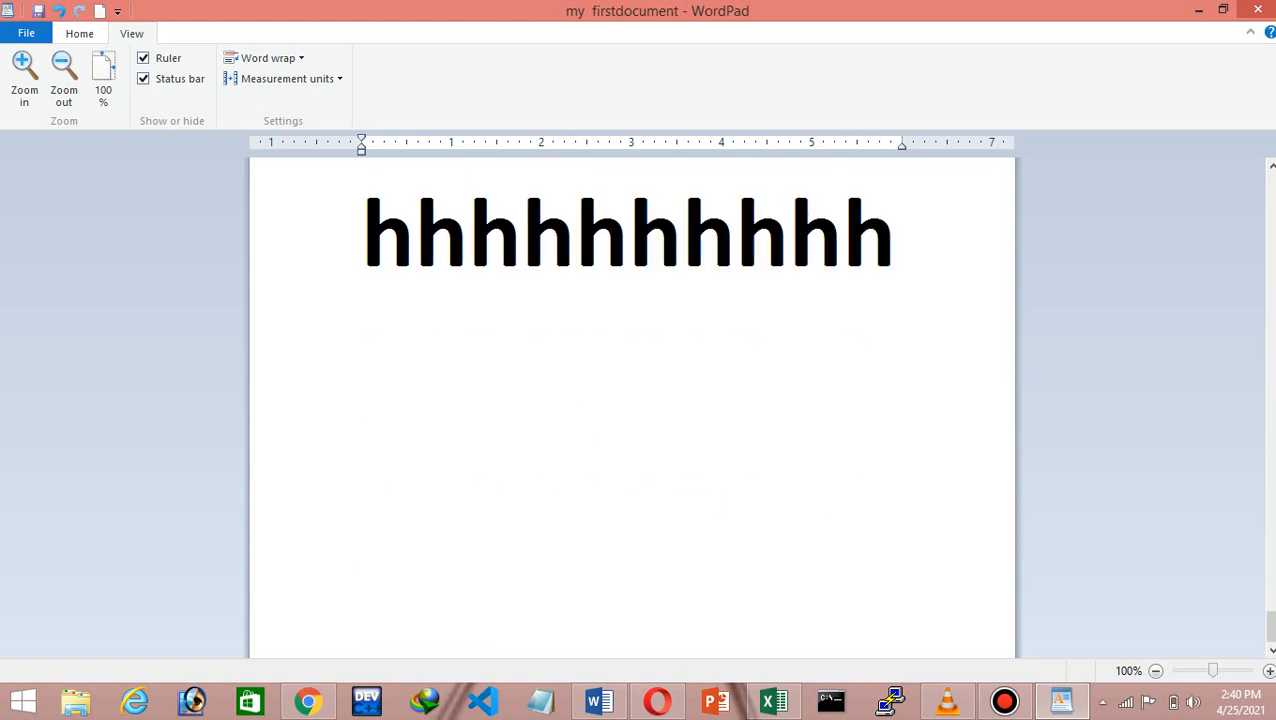
{"action": "key", "text": "BackSpace"}
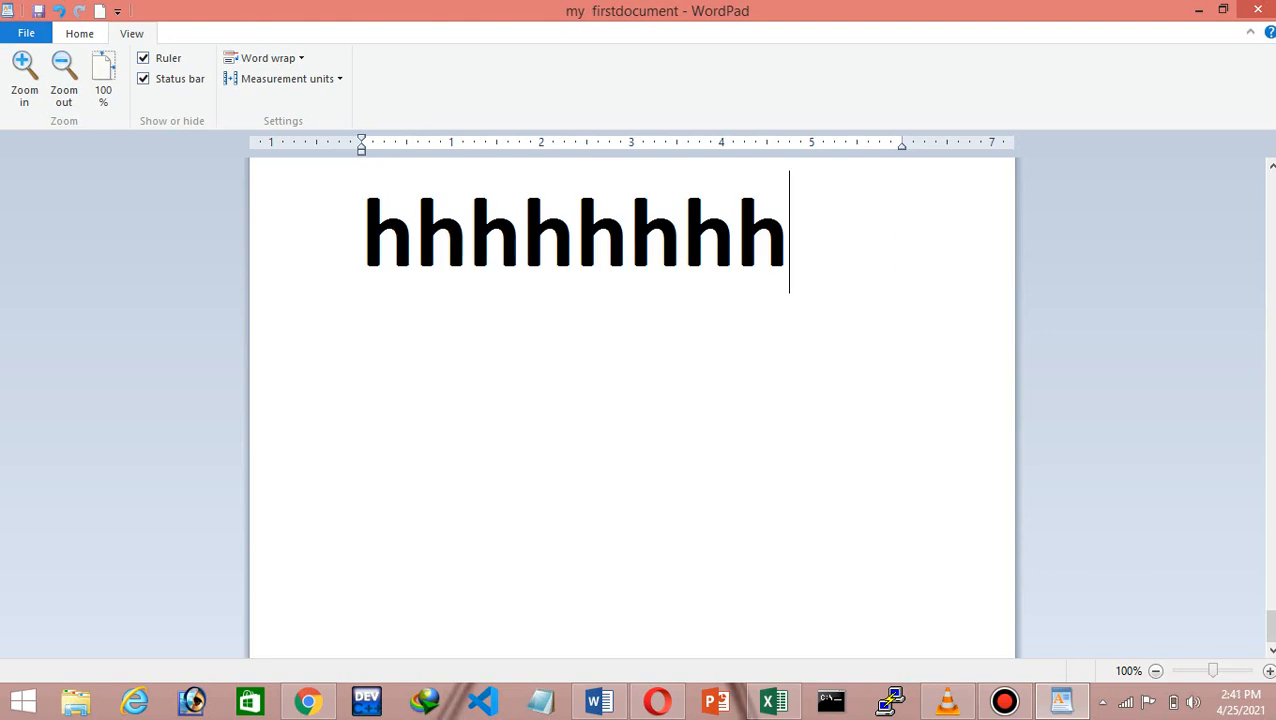
Set the document's word wrap to No wrap
{"action": "left_click", "coordinate": [262, 58]}
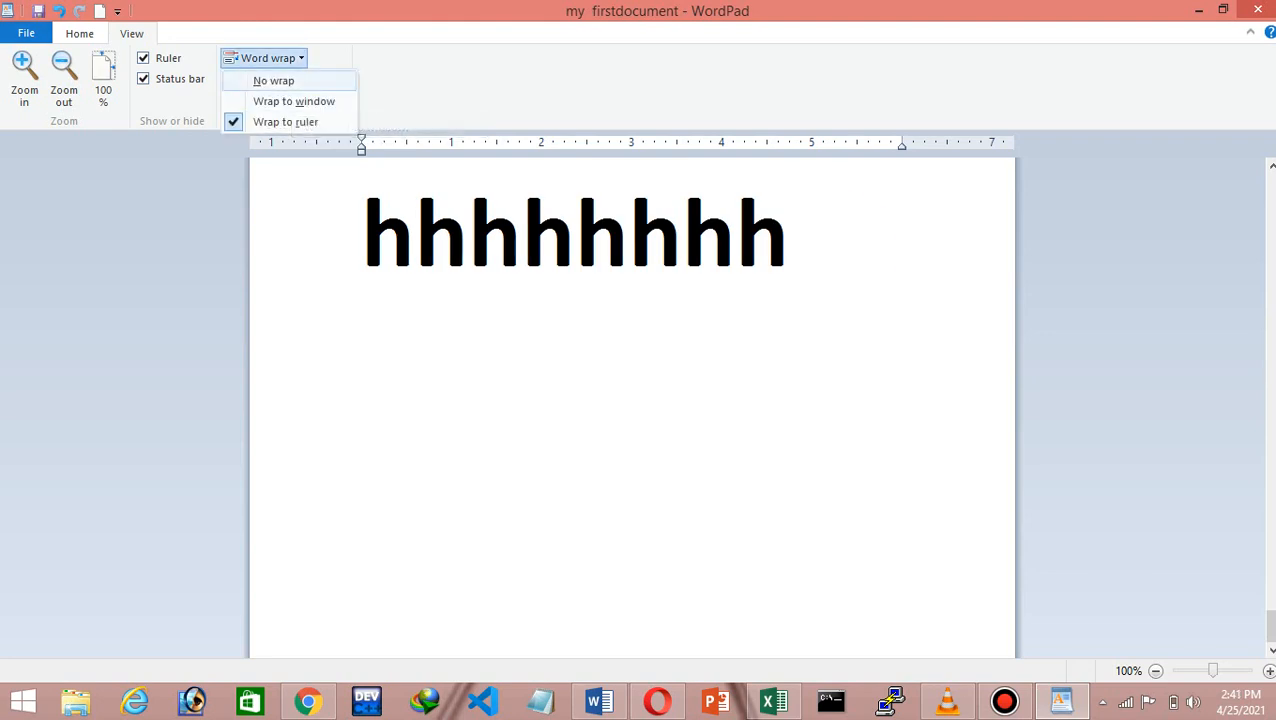
{"action": "left_click", "coordinate": [273, 80]}
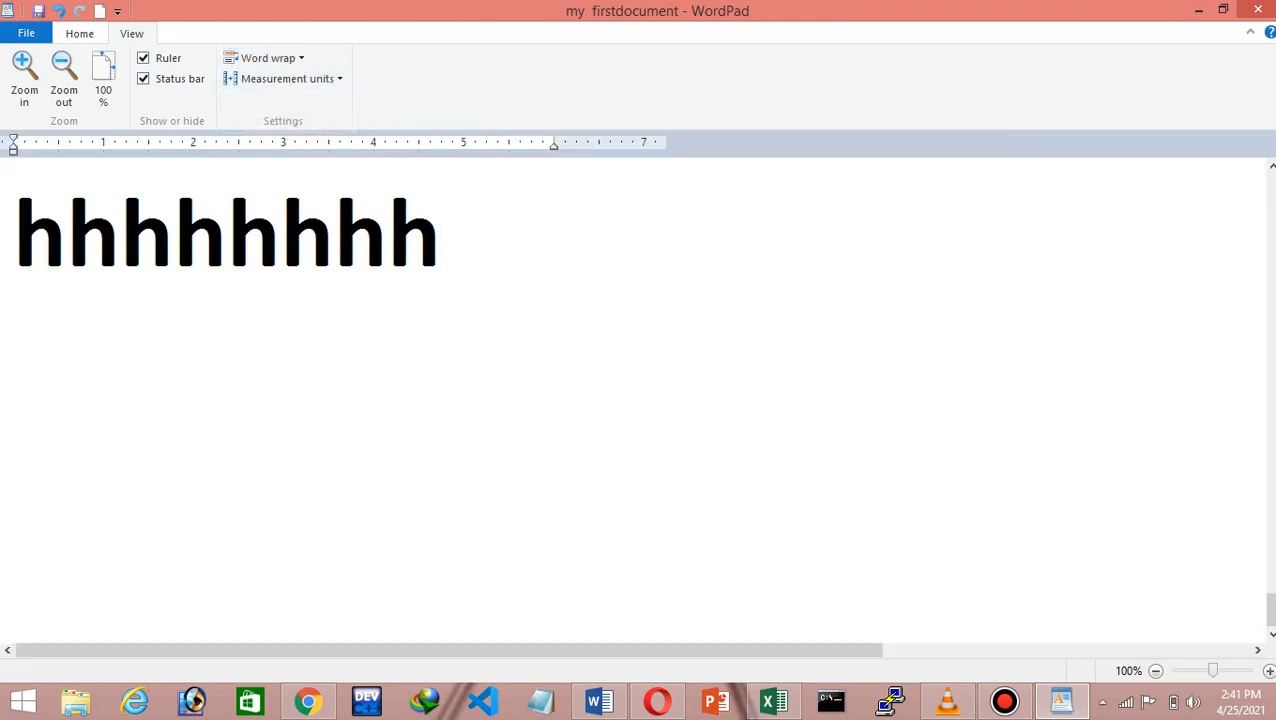
Extend the h line with a long unbroken run of h letters, ending in random letter groups such as "fhdjgsjdf sadgfjysdgf asdhgh"
{"action": "type", "text": "hhhhhhhhhhhhhhhhhhhhhhh"}
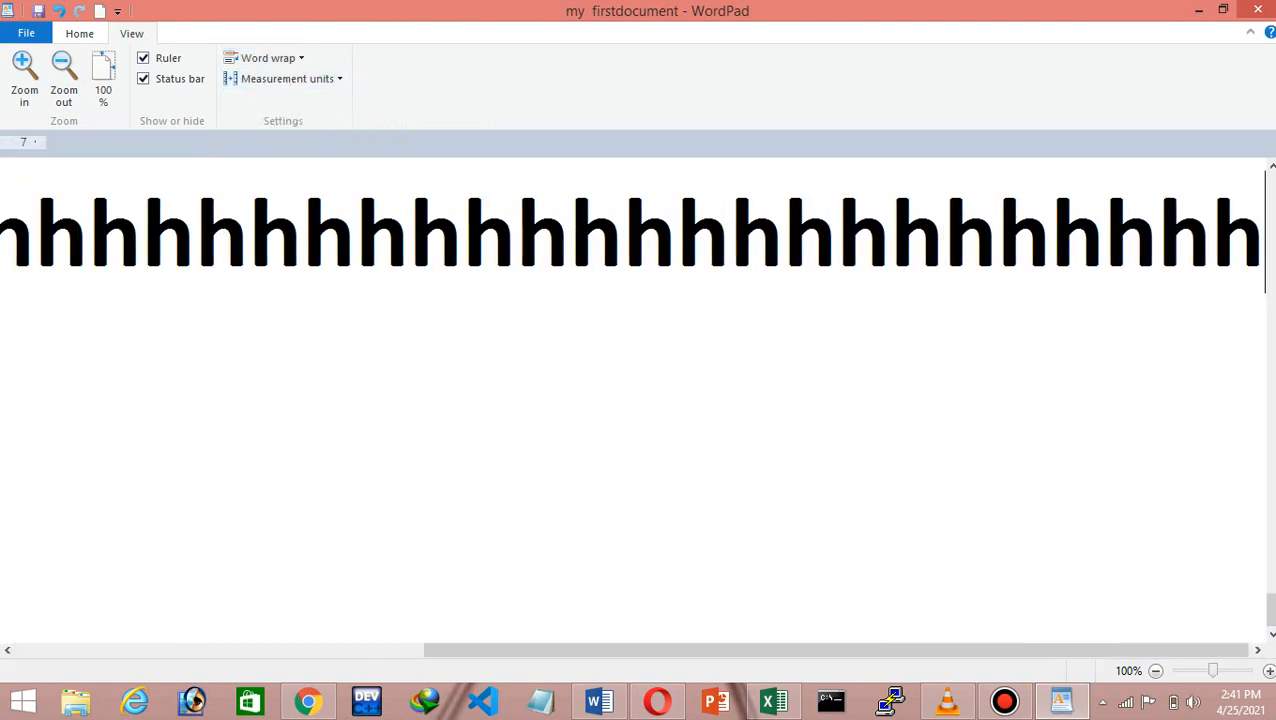
{"action": "type", "text": "hhhhhhhhhhhhhhhhhhhhhhhhhhhhhhhhhhhhhhhhhhhhhhhhhhhhhhhhhhhhhhhhhhhhhhhhhhhhhhhhh"}
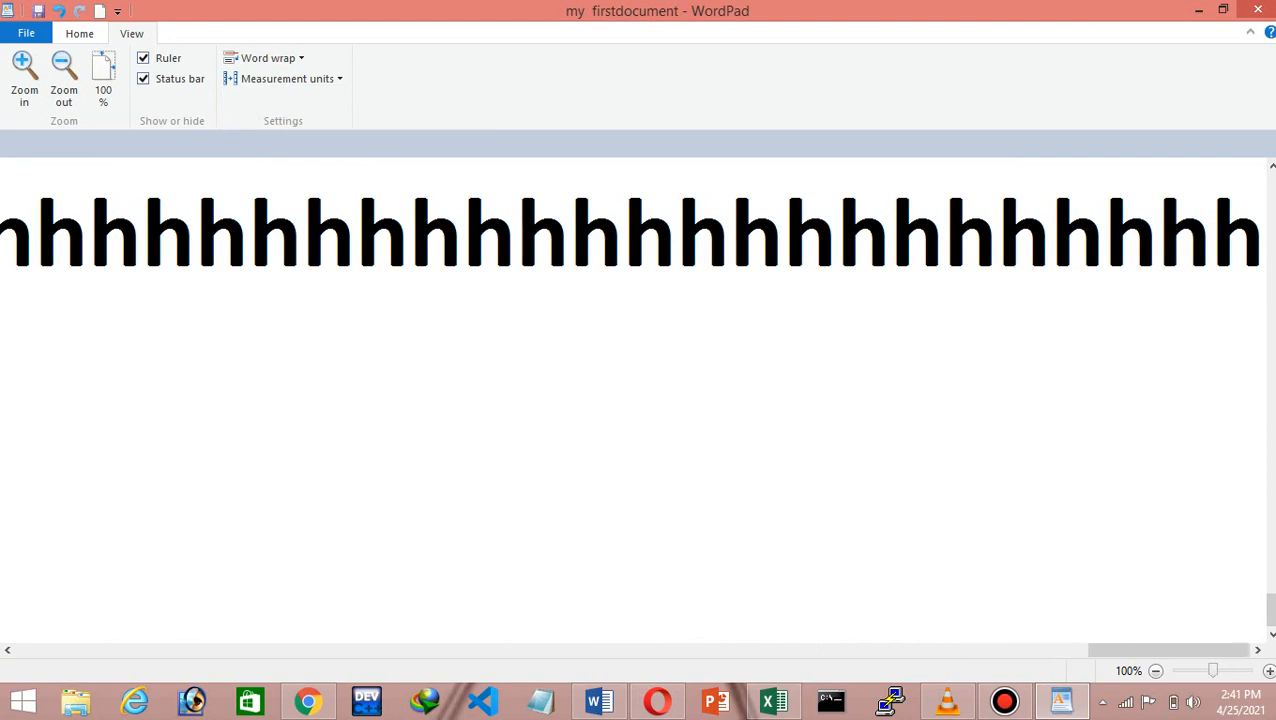
{"action": "type", "text": "fhgdfghkjdbg"}
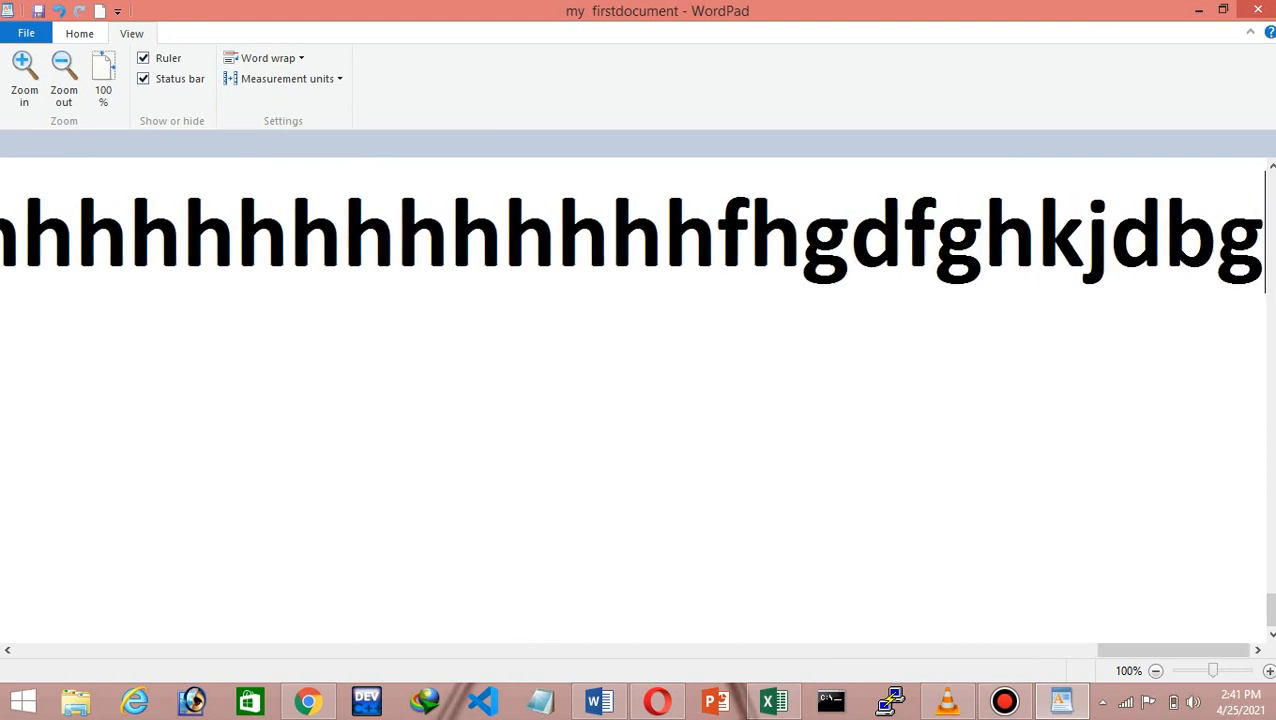
{"action": "type", "text": " fhdjgsjdf sadgfjysdgf asdhgh"}
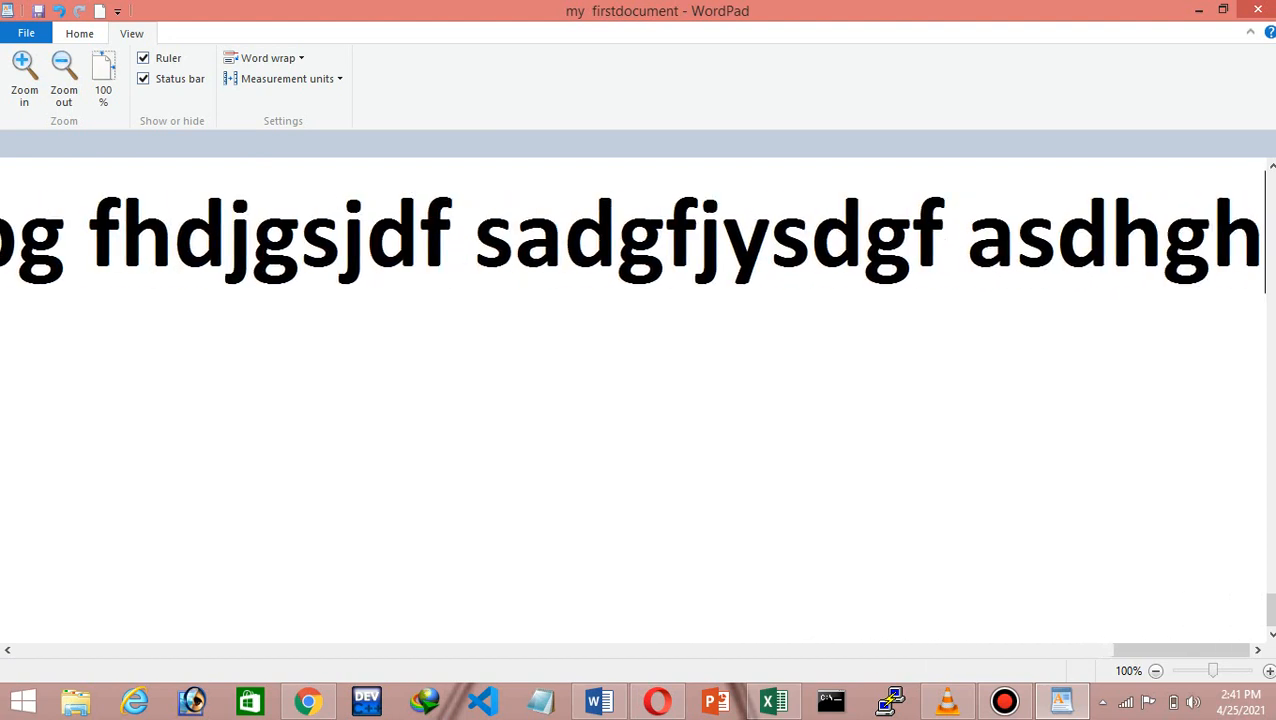
Delete the random letter groups and many of the trailing h letters from the unwrapped line
{"action": "key", "text": "BackSpace"}
{"action": "key", "text": "BackSpace"}
{"action": "key", "text": "BackSpace"}
{"action": "key", "text": "BackSpace"}
{"action": "key", "text": "BackSpace"}
{"action": "key", "text": "BackSpace"}
{"action": "key", "text": "BackSpace"}
{"action": "key", "text": "BackSpace"}
{"action": "key", "text": "BackSpace"}
{"action": "key", "text": "BackSpace"}
{"action": "key", "text": "BackSpace"}
{"action": "key", "text": "BackSpace"}
{"action": "key", "text": "BackSpace"}
{"action": "key", "text": "BackSpace"}
{"action": "key", "text": "BackSpace"}
{"action": "key", "text": "BackSpace"}
{"action": "key", "text": "BackSpace"}
{"action": "key", "text": "BackSpace"}
{"action": "key", "text": "BackSpace"}
{"action": "key", "text": "BackSpace"}
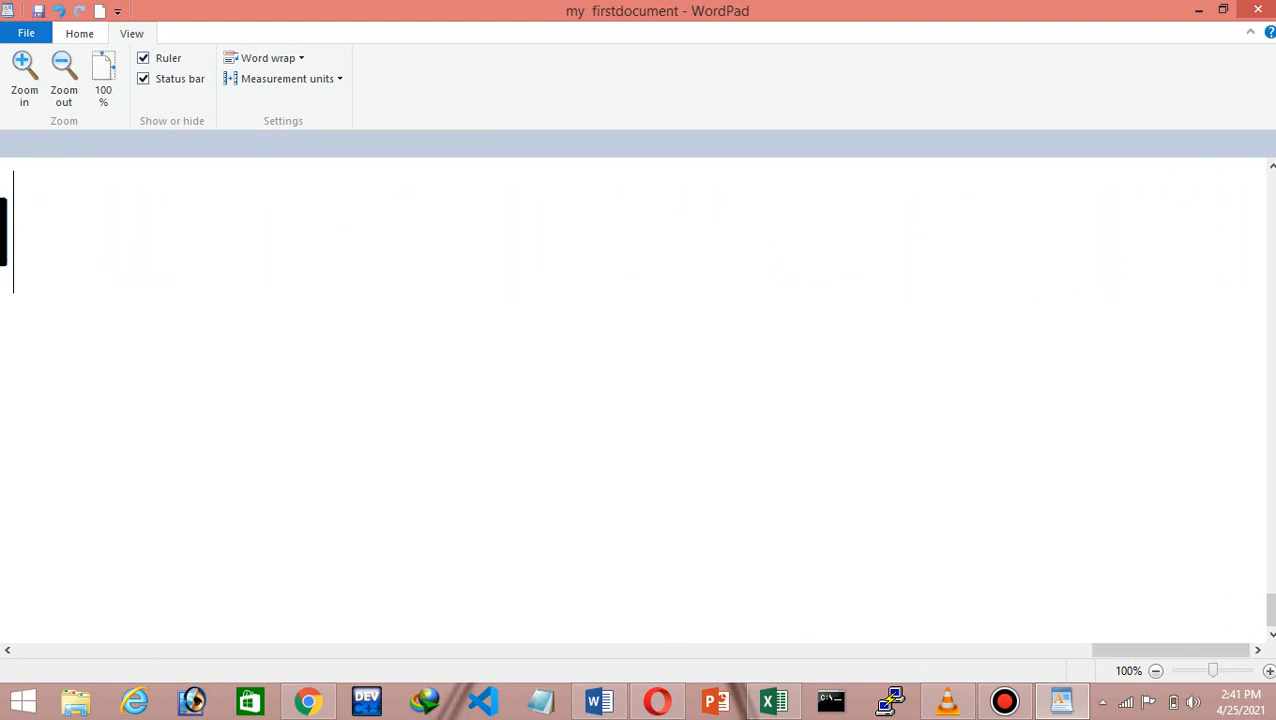
{"action": "key", "text": "BackSpace"}
{"action": "key", "text": "BackSpace"}
{"action": "key", "text": "BackSpace"}
{"action": "key", "text": "BackSpace"}
{"action": "key", "text": "BackSpace"}
{"action": "key", "text": "BackSpace"}
{"action": "key", "text": "BackSpace"}
{"action": "key", "text": "BackSpace"}
{"action": "key", "text": "BackSpace"}
{"action": "key", "text": "BackSpace"}
{"action": "key", "text": "BackSpace"}
{"action": "key", "text": "BackSpace"}
{"action": "key", "text": "BackSpace"}
{"action": "key", "text": "BackSpace"}
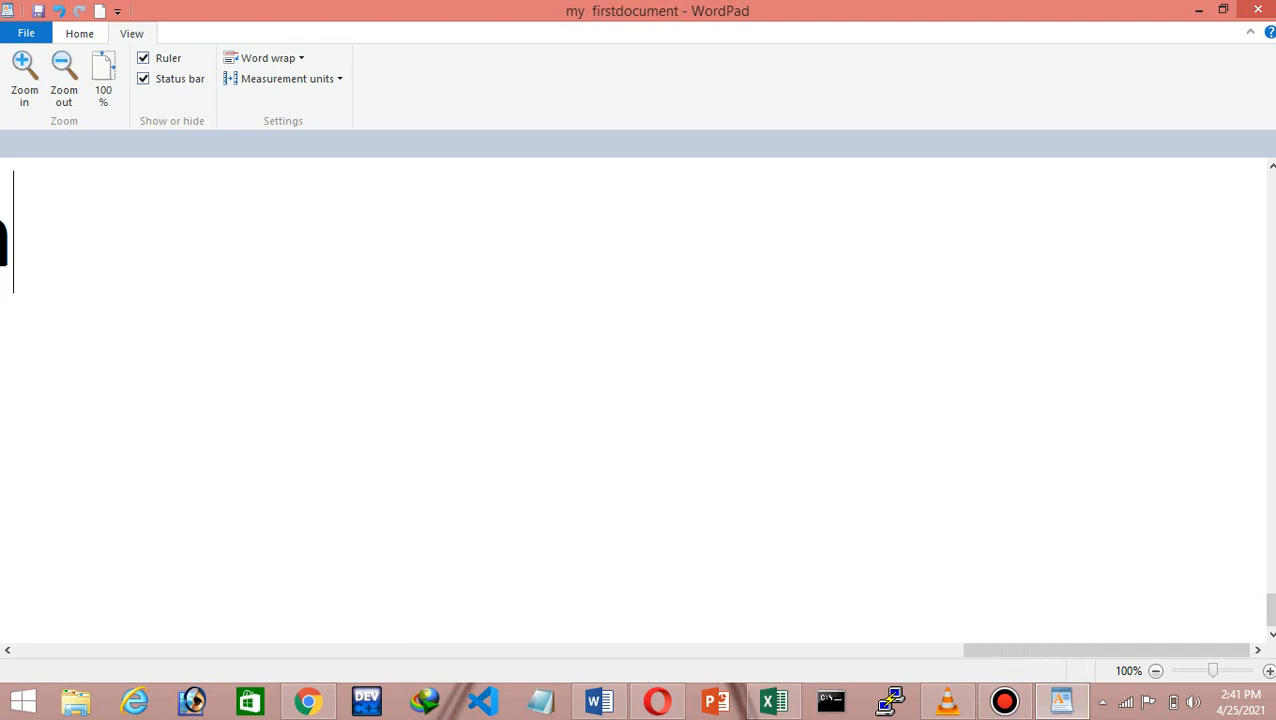
{"action": "key", "text": "BackSpace"}
{"action": "key", "text": "BackSpace"}
{"action": "key", "text": "BackSpace"}
{"action": "key", "text": "BackSpace"}
{"action": "key", "text": "BackSpace"}
{"action": "key", "text": "BackSpace"}
{"action": "key", "text": "BackSpace"}
{"action": "key", "text": "BackSpace"}
Set the document's word wrap to Wrap to window and shorten the wrapped run of h letters
{"action": "left_click", "coordinate": [267, 58]}
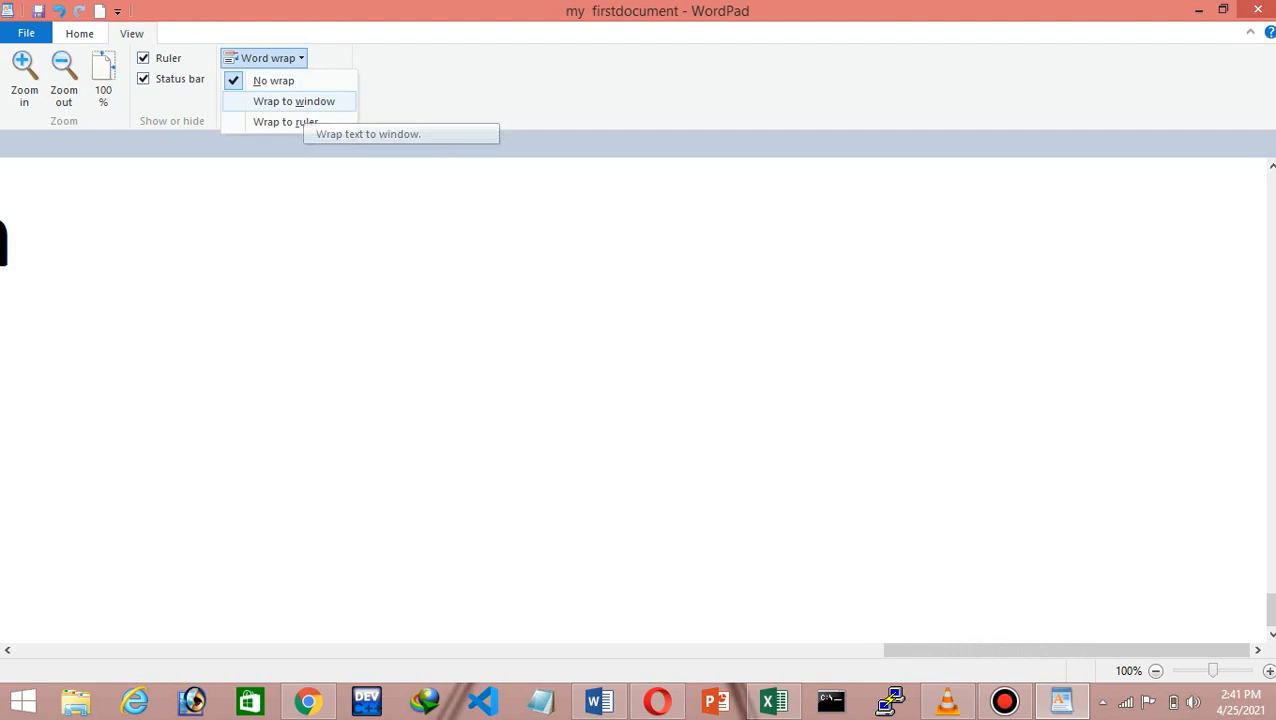
{"action": "left_click", "coordinate": [294, 101]}
{"action": "type", "text": "hhhhh"}
{"action": "key", "text": "BackSpace"}
{"action": "key", "text": "BackSpace"}
{"action": "key", "text": "BackSpace"}
{"action": "key", "text": "BackSpace"}
{"action": "key", "text": "BackSpace"}
{"action": "key", "text": "BackSpace"}
{"action": "key", "text": "BackSpace"}
{"action": "key", "text": "BackSpace"}
{"action": "key", "text": "BackSpace"}
{"action": "key", "text": "BackSpace"}
{"action": "key", "text": "BackSpace"}
{"action": "key", "text": "BackSpace"}
{"action": "key", "text": "BackSpace"}
{"action": "key", "text": "BackSpace"}
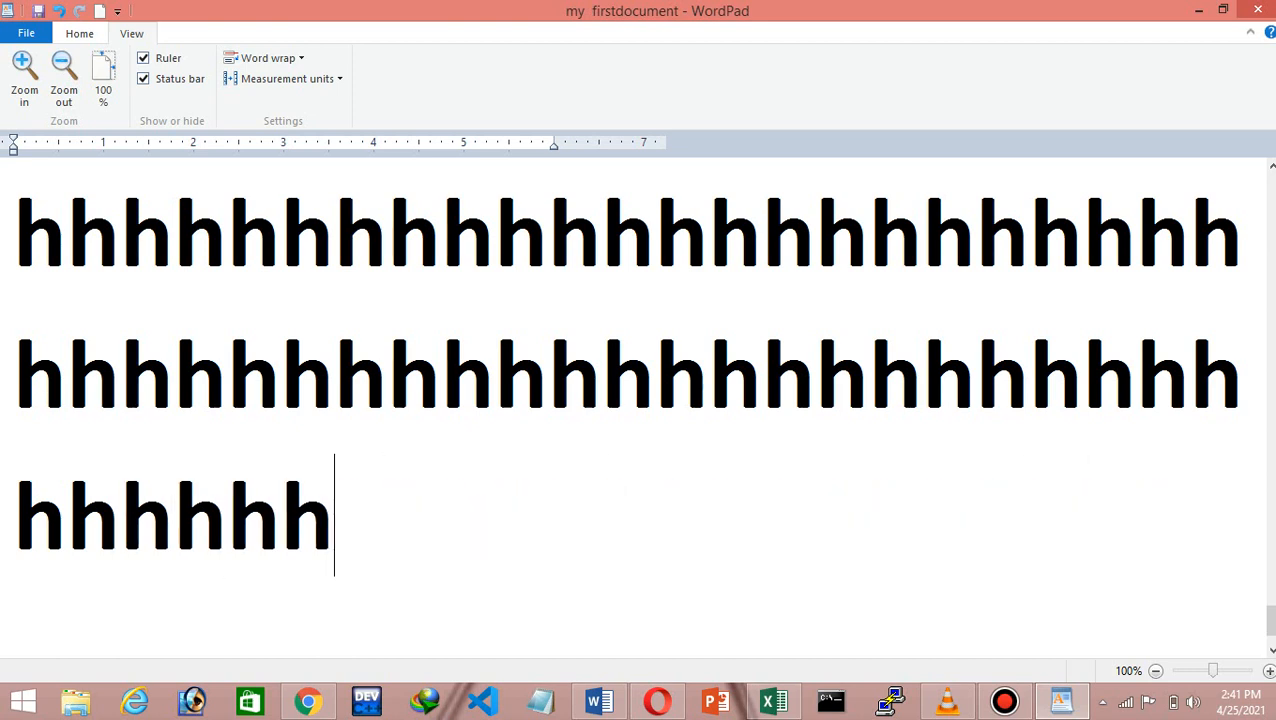
Append a wide gap of spaces and the letter groups "fgjjjjjjjjjjhk" and "dgggggggggggggh" after the h letters
{"action": "type", "text": "h"}
{"action": "type", "text": "                               fg"}
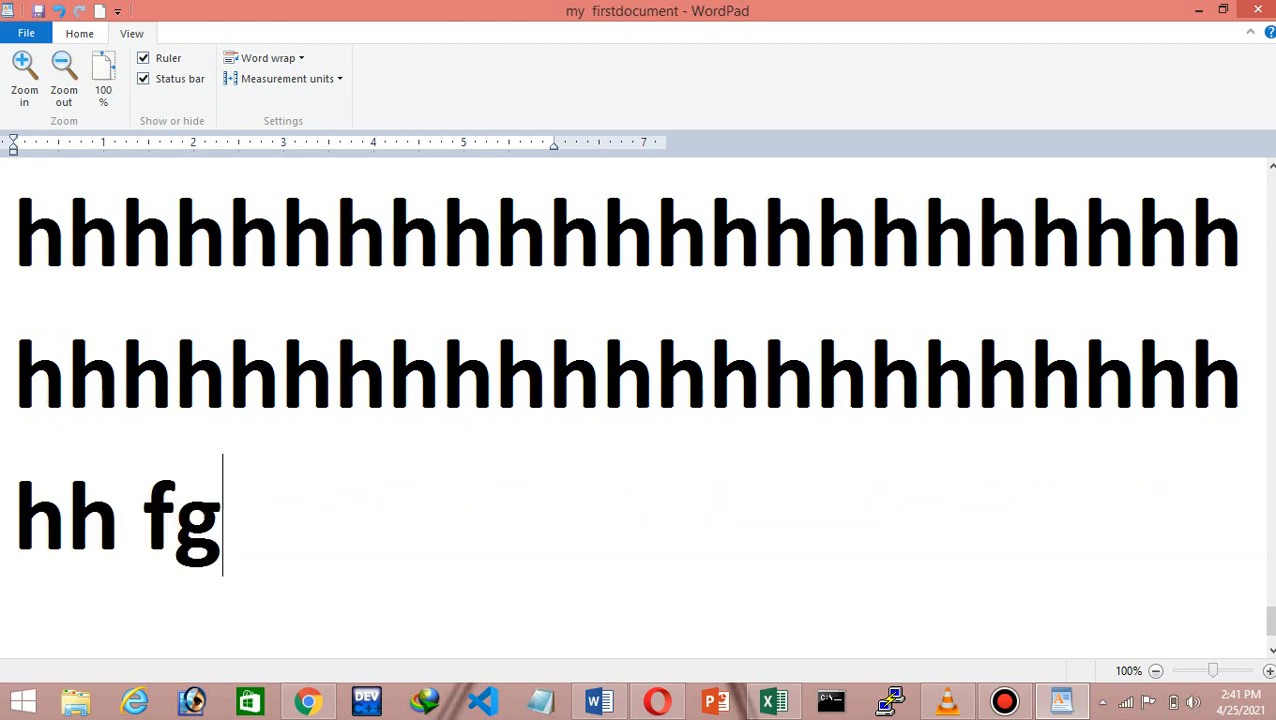
{"action": "type", "text": "jjjjjjjjjjhk   dgggggggggggggh"}
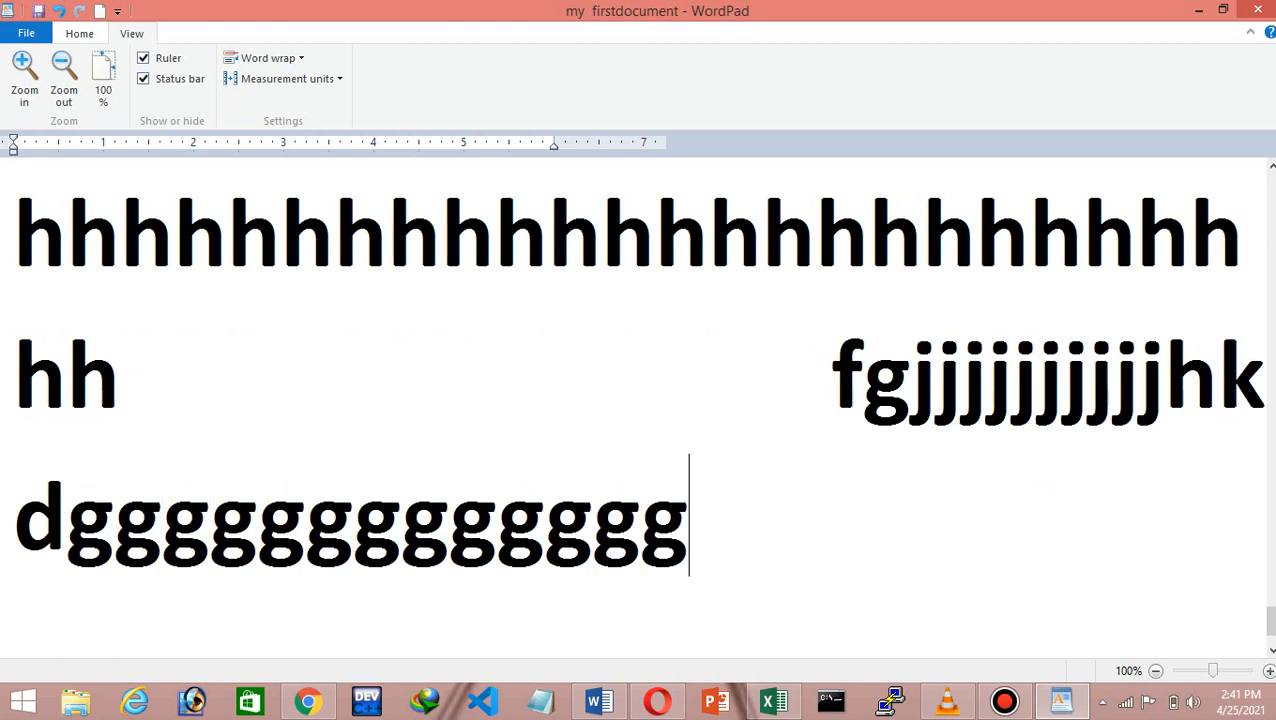
Select the whole document, set its word wrap to Wrap to ruler, and clear the selection
{"action": "key", "text": "ctrl+a"}
{"action": "left_click", "coordinate": [265, 58]}
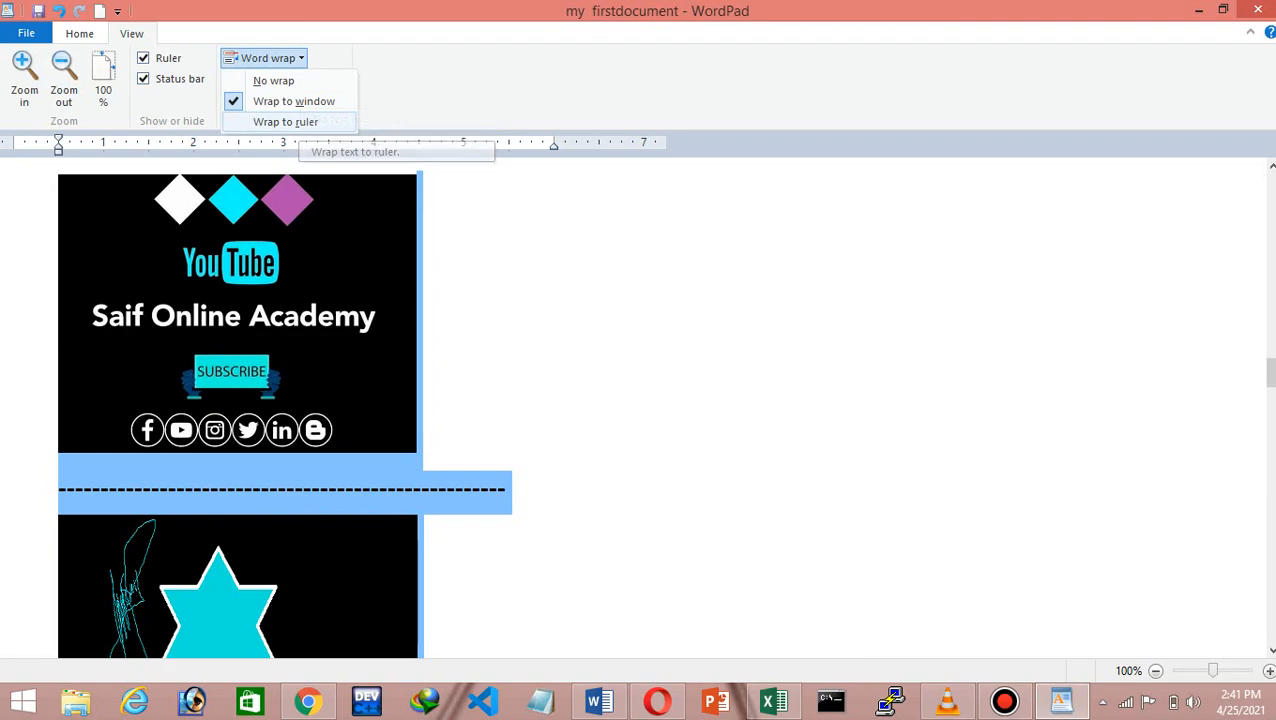
{"action": "left_click", "coordinate": [285, 121]}
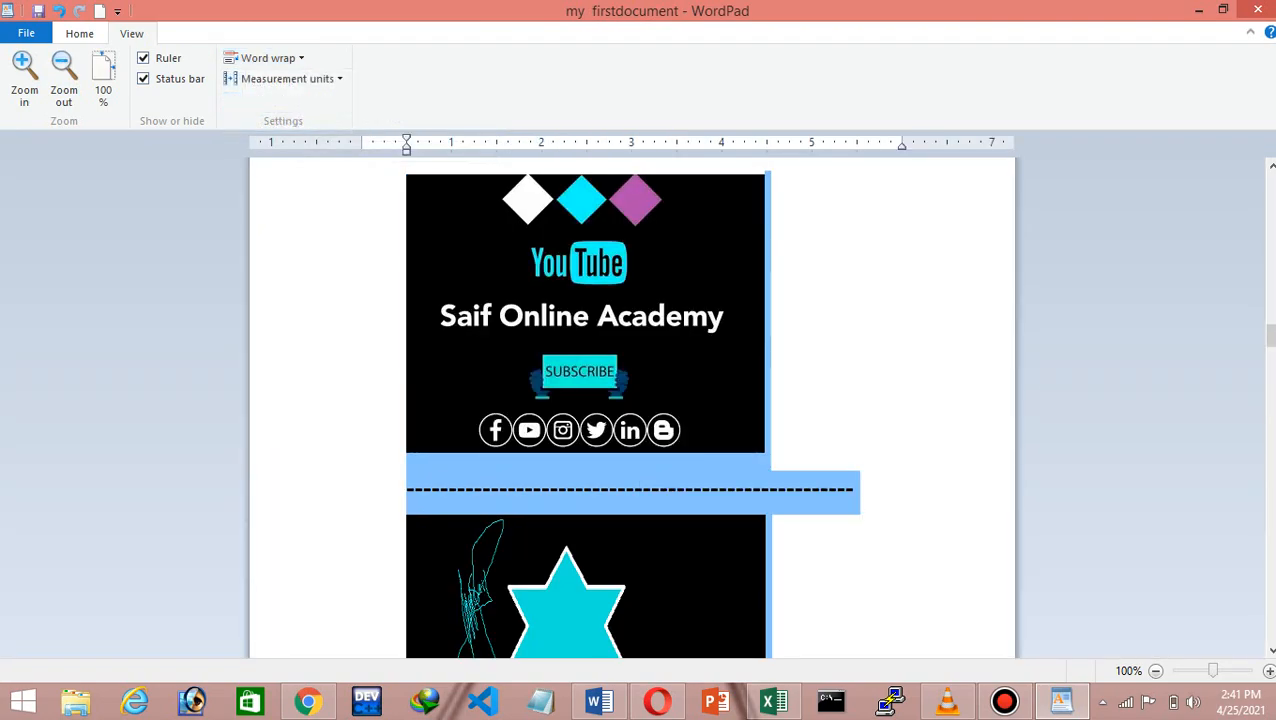
{"action": "left_click", "coordinate": [766, 443]}
Enter a long run of h letters ending in "jfdgh sdfjhd" at the end of the document
{"action": "left_click_drag", "start_coordinate": [1271, 335], "coordinate": [1271, 630]}
{"action": "left_click", "coordinate": [560, 410]}
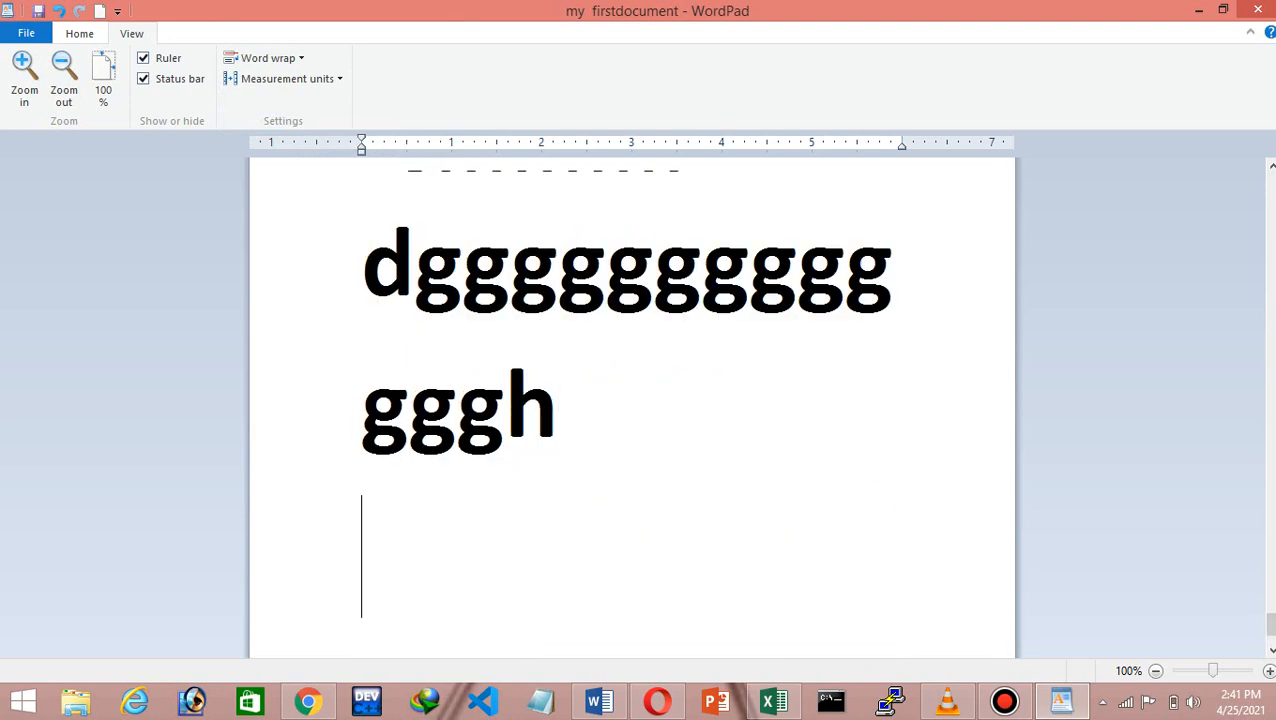
{"action": "type", "text": "hhhhhhhhhhhhhhhhhhhhhjfdgh"}
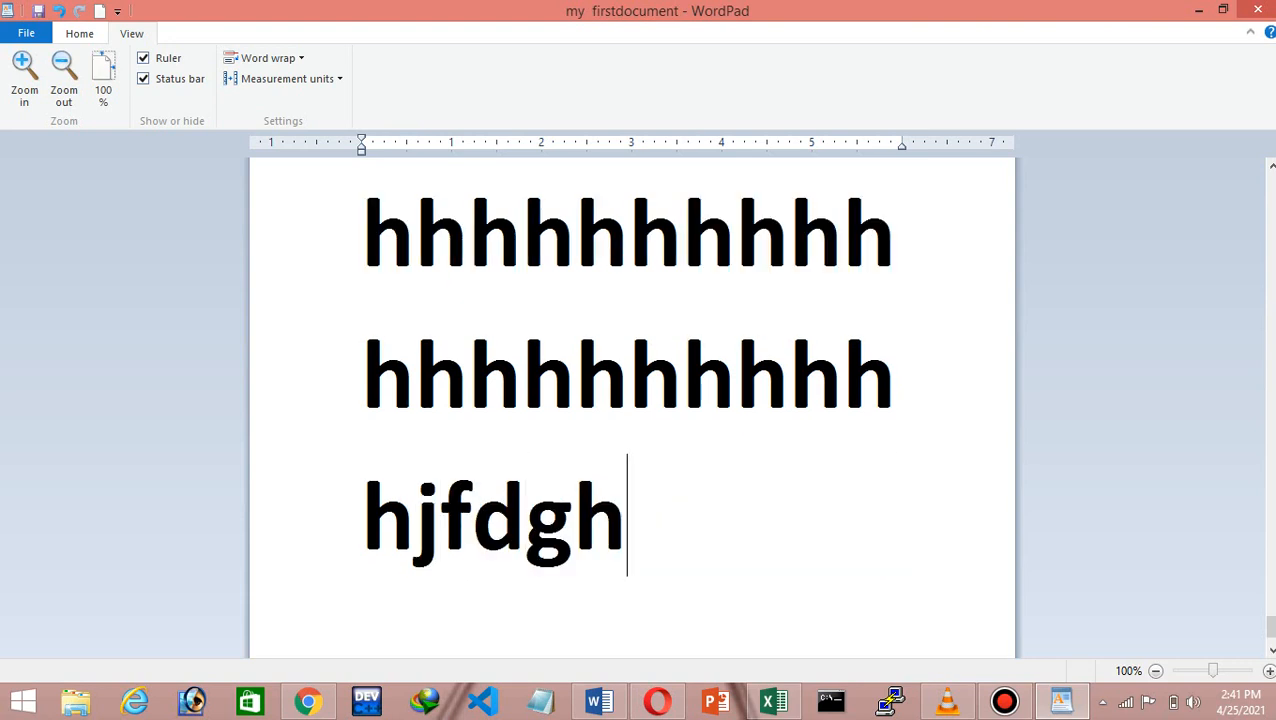
{"action": "type", "text": " sdfjhd"}
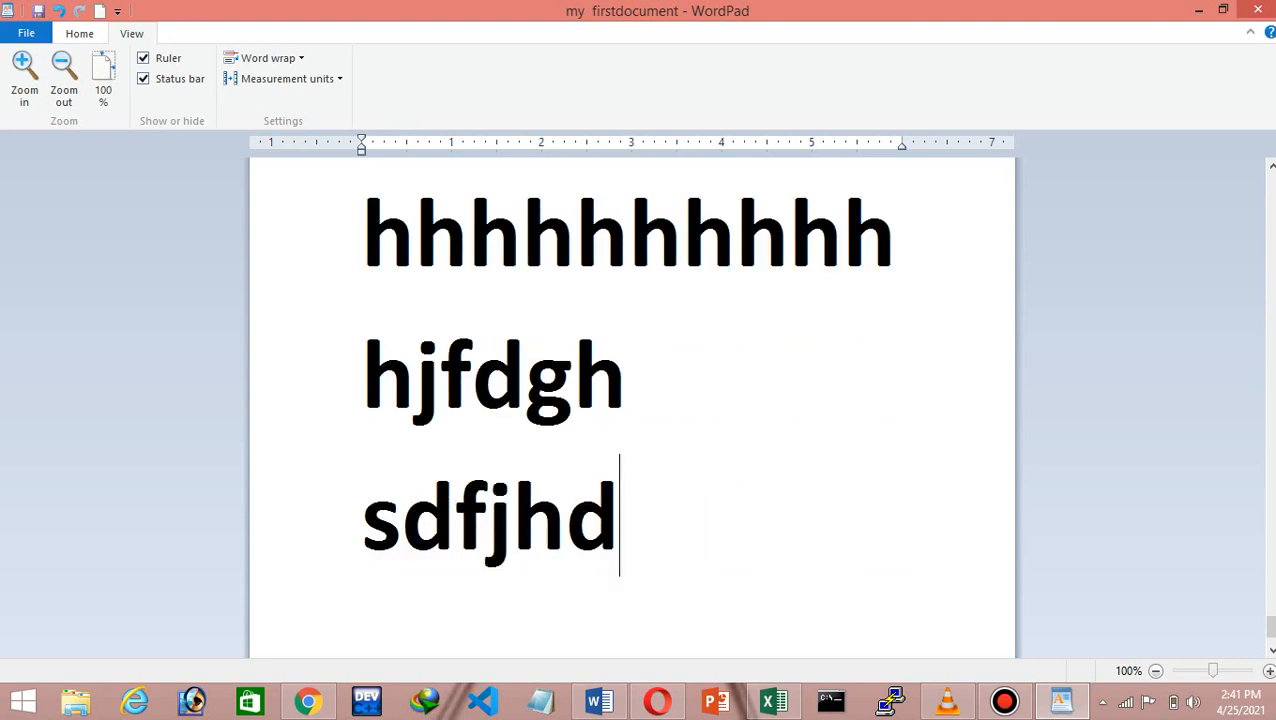
Delete all the large test letters at the end of the document, back to the small "welcome" line
{"action": "key", "text": "BackSpace"}
{"action": "key", "text": "BackSpace"}
{"action": "key", "text": "BackSpace"}
{"action": "key", "text": "BackSpace"}
{"action": "key", "text": "BackSpace"}
{"action": "key", "text": "BackSpace"}
{"action": "key", "text": "BackSpace"}
{"action": "key", "text": "BackSpace"}
{"action": "key", "text": "BackSpace"}
{"action": "key", "text": "BackSpace"}
{"action": "key", "text": "BackSpace"}
{"action": "key", "text": "BackSpace"}
{"action": "key", "text": "BackSpace"}
{"action": "key", "text": "BackSpace"}
{"action": "key", "text": "BackSpace"}
{"action": "key", "text": "BackSpace"}
{"action": "key", "text": "BackSpace"}
{"action": "key", "text": "BackSpace"}
{"action": "key", "text": "BackSpace"}
{"action": "key", "text": "BackSpace"}
{"action": "key", "text": "BackSpace"}
{"action": "key", "text": "BackSpace"}
{"action": "key", "text": "BackSpace"}
{"action": "key", "text": "BackSpace"}
{"action": "key", "text": "BackSpace"}
{"action": "key", "text": "BackSpace"}
{"action": "key", "text": "BackSpace"}
{"action": "key", "text": "BackSpace"}
{"action": "key", "text": "BackSpace"}
{"action": "key", "text": "BackSpace"}
{"action": "key", "text": "BackSpace"}
{"action": "key", "text": "BackSpace"}
{"action": "key", "text": "BackSpace"}
{"action": "key", "text": "BackSpace"}
{"action": "key", "text": "BackSpace"}
{"action": "key", "text": "BackSpace"}
{"action": "key", "text": "BackSpace"}
{"action": "key", "text": "BackSpace"}
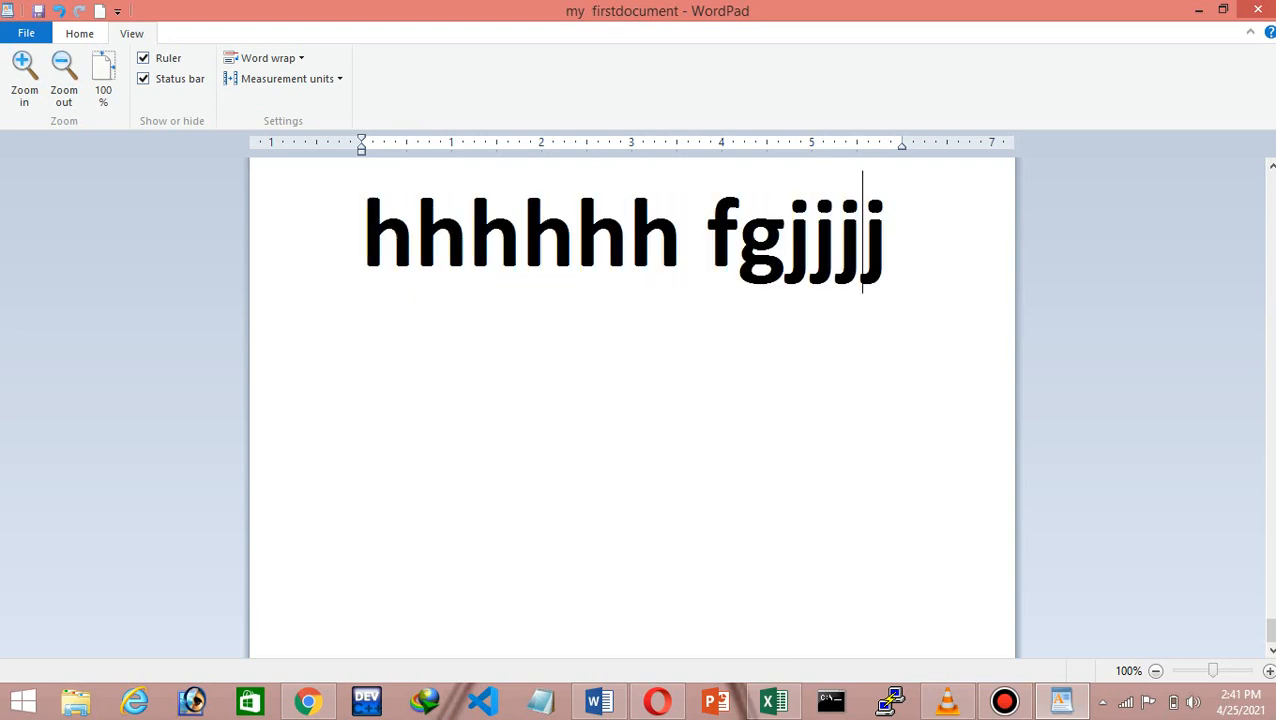
{"action": "type", "text": "hhhhhhhhh"}
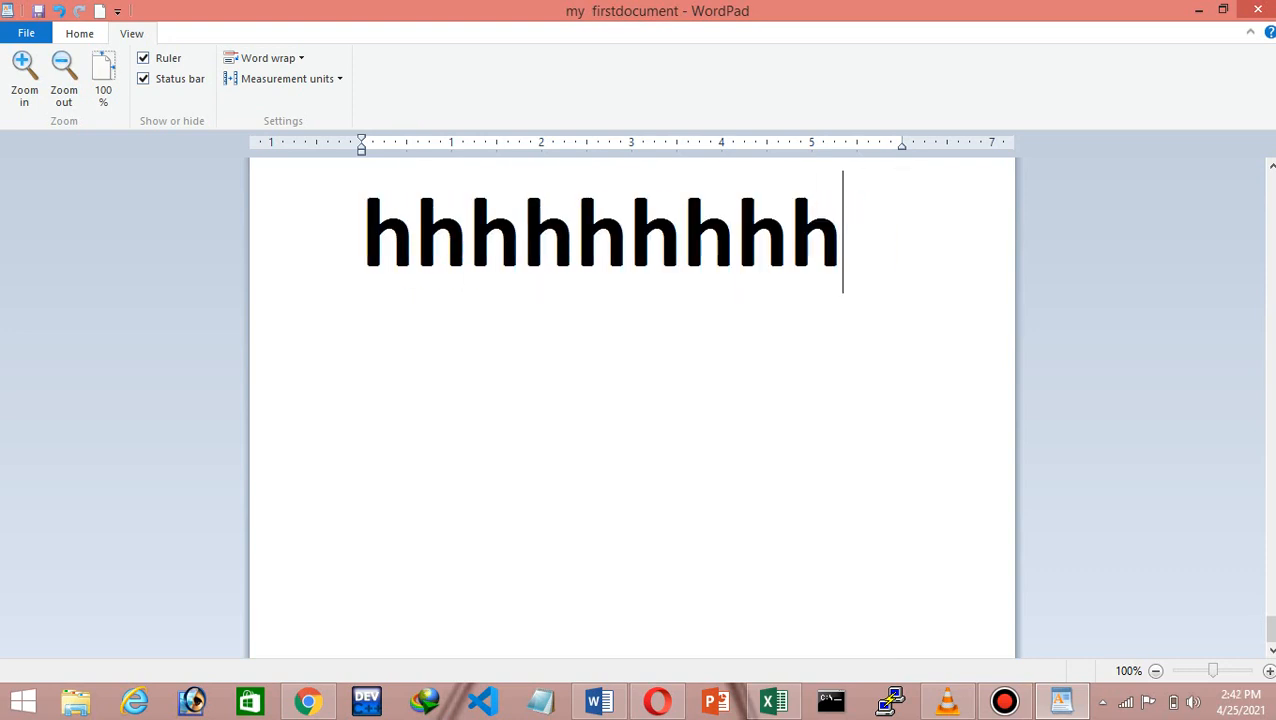
{"action": "key", "text": "BackSpace"}
{"action": "key", "text": "BackSpace"}
{"action": "type", "text": "h"}
{"action": "key", "text": "BackSpace"}
{"action": "key", "text": "Left"}
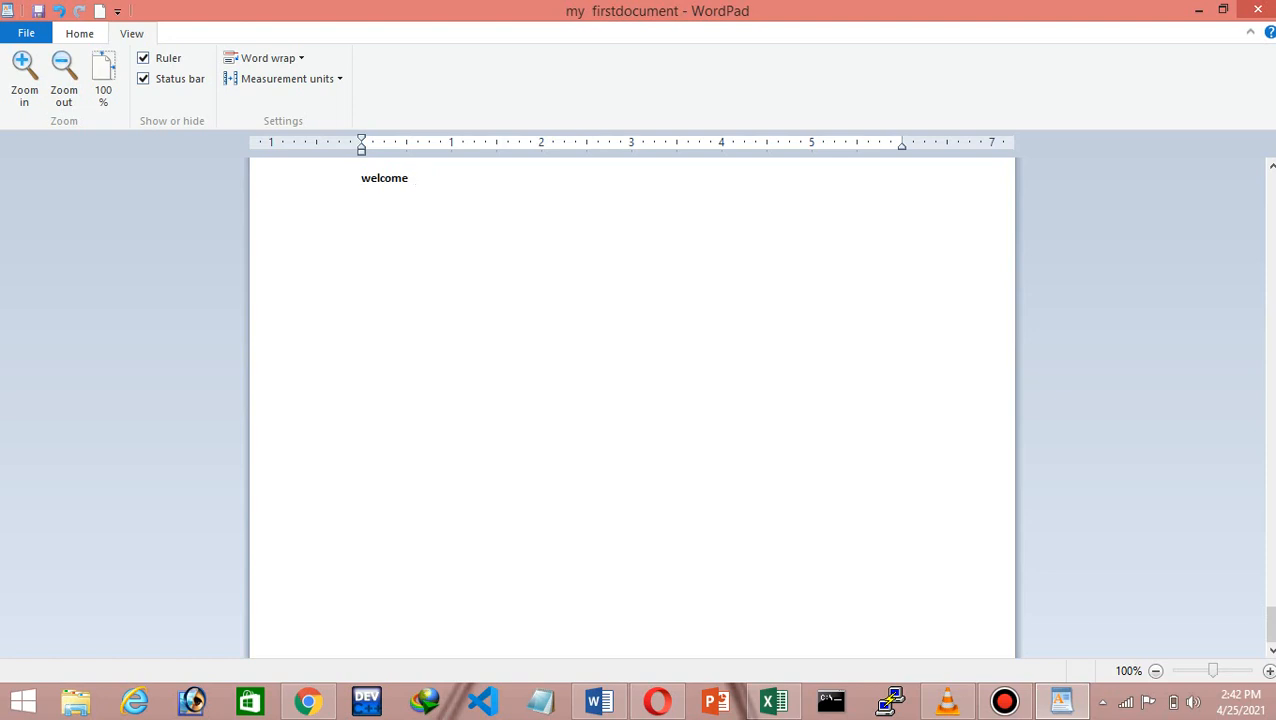
Rewrite the last line of the document as "welcome to saif"
{"action": "key", "text": "BackSpace"}
{"action": "key", "text": "BackSpace"}
{"action": "key", "text": "BackSpace"}
{"action": "key", "text": "BackSpace"}
{"action": "key", "text": "BackSpace"}
{"action": "key", "text": "BackSpace"}
{"action": "type", "text": "elcome to saif"}
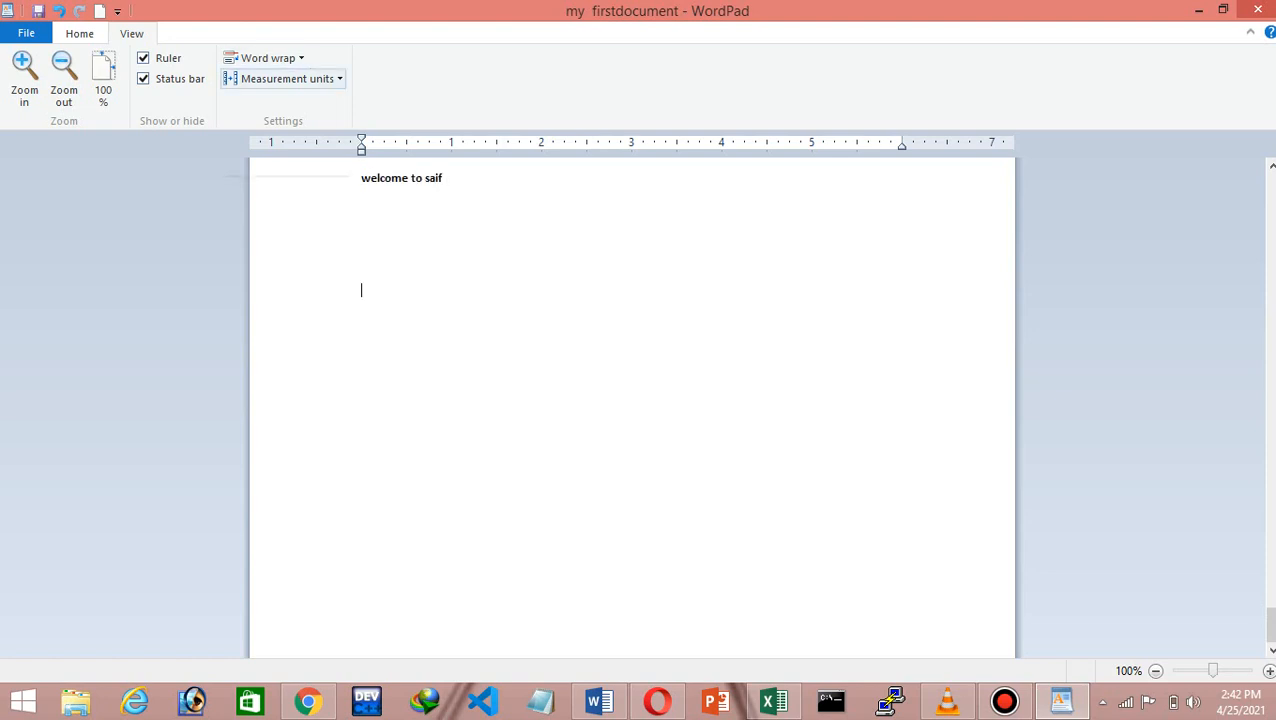
Try the ruler's measurement units in Centimeters and in Points
{"action": "left_click", "coordinate": [287, 78]}
{"action": "left_click", "coordinate": [282, 122]}
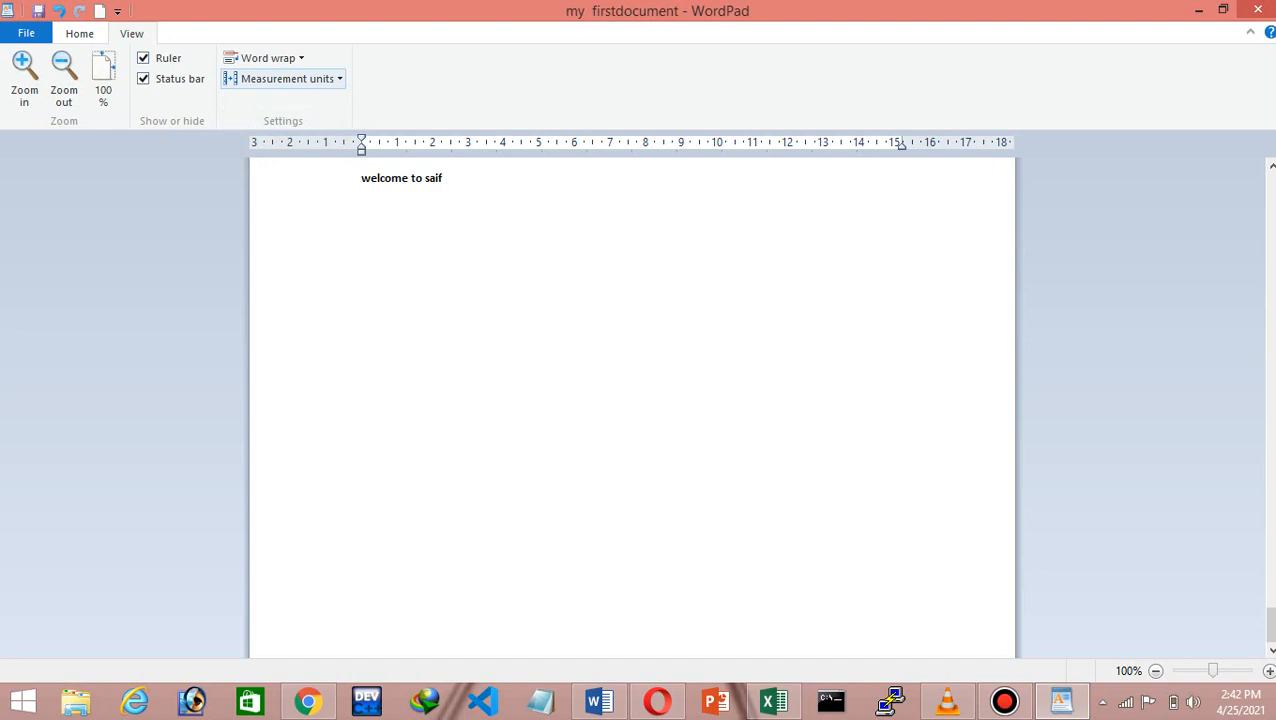
{"action": "left_click", "coordinate": [287, 79]}
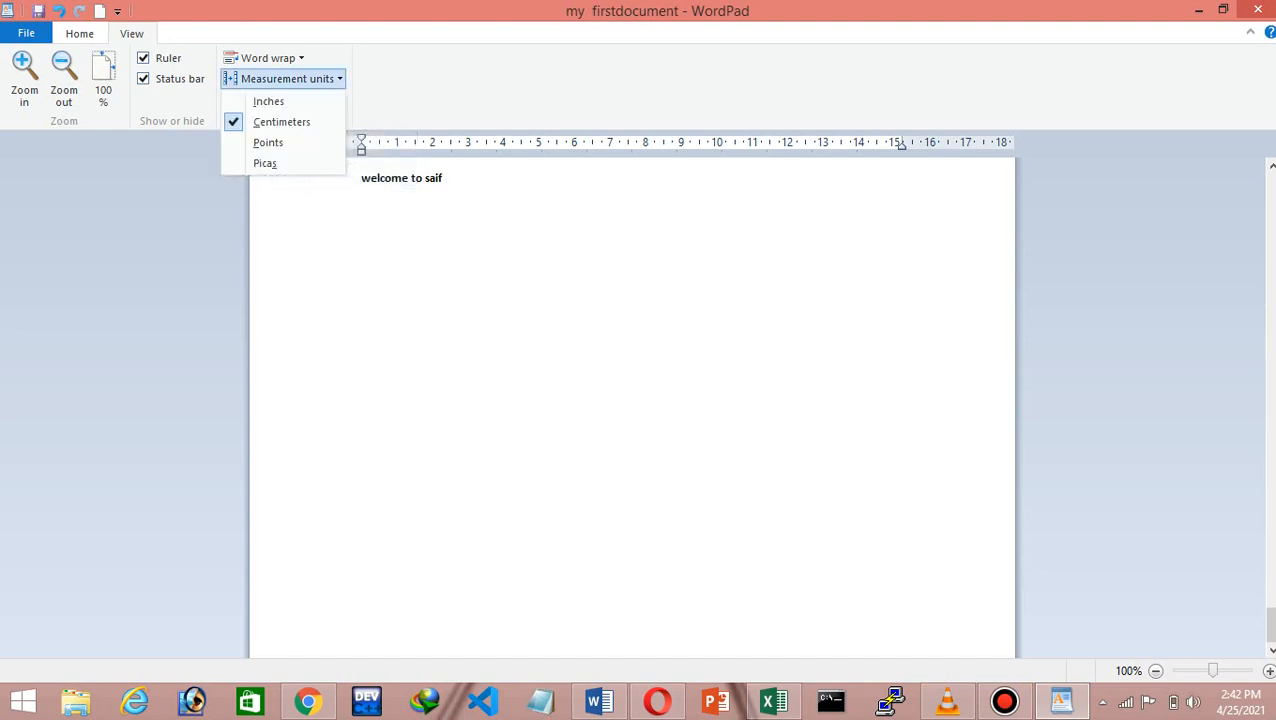
{"action": "left_click", "coordinate": [268, 142]}
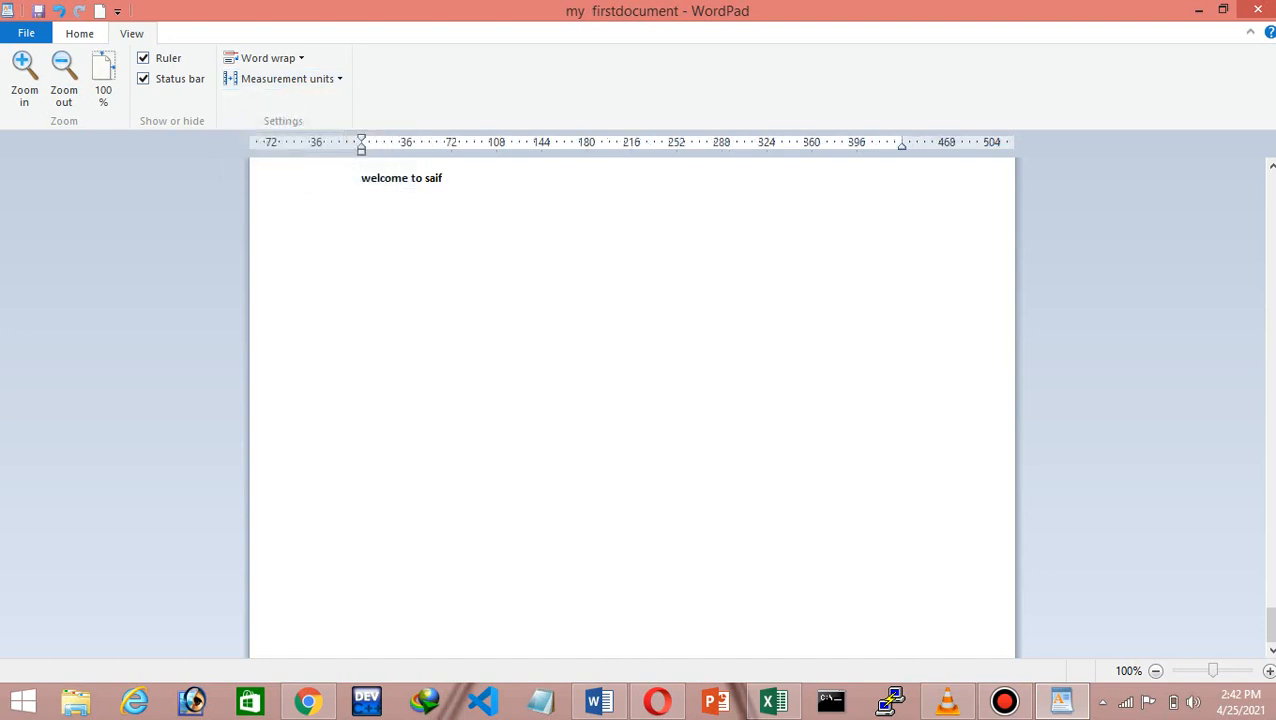
Set the measurement units to Picas and start a new line after the last "welcome to saif"
{"action": "left_click", "coordinate": [287, 79]}
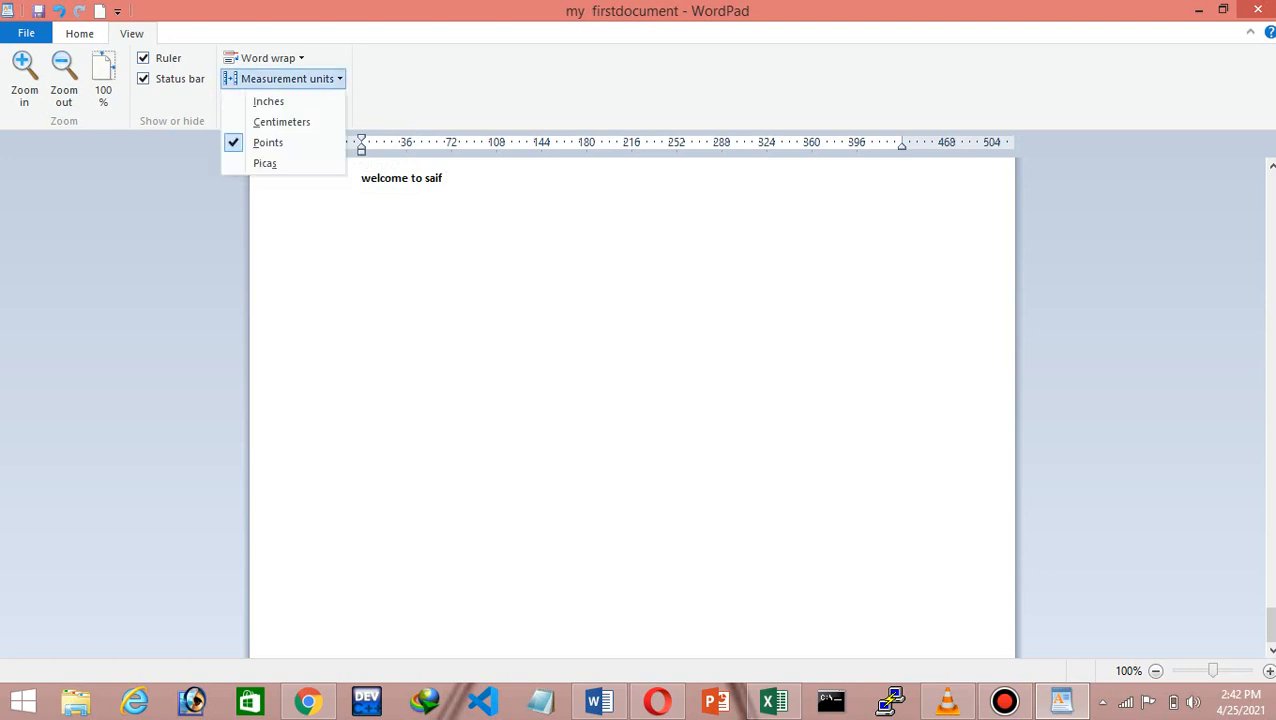
{"action": "left_click", "coordinate": [281, 121]}
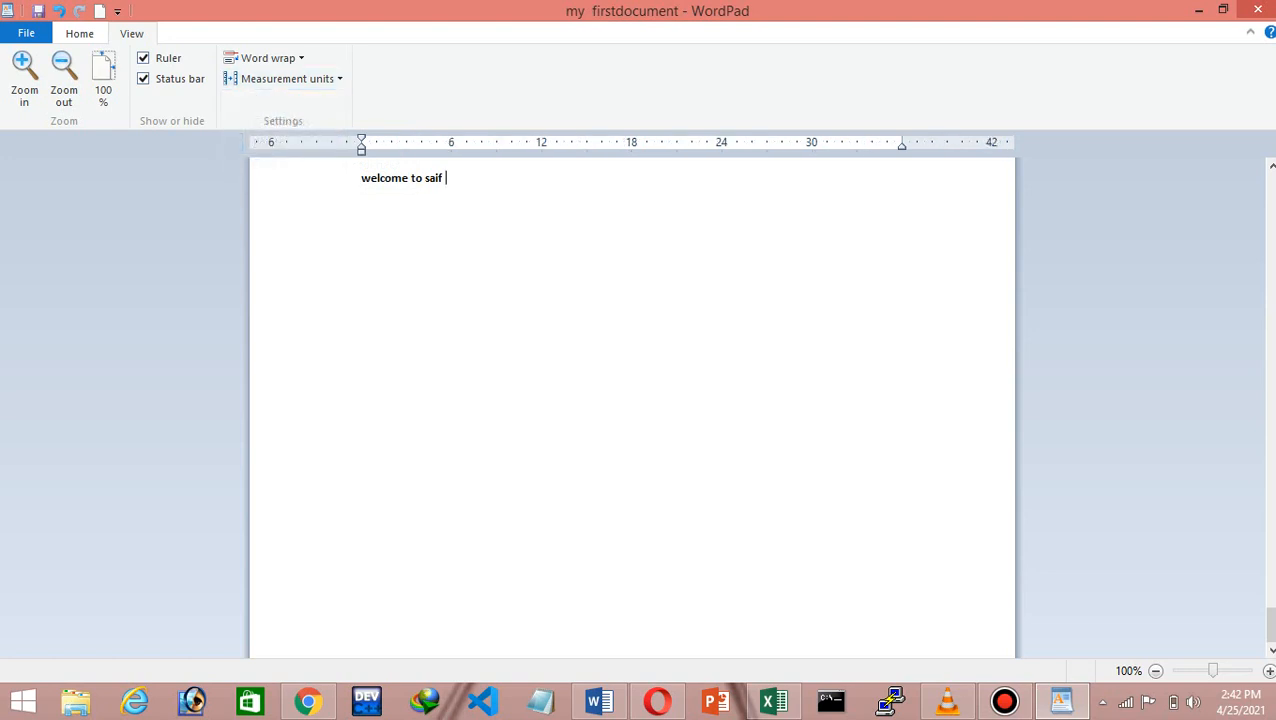
{"action": "key", "text": "Return"}
Give the empty paragraph below the last "welcome to saif" a first-line indent of 4 picas
{"action": "left_click", "coordinate": [79, 34]}
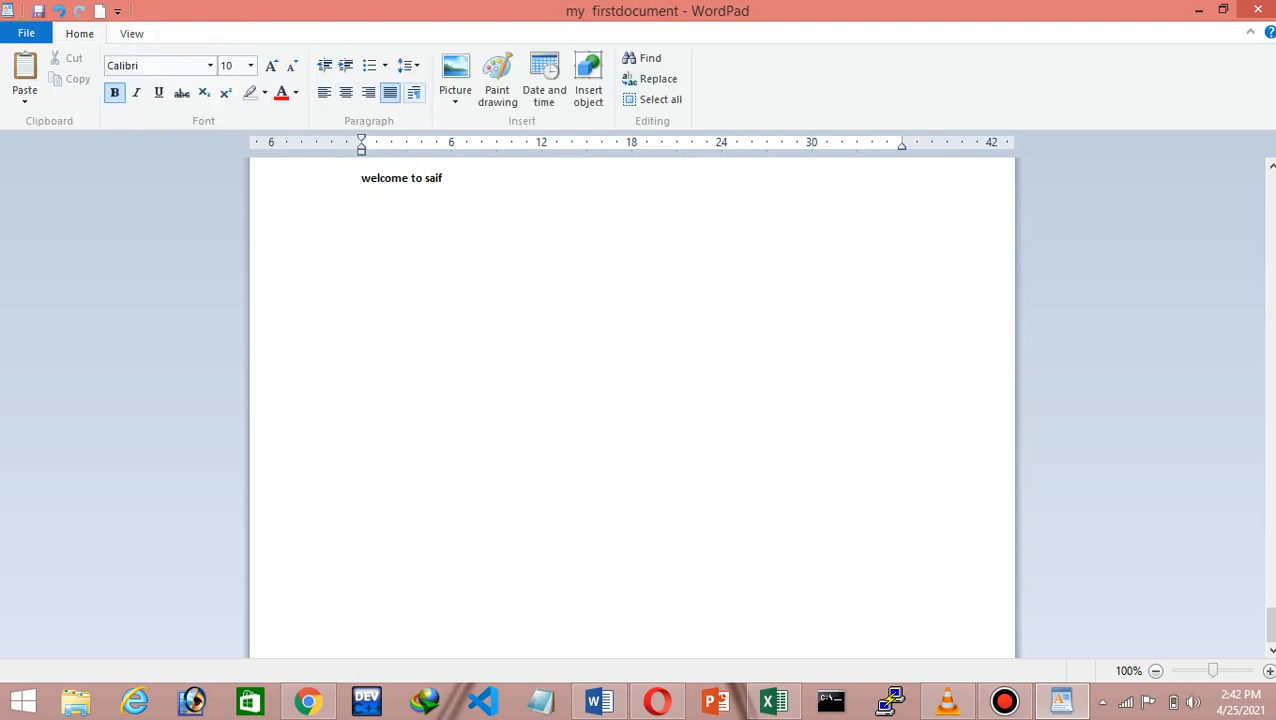
{"action": "left_click", "coordinate": [413, 92]}
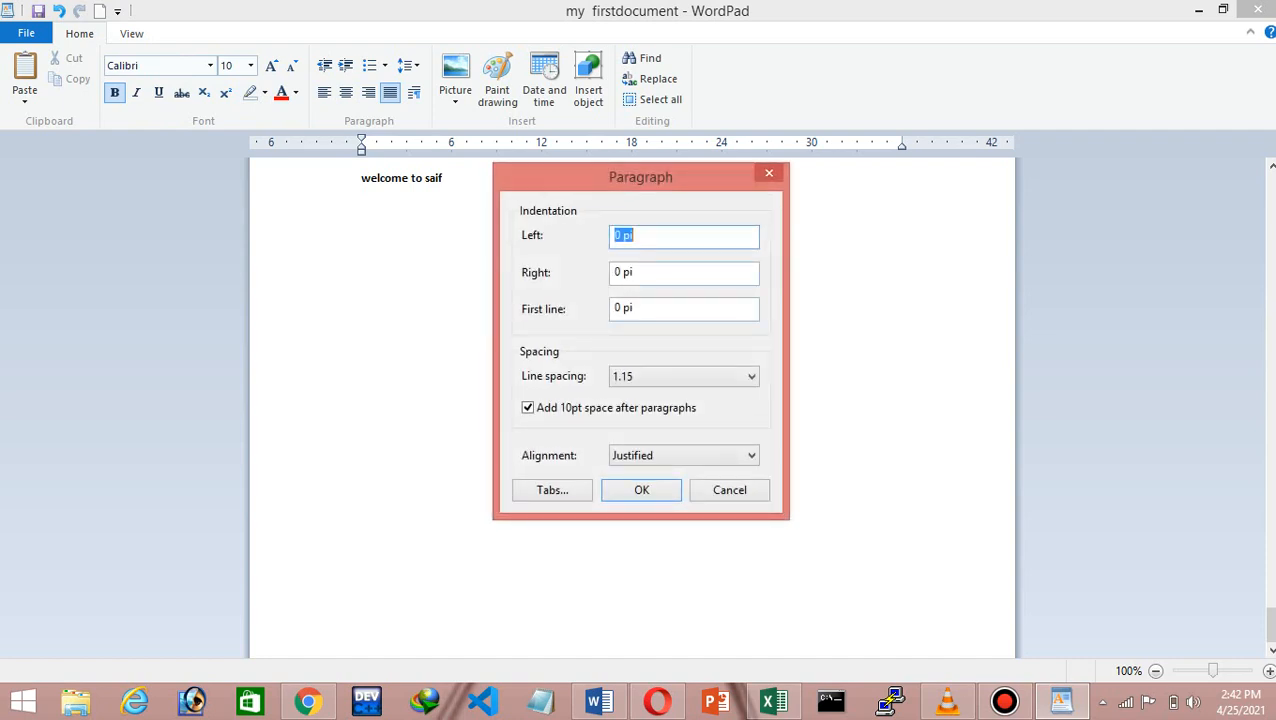
{"action": "left_click", "coordinate": [622, 307]}
{"action": "key", "text": "BackSpace"}
{"action": "key", "text": "BackSpace"}
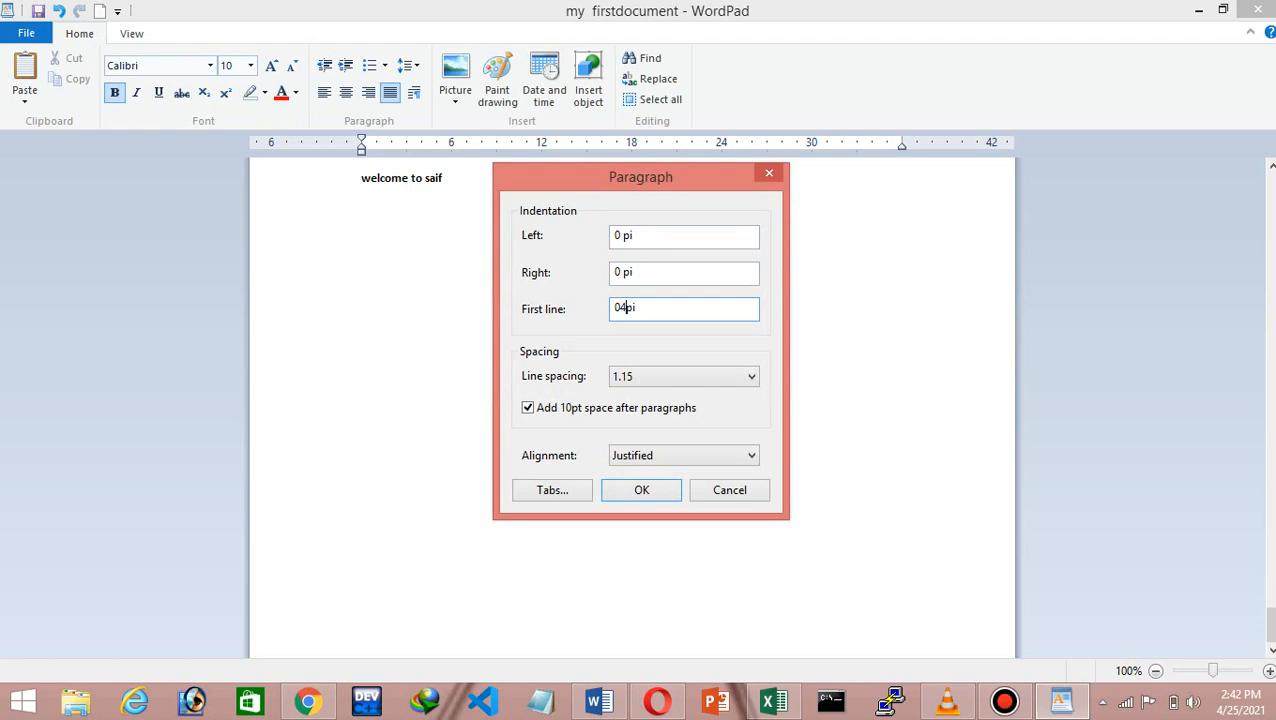
{"action": "type", "text": "4"}
{"action": "key", "text": "Return"}
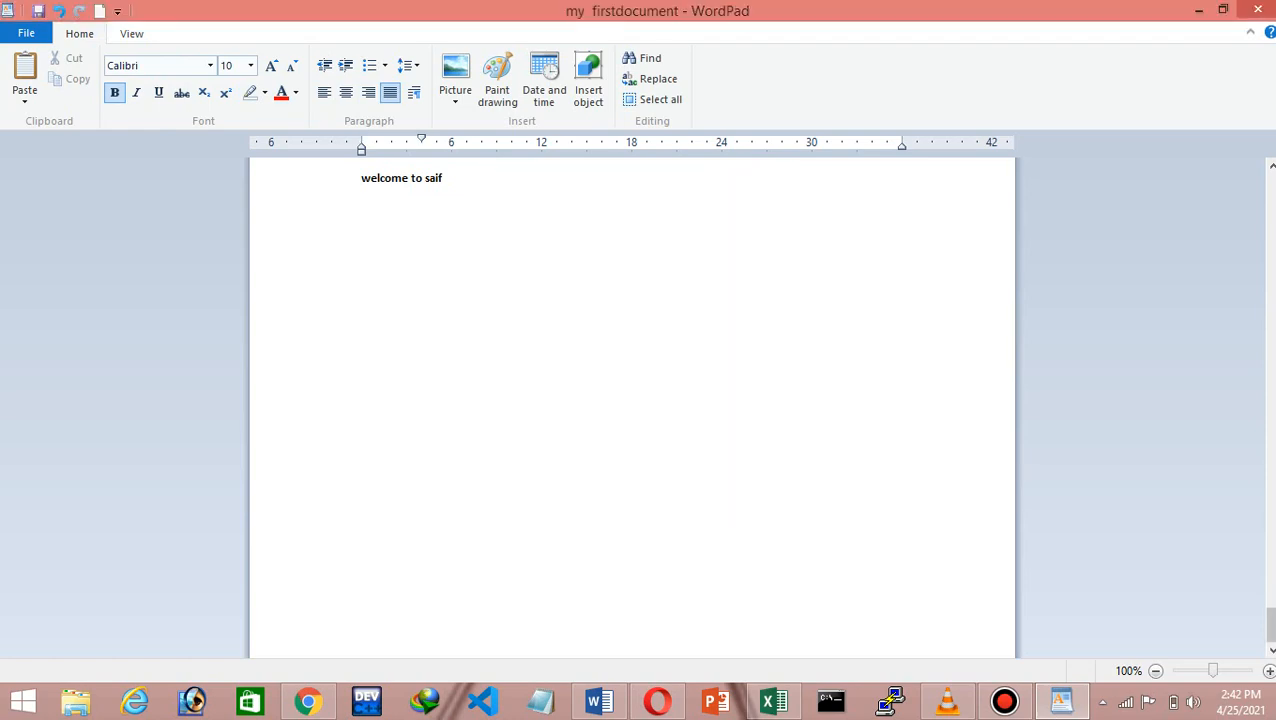
Apply a first-line indent of 4 to the paragraphs from "To make your document" through "ading before you reach the end"
{"action": "scroll", "coordinate": [421, 202], "scroll_direction": "up", "scroll_amount": 5}
{"action": "scroll", "coordinate": [421, 202], "scroll_direction": "down", "scroll_amount": 2}
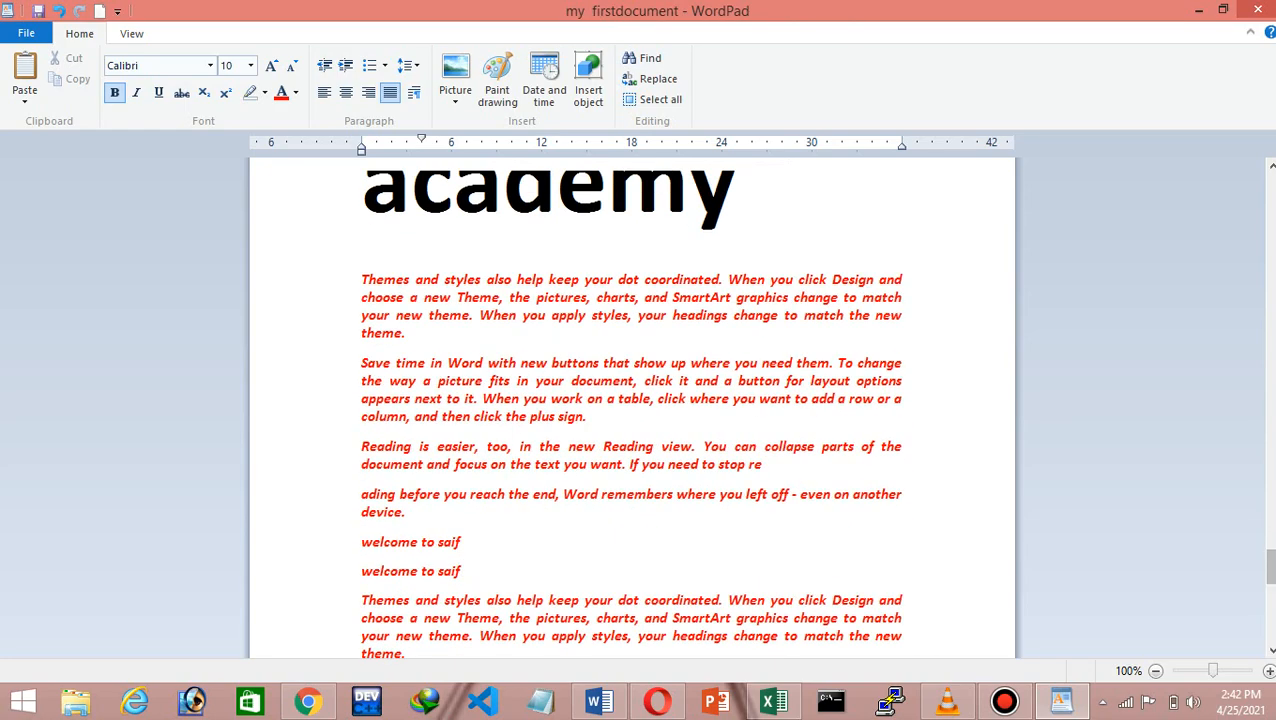
{"action": "scroll", "coordinate": [632, 400], "scroll_direction": "down", "scroll_amount": 3}
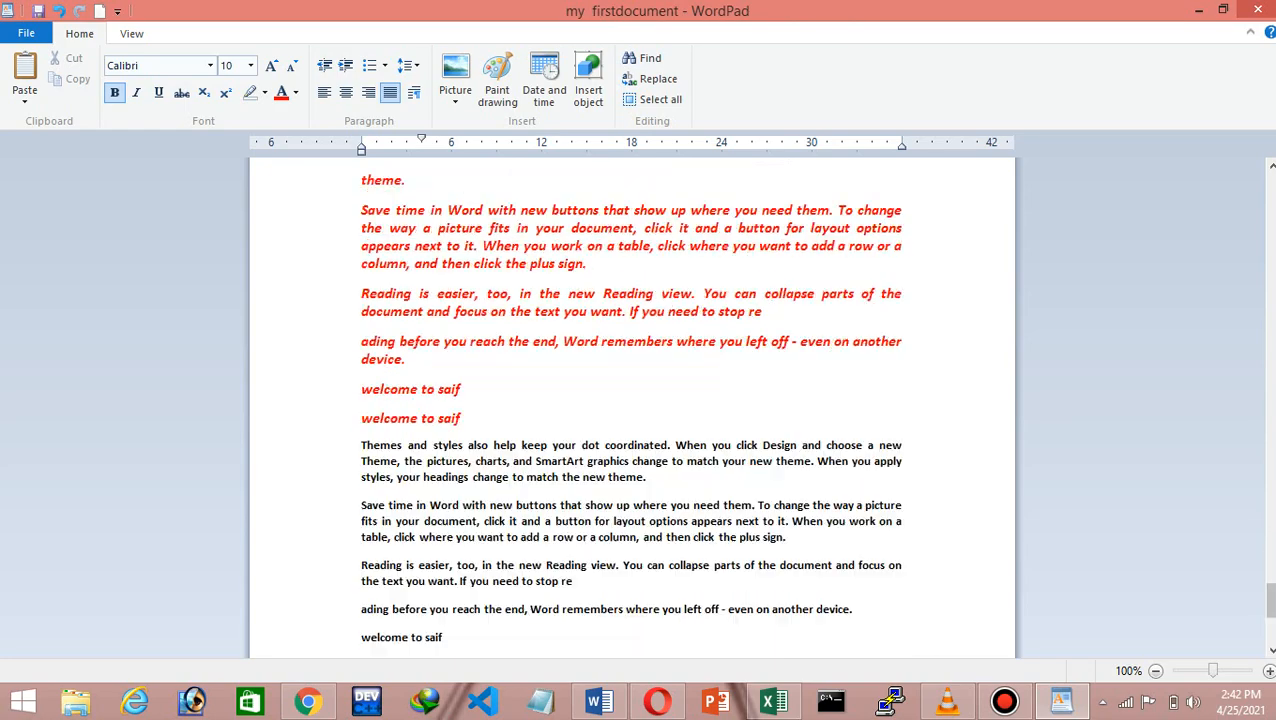
{"action": "scroll", "coordinate": [632, 400], "scroll_direction": "up", "scroll_amount": 8}
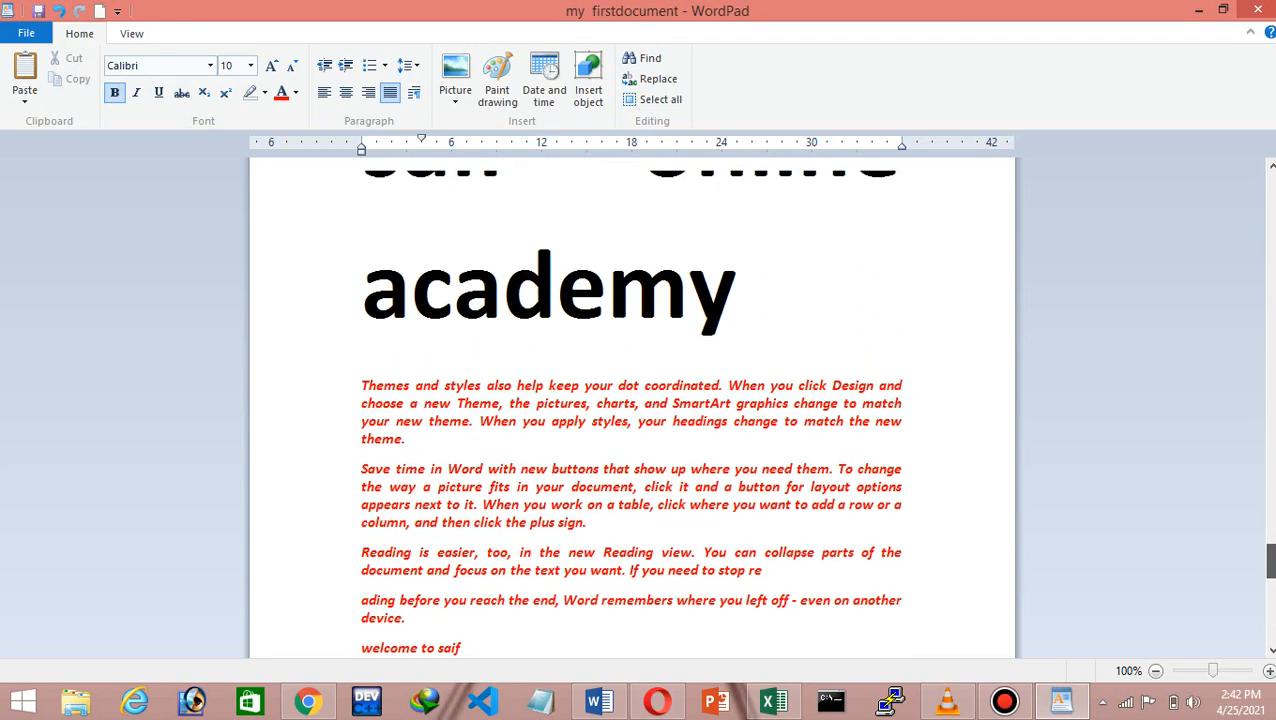
{"action": "scroll", "coordinate": [632, 400], "scroll_direction": "up", "scroll_amount": 10}
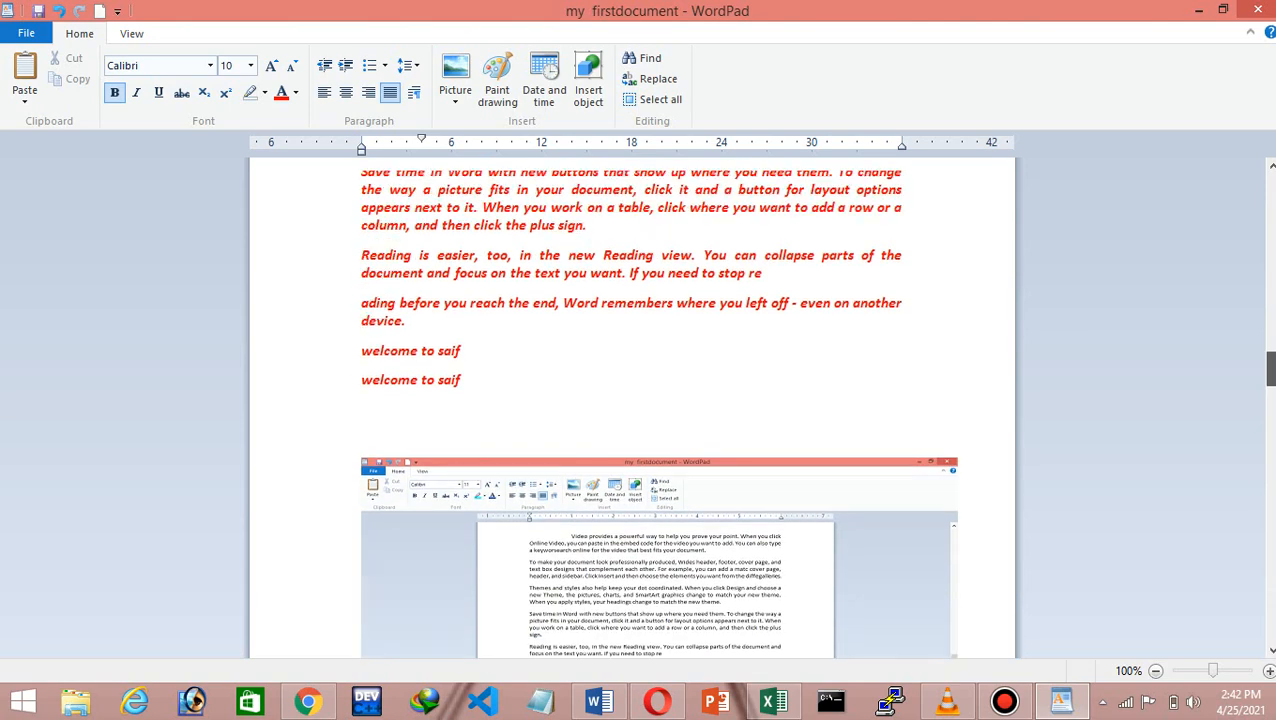
{"action": "scroll", "coordinate": [632, 400], "scroll_direction": "up", "scroll_amount": 2}
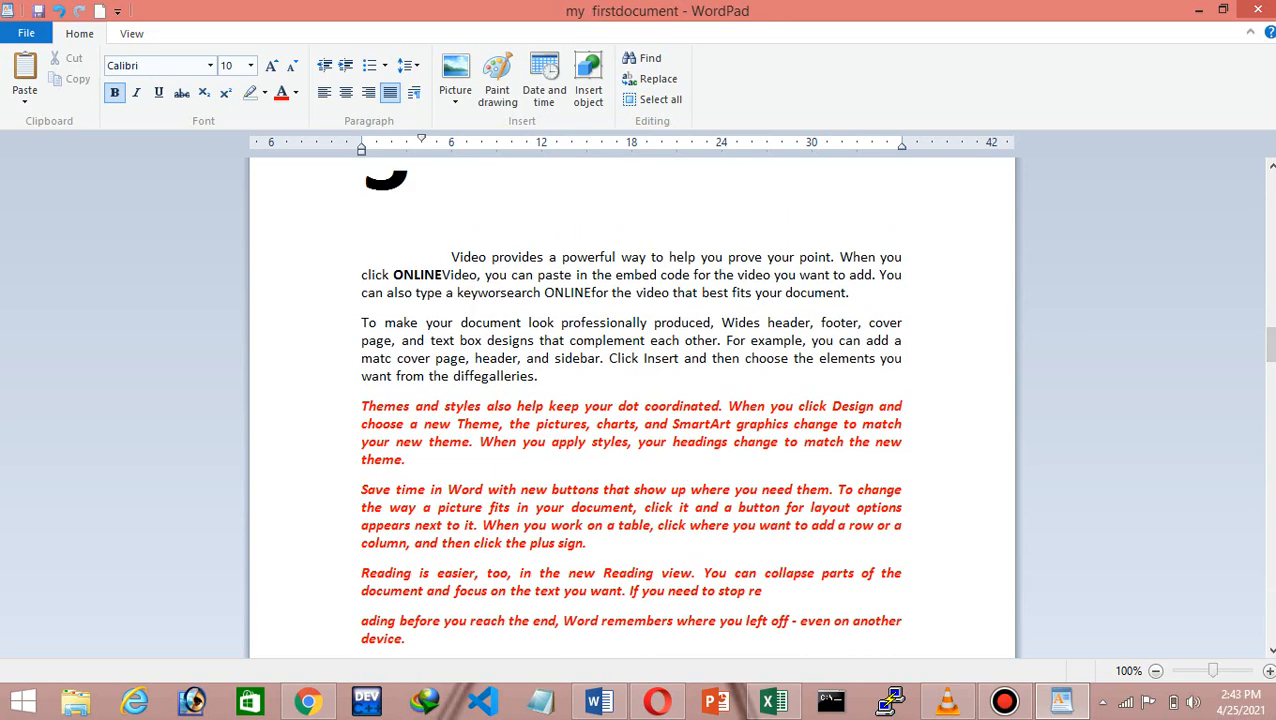
{"action": "left_click_drag", "start_coordinate": [346, 323], "coordinate": [346, 621]}
{"action": "left_click", "coordinate": [414, 92]}
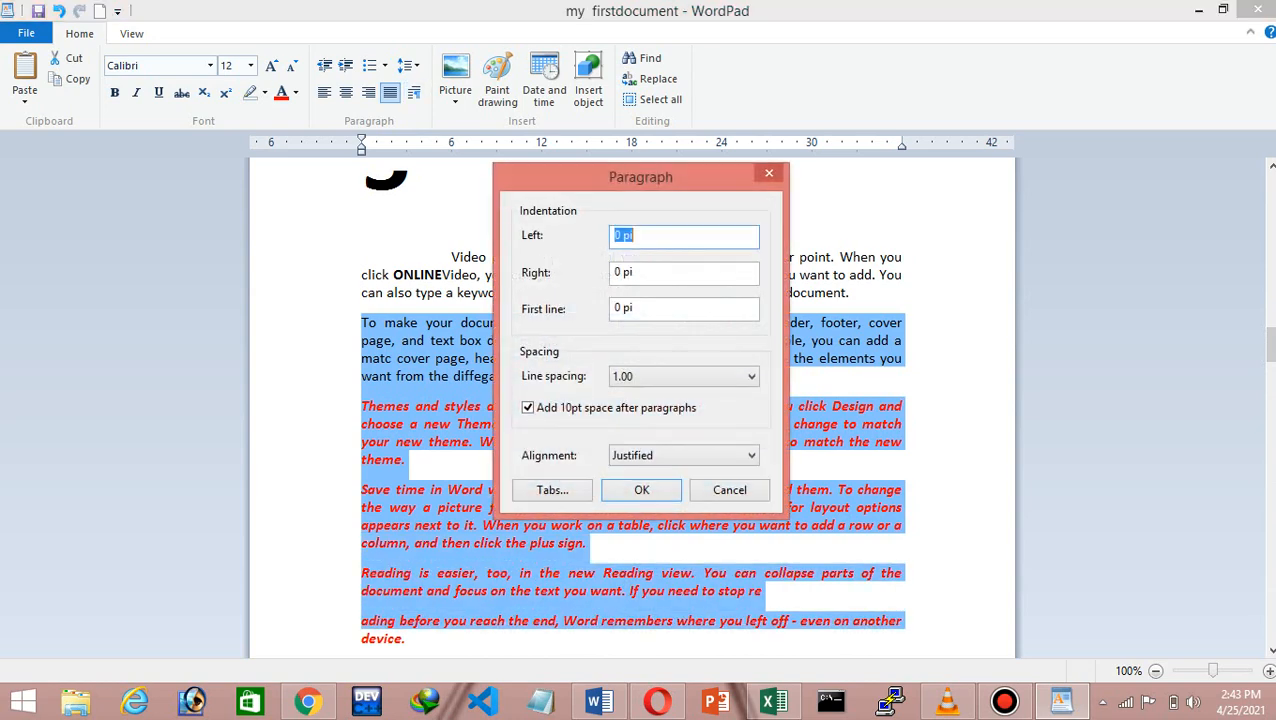
{"action": "left_click", "coordinate": [670, 309]}
{"action": "key", "text": "BackSpace"}
{"action": "key", "text": "BackSpace"}
{"action": "key", "text": "BackSpace"}
{"action": "key", "text": "BackSpace"}
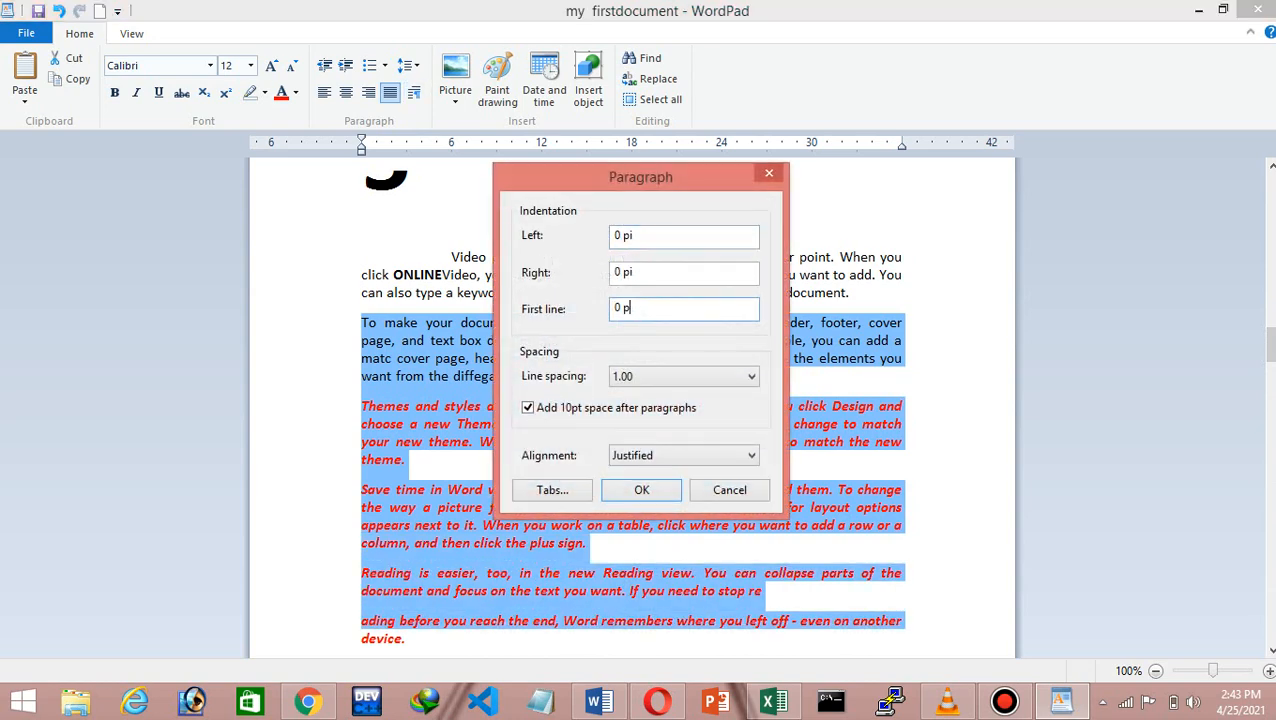
{"action": "type", "text": "4"}
{"action": "key", "text": "Return"}
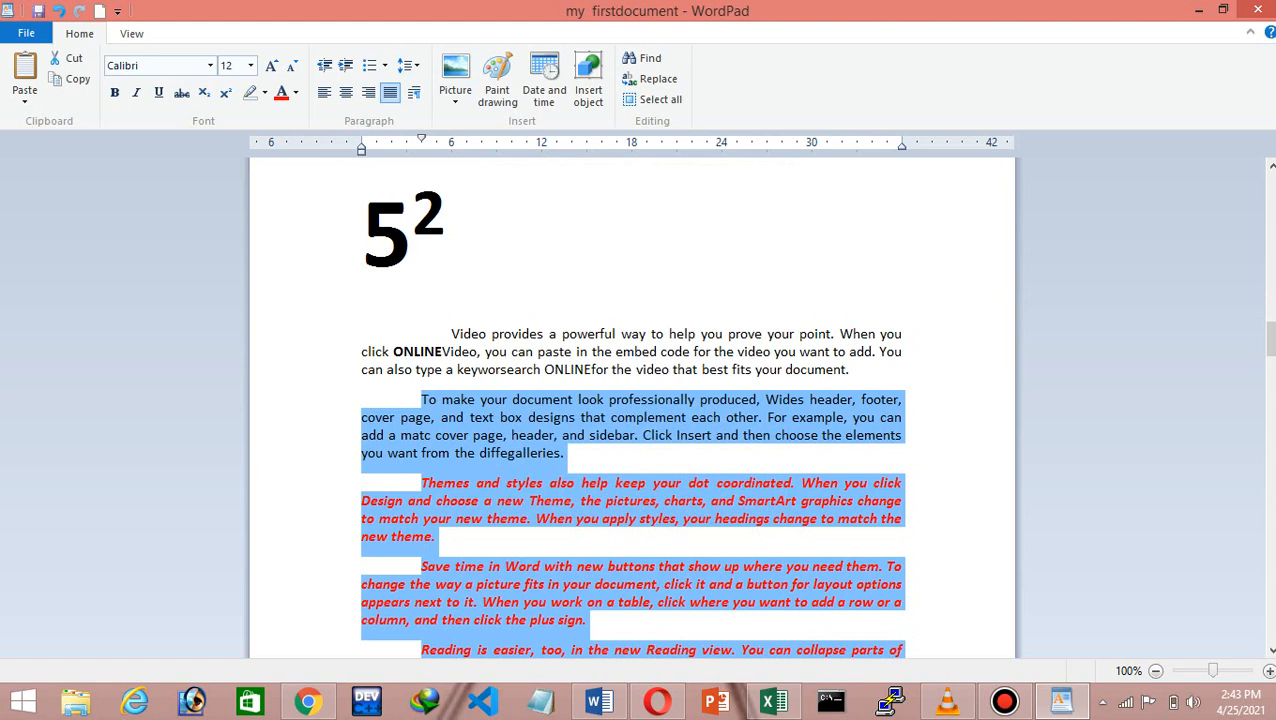
Try zooming the document view out one level and back in to 100%
{"action": "key", "text": "alt+v"}
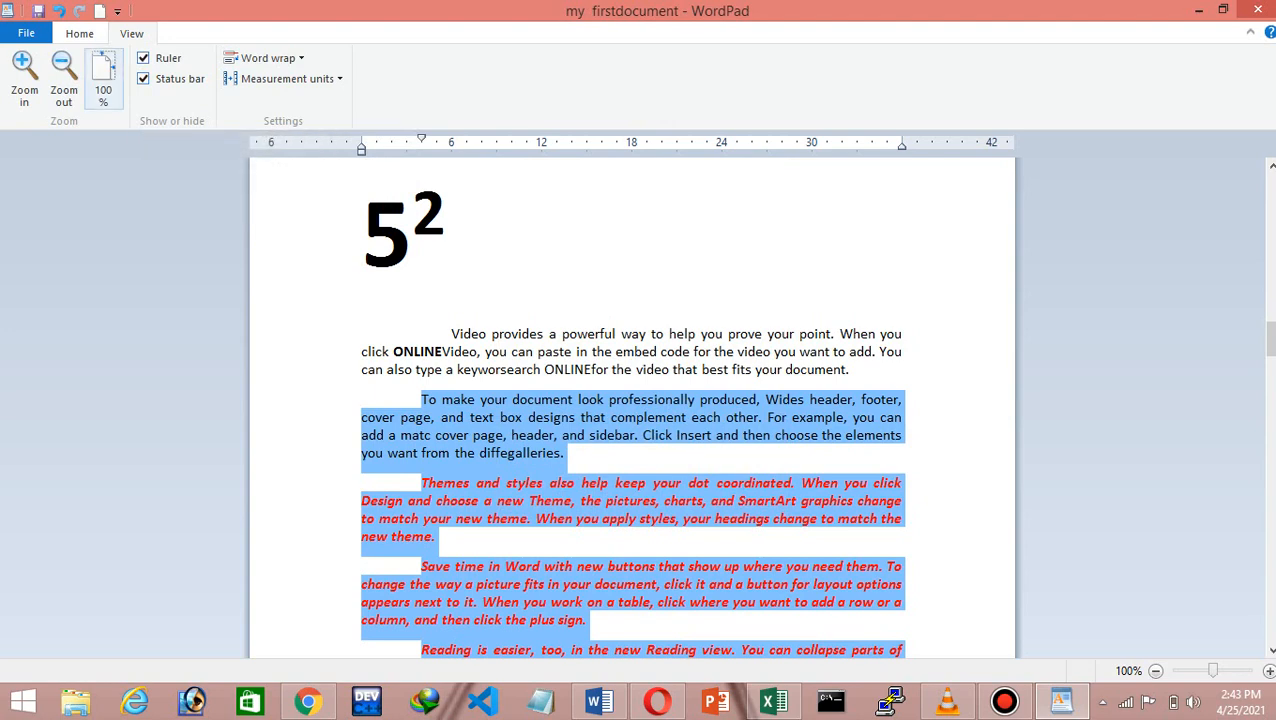
{"action": "left_click", "coordinate": [63, 80]}
{"action": "left_click", "coordinate": [24, 80]}
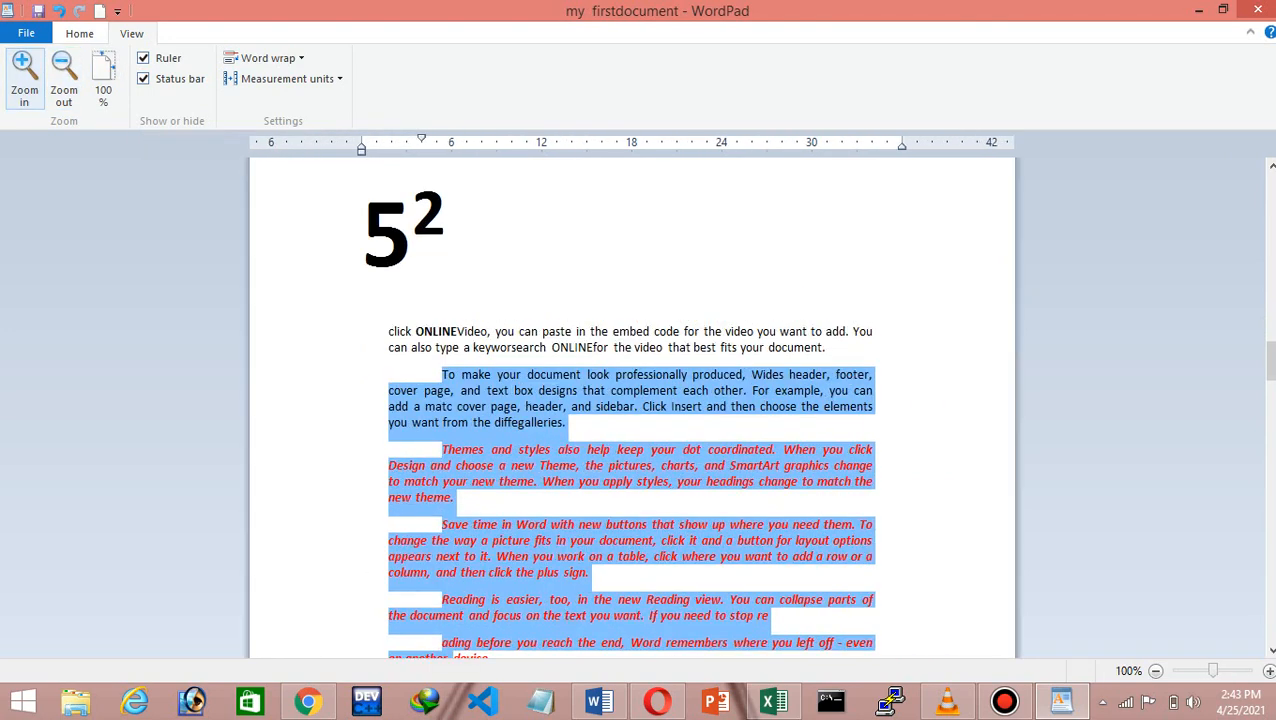
{"action": "left_click", "coordinate": [79, 34]}
{"action": "left_click", "coordinate": [131, 34]}
{"action": "left_click", "coordinate": [79, 34]}
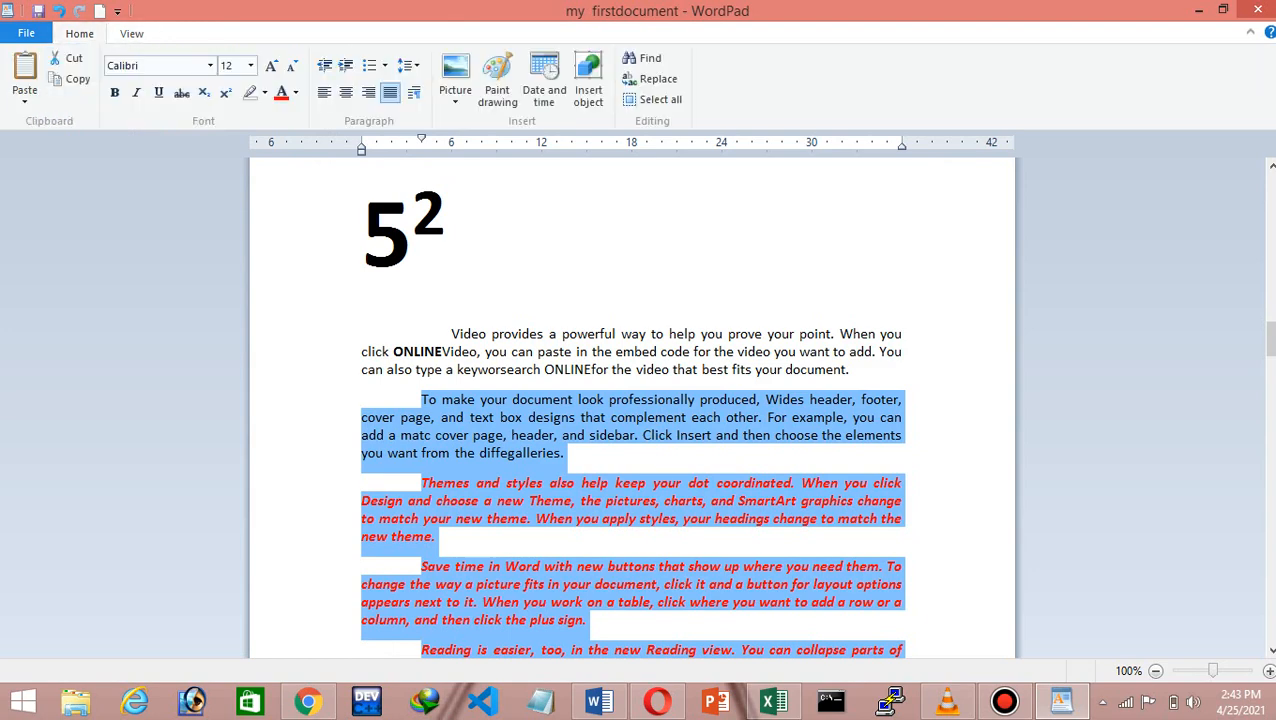
{"action": "left_click", "coordinate": [26, 33]}
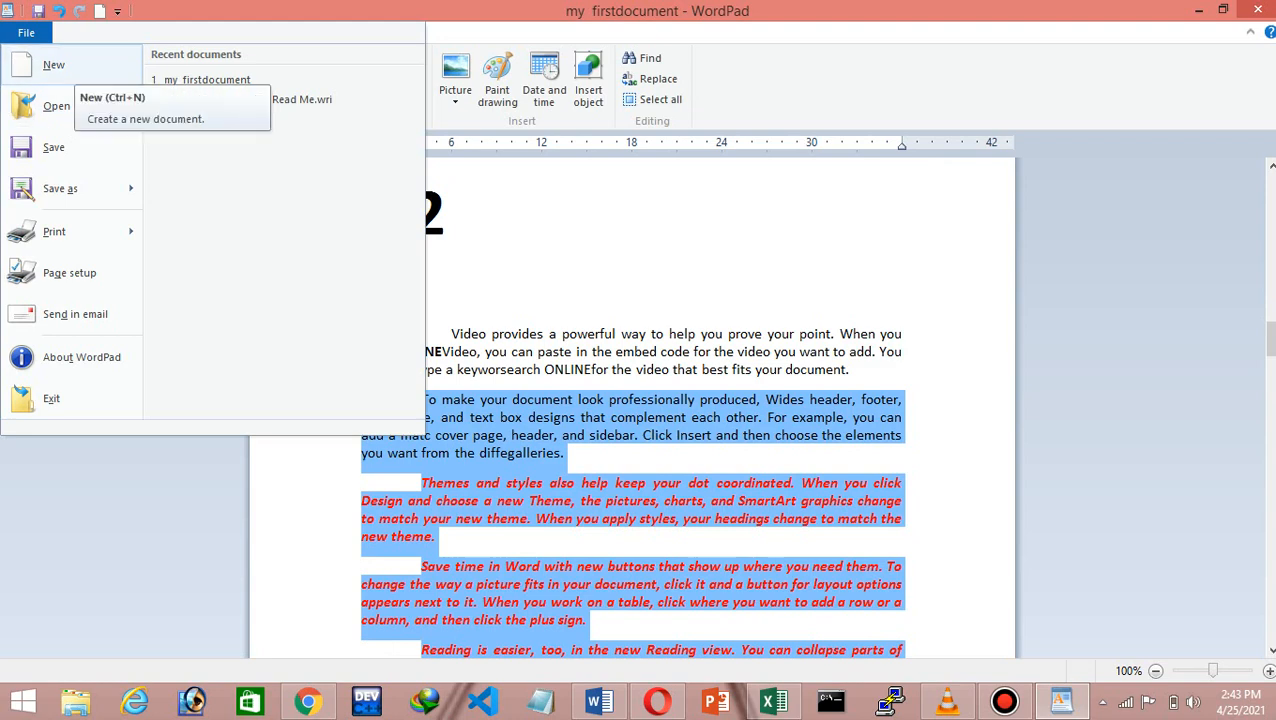
{"action": "left_click", "coordinate": [54, 64]}
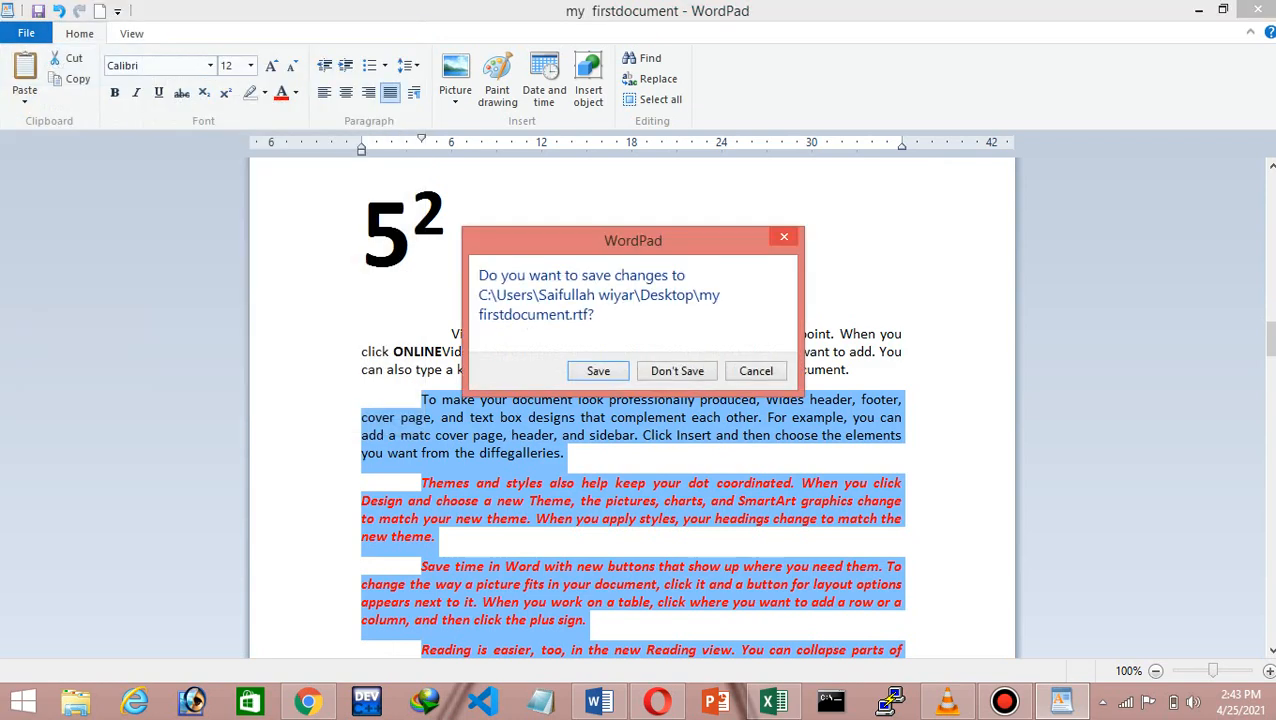
{"action": "left_click", "coordinate": [784, 237]}
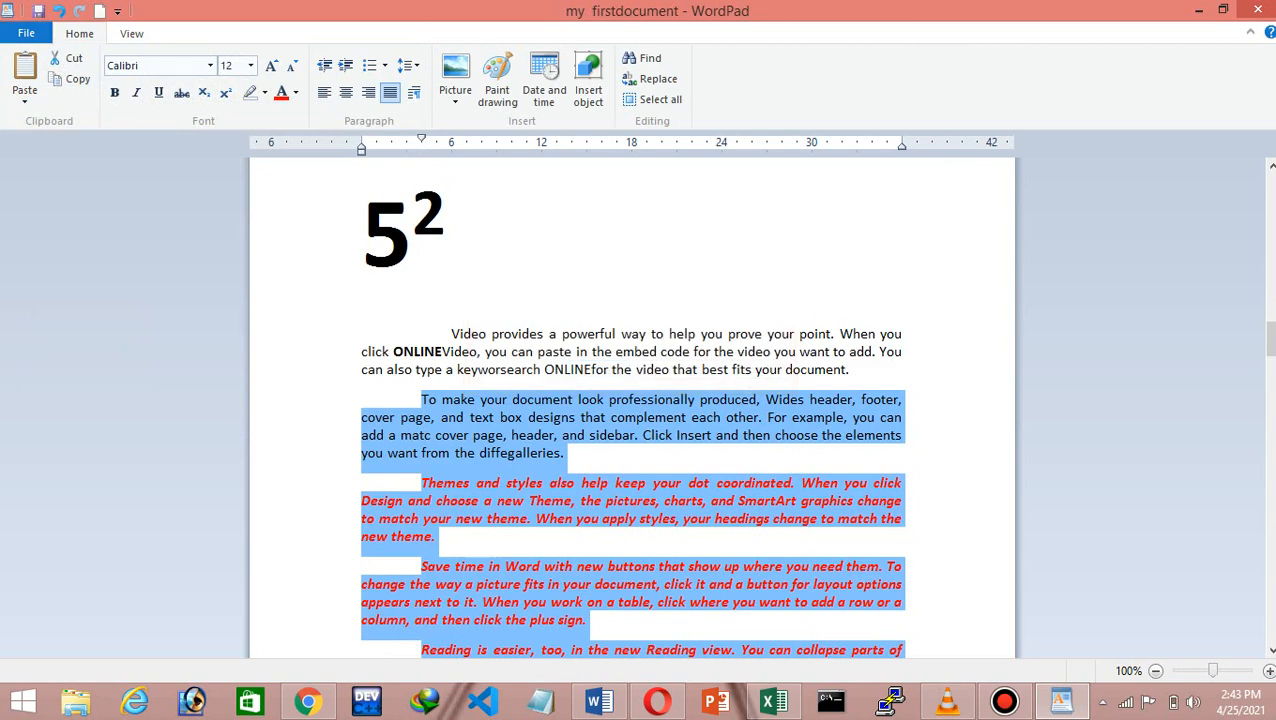
Start a new blank document, saving the changes to "my firstdocument"
{"action": "key", "text": "ctrl+n"}
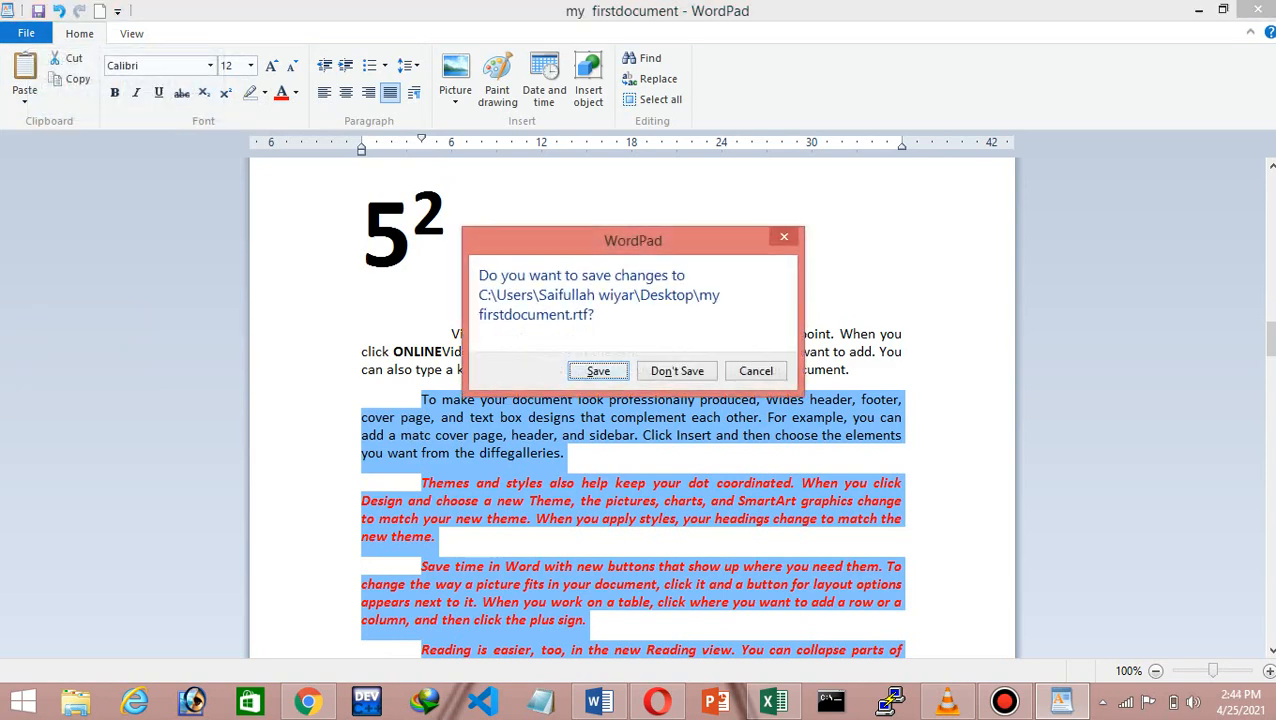
{"action": "key", "text": "Return"}
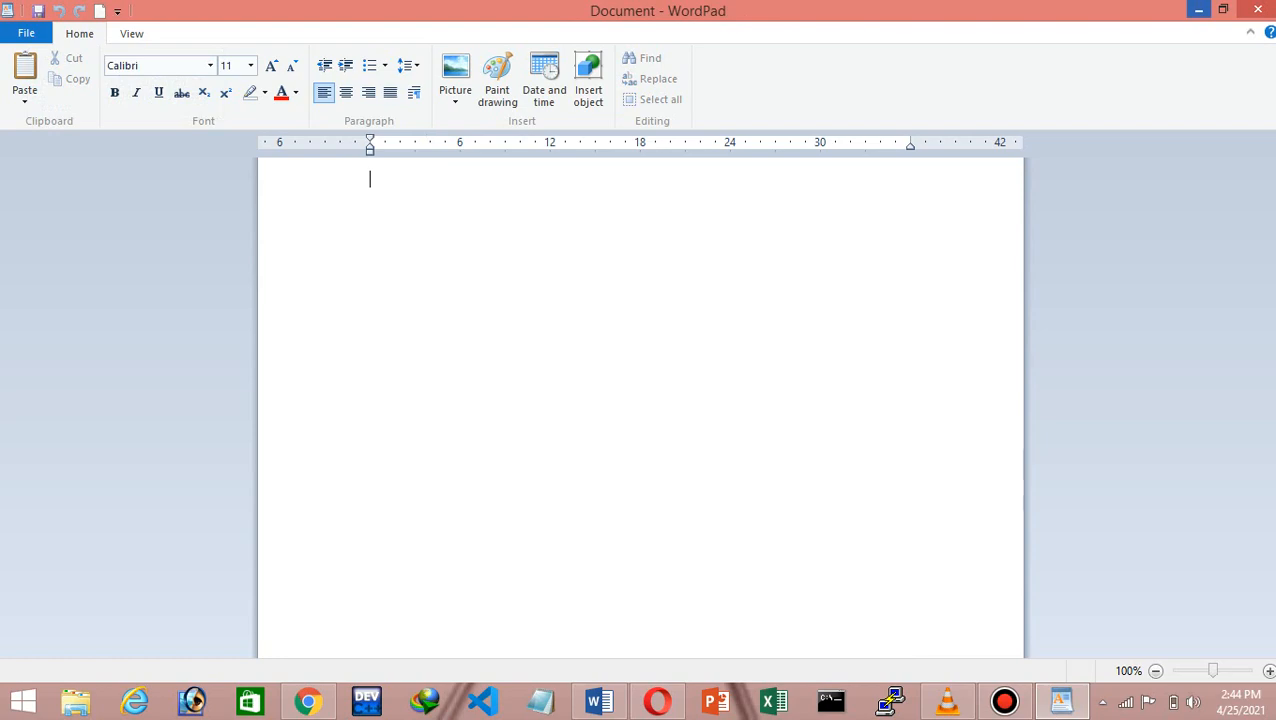
Reopen the "my firstdocument" file from the desktop and go to the end of its text
{"action": "left_click", "coordinate": [1198, 10]}
{"action": "left_click", "coordinate": [1211, 11]}
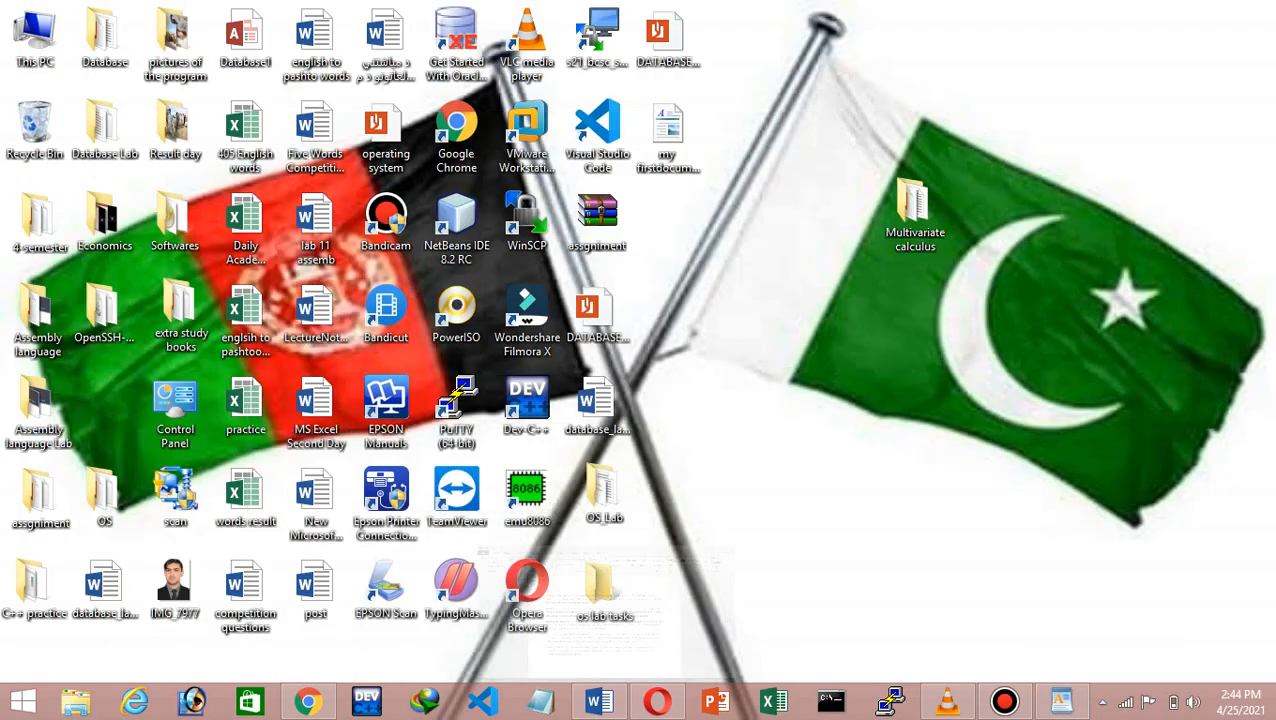
{"action": "double_click", "coordinate": [668, 130]}
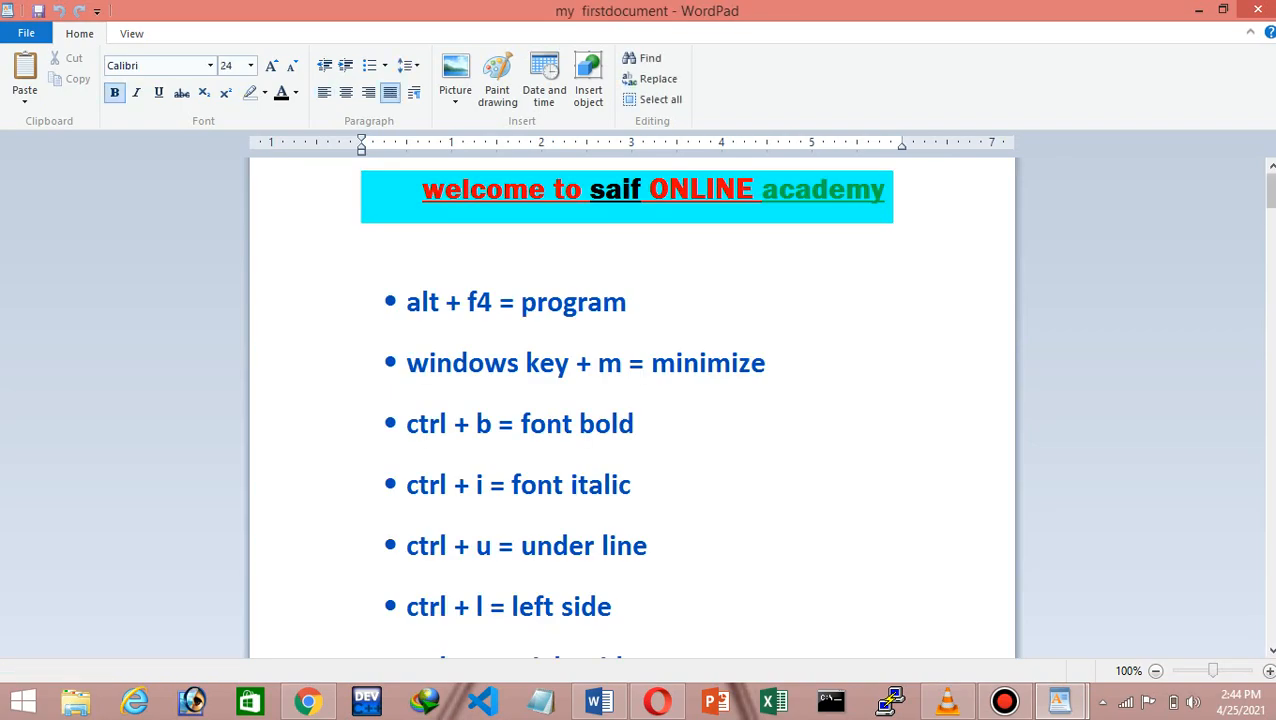
{"action": "left_click_drag", "start_coordinate": [1271, 191], "coordinate": [1271, 632]}
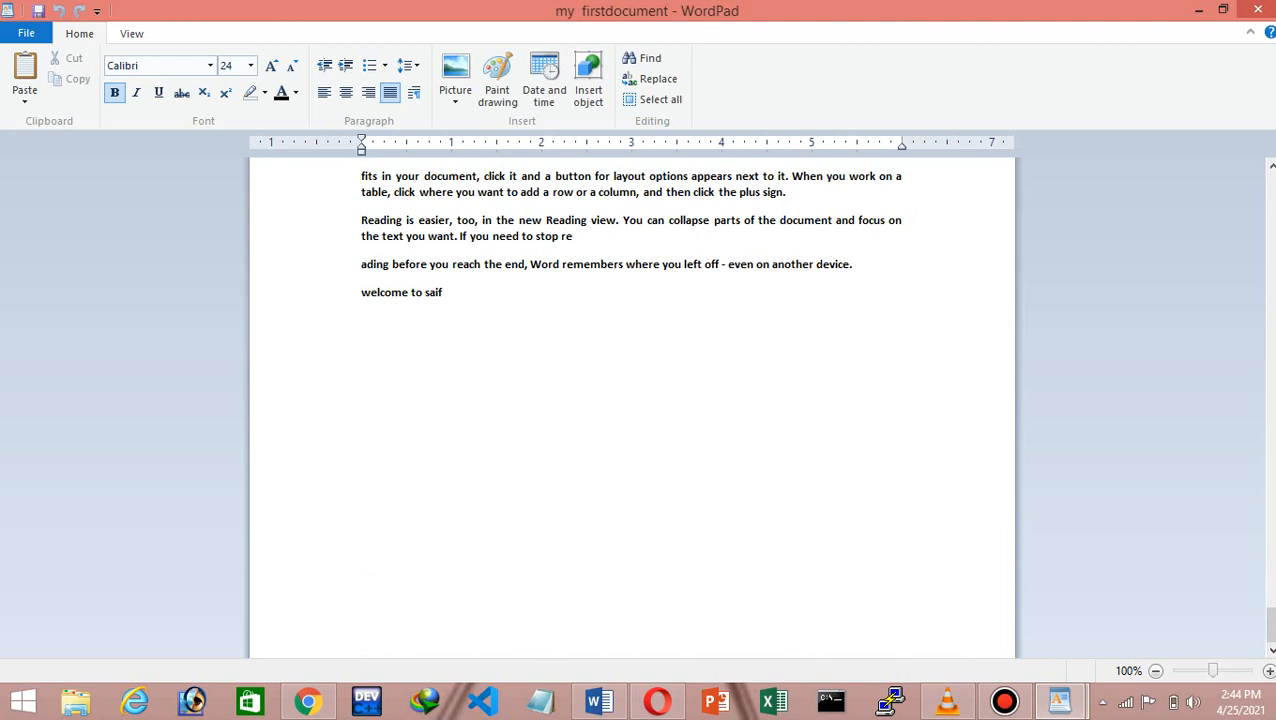
Begin saving a copy of the document in the Documents folder and clear the suggested file name
{"action": "left_click", "coordinate": [26, 33]}
{"action": "mouse_move", "coordinate": [62, 189]}
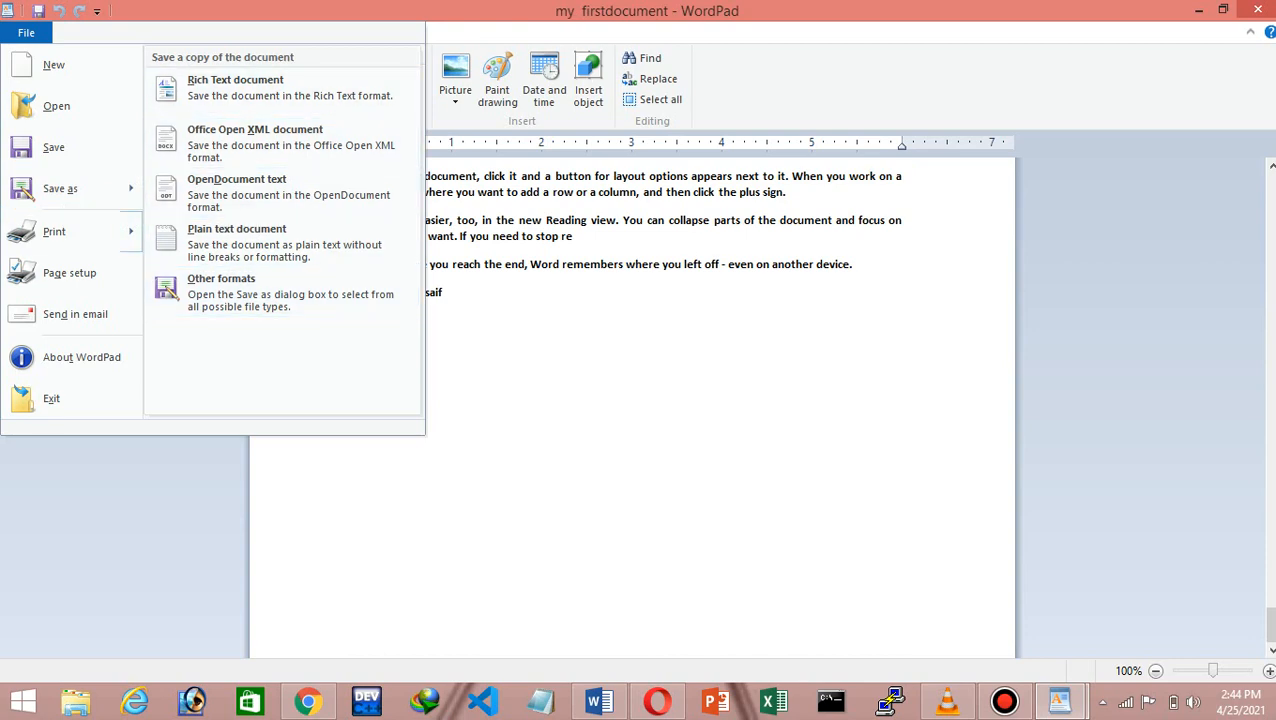
{"action": "left_click", "coordinate": [66, 188]}
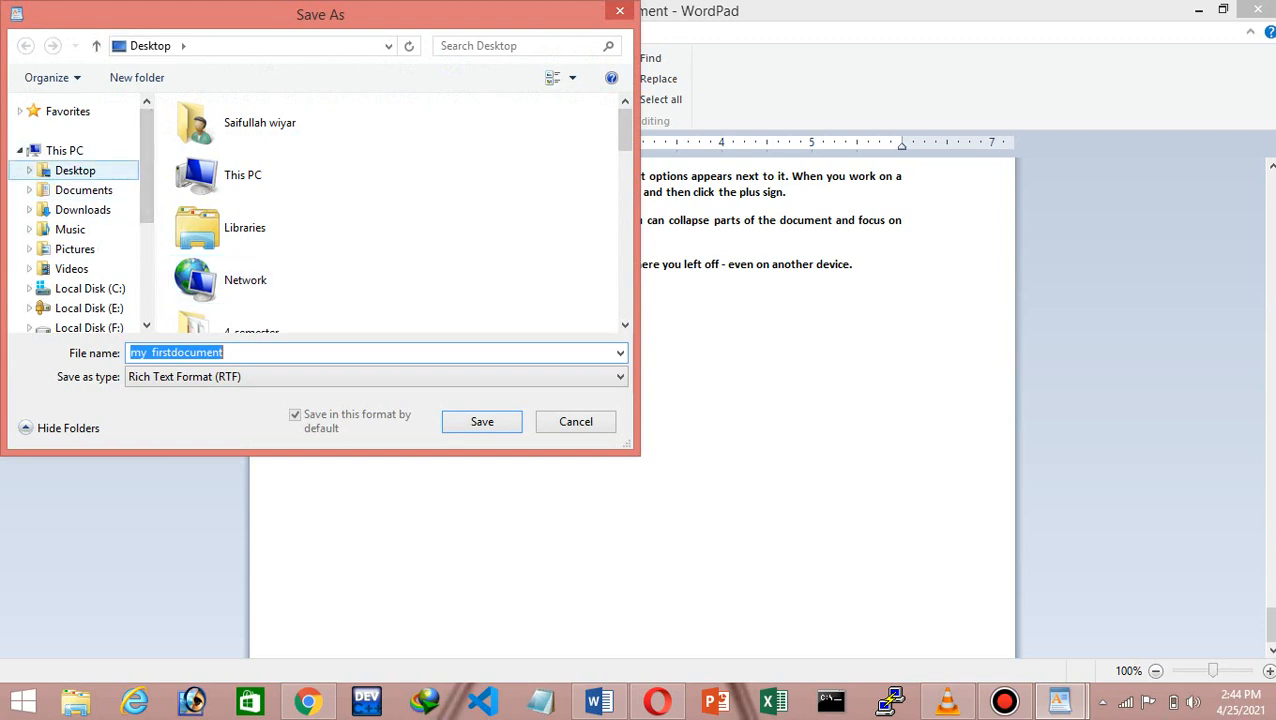
{"action": "left_click", "coordinate": [75, 170]}
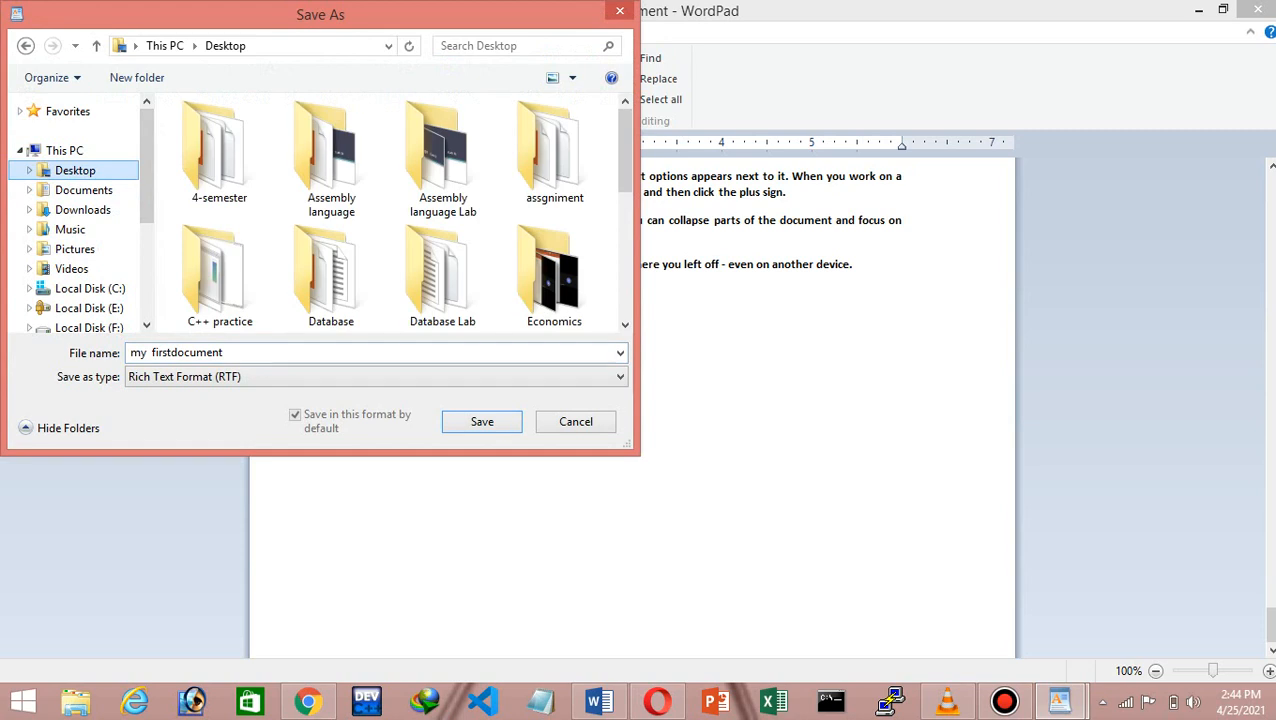
{"action": "left_click", "coordinate": [83, 190]}
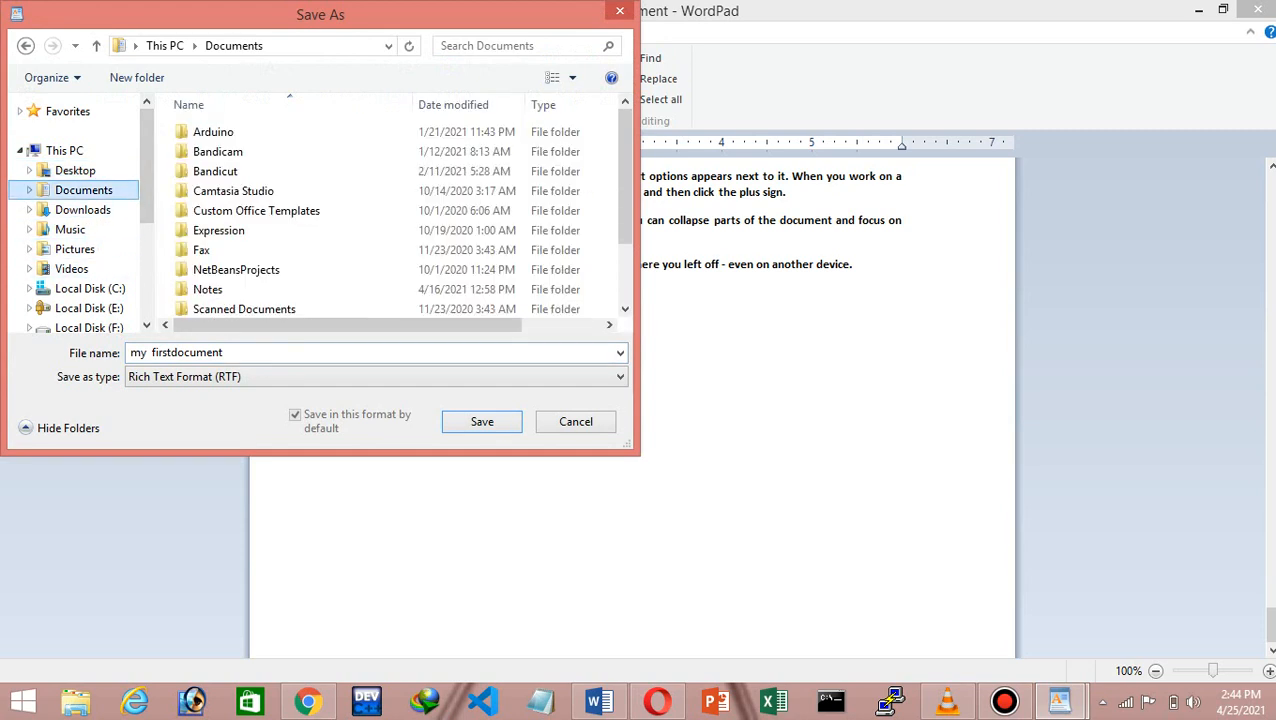
{"action": "left_click", "coordinate": [230, 353]}
{"action": "key", "text": "BackSpace"}
{"action": "type", "text": "s"}
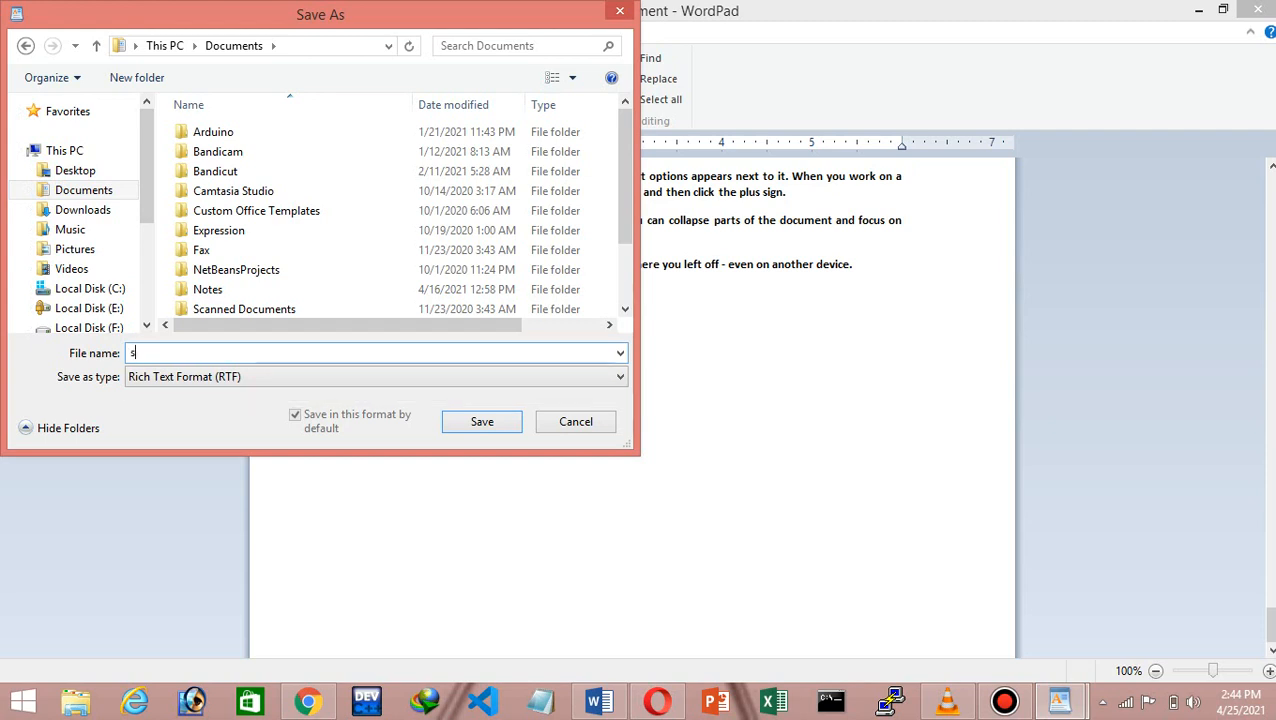
{"action": "type", "text": "aif document"}
{"action": "key", "text": "BackSpace"}
{"action": "key", "text": "BackSpace"}
{"action": "key", "text": "BackSpace"}
{"action": "key", "text": "BackSpace"}
{"action": "key", "text": "BackSpace"}
{"action": "key", "text": "BackSpace"}
{"action": "key", "text": "BackSpace"}
{"action": "key", "text": "BackSpace"}
{"action": "key", "text": "BackSpace"}
{"action": "key", "text": "BackSpace"}
{"action": "key", "text": "BackSpace"}
{"action": "key", "text": "BackSpace"}
{"action": "key", "text": "BackSpace"}
Name the copy "assignment" and save it in Rich Text Format (RTF)
{"action": "type", "text": "a"}
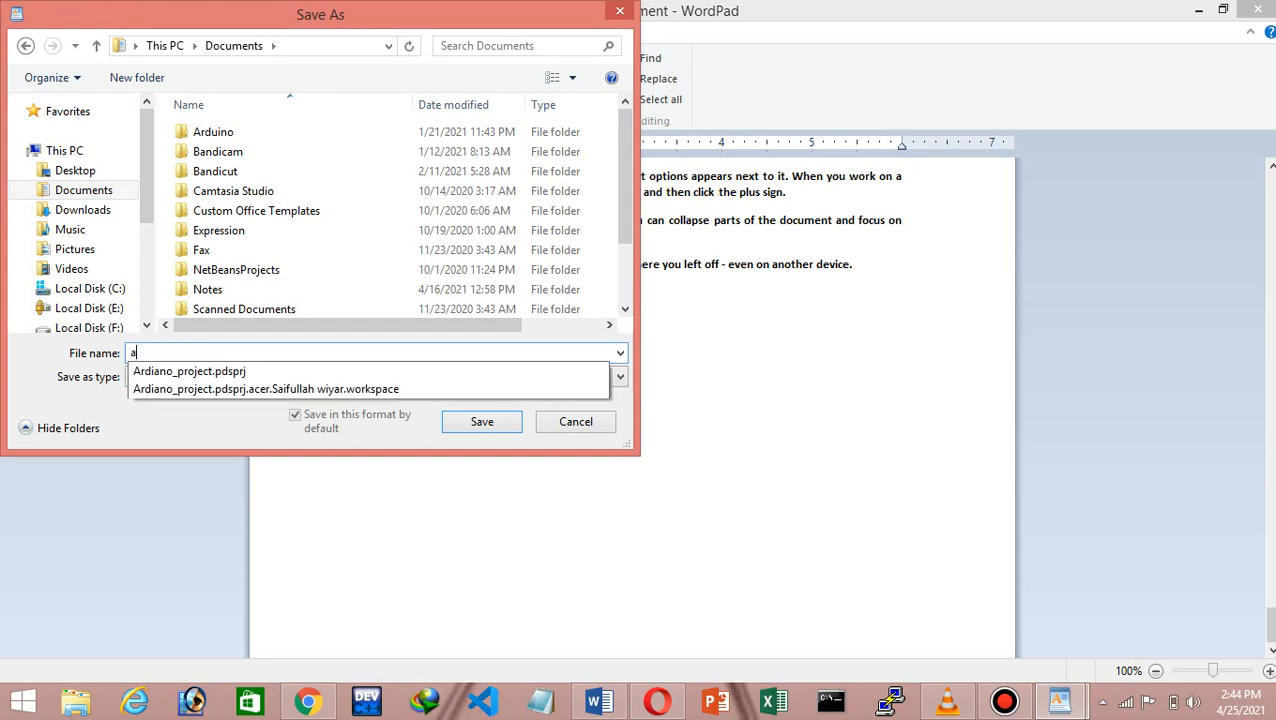
{"action": "type", "text": "ssignment"}
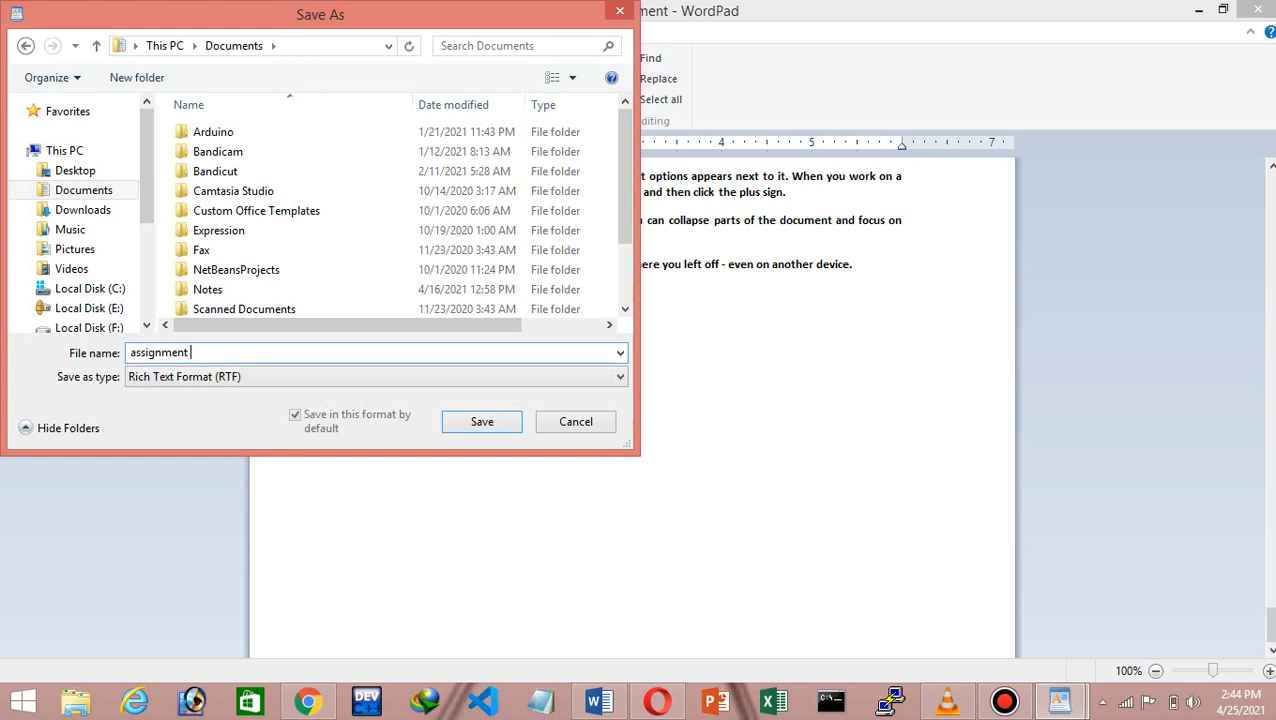
{"action": "key", "text": "BackSpace"}
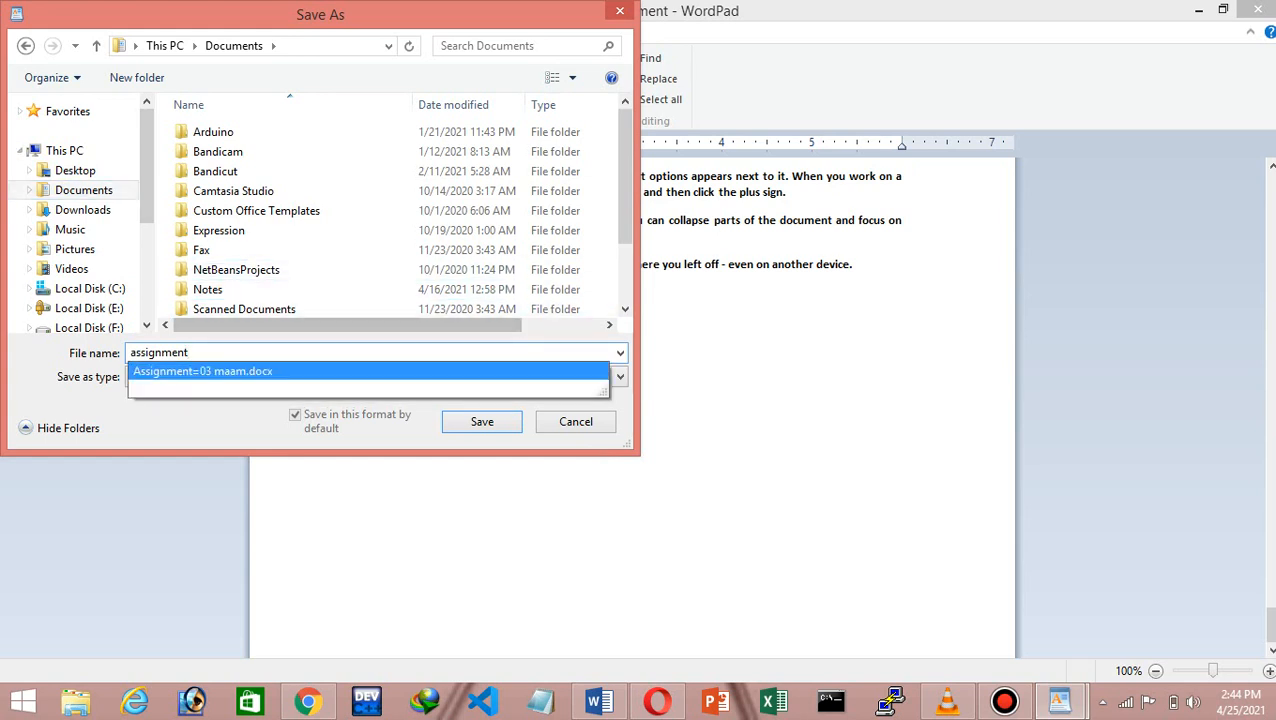
{"action": "left_click", "coordinate": [482, 422]}
{"action": "key", "text": "Return"}
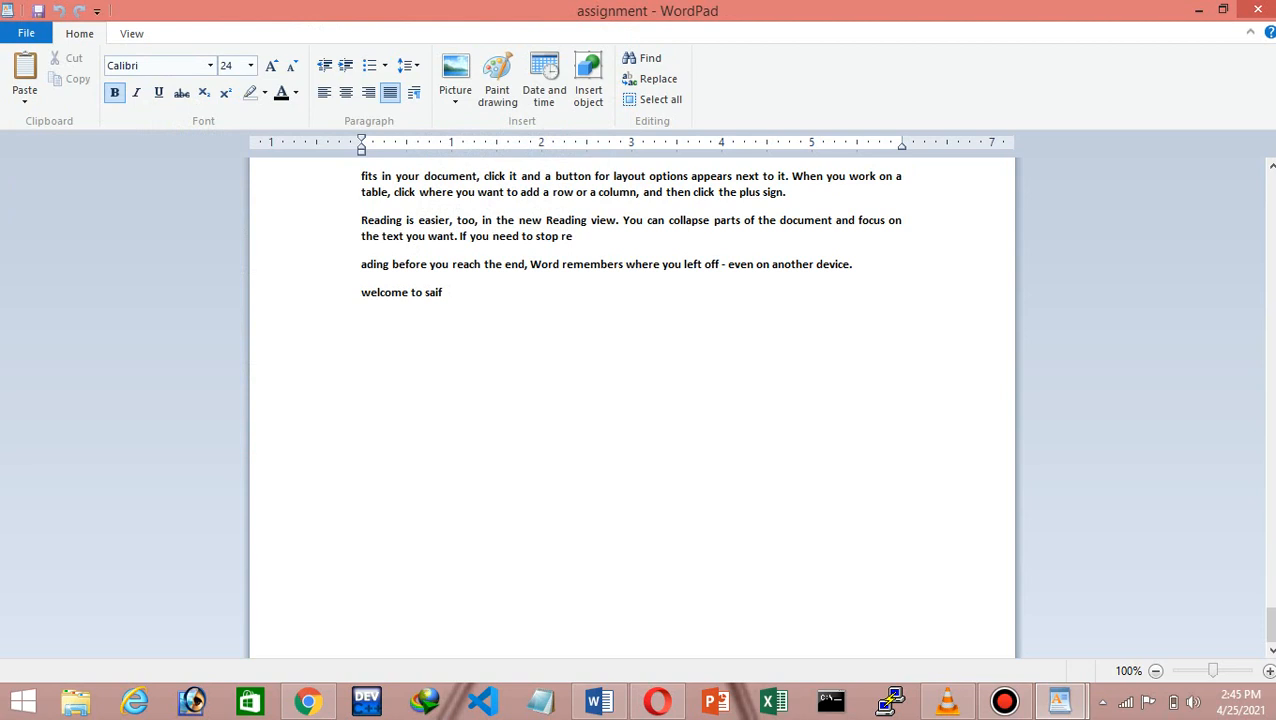
Save the document to the Desktop as a plain text document named "assignment", accepting the removal of all formatting
{"action": "left_click", "coordinate": [26, 33]}
{"action": "mouse_move", "coordinate": [75, 193]}
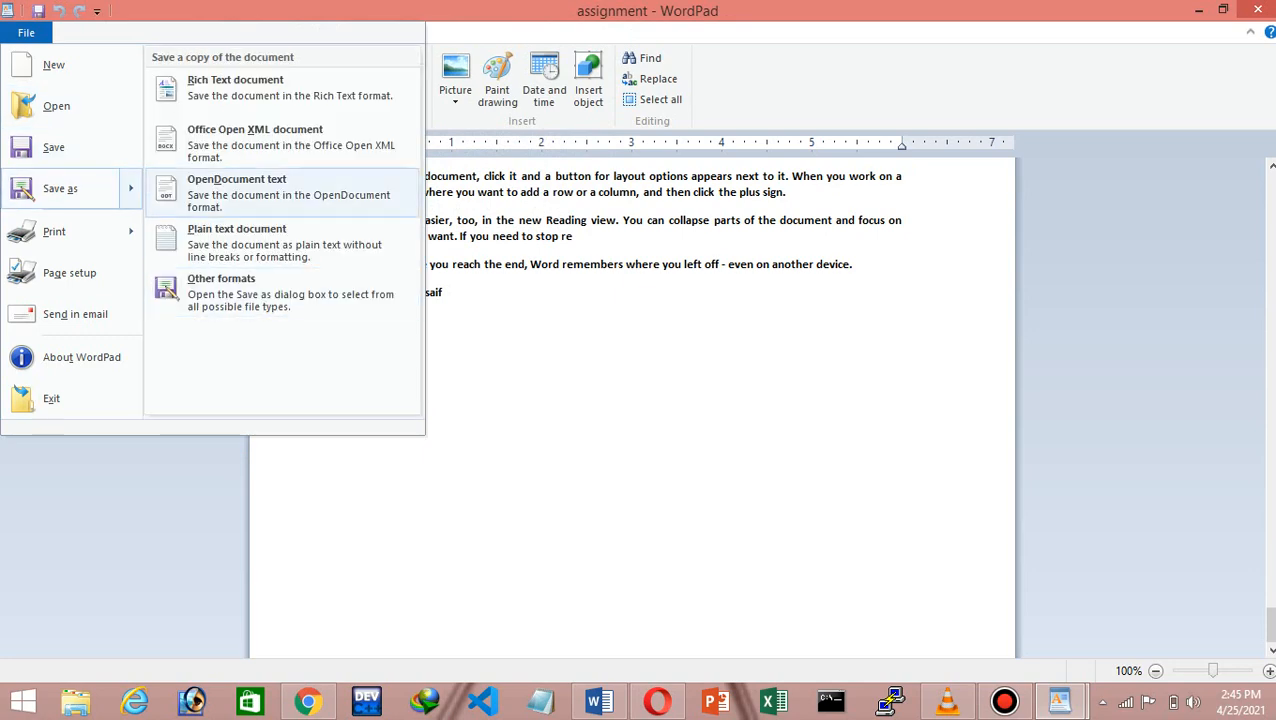
{"action": "left_click", "coordinate": [182, 251]}
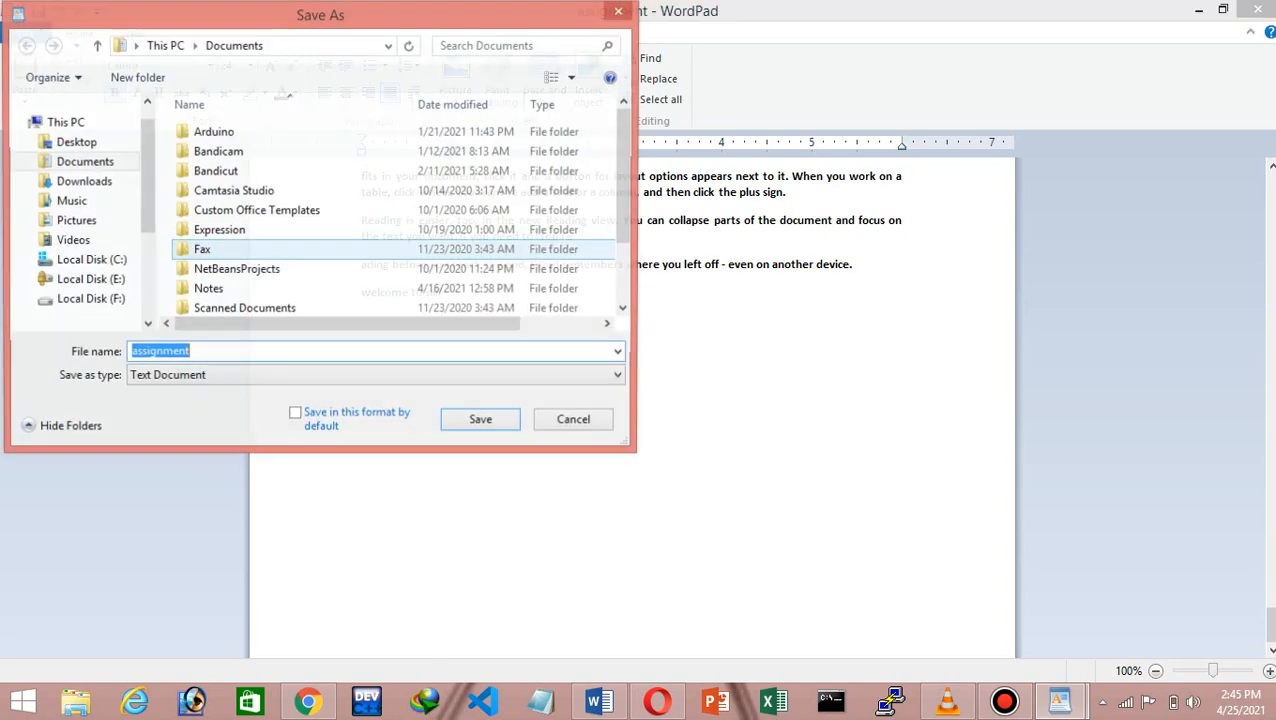
{"action": "left_click", "coordinate": [75, 142]}
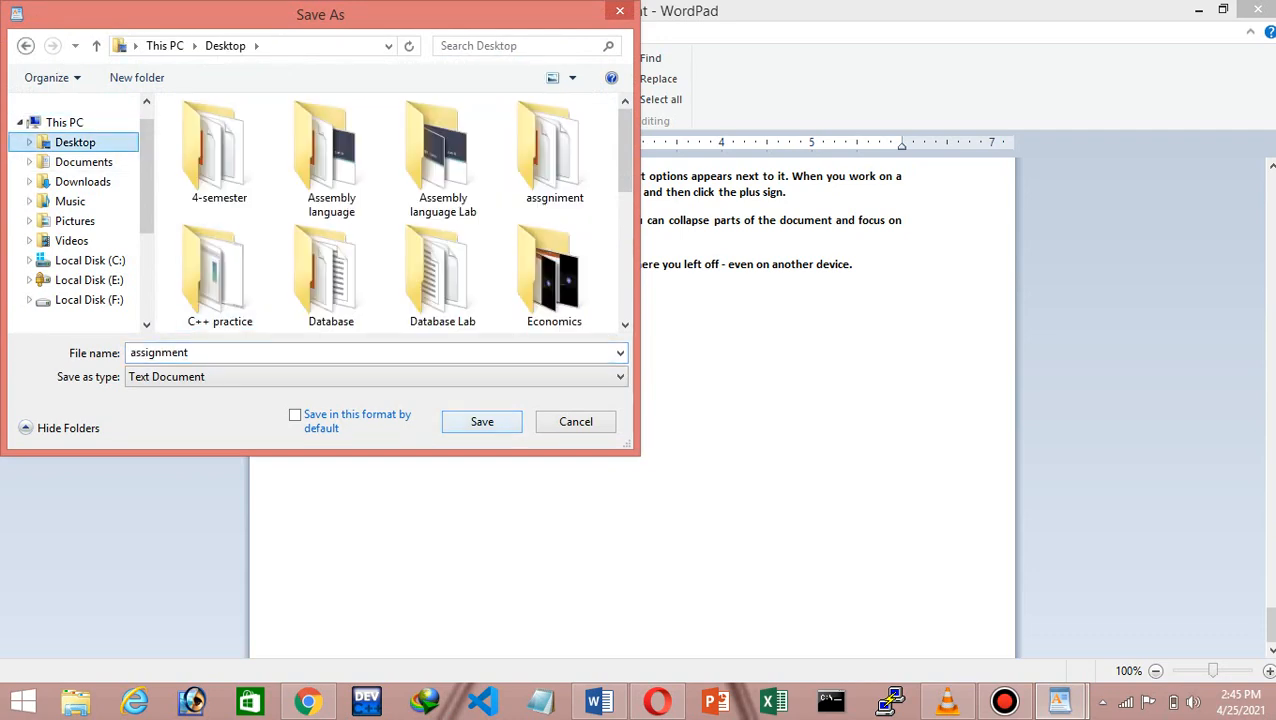
{"action": "left_click", "coordinate": [482, 421]}
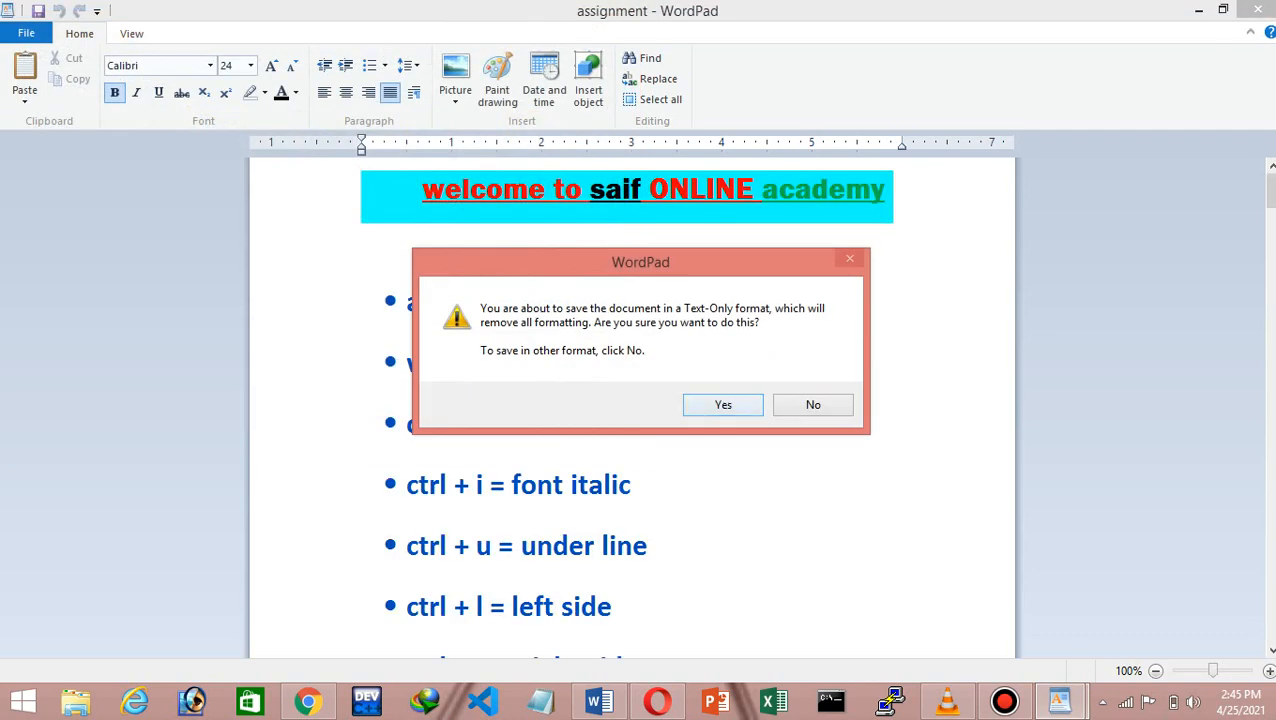
{"action": "key", "text": "Return"}
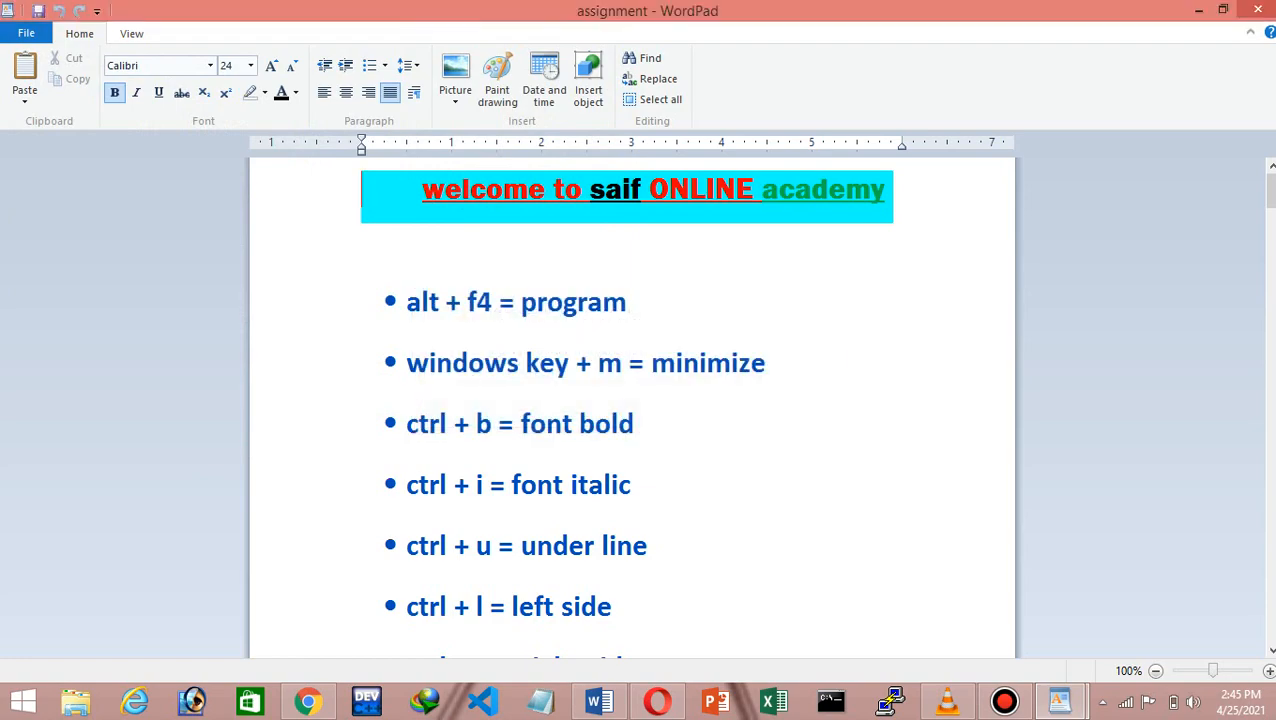
Open the "assignment" text file from the desktop in Notepad and maximize its window to examine the unformatted text
{"action": "key", "text": "super+m"}
{"action": "double_click", "coordinate": [667, 220]}
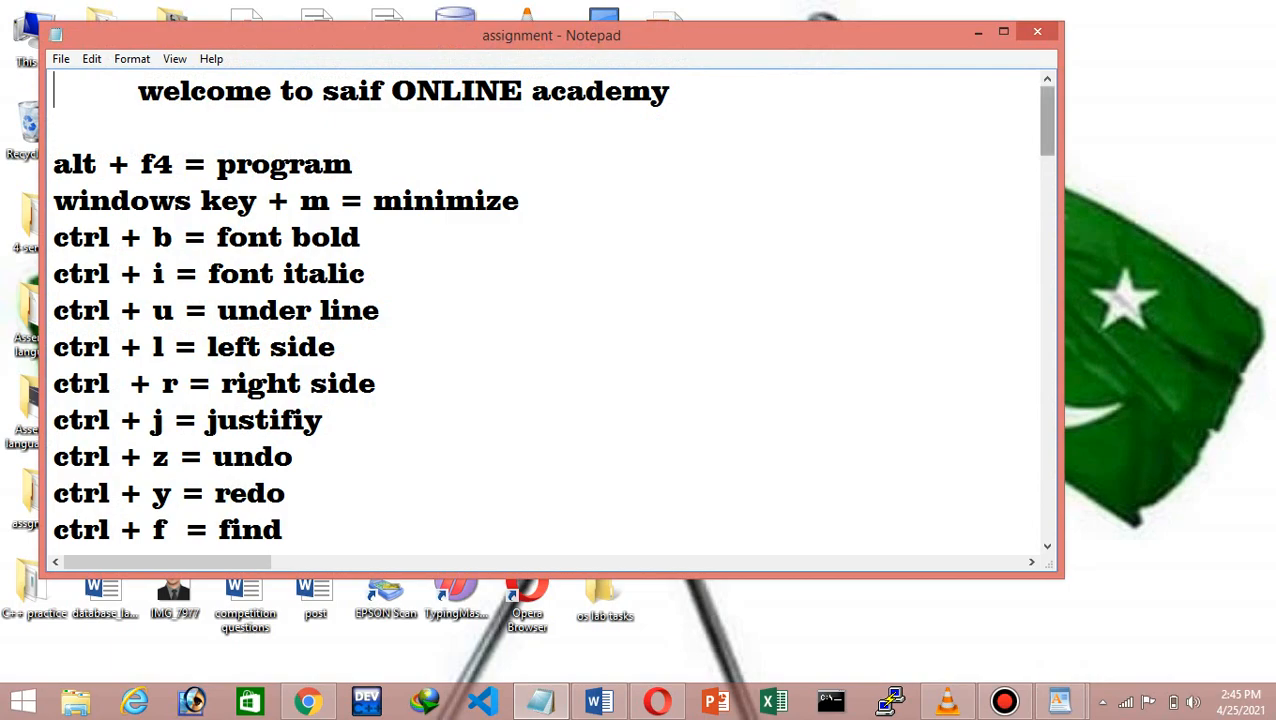
{"action": "left_click", "coordinate": [1003, 31]}
{"action": "mouse_move", "coordinate": [1270, 114]}
{"action": "left_mouse_down"}
{"action": "mouse_move", "coordinate": [1270, 589]}
{"action": "mouse_move", "coordinate": [1270, 114]}
{"action": "left_mouse_up"}
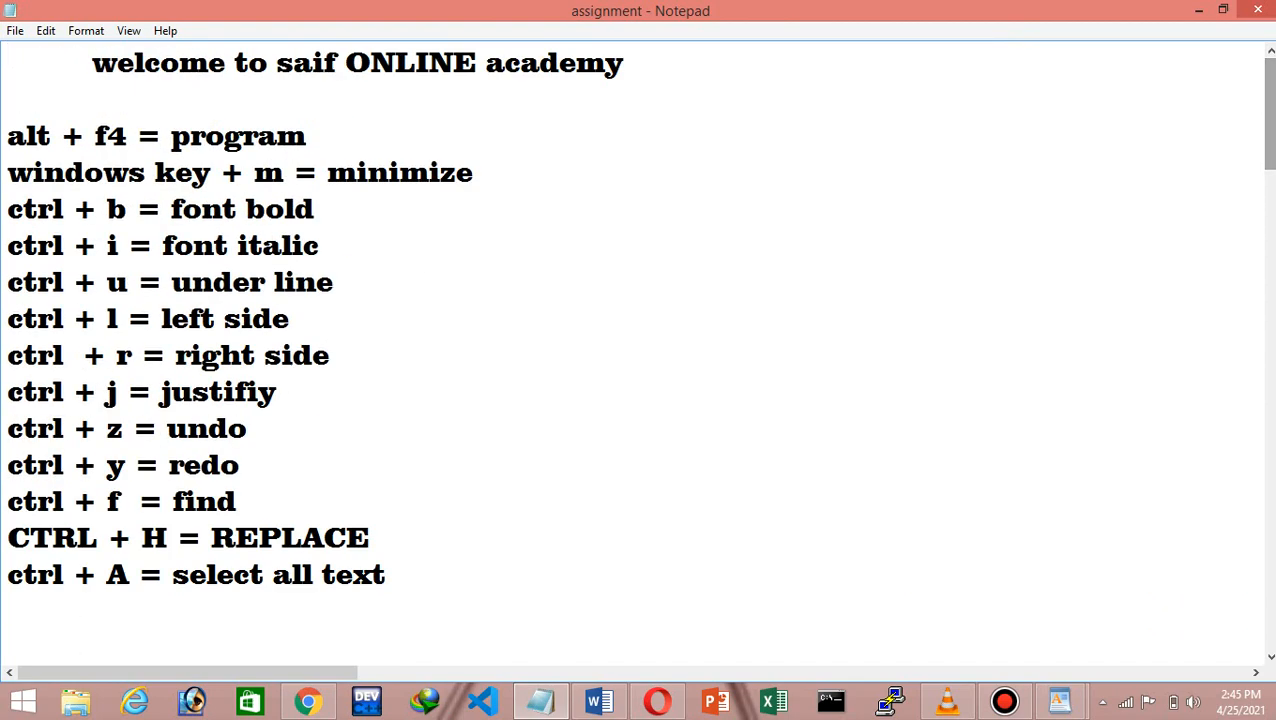
Minimize the Notepad window and switch back to the "assignment" document in WordPad
{"action": "left_click", "coordinate": [1199, 10]}
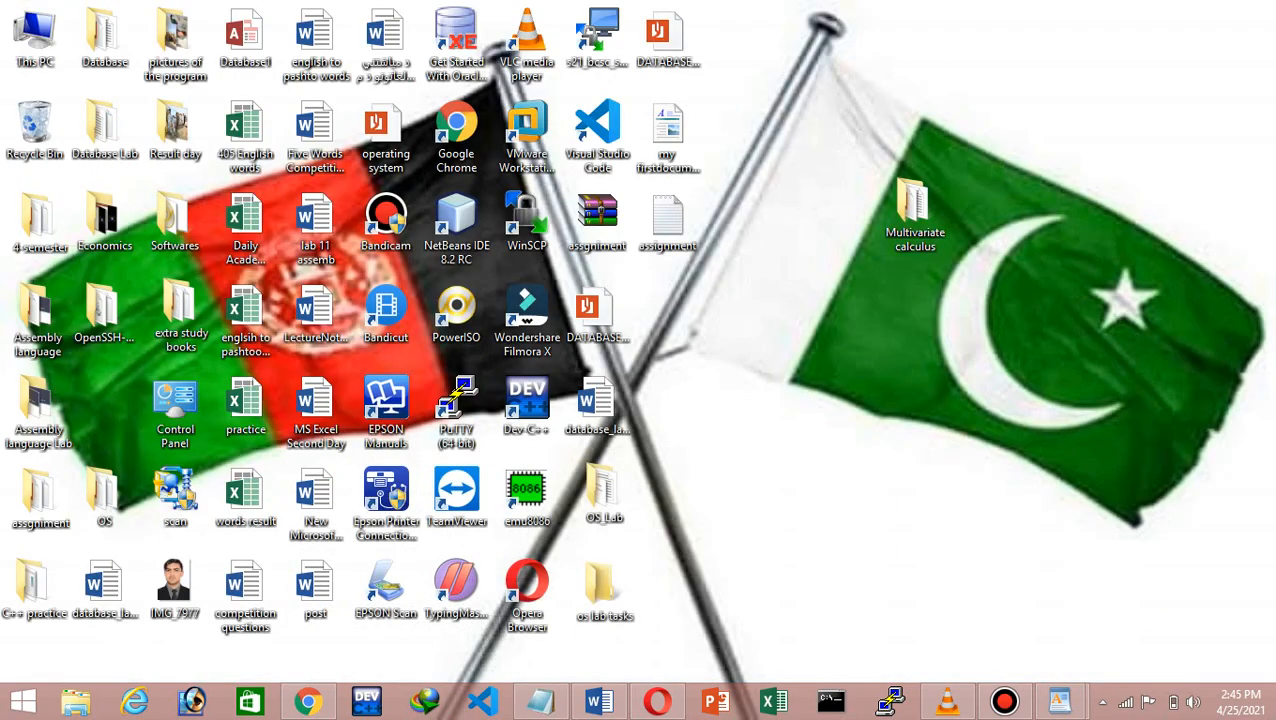
{"action": "mouse_move", "coordinate": [1059, 700]}
{"action": "left_click", "coordinate": [1159, 598]}
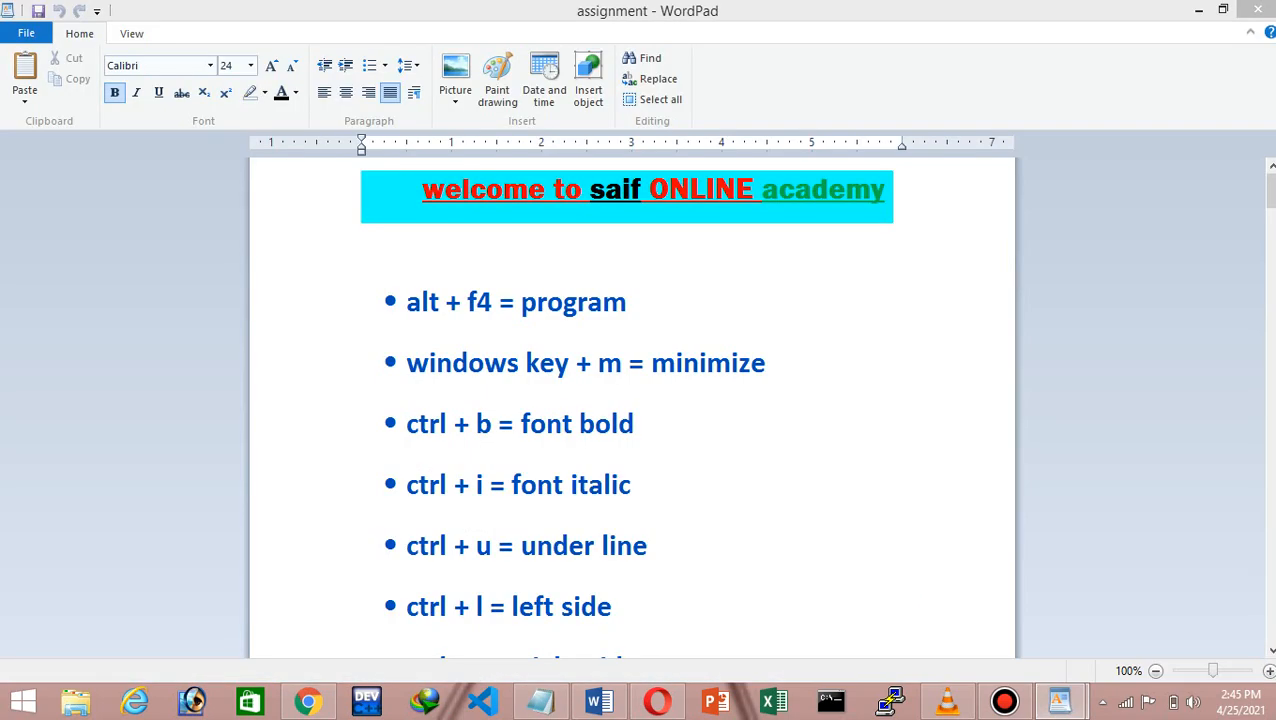
Examine the print settings for printer choice, number of copies and page range, and close them without printing
{"action": "left_click", "coordinate": [26, 33]}
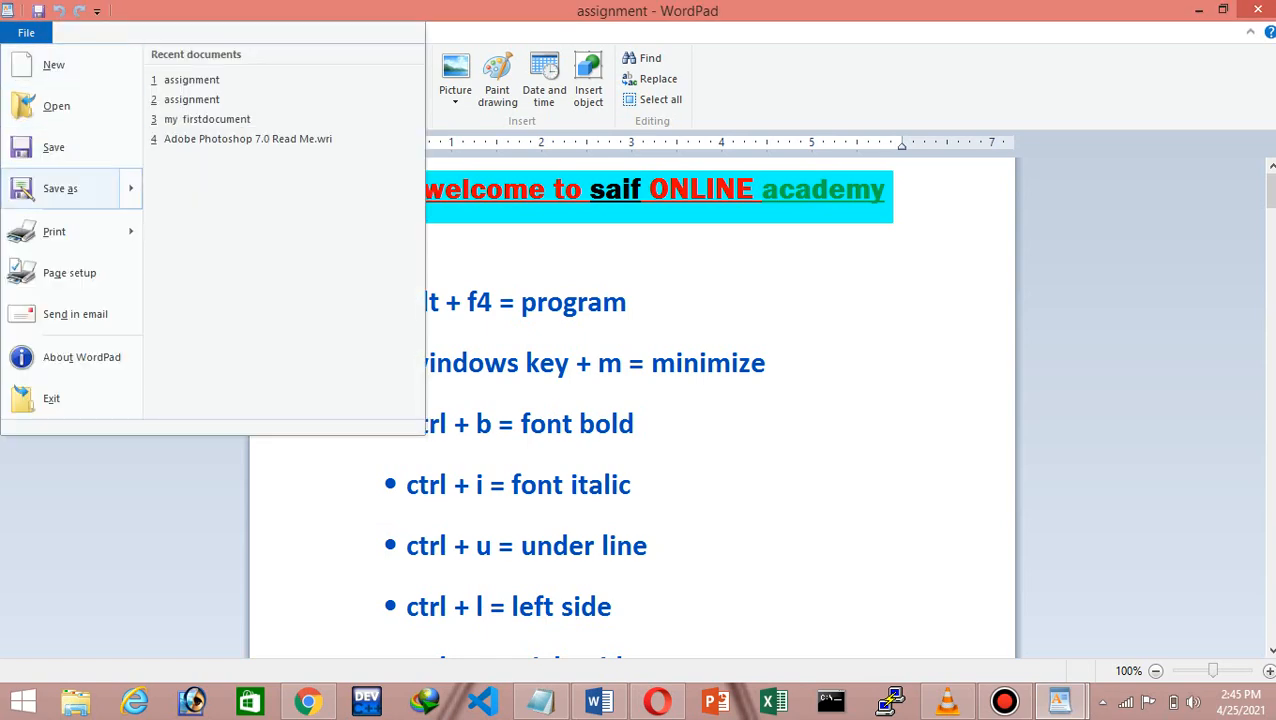
{"action": "left_click", "coordinate": [54, 231]}
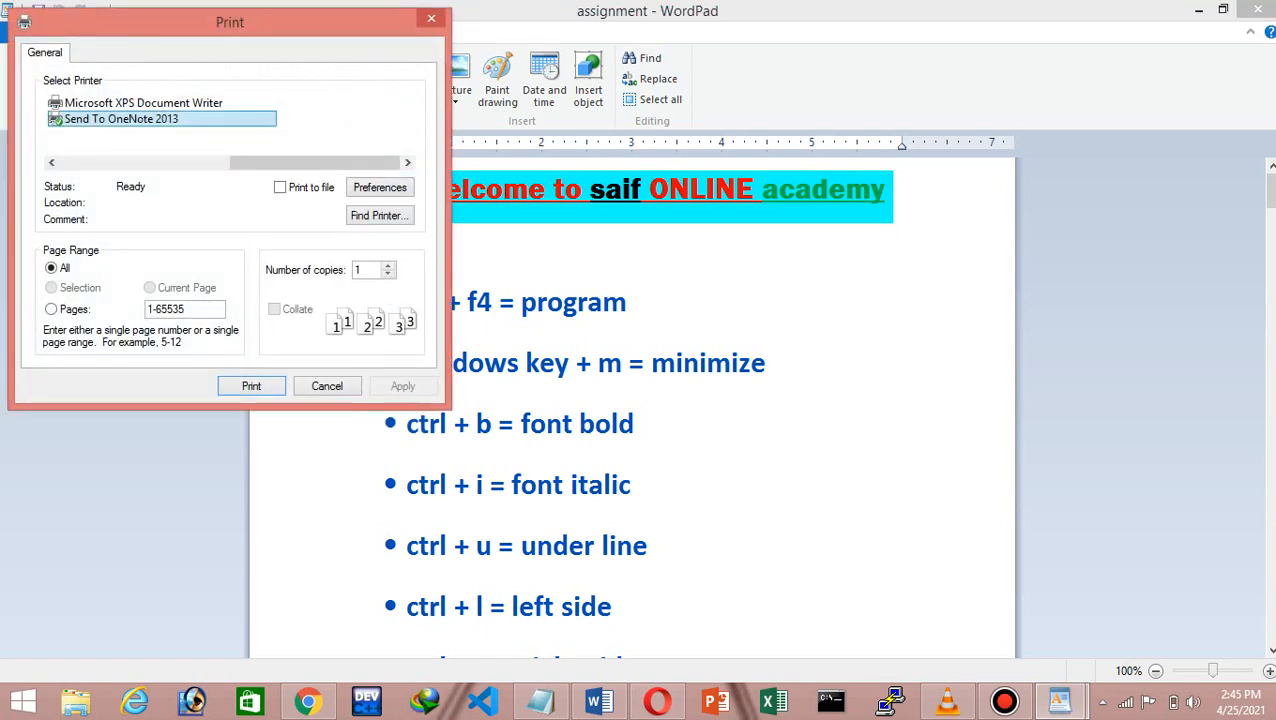
{"action": "left_click", "coordinate": [144, 103]}
{"action": "left_click", "coordinate": [144, 119]}
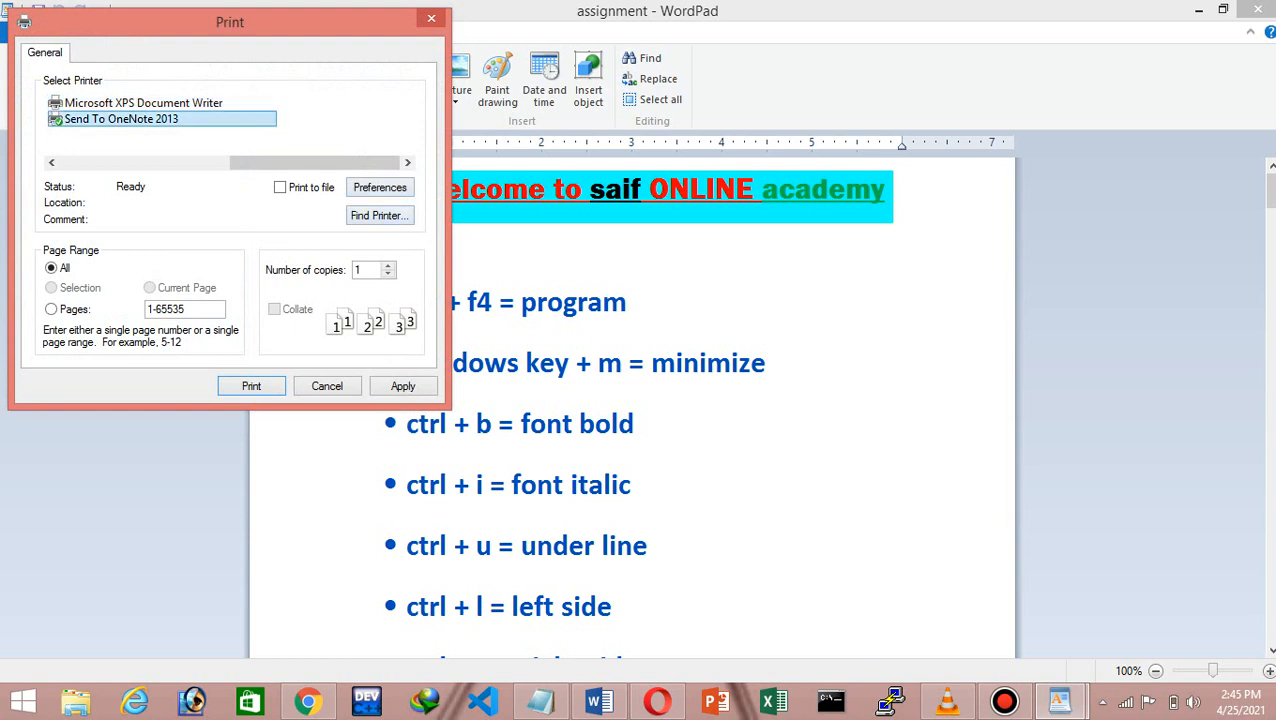
{"action": "double_click", "coordinate": [358, 270]}
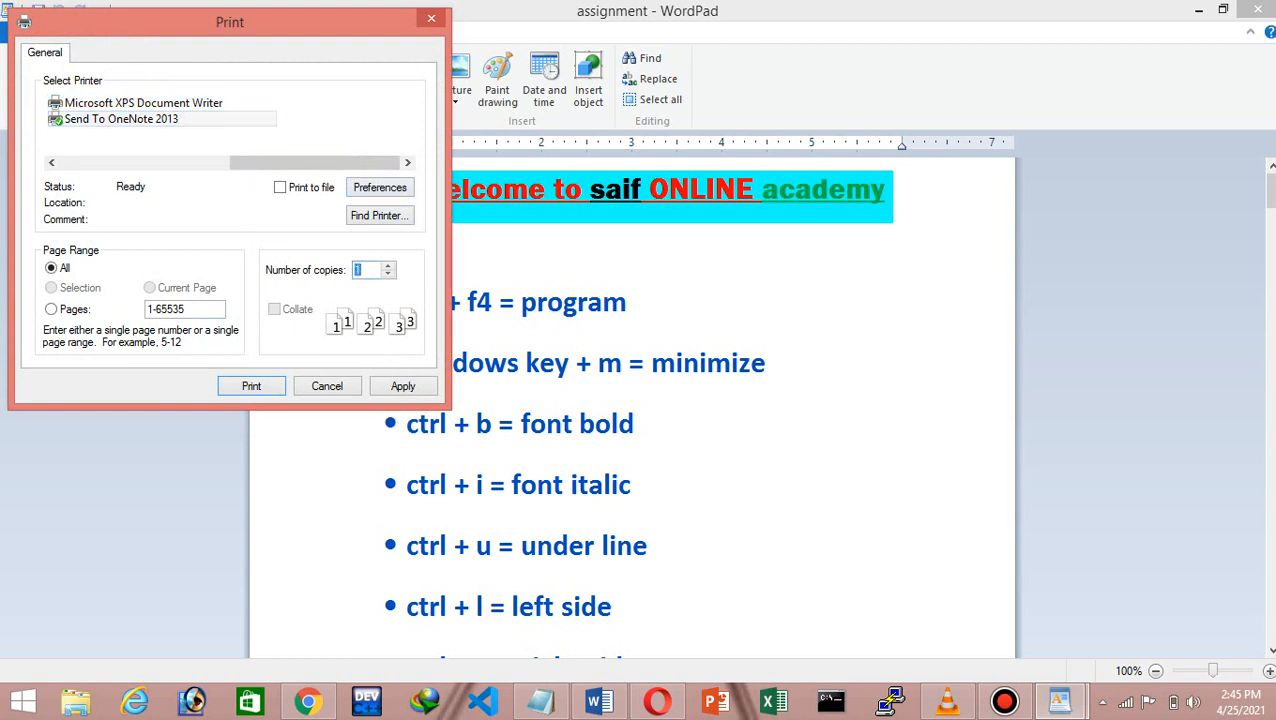
{"action": "left_click", "coordinate": [52, 309]}
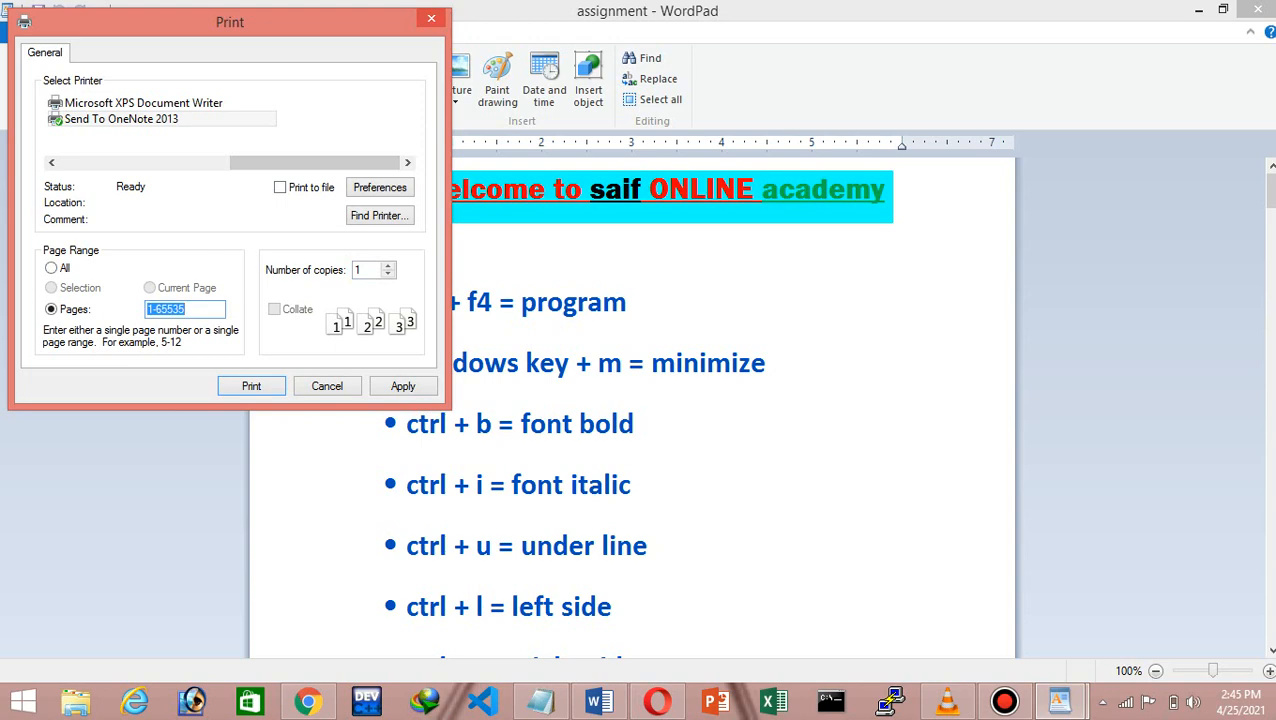
{"action": "key", "text": "Escape"}
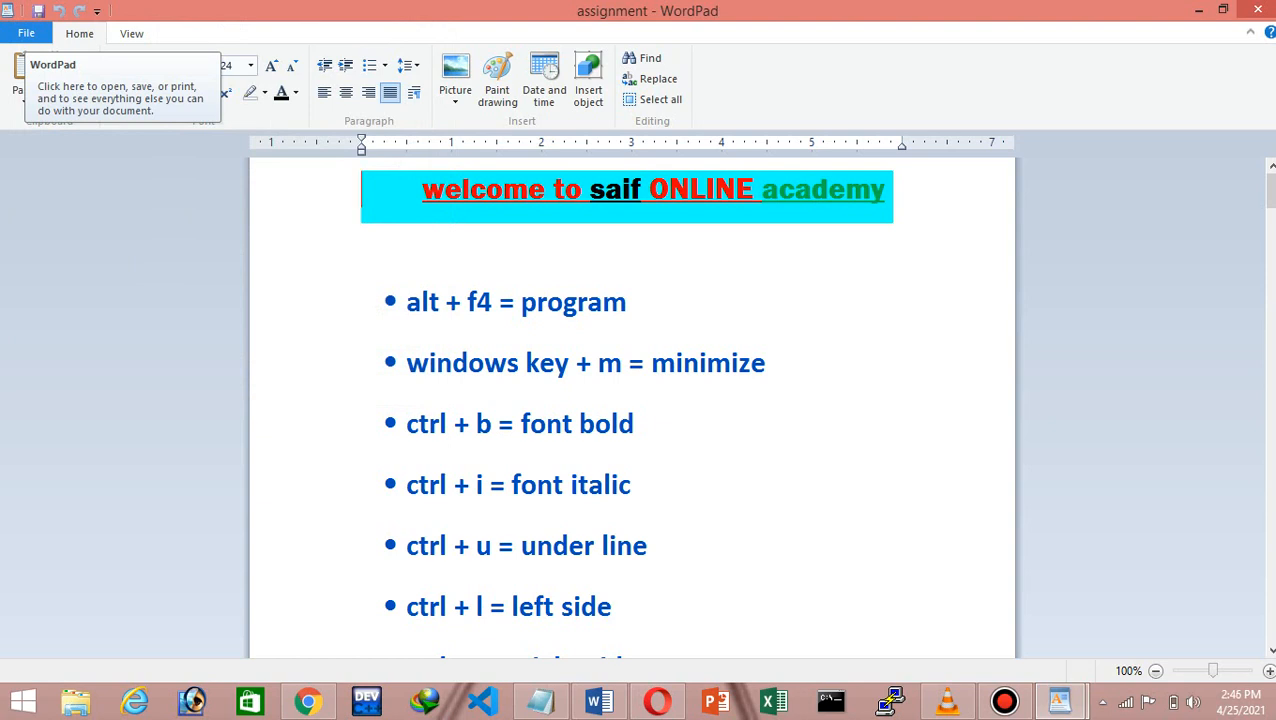
Open the document's page setup and set the paper size to A4
{"action": "left_click", "coordinate": [26, 33]}
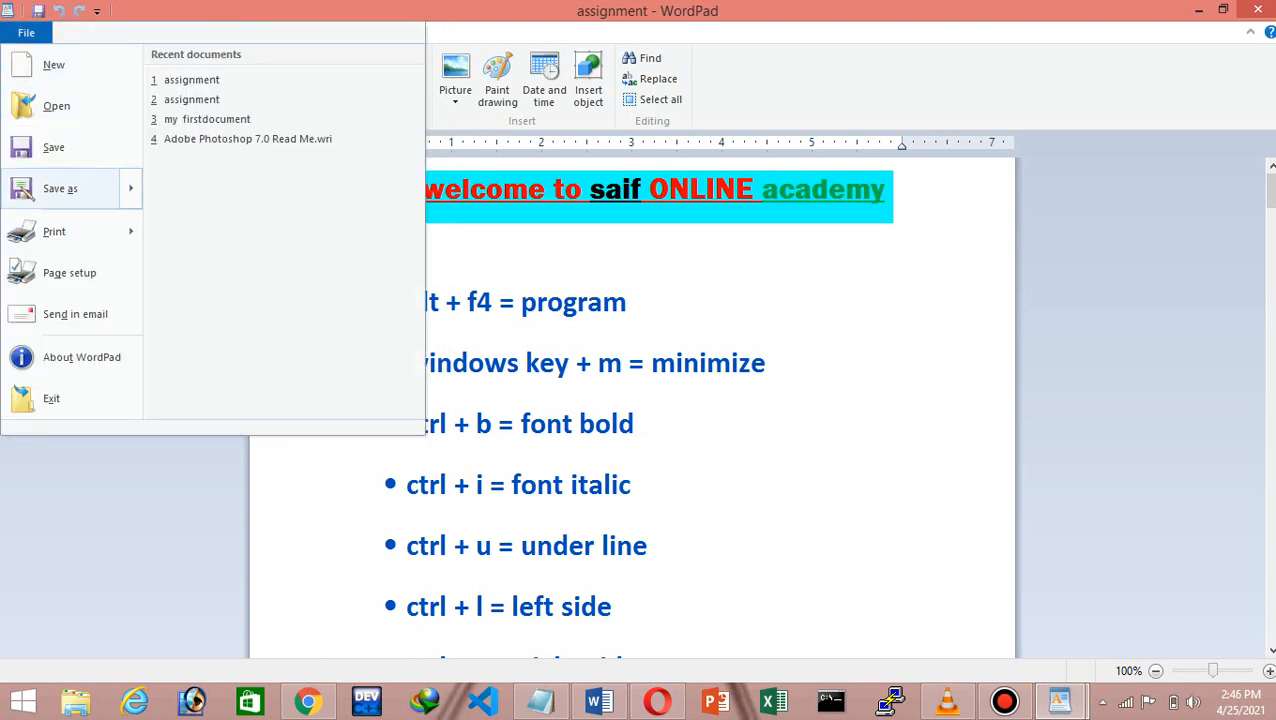
{"action": "mouse_move", "coordinate": [54, 231]}
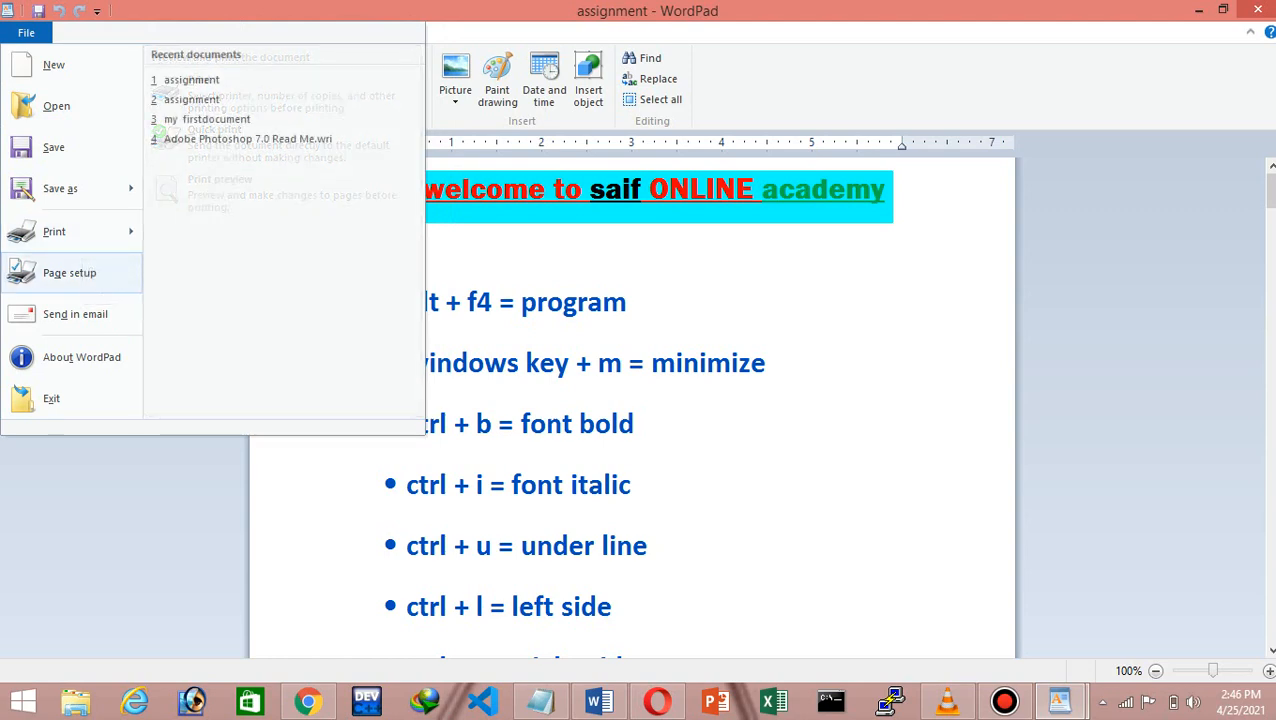
{"action": "left_click", "coordinate": [69, 272]}
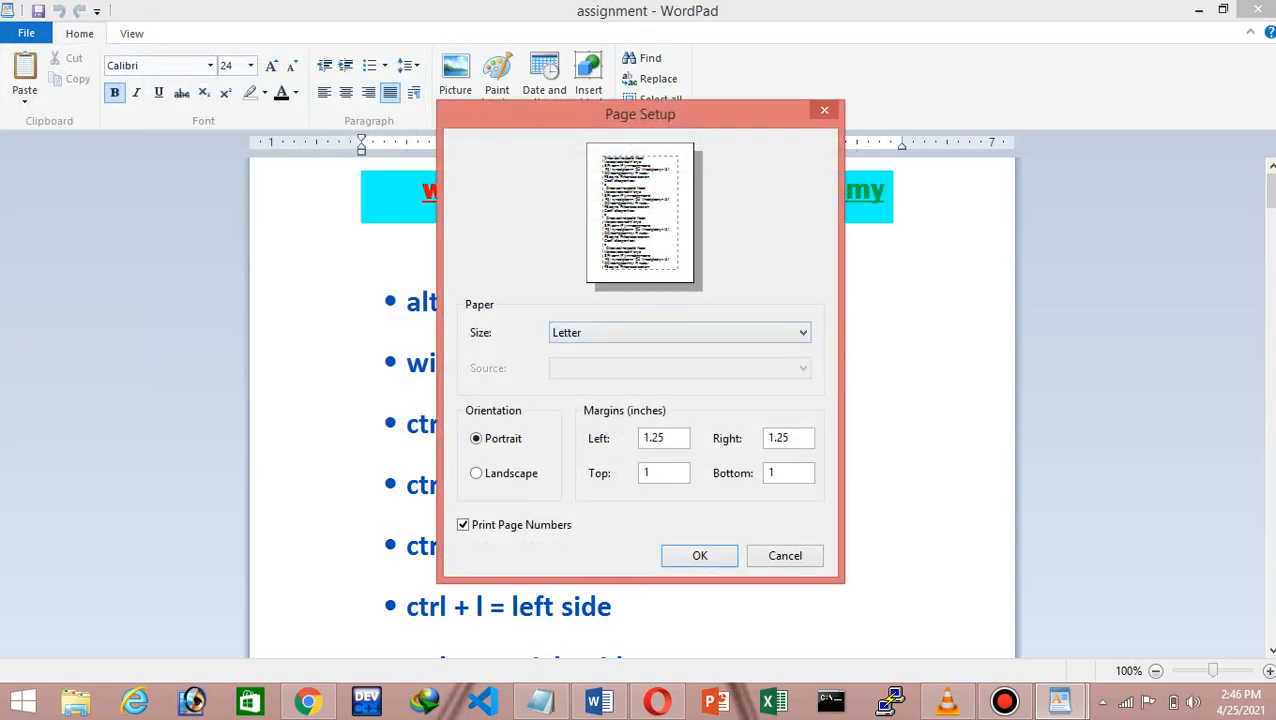
{"action": "left_click", "coordinate": [680, 333]}
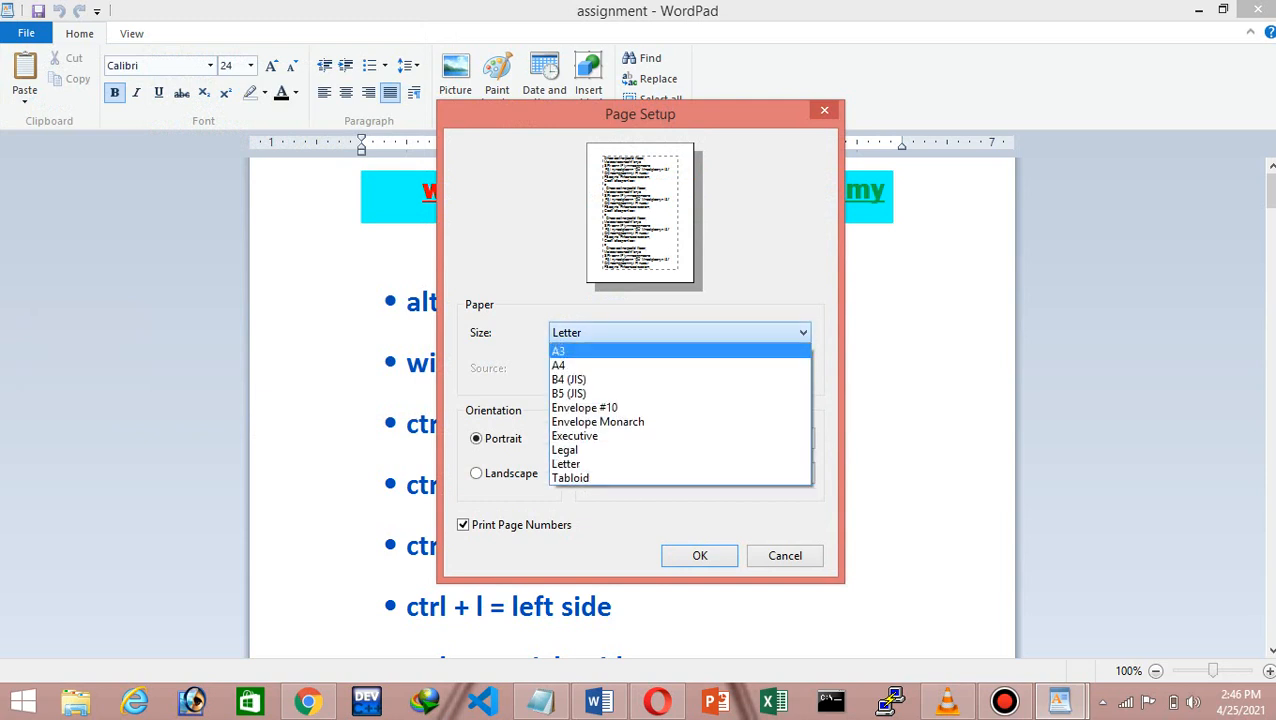
{"action": "left_click", "coordinate": [680, 333]}
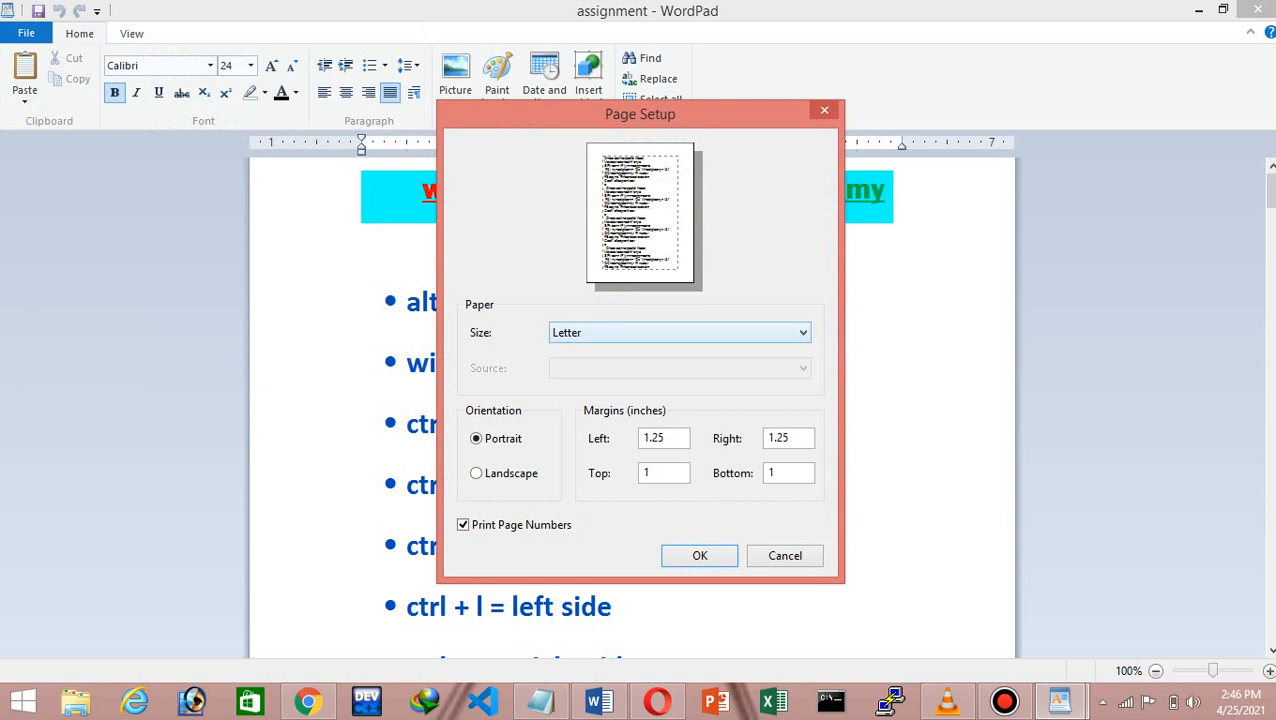
{"action": "left_click", "coordinate": [680, 333]}
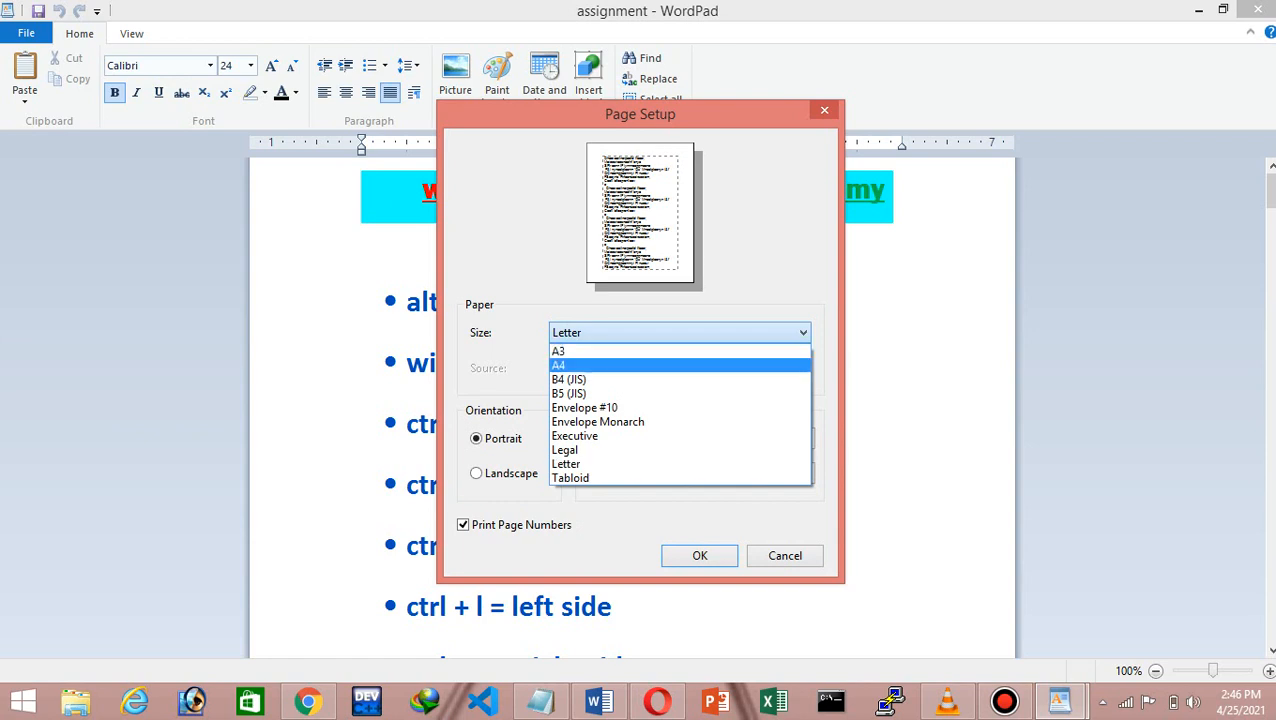
{"action": "key", "text": "Return"}
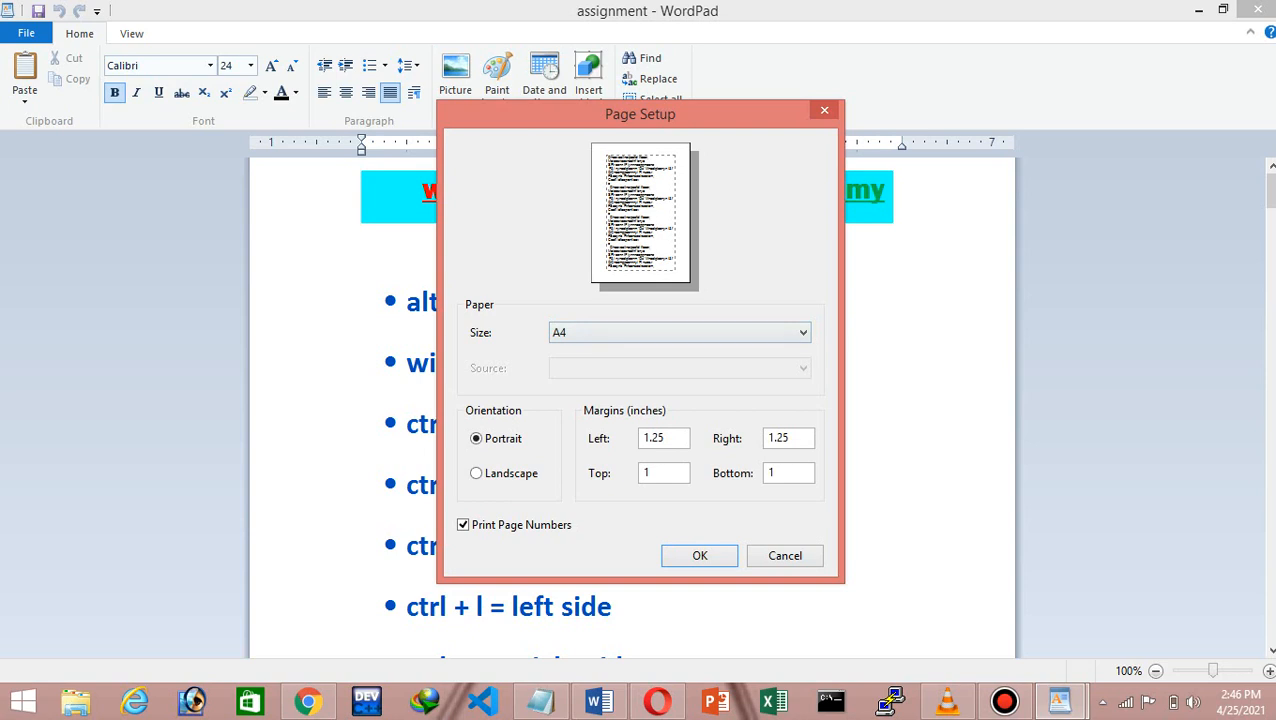
Try other paper sizes such as A3, and set the paper size back to A4
{"action": "left_click", "coordinate": [680, 333]}
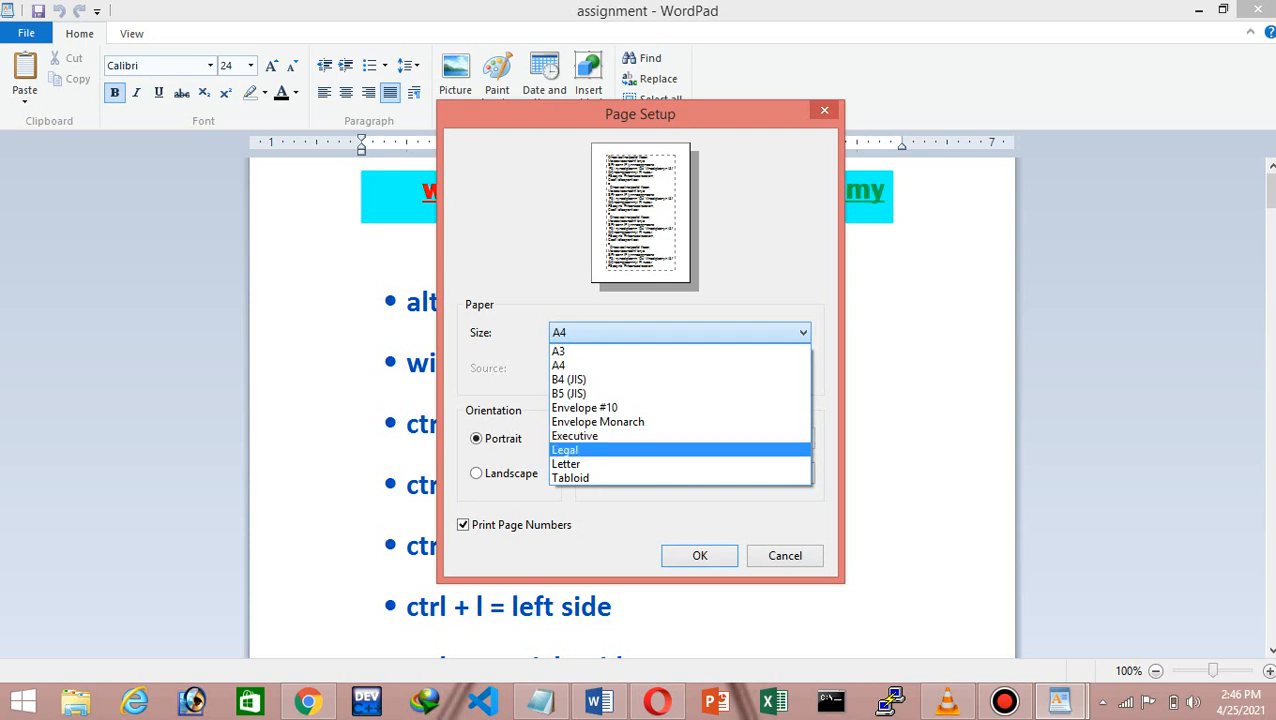
{"action": "left_click", "coordinate": [656, 464]}
{"action": "left_click", "coordinate": [680, 333]}
{"action": "left_click", "coordinate": [640, 351]}
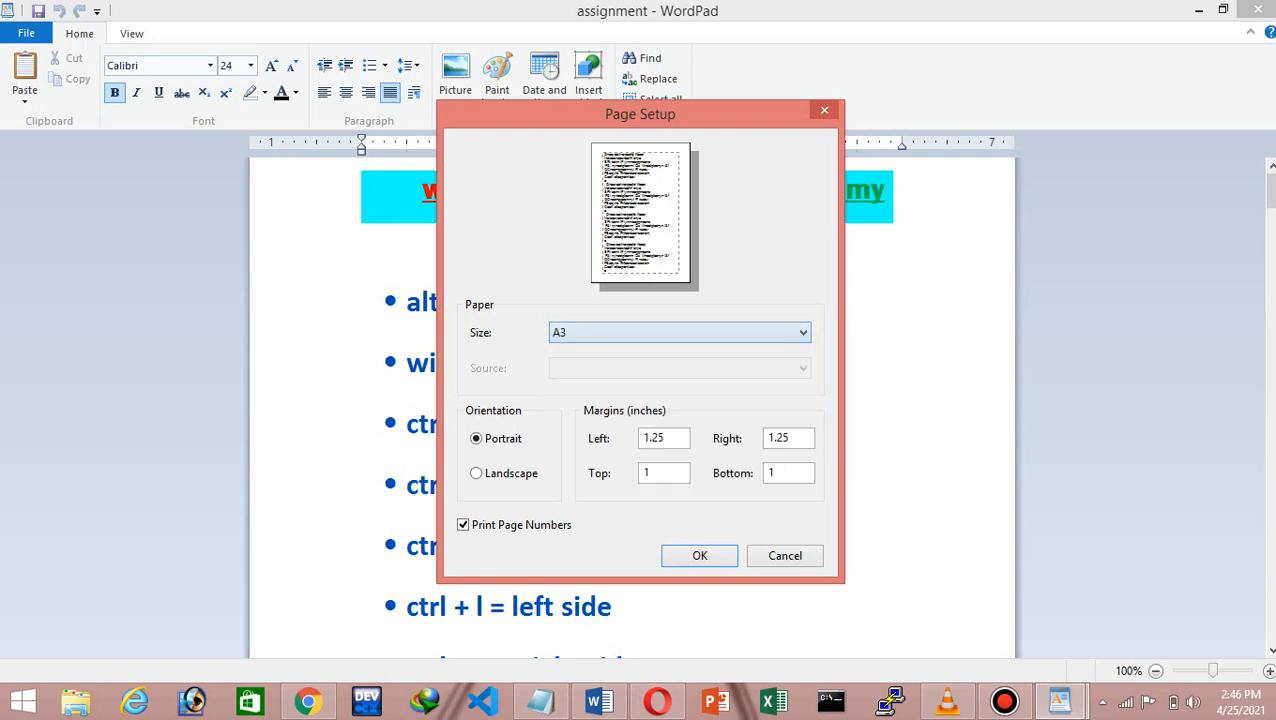
{"action": "left_click", "coordinate": [680, 333]}
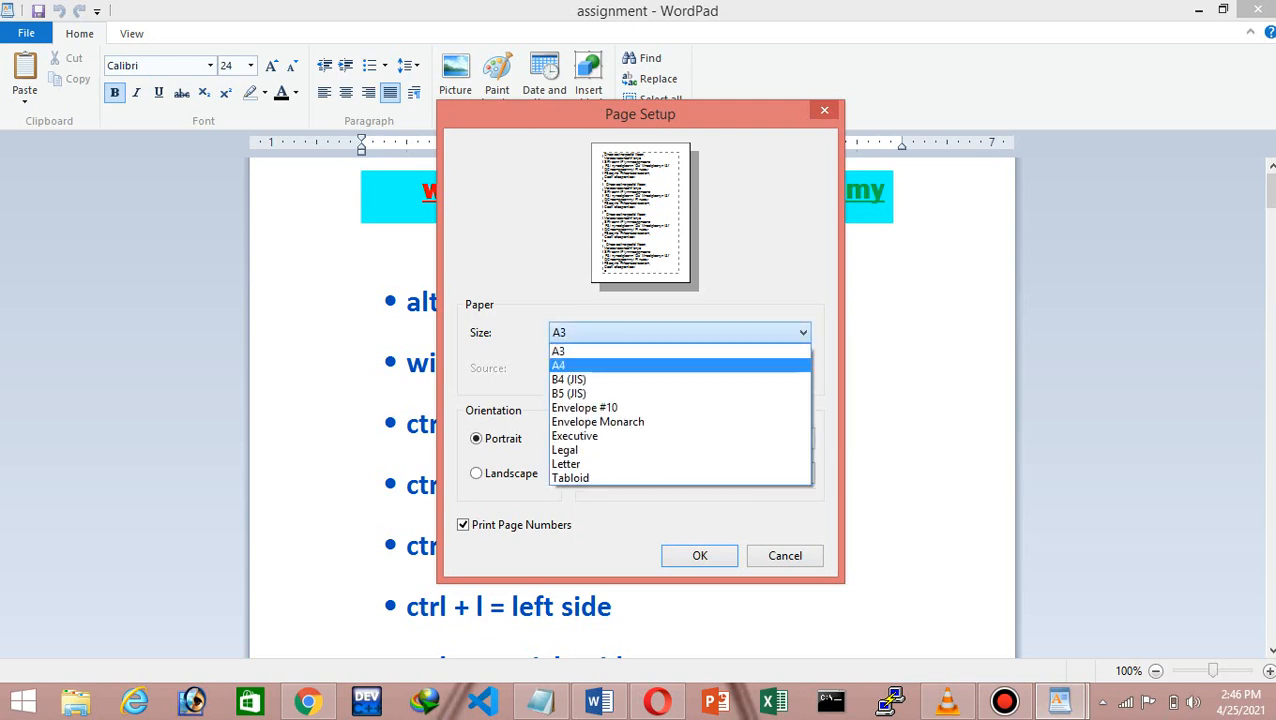
{"action": "left_click", "coordinate": [580, 365]}
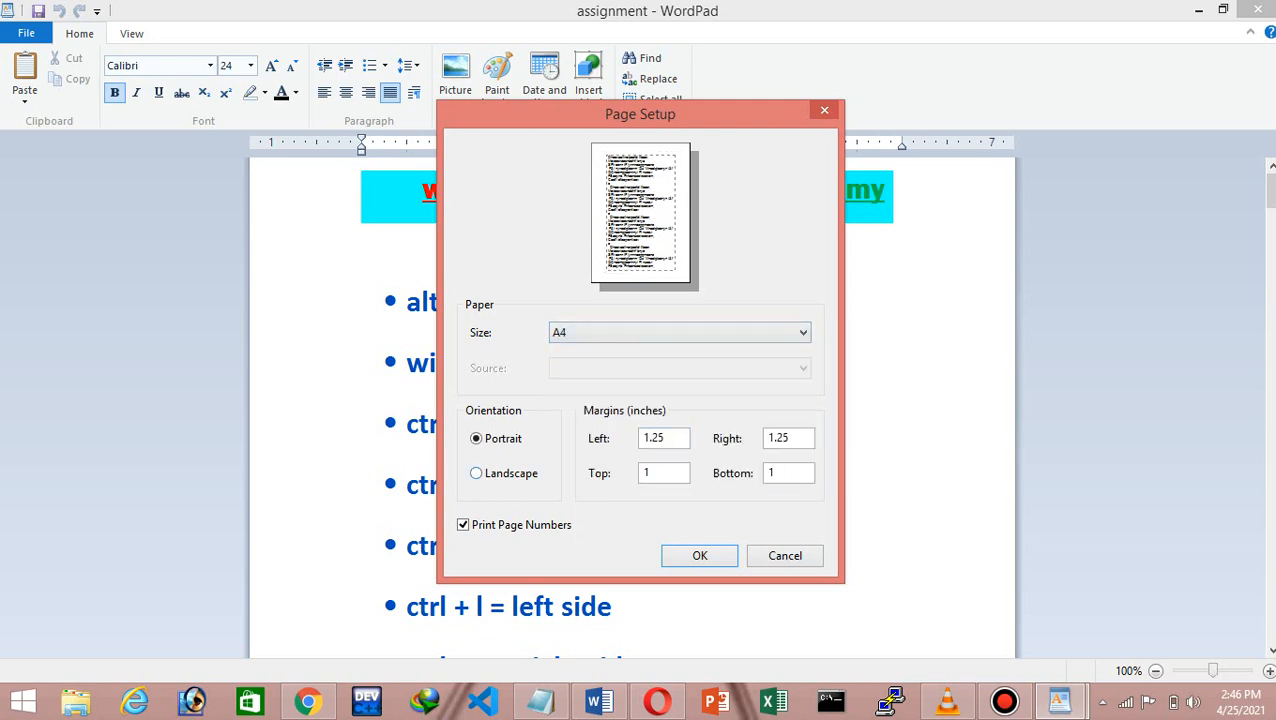
Switch the page to landscape orientation and set the left margin to 2 inches and the right margin to 0.5 inches
{"action": "left_click", "coordinate": [477, 473]}
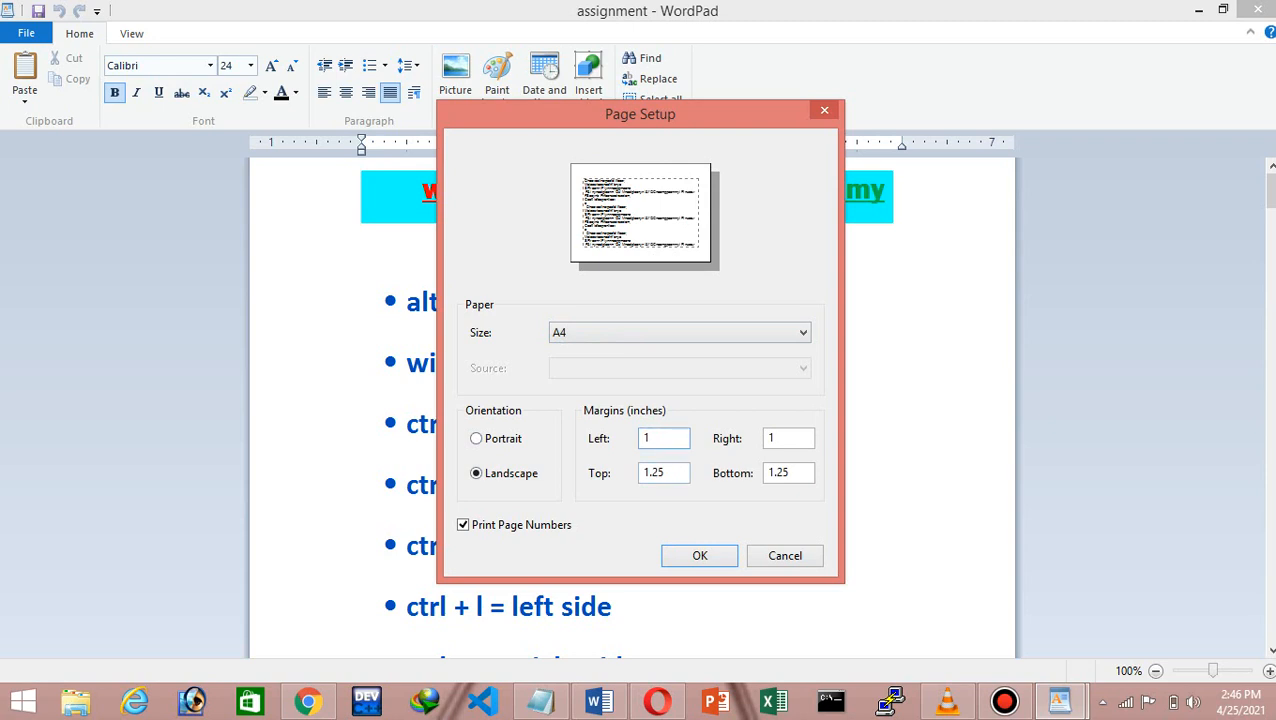
{"action": "key", "text": "BackSpace"}
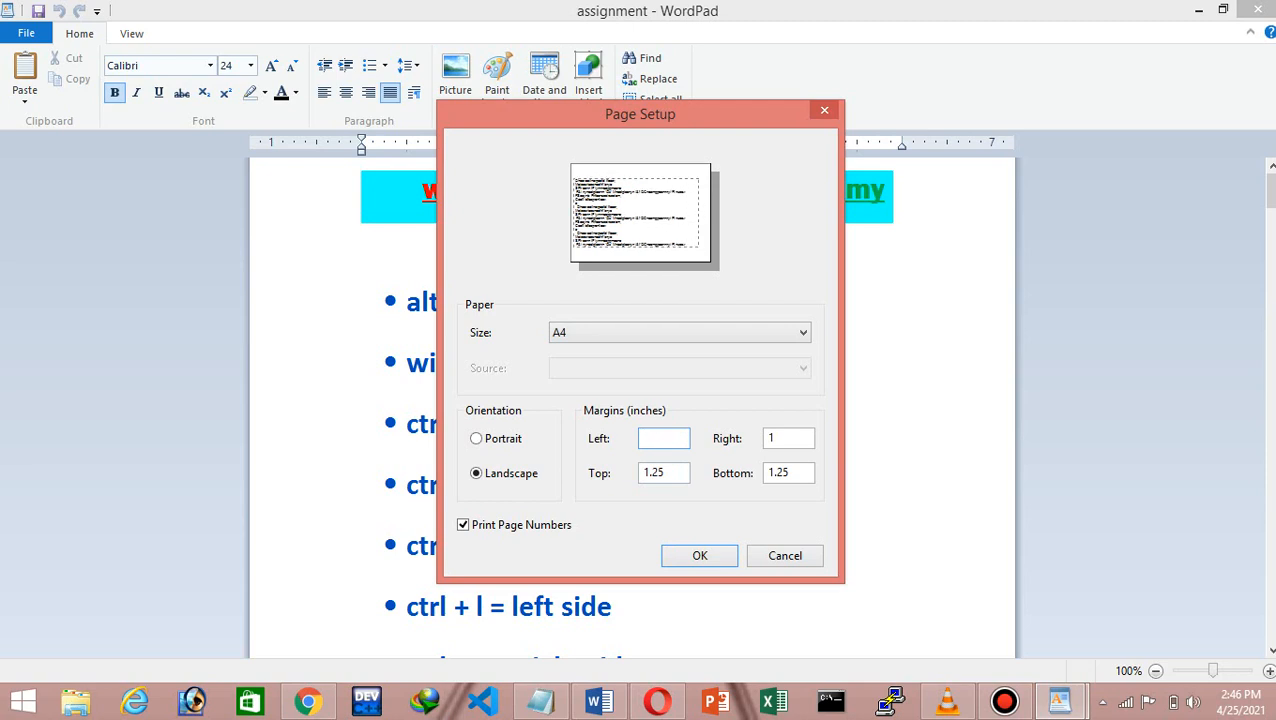
{"action": "type", "text": "3"}
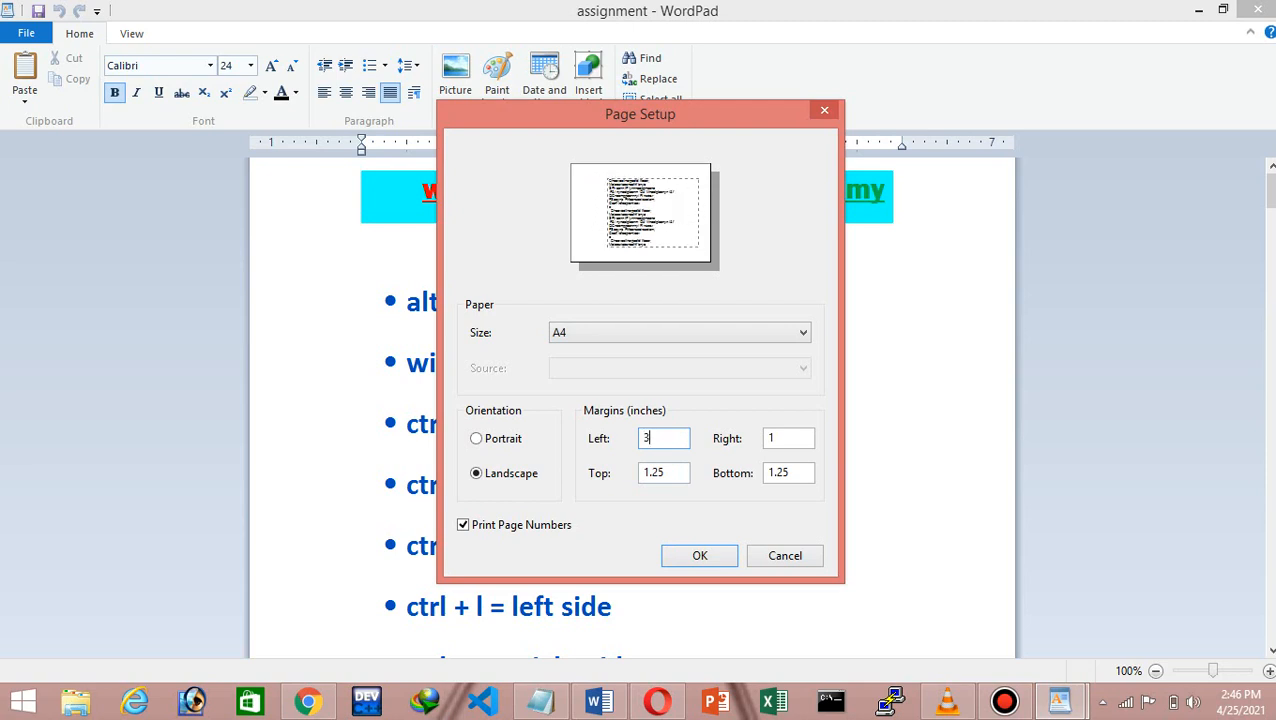
{"action": "key", "text": "BackSpace"}
{"action": "type", "text": "2"}
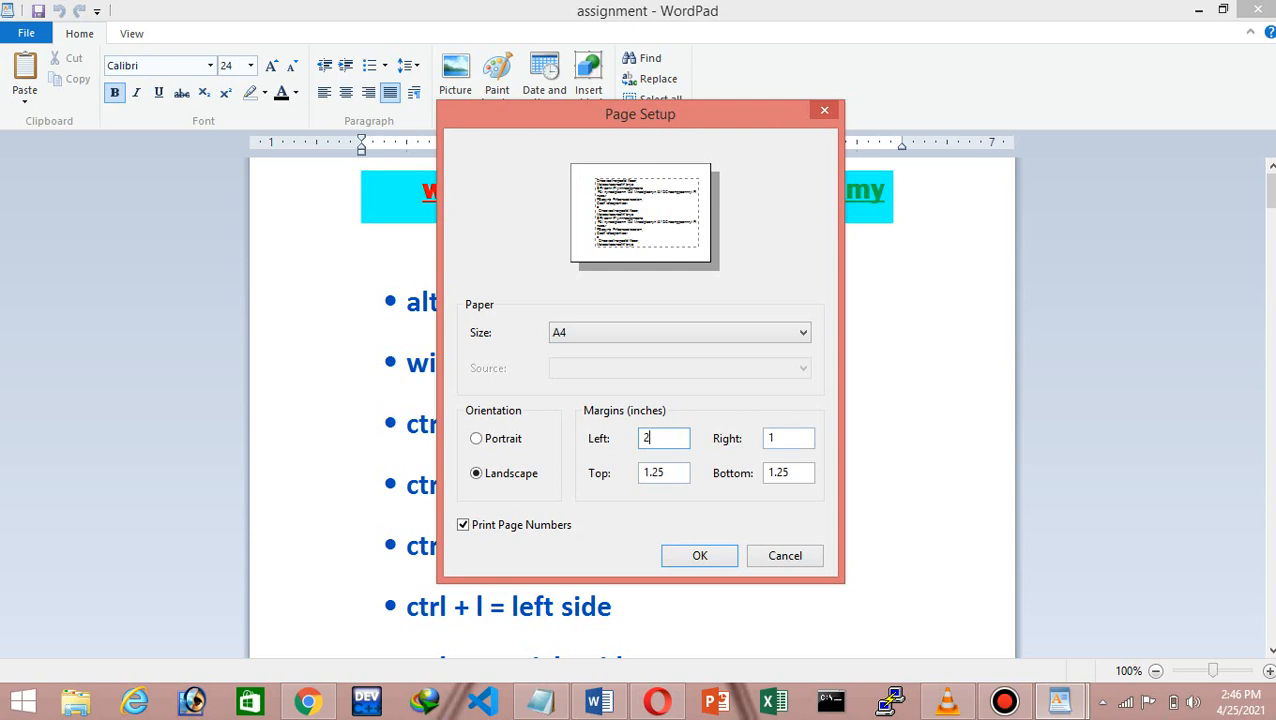
{"action": "left_click", "coordinate": [788, 438]}
{"action": "key", "text": "BackSpace"}
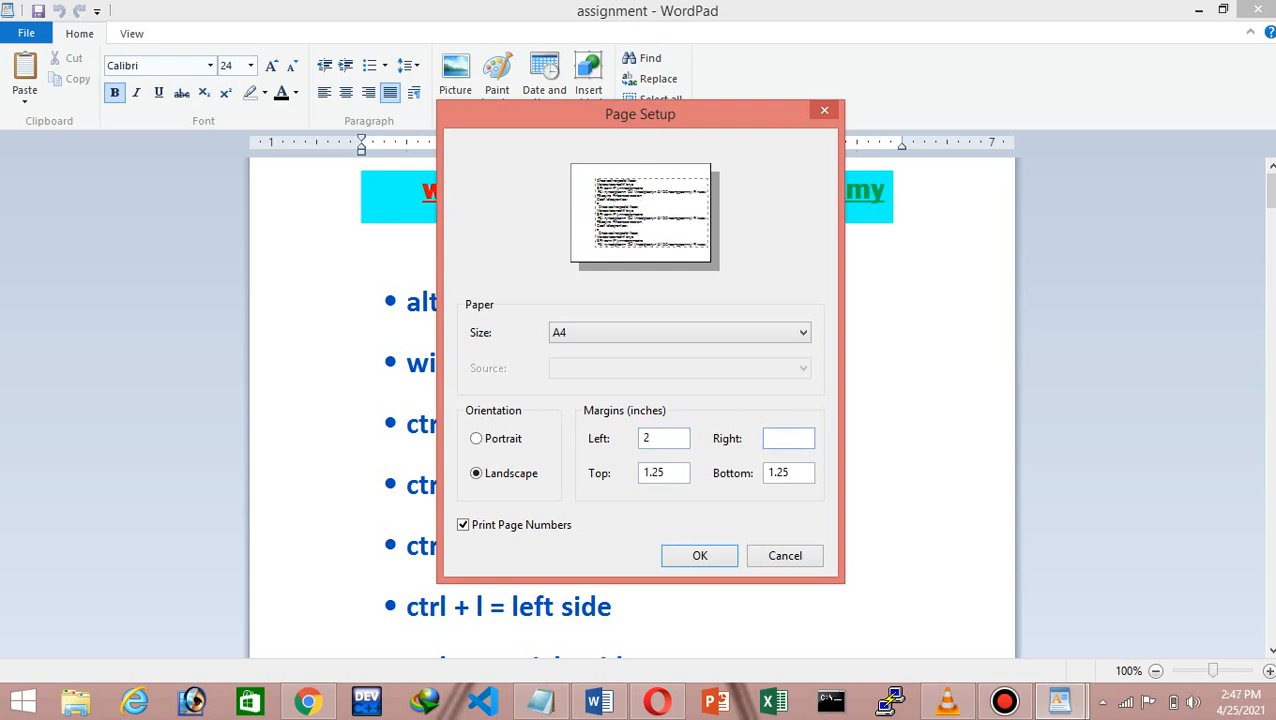
{"action": "type", "text": "0.5"}
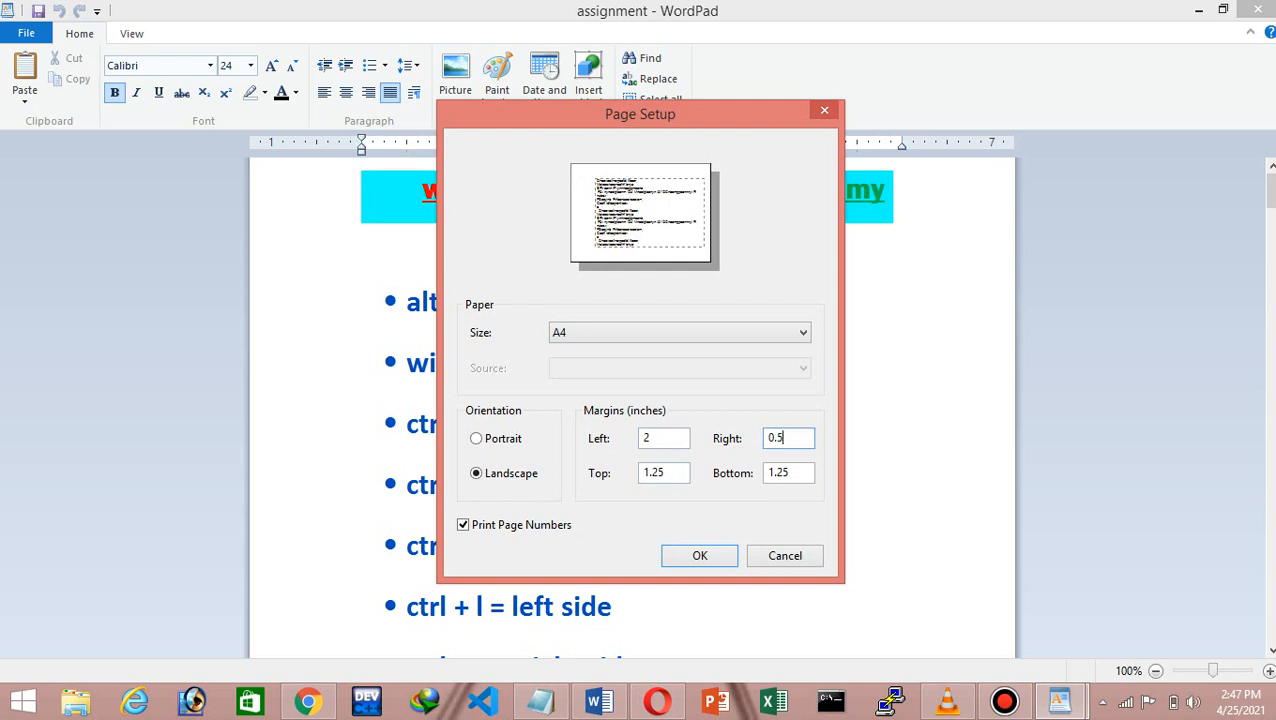
Try a top margin of 5 inches and clear the top margin value again
{"action": "left_click", "coordinate": [665, 473]}
{"action": "key", "text": "BackSpace"}
{"action": "key", "text": "BackSpace"}
{"action": "key", "text": "BackSpace"}
{"action": "key", "text": "BackSpace"}
{"action": "type", "text": "5"}
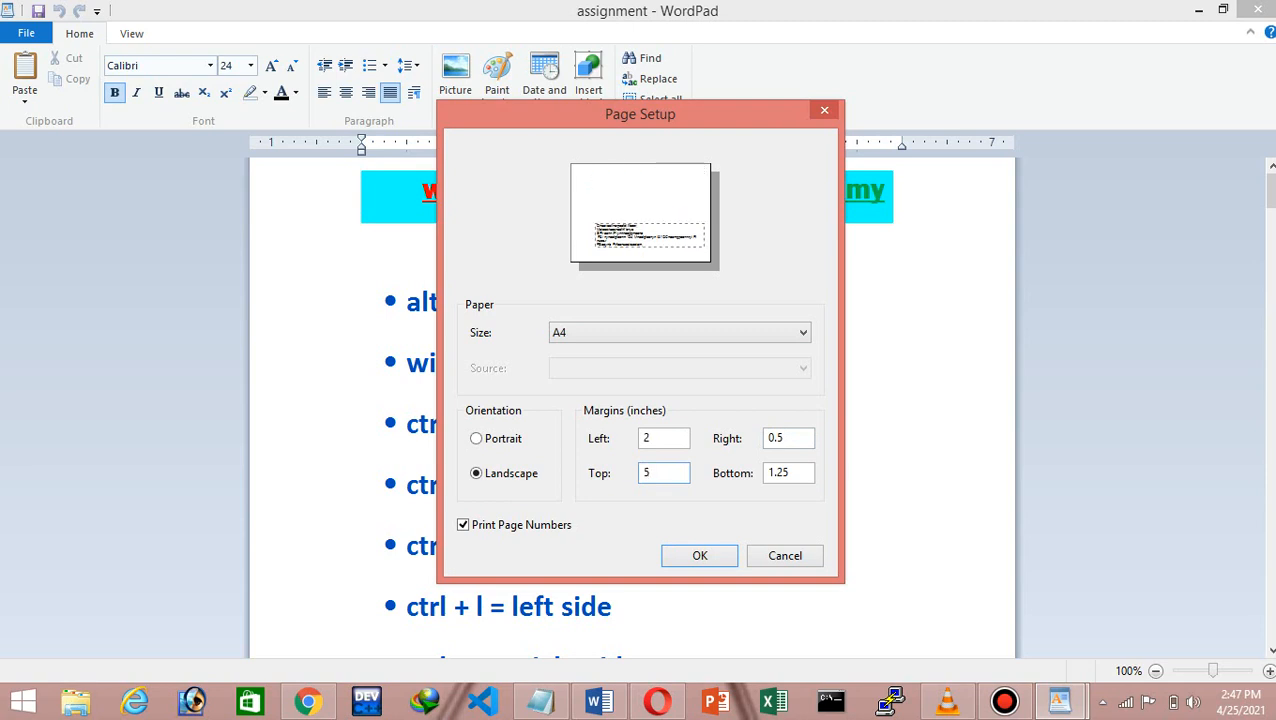
{"action": "key", "text": "BackSpace"}
Set the bottom margin to 1 inch, leave page number printing enabled, and apply the page setup
{"action": "left_click", "coordinate": [797, 473]}
{"action": "key", "text": "BackSpace"}
{"action": "key", "text": "BackSpace"}
{"action": "key", "text": "BackSpace"}
{"action": "key", "text": "BackSpace"}
{"action": "type", "text": "8"}
{"action": "key", "text": "BackSpace"}
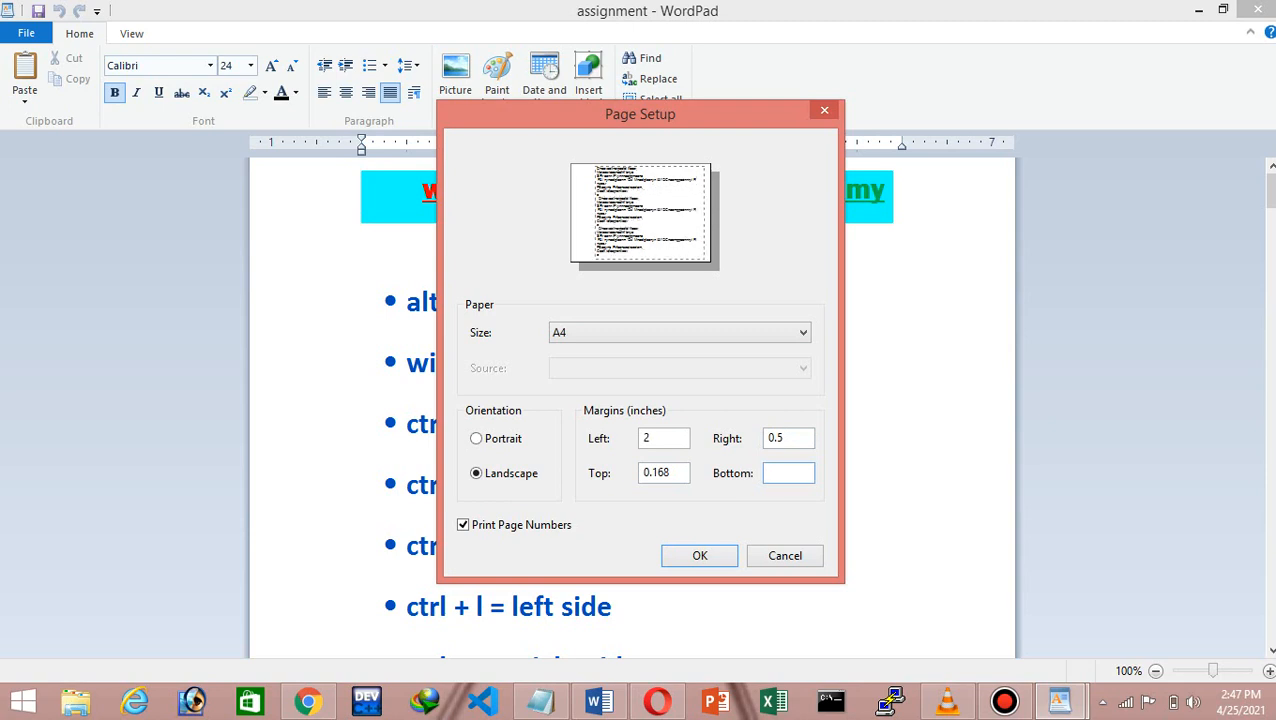
{"action": "type", "text": "1"}
{"action": "left_click", "coordinate": [463, 525]}
{"action": "left_click", "coordinate": [463, 525]}
{"action": "left_click", "coordinate": [699, 555]}
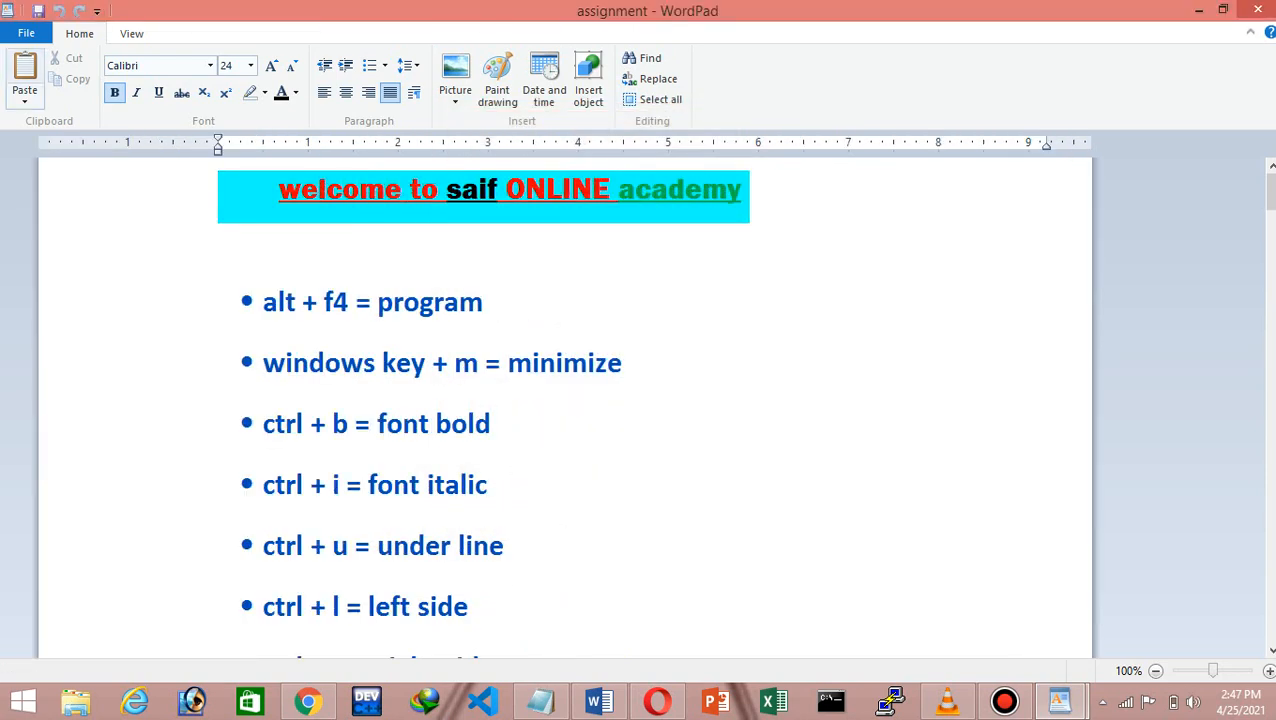
Review the page setup values again and look through the document's pages in the landscape layout
{"action": "left_click", "coordinate": [26, 33]}
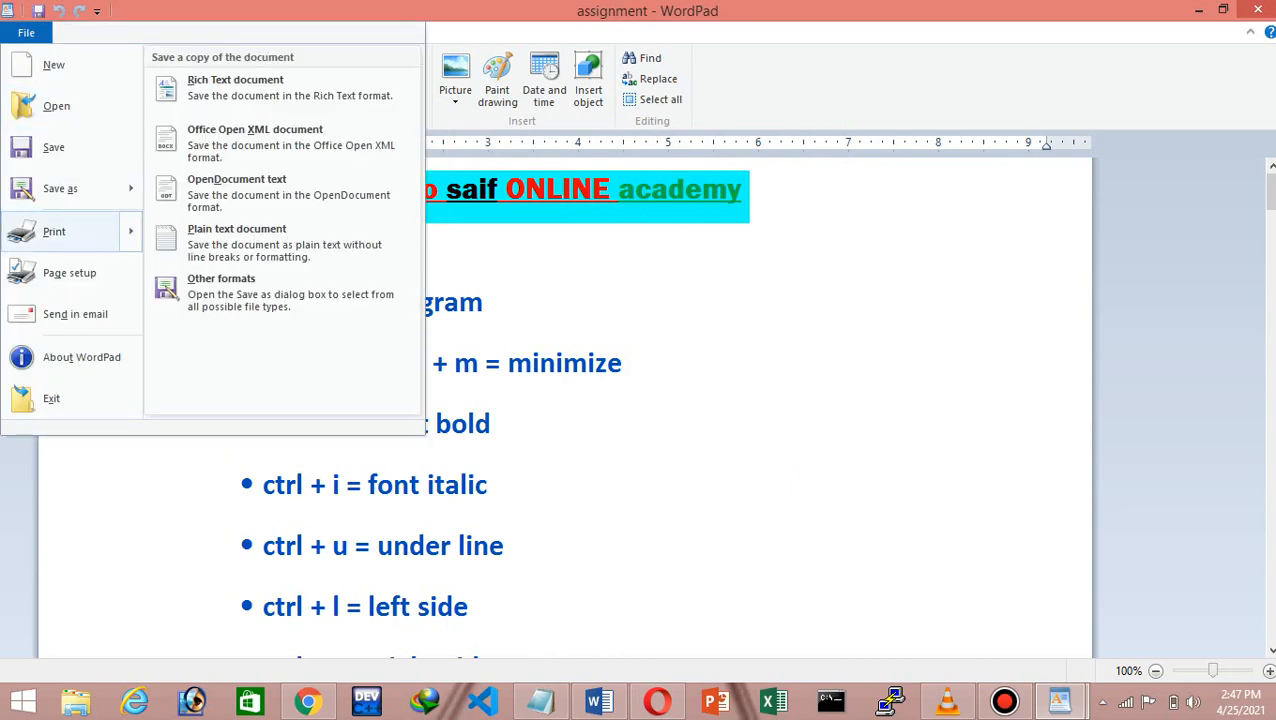
{"action": "left_click", "coordinate": [69, 272]}
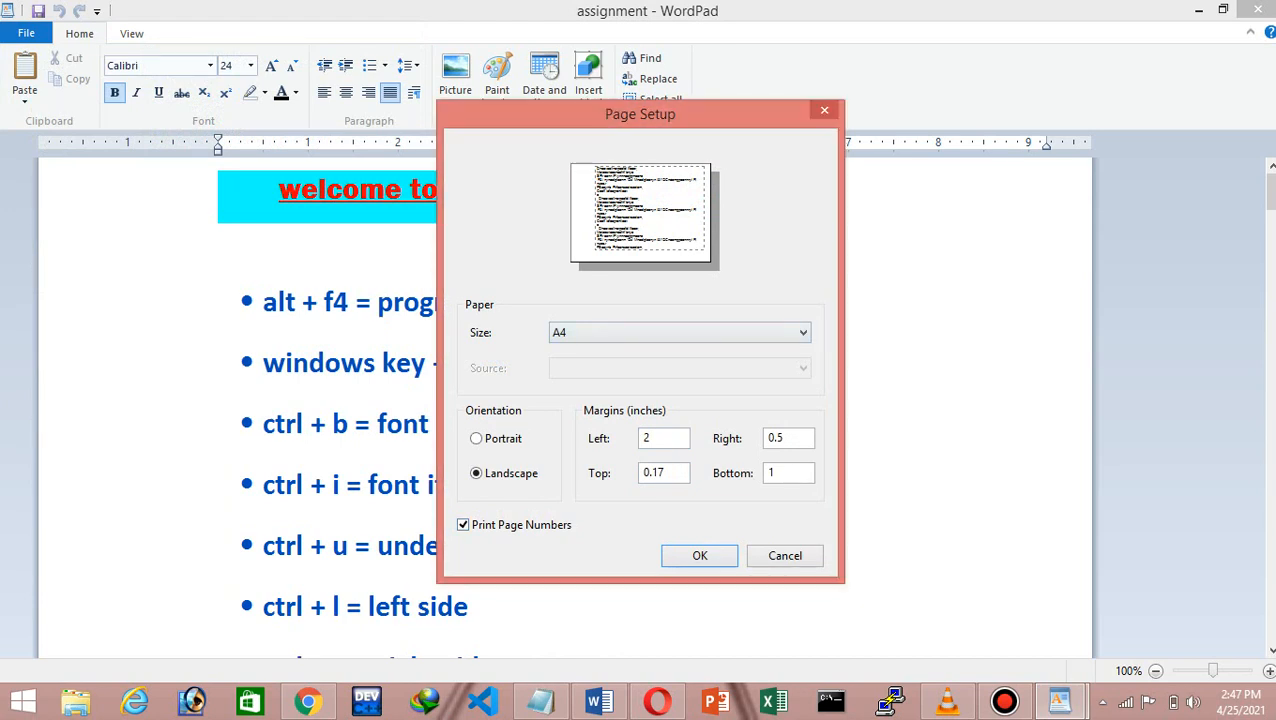
{"action": "key", "text": "Return"}
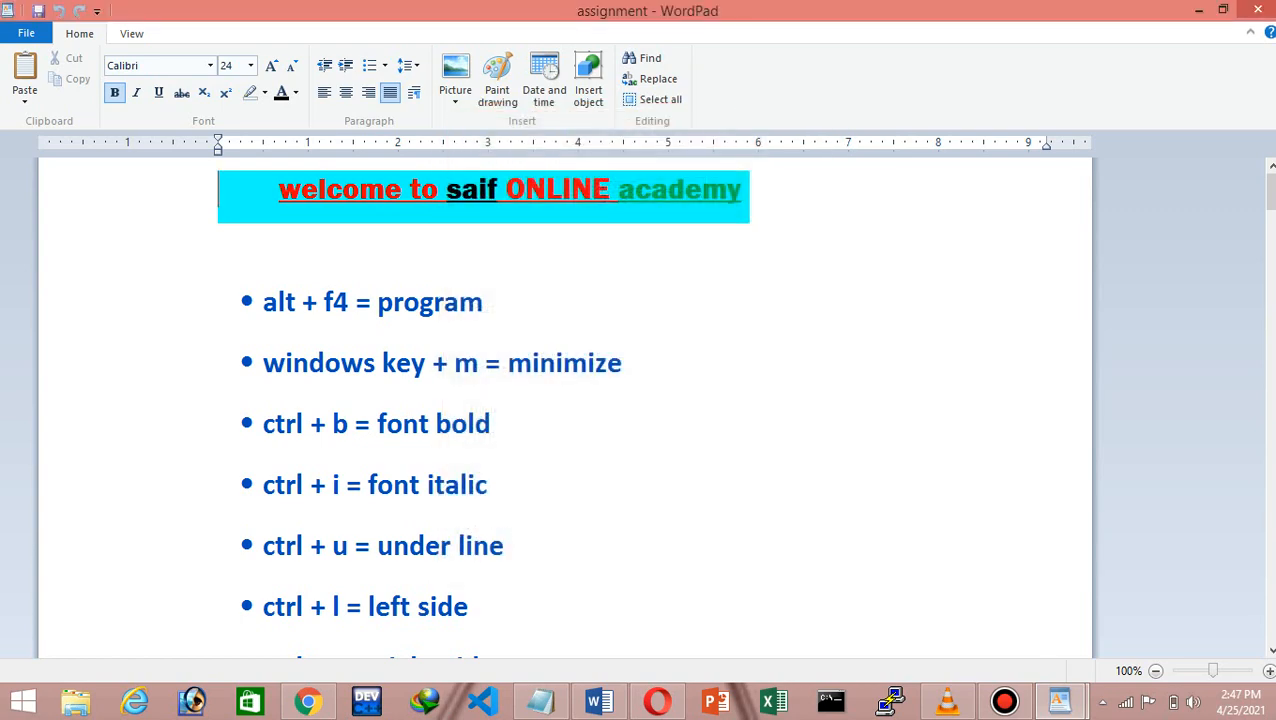
{"action": "scroll", "coordinate": [565, 400], "scroll_direction": "down", "scroll_amount": 15}
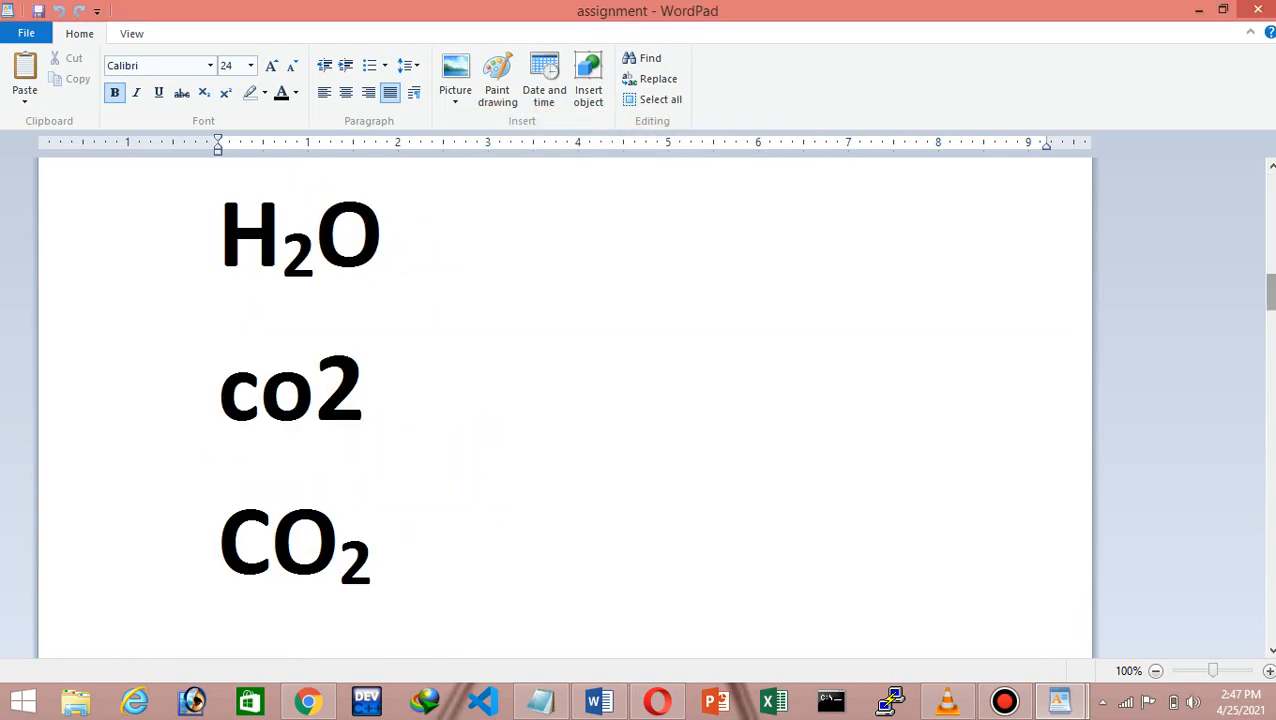
{"action": "scroll", "coordinate": [565, 400], "scroll_direction": "up", "scroll_amount": 12}
{"action": "scroll", "coordinate": [565, 400], "scroll_direction": "up", "scroll_amount": 4}
{"action": "scroll", "coordinate": [565, 400], "scroll_direction": "down", "scroll_amount": 20}
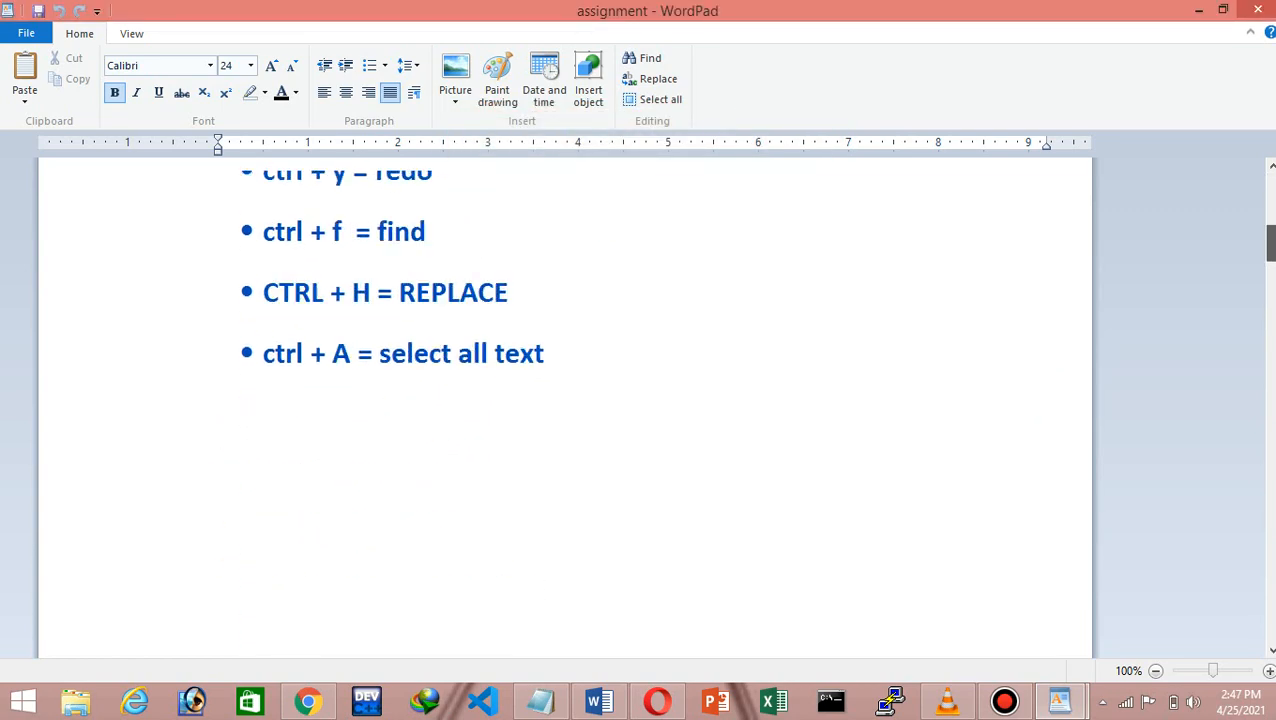
{"action": "scroll", "coordinate": [565, 400], "scroll_direction": "down", "scroll_amount": 20}
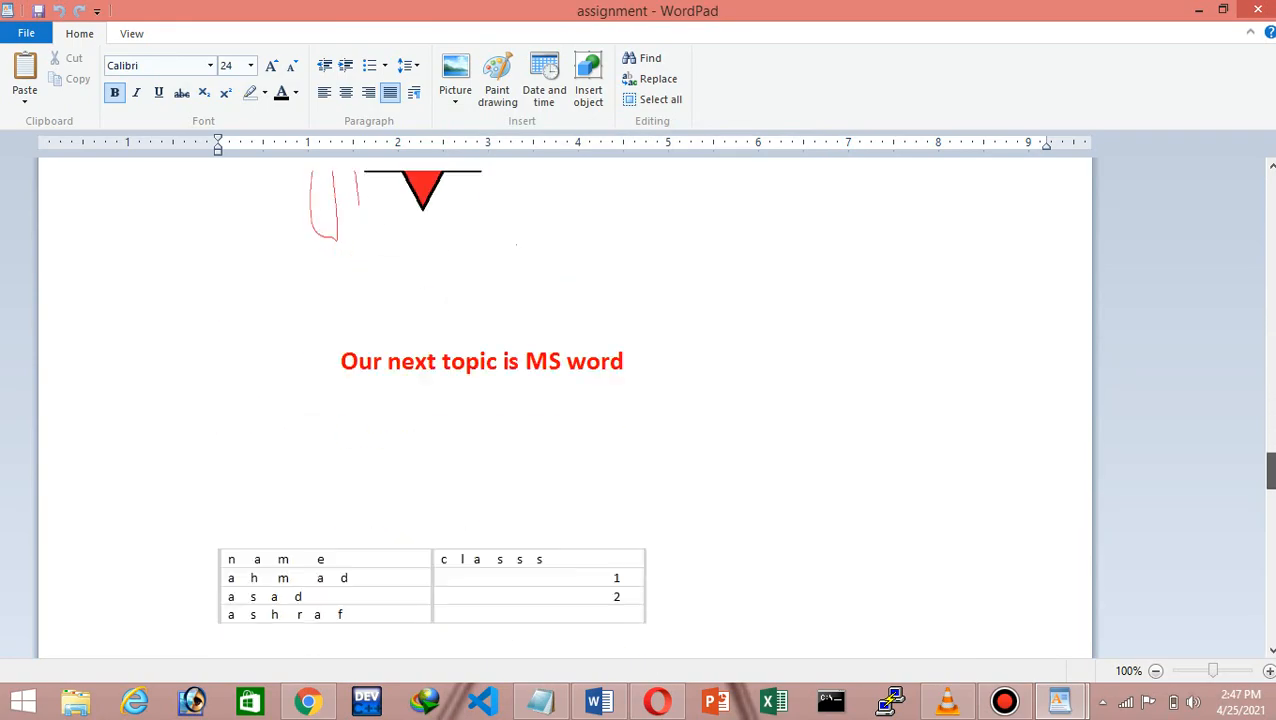
{"action": "scroll", "coordinate": [565, 400], "scroll_direction": "down", "scroll_amount": 6}
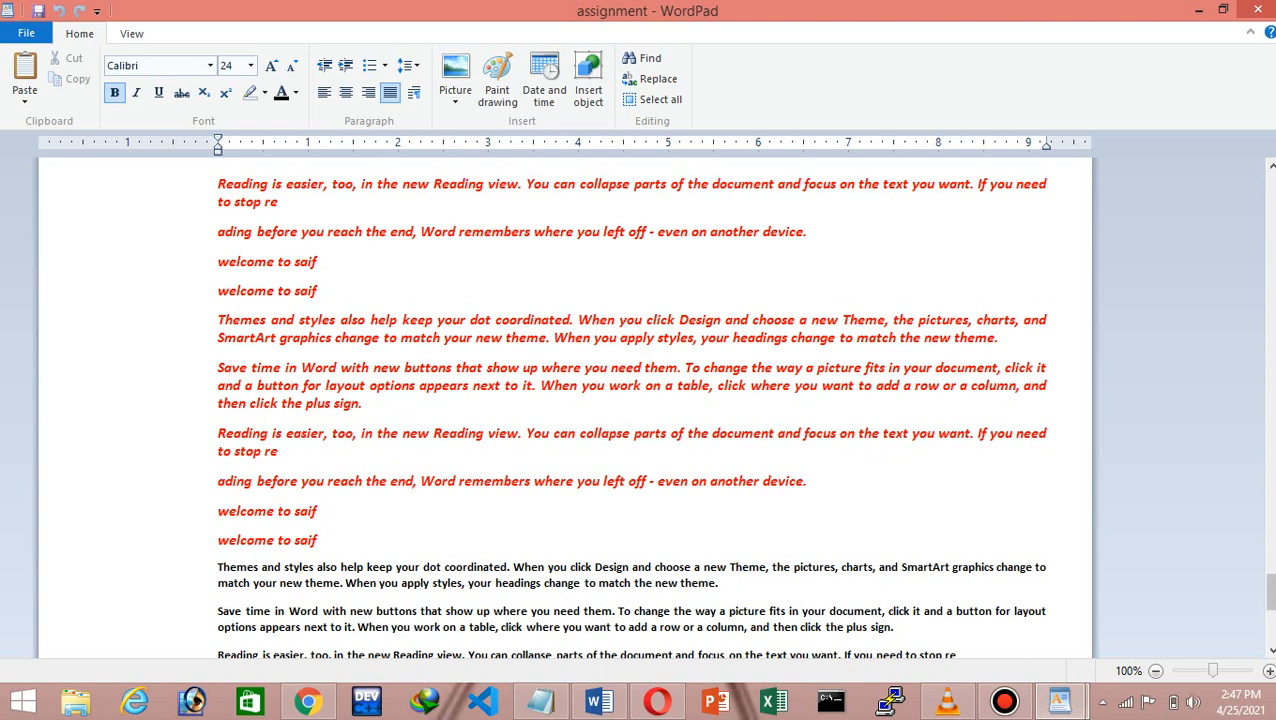
{"action": "scroll", "coordinate": [1268, 590], "scroll_direction": "down", "scroll_amount": 5}
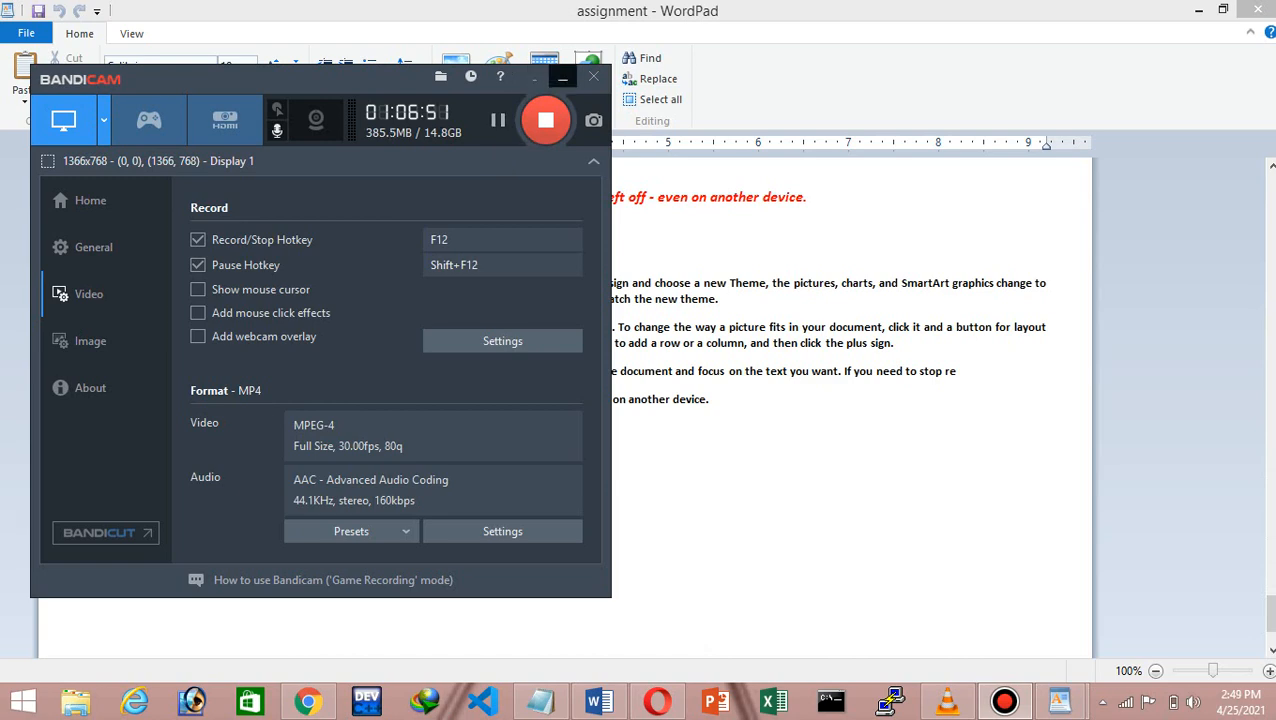
{"action": "left_click", "coordinate": [496, 40]}
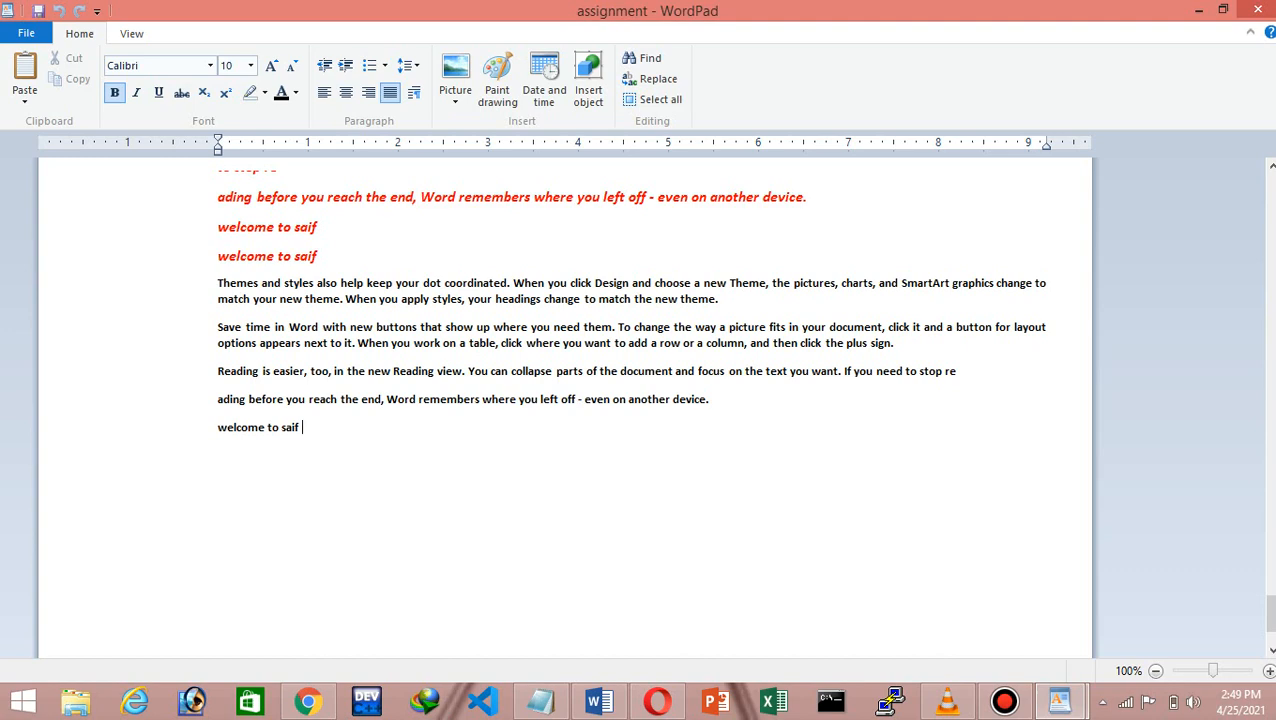
Open the page setup and re-enter 0.5 inches as the right margin
{"action": "left_click", "coordinate": [26, 33]}
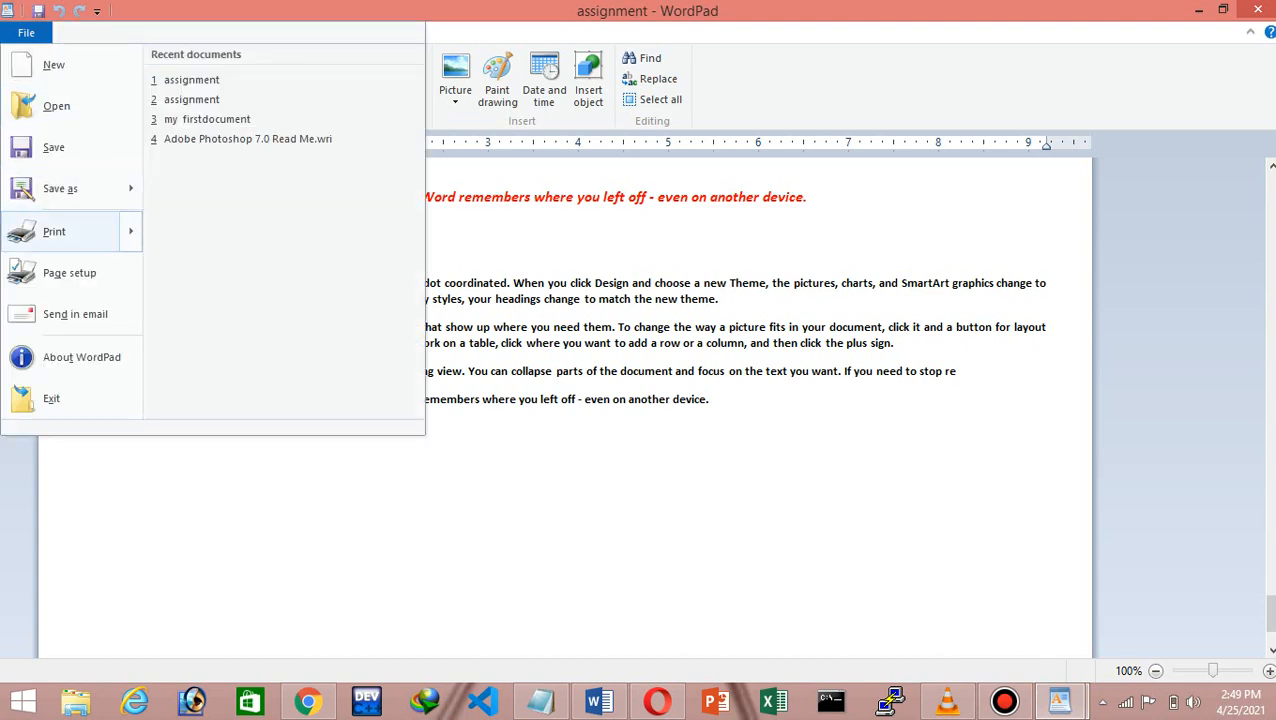
{"action": "left_click", "coordinate": [69, 272]}
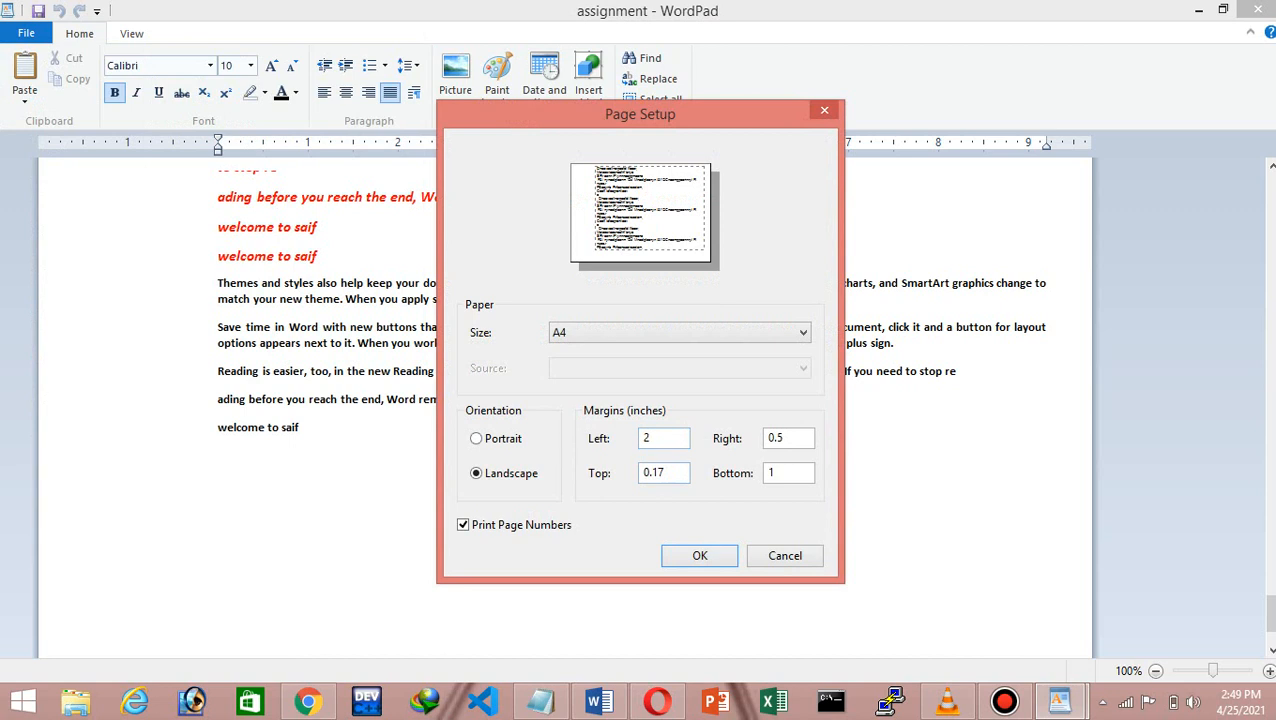
{"action": "key", "text": "BackSpace"}
{"action": "key", "text": "BackSpace"}
{"action": "key", "text": "BackSpace"}
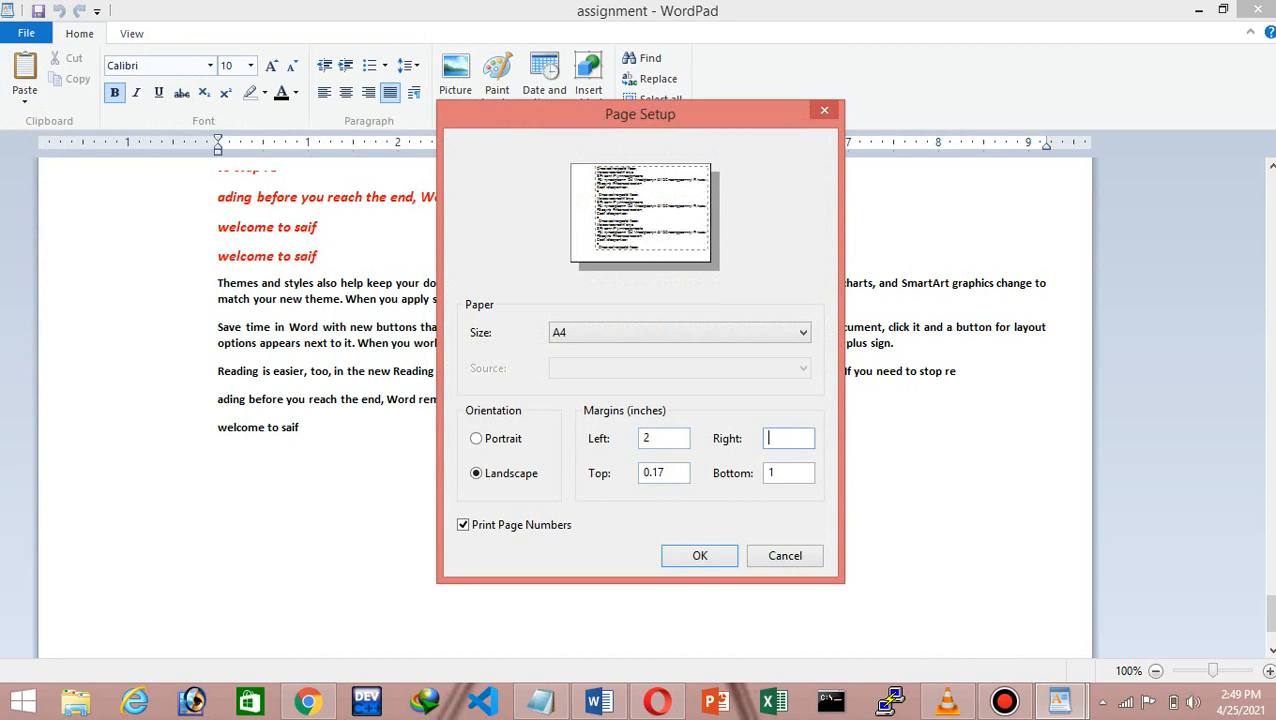
{"action": "type", "text": "0"}
{"action": "key", "text": "BackSpace"}
{"action": "type", "text": "05"}
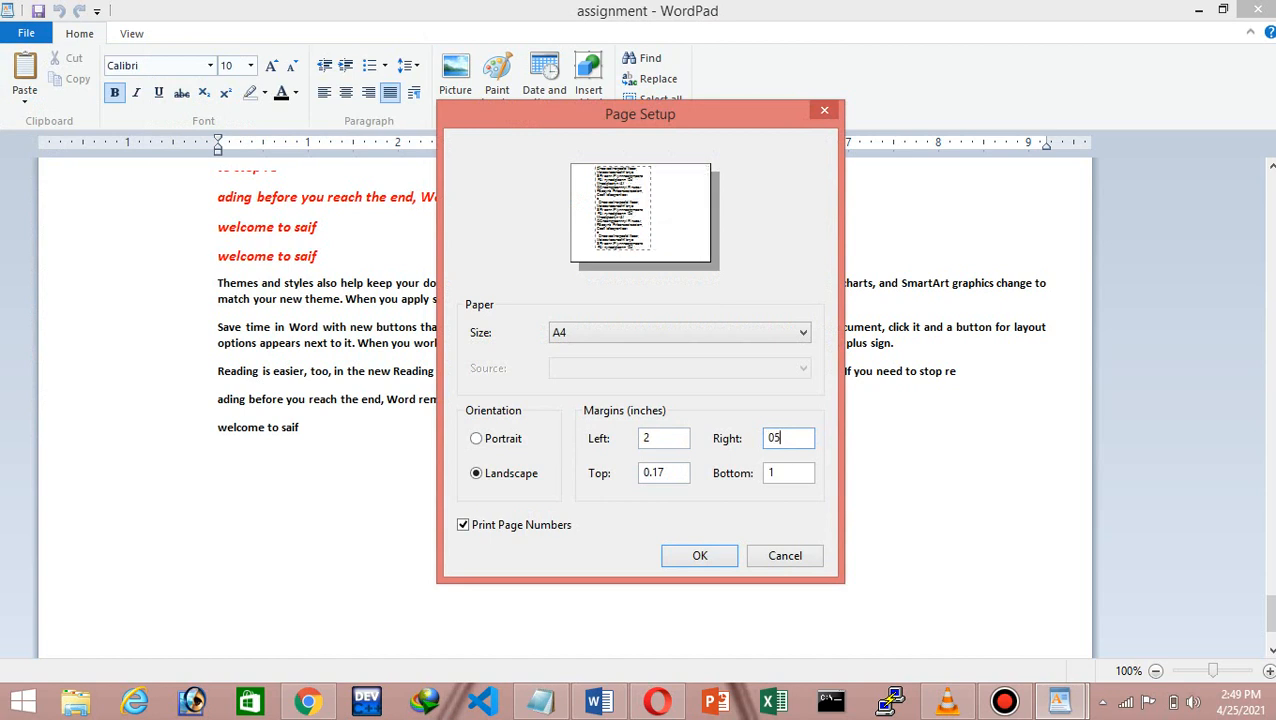
{"action": "key", "text": "BackSpace"}
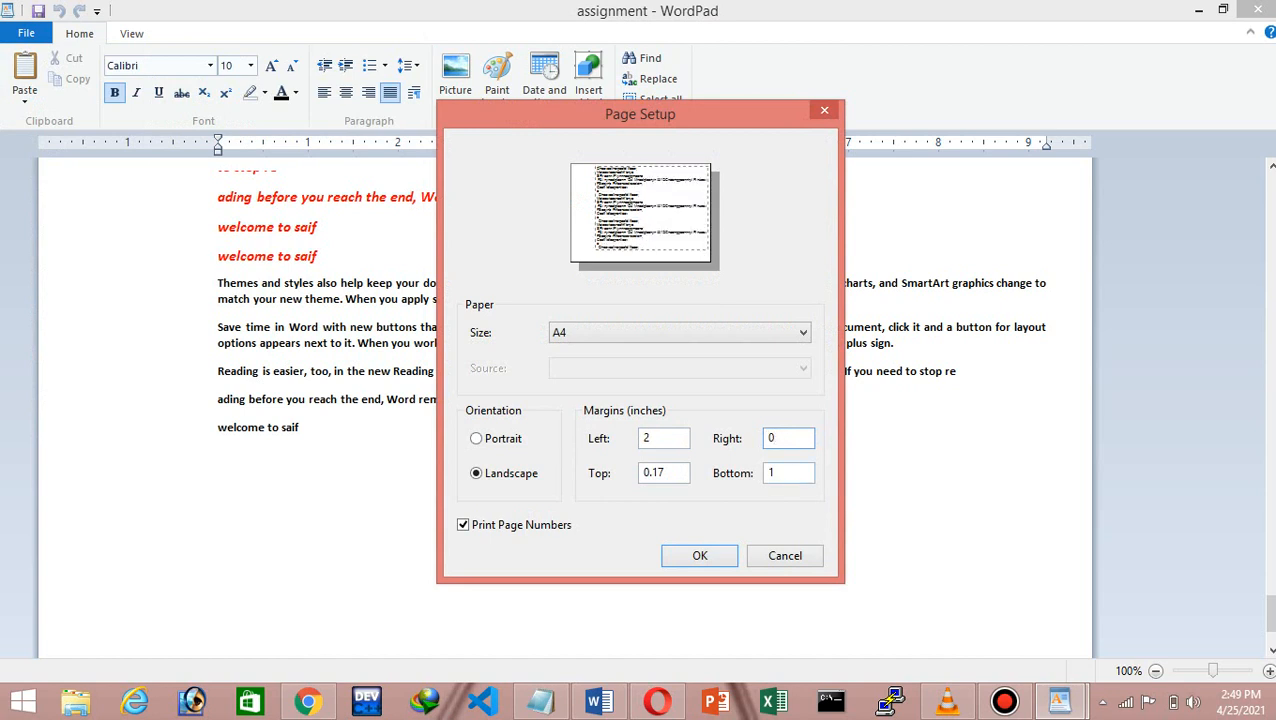
{"action": "type", "text": ".5"}
Set the left margin to 0.5 inches and apply the page setup
{"action": "key", "text": "shift+Tab"}
{"action": "key", "text": "BackSpace"}
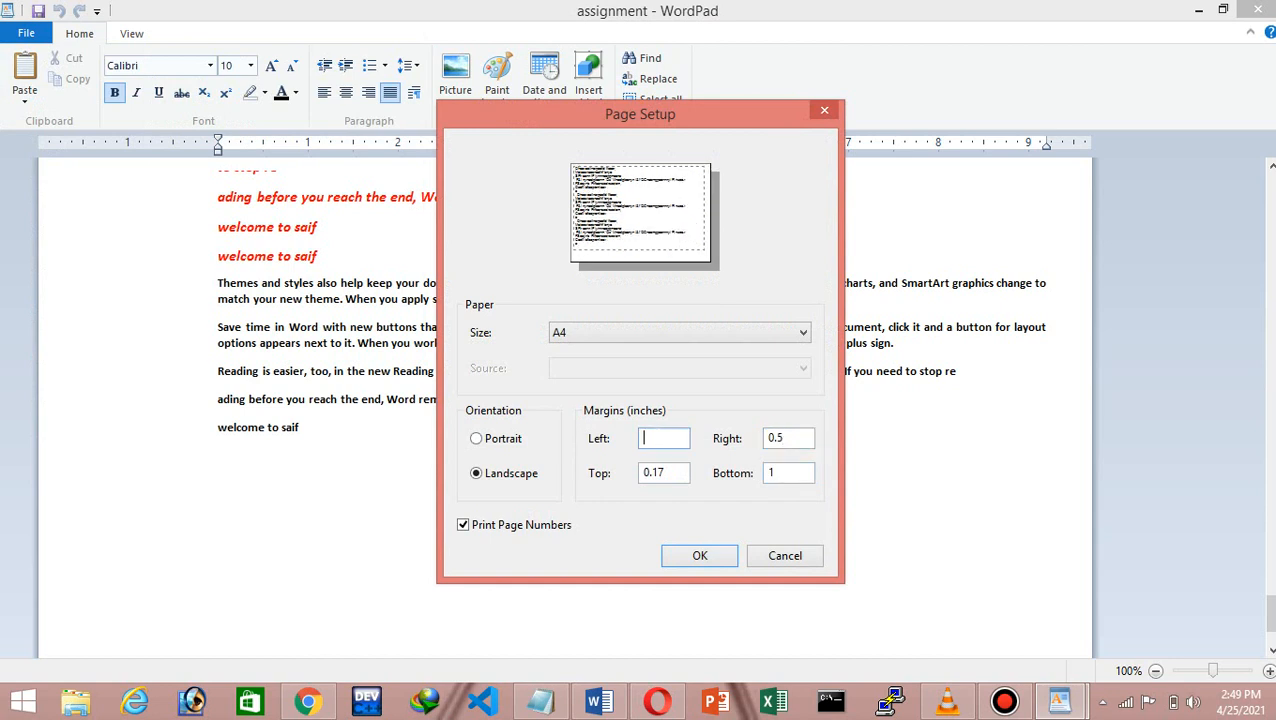
{"action": "type", "text": "."}
{"action": "key", "text": "BackSpace"}
{"action": "type", "text": "0.5"}
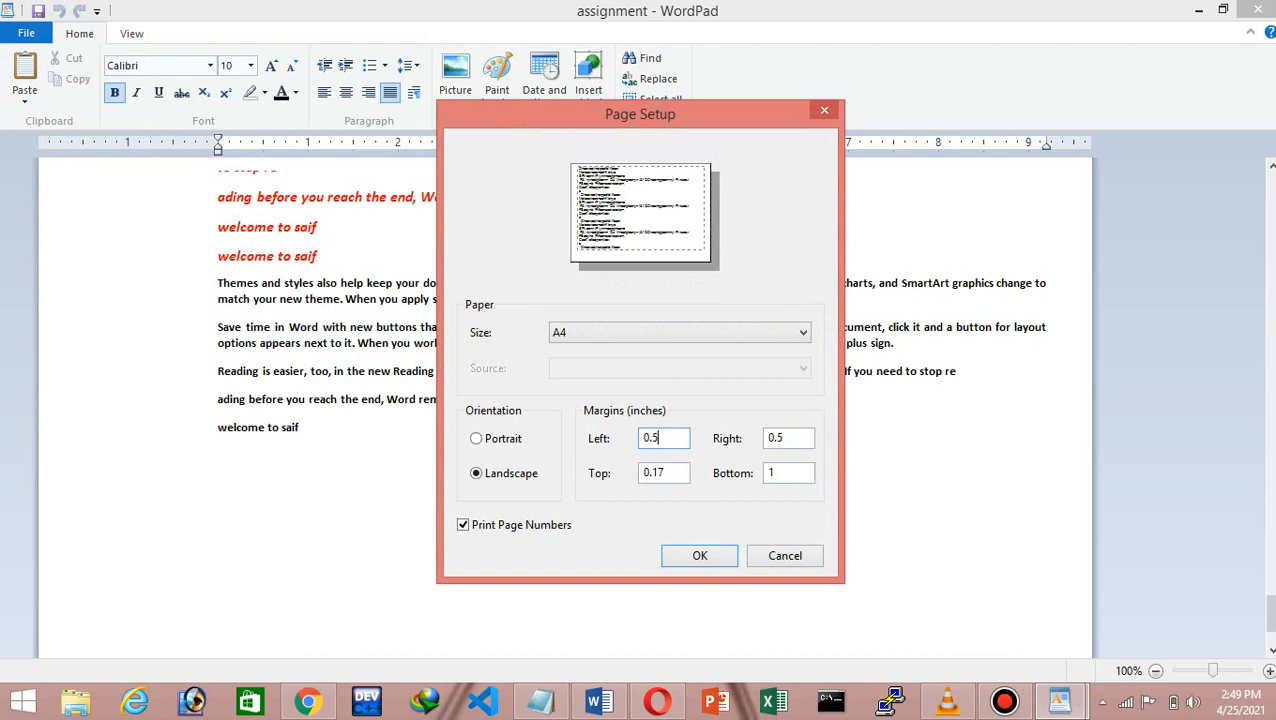
{"action": "key", "text": "Return"}
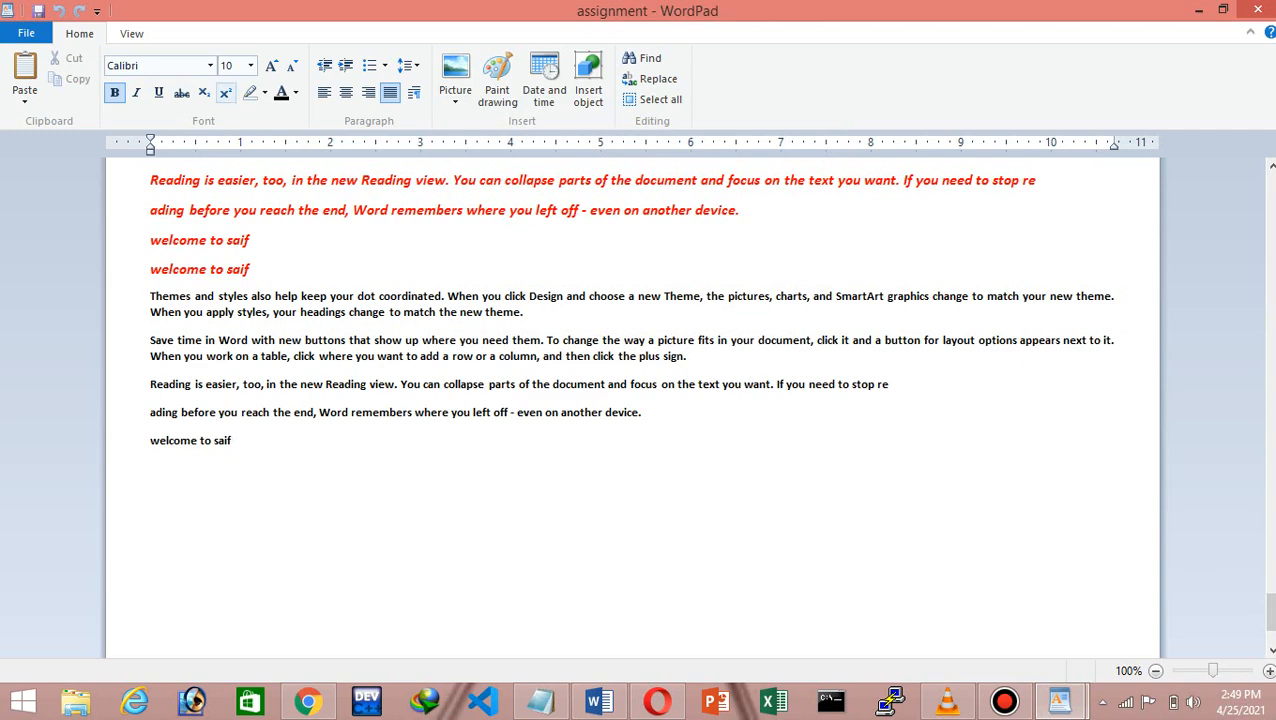
Zoom the document out to 60% and view the text on its last page with the new margins
{"action": "left_click", "coordinate": [131, 33]}
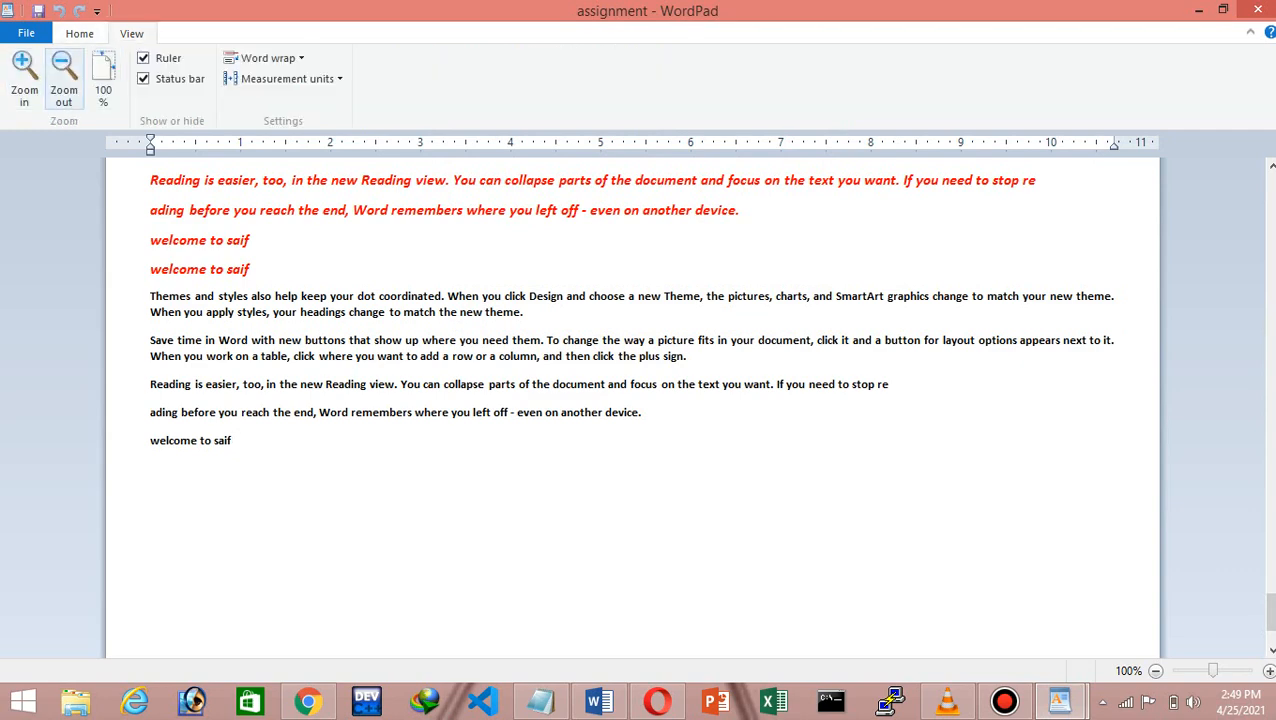
{"action": "left_click", "coordinate": [63, 75]}
{"action": "left_click", "coordinate": [63, 75]}
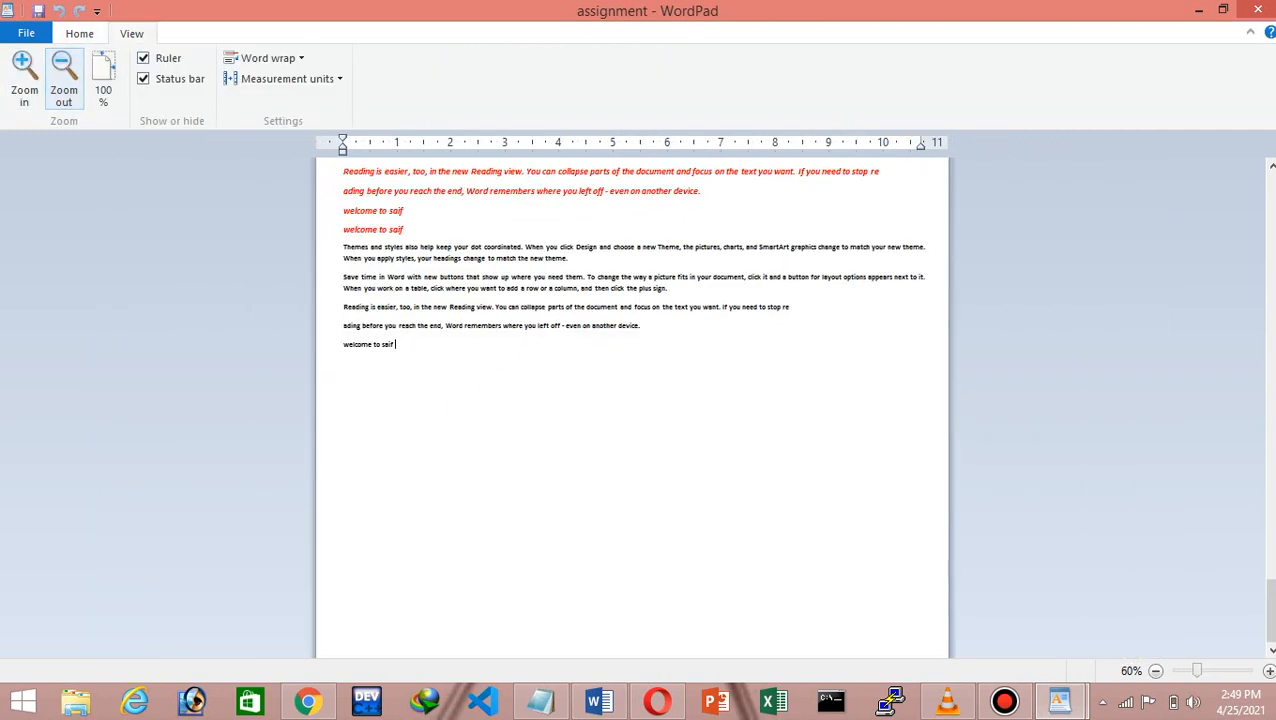
{"action": "left_click_drag", "start_coordinate": [1271, 611], "coordinate": [1271, 560]}
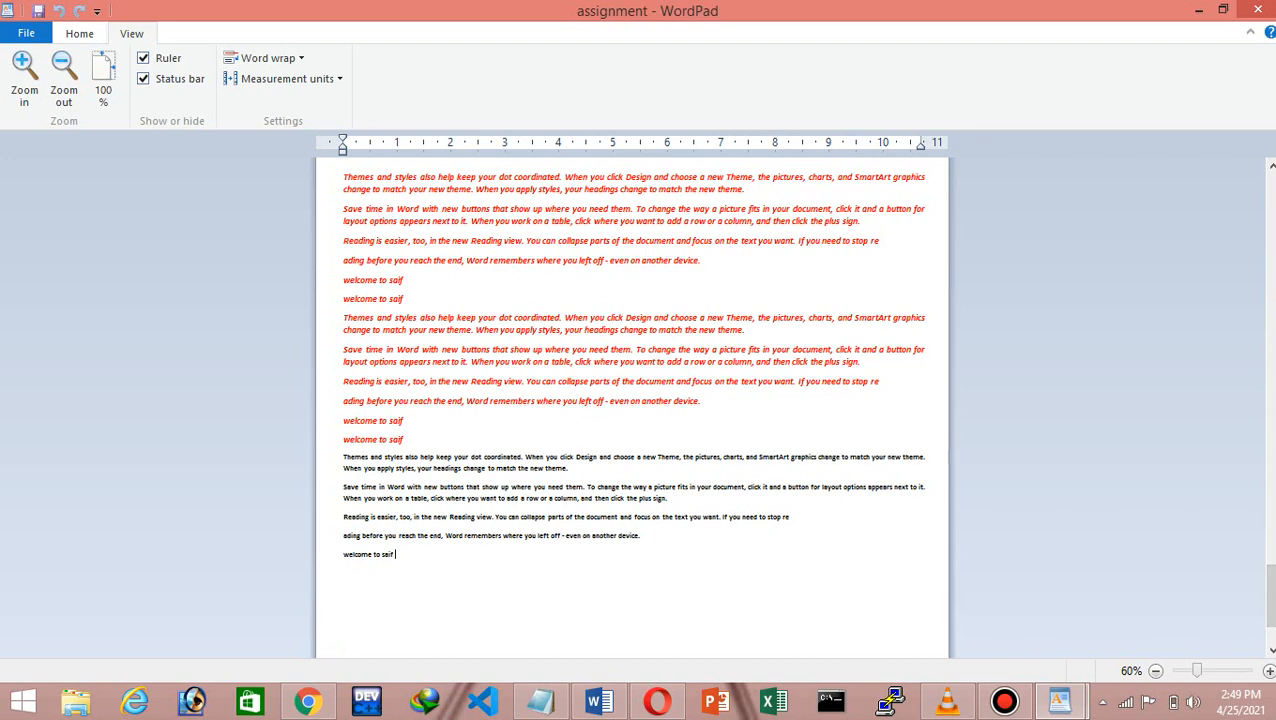
Try to send the assignment document in an email and dismiss the Outlook message
{"action": "left_click", "coordinate": [79, 33]}
{"action": "left_click", "coordinate": [26, 33]}
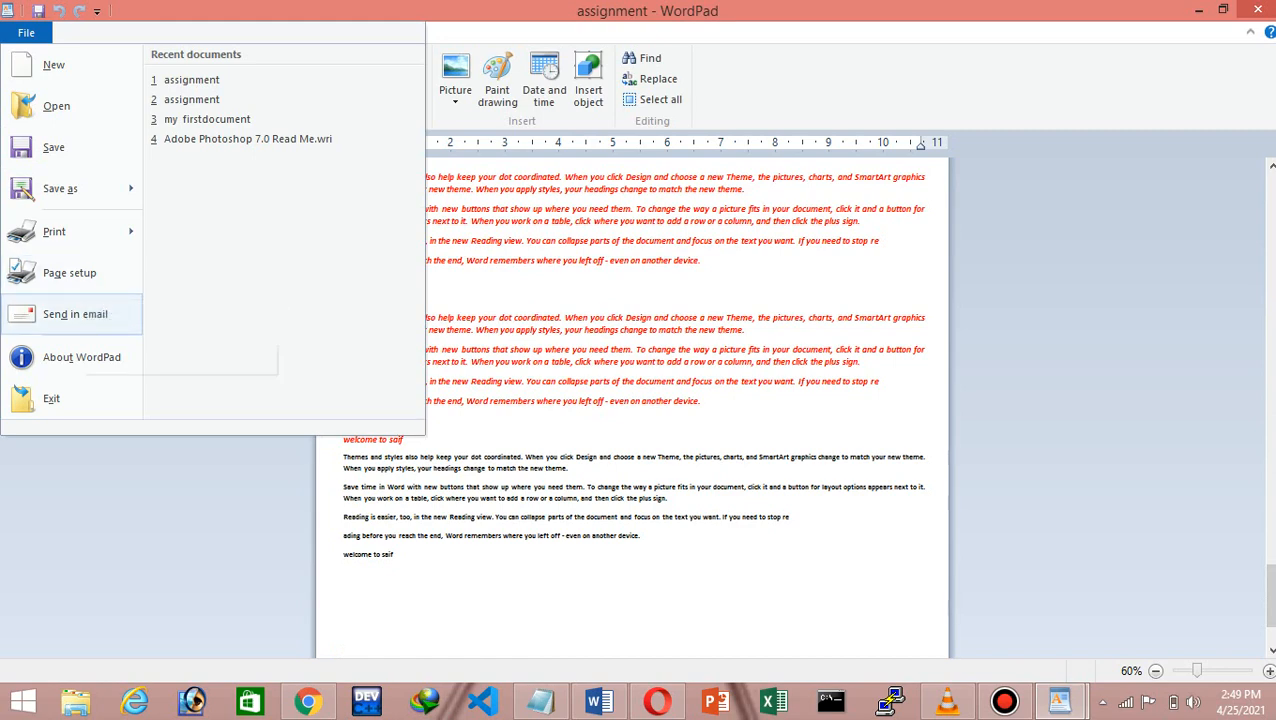
{"action": "left_click", "coordinate": [75, 314]}
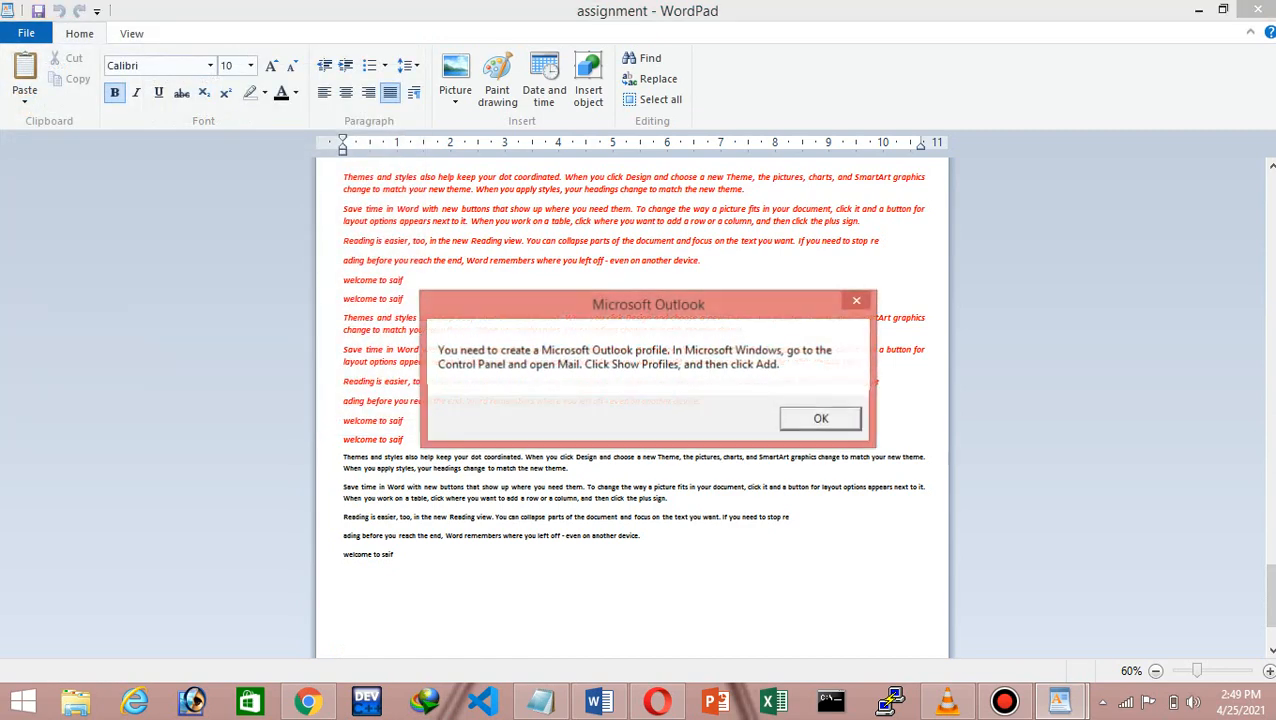
{"action": "left_click", "coordinate": [821, 419]}
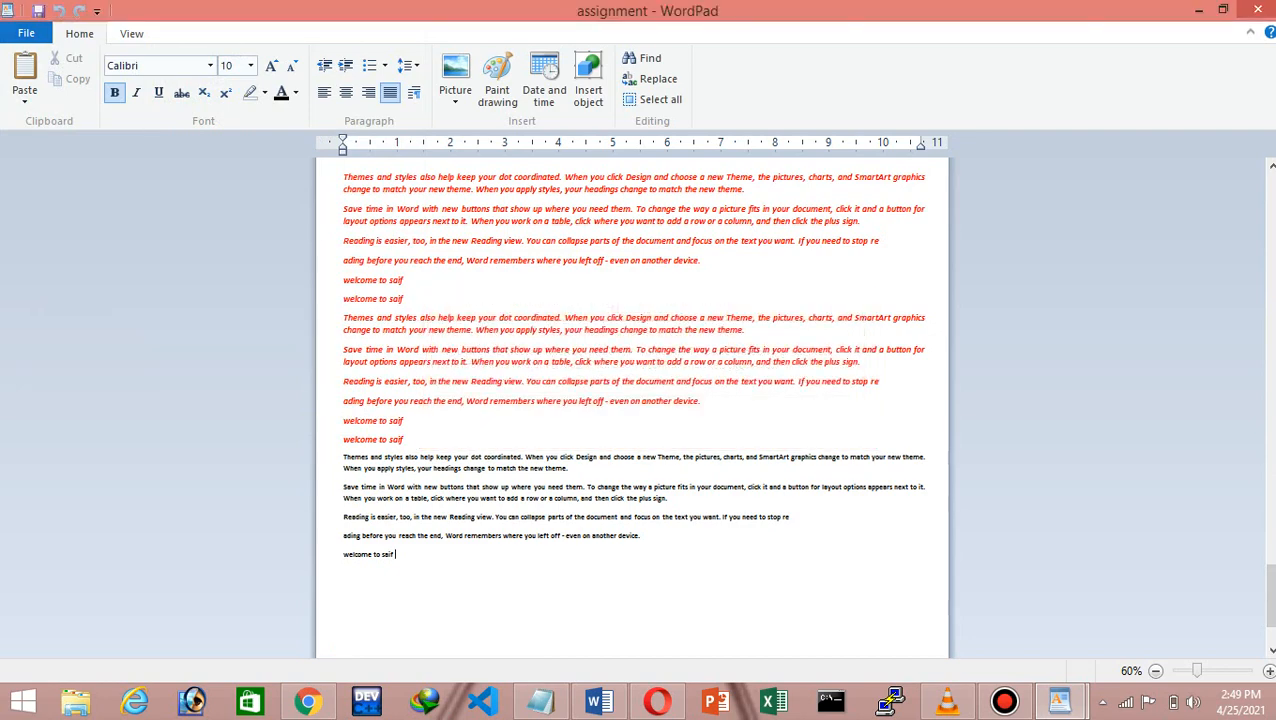
View the About WordPad version and licence information, and close it
{"action": "left_click", "coordinate": [26, 33]}
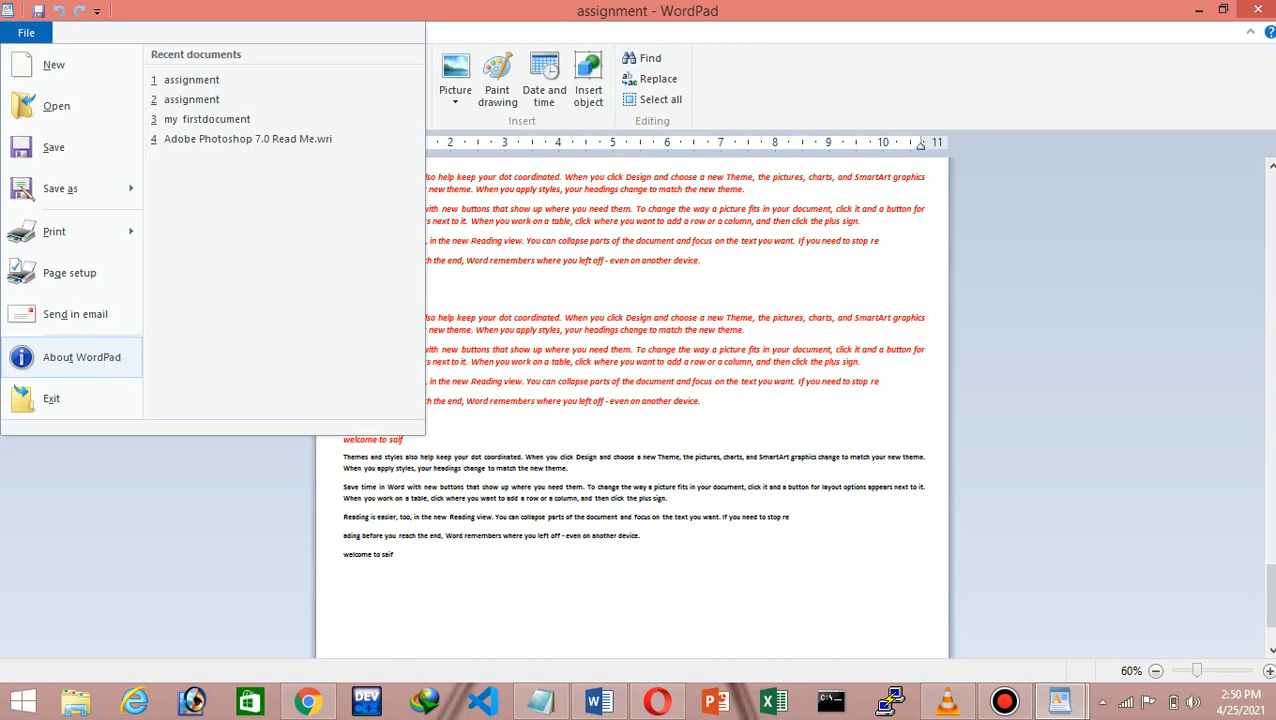
{"action": "left_click", "coordinate": [82, 357]}
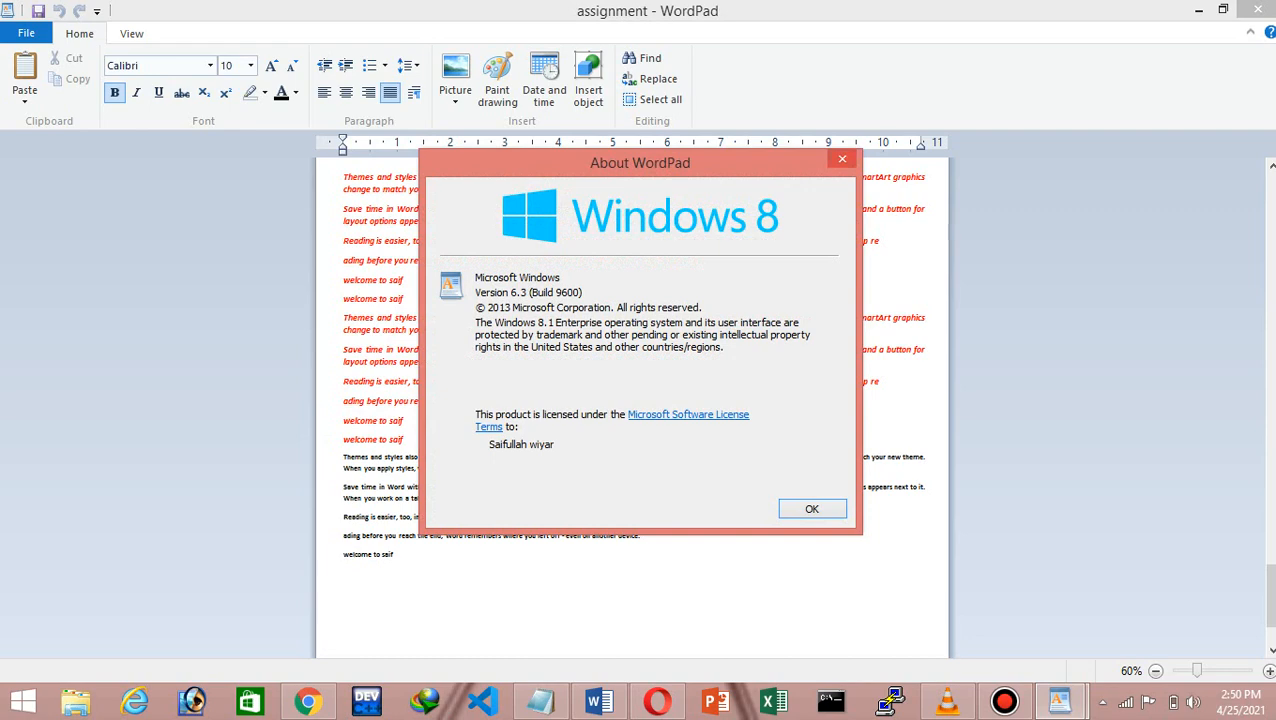
{"action": "left_click", "coordinate": [812, 509]}
Exit WordPad from the open assignment document using its Exit command
{"action": "left_click", "coordinate": [26, 33]}
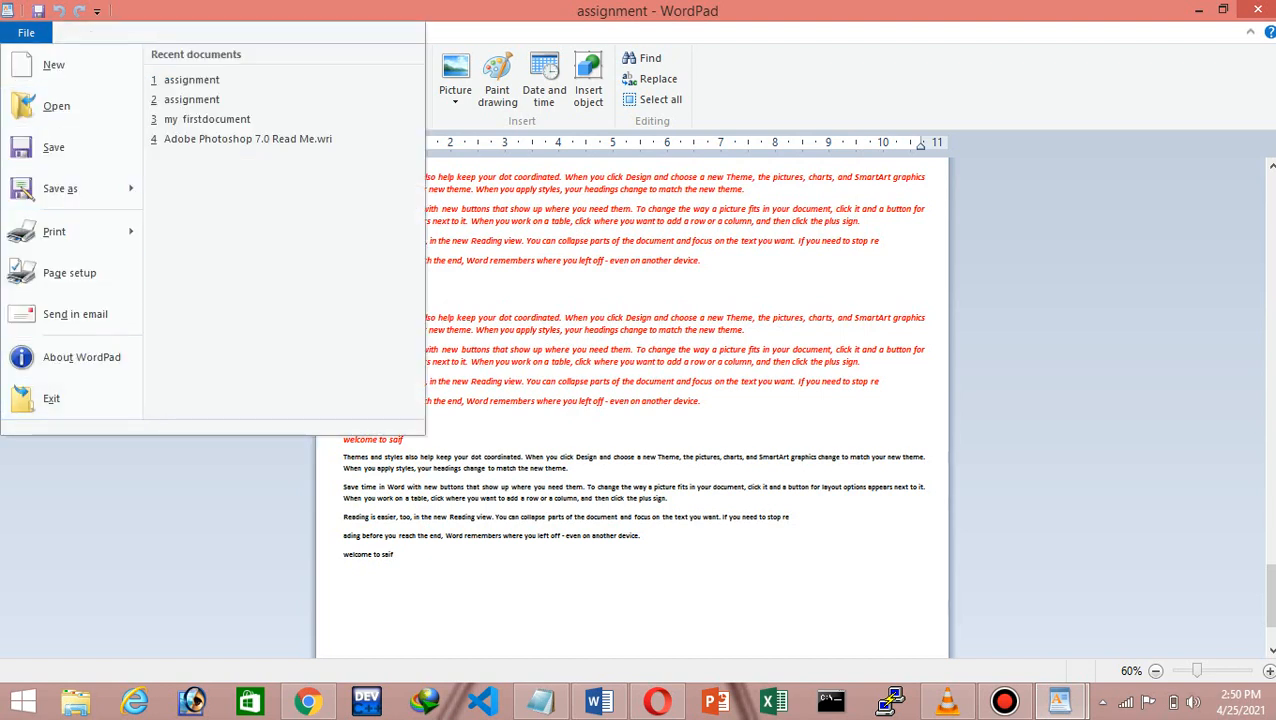
{"action": "key", "text": "Escape"}
{"action": "left_click", "coordinate": [26, 33]}
{"action": "left_click", "coordinate": [51, 398]}
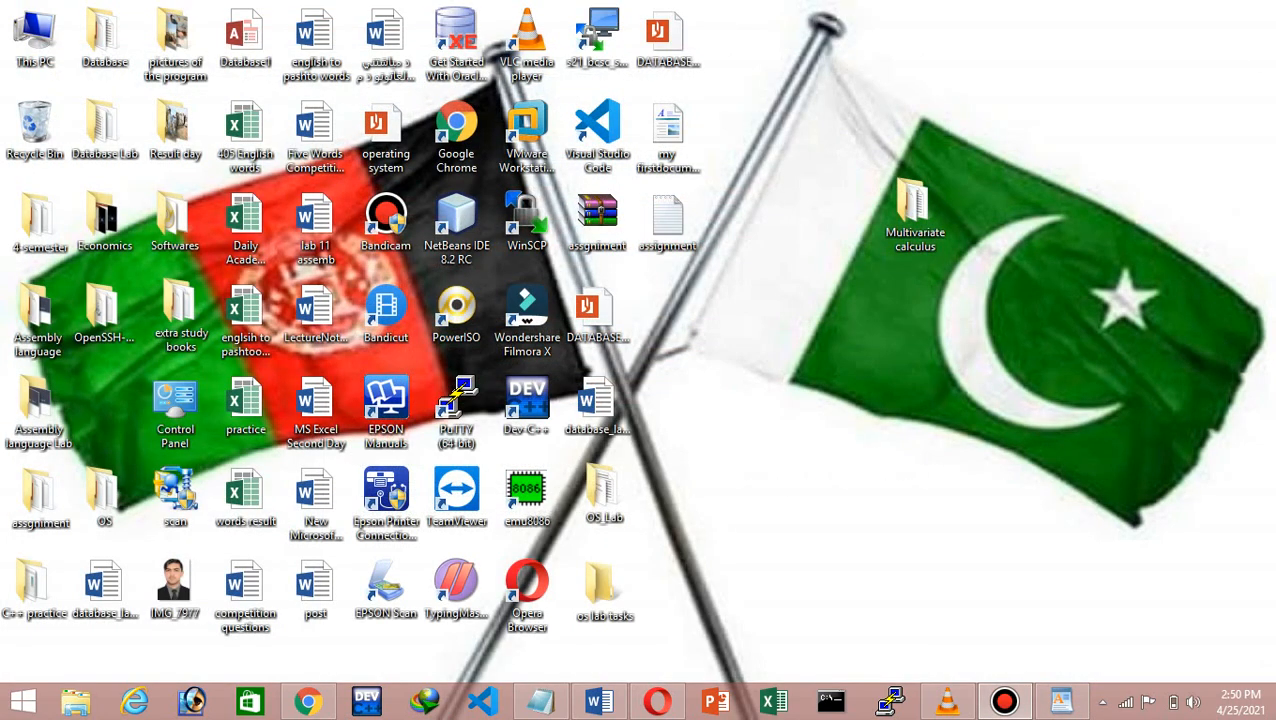
Minimize the blank WordPad document and open the "my firstdocument" file from the desktop
{"action": "left_click", "coordinate": [1061, 700]}
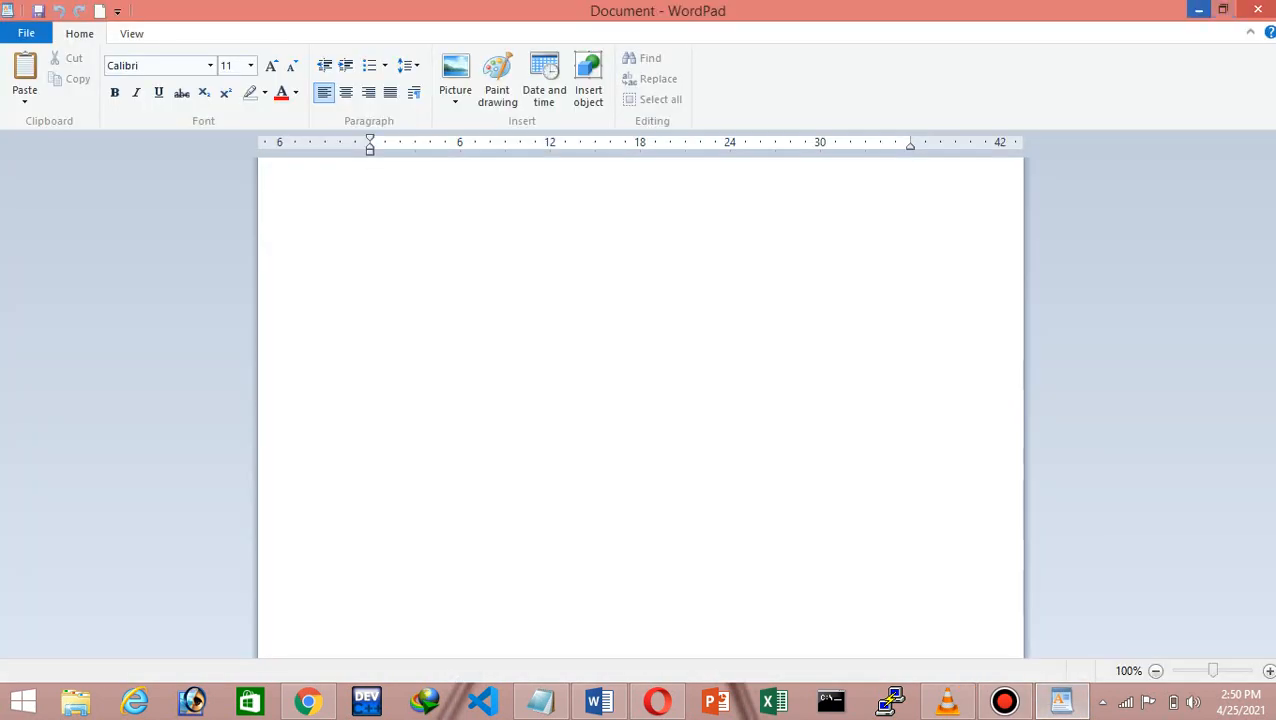
{"action": "left_click", "coordinate": [1199, 10]}
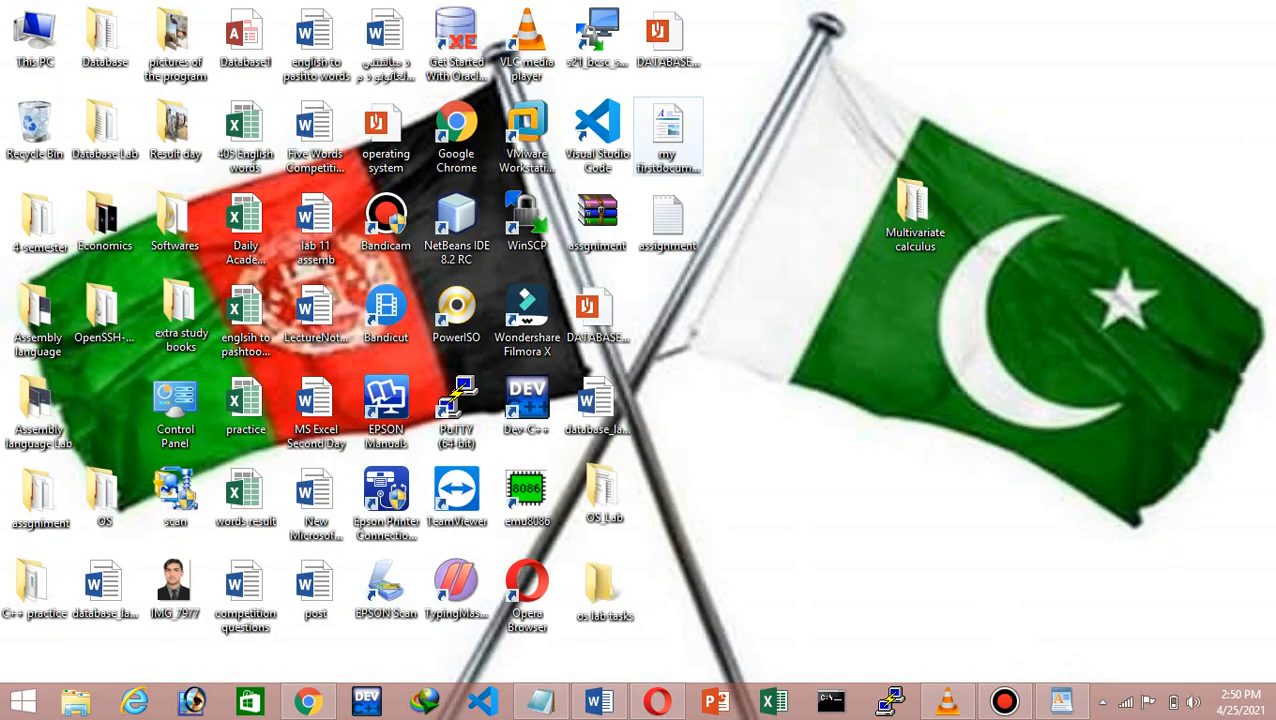
{"action": "double_click", "coordinate": [668, 130]}
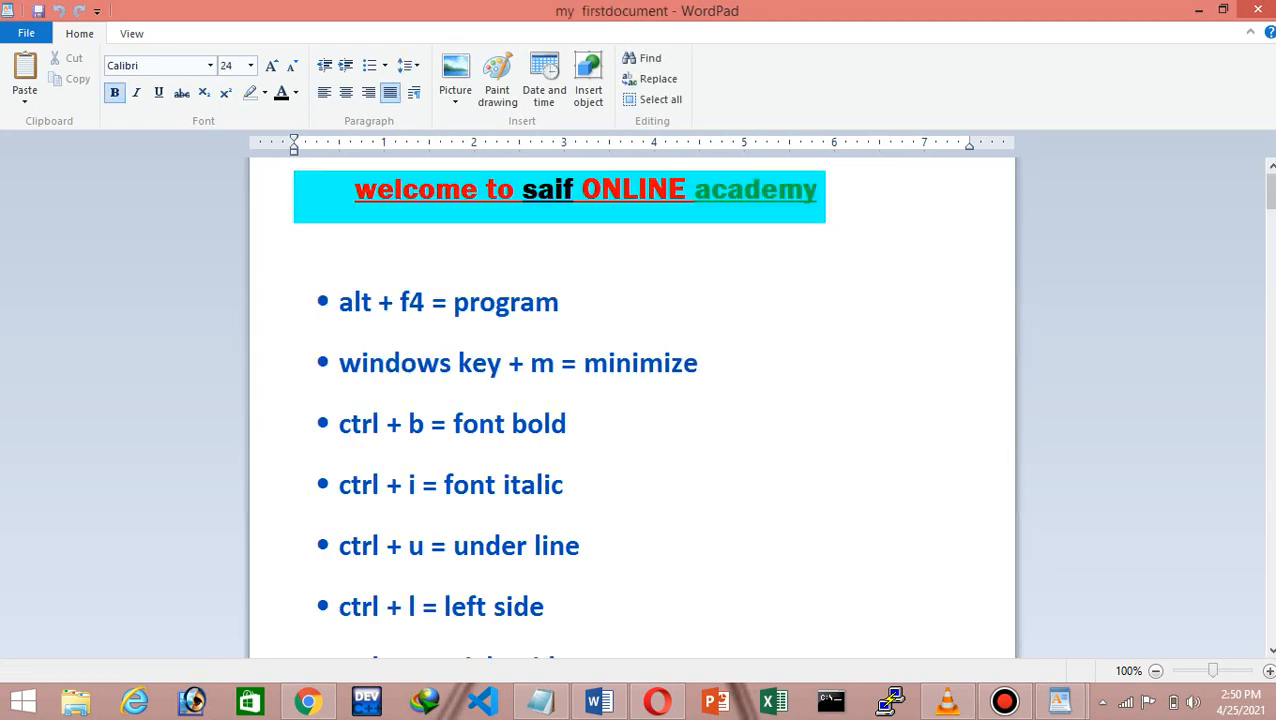
Look through the bulleted list of keyboard shortcuts in the document and return to its heading
{"action": "scroll", "coordinate": [632, 400], "scroll_direction": "down", "scroll_amount": 7}
{"action": "scroll", "coordinate": [632, 400], "scroll_direction": "up", "scroll_amount": 3}
{"action": "scroll", "coordinate": [632, 400], "scroll_direction": "up", "scroll_amount": 3}
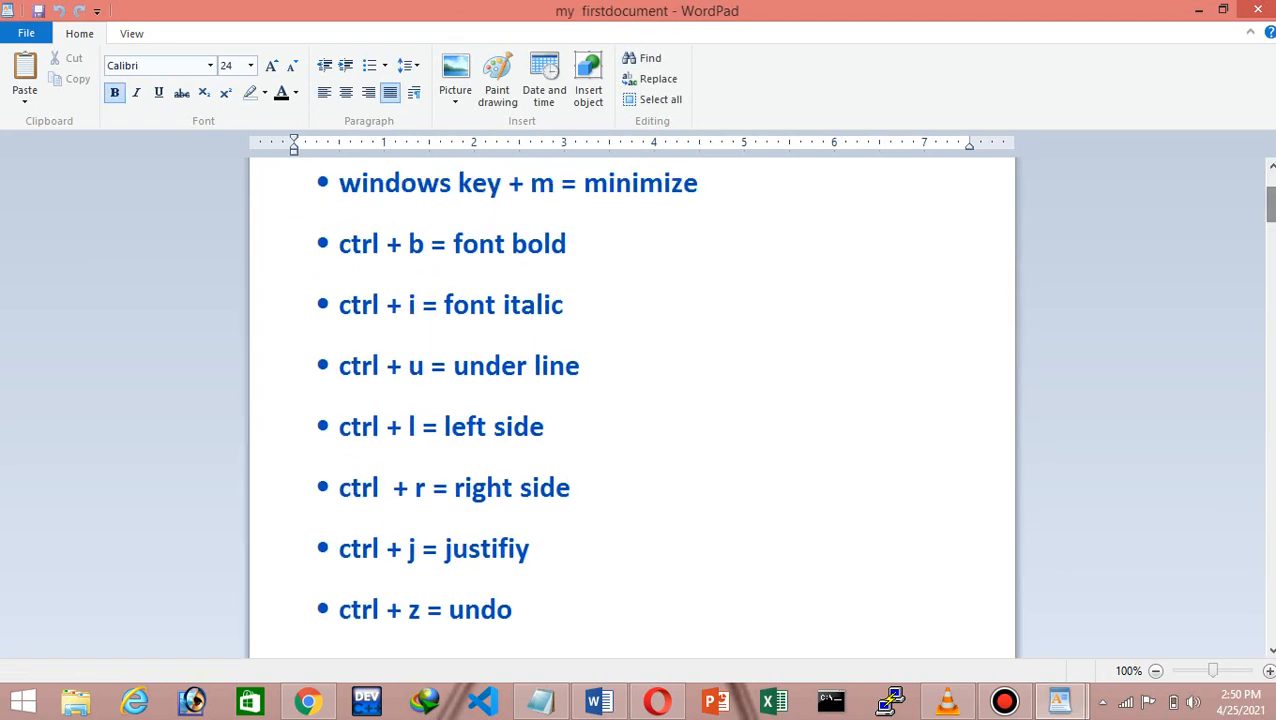
{"action": "scroll", "coordinate": [632, 400], "scroll_direction": "up", "scroll_amount": 2}
{"action": "scroll", "coordinate": [632, 400], "scroll_direction": "down", "scroll_amount": 2}
{"action": "scroll", "coordinate": [632, 400], "scroll_direction": "up", "scroll_amount": 2}
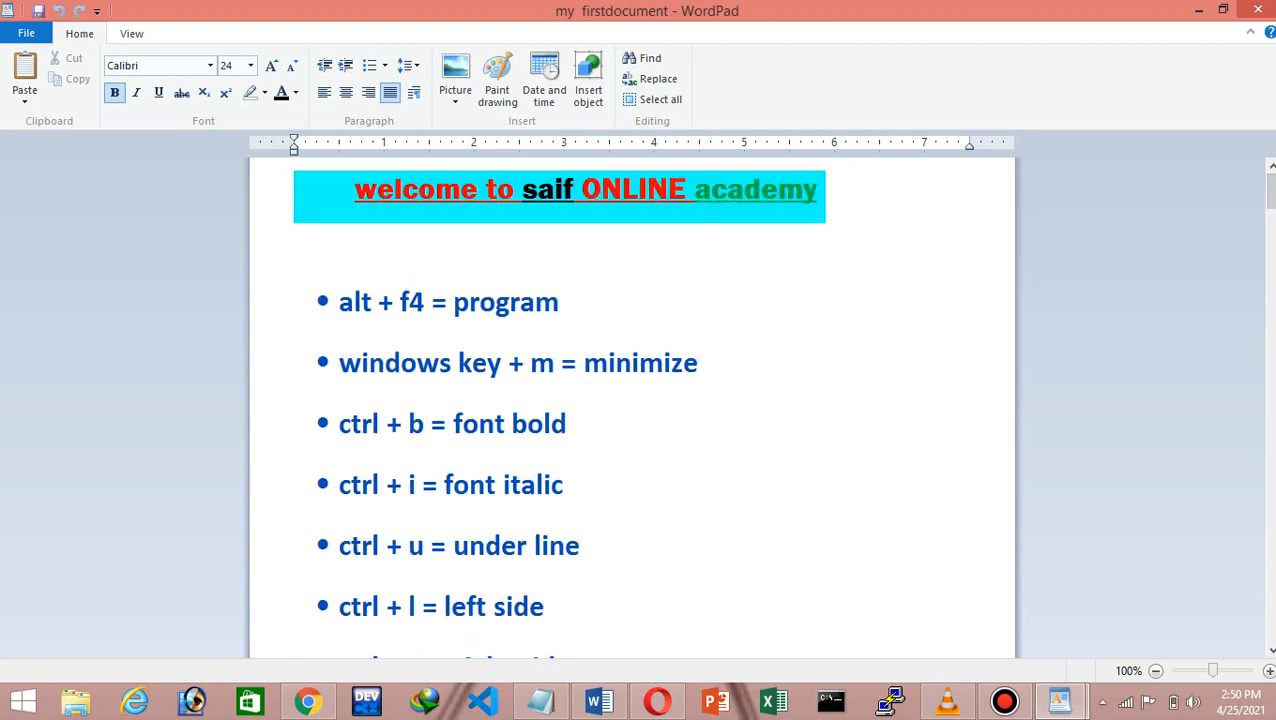
{"action": "scroll", "coordinate": [632, 400], "scroll_direction": "down", "scroll_amount": 2}
{"action": "scroll", "coordinate": [632, 400], "scroll_direction": "up", "scroll_amount": 2}
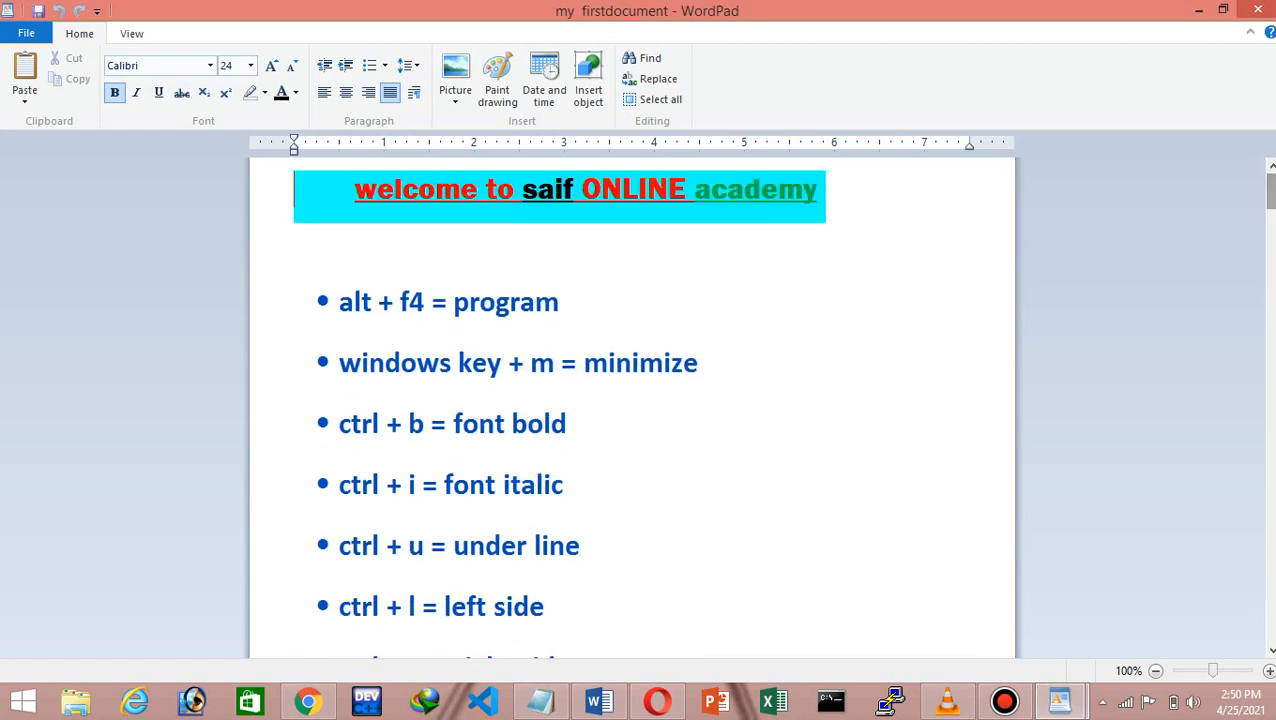